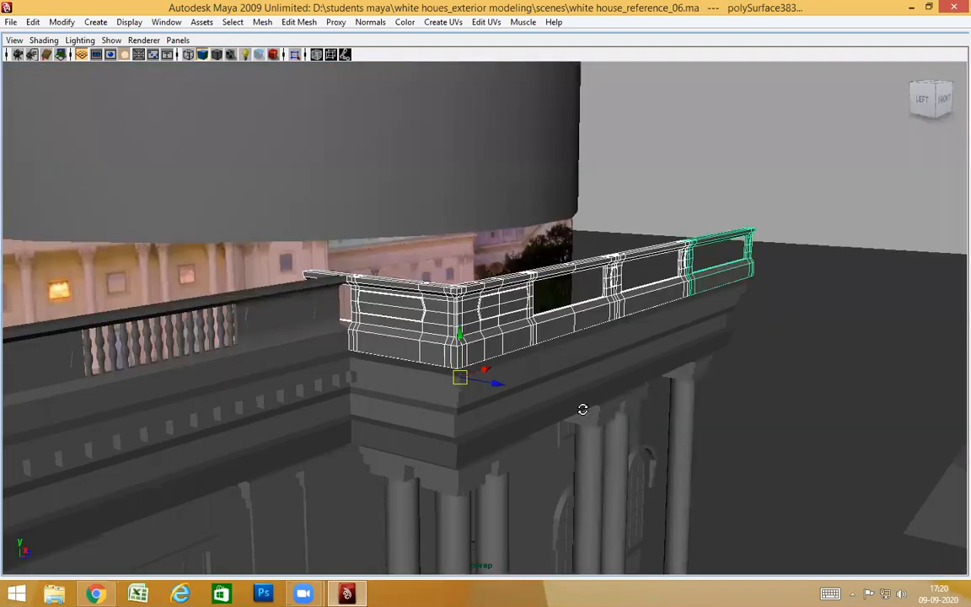
Select the two parapet sections meeting at the wing's inner roof corner and position their pivot on the ledge corner below.
{"action": "left_click_drag", "start_coordinate": [499, 367], "coordinate": [260, 306], "text": "alt"}
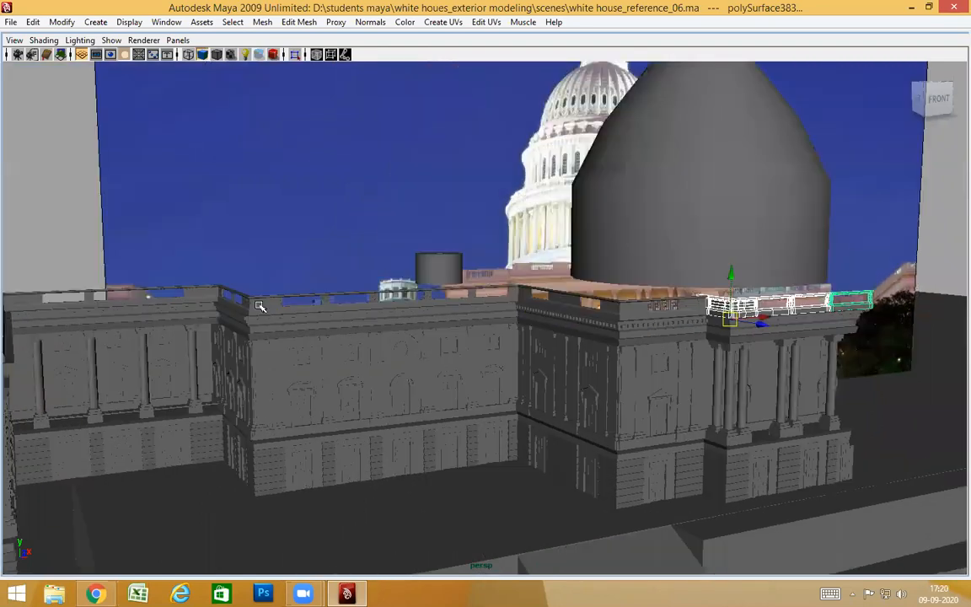
{"action": "left_click_drag", "start_coordinate": [734, 356], "coordinate": [468, 312], "text": "alt"}
{"action": "left_click_drag", "start_coordinate": [316, 413], "coordinate": [571, 339], "text": "alt"}
{"action": "left_click_drag", "start_coordinate": [538, 393], "coordinate": [312, 333], "text": "alt"}
{"action": "left_click", "coordinate": [293, 327]}
{"action": "scroll", "coordinate": [222, 347], "scroll_direction": "up", "scroll_amount": 4}
{"action": "left_click_drag", "start_coordinate": [605, 414], "coordinate": [649, 412], "text": "alt"}
{"action": "left_click", "coordinate": [572, 368]}
{"action": "left_click_drag", "start_coordinate": [572, 367], "coordinate": [580, 424], "text": "alt"}
{"action": "left_click_drag", "start_coordinate": [727, 393], "coordinate": [446, 435], "text": "alt"}
{"action": "left_click_drag", "start_coordinate": [404, 478], "coordinate": [515, 460], "text": "alt"}
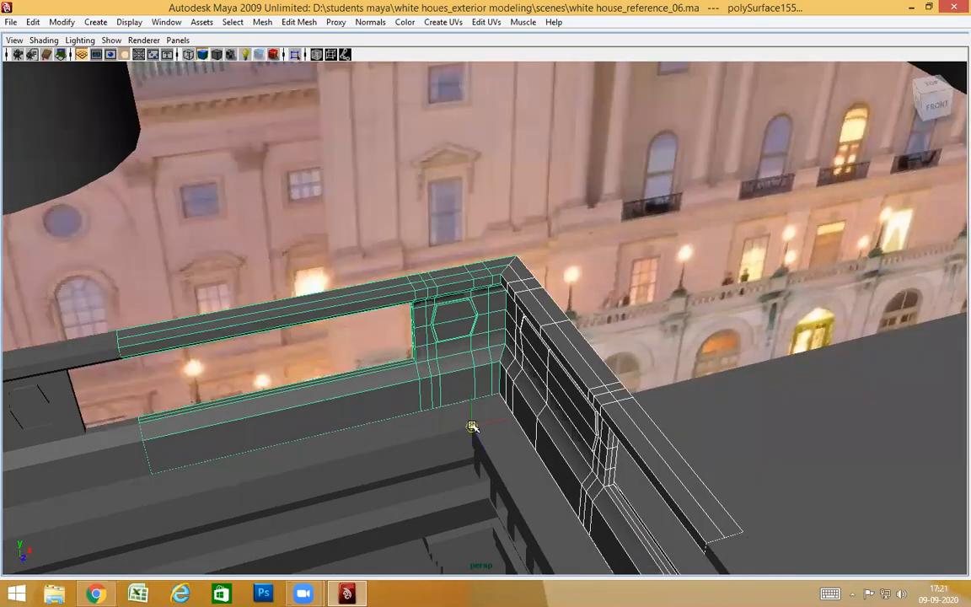
{"action": "left_click_drag", "start_coordinate": [473, 427], "coordinate": [497, 445], "text": "alt"}
Delete the construction history of the selected parapet sections.
{"action": "left_click", "coordinate": [53, 21]}
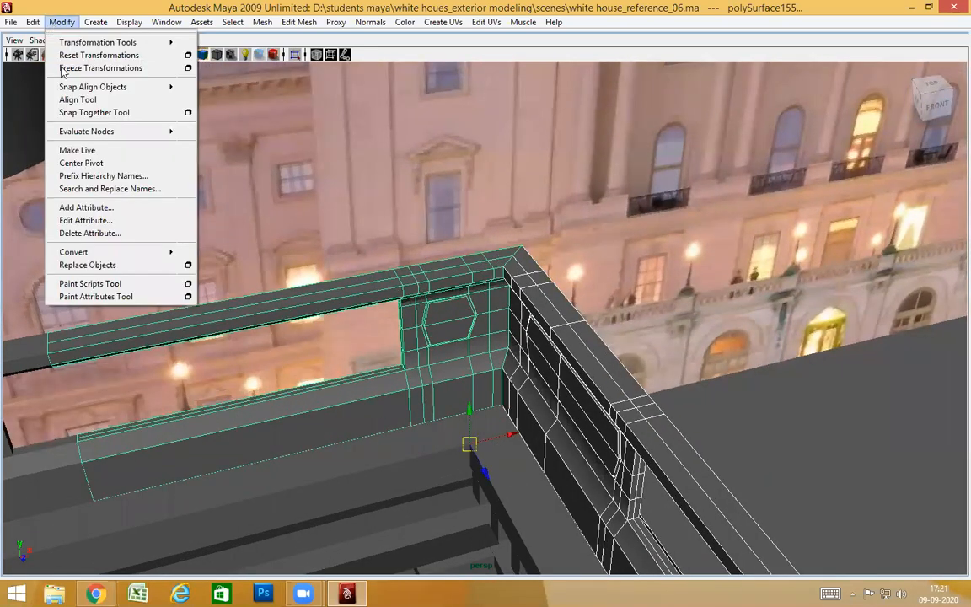
{"action": "mouse_move", "coordinate": [33, 23]}
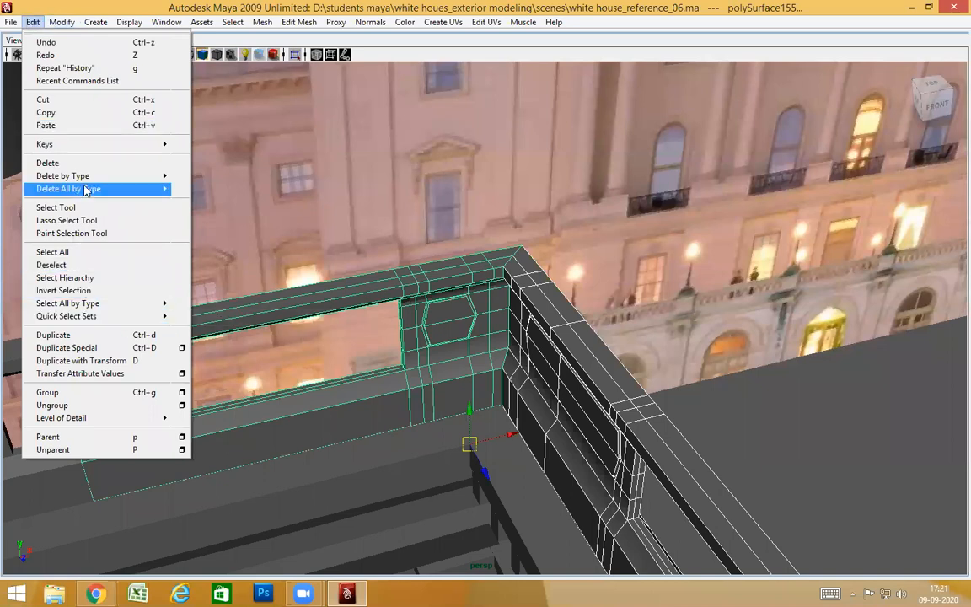
{"action": "mouse_move", "coordinate": [85, 175]}
{"action": "left_click", "coordinate": [242, 183]}
Place a copy of the two parapet sections at the inner roof corner beside the columned bay, snapped to the ledge corner.
{"action": "left_click_drag", "start_coordinate": [527, 426], "coordinate": [548, 436], "text": "alt"}
{"action": "scroll", "coordinate": [540, 428], "scroll_direction": "down", "scroll_amount": 8}
{"action": "middle_click_drag", "start_coordinate": [451, 351], "coordinate": [360, 358], "text": "alt"}
{"action": "left_click_drag", "start_coordinate": [407, 474], "coordinate": [506, 468], "text": "alt"}
{"action": "scroll", "coordinate": [505, 468], "scroll_direction": "up", "scroll_amount": 3}
{"action": "middle_click_drag", "start_coordinate": [506, 455], "coordinate": [521, 406], "text": "alt"}
{"action": "scroll", "coordinate": [486, 397], "scroll_direction": "down", "scroll_amount": 5}
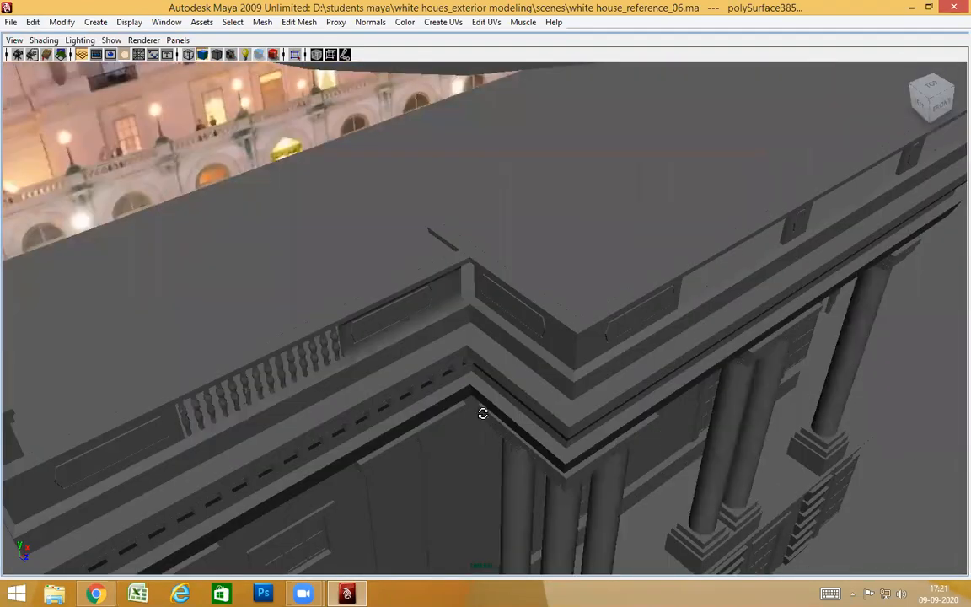
{"action": "scroll", "coordinate": [485, 406], "scroll_direction": "up", "scroll_amount": 8}
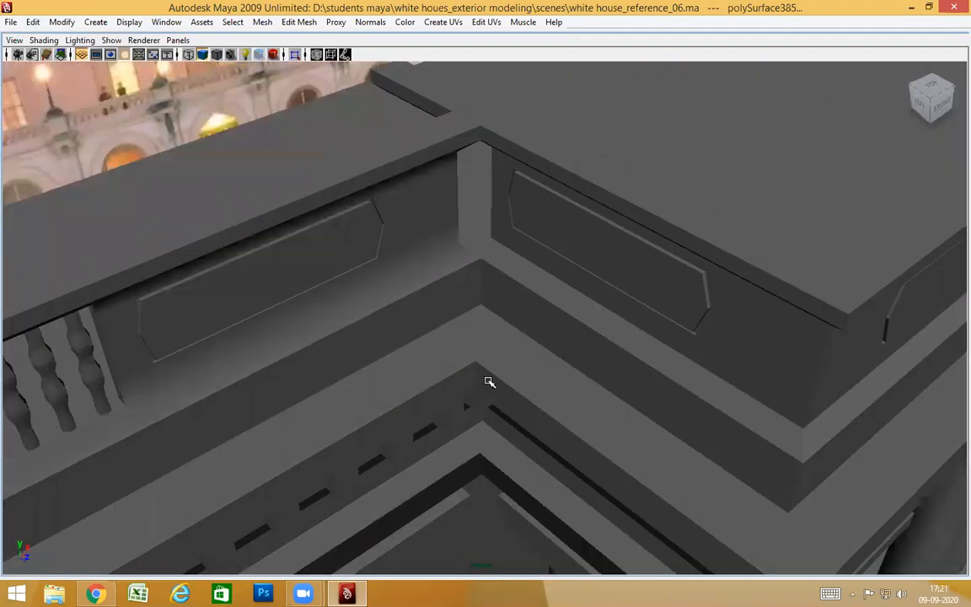
{"action": "left_click", "coordinate": [475, 363]}
Examine how the placed sections overlap the existing columned-bay parapet, in the perspective and top views.
{"action": "scroll", "coordinate": [538, 407], "scroll_direction": "down", "scroll_amount": 5}
{"action": "left_click_drag", "start_coordinate": [514, 411], "coordinate": [487, 422], "text": "alt"}
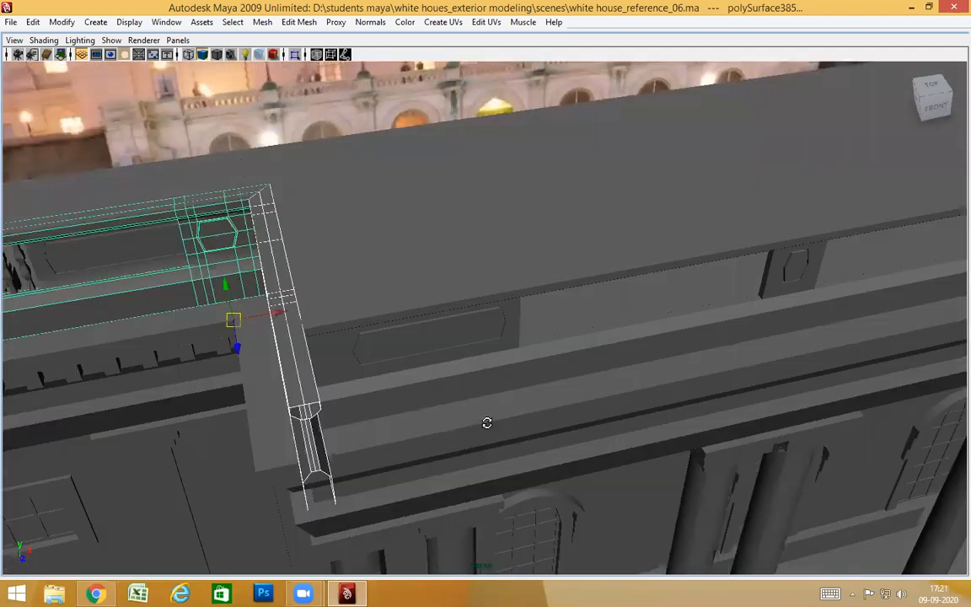
{"action": "left_click_drag", "start_coordinate": [599, 434], "coordinate": [494, 423], "text": "alt"}
{"action": "left_click", "coordinate": [480, 299]}
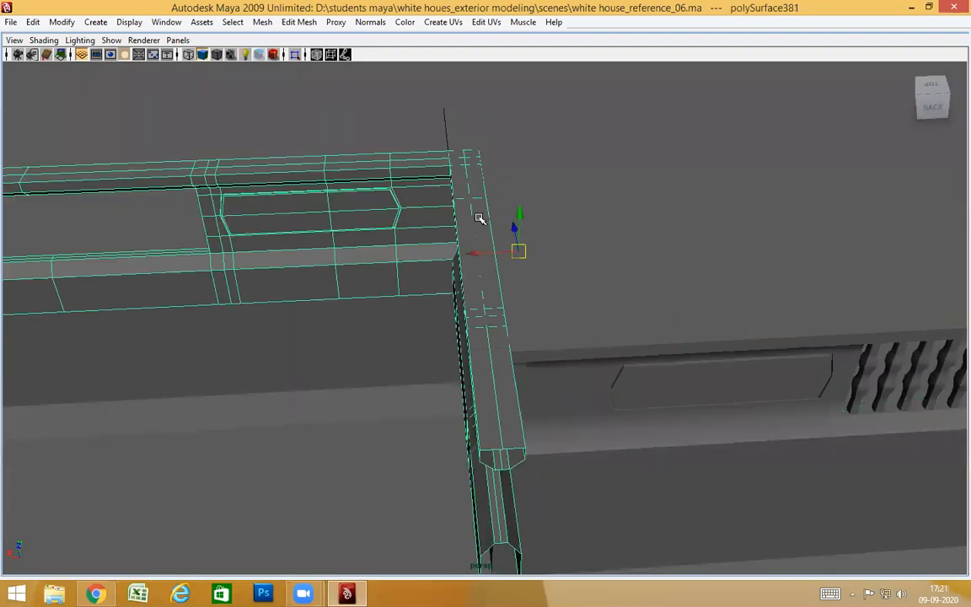
{"action": "left_click", "coordinate": [540, 203]}
{"action": "left_click_drag", "start_coordinate": [524, 472], "coordinate": [607, 396], "text": "alt"}
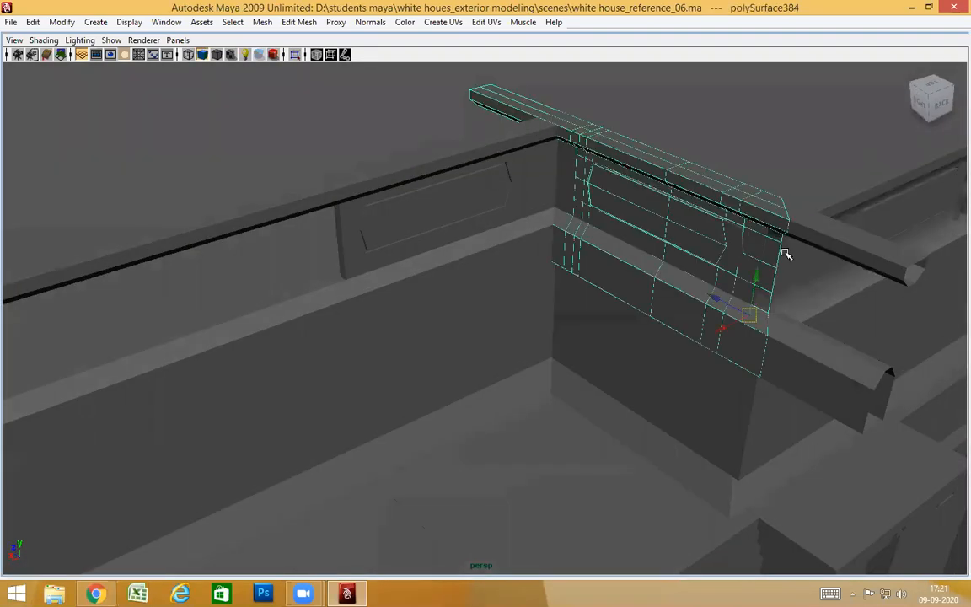
{"action": "left_click", "coordinate": [841, 236]}
{"action": "left_click_drag", "start_coordinate": [841, 236], "coordinate": [657, 364], "text": "alt"}
{"action": "key", "text": "space"}
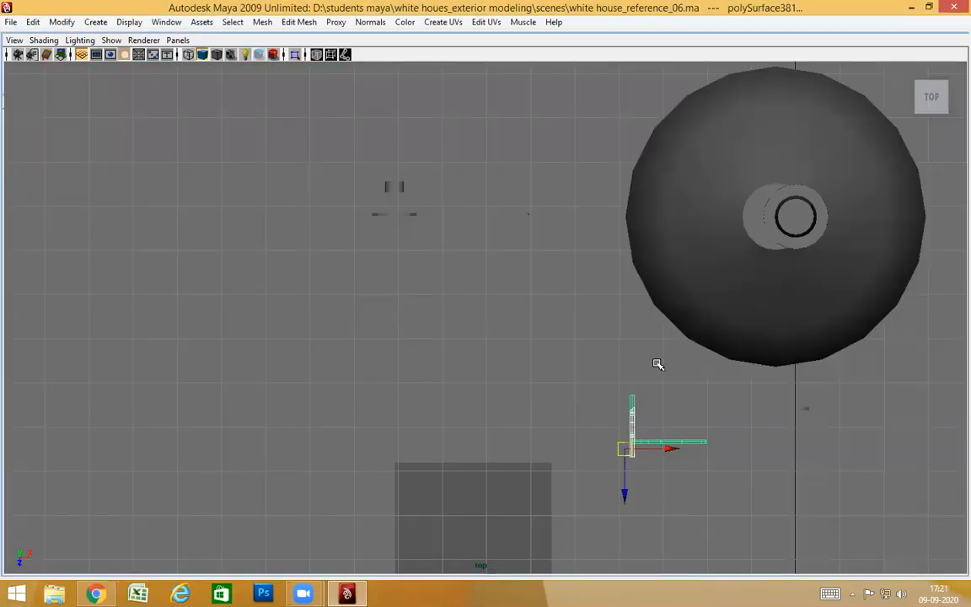
{"action": "key", "text": "f"}
{"action": "middle_click_drag", "start_coordinate": [385, 322], "coordinate": [380, 351], "text": "alt"}
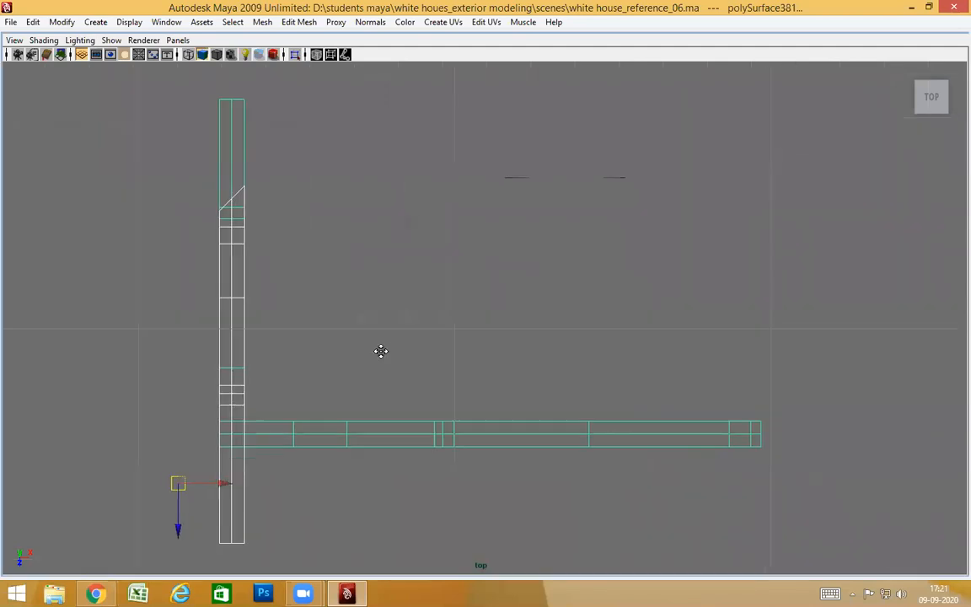
Inspect the individual parapet sections around the corner from several angles in the perspective view.
{"action": "key", "text": "space"}
{"action": "left_click_drag", "start_coordinate": [382, 342], "coordinate": [162, 425]}
{"action": "scroll", "coordinate": [481, 368], "scroll_direction": "down", "scroll_amount": 4}
{"action": "left_click", "coordinate": [643, 249]}
{"action": "left_click_drag", "start_coordinate": [326, 425], "coordinate": [711, 473], "text": "alt"}
{"action": "left_click", "coordinate": [747, 407]}
{"action": "left_click", "coordinate": [296, 255]}
{"action": "left_click_drag", "start_coordinate": [634, 344], "coordinate": [447, 365], "text": "alt"}
{"action": "left_click_drag", "start_coordinate": [319, 405], "coordinate": [403, 296], "text": "alt"}
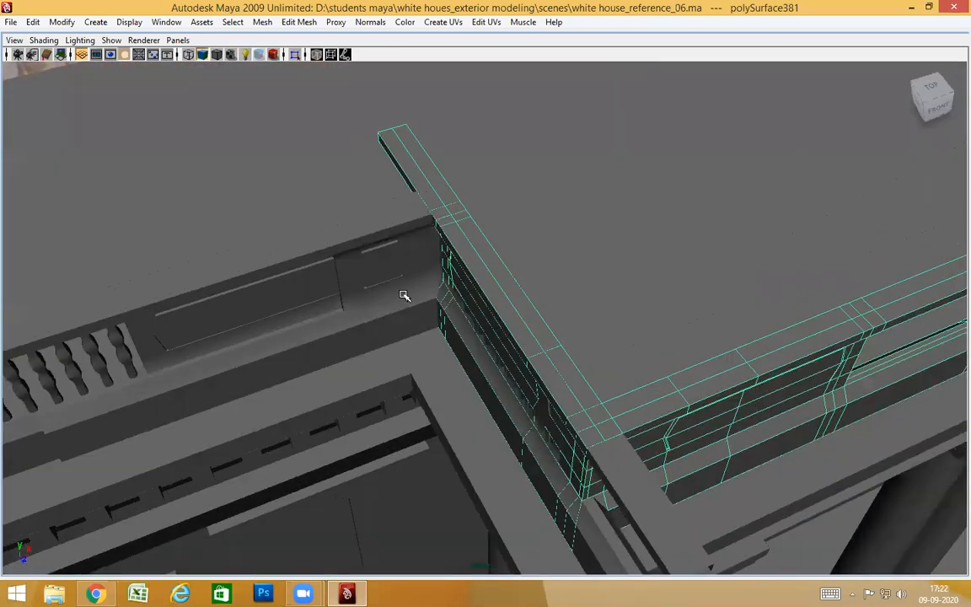
Delete the copied front section's rail, base and hexagonal panel faces in the front view, keeping only its corner strip.
{"action": "left_click_drag", "start_coordinate": [428, 379], "coordinate": [522, 341], "text": "alt"}
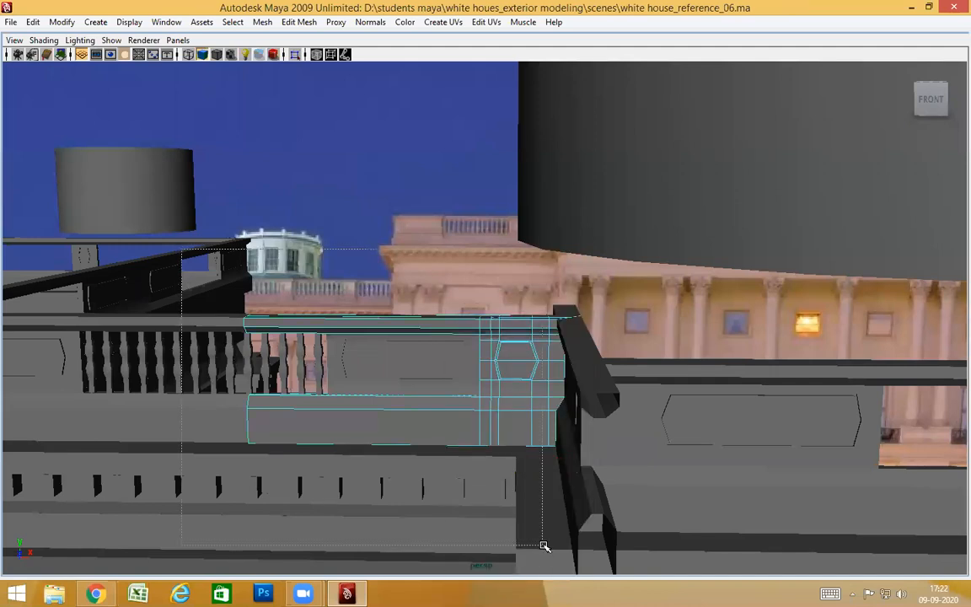
{"action": "key", "text": "space"}
{"action": "left_click_drag", "start_coordinate": [523, 457], "coordinate": [523, 485]}
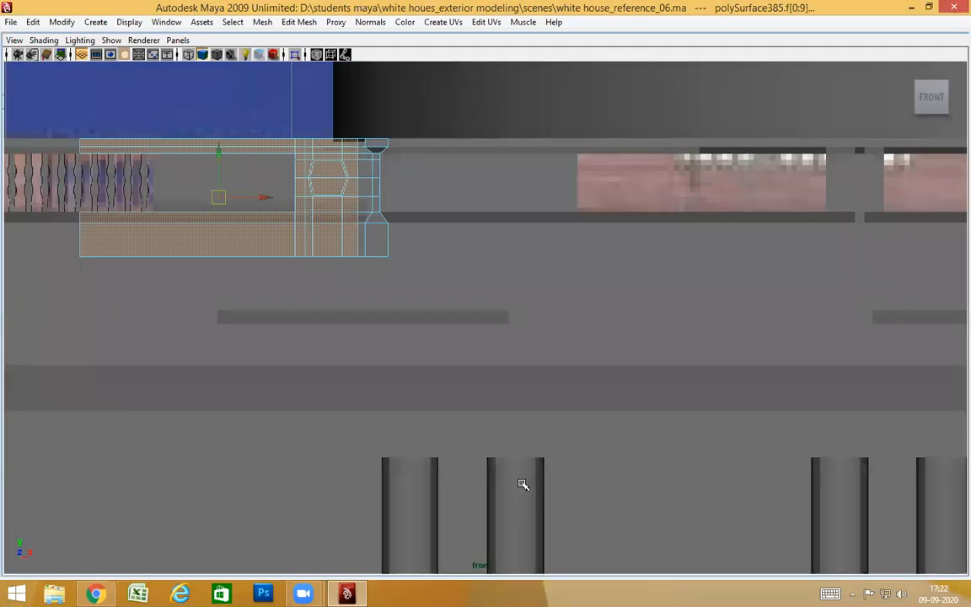
{"action": "key", "text": "f"}
{"action": "scroll", "coordinate": [699, 416], "scroll_direction": "down", "scroll_amount": 6}
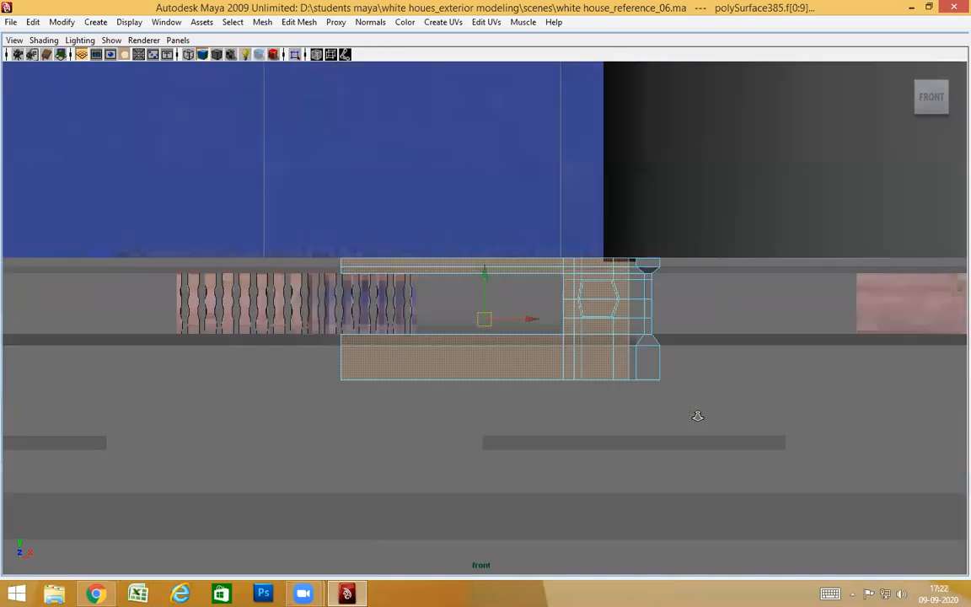
{"action": "scroll", "coordinate": [353, 264], "scroll_direction": "up", "scroll_amount": 1}
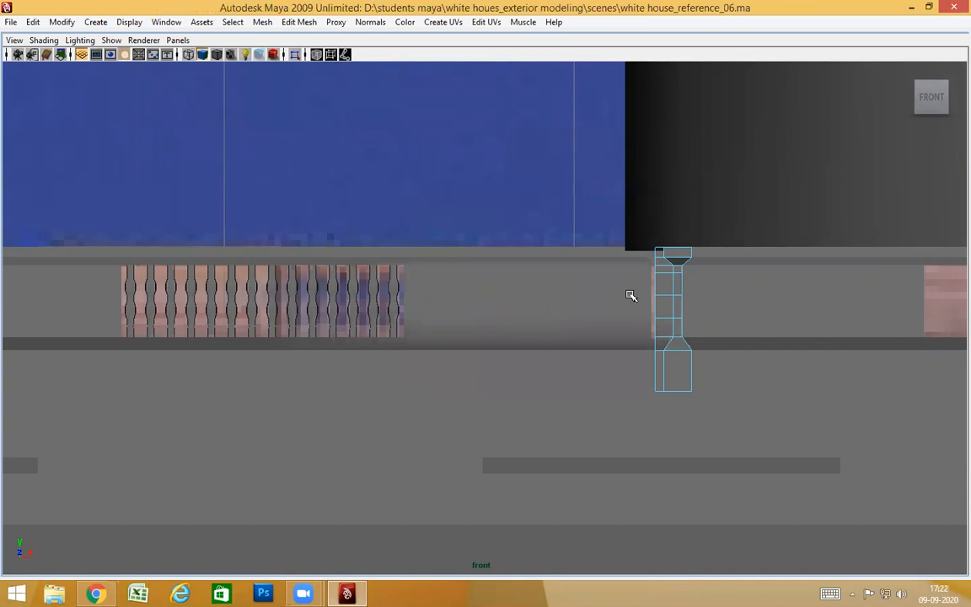
{"action": "left_click_drag", "start_coordinate": [652, 296], "coordinate": [640, 268]}
{"action": "left_click_drag", "start_coordinate": [654, 295], "coordinate": [620, 373], "text": "alt"}
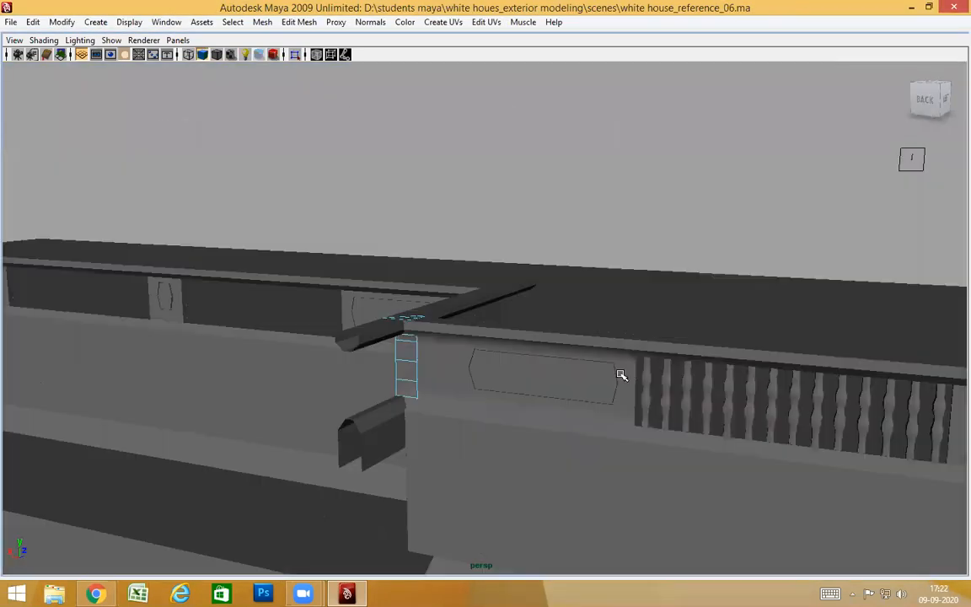
Examine the remaining corner strip and the overlapping panelled side sections from the front and left.
{"action": "scroll", "coordinate": [620, 372], "scroll_direction": "up", "scroll_amount": 2}
{"action": "left_click_drag", "start_coordinate": [399, 396], "coordinate": [608, 348], "text": "alt"}
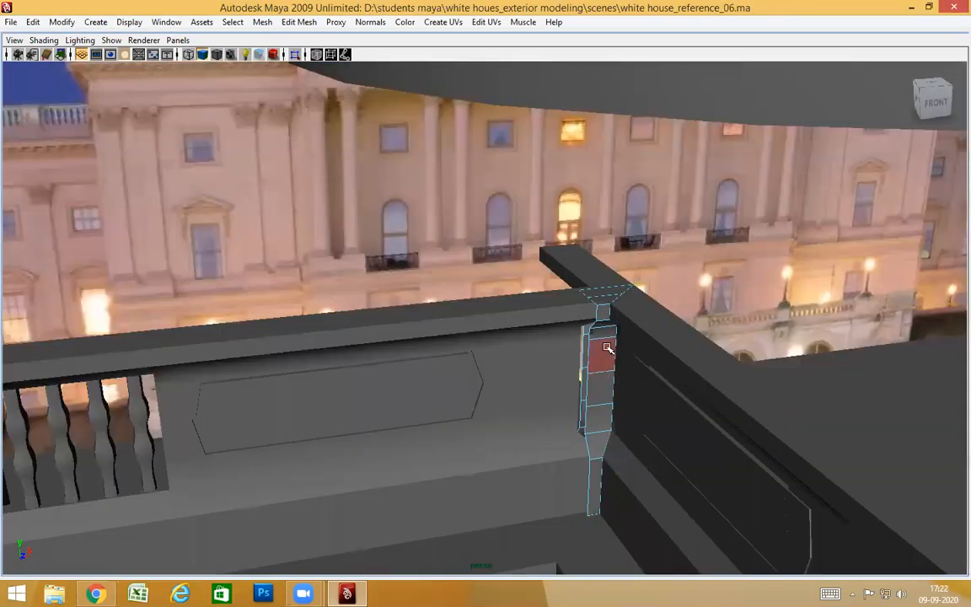
{"action": "left_click_drag", "start_coordinate": [646, 464], "coordinate": [702, 410], "text": "alt"}
{"action": "left_click_drag", "start_coordinate": [681, 455], "coordinate": [756, 474], "text": "alt"}
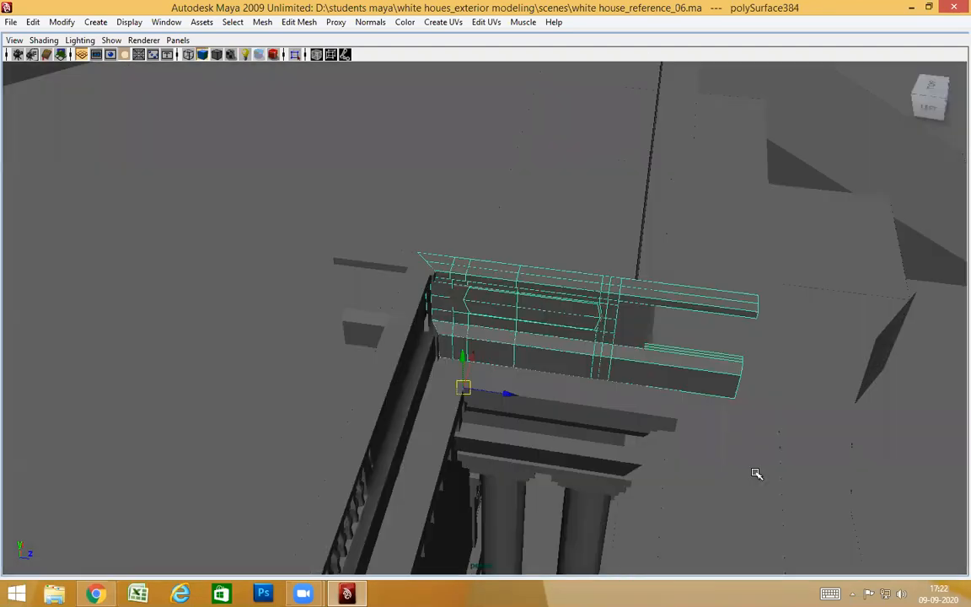
{"action": "left_click_drag", "start_coordinate": [755, 420], "coordinate": [670, 245], "text": "alt"}
{"action": "left_click_drag", "start_coordinate": [676, 400], "coordinate": [678, 351], "text": "alt"}
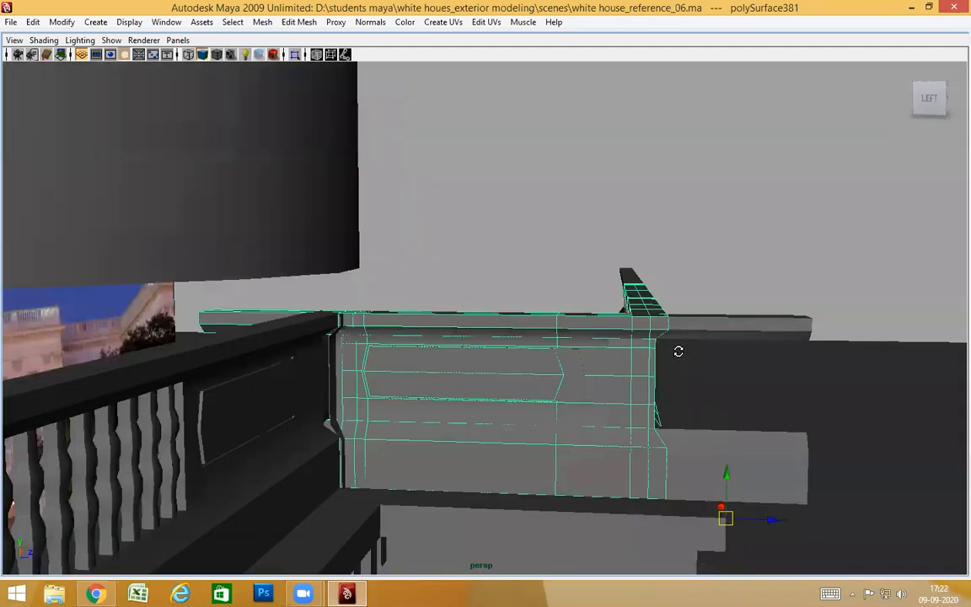
{"action": "left_click_drag", "start_coordinate": [669, 423], "coordinate": [805, 449], "text": "alt"}
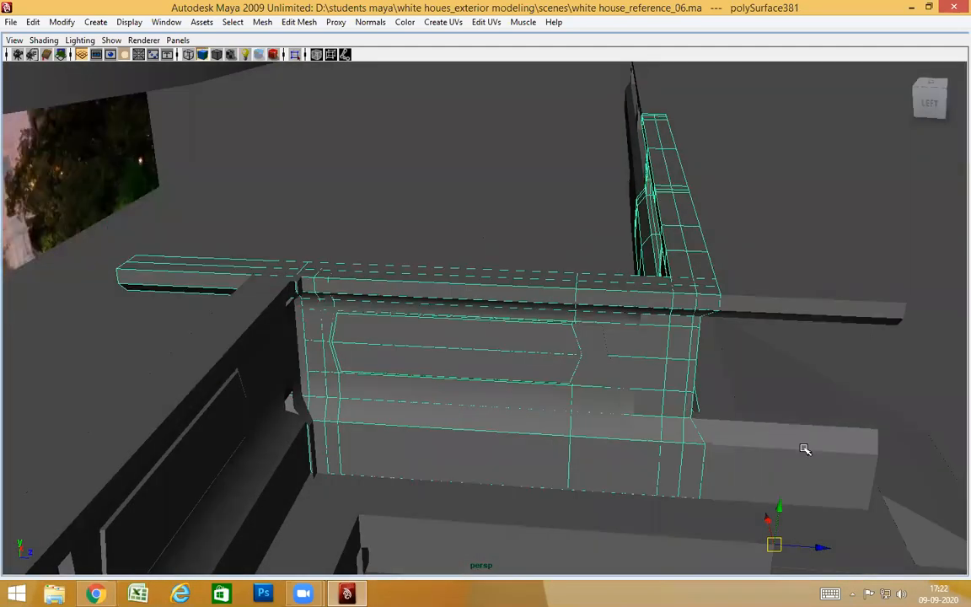
{"action": "left_click_drag", "start_coordinate": [703, 475], "coordinate": [621, 447], "text": "alt"}
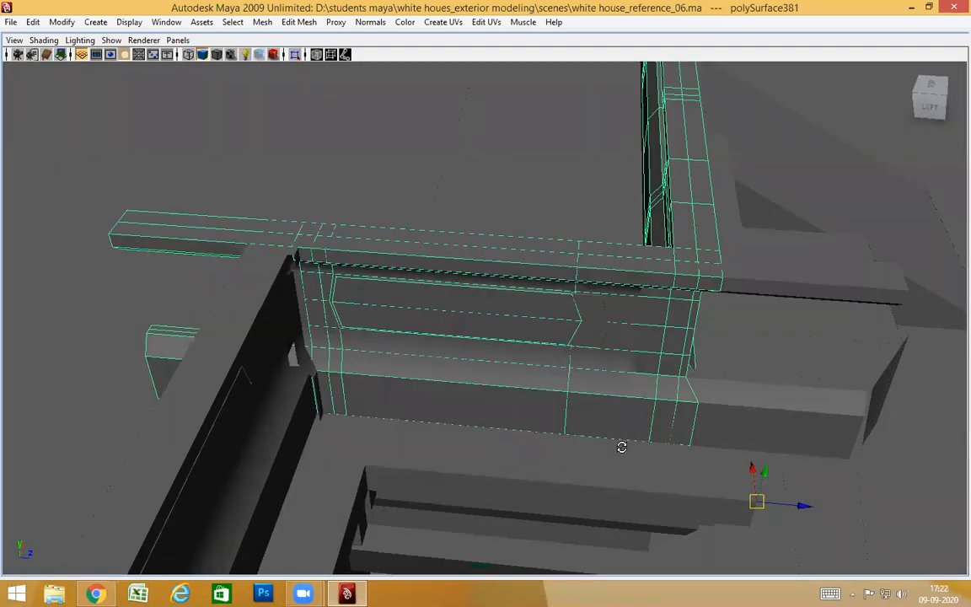
Split the edge ring between the side panel and outer corner of the L-shaped parapet, and straighten the new loop by scaling.
{"action": "middle_click_drag", "start_coordinate": [713, 354], "coordinate": [584, 425], "text": "alt"}
{"action": "scroll", "coordinate": [583, 425], "scroll_direction": "up", "scroll_amount": 3}
{"action": "left_click_drag", "start_coordinate": [583, 425], "coordinate": [540, 270], "text": "alt"}
{"action": "right_click_drag", "start_coordinate": [567, 274], "coordinate": [565, 241]}
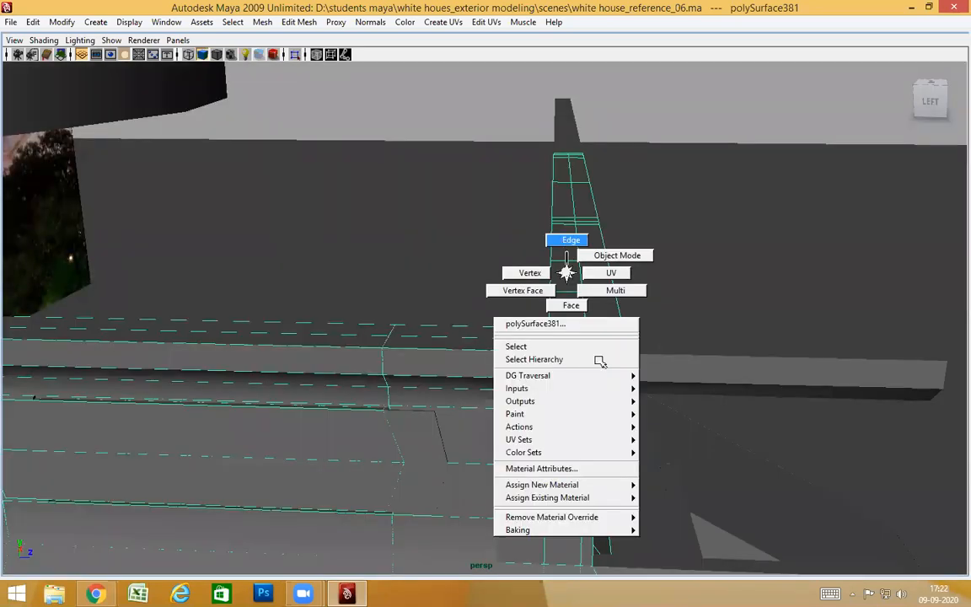
{"action": "left_click_drag", "start_coordinate": [539, 270], "coordinate": [530, 357], "text": "alt"}
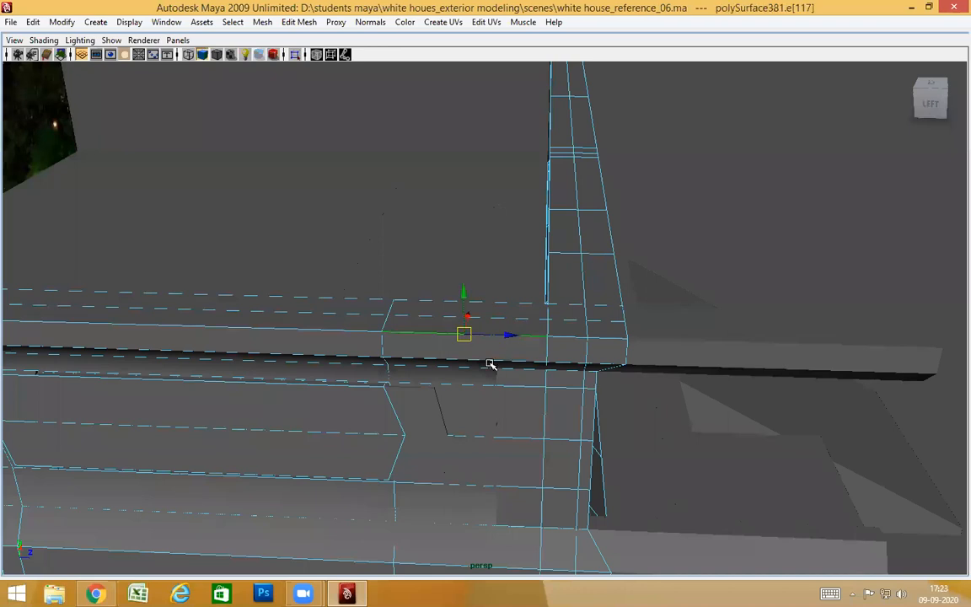
{"action": "right_click", "coordinate": [433, 376], "text": "ctrl"}
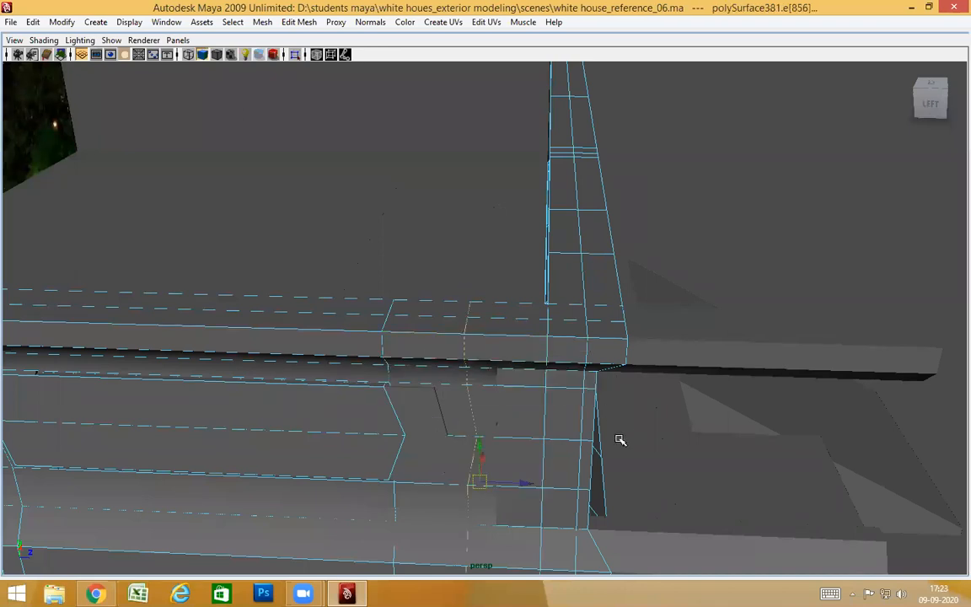
{"action": "left_click_drag", "start_coordinate": [566, 424], "coordinate": [551, 414], "text": "alt"}
{"action": "scroll", "coordinate": [561, 427], "scroll_direction": "down", "scroll_amount": 4}
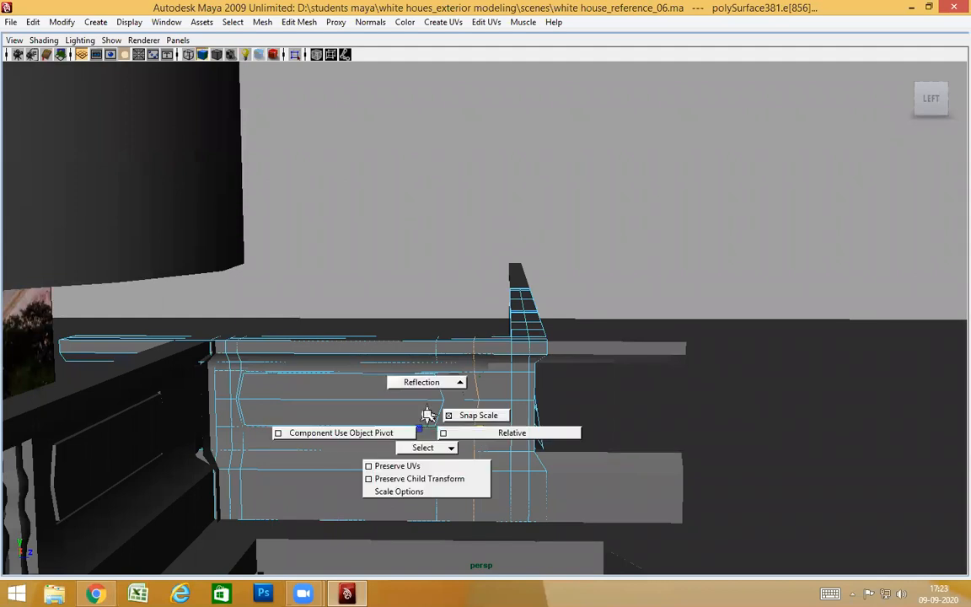
{"action": "left_click_drag", "start_coordinate": [691, 436], "coordinate": [534, 306], "text": "alt"}
{"action": "right_click_drag", "start_coordinate": [531, 299], "coordinate": [570, 282]}
{"action": "left_click_drag", "start_coordinate": [552, 364], "coordinate": [510, 328], "text": "alt"}
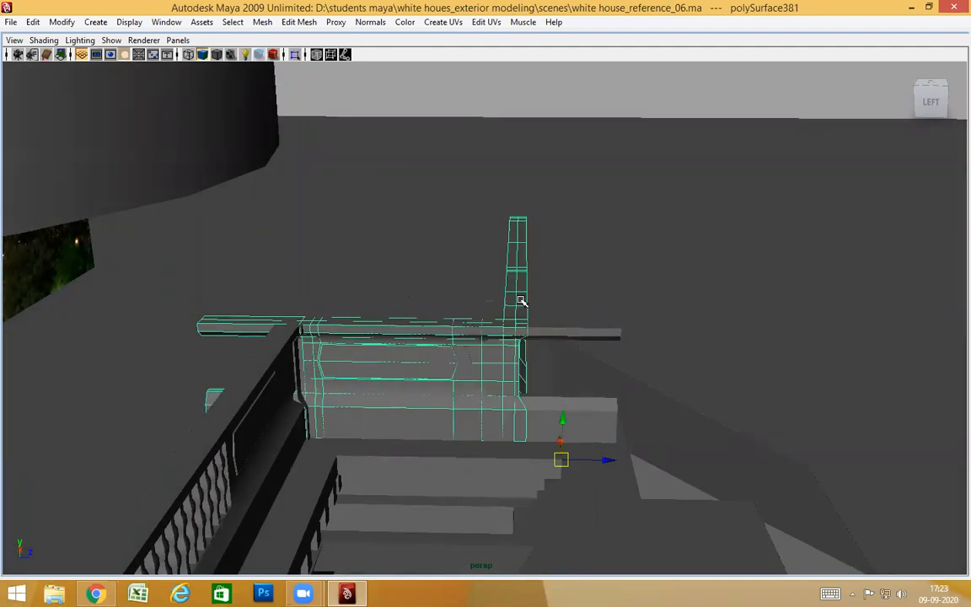
Delete the L-shaped parapet's side faces from the new edge loop inward, using the side view, and return to object mode.
{"action": "left_click_drag", "start_coordinate": [522, 356], "coordinate": [493, 361], "text": "alt"}
{"action": "key", "text": "space"}
{"action": "scroll", "coordinate": [585, 311], "scroll_direction": "down", "scroll_amount": 5}
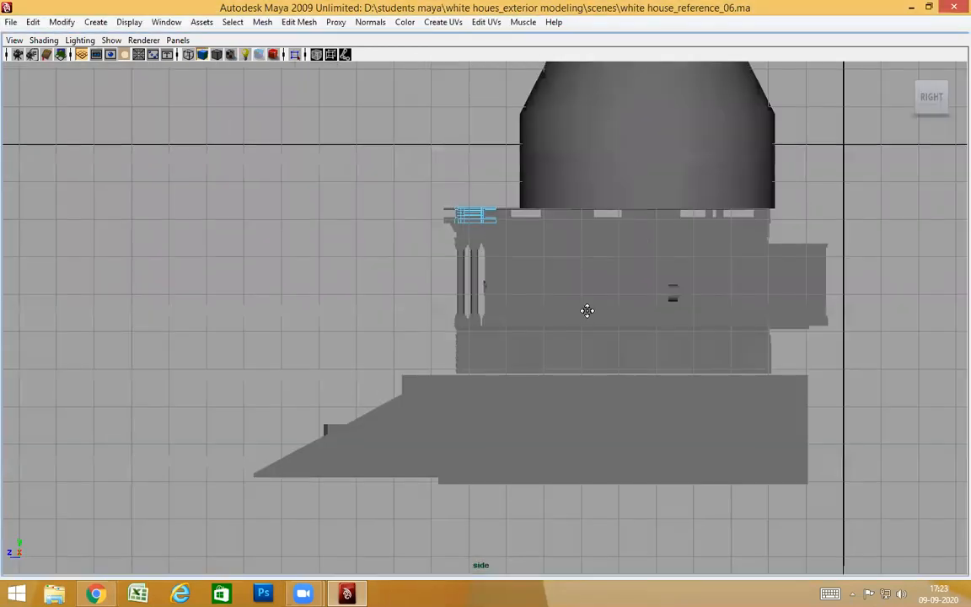
{"action": "scroll", "coordinate": [418, 318], "scroll_direction": "up", "scroll_amount": 6}
{"action": "scroll", "coordinate": [460, 317], "scroll_direction": "up", "scroll_amount": 4}
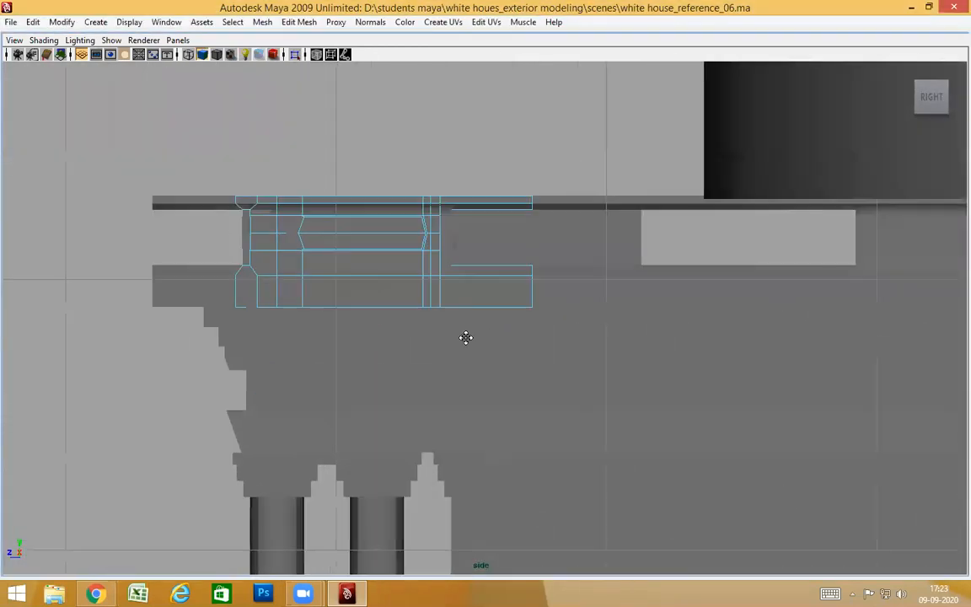
{"action": "middle_click_drag", "start_coordinate": [446, 317], "coordinate": [513, 370], "text": "alt"}
{"action": "left_click_drag", "start_coordinate": [778, 437], "coordinate": [357, 192]}
{"action": "key", "text": "space"}
{"action": "left_click_drag", "start_coordinate": [380, 238], "coordinate": [383, 203]}
{"action": "mouse_move", "coordinate": [462, 338]}
{"action": "left_mouse_down", "text": "alt"}
{"action": "mouse_move", "coordinate": [384, 341]}
{"action": "mouse_move", "coordinate": [463, 348]}
{"action": "left_mouse_up", "text": "alt"}
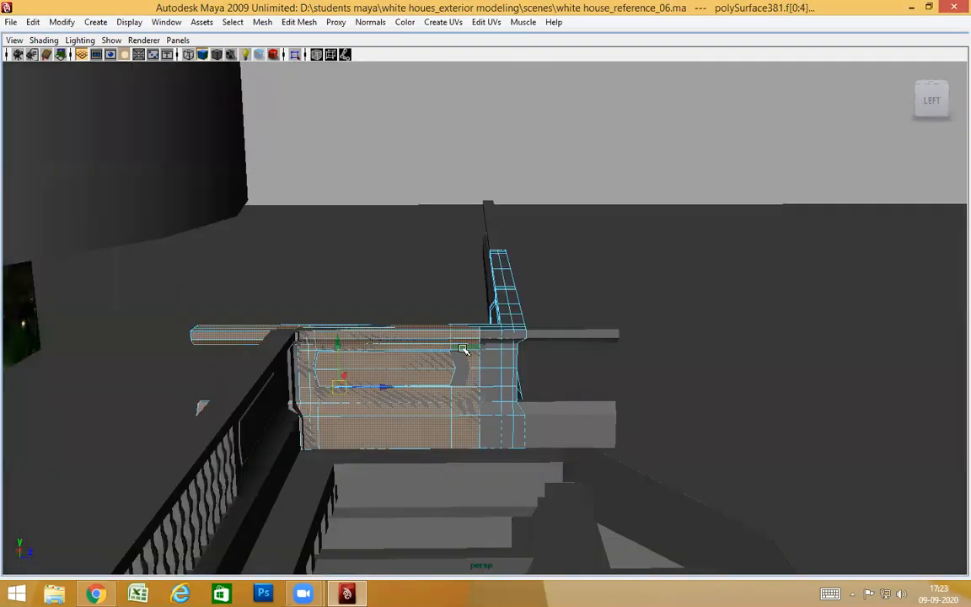
{"action": "key", "text": "Delete"}
{"action": "left_click_drag", "start_coordinate": [538, 364], "coordinate": [524, 281], "text": "alt"}
{"action": "right_click_drag", "start_coordinate": [524, 280], "coordinate": [574, 262]}
{"action": "left_click_drag", "start_coordinate": [574, 262], "coordinate": [523, 194], "text": "alt"}
{"action": "left_click", "coordinate": [568, 174]}
Delete the overhanging outer end faces of the adjoining panelled side section in the side view and return to object mode.
{"action": "left_click_drag", "start_coordinate": [465, 309], "coordinate": [611, 411], "text": "alt"}
{"action": "left_click", "coordinate": [611, 305]}
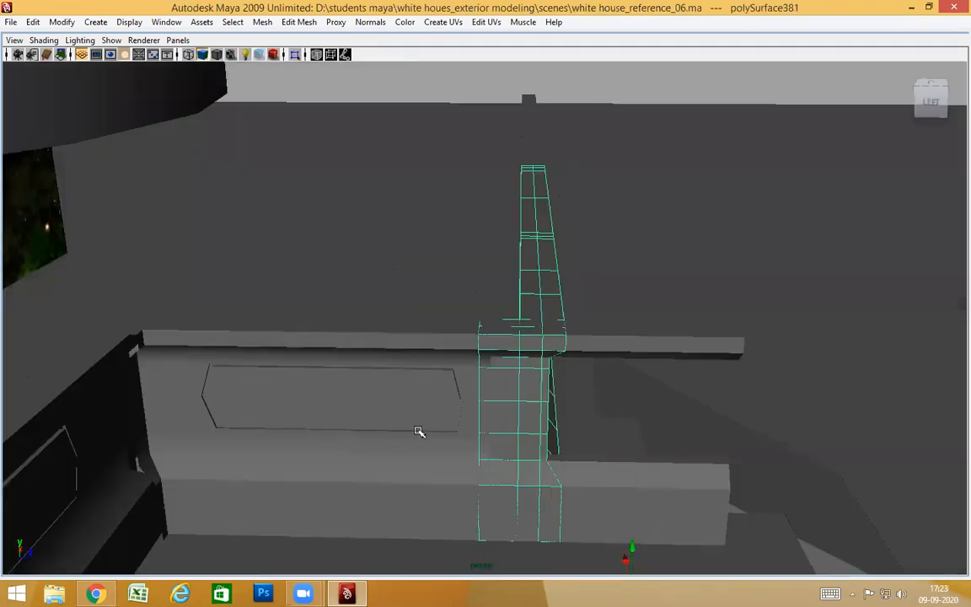
{"action": "left_click", "coordinate": [471, 411]}
{"action": "left_click_drag", "start_coordinate": [470, 410], "coordinate": [464, 436], "text": "alt"}
{"action": "right_click_drag", "start_coordinate": [655, 471], "coordinate": [659, 353]}
{"action": "key", "text": "space"}
{"action": "left_click_drag", "start_coordinate": [597, 381], "coordinate": [604, 409]}
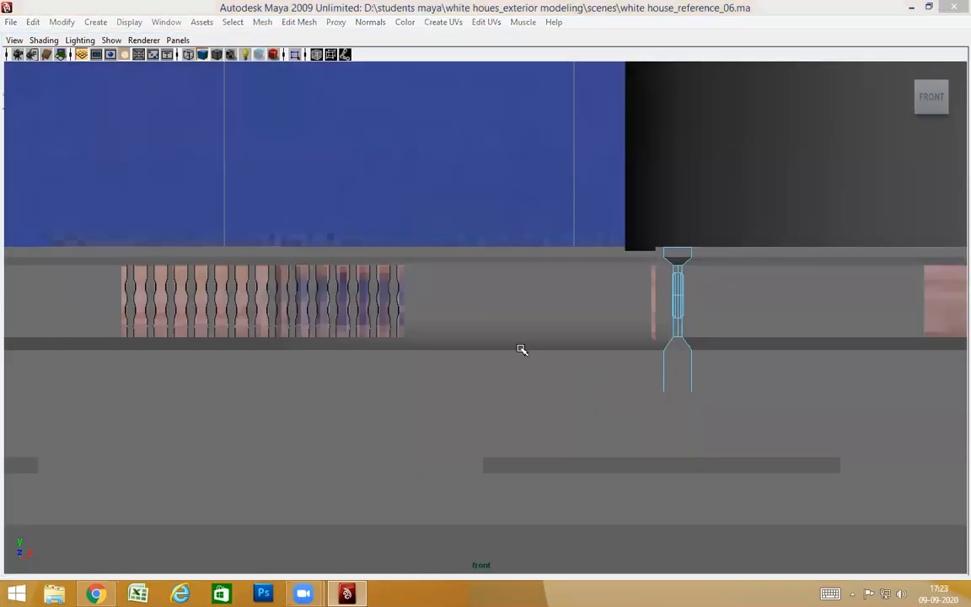
{"action": "key", "text": "space"}
{"action": "left_click_drag", "start_coordinate": [513, 346], "coordinate": [524, 346]}
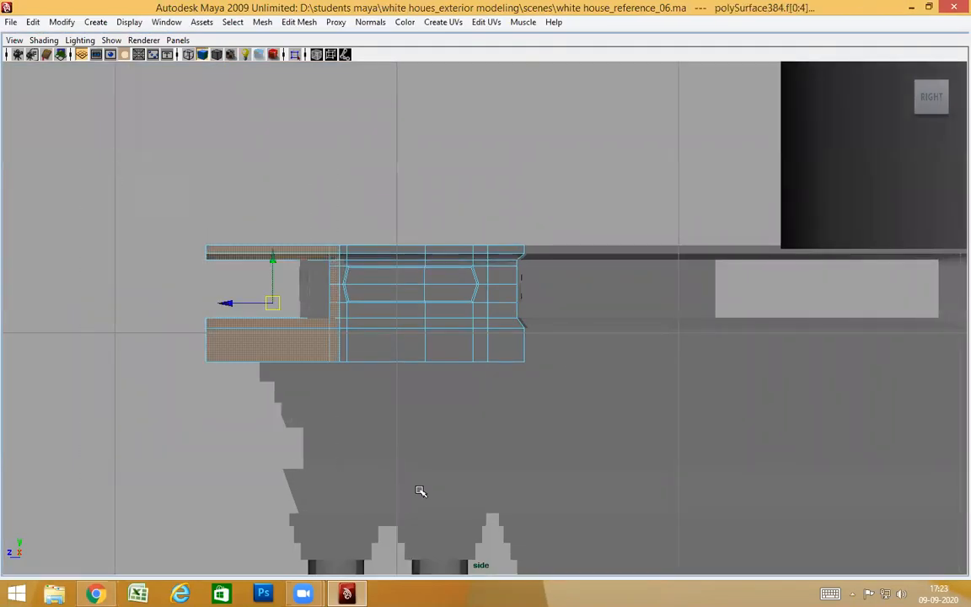
{"action": "key", "text": "space"}
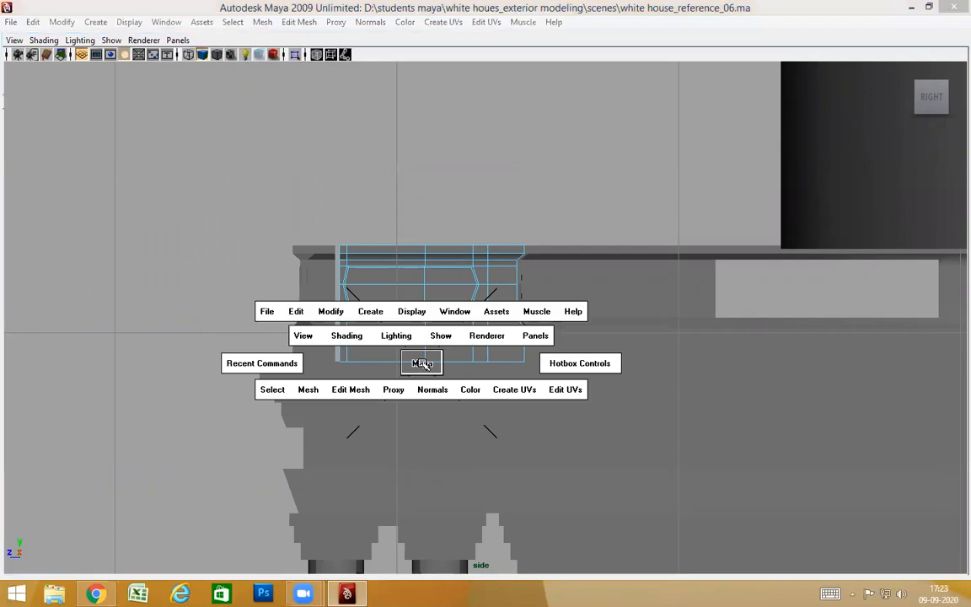
{"action": "left_click_drag", "start_coordinate": [422, 364], "coordinate": [423, 337]}
{"action": "left_click_drag", "start_coordinate": [428, 413], "coordinate": [444, 368], "text": "alt"}
{"action": "right_click_drag", "start_coordinate": [442, 317], "coordinate": [484, 330]}
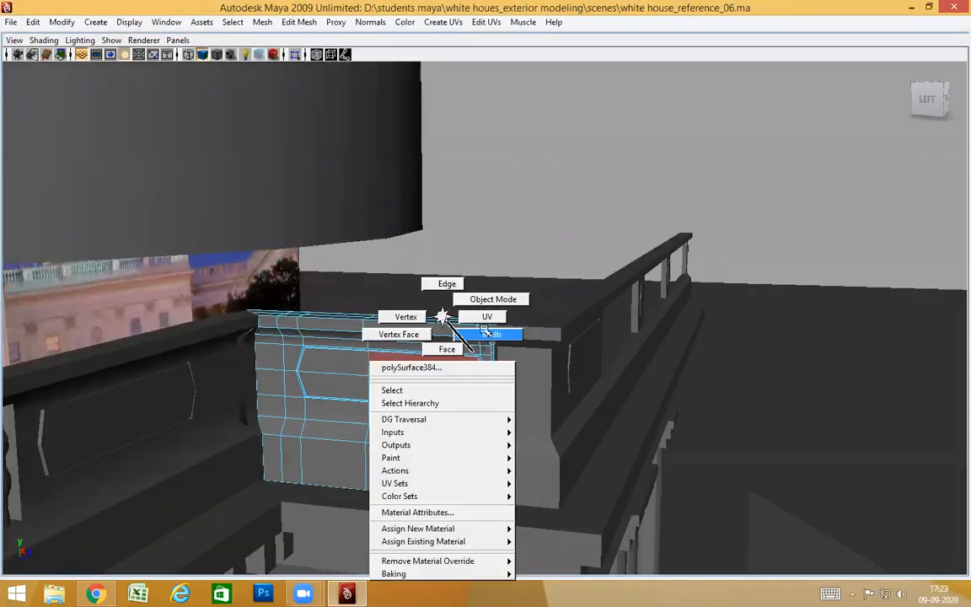
Return to object mode and examine the gap between the trimmed panelled side section and the L-shaped parapet's corner.
{"action": "right_click_drag", "start_coordinate": [504, 289], "coordinate": [504, 289]}
{"action": "left_click_drag", "start_coordinate": [515, 418], "coordinate": [442, 392], "text": "alt"}
{"action": "scroll", "coordinate": [523, 461], "scroll_direction": "up", "scroll_amount": 5}
{"action": "left_click", "coordinate": [477, 465]}
{"action": "left_click", "coordinate": [444, 390]}
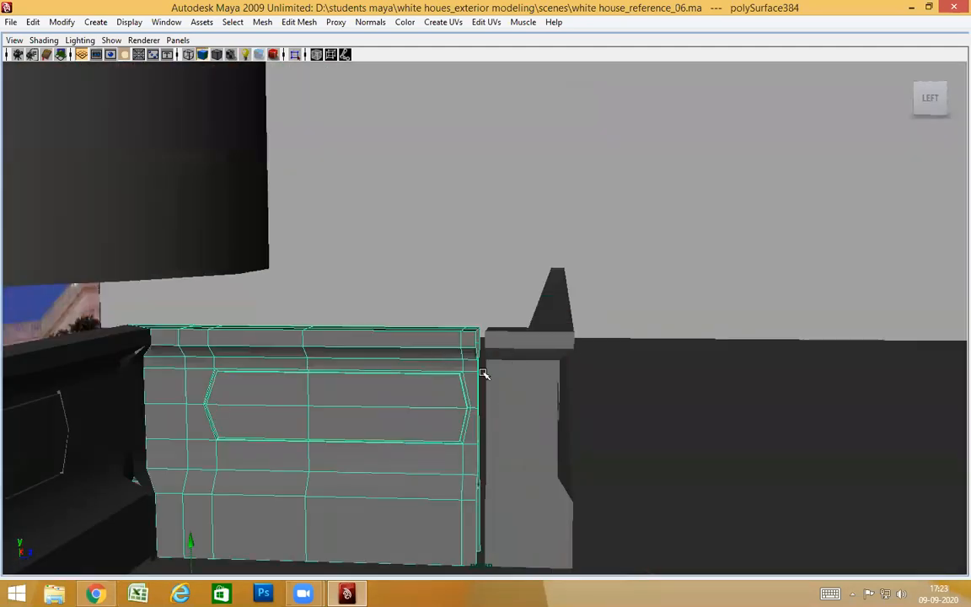
{"action": "left_click_drag", "start_coordinate": [504, 406], "coordinate": [507, 369], "text": "alt"}
{"action": "left_click", "coordinate": [476, 434]}
{"action": "left_click_drag", "start_coordinate": [475, 434], "coordinate": [560, 278], "text": "alt"}
{"action": "scroll", "coordinate": [558, 369], "scroll_direction": "up", "scroll_amount": 4}
{"action": "middle_click_drag", "start_coordinate": [560, 278], "coordinate": [531, 474], "text": "alt"}
{"action": "scroll", "coordinate": [531, 474], "scroll_direction": "down", "scroll_amount": 1}
{"action": "left_click_drag", "start_coordinate": [531, 474], "coordinate": [500, 457], "text": "alt"}
{"action": "left_click_drag", "start_coordinate": [469, 446], "coordinate": [553, 297], "text": "alt"}
{"action": "left_click", "coordinate": [551, 316]}
{"action": "middle_click_drag", "start_coordinate": [686, 369], "coordinate": [527, 383], "text": "alt"}
{"action": "left_click", "coordinate": [538, 289]}
{"action": "left_click_drag", "start_coordinate": [527, 383], "coordinate": [449, 288], "text": "alt"}
{"action": "left_click", "coordinate": [480, 274]}
Select the panelled side section's outer end vertices in the side view, snap them along Z to the L-shaped parapet's corner, and return to object mode.
{"action": "key", "text": "space"}
{"action": "key", "text": "space"}
{"action": "left_click_drag", "start_coordinate": [628, 311], "coordinate": [695, 311]}
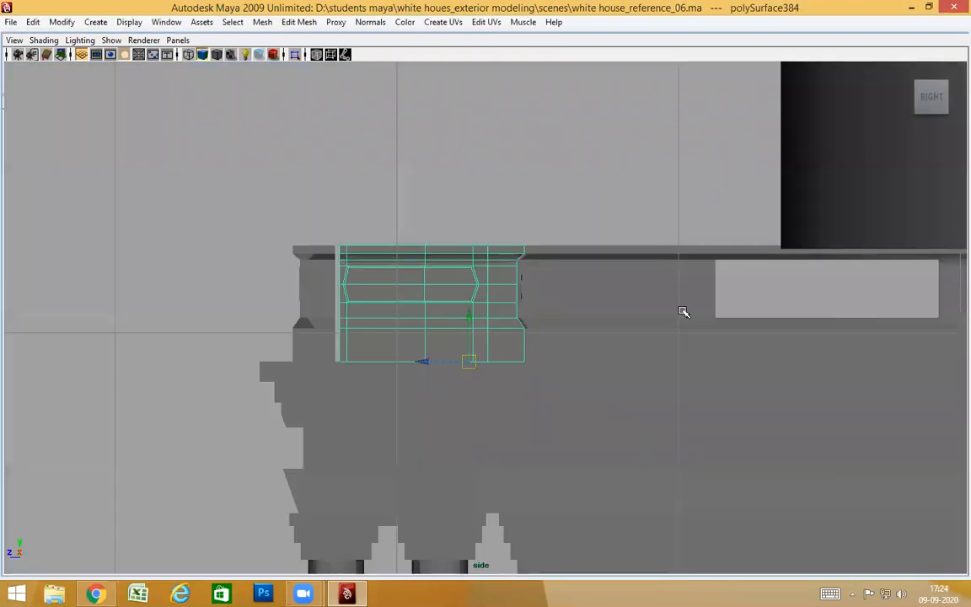
{"action": "scroll", "coordinate": [404, 285], "scroll_direction": "up", "scroll_amount": 6}
{"action": "middle_click_drag", "start_coordinate": [320, 289], "coordinate": [686, 338], "text": "alt"}
{"action": "scroll", "coordinate": [635, 316], "scroll_direction": "up", "scroll_amount": 6}
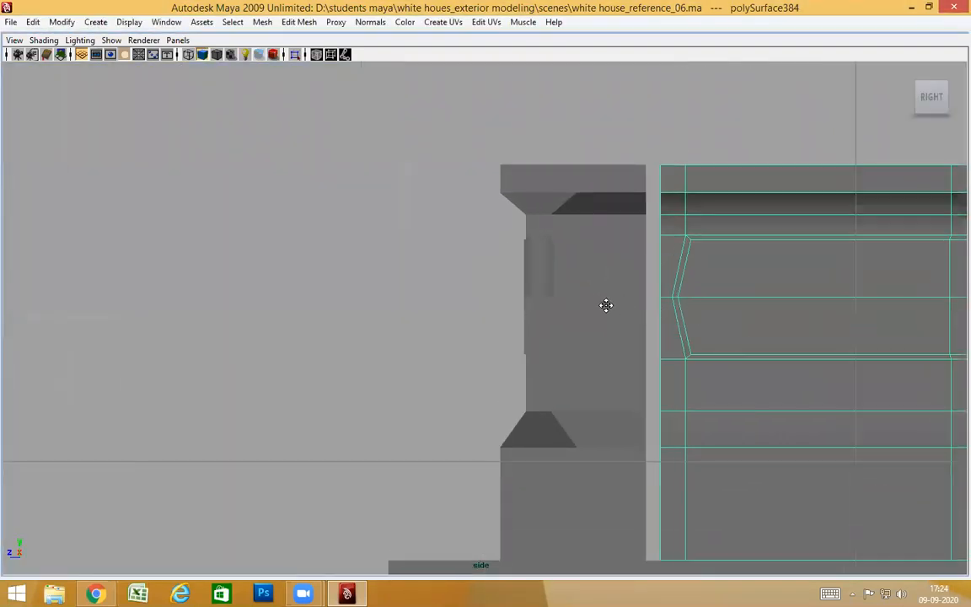
{"action": "middle_click_drag", "start_coordinate": [605, 304], "coordinate": [518, 298], "text": "alt"}
{"action": "scroll", "coordinate": [527, 287], "scroll_direction": "up", "scroll_amount": 1}
{"action": "right_click_drag", "start_coordinate": [598, 157], "coordinate": [563, 157]}
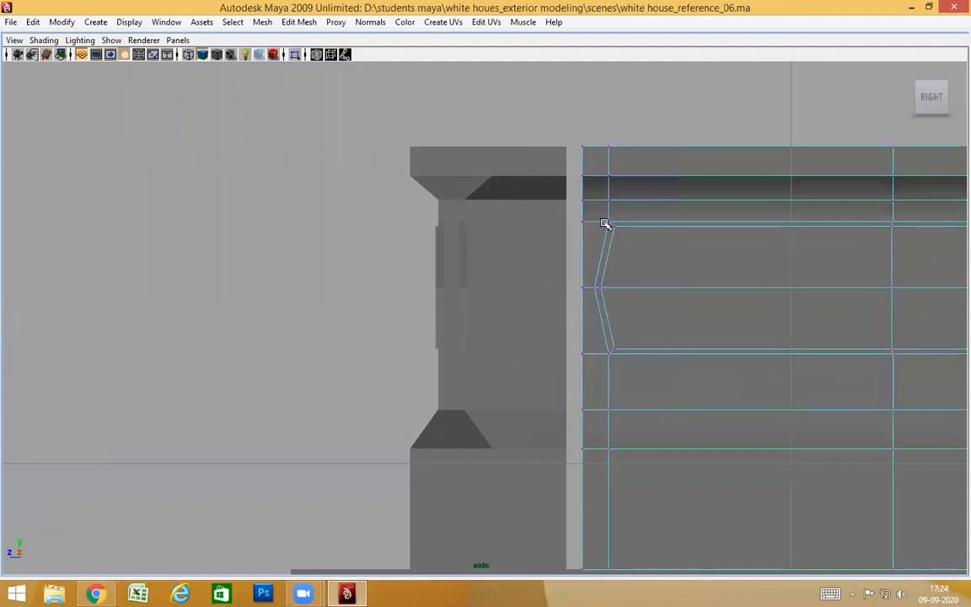
{"action": "scroll", "coordinate": [620, 236], "scroll_direction": "down", "scroll_amount": 10}
{"action": "middle_click_drag", "start_coordinate": [617, 230], "coordinate": [618, 199], "text": "alt"}
{"action": "scroll", "coordinate": [853, 344], "scroll_direction": "up", "scroll_amount": 6}
{"action": "scroll", "coordinate": [853, 344], "scroll_direction": "up", "scroll_amount": 4}
{"action": "middle_click_drag", "start_coordinate": [664, 275], "coordinate": [659, 381], "text": "alt"}
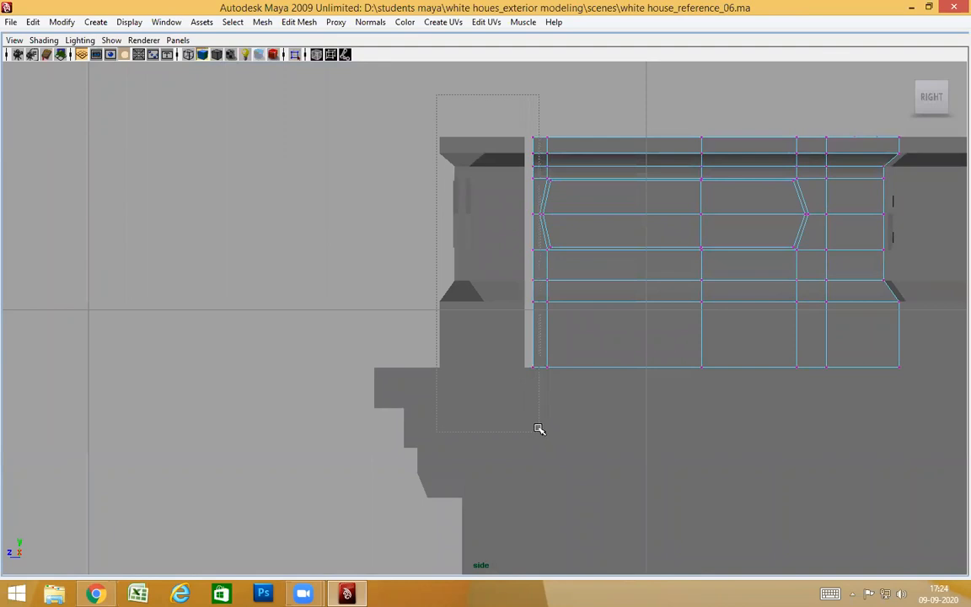
{"action": "left_click_drag", "start_coordinate": [587, 319], "coordinate": [583, 290]}
{"action": "key", "text": "space"}
{"action": "left_click_drag", "start_coordinate": [607, 345], "coordinate": [582, 337]}
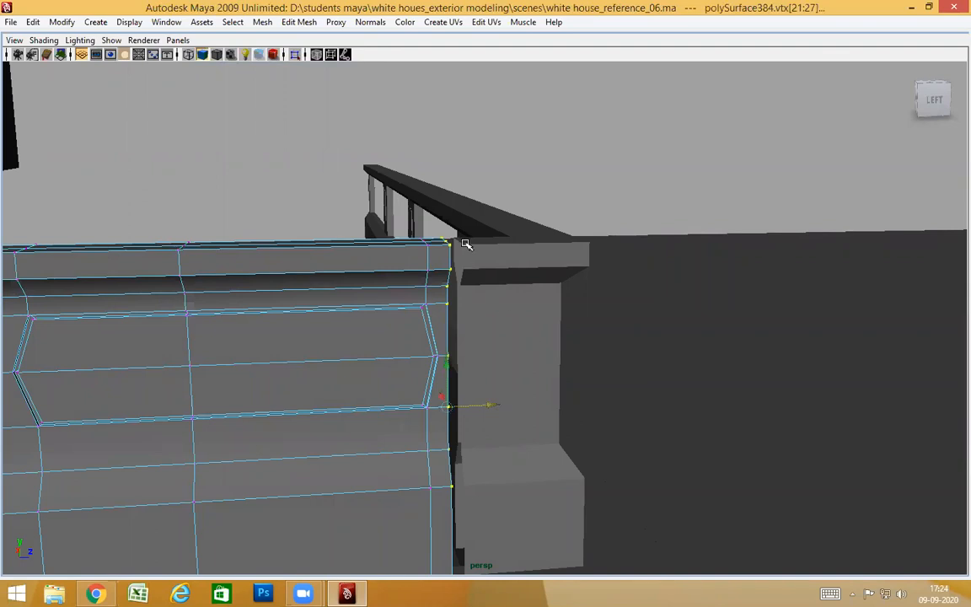
{"action": "middle_click_drag", "start_coordinate": [467, 249], "coordinate": [464, 246]}
{"action": "left_click_drag", "start_coordinate": [642, 371], "coordinate": [553, 270], "text": "alt"}
{"action": "right_click_drag", "start_coordinate": [558, 256], "coordinate": [631, 154]}
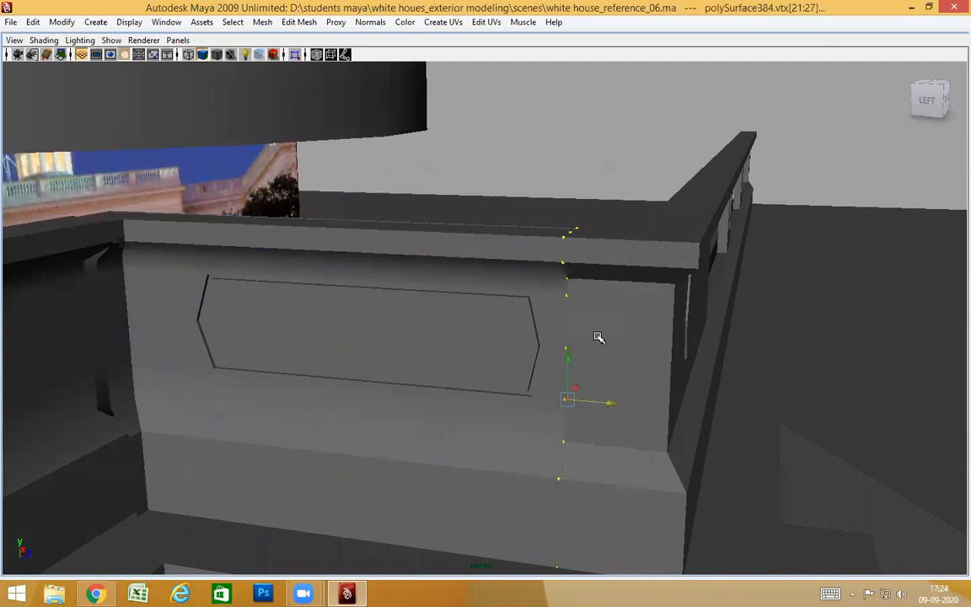
Examine the joint between the panelled side section and the L-shaped parapet's corner from several angles.
{"action": "left_click", "coordinate": [603, 284]}
{"action": "left_click", "coordinate": [464, 265]}
{"action": "left_click_drag", "start_coordinate": [561, 444], "coordinate": [613, 421], "text": "alt"}
{"action": "left_click", "coordinate": [613, 420]}
{"action": "left_click", "coordinate": [552, 465]}
{"action": "left_click_drag", "start_coordinate": [552, 465], "coordinate": [641, 284], "text": "alt"}
{"action": "left_click", "coordinate": [677, 383]}
{"action": "left_click_drag", "start_coordinate": [677, 384], "coordinate": [531, 332], "text": "alt"}
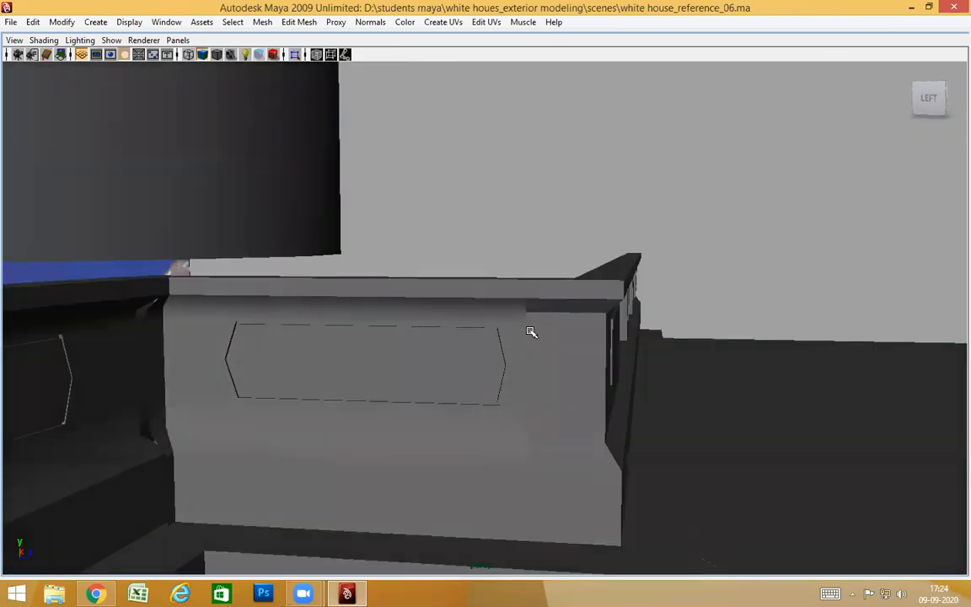
{"action": "left_click_drag", "start_coordinate": [544, 468], "coordinate": [622, 445], "text": "alt"}
{"action": "left_click", "coordinate": [622, 445]}
Examine the inner corner where the front balustrade section meets the panelled side section.
{"action": "left_click_drag", "start_coordinate": [657, 535], "coordinate": [554, 346], "text": "alt"}
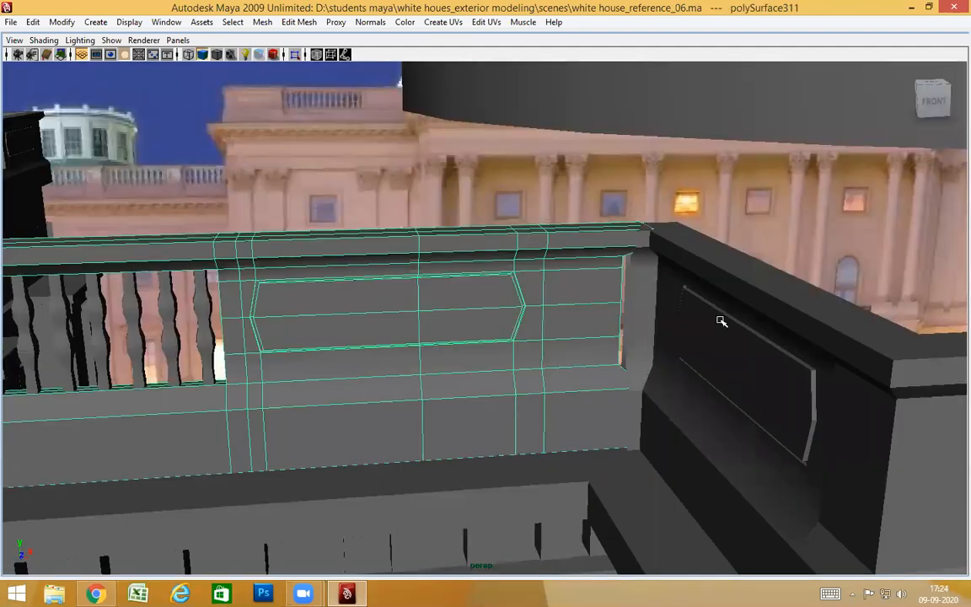
{"action": "scroll", "coordinate": [731, 382], "scroll_direction": "down", "scroll_amount": 3}
{"action": "left_click_drag", "start_coordinate": [793, 397], "coordinate": [878, 409], "text": "alt"}
{"action": "middle_click_drag", "start_coordinate": [877, 410], "coordinate": [581, 362], "text": "alt"}
{"action": "scroll", "coordinate": [301, 334], "scroll_direction": "up", "scroll_amount": 3}
{"action": "left_click_drag", "start_coordinate": [581, 363], "coordinate": [613, 367], "text": "alt"}
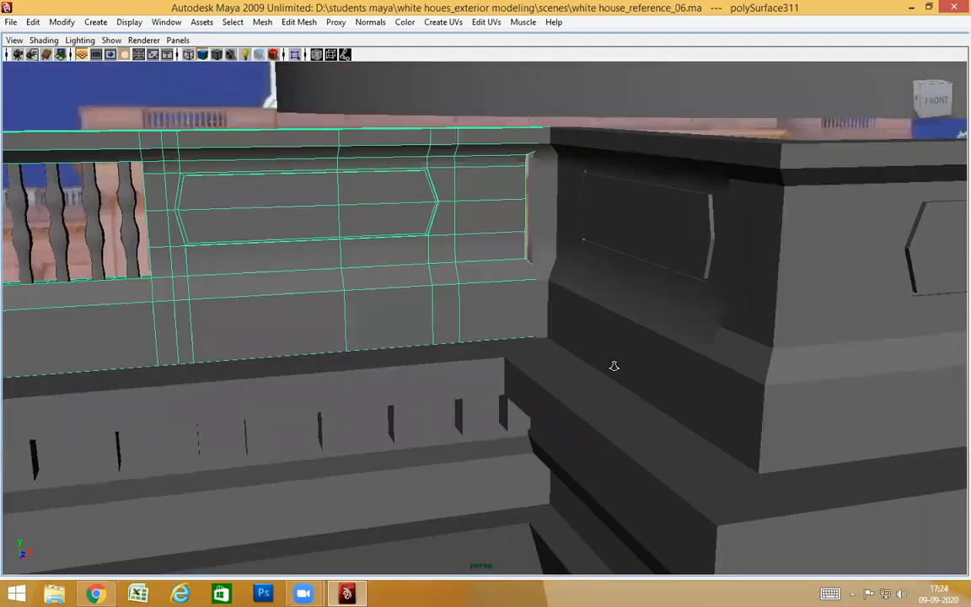
{"action": "scroll", "coordinate": [613, 337], "scroll_direction": "up", "scroll_amount": 2}
{"action": "middle_click_drag", "start_coordinate": [576, 269], "coordinate": [582, 349], "text": "alt"}
{"action": "left_click", "coordinate": [579, 317]}
{"action": "mouse_move", "coordinate": [585, 319]}
{"action": "left_mouse_down", "text": "alt"}
{"action": "mouse_move", "coordinate": [566, 330]}
{"action": "mouse_move", "coordinate": [580, 325]}
{"action": "left_mouse_up", "text": "alt"}
{"action": "left_click", "coordinate": [364, 294]}
{"action": "mouse_move", "coordinate": [460, 338]}
{"action": "left_mouse_down", "text": "alt"}
{"action": "mouse_move", "coordinate": [445, 341]}
{"action": "mouse_move", "coordinate": [445, 332]}
{"action": "left_mouse_up", "text": "alt"}
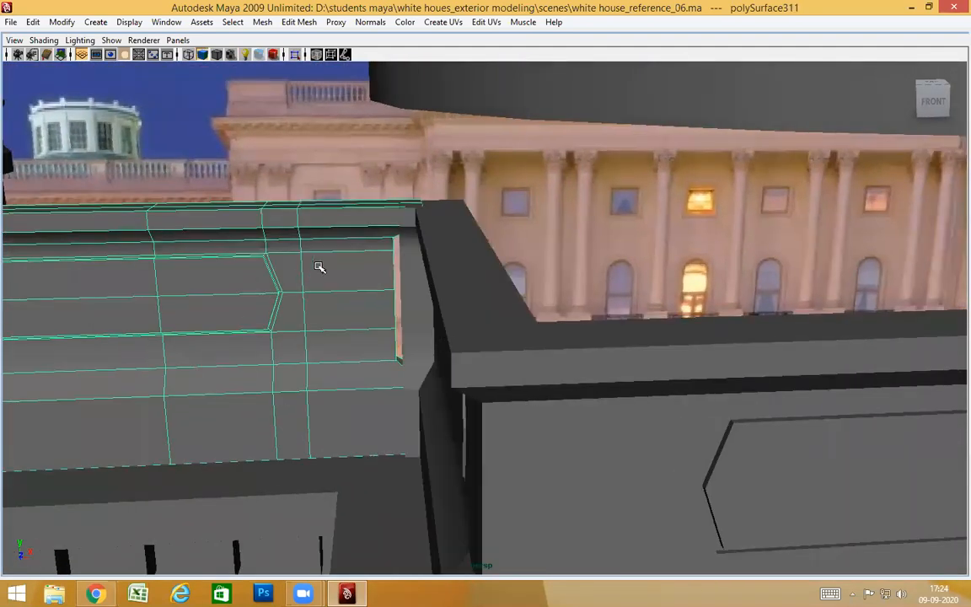
Delete the front balustrade section's end faces beyond its last panel edge in the front view and return to object mode.
{"action": "key", "text": "space"}
{"action": "left_click_drag", "start_coordinate": [355, 327], "coordinate": [346, 349]}
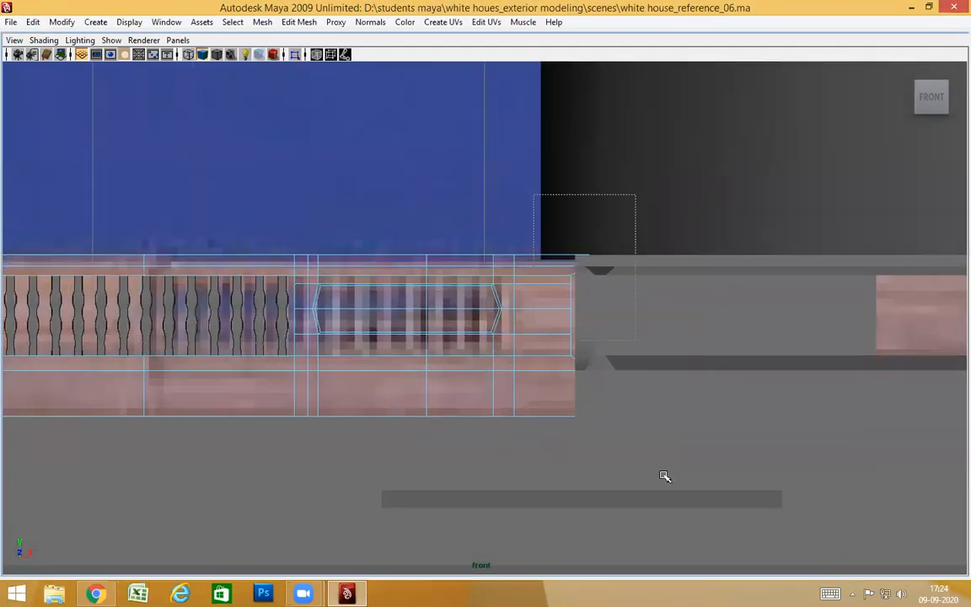
{"action": "left_click_drag", "start_coordinate": [532, 194], "coordinate": [665, 476]}
{"action": "key", "text": "Delete"}
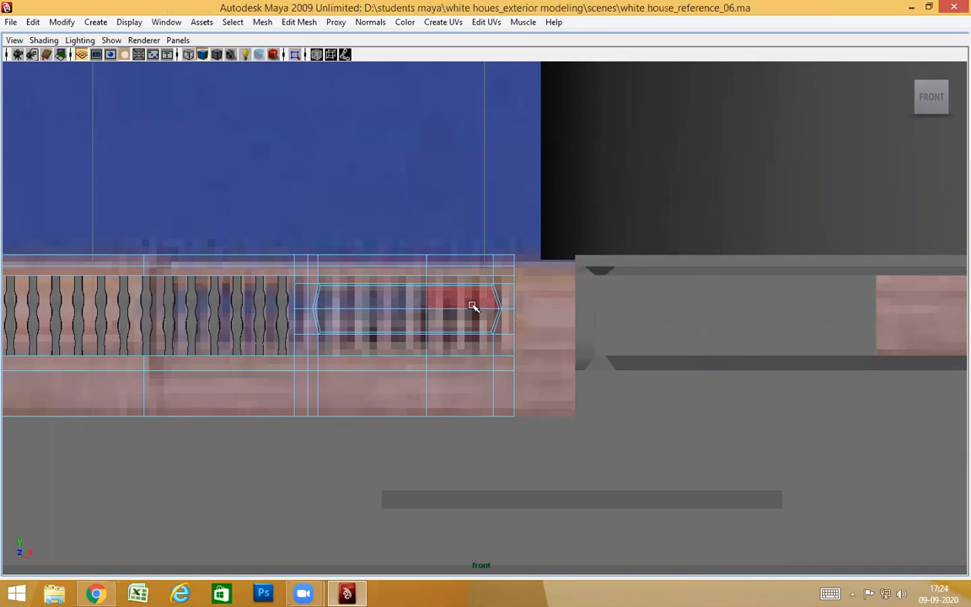
{"action": "right_click", "coordinate": [474, 263]}
{"action": "right_click_drag", "start_coordinate": [502, 256], "coordinate": [504, 242]}
Snap the front balustrade section's open end vertices along X to the inner corner strip and return to object mode.
{"action": "key", "text": "space"}
{"action": "left_click_drag", "start_coordinate": [500, 255], "coordinate": [504, 235]}
{"action": "left_click_drag", "start_coordinate": [501, 340], "coordinate": [521, 360], "text": "alt"}
{"action": "middle_click_drag", "start_coordinate": [521, 360], "coordinate": [591, 305], "text": "alt"}
{"action": "left_click", "coordinate": [584, 383]}
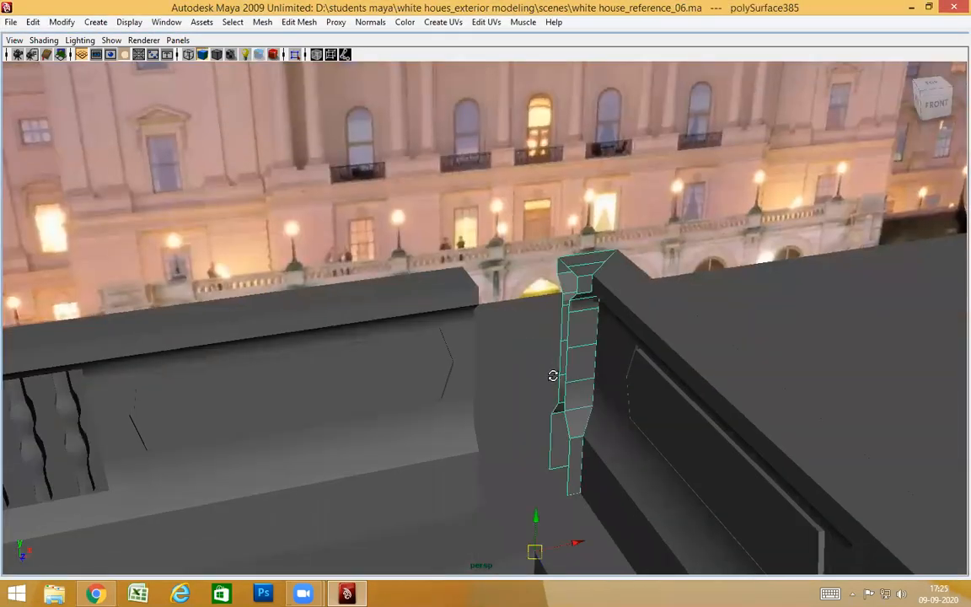
{"action": "left_click_drag", "start_coordinate": [553, 375], "coordinate": [506, 366], "text": "alt"}
{"action": "left_click", "coordinate": [284, 232]}
{"action": "left_click_drag", "start_coordinate": [440, 392], "coordinate": [371, 316], "text": "alt"}
{"action": "key", "text": "space"}
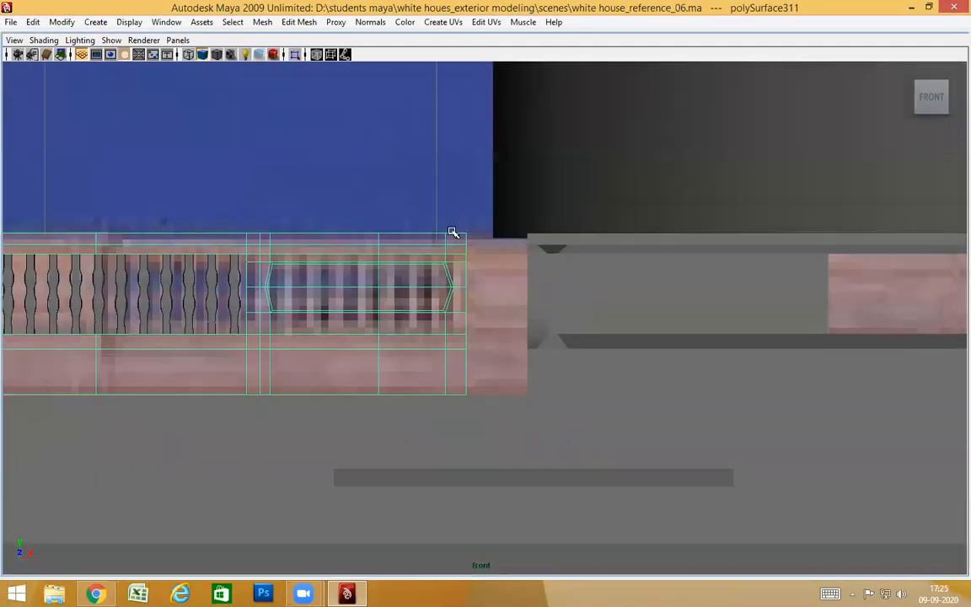
{"action": "right_click_drag", "start_coordinate": [453, 232], "coordinate": [413, 230]}
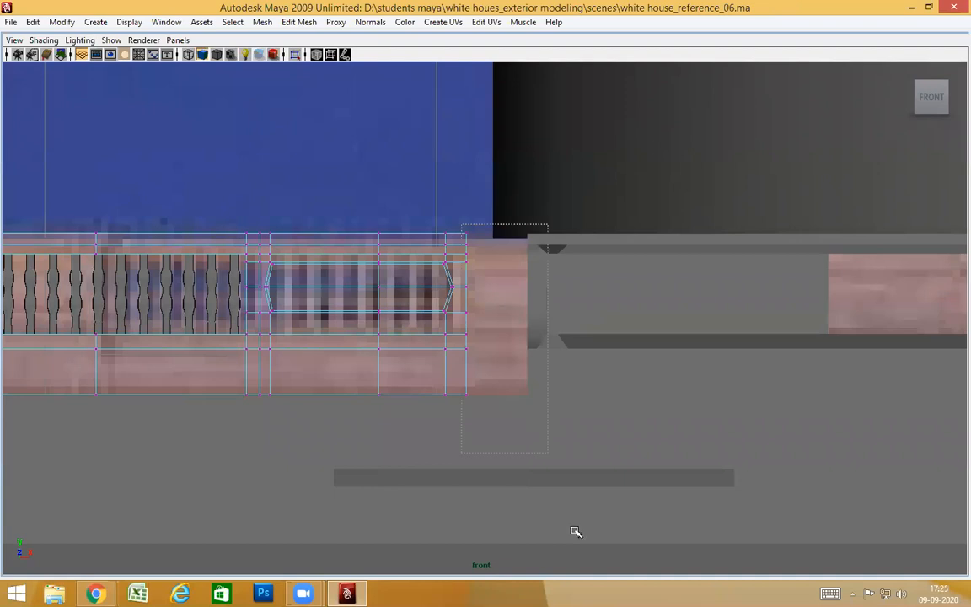
{"action": "left_click_drag", "start_coordinate": [575, 532], "coordinate": [576, 533]}
{"action": "key", "text": "space"}
{"action": "left_click_drag", "start_coordinate": [508, 282], "coordinate": [508, 253]}
{"action": "mouse_move", "coordinate": [512, 351]}
{"action": "left_mouse_down", "text": "alt"}
{"action": "mouse_move", "coordinate": [511, 341]}
{"action": "mouse_move", "coordinate": [523, 344]}
{"action": "left_mouse_up", "text": "alt"}
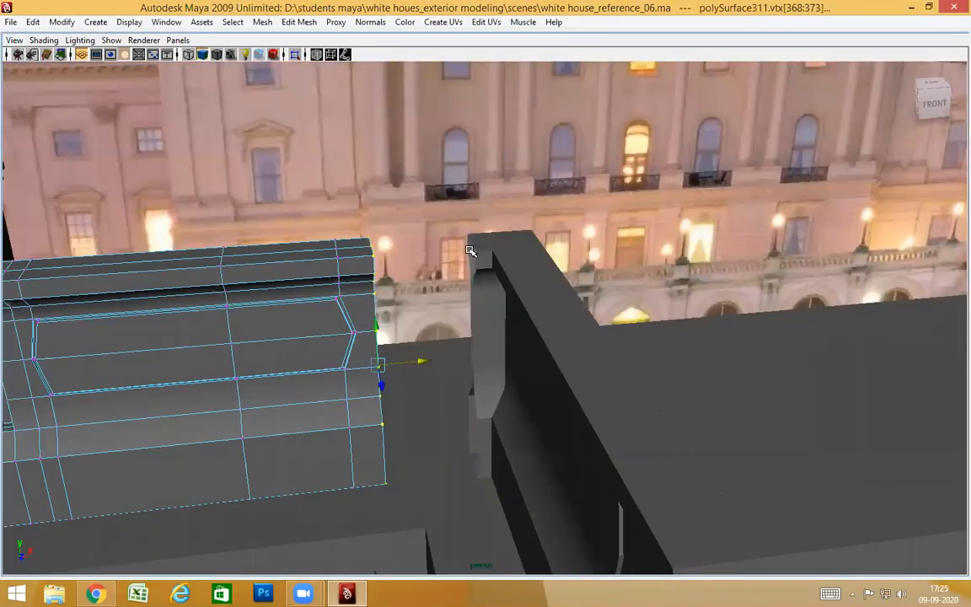
{"action": "middle_click_drag", "start_coordinate": [468, 232], "coordinate": [451, 255]}
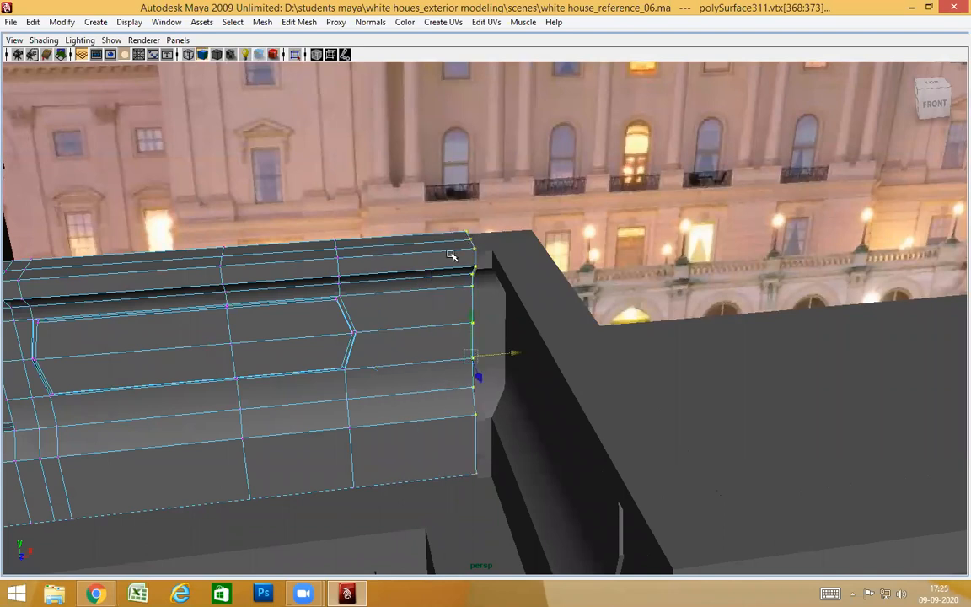
{"action": "key", "text": "F8"}
Select the inner corner strip with the panelled side section and move both along Z until they line up with the front balustrade section's end.
{"action": "left_click", "coordinate": [496, 273]}
{"action": "left_click_drag", "start_coordinate": [531, 341], "coordinate": [489, 345], "text": "alt"}
{"action": "left_click", "coordinate": [270, 281]}
{"action": "left_click_drag", "start_coordinate": [407, 326], "coordinate": [402, 415], "text": "alt"}
{"action": "left_click", "coordinate": [402, 415]}
{"action": "left_click_drag", "start_coordinate": [609, 391], "coordinate": [462, 381], "text": "alt"}
{"action": "left_click", "coordinate": [371, 278]}
{"action": "left_click", "coordinate": [478, 230], "text": "shift"}
{"action": "left_click_drag", "start_coordinate": [524, 379], "coordinate": [495, 406], "text": "alt"}
{"action": "scroll", "coordinate": [497, 338], "scroll_direction": "up", "scroll_amount": 5}
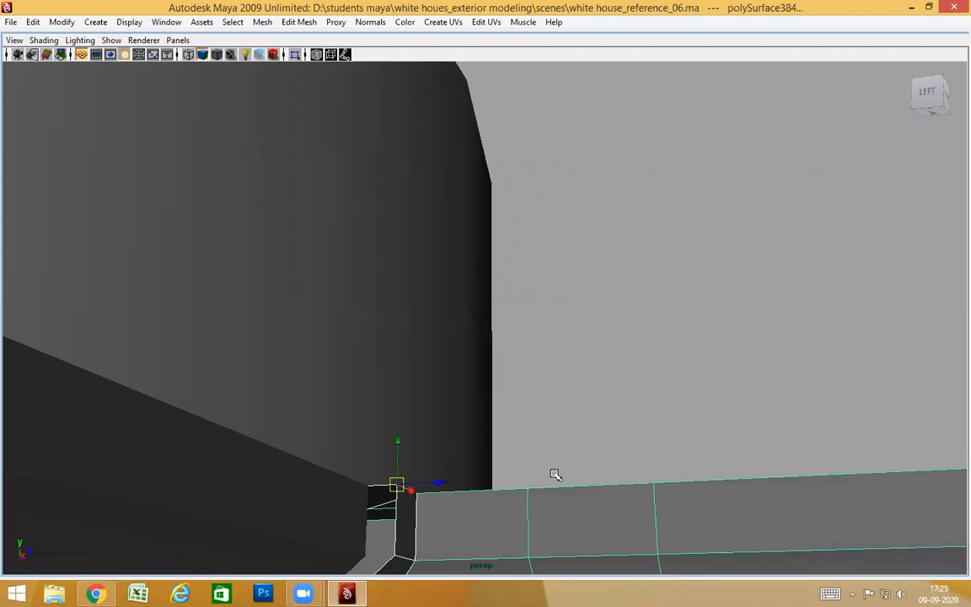
{"action": "scroll", "coordinate": [591, 460], "scroll_direction": "down", "scroll_amount": 5}
{"action": "left_click_drag", "start_coordinate": [585, 525], "coordinate": [525, 400], "text": "alt"}
{"action": "scroll", "coordinate": [514, 392], "scroll_direction": "up", "scroll_amount": 2}
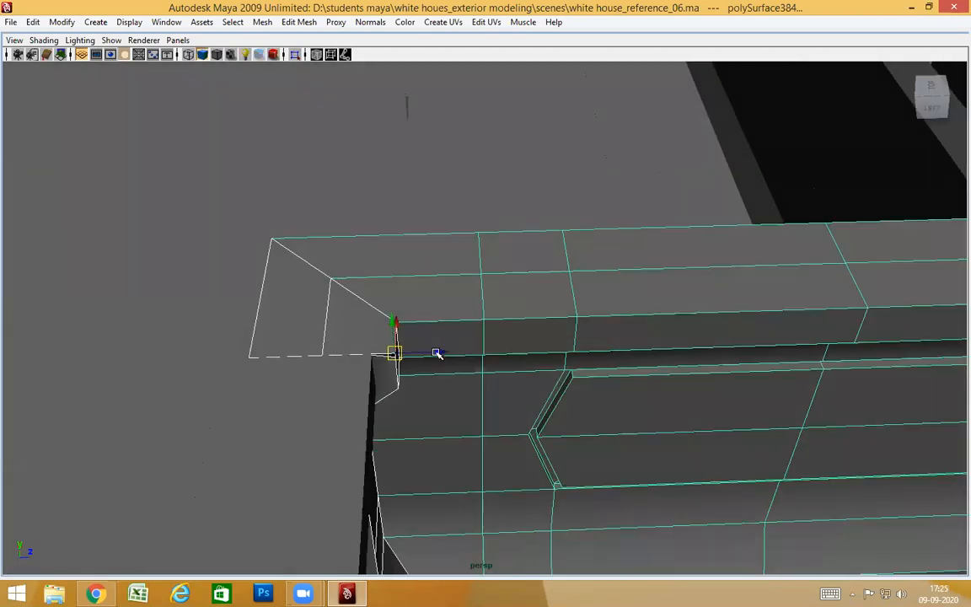
{"action": "left_click_drag", "start_coordinate": [444, 399], "coordinate": [533, 410], "text": "alt"}
{"action": "scroll", "coordinate": [533, 410], "scroll_direction": "up", "scroll_amount": 5}
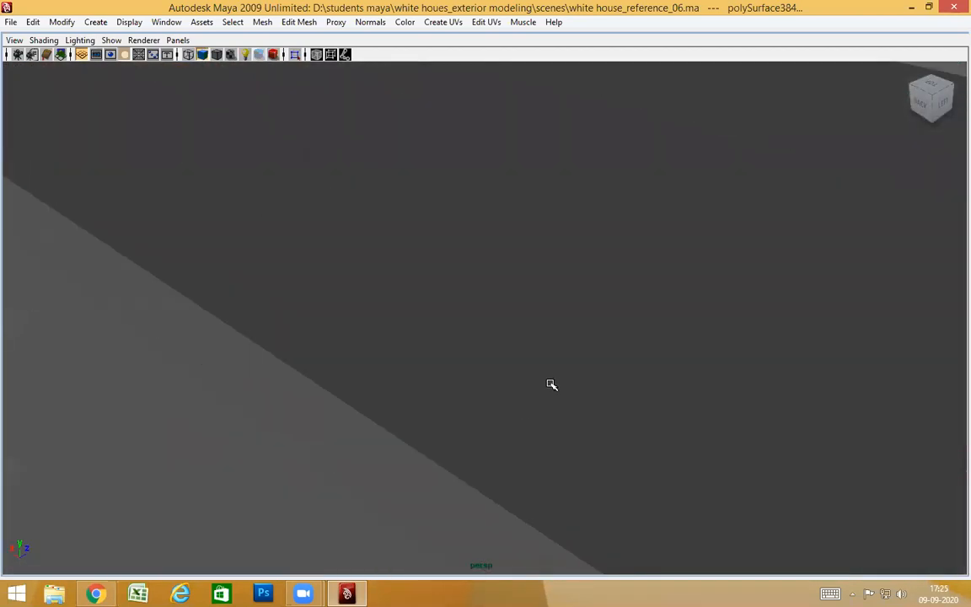
{"action": "scroll", "coordinate": [552, 383], "scroll_direction": "down", "scroll_amount": 5}
{"action": "left_click_drag", "start_coordinate": [581, 368], "coordinate": [569, 373], "text": "alt"}
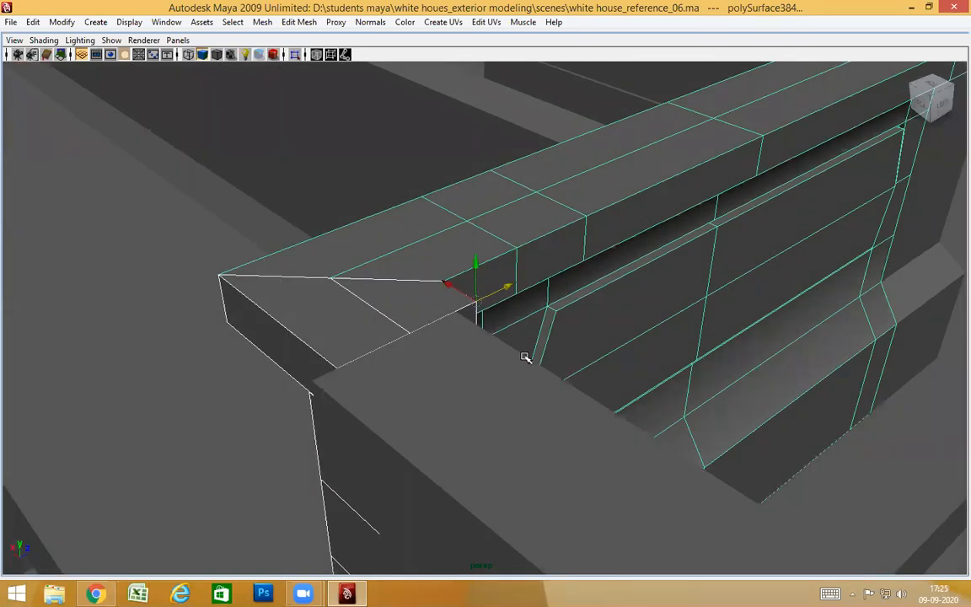
{"action": "left_click_drag", "start_coordinate": [461, 313], "coordinate": [456, 311], "text": "alt"}
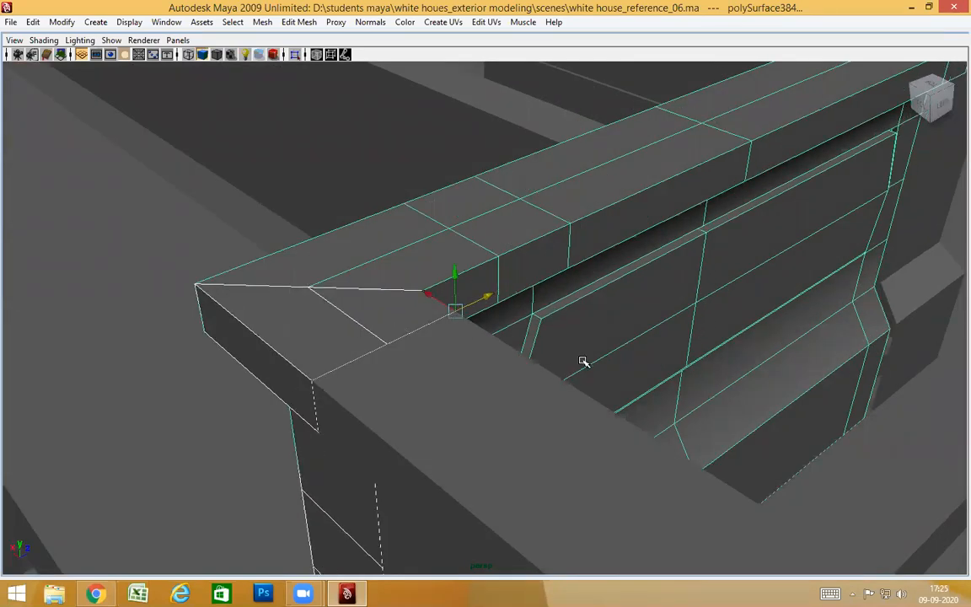
Examine the inner corner joint between the strip, the side section and the front balustrade section.
{"action": "scroll", "coordinate": [584, 361], "scroll_direction": "down", "scroll_amount": 5}
{"action": "left_click_drag", "start_coordinate": [694, 391], "coordinate": [665, 386], "text": "alt"}
{"action": "left_click_drag", "start_coordinate": [524, 461], "coordinate": [292, 303], "text": "alt"}
{"action": "left_click", "coordinate": [601, 115]}
{"action": "scroll", "coordinate": [293, 303], "scroll_direction": "up", "scroll_amount": 3}
{"action": "middle_click_drag", "start_coordinate": [292, 304], "coordinate": [523, 373], "text": "alt"}
{"action": "left_click_drag", "start_coordinate": [522, 372], "coordinate": [317, 286], "text": "alt"}
{"action": "left_click", "coordinate": [319, 286]}
{"action": "left_click", "coordinate": [408, 292], "text": "shift"}
{"action": "left_click_drag", "start_coordinate": [440, 372], "coordinate": [361, 243], "text": "alt"}
{"action": "left_click_drag", "start_coordinate": [398, 529], "coordinate": [461, 537], "text": "alt"}
Move the side section's outer end vertices along Z to close the reopened gap at the L-shaped parapet, and return to object mode.
{"action": "left_click", "coordinate": [507, 351]}
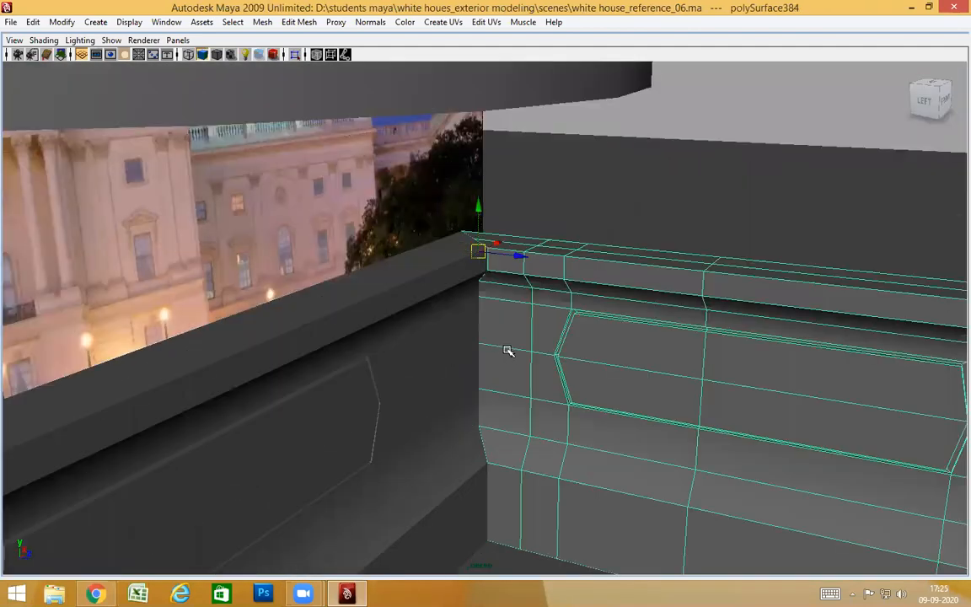
{"action": "left_click_drag", "start_coordinate": [520, 412], "coordinate": [530, 382], "text": "alt"}
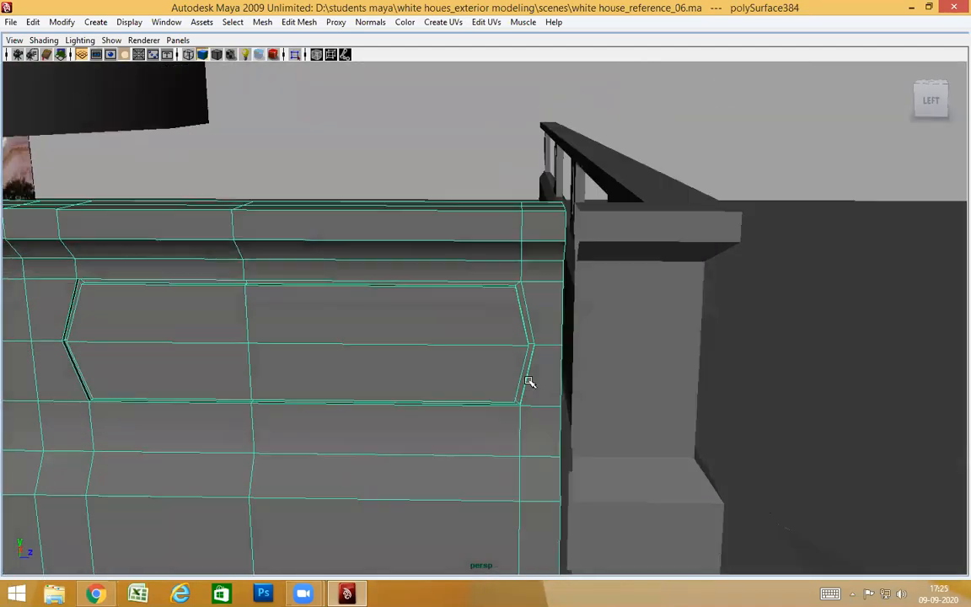
{"action": "right_click_drag", "start_coordinate": [513, 205], "coordinate": [460, 210]}
{"action": "scroll", "coordinate": [513, 285], "scroll_direction": "down", "scroll_amount": 3}
{"action": "left_click_drag", "start_coordinate": [513, 285], "coordinate": [520, 263], "text": "alt"}
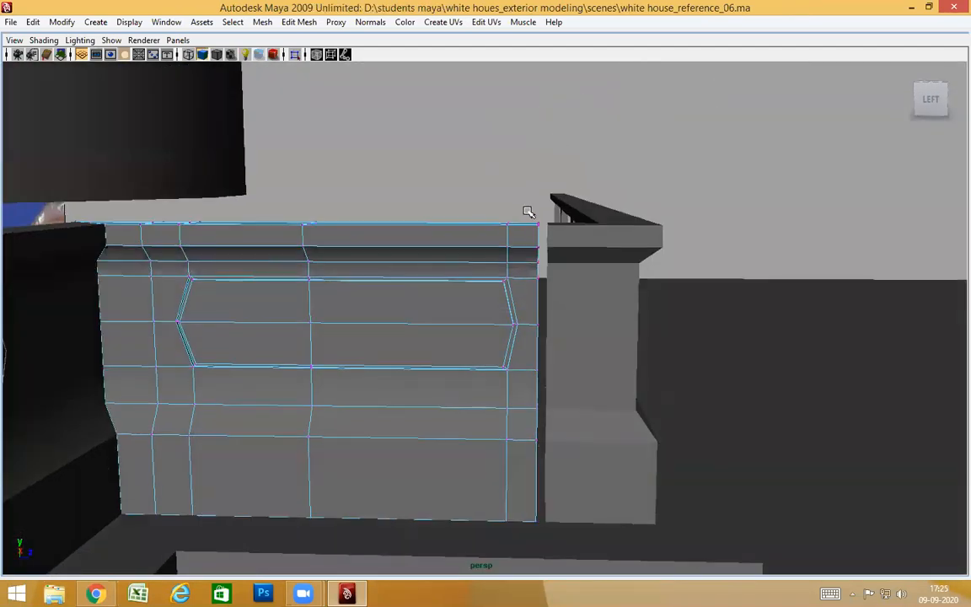
{"action": "left_click_drag", "start_coordinate": [607, 527], "coordinate": [497, 217]}
{"action": "left_click_drag", "start_coordinate": [611, 284], "coordinate": [564, 411], "text": "alt"}
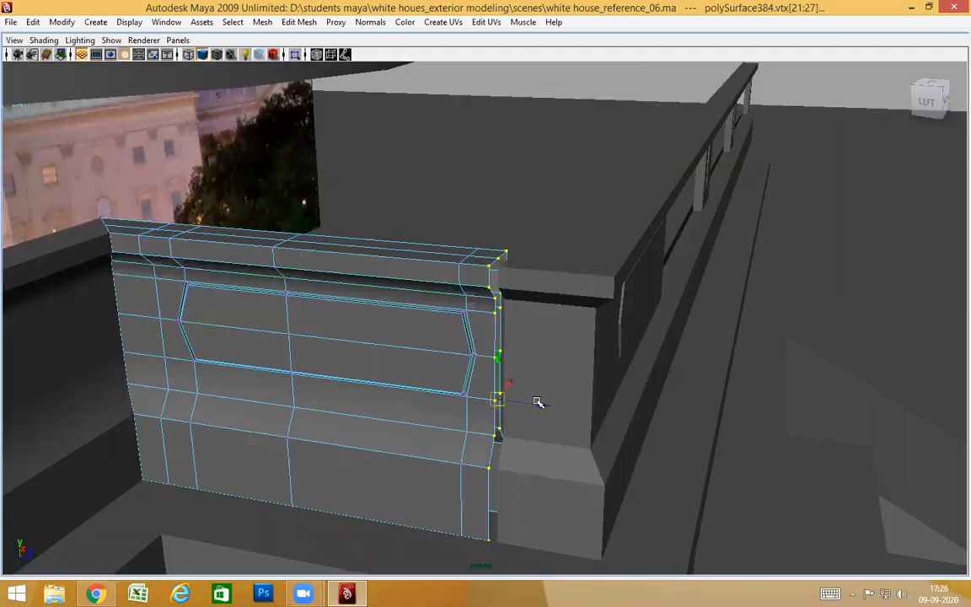
{"action": "left_click_drag", "start_coordinate": [605, 466], "coordinate": [674, 356], "text": "alt"}
{"action": "middle_click_drag", "start_coordinate": [675, 355], "coordinate": [470, 365], "text": "alt"}
{"action": "scroll", "coordinate": [472, 366], "scroll_direction": "up", "scroll_amount": 4}
{"action": "left_click_drag", "start_coordinate": [473, 367], "coordinate": [442, 353], "text": "alt"}
{"action": "scroll", "coordinate": [542, 362], "scroll_direction": "down", "scroll_amount": 3}
{"action": "left_click_drag", "start_coordinate": [517, 217], "coordinate": [677, 529], "text": "alt"}
{"action": "left_click", "coordinate": [618, 486]}
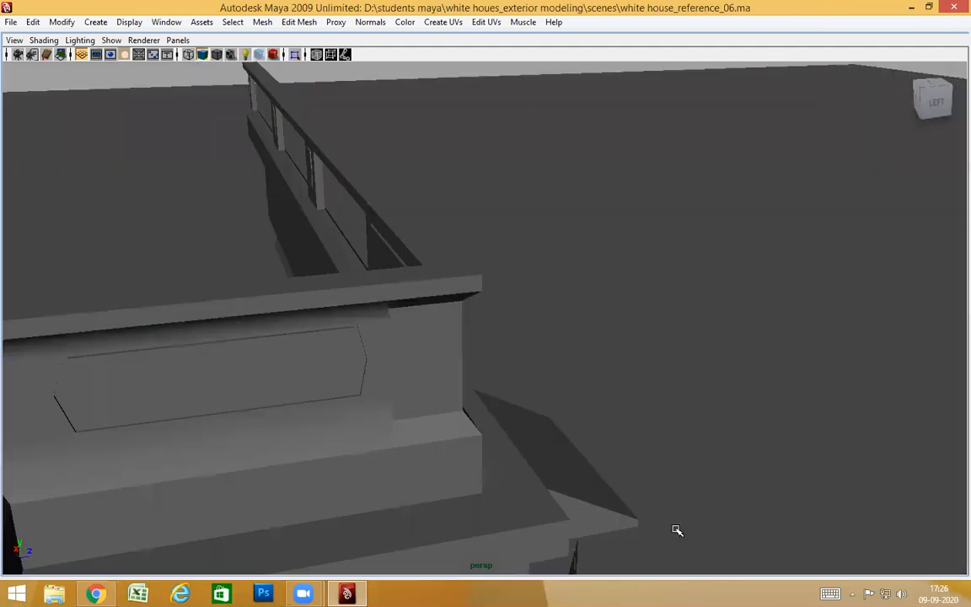
Examine the closed outer corner, and select the L-shaped parapet for viewing from the front.
{"action": "left_click_drag", "start_coordinate": [463, 445], "coordinate": [412, 437], "text": "alt"}
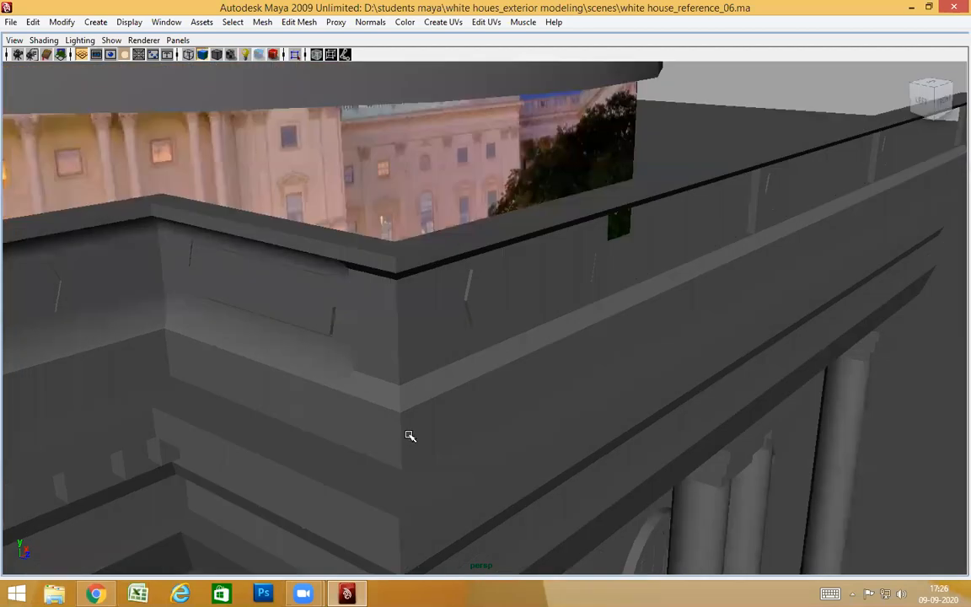
{"action": "left_click", "coordinate": [108, 254]}
{"action": "left_click", "coordinate": [196, 266]}
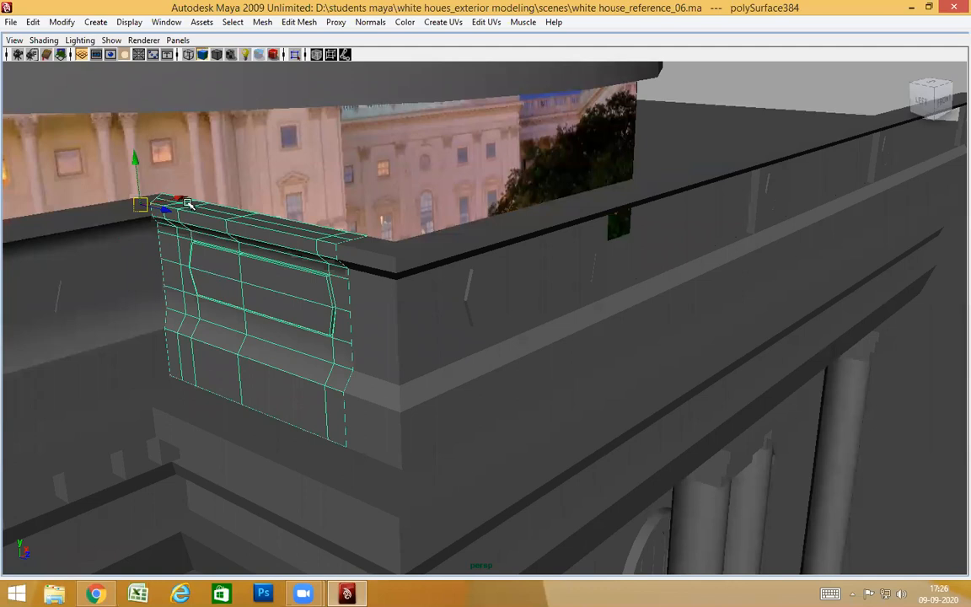
{"action": "left_click_drag", "start_coordinate": [396, 267], "coordinate": [604, 311], "text": "alt"}
{"action": "left_click", "coordinate": [490, 316]}
{"action": "key", "text": "space"}
{"action": "middle_click_drag", "start_coordinate": [539, 284], "coordinate": [362, 251], "text": "alt"}
{"action": "key", "text": "space"}
{"action": "left_click_drag", "start_coordinate": [500, 243], "coordinate": [557, 163]}
{"action": "key", "text": "space"}
{"action": "left_click_drag", "start_coordinate": [550, 259], "coordinate": [549, 281]}
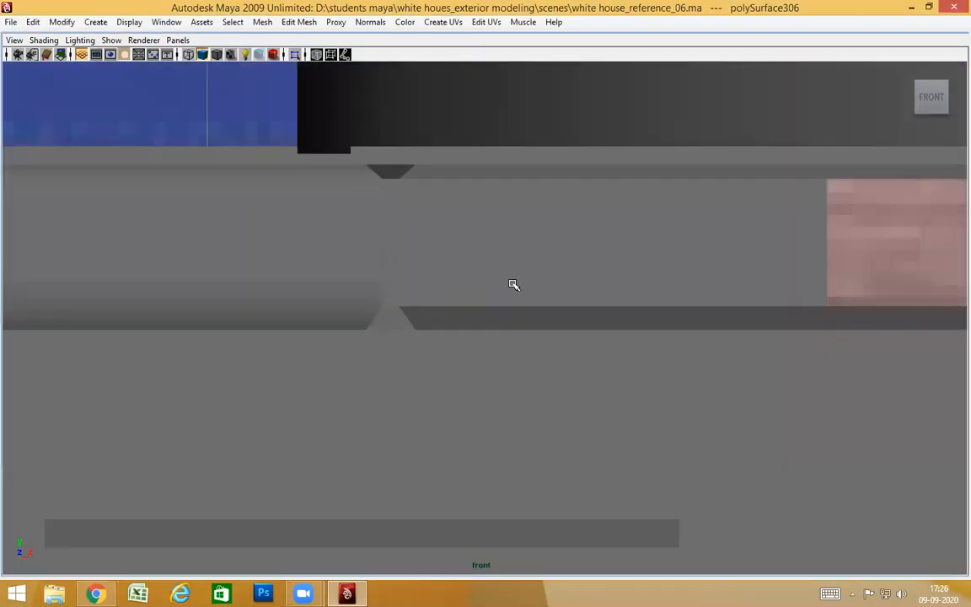
Frame the L-shaped parapet and examine its far end and the cornice beneath in the front and perspective views.
{"action": "key", "text": "f"}
{"action": "middle_click_drag", "start_coordinate": [526, 184], "coordinate": [649, 76], "text": "alt"}
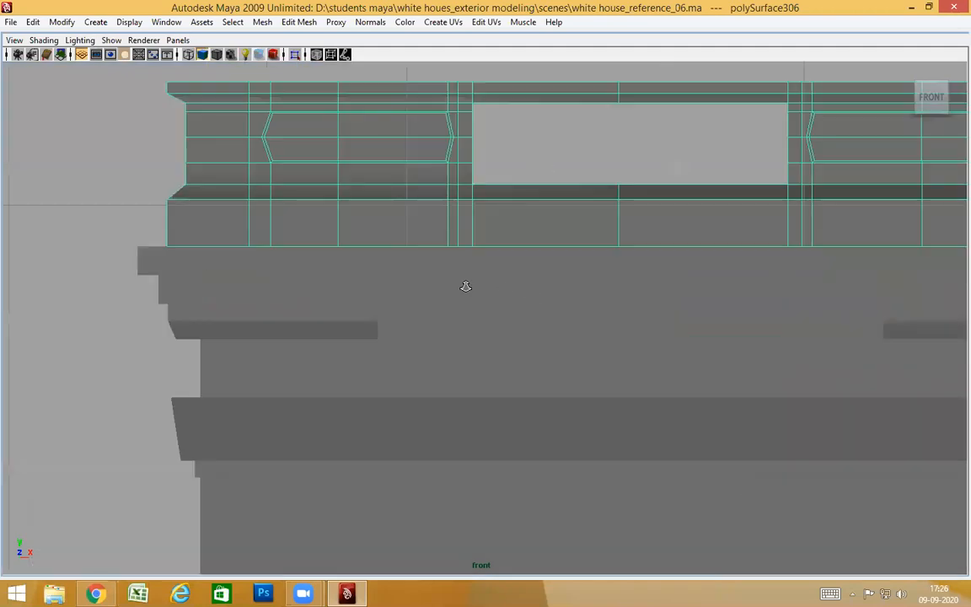
{"action": "right_click_drag", "start_coordinate": [466, 286], "coordinate": [278, 287], "text": "alt"}
{"action": "middle_click_drag", "start_coordinate": [558, 266], "coordinate": [557, 234], "text": "alt"}
{"action": "right_click_drag", "start_coordinate": [590, 278], "coordinate": [951, 319], "text": "alt"}
{"action": "key", "text": "space"}
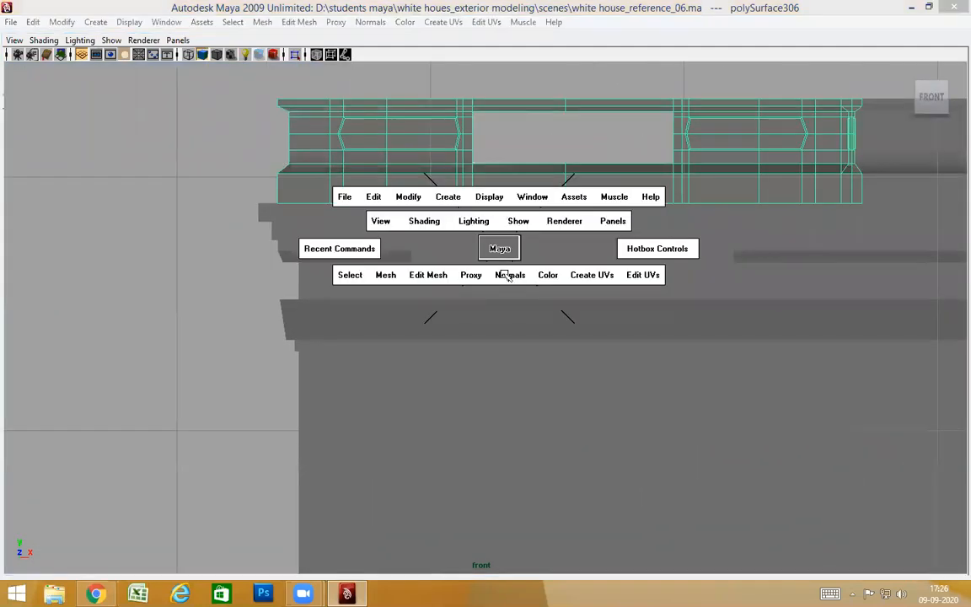
{"action": "left_click_drag", "start_coordinate": [500, 251], "coordinate": [499, 232]}
{"action": "right_click_drag", "start_coordinate": [464, 249], "coordinate": [504, 259], "text": "alt"}
{"action": "left_click_drag", "start_coordinate": [503, 259], "coordinate": [497, 236], "text": "alt"}
{"action": "middle_click_drag", "start_coordinate": [496, 236], "coordinate": [520, 301], "text": "alt"}
{"action": "left_click_drag", "start_coordinate": [520, 301], "coordinate": [533, 260], "text": "alt"}
{"action": "right_click_drag", "start_coordinate": [533, 259], "coordinate": [635, 257], "text": "alt"}
{"action": "middle_click_drag", "start_coordinate": [634, 257], "coordinate": [633, 365], "text": "alt"}
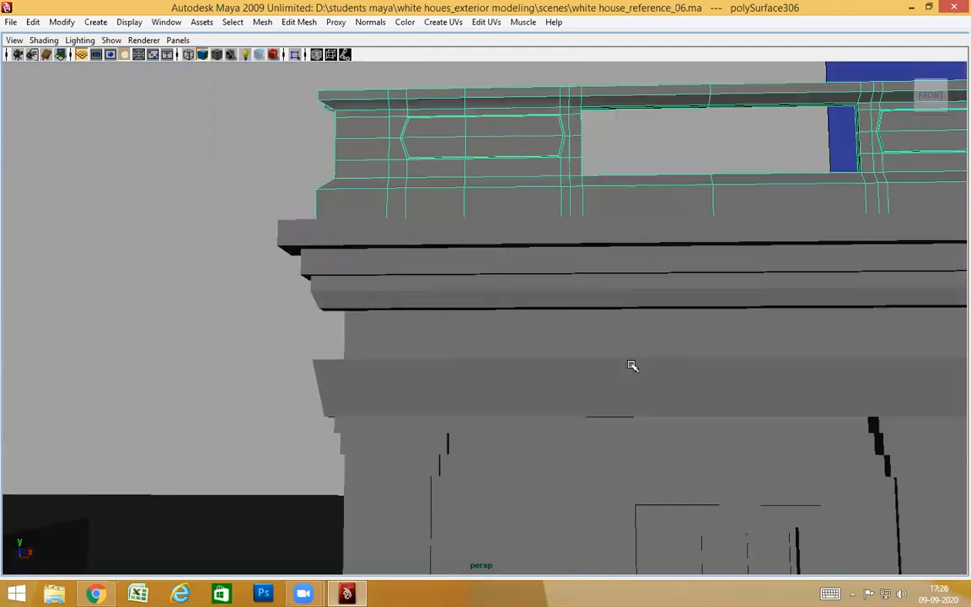
{"action": "middle_click_drag", "start_coordinate": [632, 270], "coordinate": [619, 225], "text": "alt"}
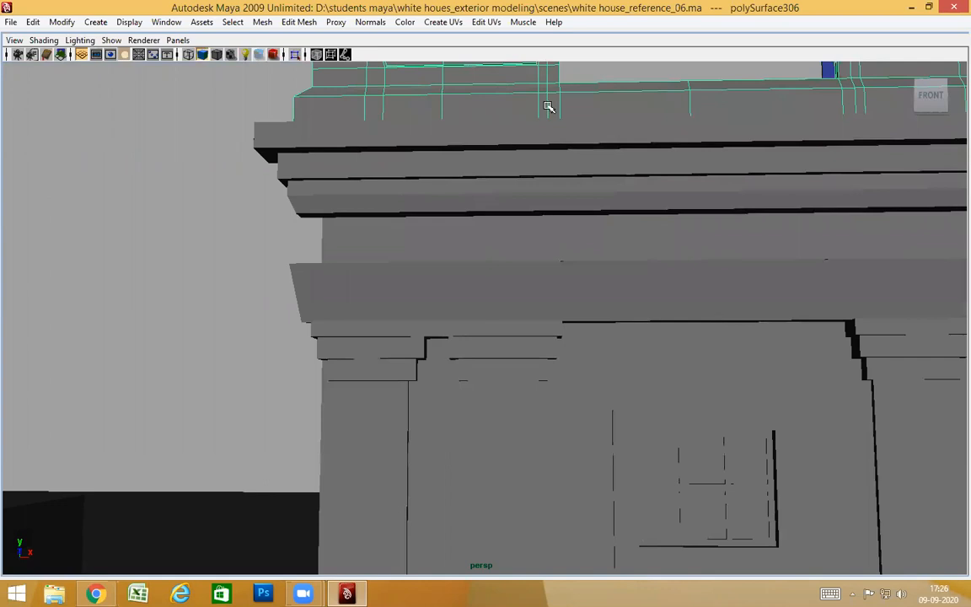
Try to line up the lower vertices beside the L-shaped parapet's opening with the edge of the column capital beneath.
{"action": "middle_click_drag", "start_coordinate": [619, 93], "coordinate": [622, 167], "text": "alt"}
{"action": "right_click_drag", "start_coordinate": [507, 135], "coordinate": [457, 135]}
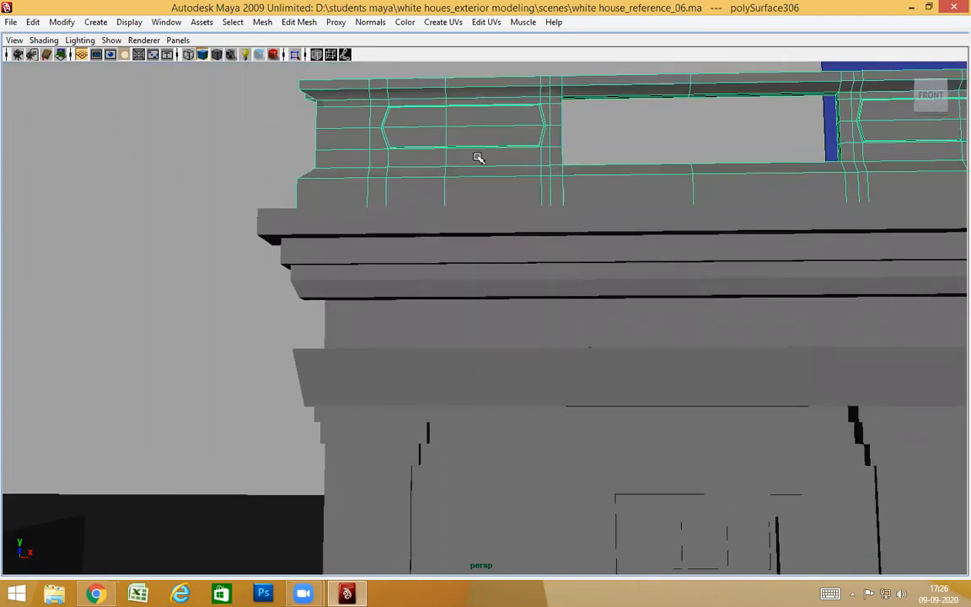
{"action": "middle_click_drag", "start_coordinate": [593, 155], "coordinate": [590, 135], "text": "alt"}
{"action": "left_click", "coordinate": [557, 191]}
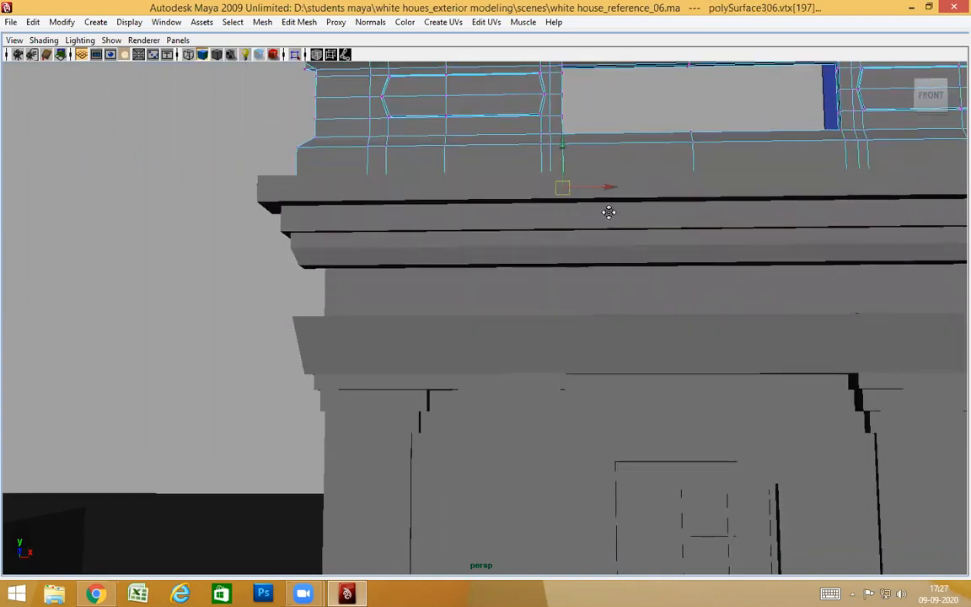
{"action": "middle_click_drag", "start_coordinate": [609, 210], "coordinate": [590, 85], "text": "alt"}
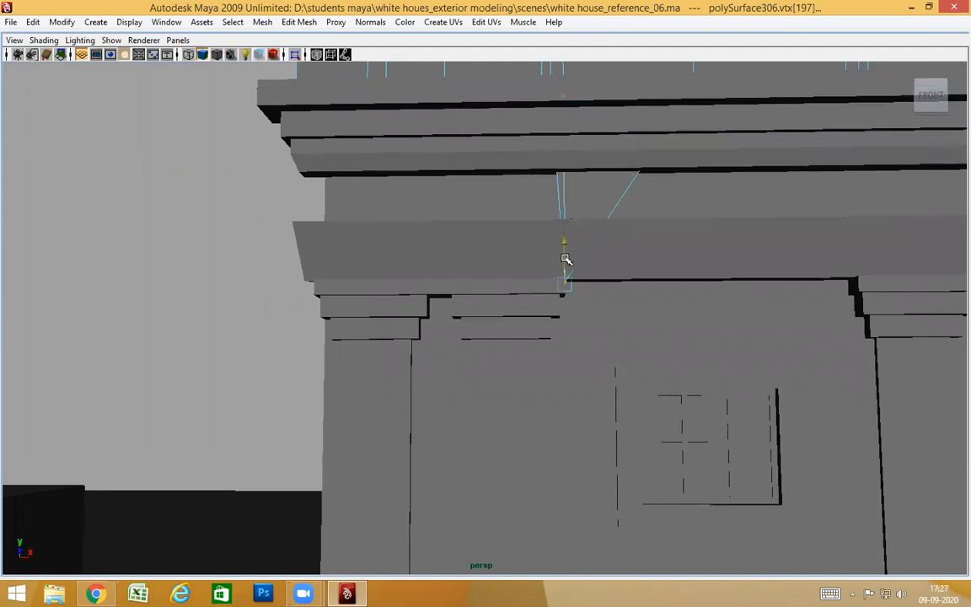
{"action": "right_click_drag", "start_coordinate": [580, 277], "coordinate": [667, 331], "text": "alt"}
{"action": "middle_click_drag", "start_coordinate": [730, 262], "coordinate": [679, 264], "text": "alt"}
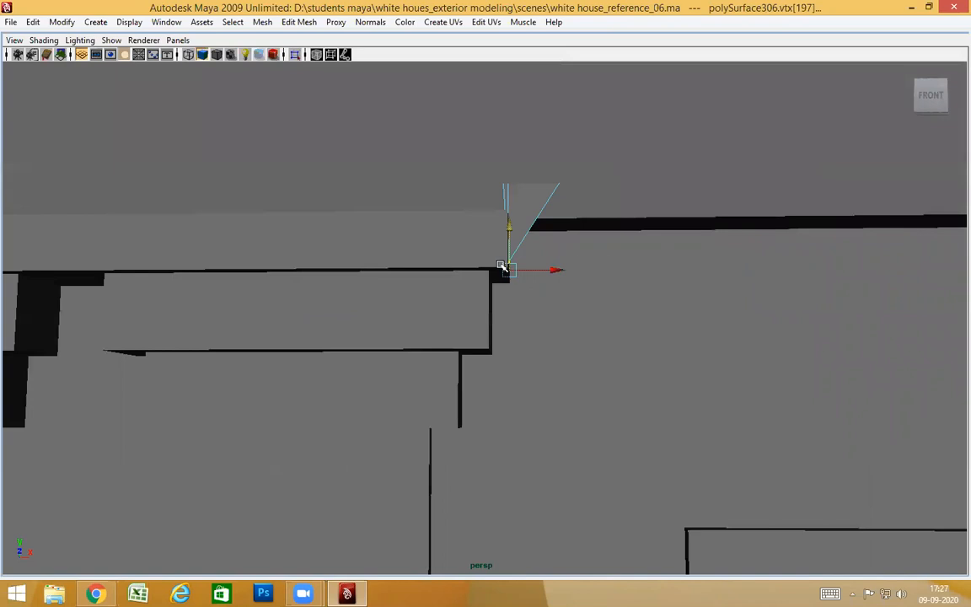
{"action": "left_click_drag", "start_coordinate": [495, 274], "coordinate": [494, 275], "text": "alt"}
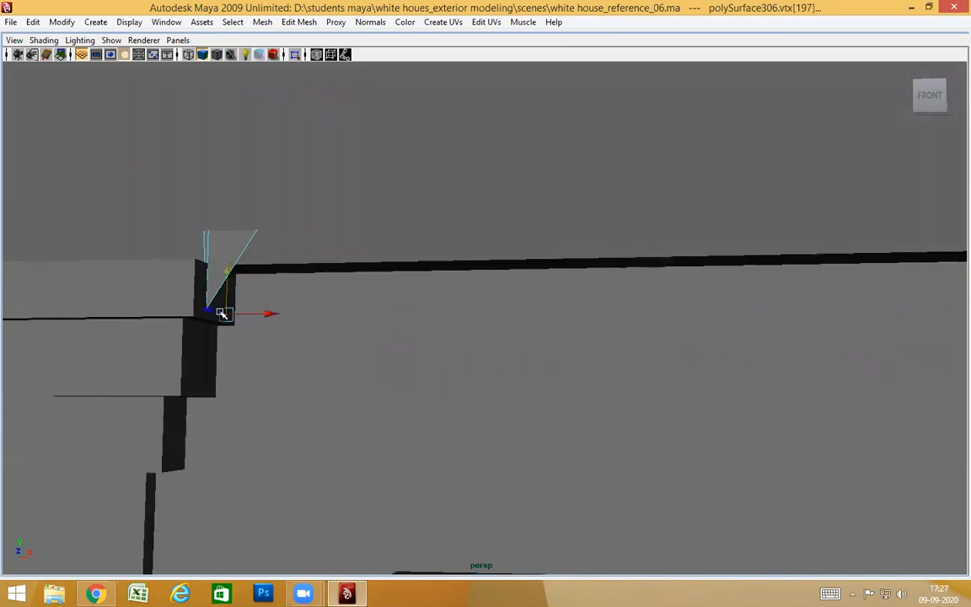
{"action": "right_click_drag", "start_coordinate": [339, 272], "coordinate": [490, 344], "text": "alt"}
{"action": "middle_click_drag", "start_coordinate": [502, 353], "coordinate": [489, 343], "text": "alt"}
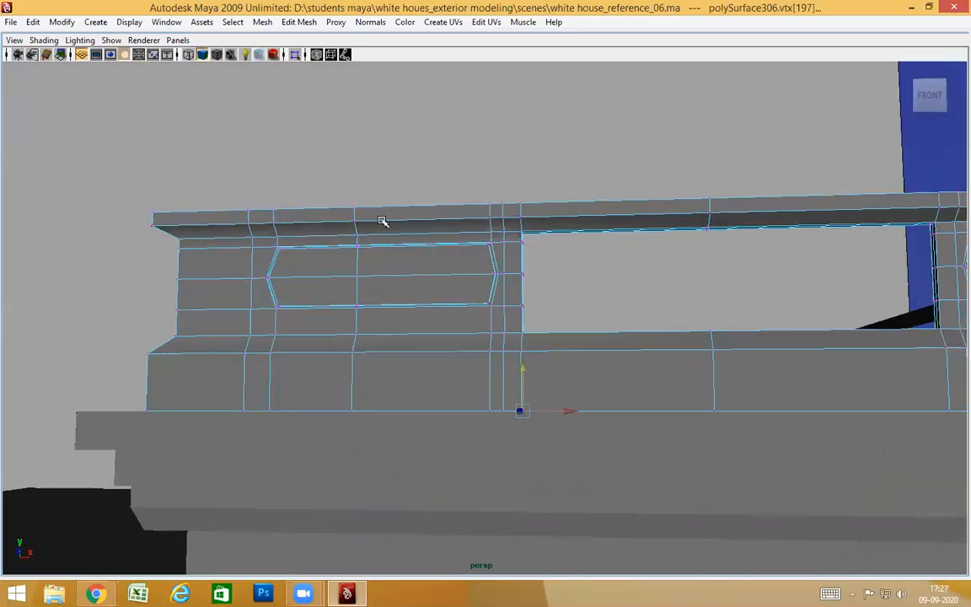
{"action": "right_click_drag", "start_coordinate": [467, 318], "coordinate": [790, 340], "text": "alt"}
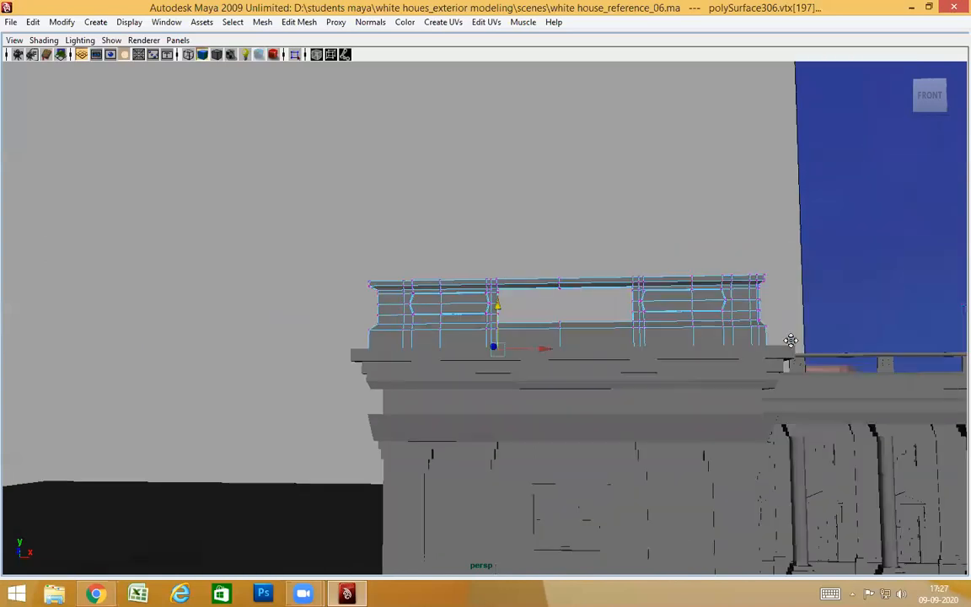
Return to object mode, then select and frame the corner balustrade section above the columned portico.
{"action": "middle_click_drag", "start_coordinate": [791, 341], "coordinate": [456, 337], "text": "alt"}
{"action": "left_click_drag", "start_coordinate": [350, 310], "coordinate": [368, 323], "text": "alt"}
{"action": "left_click", "coordinate": [472, 142]}
{"action": "right_click_drag", "start_coordinate": [472, 142], "coordinate": [576, 451], "text": "alt"}
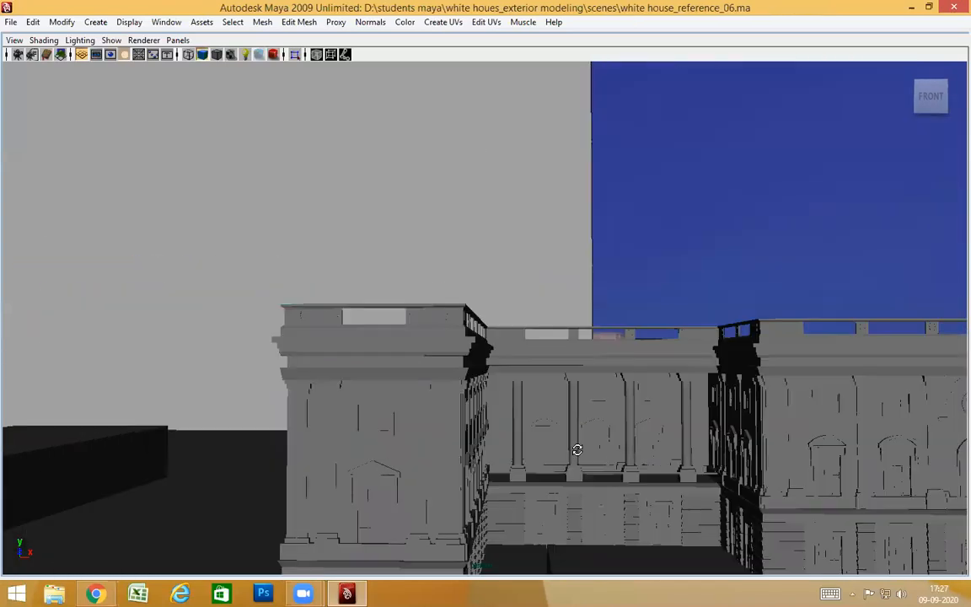
{"action": "left_click_drag", "start_coordinate": [576, 451], "coordinate": [736, 436], "text": "alt"}
{"action": "middle_click_drag", "start_coordinate": [735, 437], "coordinate": [588, 368], "text": "alt"}
{"action": "left_click_drag", "start_coordinate": [587, 368], "coordinate": [736, 309], "text": "alt"}
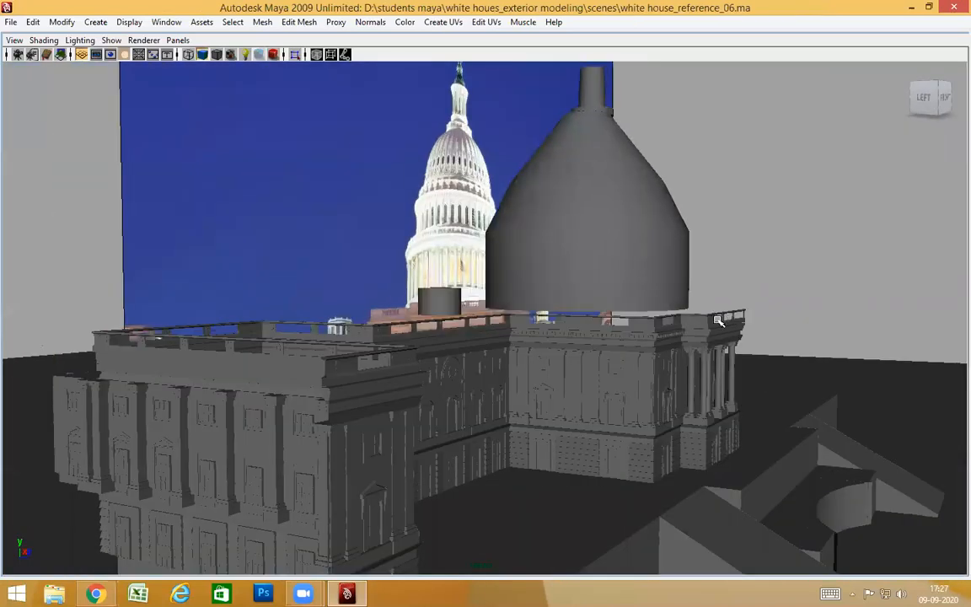
{"action": "left_click", "coordinate": [736, 406]}
{"action": "key", "text": "f"}
{"action": "left_click_drag", "start_coordinate": [720, 402], "coordinate": [539, 394], "text": "alt"}
{"action": "scroll", "coordinate": [535, 399], "scroll_direction": "down", "scroll_amount": 4}
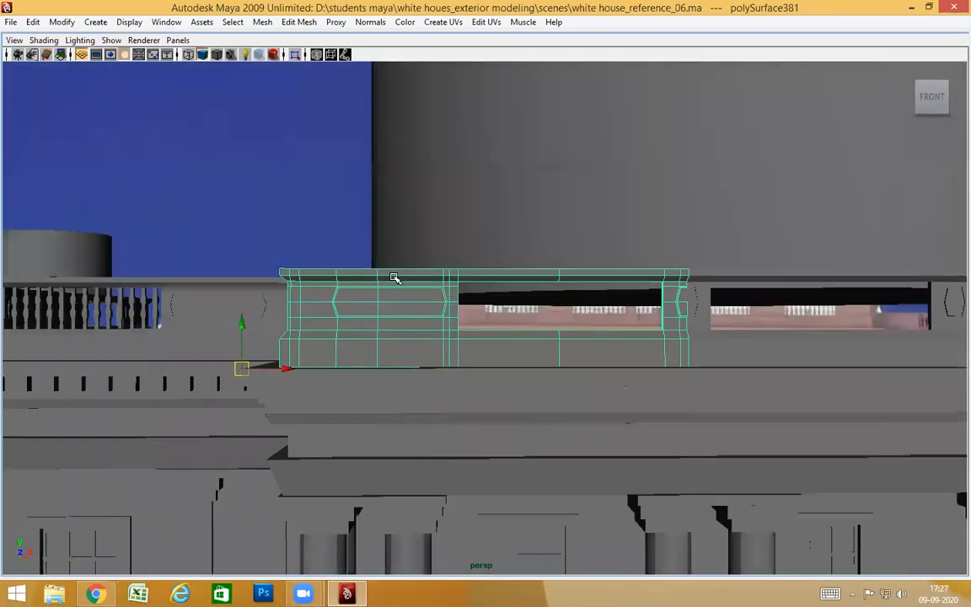
Select the panel vertices beside the portico section's opening and place their pivot at the lower vertex of the opening's edge.
{"action": "right_click_drag", "start_coordinate": [416, 304], "coordinate": [377, 299]}
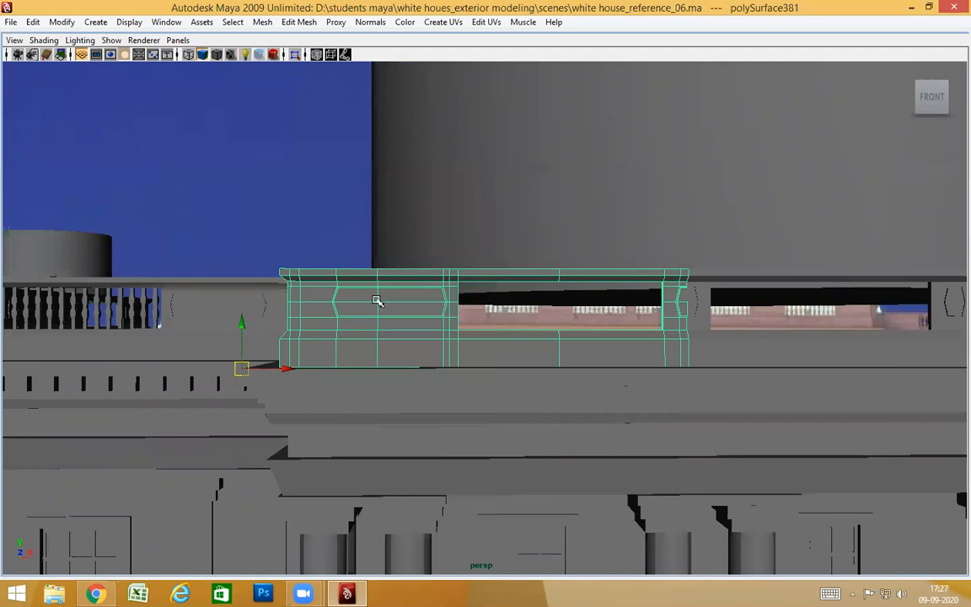
{"action": "scroll", "coordinate": [427, 311], "scroll_direction": "down", "scroll_amount": 3}
{"action": "left_click_drag", "start_coordinate": [427, 312], "coordinate": [374, 272], "text": "alt"}
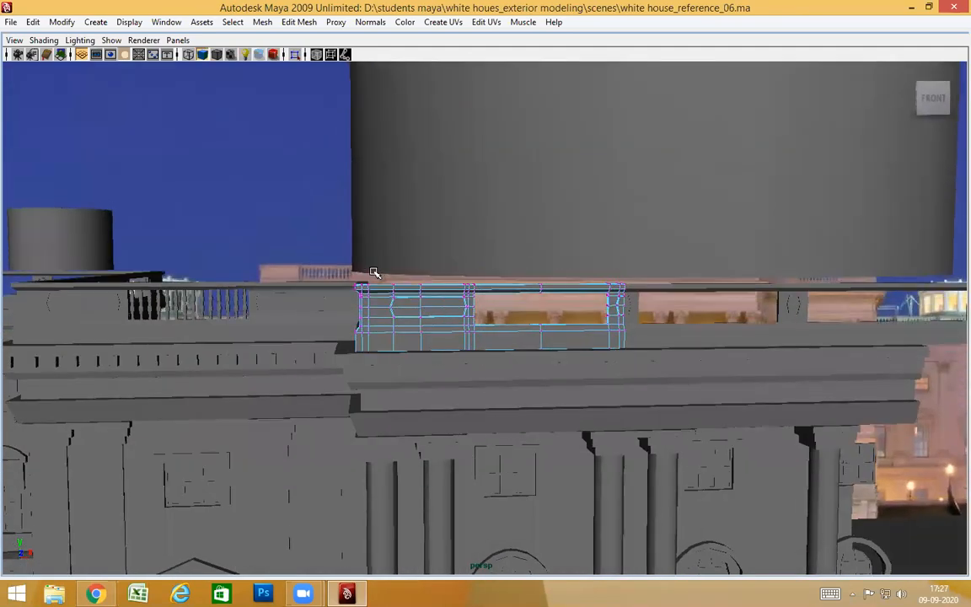
{"action": "left_click_drag", "start_coordinate": [453, 344], "coordinate": [490, 388]}
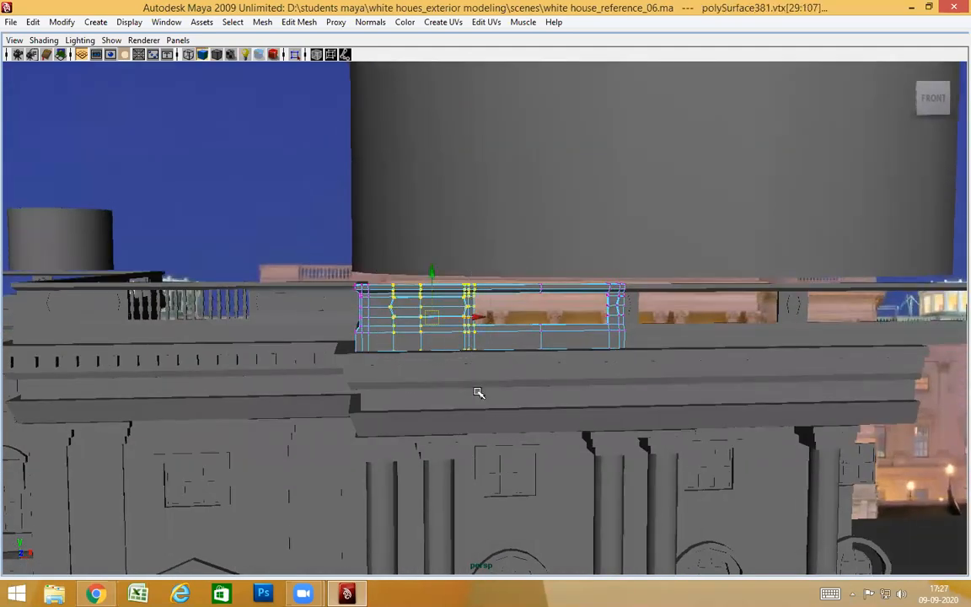
{"action": "key", "text": "f"}
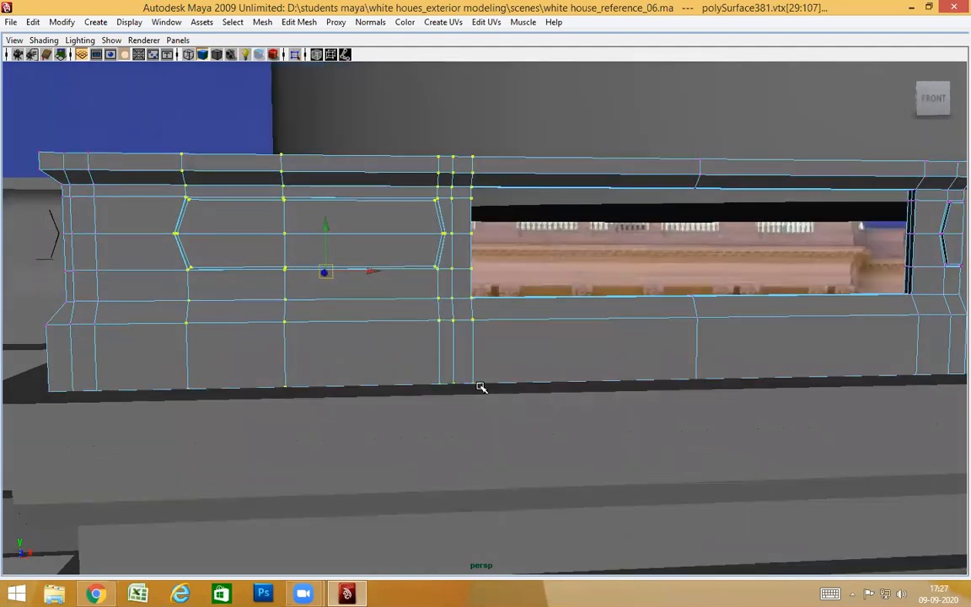
{"action": "scroll", "coordinate": [511, 392], "scroll_direction": "up", "scroll_amount": 2}
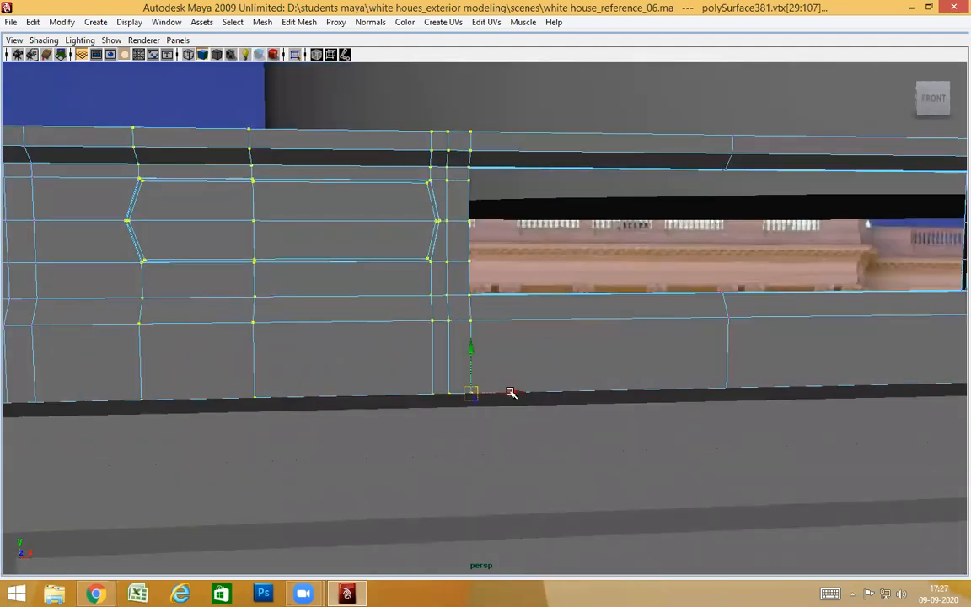
In the wireframe front view, snap the selected panel vertices along X to the outer edge of the column capital beneath.
{"action": "key", "text": "space"}
{"action": "left_click_drag", "start_coordinate": [518, 399], "coordinate": [542, 437]}
{"action": "middle_click_drag", "start_coordinate": [573, 407], "coordinate": [131, 380], "text": "alt"}
{"action": "key", "text": "f"}
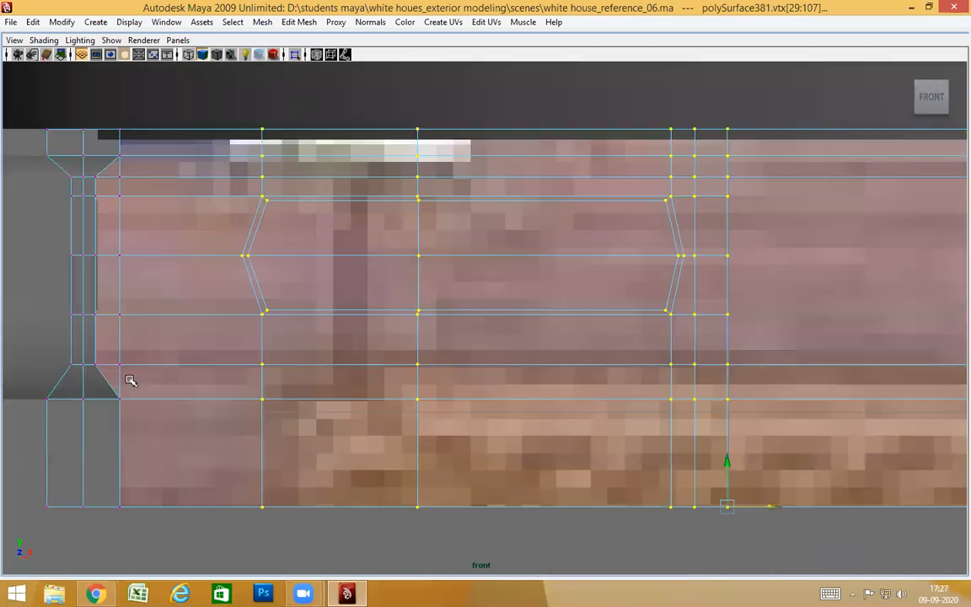
{"action": "scroll", "coordinate": [377, 370], "scroll_direction": "down", "scroll_amount": 6}
{"action": "middle_click_drag", "start_coordinate": [492, 375], "coordinate": [482, 293], "text": "alt"}
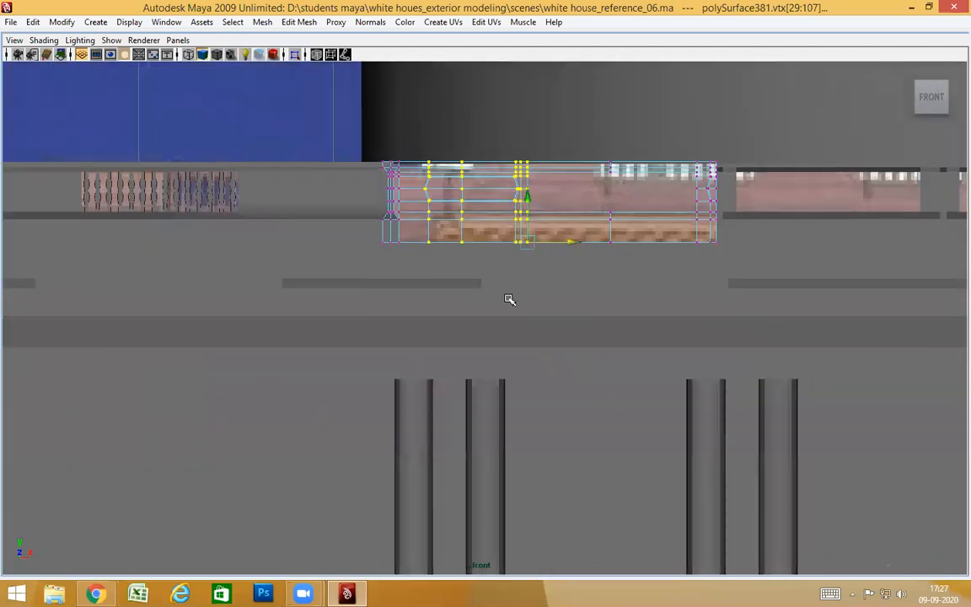
{"action": "key", "text": "4"}
{"action": "right_click_drag", "start_coordinate": [529, 291], "coordinate": [961, 325], "text": "alt"}
{"action": "middle_click_drag", "start_coordinate": [603, 194], "coordinate": [591, 214], "text": "alt"}
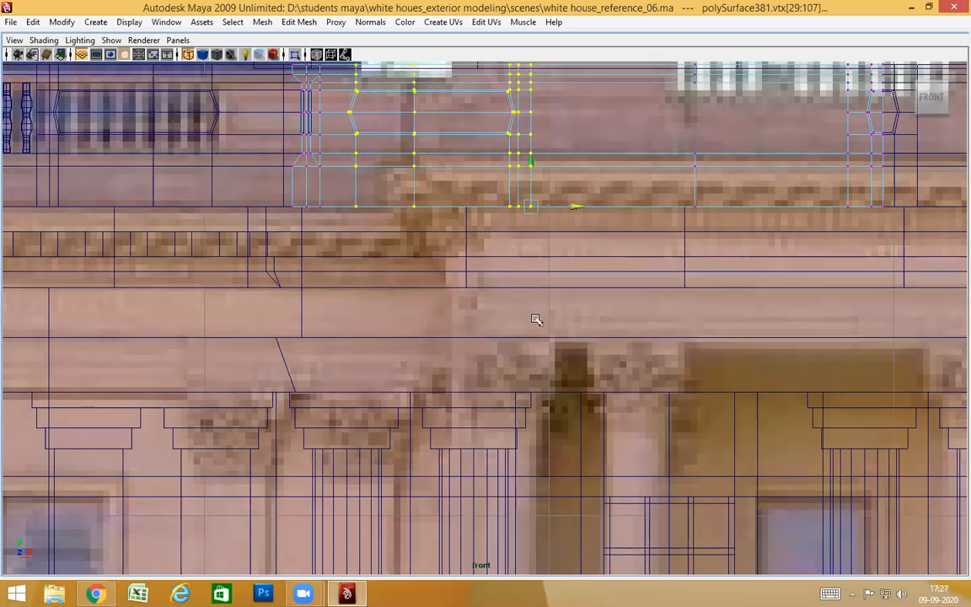
{"action": "middle_click_drag", "start_coordinate": [487, 239], "coordinate": [393, 305], "text": "alt"}
{"action": "middle_click_drag", "start_coordinate": [564, 303], "coordinate": [620, 252], "text": "alt"}
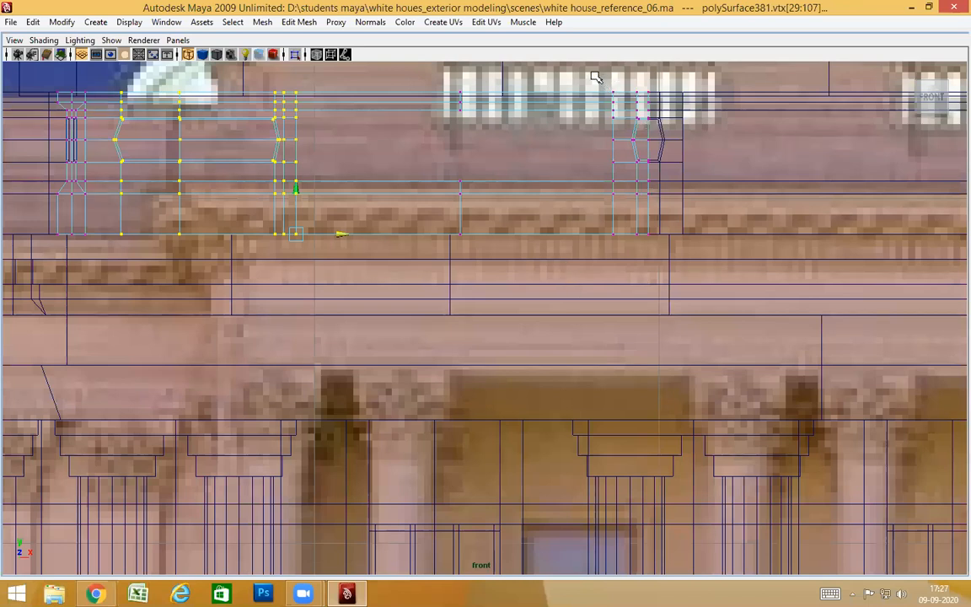
Snap the vertices at the opening's other side along X to the near edge of the next pair of column capitals.
{"action": "left_click_drag", "start_coordinate": [594, 74], "coordinate": [643, 288]}
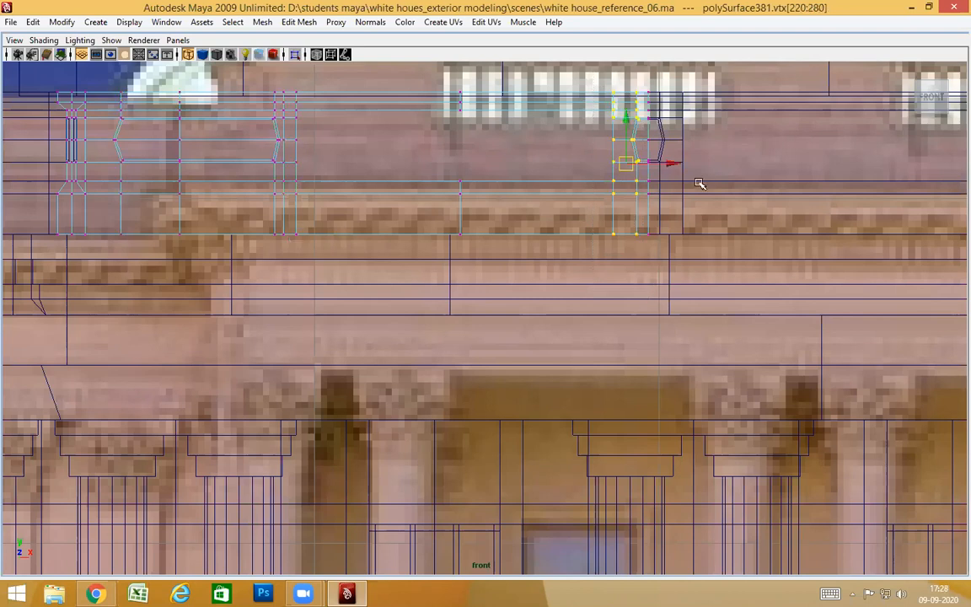
{"action": "key", "text": "Insert"}
{"action": "middle_click", "coordinate": [614, 235]}
{"action": "key", "text": "Insert"}
{"action": "left_click", "coordinate": [660, 235]}
{"action": "key", "text": "v"}
{"action": "middle_click_drag", "start_coordinate": [577, 428], "coordinate": [573, 424]}
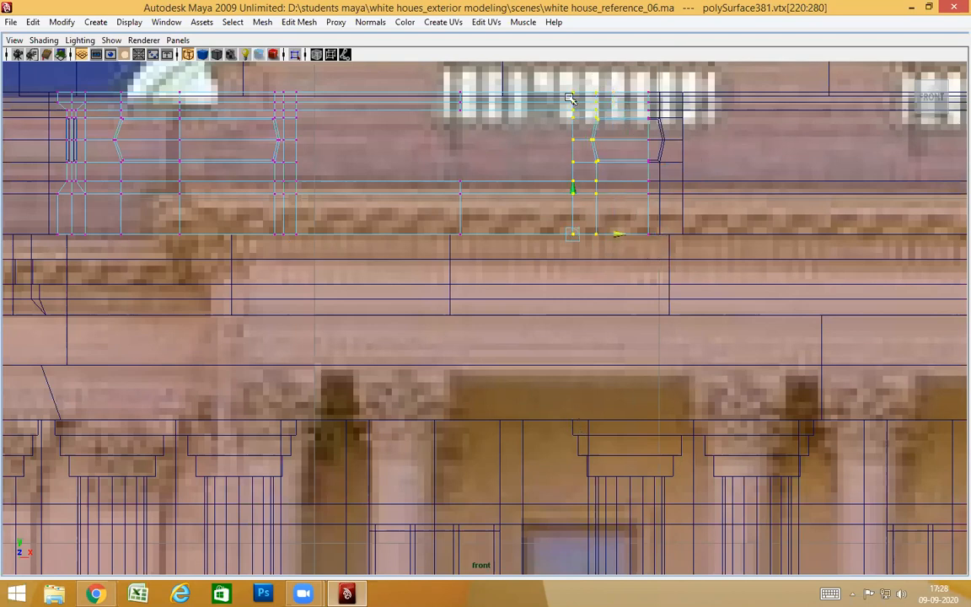
Select the adjoining balustrade section's near panel-edge vertices and snap them along X to the far edge of the paired capitals beneath.
{"action": "right_click_drag", "start_coordinate": [572, 91], "coordinate": [743, 139]}
{"action": "left_click", "coordinate": [696, 118]}
{"action": "middle_click_drag", "start_coordinate": [743, 139], "coordinate": [686, 194], "text": "alt"}
{"action": "left_click_drag", "start_coordinate": [680, 110], "coordinate": [608, 329]}
{"action": "key", "text": "Insert"}
{"action": "key", "text": "v"}
{"action": "middle_click_drag", "start_coordinate": [638, 290], "coordinate": [635, 288]}
{"action": "key", "text": "Insert"}
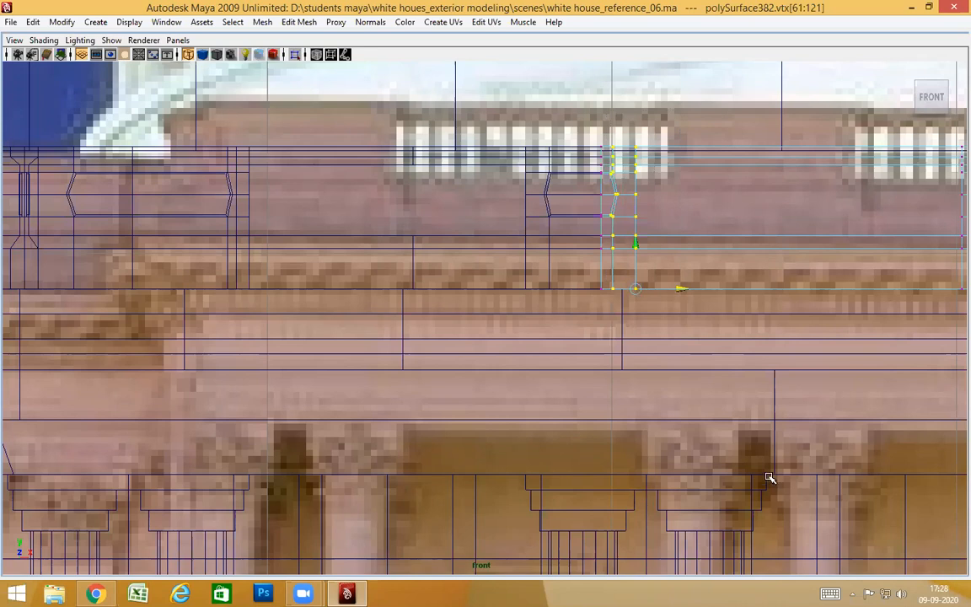
{"action": "scroll", "coordinate": [765, 472], "scroll_direction": "down", "scroll_amount": 5}
{"action": "scroll", "coordinate": [784, 462], "scroll_direction": "down", "scroll_amount": 4}
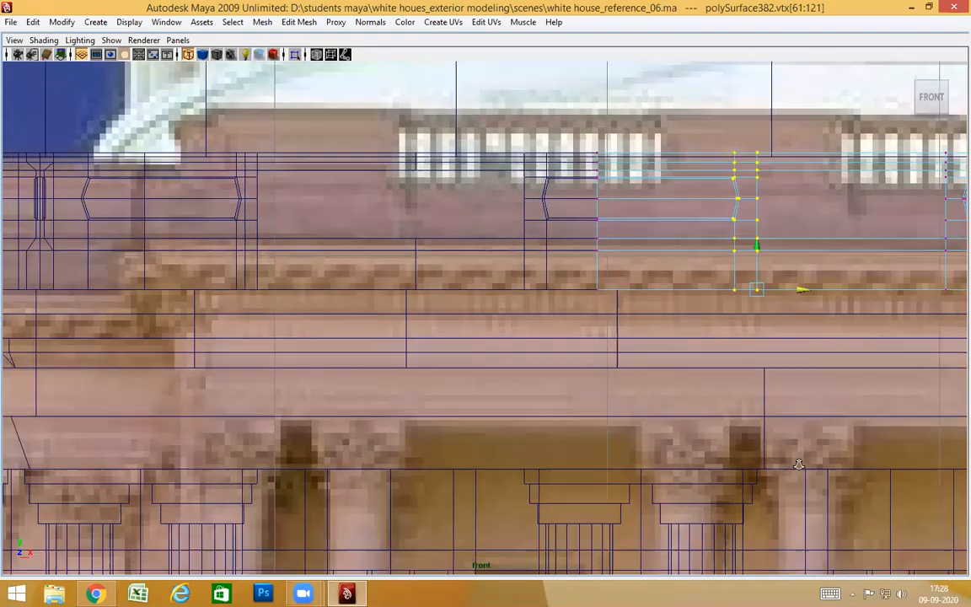
Select the vertices at the adjoining section's far end and snap their pivot to the lower vertex beside the opening.
{"action": "scroll", "coordinate": [757, 459], "scroll_direction": "up", "scroll_amount": 4}
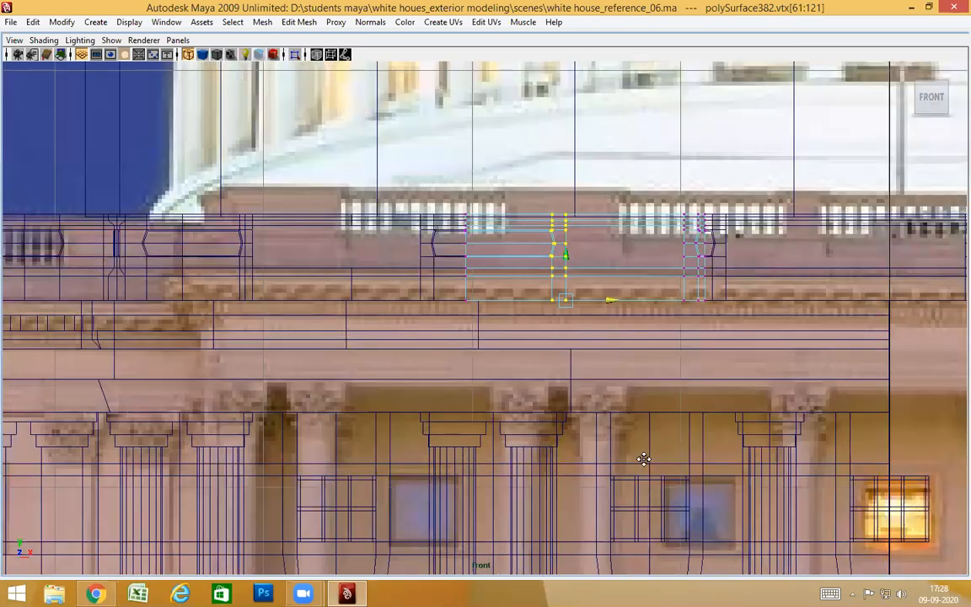
{"action": "middle_click_drag", "start_coordinate": [643, 460], "coordinate": [595, 454], "text": "alt"}
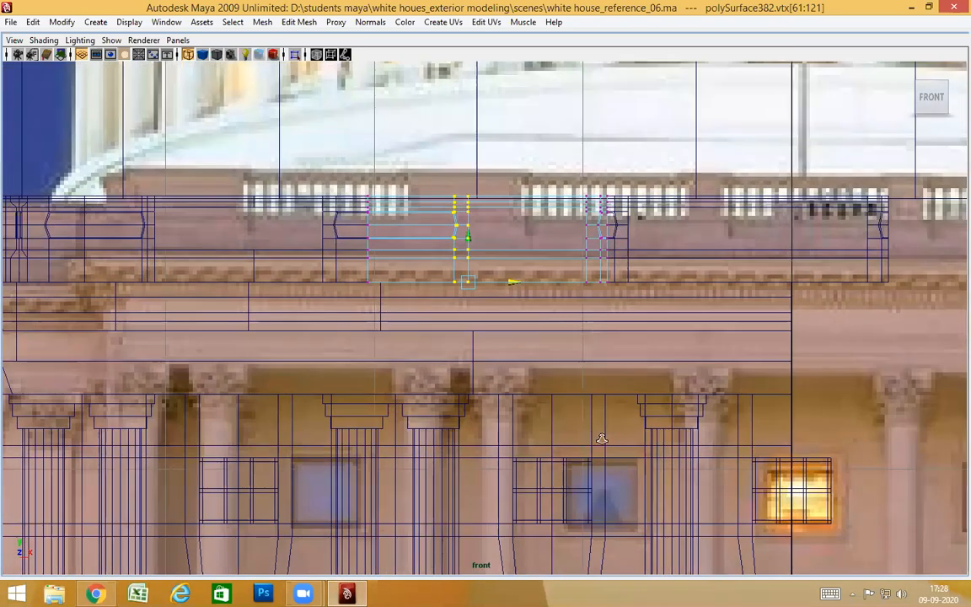
{"action": "scroll", "coordinate": [721, 456], "scroll_direction": "up", "scroll_amount": 1}
{"action": "scroll", "coordinate": [766, 456], "scroll_direction": "up", "scroll_amount": 3}
{"action": "middle_click_drag", "start_coordinate": [671, 438], "coordinate": [667, 438], "text": "alt"}
{"action": "middle_click_drag", "start_coordinate": [611, 230], "coordinate": [442, 229], "text": "alt"}
{"action": "middle_click_drag", "start_coordinate": [634, 263], "coordinate": [630, 250], "text": "alt"}
{"action": "scroll", "coordinate": [619, 270], "scroll_direction": "down", "scroll_amount": 9}
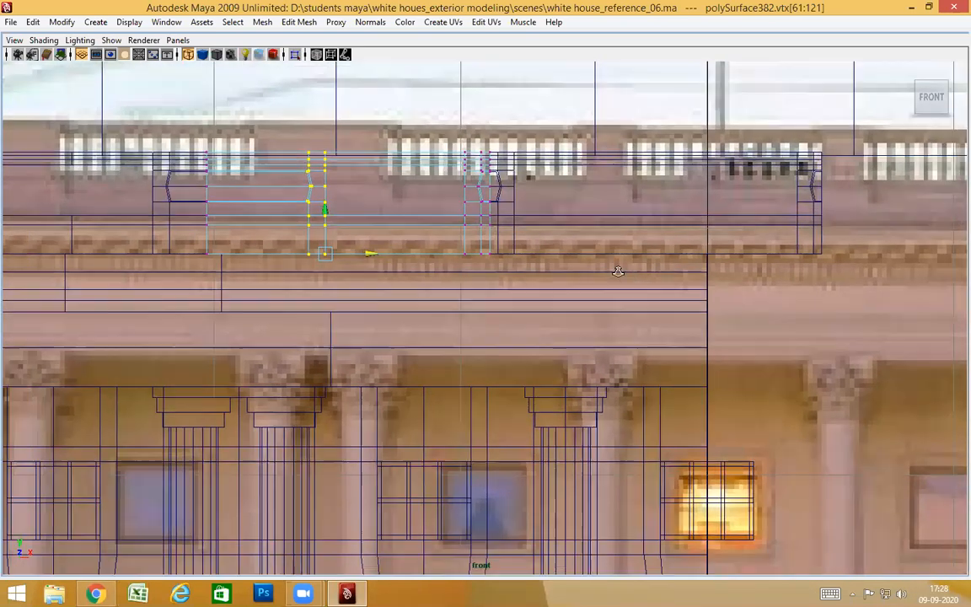
{"action": "scroll", "coordinate": [561, 248], "scroll_direction": "up", "scroll_amount": 4}
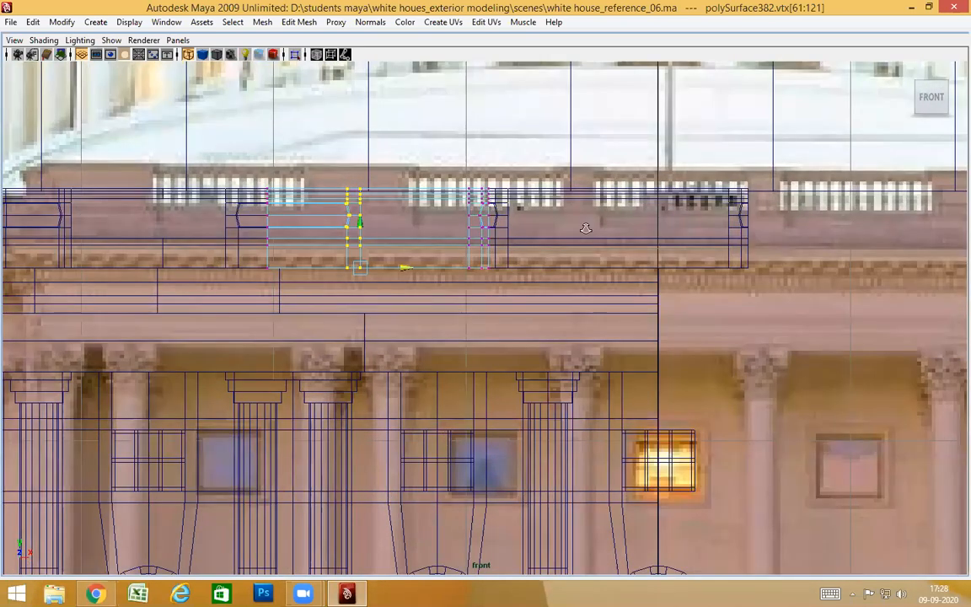
{"action": "scroll", "coordinate": [586, 227], "scroll_direction": "up", "scroll_amount": 5}
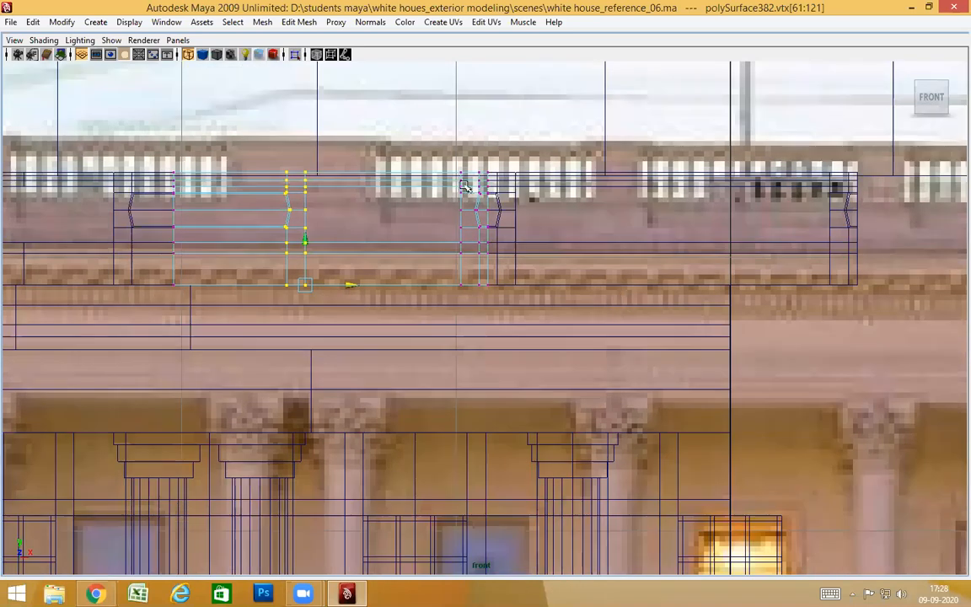
{"action": "scroll", "coordinate": [465, 186], "scroll_direction": "up", "scroll_amount": 2}
{"action": "left_click_drag", "start_coordinate": [415, 116], "coordinate": [515, 295]}
{"action": "middle_click_drag", "start_coordinate": [516, 292], "coordinate": [522, 299], "text": "alt"}
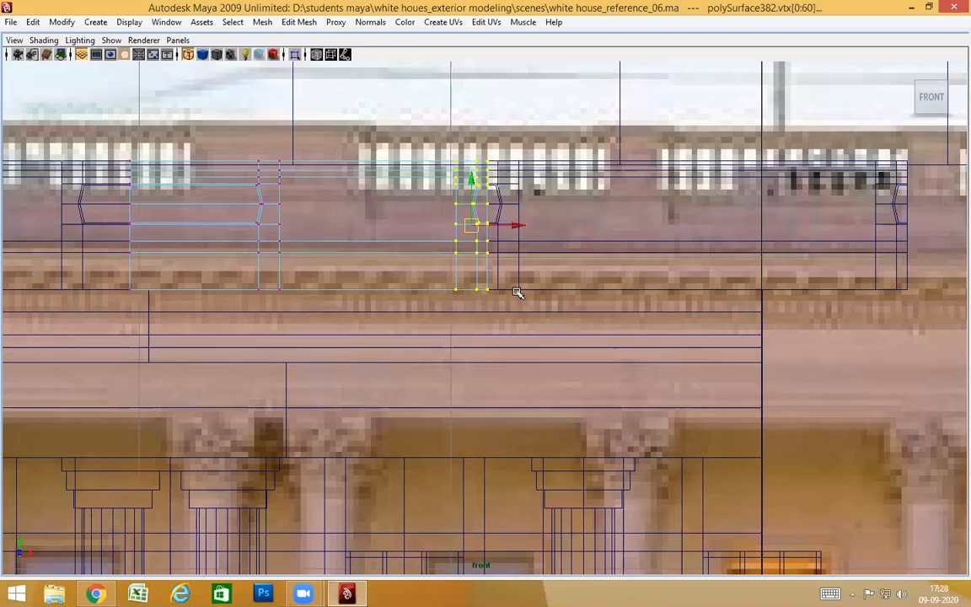
{"action": "key", "text": "d"}
{"action": "key", "text": "v"}
{"action": "middle_click", "coordinate": [463, 291]}
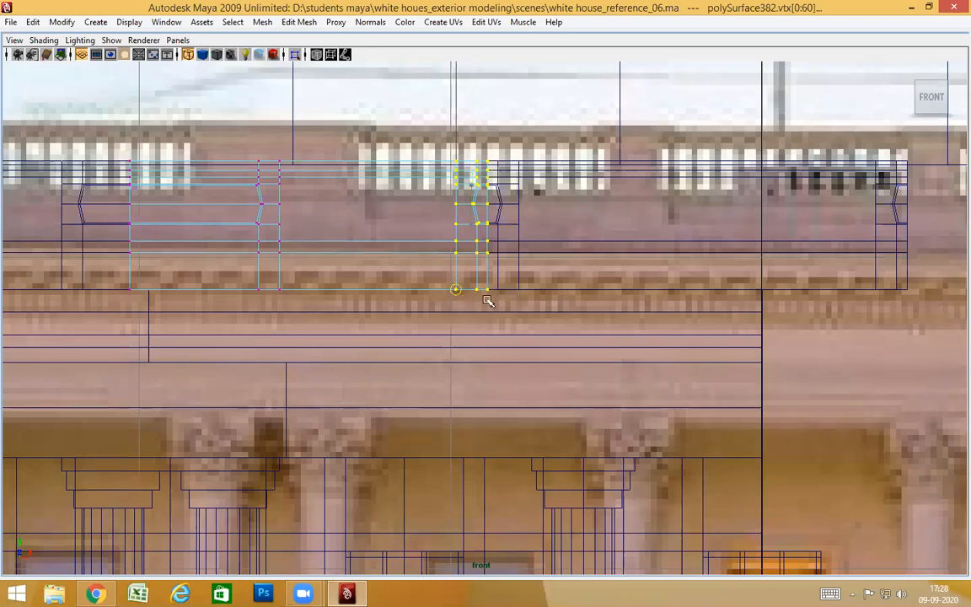
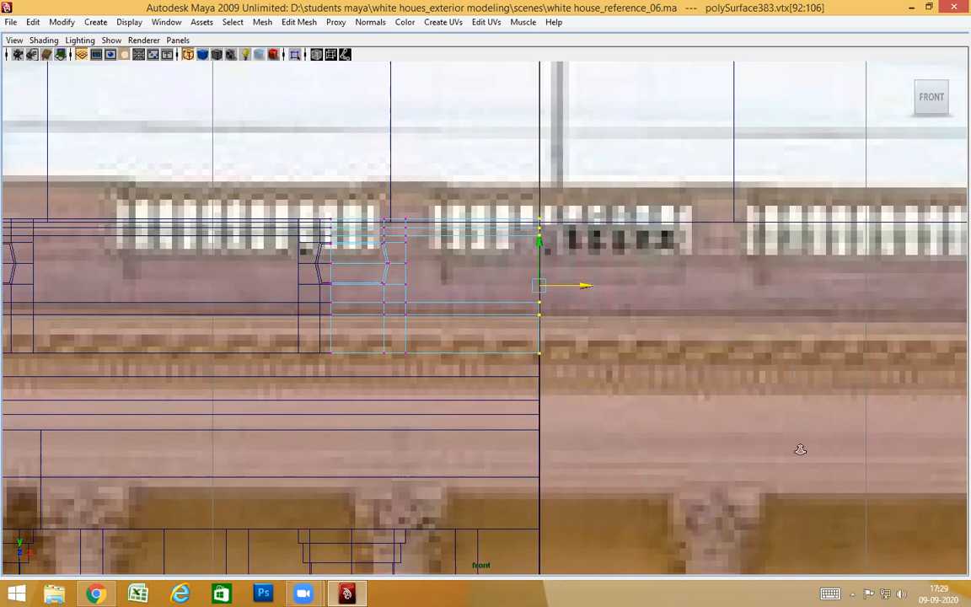
Return to object mode and inspect the aligned front balustrade in the shaded perspective view.
{"action": "scroll", "coordinate": [800, 449], "scroll_direction": "up", "scroll_amount": 5}
{"action": "scroll", "coordinate": [462, 264], "scroll_direction": "down", "scroll_amount": 8}
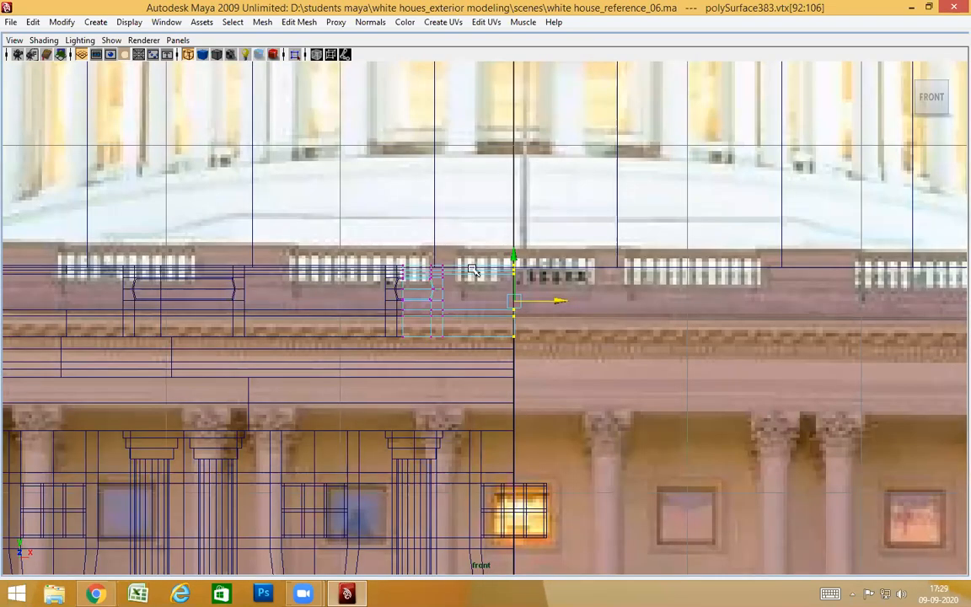
{"action": "key", "text": "F8"}
{"action": "left_click_drag", "start_coordinate": [435, 376], "coordinate": [653, 369], "text": "alt"}
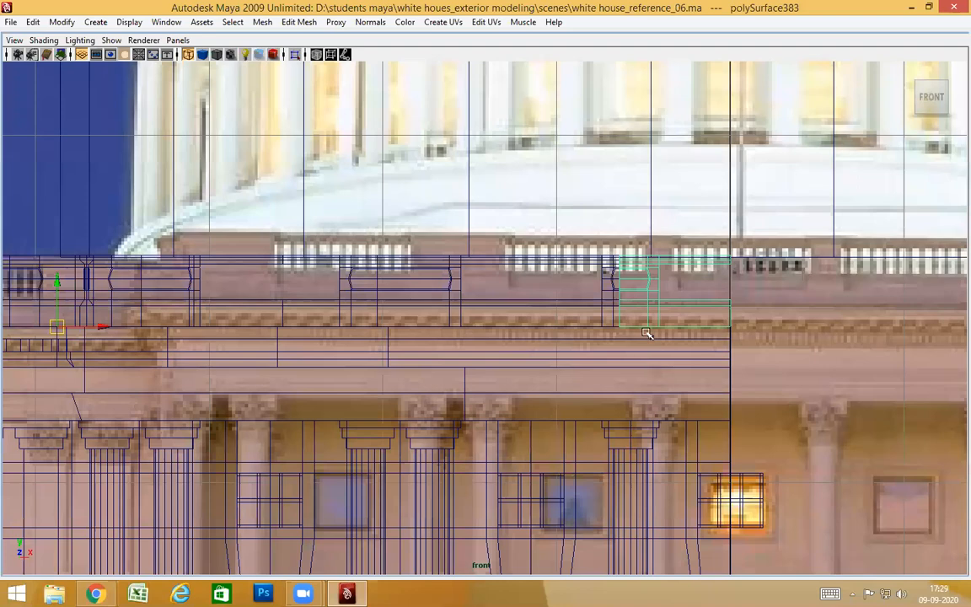
{"action": "key", "text": "space"}
{"action": "middle_click_drag", "start_coordinate": [674, 436], "coordinate": [668, 433], "text": "alt"}
{"action": "right_click_drag", "start_coordinate": [668, 434], "coordinate": [553, 459], "text": "alt"}
{"action": "key", "text": "5"}
{"action": "mouse_move", "coordinate": [682, 428]}
{"action": "left_mouse_down", "text": "alt"}
{"action": "mouse_move", "coordinate": [674, 429]}
{"action": "mouse_move", "coordinate": [826, 276]}
{"action": "mouse_move", "coordinate": [687, 341]}
{"action": "mouse_move", "coordinate": [565, 355]}
{"action": "mouse_move", "coordinate": [606, 289]}
{"action": "mouse_move", "coordinate": [557, 371]}
{"action": "left_mouse_up", "text": "alt"}
{"action": "left_click", "coordinate": [826, 275]}
{"action": "left_click", "coordinate": [607, 289]}
Select the portico's side parapet section and examine how it sits above the two side columns.
{"action": "left_click_drag", "start_coordinate": [863, 354], "coordinate": [592, 421], "text": "alt"}
{"action": "left_click", "coordinate": [925, 264]}
{"action": "right_click_drag", "start_coordinate": [592, 420], "coordinate": [521, 429], "text": "alt"}
{"action": "mouse_move", "coordinate": [521, 430]}
{"action": "left_mouse_down", "text": "alt"}
{"action": "mouse_move", "coordinate": [700, 331]}
{"action": "mouse_move", "coordinate": [685, 363]}
{"action": "mouse_move", "coordinate": [713, 297]}
{"action": "left_mouse_up", "text": "alt"}
{"action": "mouse_move", "coordinate": [693, 367]}
{"action": "left_mouse_down", "text": "alt"}
{"action": "mouse_move", "coordinate": [628, 210]}
{"action": "mouse_move", "coordinate": [581, 219]}
{"action": "left_mouse_up", "text": "alt"}
{"action": "left_click_drag", "start_coordinate": [696, 280], "coordinate": [375, 130], "text": "alt"}
{"action": "left_click", "coordinate": [377, 159]}
{"action": "middle_click_drag", "start_coordinate": [379, 210], "coordinate": [415, 275], "text": "alt"}
{"action": "scroll", "coordinate": [416, 276], "scroll_direction": "up", "scroll_amount": 3}
{"action": "left_click_drag", "start_coordinate": [416, 276], "coordinate": [470, 204], "text": "alt"}
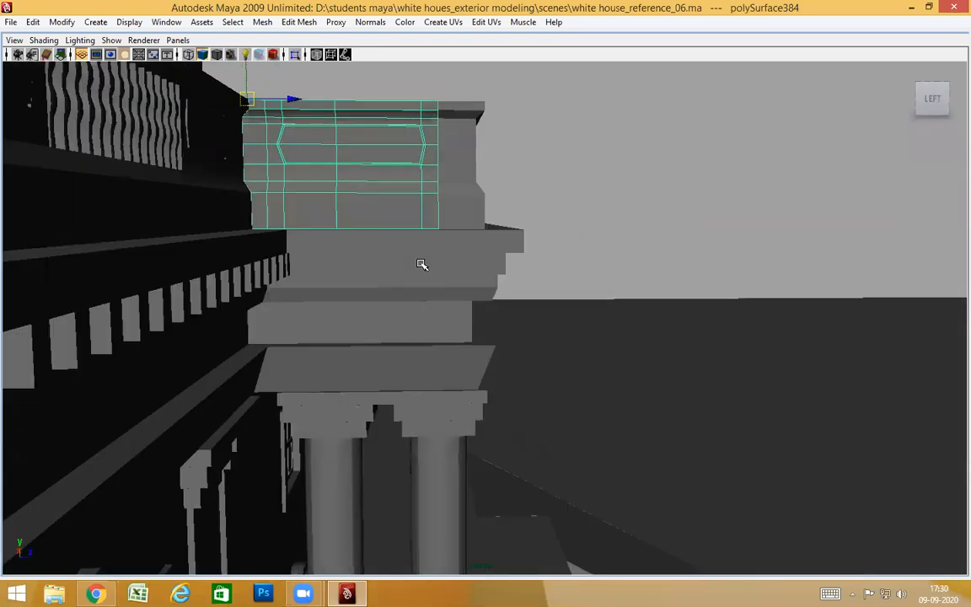
{"action": "middle_click_drag", "start_coordinate": [470, 204], "coordinate": [459, 282], "text": "alt"}
{"action": "left_click_drag", "start_coordinate": [459, 281], "coordinate": [483, 314], "text": "alt"}
{"action": "right_click_drag", "start_coordinate": [483, 315], "coordinate": [284, 299], "text": "alt"}
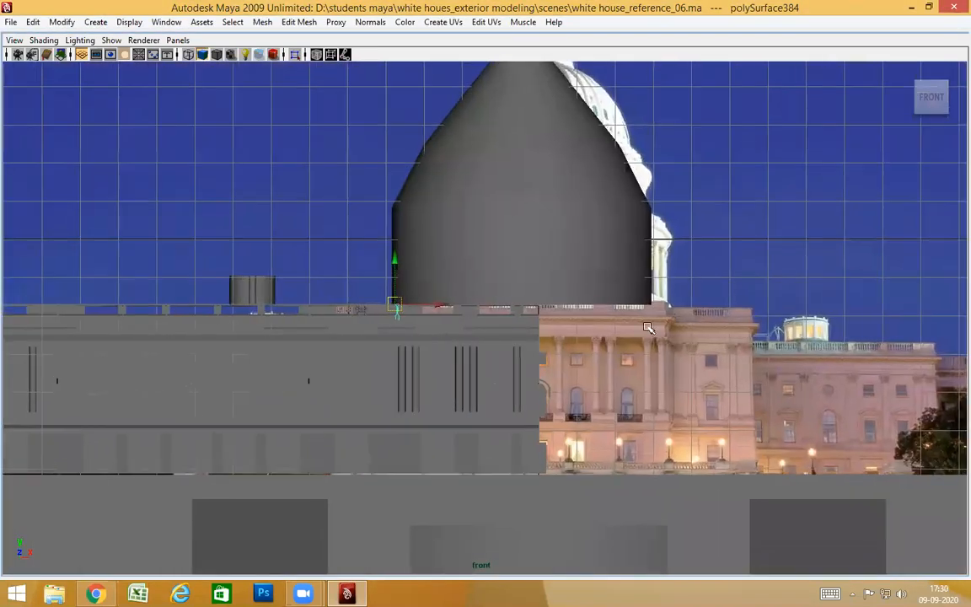
Select the side parapet section's vertices along the panel edge nearest the main wall, working in the side view.
{"action": "scroll", "coordinate": [648, 327], "scroll_direction": "up", "scroll_amount": 3}
{"action": "key", "text": "space"}
{"action": "left_click_drag", "start_coordinate": [600, 313], "coordinate": [599, 290]}
{"action": "left_click_drag", "start_coordinate": [557, 349], "coordinate": [477, 380], "text": "alt"}
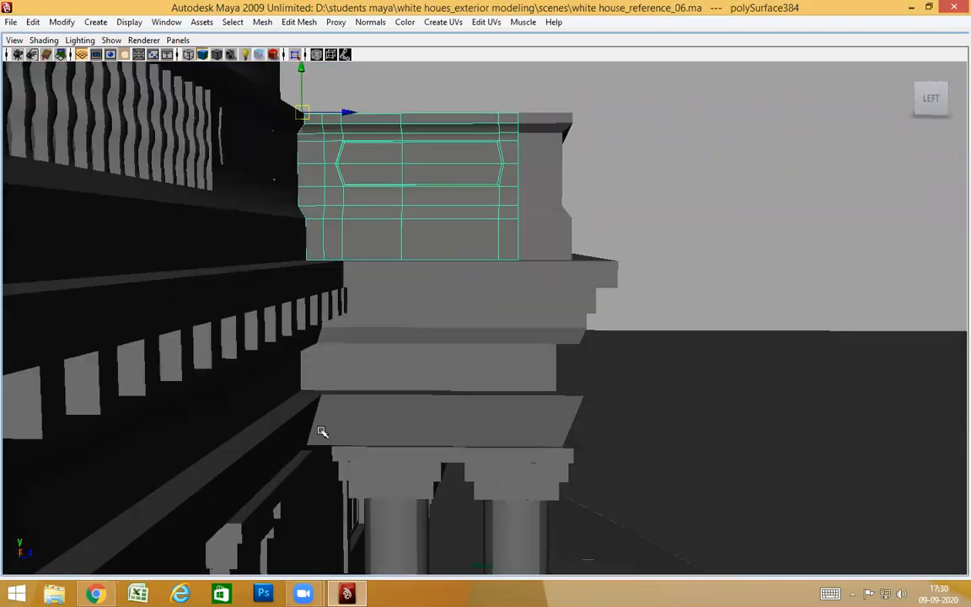
{"action": "left_click_drag", "start_coordinate": [410, 431], "coordinate": [435, 403], "text": "alt"}
{"action": "scroll", "coordinate": [466, 203], "scroll_direction": "up", "scroll_amount": 1}
{"action": "right_click_drag", "start_coordinate": [464, 203], "coordinate": [411, 203]}
{"action": "scroll", "coordinate": [424, 251], "scroll_direction": "down", "scroll_amount": 3}
{"action": "key", "text": "space"}
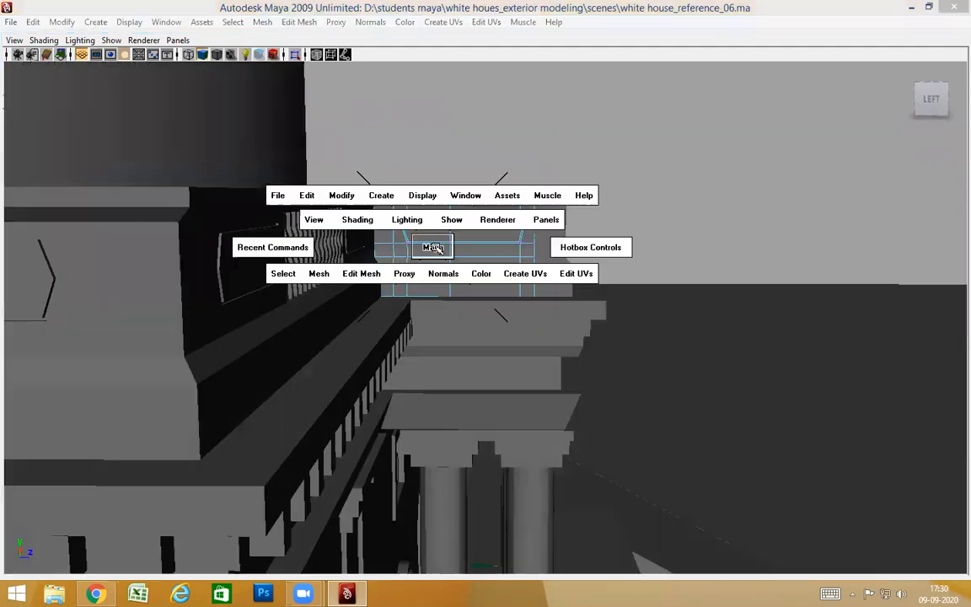
{"action": "left_click_drag", "start_coordinate": [437, 248], "coordinate": [523, 247]}
{"action": "middle_click_drag", "start_coordinate": [730, 223], "coordinate": [588, 241], "text": "alt"}
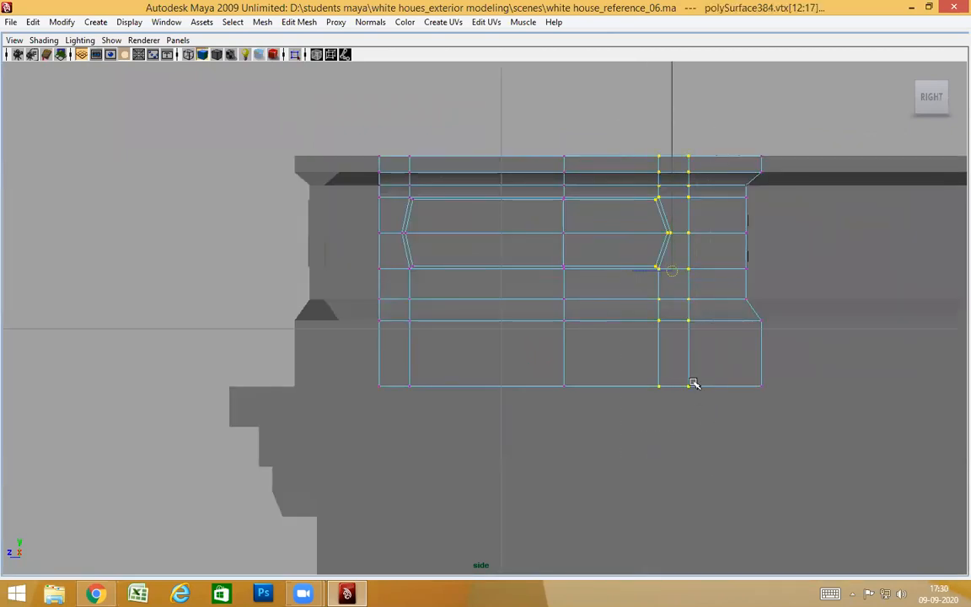
Examine how the side parapet's panel edges line up with the two column capitals beneath, in shaded and wireframe display.
{"action": "key", "text": "space"}
{"action": "left_click_drag", "start_coordinate": [676, 390], "coordinate": [677, 336]}
{"action": "left_click_drag", "start_coordinate": [687, 363], "coordinate": [629, 407], "text": "alt"}
{"action": "left_click_drag", "start_coordinate": [461, 331], "coordinate": [513, 427], "text": "alt"}
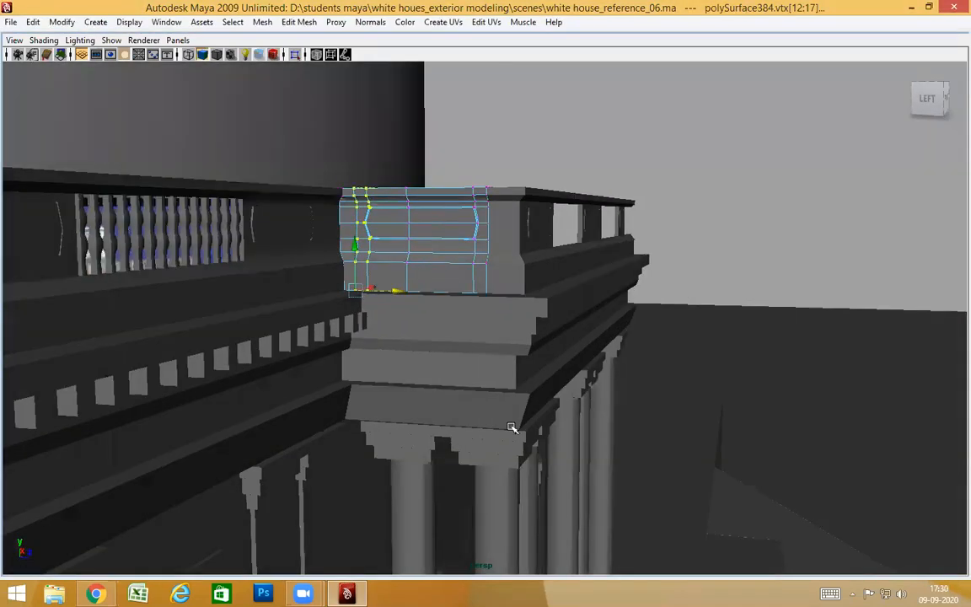
{"action": "right_click_drag", "start_coordinate": [513, 428], "coordinate": [498, 321], "text": "alt"}
{"action": "middle_click_drag", "start_coordinate": [446, 442], "coordinate": [553, 349], "text": "alt"}
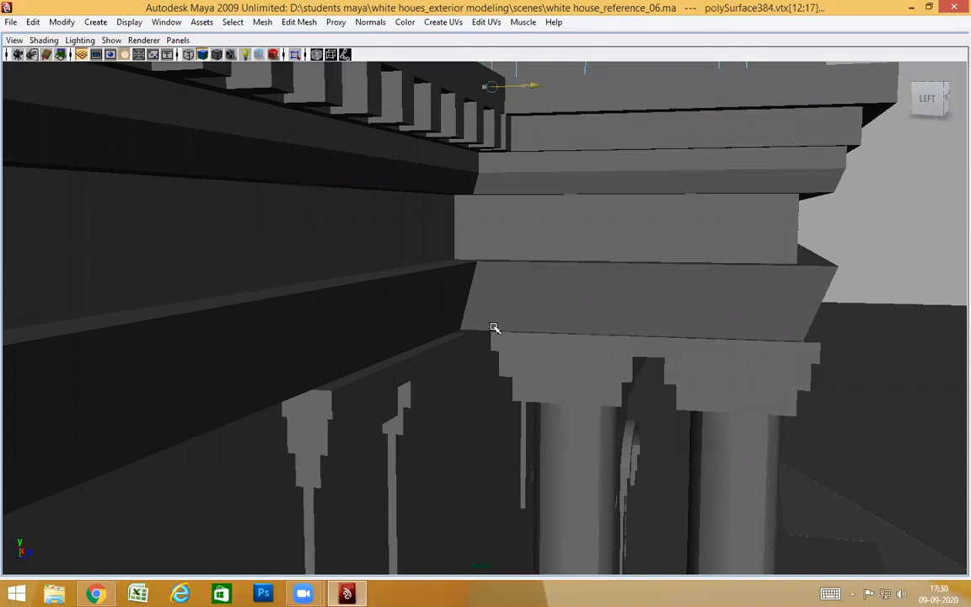
{"action": "left_click_drag", "start_coordinate": [598, 367], "coordinate": [617, 340], "text": "alt"}
{"action": "key", "text": "4"}
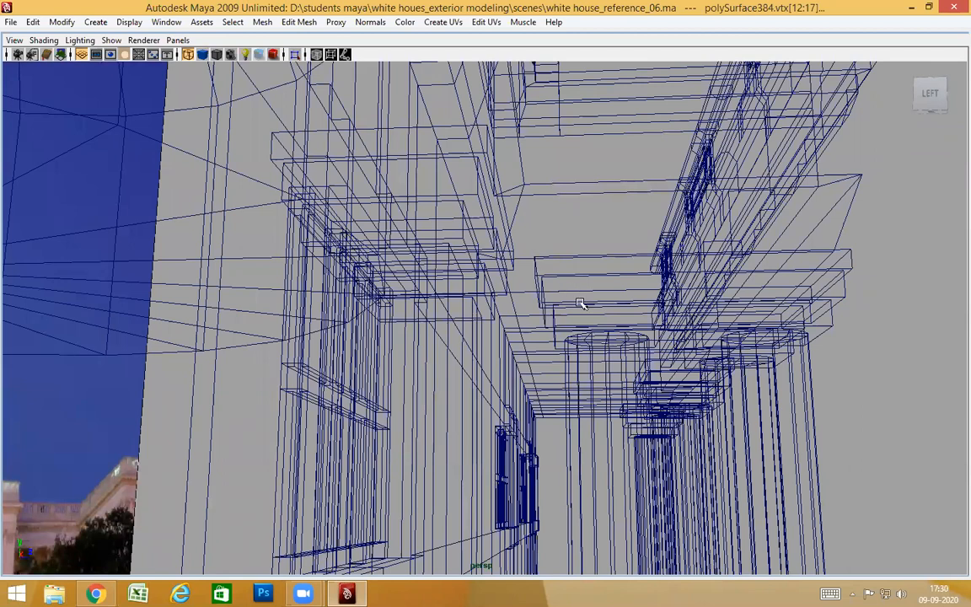
{"action": "key", "text": "5"}
{"action": "mouse_move", "coordinate": [580, 330]}
{"action": "left_mouse_down", "text": "alt"}
{"action": "mouse_move", "coordinate": [629, 332]}
{"action": "mouse_move", "coordinate": [559, 258]}
{"action": "mouse_move", "coordinate": [553, 274]}
{"action": "mouse_move", "coordinate": [581, 210]}
{"action": "mouse_move", "coordinate": [550, 296]}
{"action": "mouse_move", "coordinate": [548, 346]}
{"action": "mouse_move", "coordinate": [568, 331]}
{"action": "mouse_move", "coordinate": [491, 220]}
{"action": "left_mouse_up", "text": "alt"}
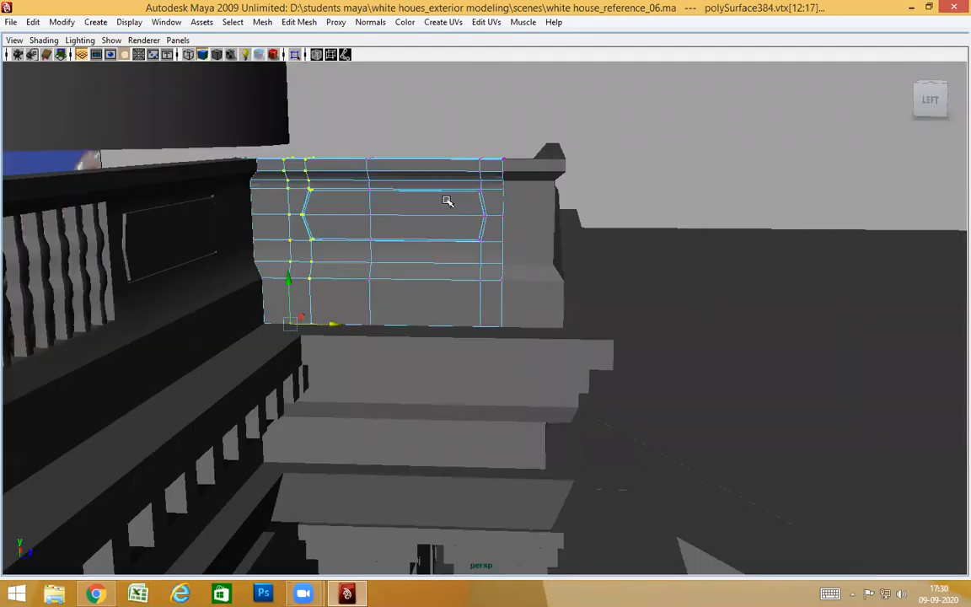
Select the adjoining front, side and balustrade parapet sections in object mode and combine them into one mesh.
{"action": "key", "text": "F8"}
{"action": "left_click", "coordinate": [567, 320]}
{"action": "left_click_drag", "start_coordinate": [567, 320], "coordinate": [563, 336], "text": "alt"}
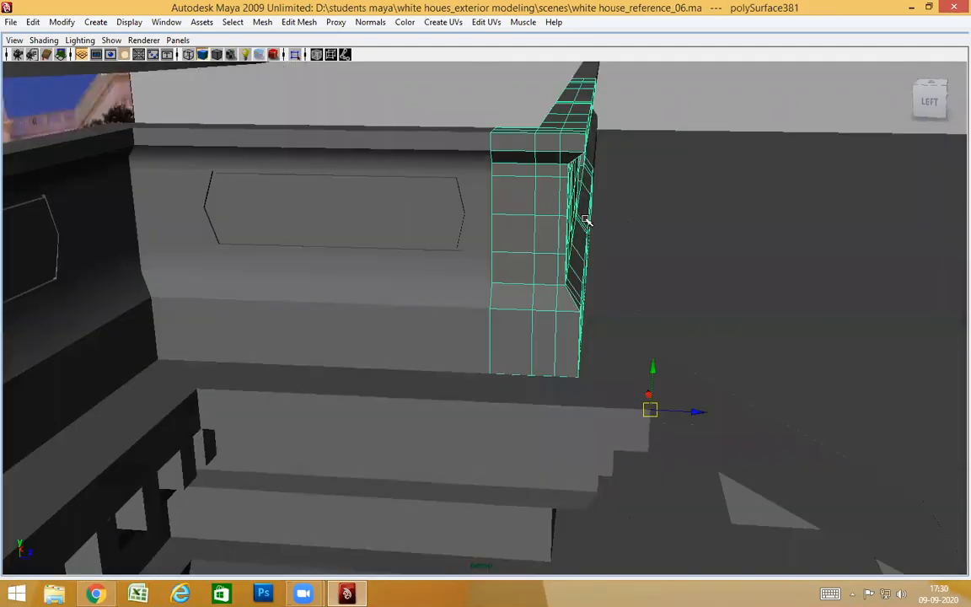
{"action": "left_click_drag", "start_coordinate": [585, 220], "coordinate": [554, 277], "text": "alt"}
{"action": "left_click_drag", "start_coordinate": [606, 252], "coordinate": [800, 243], "text": "alt"}
{"action": "left_click", "coordinate": [810, 228]}
{"action": "left_click", "coordinate": [773, 237], "text": "shift"}
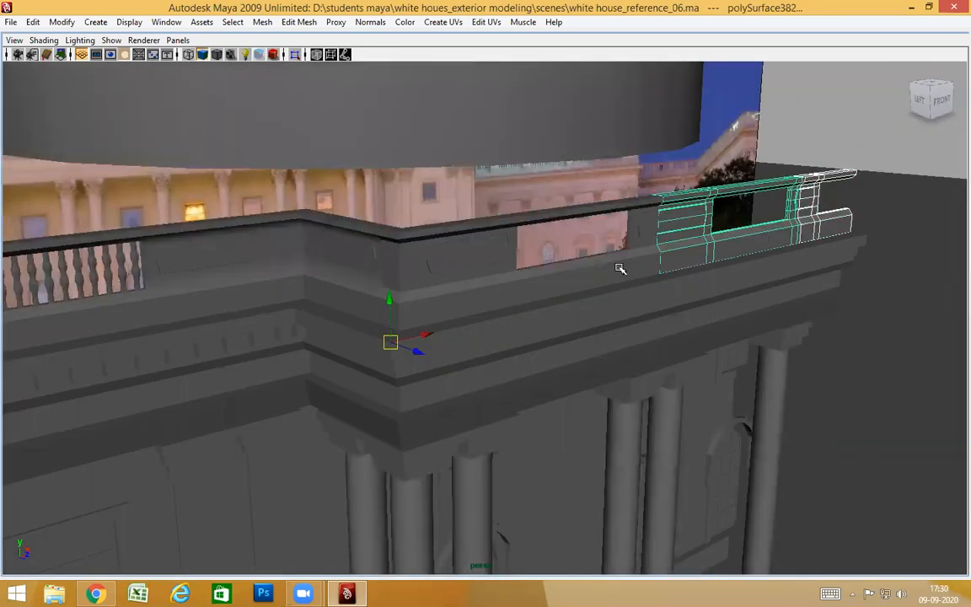
{"action": "left_click", "coordinate": [638, 262], "text": "shift"}
{"action": "left_click_drag", "start_coordinate": [559, 335], "coordinate": [449, 282], "text": "alt"}
{"action": "left_click", "coordinate": [471, 271], "text": "shift"}
{"action": "scroll", "coordinate": [485, 337], "scroll_direction": "down", "scroll_amount": 3}
{"action": "left_click_drag", "start_coordinate": [485, 338], "coordinate": [590, 288], "text": "alt"}
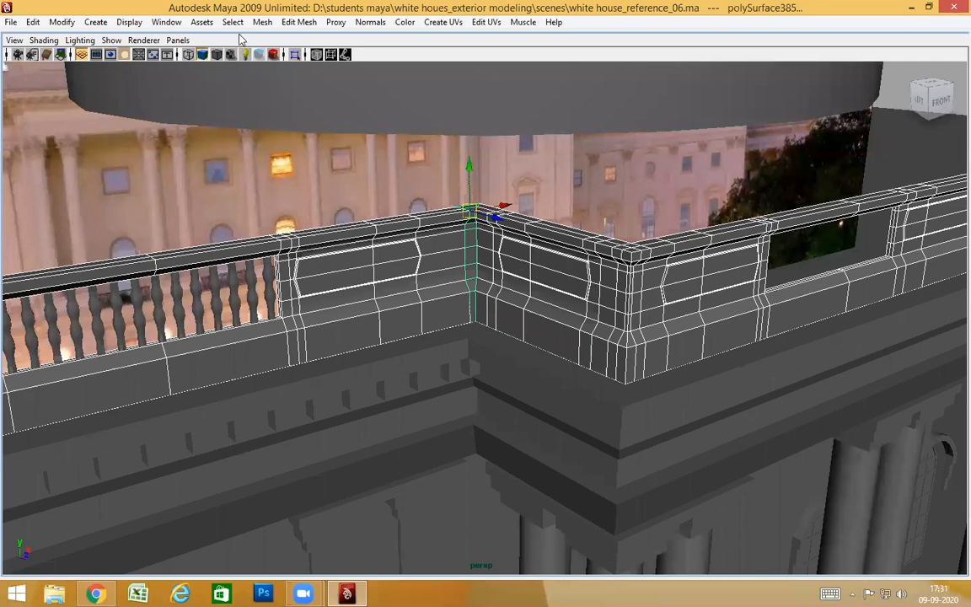
{"action": "left_click", "coordinate": [262, 22]}
{"action": "left_click", "coordinate": [282, 42]}
Select the combined parapet's vertices along the portico, merge them, and return to object mode.
{"action": "left_click_drag", "start_coordinate": [596, 281], "coordinate": [719, 299], "text": "alt"}
{"action": "right_click_drag", "start_coordinate": [708, 247], "coordinate": [711, 315], "text": "alt"}
{"action": "left_click_drag", "start_coordinate": [711, 314], "coordinate": [341, 291], "text": "alt"}
{"action": "left_click_drag", "start_coordinate": [245, 253], "coordinate": [295, 248], "text": "alt"}
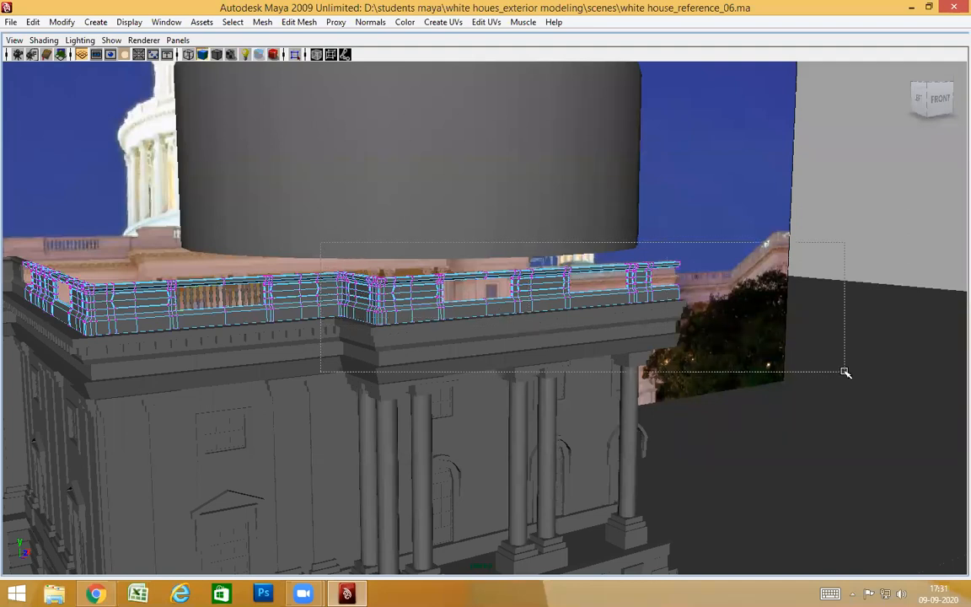
{"action": "left_click_drag", "start_coordinate": [846, 372], "coordinate": [844, 372]}
{"action": "right_click_drag", "start_coordinate": [411, 301], "coordinate": [439, 245], "text": "shift"}
{"action": "key", "text": "F8"}
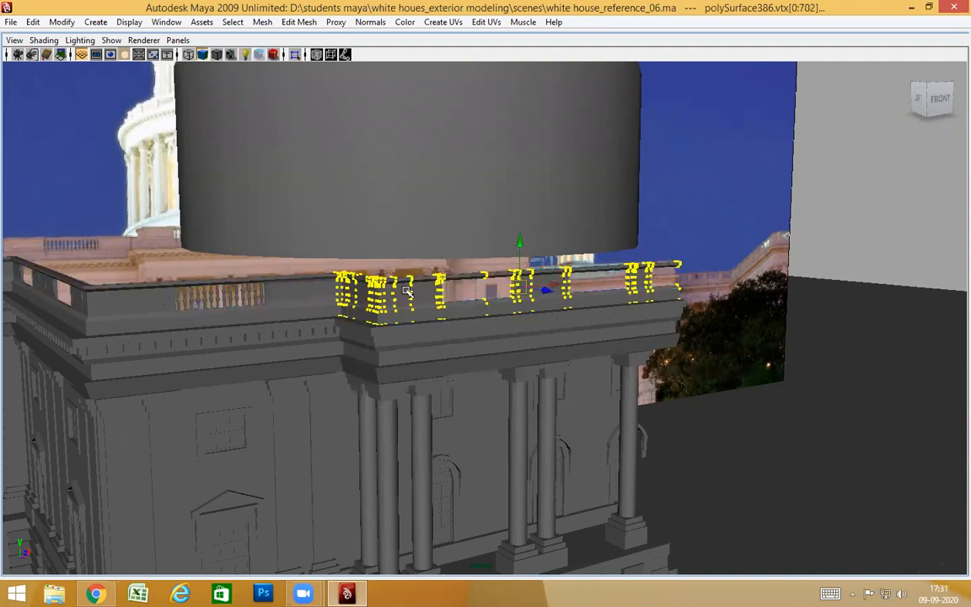
Select the combined parapet and center its pivot.
{"action": "left_click", "coordinate": [405, 289]}
{"action": "scroll", "coordinate": [433, 327], "scroll_direction": "up", "scroll_amount": 3}
{"action": "left_click_drag", "start_coordinate": [455, 326], "coordinate": [457, 343], "text": "alt"}
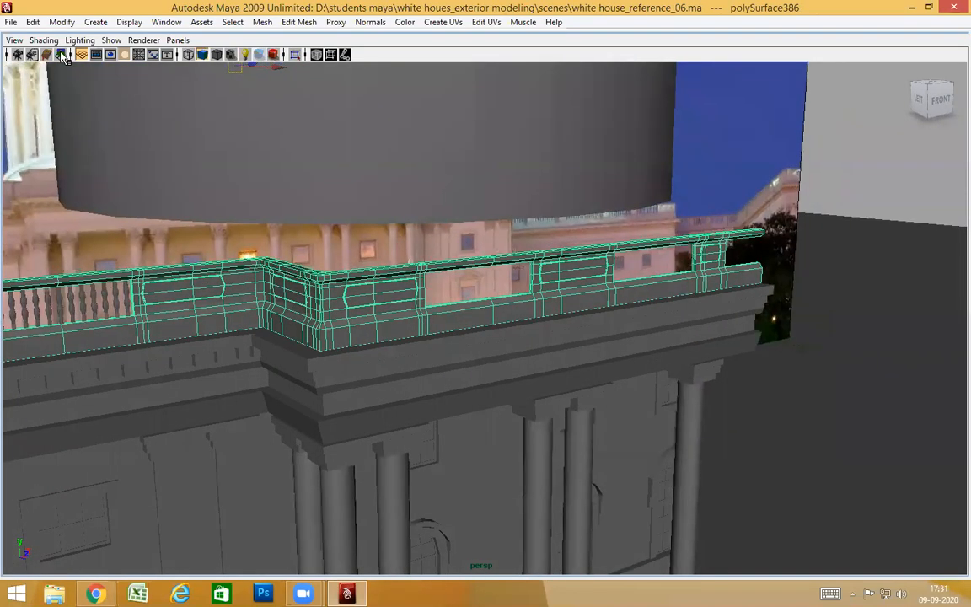
{"action": "left_click", "coordinate": [61, 22]}
{"action": "left_click", "coordinate": [76, 160]}
Preview the combined parapet smoothed, examine its corners and panels, and restore the unsmoothed display.
{"action": "left_click_drag", "start_coordinate": [340, 287], "coordinate": [399, 323], "text": "alt"}
{"action": "key", "text": "3"}
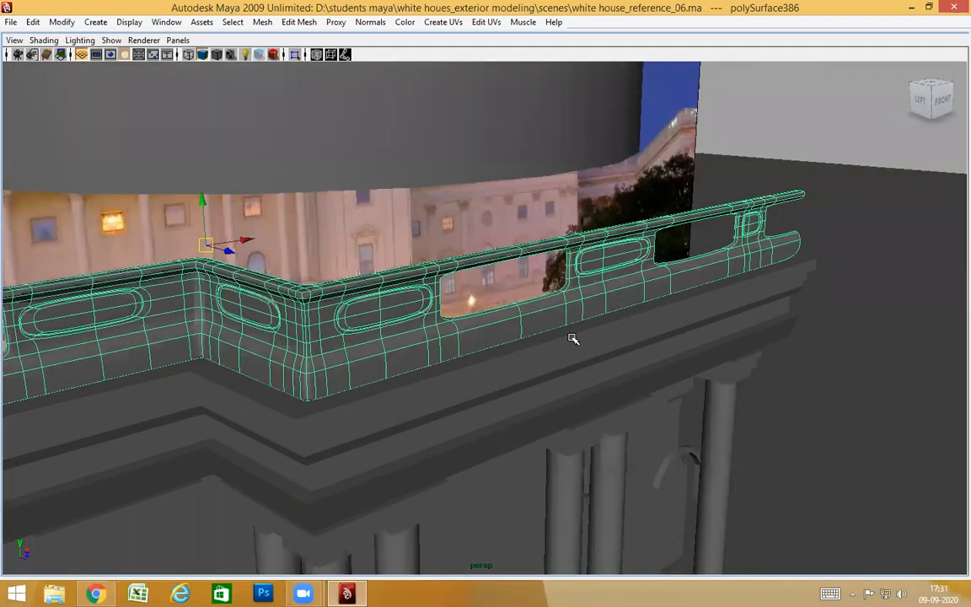
{"action": "left_click", "coordinate": [835, 157]}
{"action": "left_click_drag", "start_coordinate": [784, 274], "coordinate": [467, 335], "text": "alt"}
{"action": "left_click_drag", "start_coordinate": [608, 333], "coordinate": [646, 387], "text": "alt"}
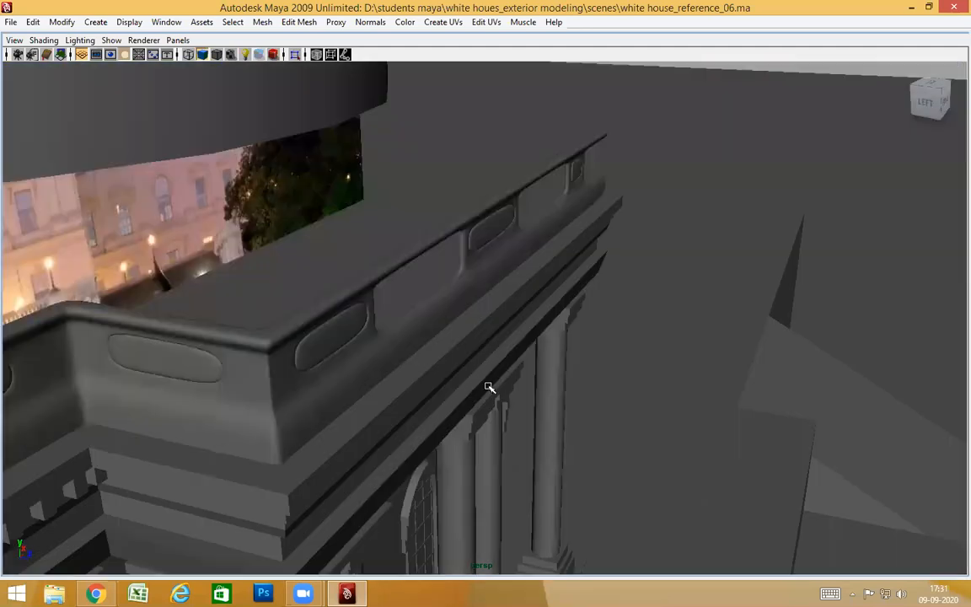
{"action": "left_click_drag", "start_coordinate": [434, 387], "coordinate": [369, 371], "text": "alt"}
{"action": "middle_click_drag", "start_coordinate": [368, 371], "coordinate": [590, 370], "text": "alt"}
{"action": "left_click_drag", "start_coordinate": [553, 360], "coordinate": [511, 336], "text": "alt"}
{"action": "left_click", "coordinate": [523, 344]}
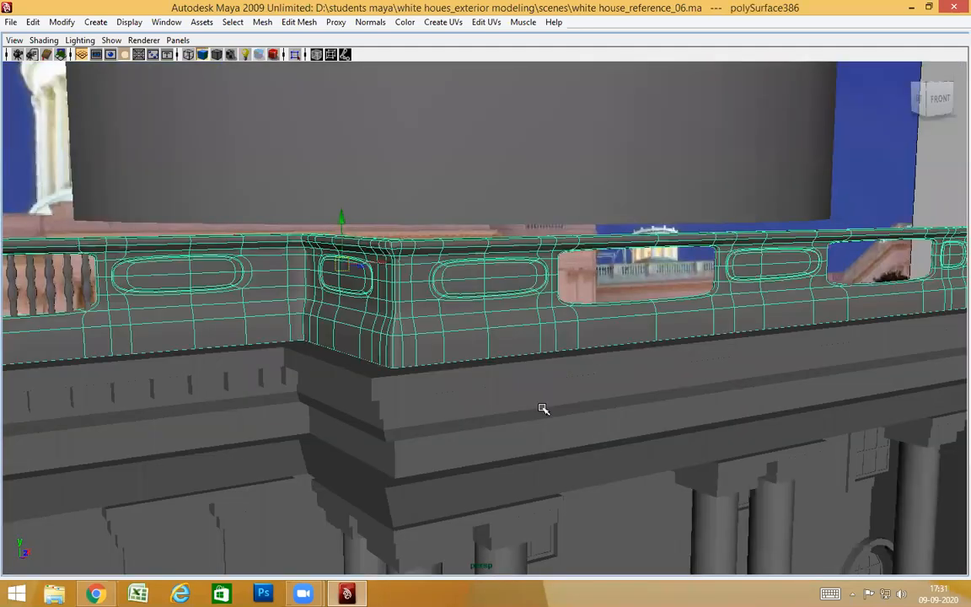
{"action": "key", "text": "1"}
Inspect the shading around the unsmoothed parapet's inner and outer corners up close.
{"action": "left_click_drag", "start_coordinate": [553, 399], "coordinate": [727, 370], "text": "alt"}
{"action": "left_click", "coordinate": [731, 198]}
{"action": "left_click_drag", "start_coordinate": [730, 331], "coordinate": [481, 367], "text": "alt"}
{"action": "middle_click_drag", "start_coordinate": [482, 367], "coordinate": [505, 434], "text": "alt"}
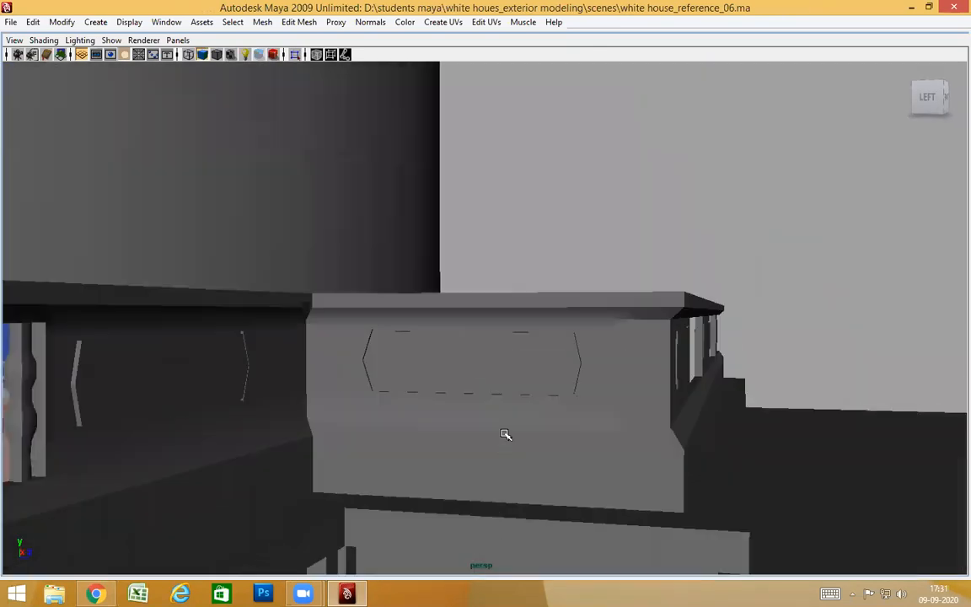
{"action": "left_click_drag", "start_coordinate": [505, 434], "coordinate": [387, 412], "text": "alt"}
{"action": "right_click_drag", "start_coordinate": [388, 412], "coordinate": [523, 399], "text": "alt"}
{"action": "left_click_drag", "start_coordinate": [523, 399], "coordinate": [437, 380], "text": "alt"}
{"action": "left_click", "coordinate": [437, 386]}
{"action": "right_click_drag", "start_coordinate": [437, 386], "coordinate": [331, 391], "text": "alt"}
{"action": "left_click", "coordinate": [865, 208]}
{"action": "left_click_drag", "start_coordinate": [402, 386], "coordinate": [235, 394], "text": "alt"}
{"action": "middle_click_drag", "start_coordinate": [235, 394], "coordinate": [369, 376], "text": "alt"}
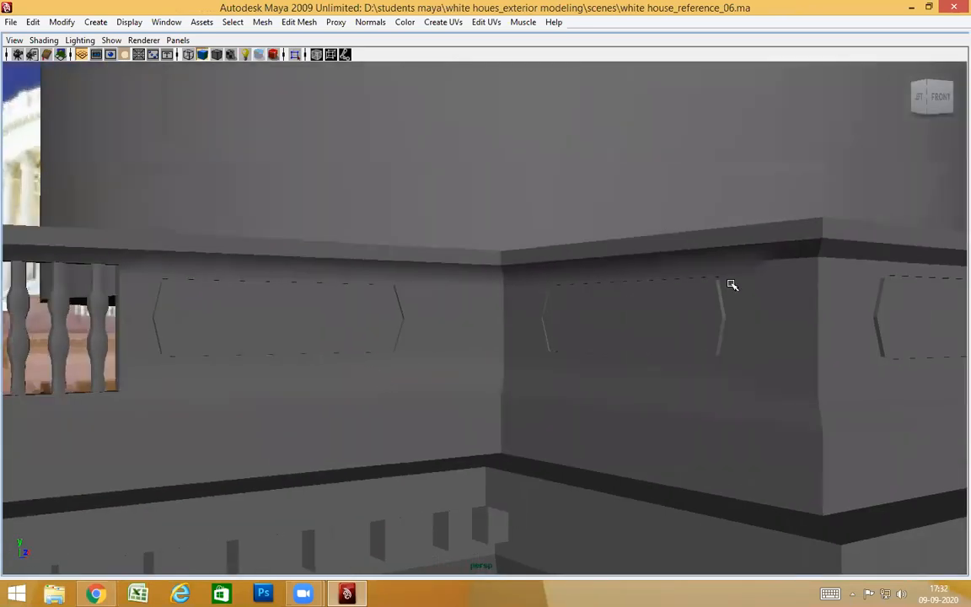
Select the parapet's edge loop just beneath the top cornice, harden it, and return to object mode.
{"action": "right_click_drag", "start_coordinate": [675, 204], "coordinate": [675, 206]}
{"action": "left_click", "coordinate": [688, 267]}
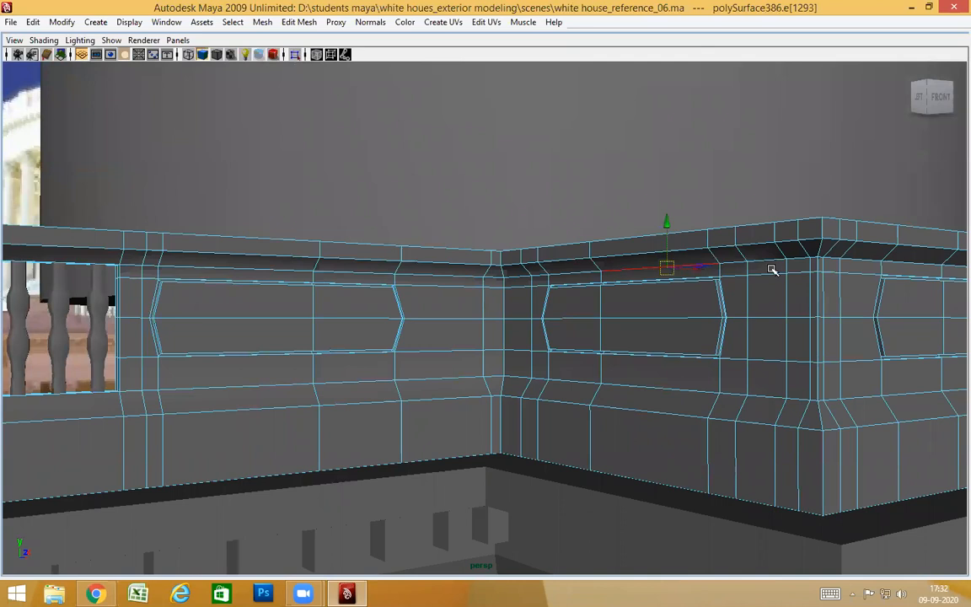
{"action": "right_click_drag", "start_coordinate": [662, 316], "coordinate": [746, 342], "text": "ctrl"}
{"action": "right_click_drag", "start_coordinate": [891, 361], "coordinate": [891, 361], "text": "ctrl"}
{"action": "left_click_drag", "start_coordinate": [797, 375], "coordinate": [725, 309], "text": "alt"}
{"action": "mouse_move", "coordinate": [694, 306]}
{"action": "right_mouse_down", "text": "shift"}
{"action": "mouse_move", "coordinate": [786, 336]}
{"action": "mouse_move", "coordinate": [779, 339]}
{"action": "right_mouse_up", "text": "shift"}
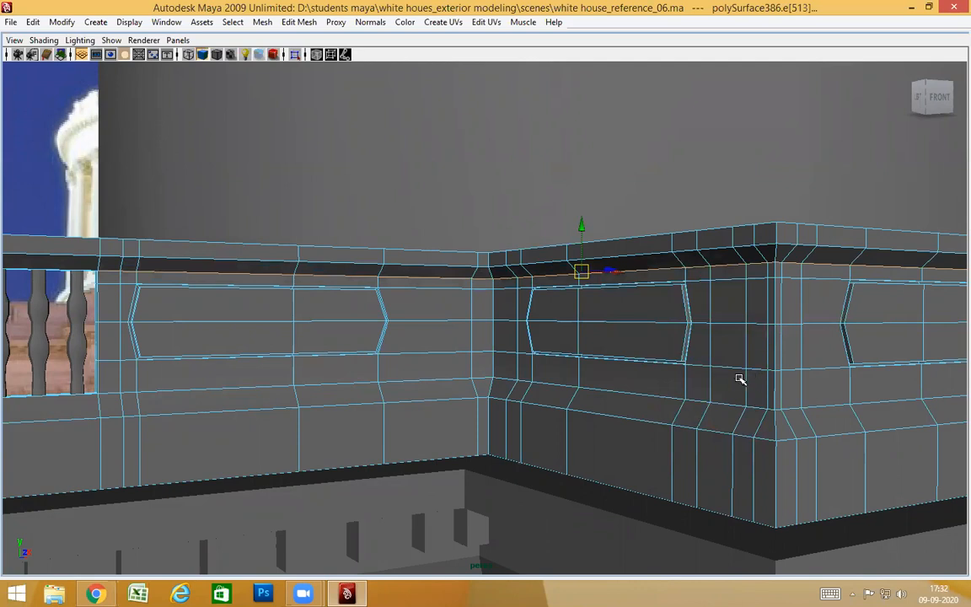
{"action": "left_click_drag", "start_coordinate": [739, 380], "coordinate": [771, 297], "text": "alt"}
{"action": "right_click_drag", "start_coordinate": [762, 348], "coordinate": [851, 266]}
{"action": "scroll", "coordinate": [851, 266], "scroll_direction": "down", "scroll_amount": 4}
{"action": "left_click", "coordinate": [851, 266]}
Harden the parapet's edge loop along the lower wall where it meets the sloping base, and clear the selection.
{"action": "left_click_drag", "start_coordinate": [776, 373], "coordinate": [692, 427], "text": "alt"}
{"action": "left_click_drag", "start_coordinate": [637, 386], "coordinate": [657, 358], "text": "alt"}
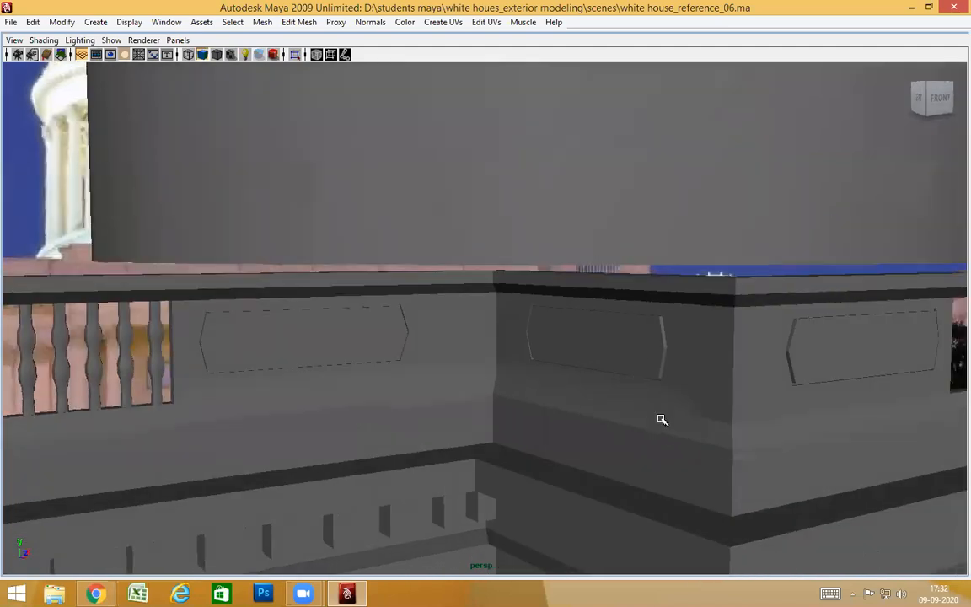
{"action": "left_click", "coordinate": [676, 405]}
{"action": "scroll", "coordinate": [677, 396], "scroll_direction": "up", "scroll_amount": 3}
{"action": "right_click_drag", "start_coordinate": [677, 316], "coordinate": [679, 283]}
{"action": "right_click_drag", "start_coordinate": [555, 420], "coordinate": [793, 469], "text": "ctrl"}
{"action": "right_click_drag", "start_coordinate": [602, 400], "coordinate": [658, 413], "text": "shift"}
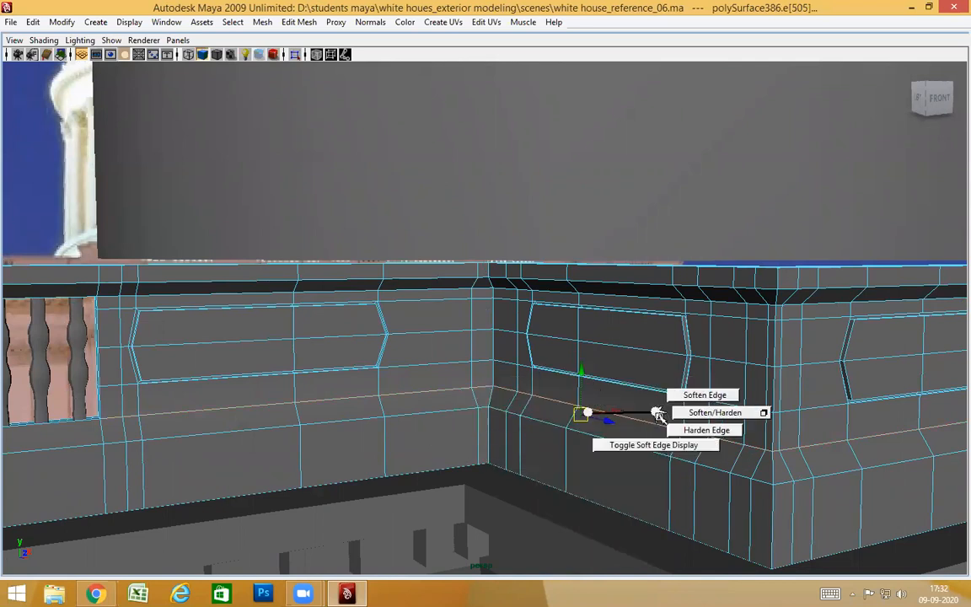
{"action": "left_click_drag", "start_coordinate": [698, 355], "coordinate": [856, 232], "text": "alt"}
{"action": "left_click", "coordinate": [856, 232]}
{"action": "left_click_drag", "start_coordinate": [690, 410], "coordinate": [675, 395], "text": "alt"}
{"action": "left_click_drag", "start_coordinate": [470, 378], "coordinate": [867, 251], "text": "alt"}
{"action": "left_click", "coordinate": [868, 251]}
Examine the portico facade and roof parapet from several angles and compare them with the reference photo.
{"action": "left_click_drag", "start_coordinate": [828, 429], "coordinate": [551, 371], "text": "alt"}
{"action": "right_click_drag", "start_coordinate": [550, 370], "coordinate": [211, 316], "text": "alt"}
{"action": "left_click_drag", "start_coordinate": [602, 416], "coordinate": [575, 354], "text": "alt"}
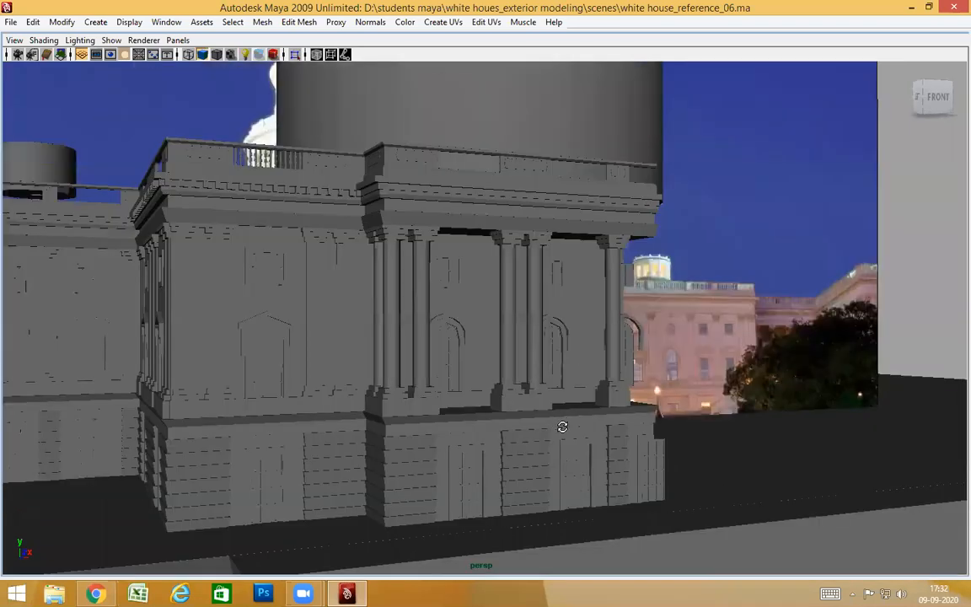
{"action": "left_click_drag", "start_coordinate": [562, 428], "coordinate": [536, 428], "text": "alt"}
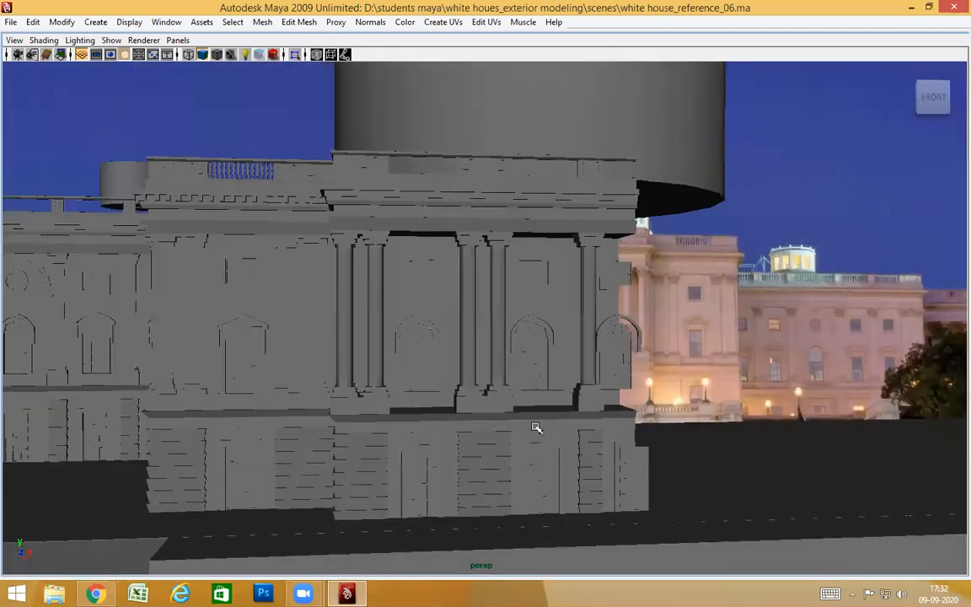
{"action": "mouse_move", "coordinate": [439, 428]}
{"action": "left_mouse_down", "text": "alt"}
{"action": "mouse_move", "coordinate": [489, 429]}
{"action": "mouse_move", "coordinate": [468, 423]}
{"action": "mouse_move", "coordinate": [474, 440]}
{"action": "mouse_move", "coordinate": [340, 318]}
{"action": "mouse_move", "coordinate": [405, 340]}
{"action": "mouse_move", "coordinate": [463, 390]}
{"action": "mouse_move", "coordinate": [479, 386]}
{"action": "mouse_move", "coordinate": [425, 373]}
{"action": "mouse_move", "coordinate": [448, 417]}
{"action": "left_mouse_up", "text": "alt"}
{"action": "left_click_drag", "start_coordinate": [382, 416], "coordinate": [691, 221], "text": "alt"}
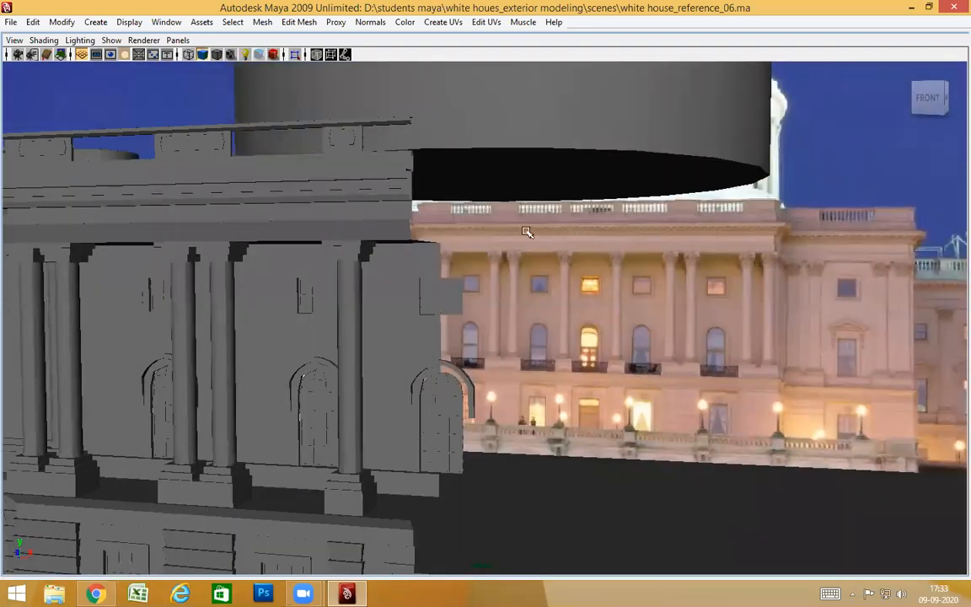
{"action": "left_click_drag", "start_coordinate": [351, 310], "coordinate": [295, 191], "text": "alt"}
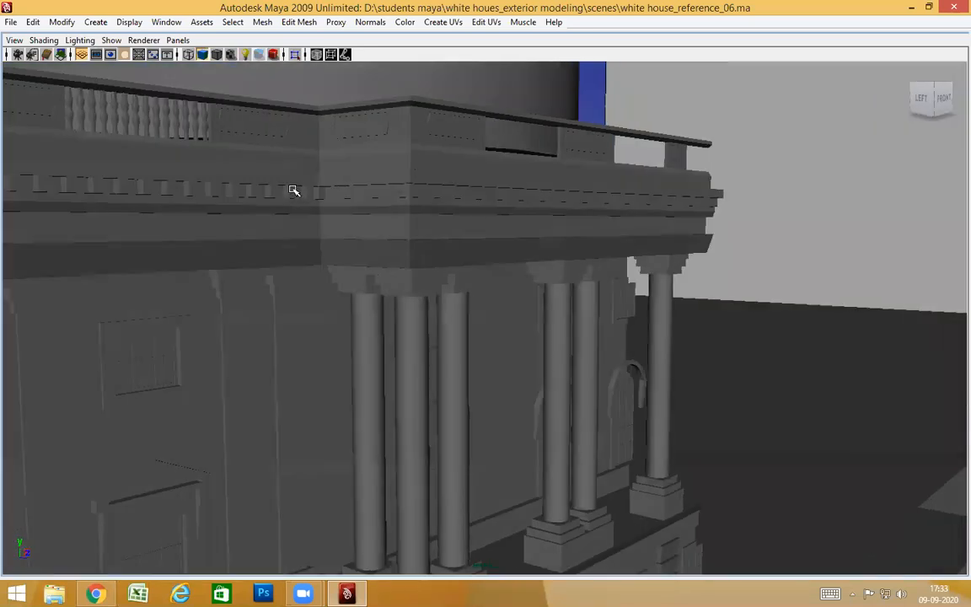
{"action": "left_click_drag", "start_coordinate": [720, 307], "coordinate": [576, 212], "text": "alt"}
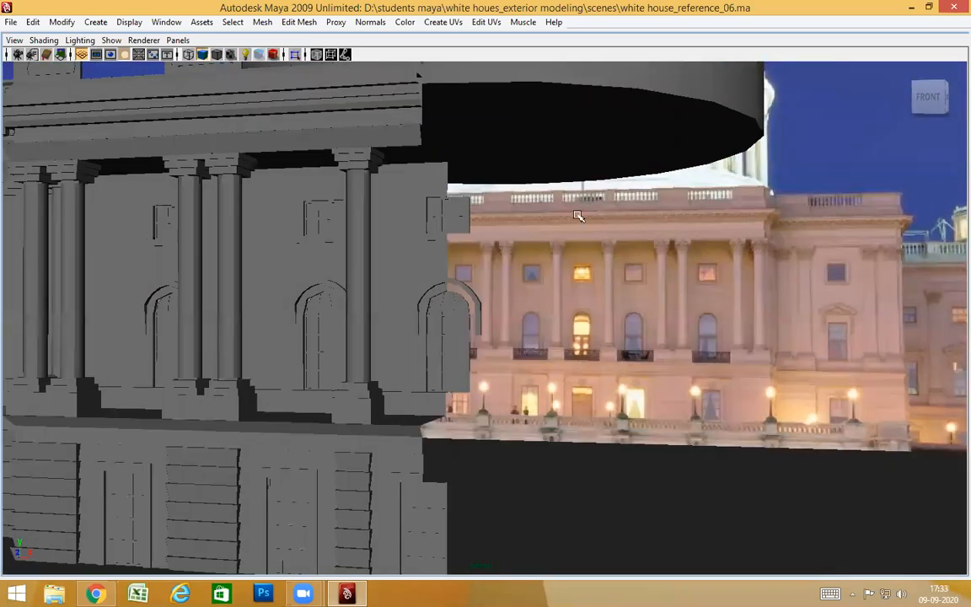
{"action": "scroll", "coordinate": [578, 307], "scroll_direction": "down", "scroll_amount": 3}
{"action": "left_click_drag", "start_coordinate": [578, 307], "coordinate": [730, 361], "text": "alt"}
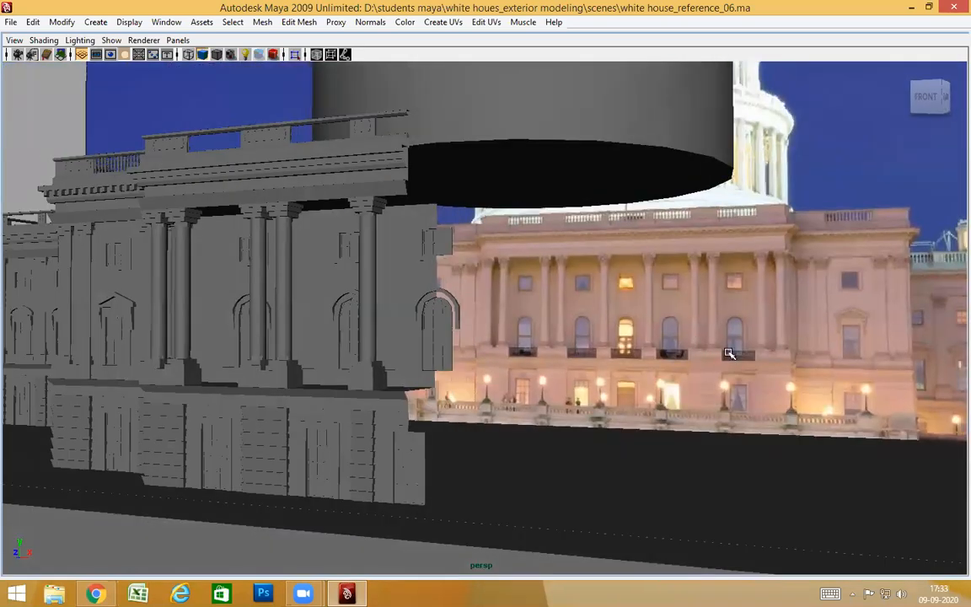
{"action": "scroll", "coordinate": [290, 392], "scroll_direction": "down", "scroll_amount": 3}
{"action": "left_click_drag", "start_coordinate": [290, 391], "coordinate": [290, 447], "text": "alt"}
{"action": "scroll", "coordinate": [364, 353], "scroll_direction": "down", "scroll_amount": 3}
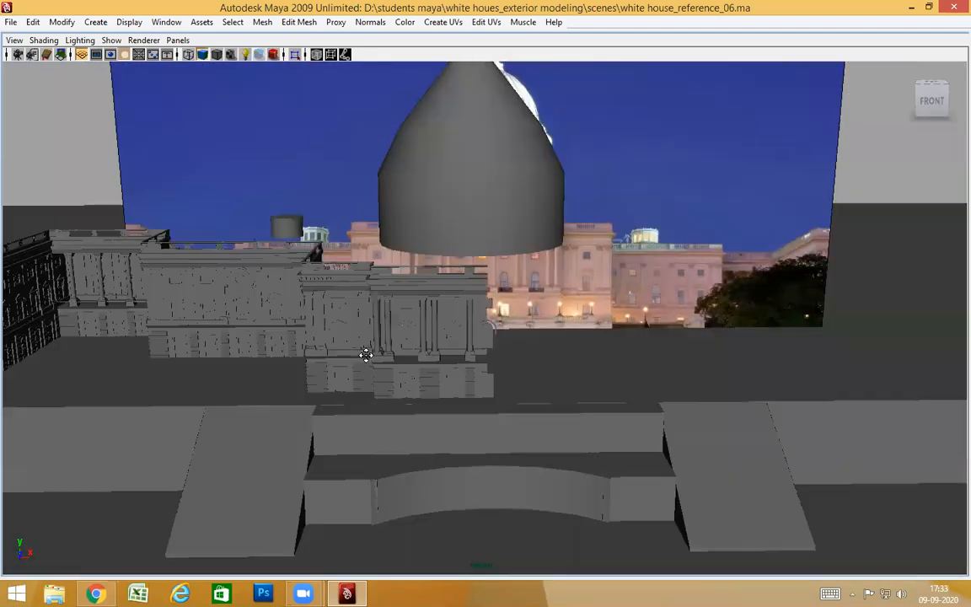
Examine the recessed wing's colonnade and the thin rails running between its column pedestals.
{"action": "middle_click_drag", "start_coordinate": [364, 353], "coordinate": [590, 314], "text": "alt"}
{"action": "scroll", "coordinate": [574, 309], "scroll_direction": "up", "scroll_amount": 6}
{"action": "left_click_drag", "start_coordinate": [574, 308], "coordinate": [604, 332], "text": "alt"}
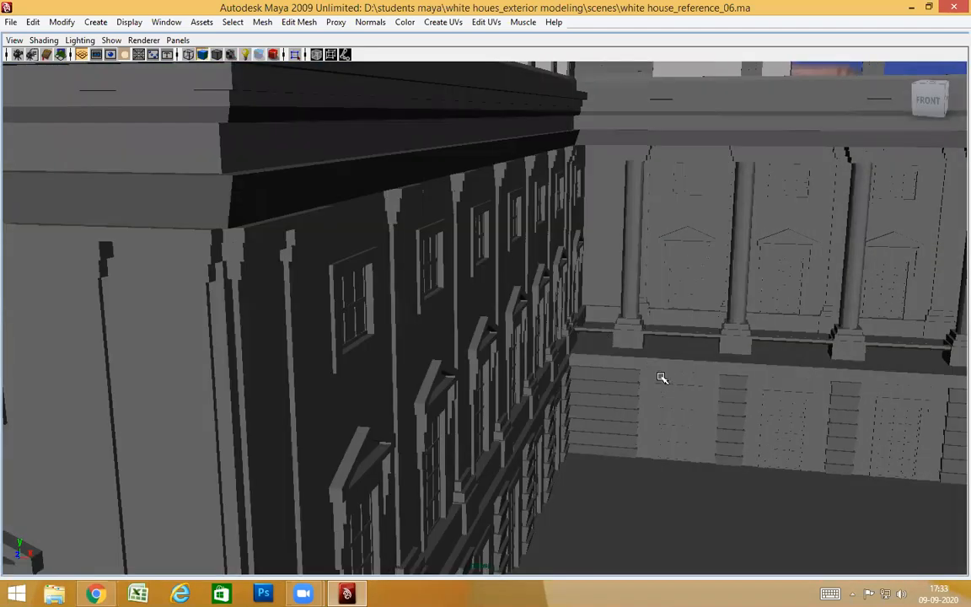
{"action": "left_click", "coordinate": [593, 333]}
{"action": "key", "text": "f"}
{"action": "scroll", "coordinate": [674, 376], "scroll_direction": "down", "scroll_amount": 4}
{"action": "left_click_drag", "start_coordinate": [674, 375], "coordinate": [670, 354], "text": "alt"}
{"action": "scroll", "coordinate": [670, 354], "scroll_direction": "down", "scroll_amount": 4}
{"action": "middle_click_drag", "start_coordinate": [604, 347], "coordinate": [393, 309], "text": "alt"}
{"action": "left_click_drag", "start_coordinate": [569, 333], "coordinate": [572, 301], "text": "alt"}
Select the thin rail between the recessed colonnade's first two column pedestals, center its pivot, and delete its construction history.
{"action": "left_click", "coordinate": [573, 301]}
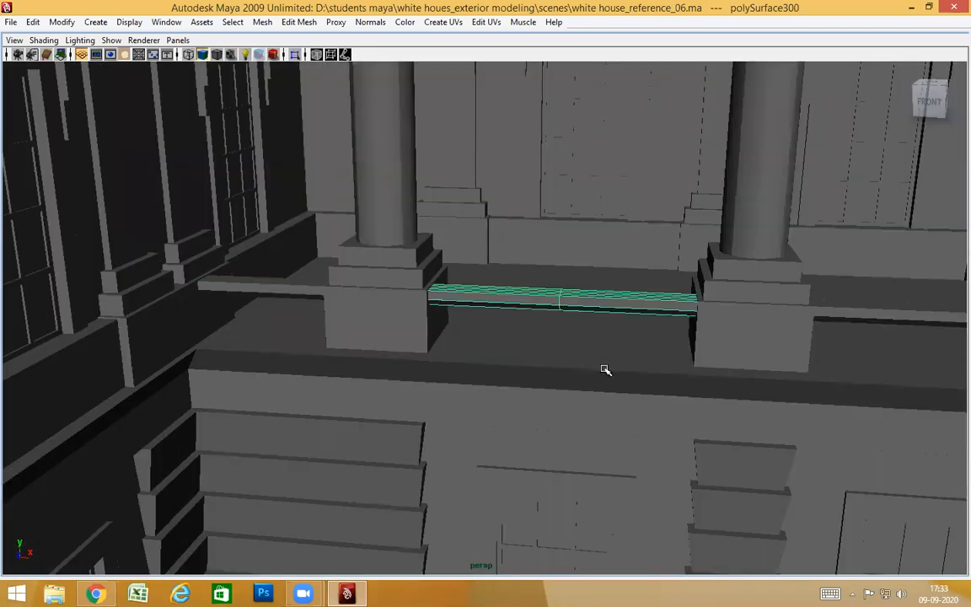
{"action": "left_click_drag", "start_coordinate": [618, 362], "coordinate": [641, 401], "text": "alt"}
{"action": "scroll", "coordinate": [642, 401], "scroll_direction": "down", "scroll_amount": 5}
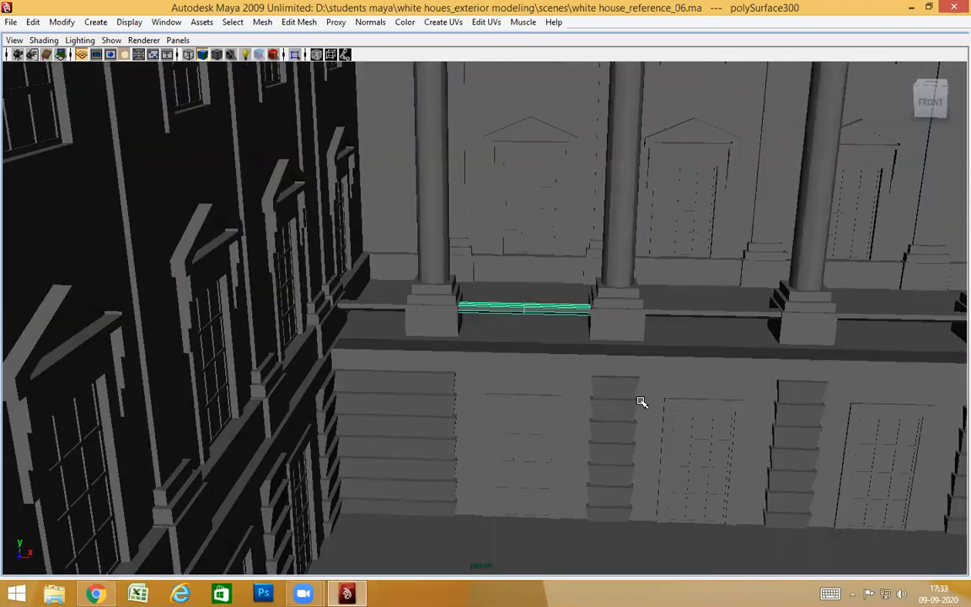
{"action": "scroll", "coordinate": [512, 362], "scroll_direction": "up", "scroll_amount": 5}
{"action": "left_click_drag", "start_coordinate": [607, 348], "coordinate": [471, 360], "text": "alt"}
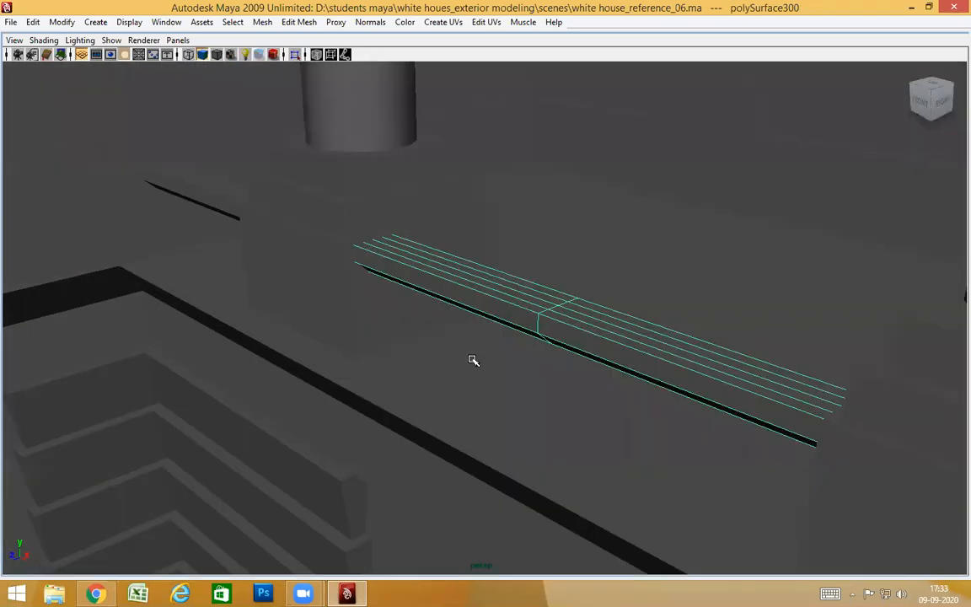
{"action": "left_click", "coordinate": [62, 22]}
{"action": "left_click", "coordinate": [76, 163]}
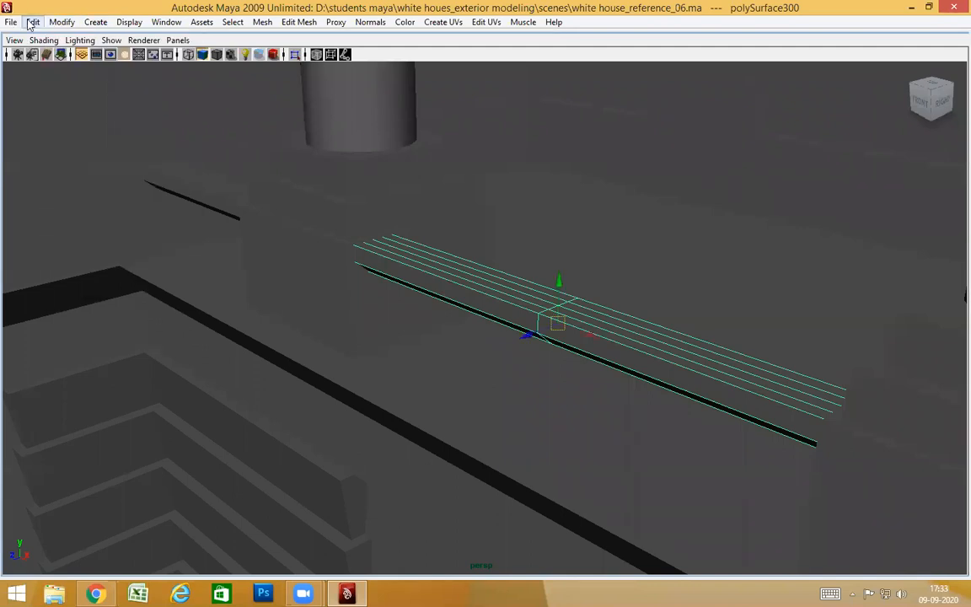
{"action": "left_click", "coordinate": [33, 22]}
{"action": "mouse_move", "coordinate": [84, 176]}
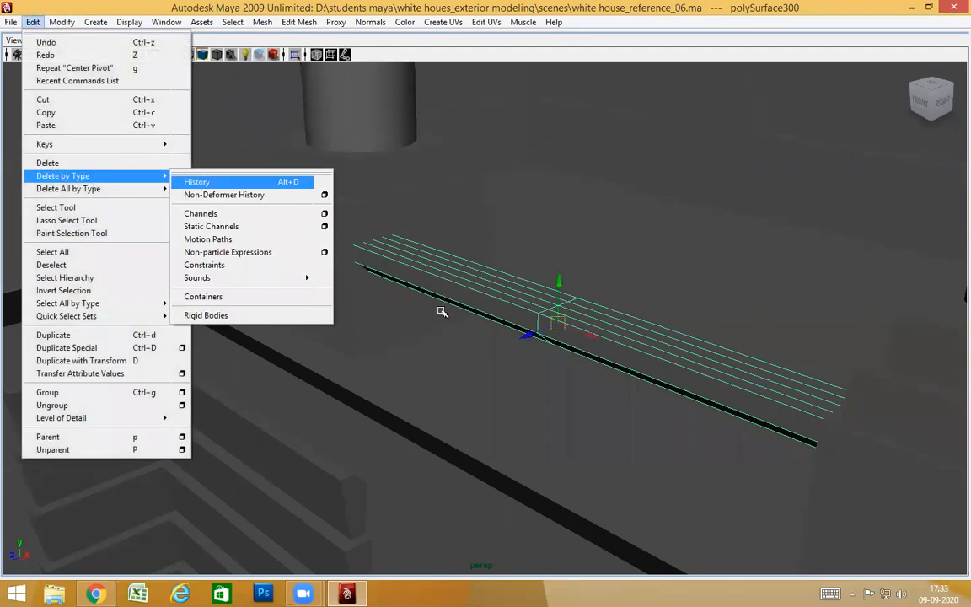
{"action": "mouse_move", "coordinate": [447, 357]}
{"action": "left_mouse_down", "text": "alt"}
{"action": "mouse_move", "coordinate": [448, 372]}
{"action": "mouse_move", "coordinate": [460, 371]}
{"action": "left_mouse_up", "text": "alt"}
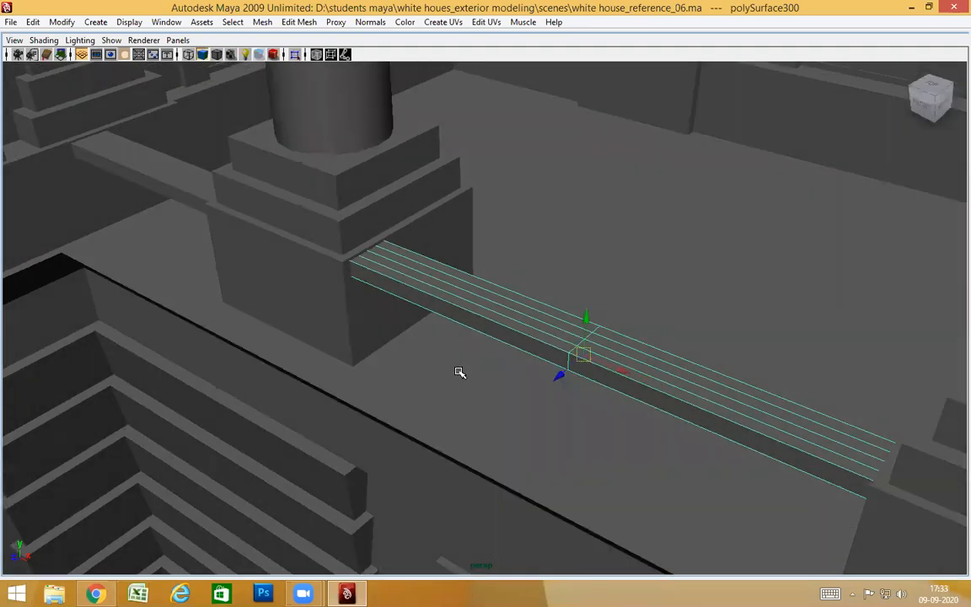
Duplicate the colonnade rail and snap the copy's pivot onto a vertex on the ledge below it, working in wireframe.
{"action": "key", "text": "ctrl+d"}
{"action": "key", "text": "4"}
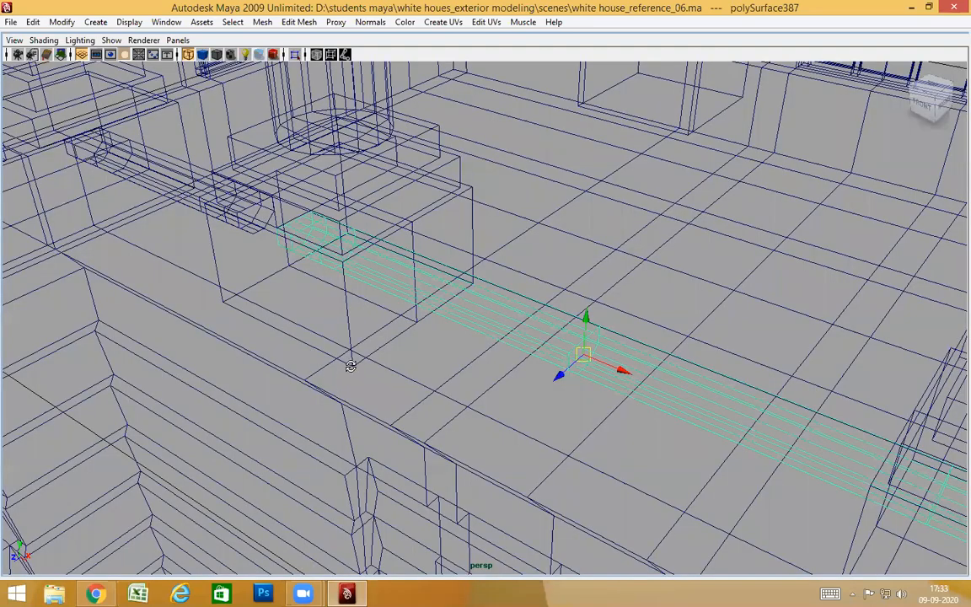
{"action": "left_click_drag", "start_coordinate": [351, 366], "coordinate": [349, 372], "text": "alt"}
{"action": "key", "text": "v"}
{"action": "key", "text": "d"}
{"action": "middle_click", "coordinate": [390, 419]}
{"action": "scroll", "coordinate": [400, 405], "scroll_direction": "down", "scroll_amount": 5}
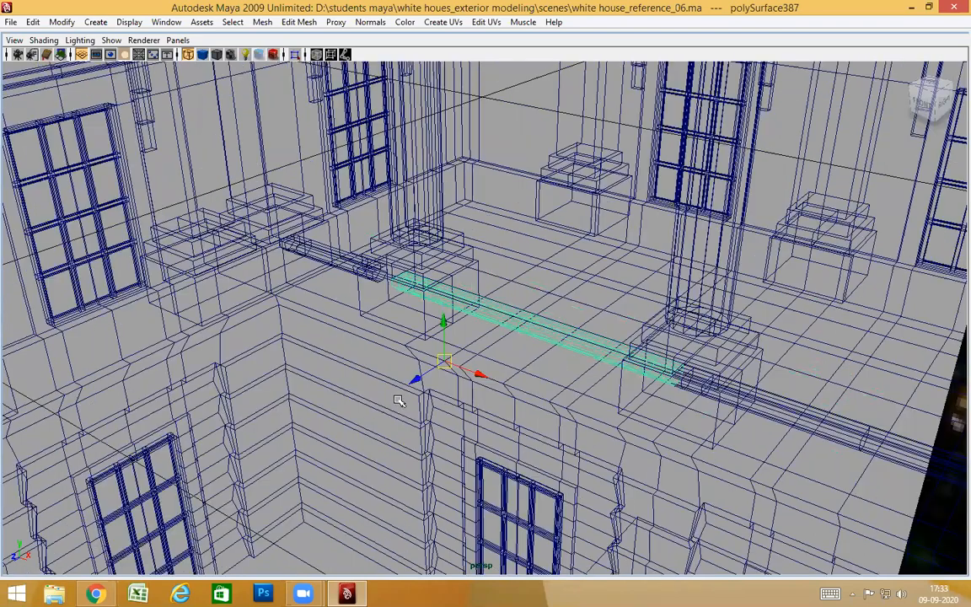
Snap the duplicated rail by its pivot to the projecting portico ledge's end vertex, and return to shaded display.
{"action": "scroll", "coordinate": [399, 401], "scroll_direction": "down", "scroll_amount": 8}
{"action": "middle_click_drag", "start_coordinate": [581, 388], "coordinate": [463, 413], "text": "alt"}
{"action": "scroll", "coordinate": [464, 414], "scroll_direction": "up", "scroll_amount": 4}
{"action": "left_click_drag", "start_coordinate": [464, 414], "coordinate": [327, 357], "text": "alt"}
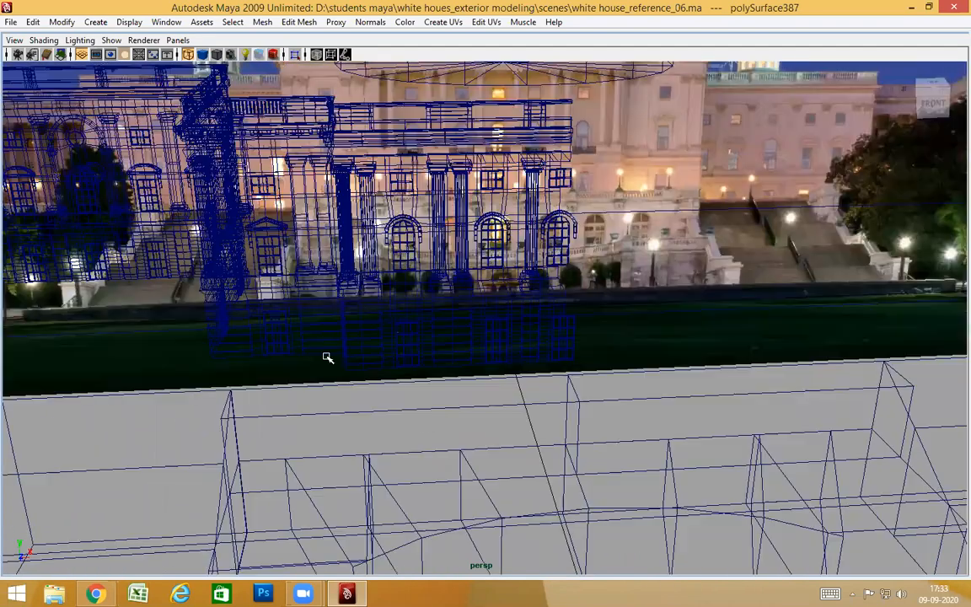
{"action": "scroll", "coordinate": [585, 422], "scroll_direction": "up", "scroll_amount": 6}
{"action": "scroll", "coordinate": [590, 403], "scroll_direction": "down", "scroll_amount": 6}
{"action": "mouse_move", "coordinate": [590, 403]}
{"action": "left_mouse_down", "text": "alt"}
{"action": "mouse_move", "coordinate": [234, 392]}
{"action": "mouse_move", "coordinate": [336, 377]}
{"action": "mouse_move", "coordinate": [353, 425]}
{"action": "mouse_move", "coordinate": [590, 423]}
{"action": "left_mouse_up", "text": "alt"}
{"action": "scroll", "coordinate": [636, 421], "scroll_direction": "down", "scroll_amount": 3}
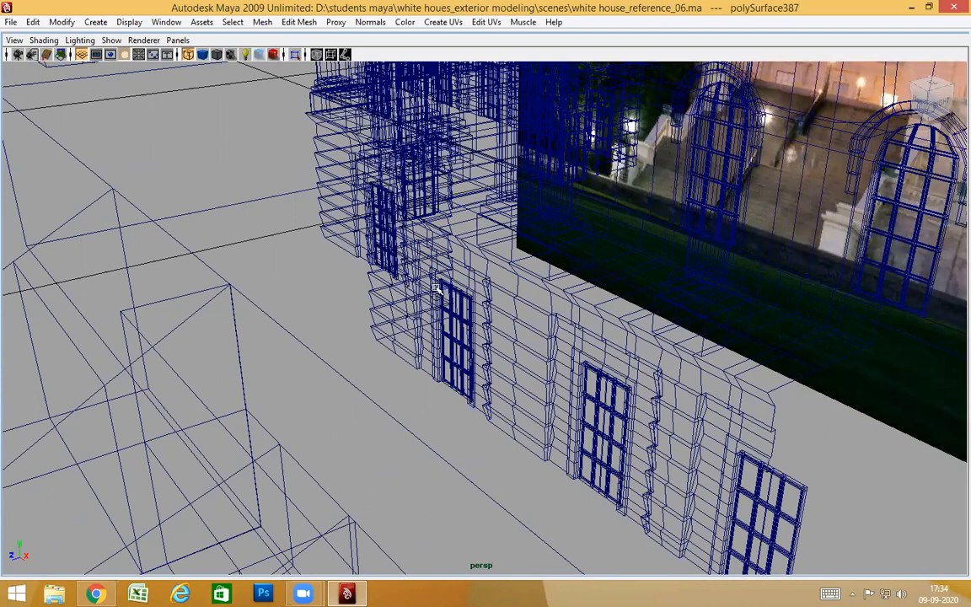
{"action": "left_click", "coordinate": [729, 376]}
{"action": "left_click_drag", "start_coordinate": [573, 371], "coordinate": [471, 393], "text": "alt"}
{"action": "key", "text": "5"}
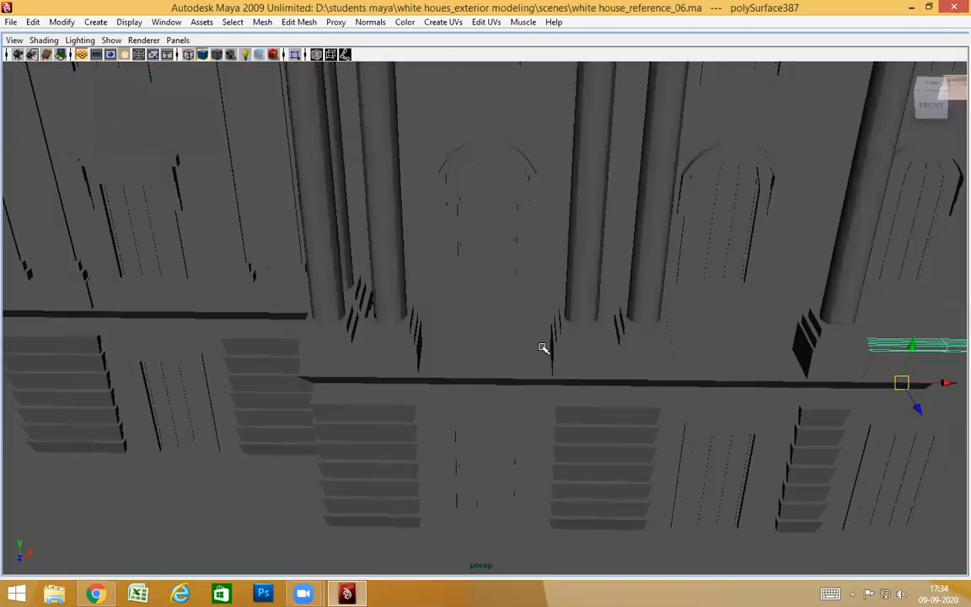
Slide the duplicated rail along the portico ledge into the first gap between the paired column pedestals.
{"action": "left_click_drag", "start_coordinate": [543, 349], "coordinate": [780, 318], "text": "alt"}
{"action": "middle_click_drag", "start_coordinate": [781, 318], "coordinate": [652, 462], "text": "alt"}
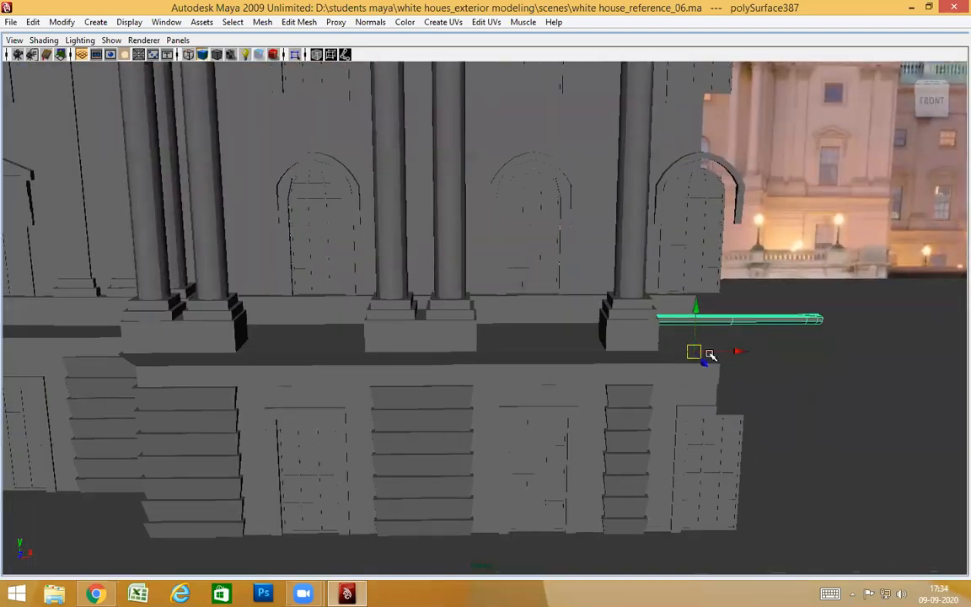
{"action": "left_click_drag", "start_coordinate": [741, 353], "coordinate": [311, 365]}
{"action": "scroll", "coordinate": [408, 402], "scroll_direction": "up", "scroll_amount": 3}
{"action": "mouse_move", "coordinate": [408, 402]}
{"action": "left_mouse_down", "text": "alt"}
{"action": "mouse_move", "coordinate": [410, 427]}
{"action": "mouse_move", "coordinate": [416, 412]}
{"action": "left_mouse_up", "text": "alt"}
{"action": "scroll", "coordinate": [417, 413], "scroll_direction": "down", "scroll_amount": 3}
{"action": "scroll", "coordinate": [434, 305], "scroll_direction": "up", "scroll_amount": 2}
{"action": "scroll", "coordinate": [434, 305], "scroll_direction": "up", "scroll_amount": 1}
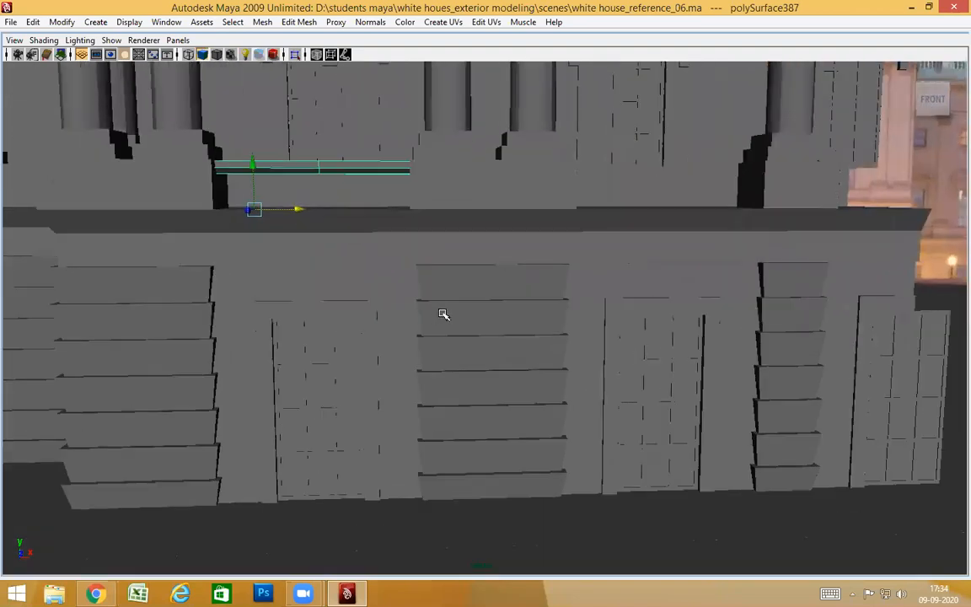
{"action": "middle_click_drag", "start_coordinate": [444, 316], "coordinate": [456, 363], "text": "alt"}
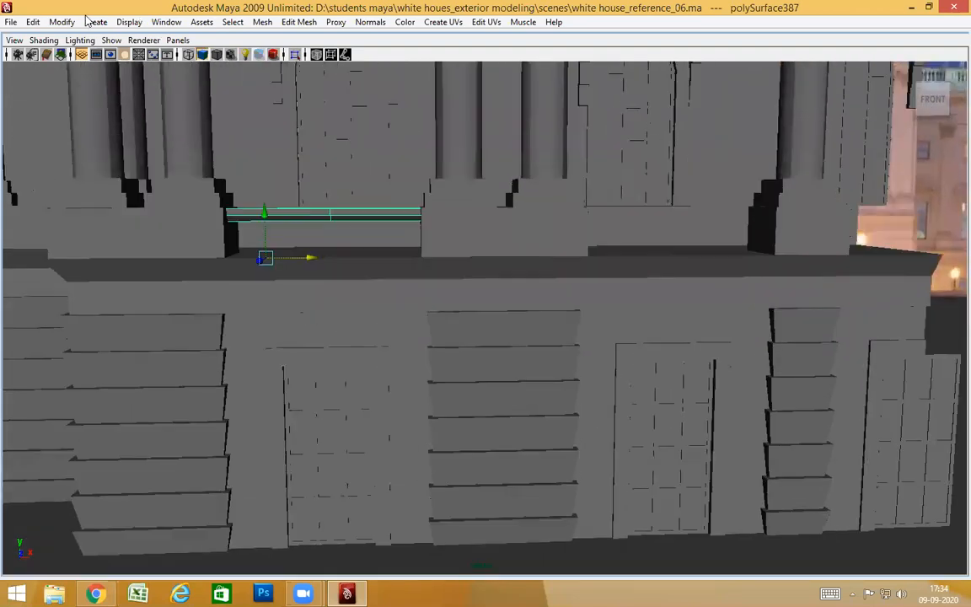
Center the portico rail's pivot and, in the front view's wireframe, align it horizontally with the arched window behind it.
{"action": "left_click", "coordinate": [61, 23]}
{"action": "left_click", "coordinate": [94, 163]}
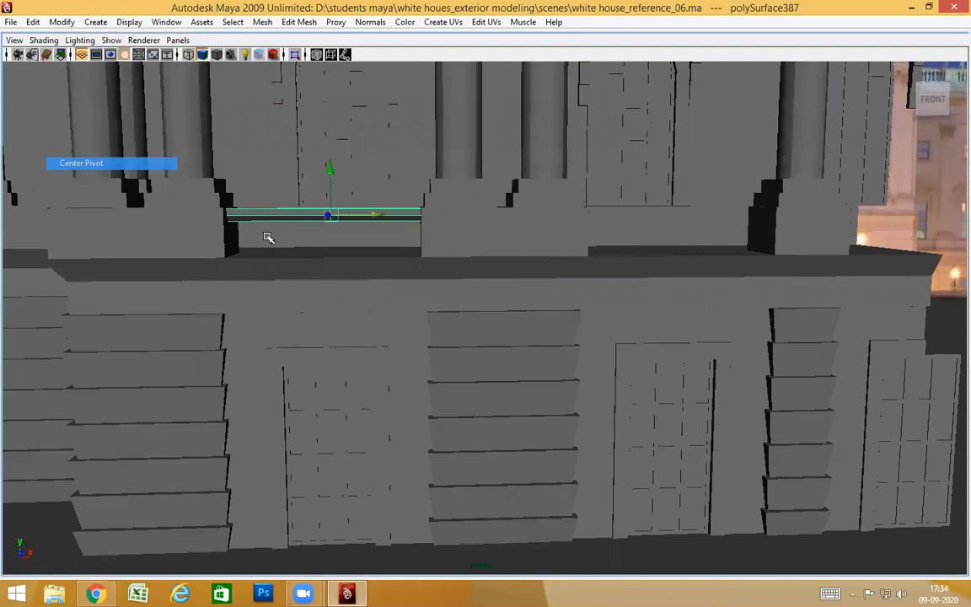
{"action": "key", "text": "space"}
{"action": "left_click_drag", "start_coordinate": [363, 249], "coordinate": [465, 277]}
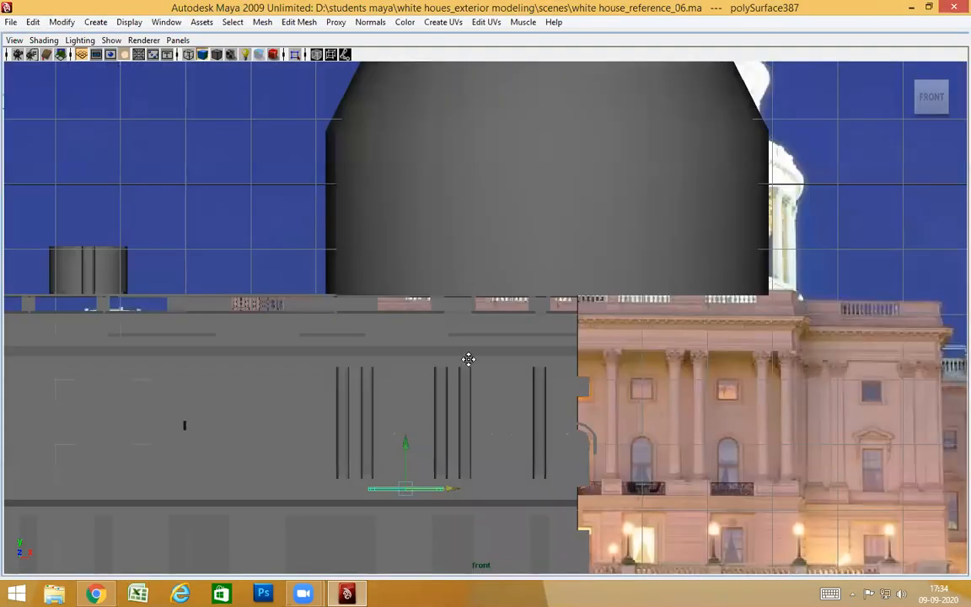
{"action": "middle_click_drag", "start_coordinate": [467, 359], "coordinate": [492, 262], "text": "alt"}
{"action": "right_click_drag", "start_coordinate": [491, 262], "coordinate": [722, 421], "text": "alt"}
{"action": "key", "text": "4"}
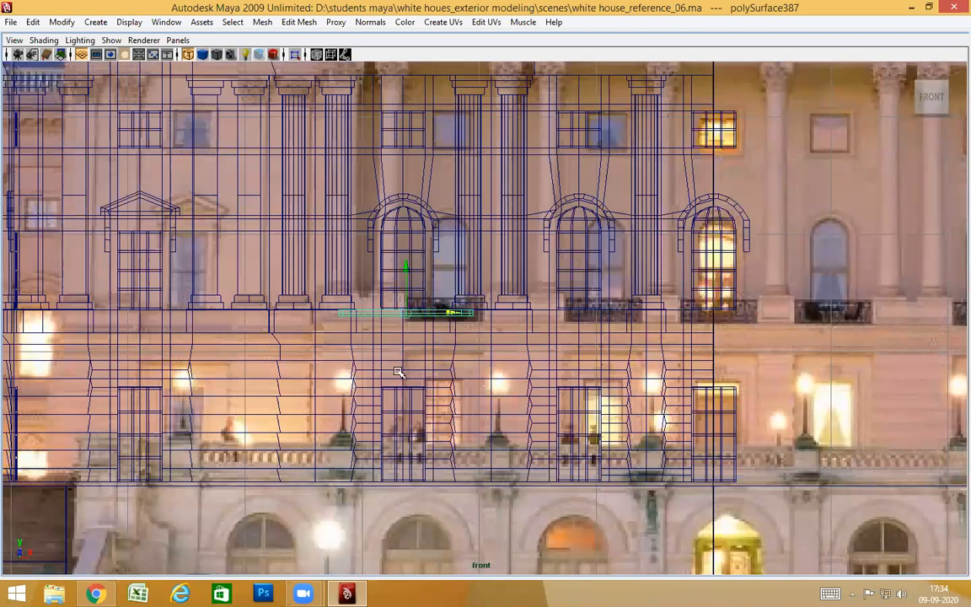
{"action": "middle_click_drag", "start_coordinate": [401, 364], "coordinate": [398, 353]}
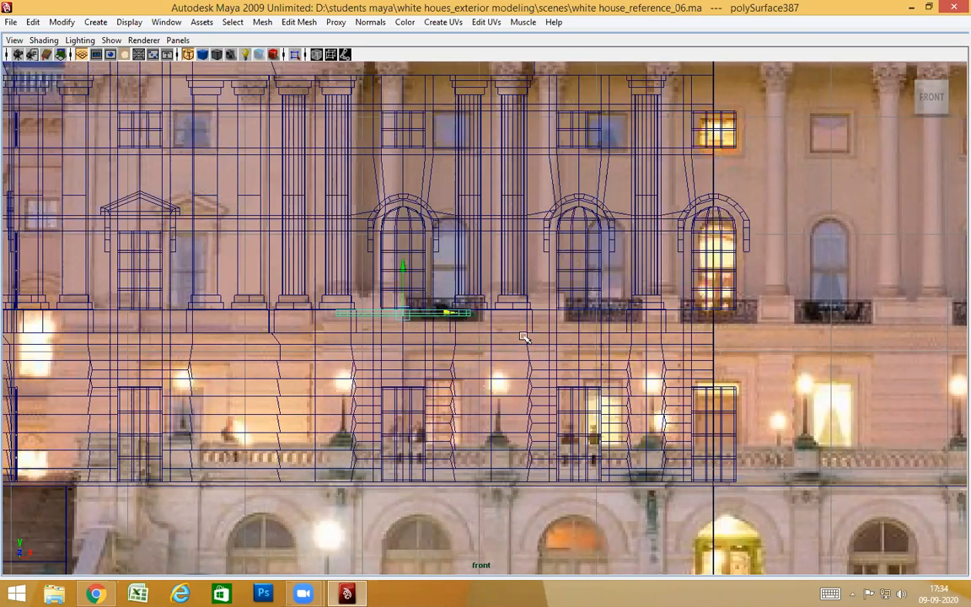
In perspective view, stretch the portico rail's end vertices through the next bay and beyond the last column's pedestal.
{"action": "key", "text": "space"}
{"action": "mouse_move", "coordinate": [525, 337]}
{"action": "left_mouse_down"}
{"action": "mouse_move", "coordinate": [529, 379]}
{"action": "mouse_move", "coordinate": [433, 357]}
{"action": "left_mouse_up"}
{"action": "key", "text": "5"}
{"action": "scroll", "coordinate": [524, 376], "scroll_direction": "down", "scroll_amount": 5}
{"action": "scroll", "coordinate": [433, 356], "scroll_direction": "up", "scroll_amount": 4}
{"action": "middle_click_drag", "start_coordinate": [433, 356], "coordinate": [455, 348], "text": "alt"}
{"action": "scroll", "coordinate": [455, 349], "scroll_direction": "up", "scroll_amount": 1}
{"action": "middle_click_drag", "start_coordinate": [329, 378], "coordinate": [473, 369], "text": "alt"}
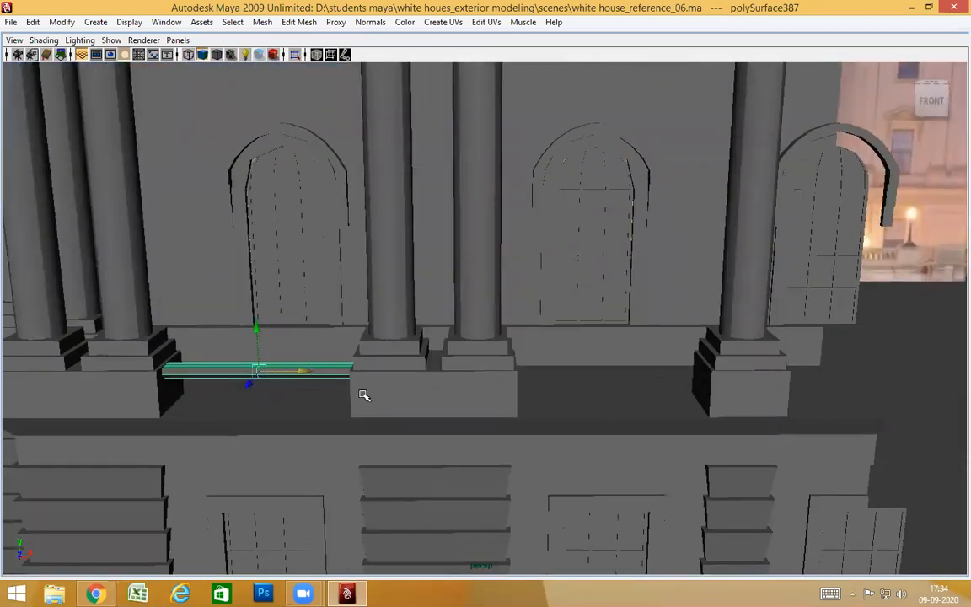
{"action": "left_click_drag", "start_coordinate": [379, 395], "coordinate": [539, 371], "text": "alt"}
{"action": "middle_click_drag", "start_coordinate": [539, 371], "coordinate": [460, 331], "text": "alt"}
{"action": "left_click_drag", "start_coordinate": [544, 346], "coordinate": [404, 347], "text": "alt"}
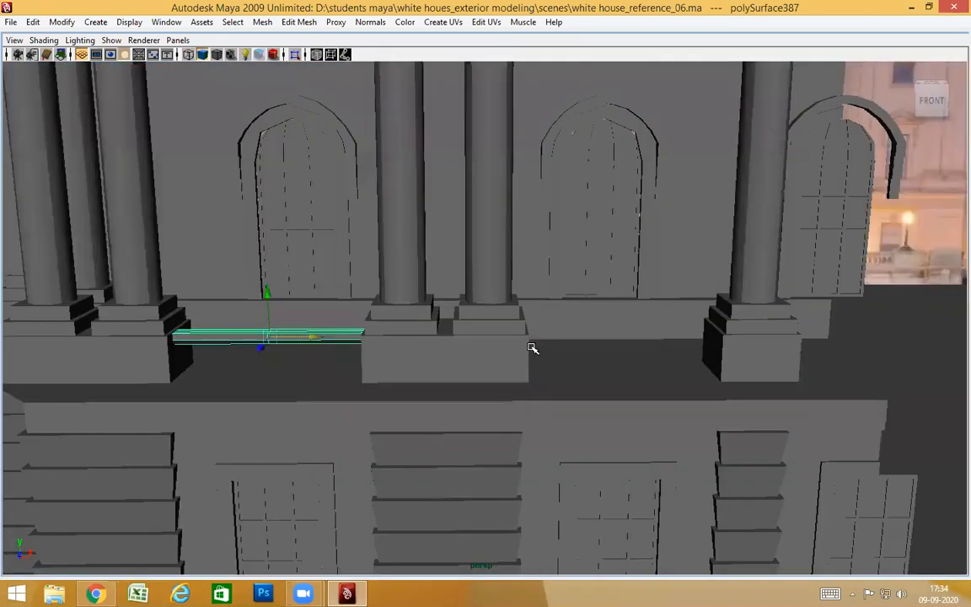
{"action": "right_click_drag", "start_coordinate": [348, 316], "coordinate": [319, 314]}
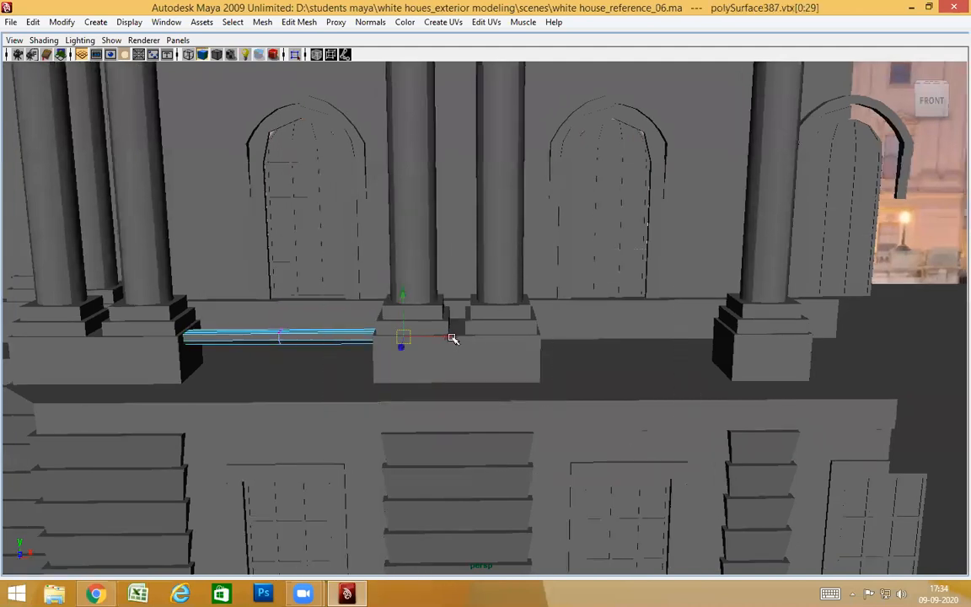
{"action": "left_click_drag", "start_coordinate": [449, 338], "coordinate": [825, 339]}
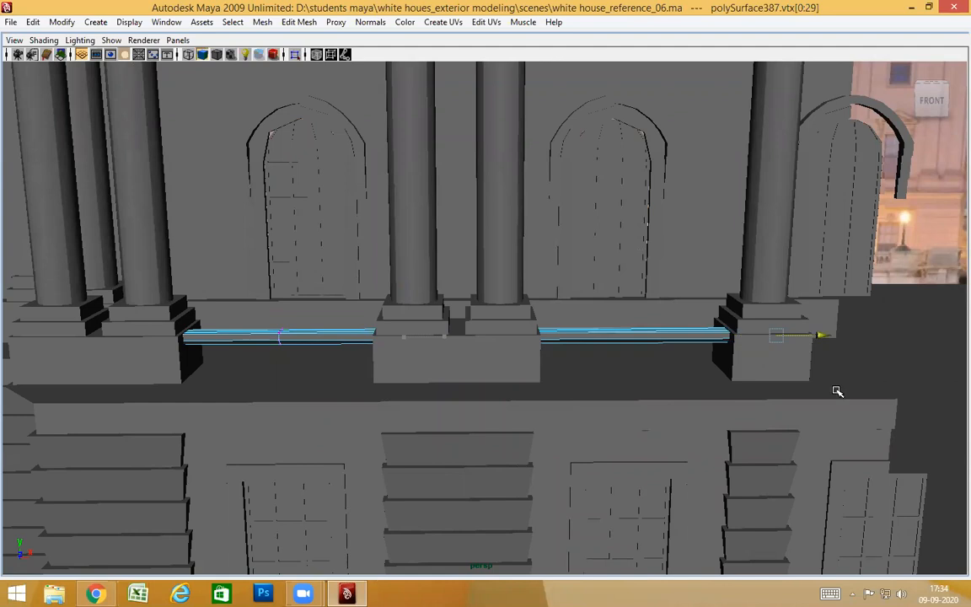
{"action": "middle_click_drag", "start_coordinate": [837, 392], "coordinate": [587, 396], "text": "alt"}
{"action": "left_click_drag", "start_coordinate": [414, 344], "coordinate": [488, 350]}
Move the transform pivot of the selected vertices to the rail's outermost end edge.
{"action": "left_click_drag", "start_coordinate": [509, 417], "coordinate": [540, 416], "text": "alt"}
{"action": "scroll", "coordinate": [758, 429], "scroll_direction": "up", "scroll_amount": 3}
{"action": "middle_click_drag", "start_coordinate": [768, 404], "coordinate": [657, 403], "text": "alt"}
{"action": "scroll", "coordinate": [602, 406], "scroll_direction": "up", "scroll_amount": 5}
{"action": "key", "text": "Insert"}
{"action": "middle_click_drag", "start_coordinate": [483, 285], "coordinate": [483, 278]}
{"action": "key", "text": "Insert"}
{"action": "scroll", "coordinate": [490, 347], "scroll_direction": "down", "scroll_amount": 6}
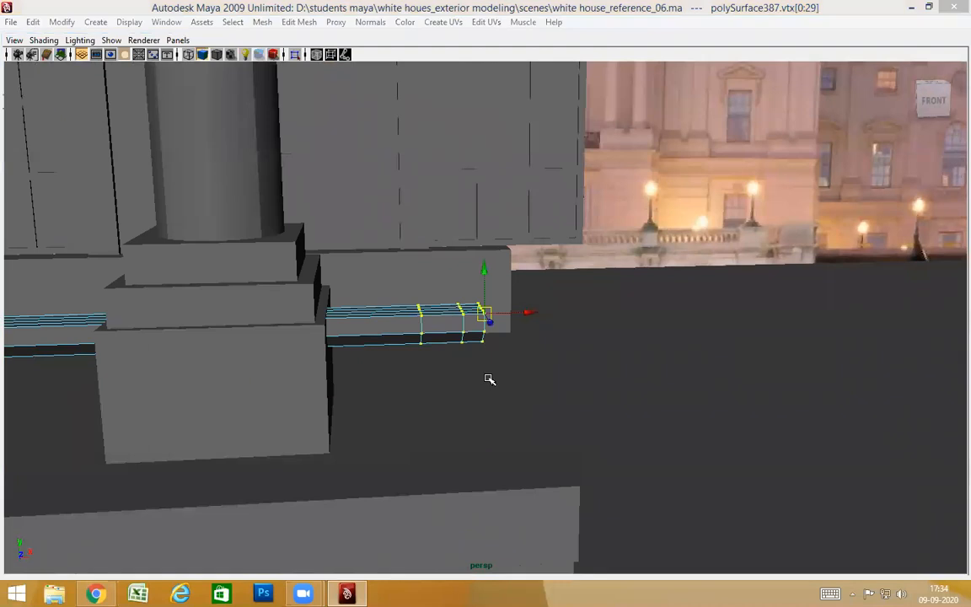
In the front view, snap the rail's end vertices flush with the facade's cut edge at the building's centerline.
{"action": "key", "text": "space"}
{"action": "left_click_drag", "start_coordinate": [487, 329], "coordinate": [489, 378]}
{"action": "middle_click_drag", "start_coordinate": [533, 344], "coordinate": [364, 334], "text": "alt"}
{"action": "scroll", "coordinate": [550, 315], "scroll_direction": "up", "scroll_amount": 3}
{"action": "left_click", "coordinate": [587, 296]}
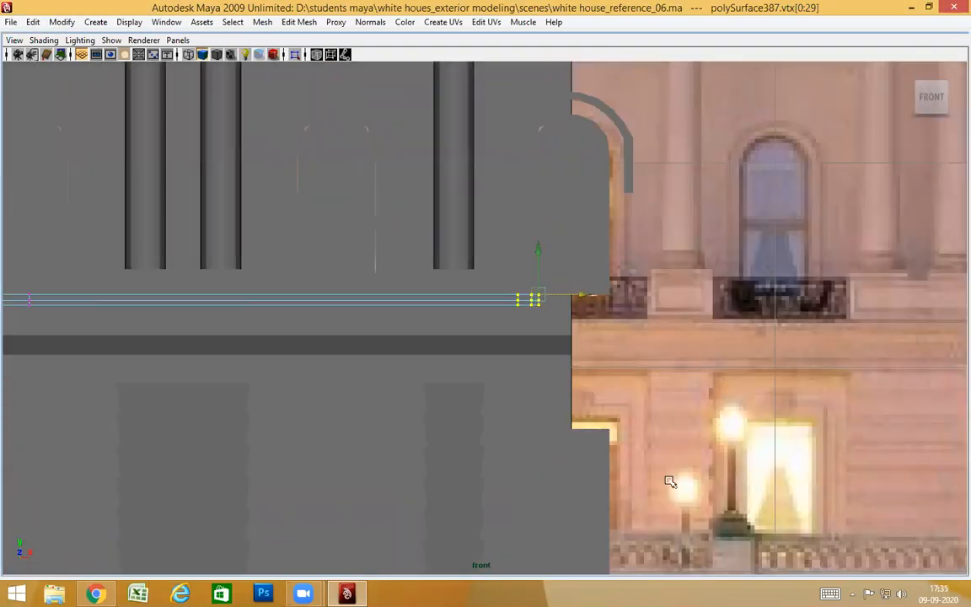
{"action": "middle_click_drag", "start_coordinate": [608, 433], "coordinate": [606, 395]}
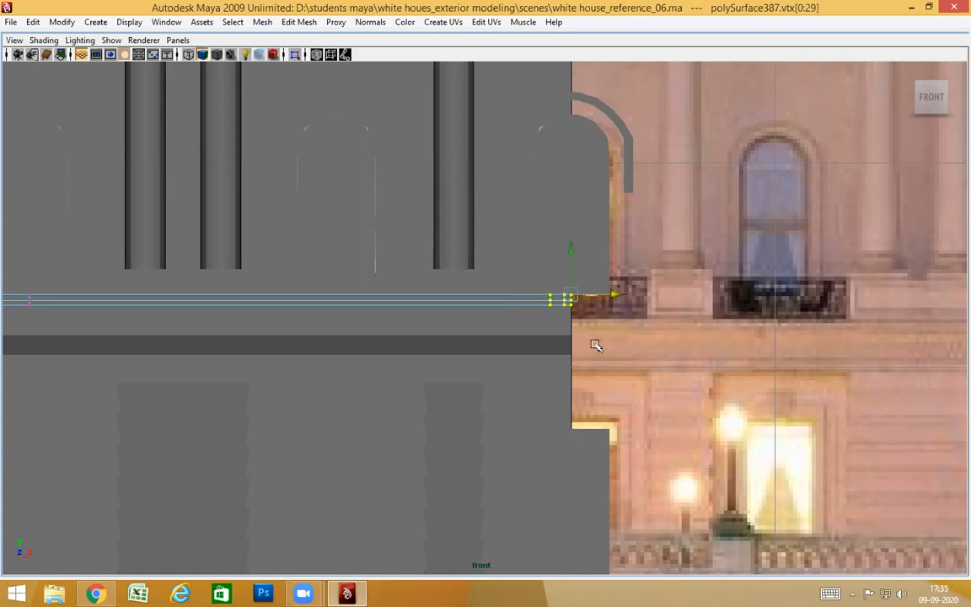
Inspect the extended rail's end in perspective view, return to object mode, and clear the selection.
{"action": "key", "text": "space"}
{"action": "left_click_drag", "start_coordinate": [596, 346], "coordinate": [597, 314]}
{"action": "left_click_drag", "start_coordinate": [617, 433], "coordinate": [544, 406], "text": "alt"}
{"action": "key", "text": "f"}
{"action": "scroll", "coordinate": [612, 425], "scroll_direction": "down", "scroll_amount": 5}
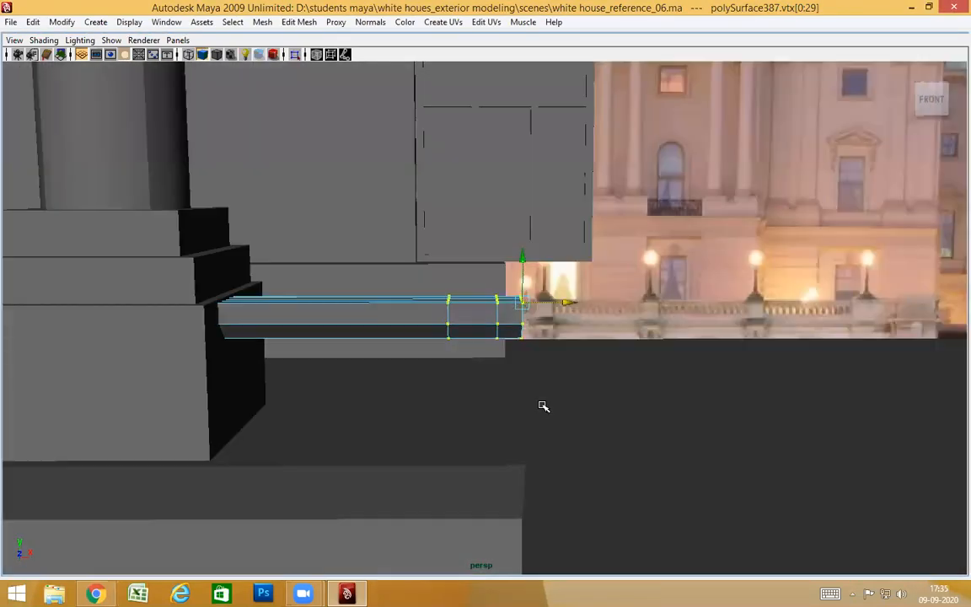
{"action": "scroll", "coordinate": [544, 406], "scroll_direction": "down", "scroll_amount": 4}
{"action": "right_click_drag", "start_coordinate": [431, 313], "coordinate": [458, 287]}
{"action": "scroll", "coordinate": [644, 382], "scroll_direction": "down", "scroll_amount": 2}
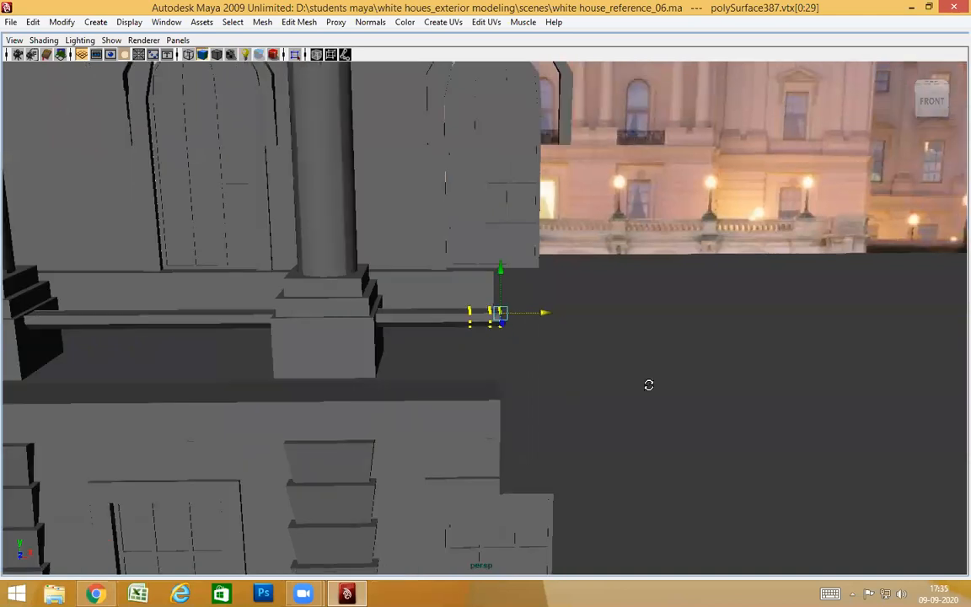
{"action": "left_click_drag", "start_coordinate": [648, 383], "coordinate": [748, 221], "text": "alt"}
{"action": "left_click", "coordinate": [629, 378]}
Examine the portico's new rail from several angles and compare it with the balconies and balustrades in the reference photo.
{"action": "left_click_drag", "start_coordinate": [629, 377], "coordinate": [279, 323], "text": "alt"}
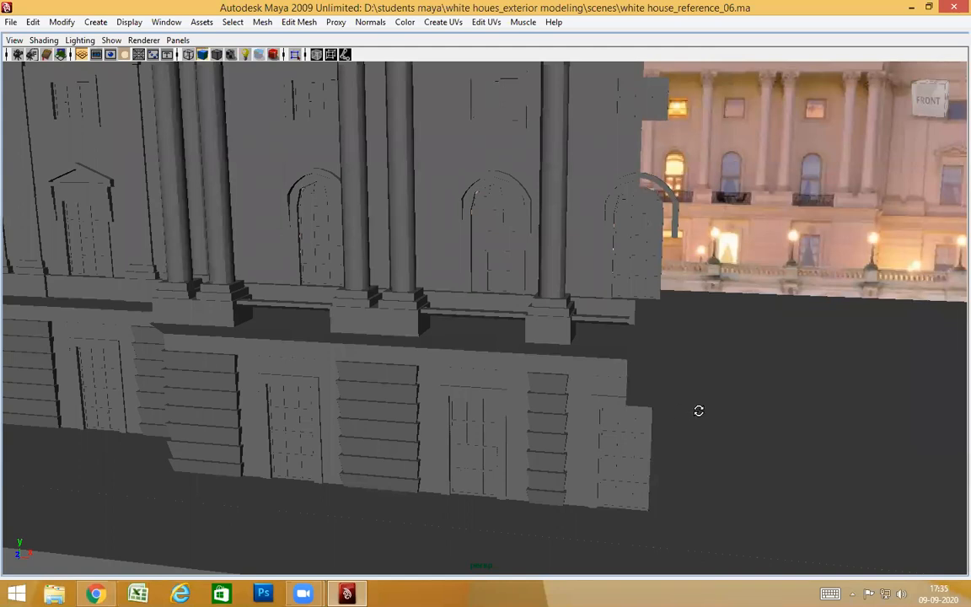
{"action": "left_click_drag", "start_coordinate": [698, 411], "coordinate": [778, 347], "text": "alt"}
{"action": "middle_click_drag", "start_coordinate": [778, 346], "coordinate": [464, 359], "text": "alt"}
{"action": "left_click_drag", "start_coordinate": [462, 360], "coordinate": [493, 337], "text": "alt"}
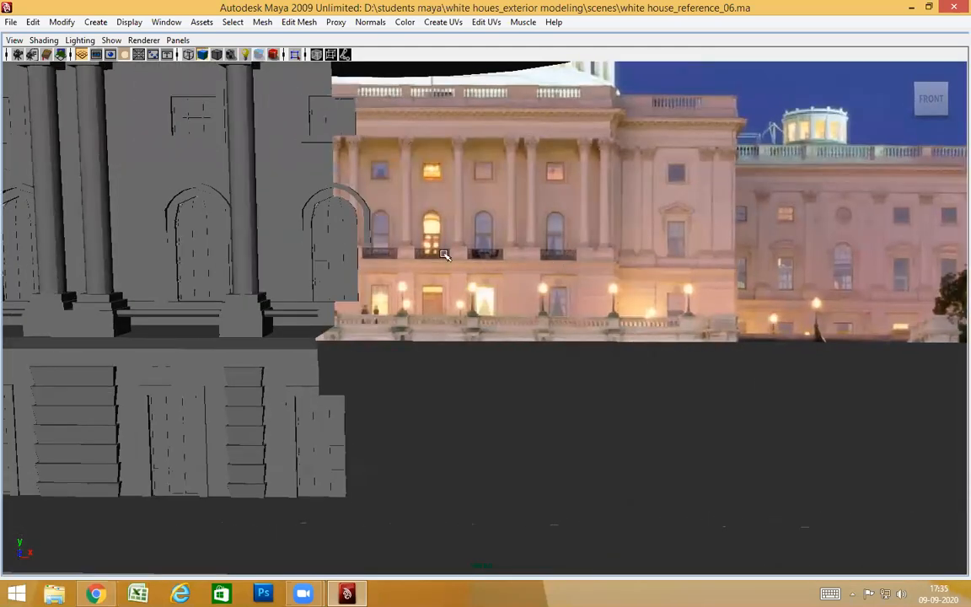
{"action": "middle_click_drag", "start_coordinate": [422, 413], "coordinate": [702, 412], "text": "alt"}
{"action": "left_click_drag", "start_coordinate": [702, 413], "coordinate": [717, 375], "text": "alt"}
{"action": "middle_click_drag", "start_coordinate": [717, 375], "coordinate": [561, 377], "text": "alt"}
{"action": "right_click_drag", "start_coordinate": [560, 377], "coordinate": [712, 392], "text": "alt"}
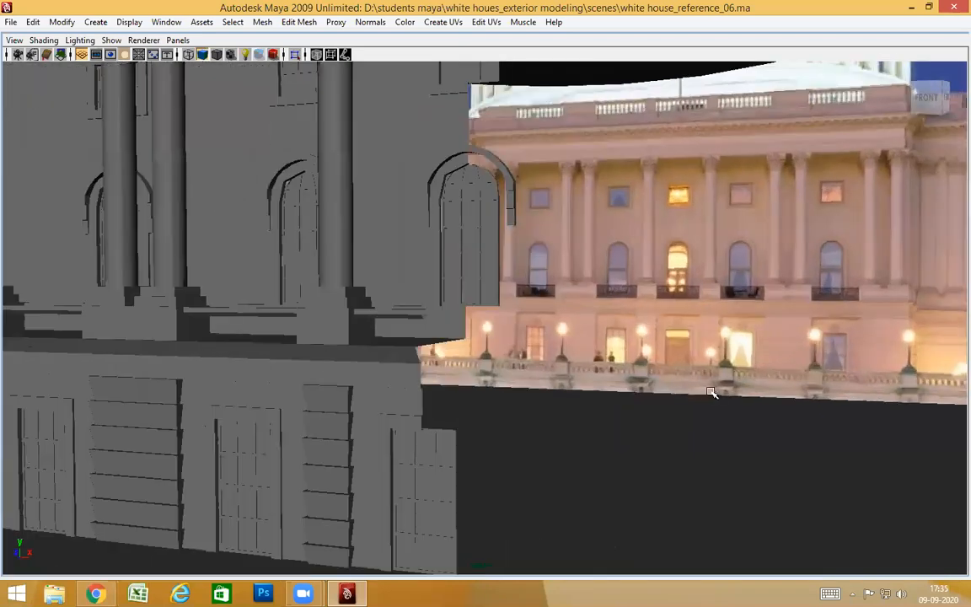
{"action": "right_click_drag", "start_coordinate": [645, 402], "coordinate": [515, 390], "text": "alt"}
{"action": "left_click_drag", "start_coordinate": [531, 382], "coordinate": [553, 398], "text": "alt"}
{"action": "middle_click_drag", "start_coordinate": [804, 360], "coordinate": [367, 360], "text": "alt"}
{"action": "left_click_drag", "start_coordinate": [484, 377], "coordinate": [537, 377], "text": "alt"}
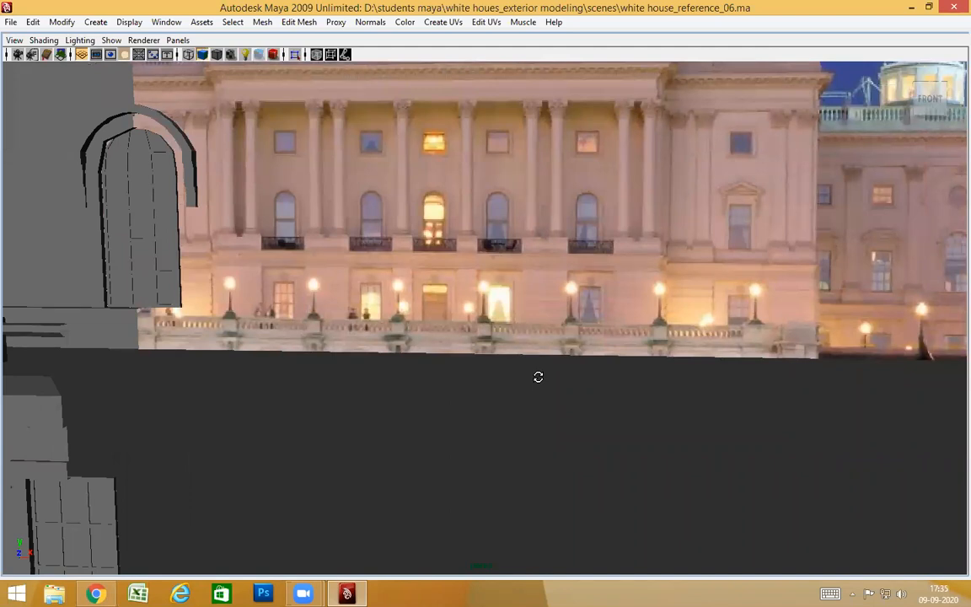
{"action": "middle_click_drag", "start_coordinate": [395, 408], "coordinate": [577, 398], "text": "alt"}
{"action": "left_click_drag", "start_coordinate": [578, 399], "coordinate": [818, 270], "text": "alt"}
{"action": "left_click_drag", "start_coordinate": [680, 333], "coordinate": [590, 336], "text": "alt"}
{"action": "middle_click_drag", "start_coordinate": [590, 335], "coordinate": [519, 399], "text": "alt"}
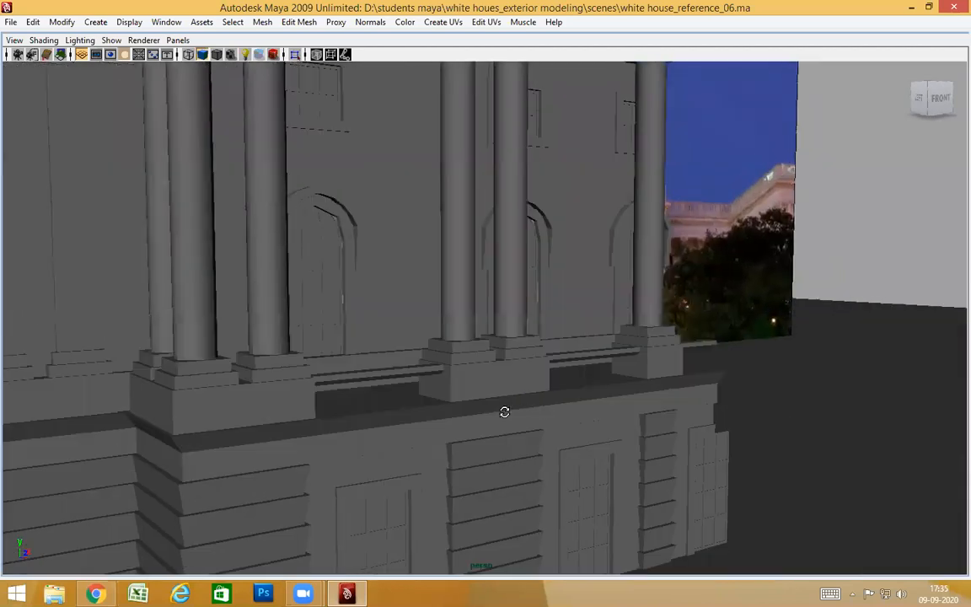
{"action": "left_click_drag", "start_coordinate": [505, 411], "coordinate": [439, 413], "text": "alt"}
{"action": "middle_click_drag", "start_coordinate": [529, 372], "coordinate": [370, 408], "text": "alt"}
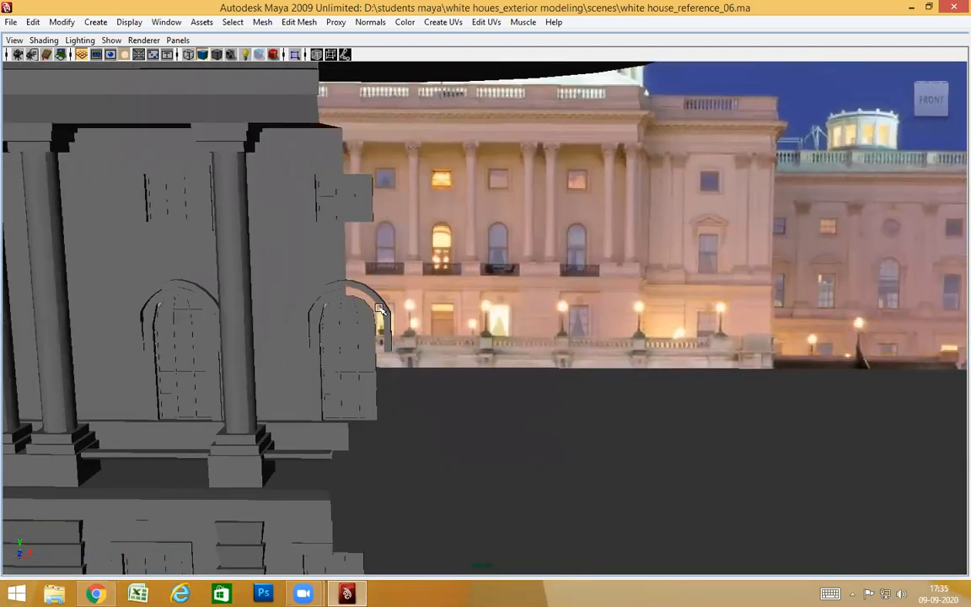
{"action": "middle_click_drag", "start_coordinate": [342, 278], "coordinate": [403, 291], "text": "alt"}
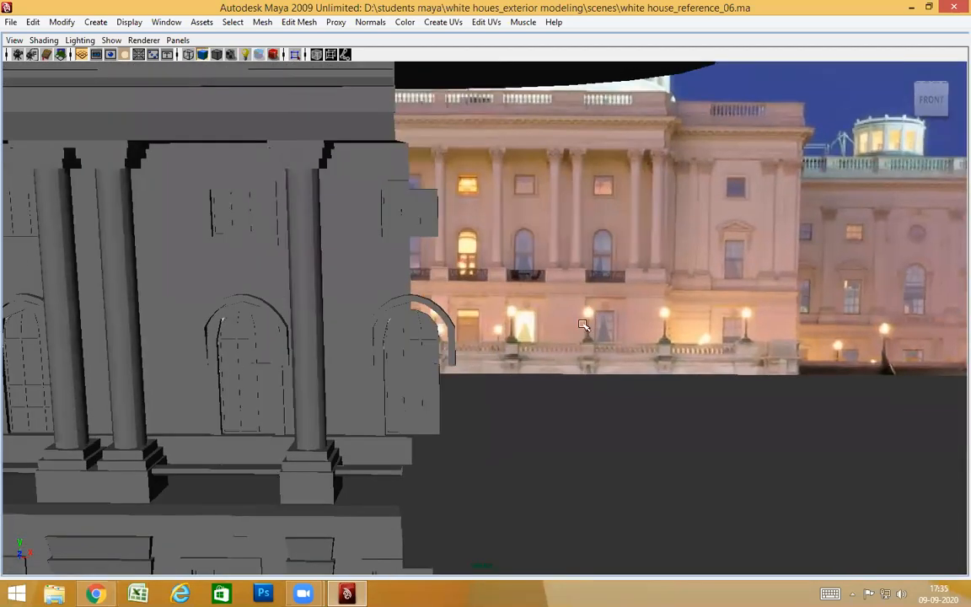
{"action": "mouse_move", "coordinate": [396, 331]}
{"action": "middle_mouse_down", "text": "alt"}
{"action": "mouse_move", "coordinate": [401, 304]}
{"action": "mouse_move", "coordinate": [364, 321]}
{"action": "mouse_move", "coordinate": [467, 304]}
{"action": "mouse_move", "coordinate": [410, 347]}
{"action": "middle_mouse_up", "text": "alt"}
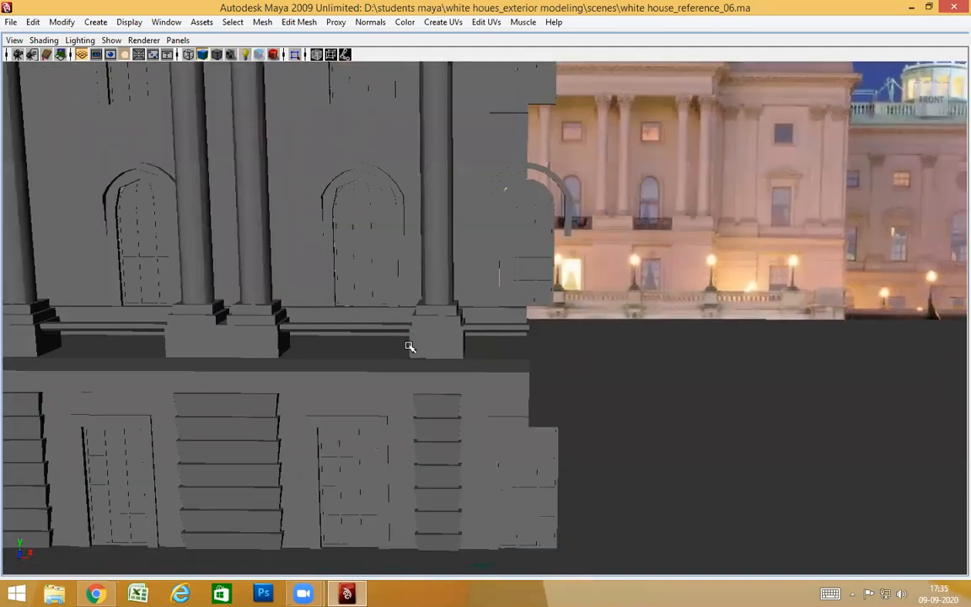
Examine the portico's lower facade beside the reference photo and the dentil course along the neighbouring wing's cornice.
{"action": "middle_click_drag", "start_coordinate": [590, 411], "coordinate": [502, 386], "text": "alt"}
{"action": "left_click_drag", "start_coordinate": [440, 436], "coordinate": [402, 440], "text": "alt"}
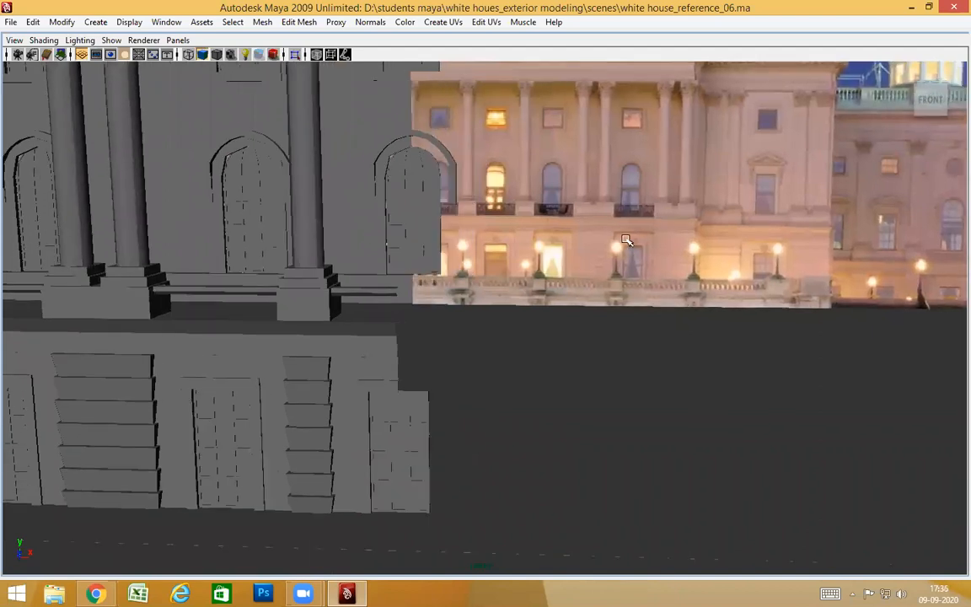
{"action": "middle_click_drag", "start_coordinate": [508, 325], "coordinate": [524, 320], "text": "alt"}
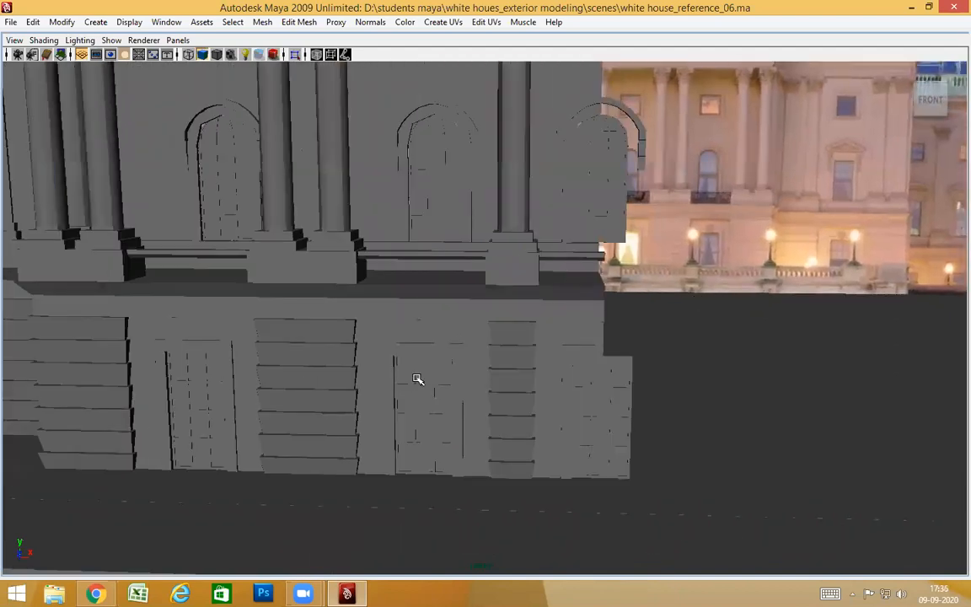
{"action": "scroll", "coordinate": [418, 379], "scroll_direction": "down", "scroll_amount": 5}
{"action": "scroll", "coordinate": [515, 377], "scroll_direction": "up", "scroll_amount": 3}
{"action": "left_click_drag", "start_coordinate": [417, 376], "coordinate": [488, 239], "text": "alt"}
{"action": "scroll", "coordinate": [377, 355], "scroll_direction": "up", "scroll_amount": 3}
{"action": "scroll", "coordinate": [377, 354], "scroll_direction": "down", "scroll_amount": 5}
{"action": "middle_click_drag", "start_coordinate": [488, 239], "coordinate": [457, 381], "text": "alt"}
{"action": "left_click_drag", "start_coordinate": [505, 379], "coordinate": [407, 306], "text": "alt"}
{"action": "scroll", "coordinate": [407, 306], "scroll_direction": "up", "scroll_amount": 5}
{"action": "middle_click_drag", "start_coordinate": [407, 306], "coordinate": [466, 362], "text": "alt"}
{"action": "scroll", "coordinate": [466, 362], "scroll_direction": "down", "scroll_amount": 5}
{"action": "left_click_drag", "start_coordinate": [533, 367], "coordinate": [341, 386], "text": "alt"}
{"action": "middle_click_drag", "start_coordinate": [341, 386], "coordinate": [618, 410], "text": "alt"}
{"action": "scroll", "coordinate": [518, 411], "scroll_direction": "up", "scroll_amount": 5}
{"action": "left_click_drag", "start_coordinate": [618, 410], "coordinate": [423, 350], "text": "alt"}
{"action": "scroll", "coordinate": [615, 398], "scroll_direction": "down", "scroll_amount": 5}
{"action": "scroll", "coordinate": [425, 335], "scroll_direction": "up", "scroll_amount": 3}
Select the three dentil blocks nearest the wing's front corner and examine their spacing head-on.
{"action": "left_click", "coordinate": [325, 295]}
{"action": "left_click", "coordinate": [368, 288], "text": "shift"}
{"action": "left_click", "coordinate": [402, 282], "text": "shift"}
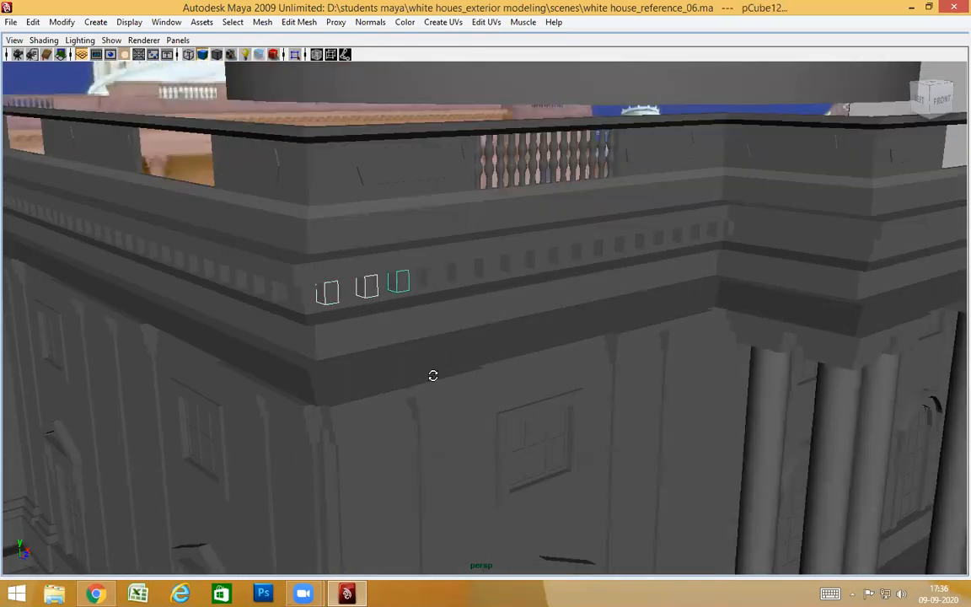
{"action": "left_click_drag", "start_coordinate": [433, 375], "coordinate": [413, 378], "text": "alt"}
{"action": "left_click_drag", "start_coordinate": [498, 403], "coordinate": [459, 419], "text": "alt"}
{"action": "key", "text": "f"}
{"action": "mouse_move", "coordinate": [451, 431]}
{"action": "right_mouse_down", "text": "alt"}
{"action": "mouse_move", "coordinate": [457, 485]}
{"action": "mouse_move", "coordinate": [359, 409]}
{"action": "mouse_move", "coordinate": [451, 422]}
{"action": "right_mouse_up", "text": "alt"}
{"action": "left_click_drag", "start_coordinate": [451, 422], "coordinate": [579, 386], "text": "alt"}
{"action": "right_click_drag", "start_coordinate": [579, 386], "coordinate": [581, 351], "text": "alt"}
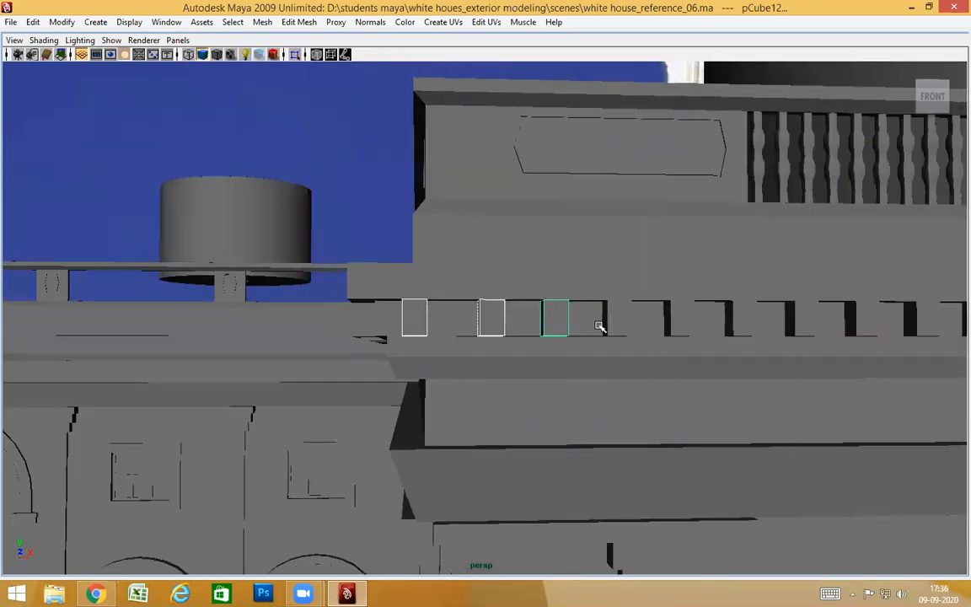
Center the pivot of the dentil block nearest the wing's corner and shift it horizontally toward its neighbour.
{"action": "left_click", "coordinate": [602, 325]}
{"action": "left_click", "coordinate": [431, 327]}
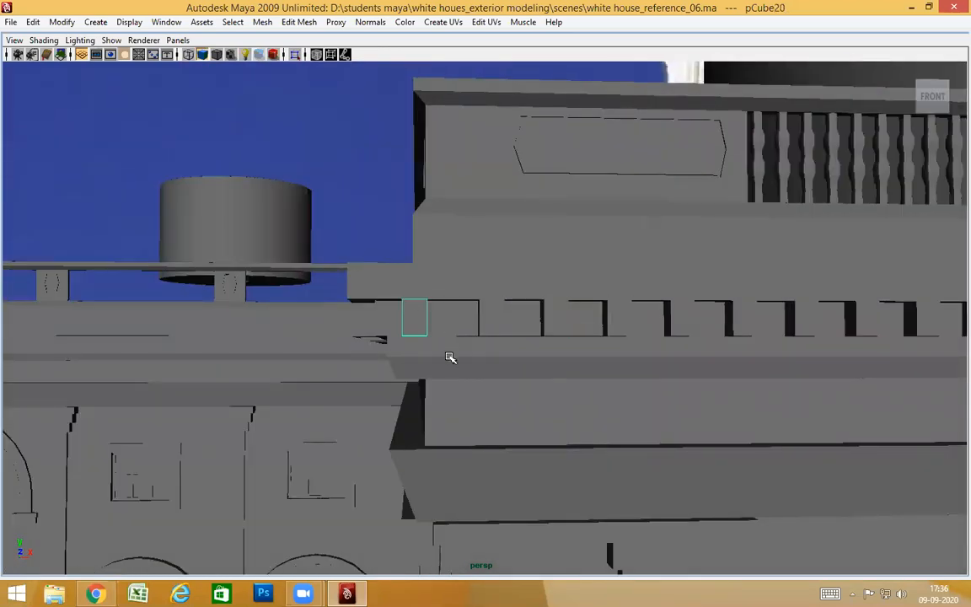
{"action": "left_click", "coordinate": [62, 22]}
{"action": "left_click", "coordinate": [105, 163]}
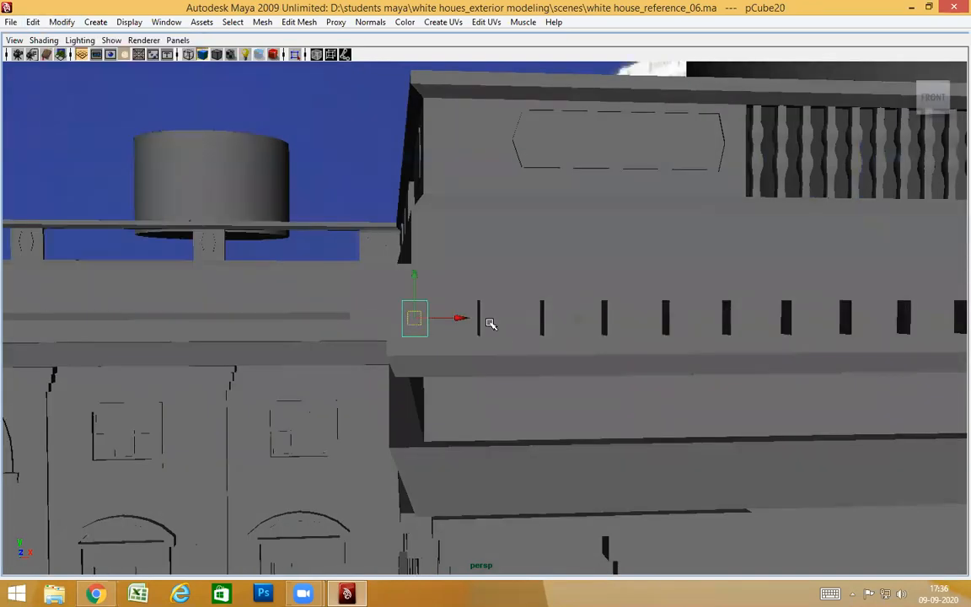
{"action": "left_click_drag", "start_coordinate": [455, 318], "coordinate": [467, 321]}
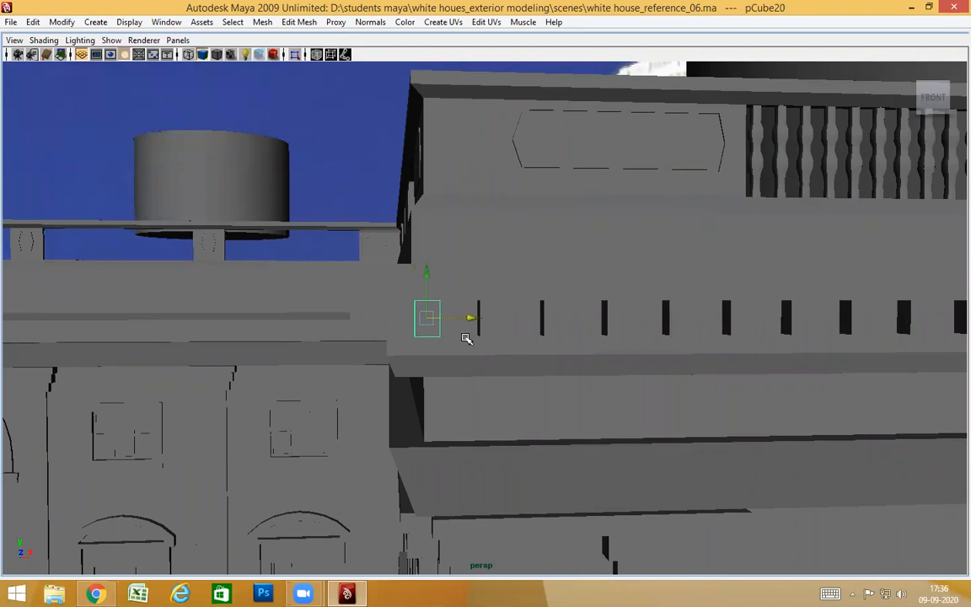
In the front wireframe view, fine-tune the corner dentil block's horizontal position to even out the spacing.
{"action": "key", "text": "space"}
{"action": "key", "text": "space"}
{"action": "right_click_drag", "start_coordinate": [398, 330], "coordinate": [448, 344], "text": "alt"}
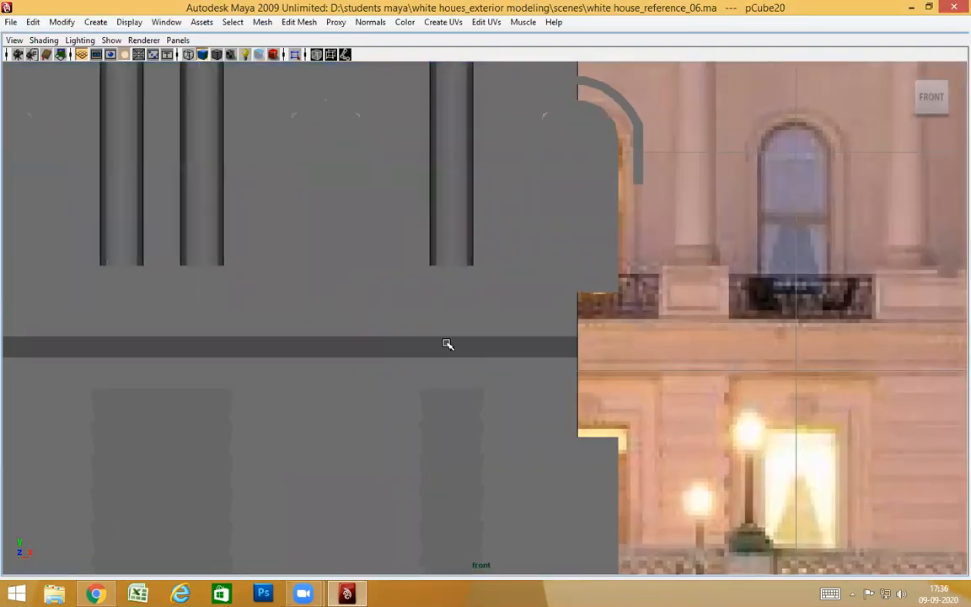
{"action": "key", "text": "f"}
{"action": "key", "text": "4"}
{"action": "middle_click_drag", "start_coordinate": [592, 336], "coordinate": [526, 339], "text": "alt"}
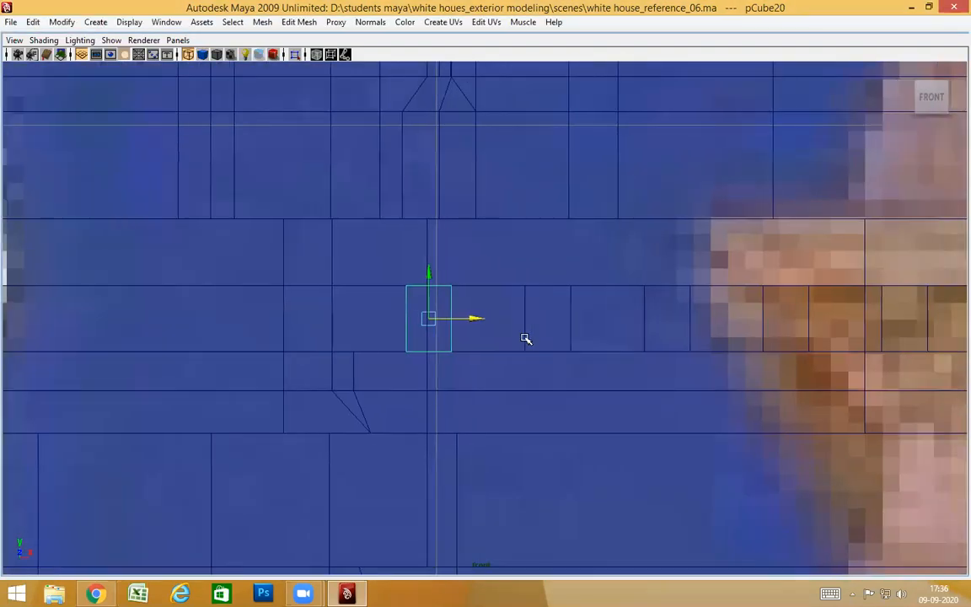
{"action": "left_click_drag", "start_coordinate": [477, 319], "coordinate": [497, 308]}
{"action": "key", "text": "space"}
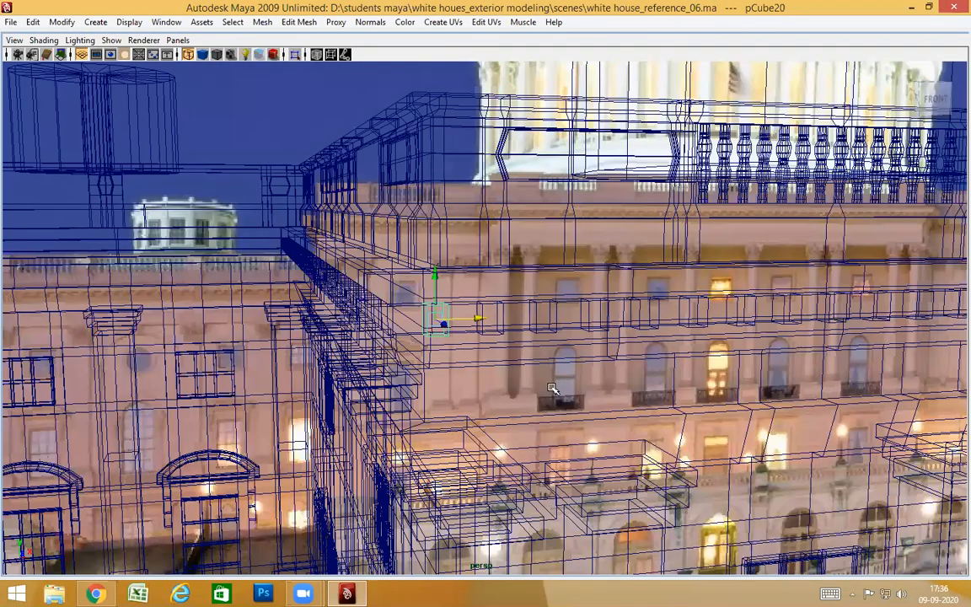
Return to shaded display and select the row of dentil blocks along the wing's front cornice up to the portico.
{"action": "key", "text": "5"}
{"action": "left_click", "coordinate": [491, 318]}
{"action": "left_click", "coordinate": [544, 317], "text": "shift"}
{"action": "left_click", "coordinate": [596, 316], "text": "shift"}
{"action": "left_click", "coordinate": [645, 314], "text": "shift"}
{"action": "left_click_drag", "start_coordinate": [659, 378], "coordinate": [522, 323], "text": "alt"}
{"action": "left_click", "coordinate": [501, 318], "text": "shift"}
{"action": "left_click", "coordinate": [549, 319], "text": "shift"}
{"action": "left_click", "coordinate": [595, 318], "text": "shift"}
{"action": "left_click", "coordinate": [633, 318], "text": "shift"}
{"action": "left_click", "coordinate": [678, 317], "text": "shift"}
{"action": "left_click_drag", "start_coordinate": [718, 412], "coordinate": [717, 355], "text": "alt"}
{"action": "left_click", "coordinate": [705, 331], "text": "shift"}
{"action": "left_click", "coordinate": [743, 332], "text": "shift"}
{"action": "left_click", "coordinate": [778, 333], "text": "shift"}
{"action": "left_click", "coordinate": [814, 333], "text": "shift"}
{"action": "left_click", "coordinate": [850, 334], "text": "shift"}
{"action": "left_click", "coordinate": [909, 335], "text": "shift"}
{"action": "left_click_drag", "start_coordinate": [910, 346], "coordinate": [834, 327], "text": "alt"}
{"action": "left_click_drag", "start_coordinate": [461, 393], "coordinate": [733, 421], "text": "alt"}
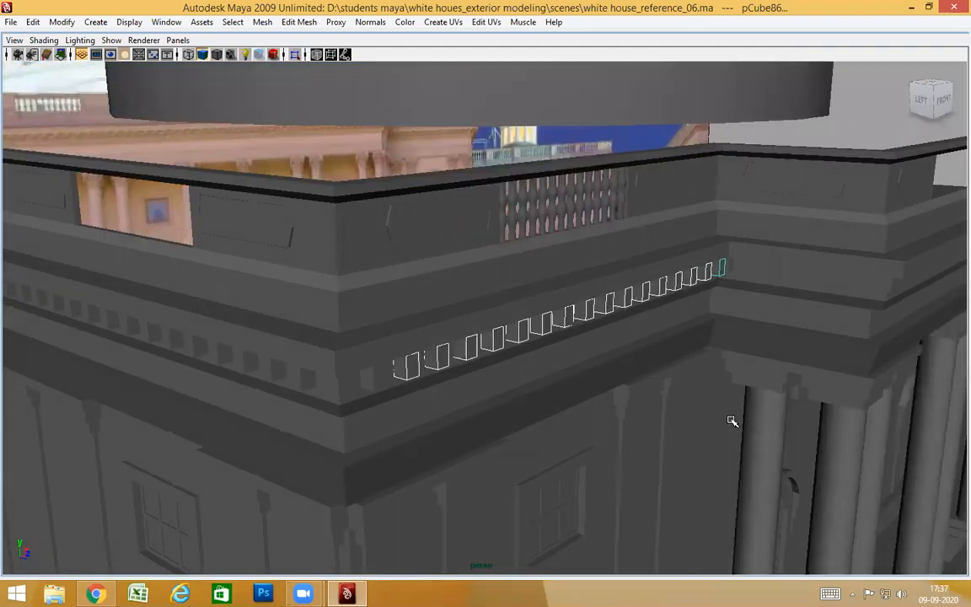
Try to move the selected dentil row forward off the cornice, undo the move, and clear the selection.
{"action": "left_click", "coordinate": [61, 22]}
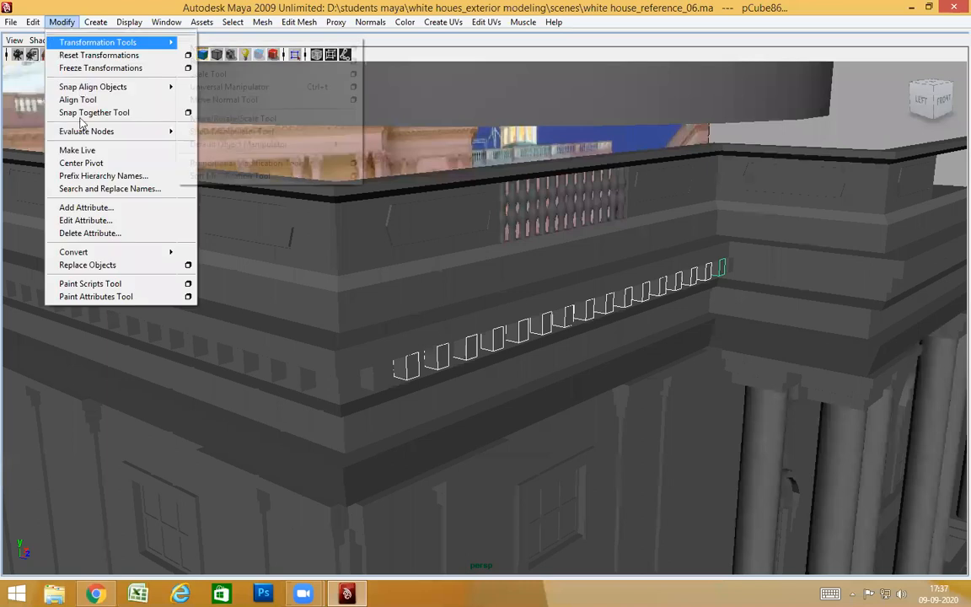
{"action": "left_click", "coordinate": [81, 162]}
{"action": "left_click_drag", "start_coordinate": [599, 362], "coordinate": [601, 356], "text": "alt"}
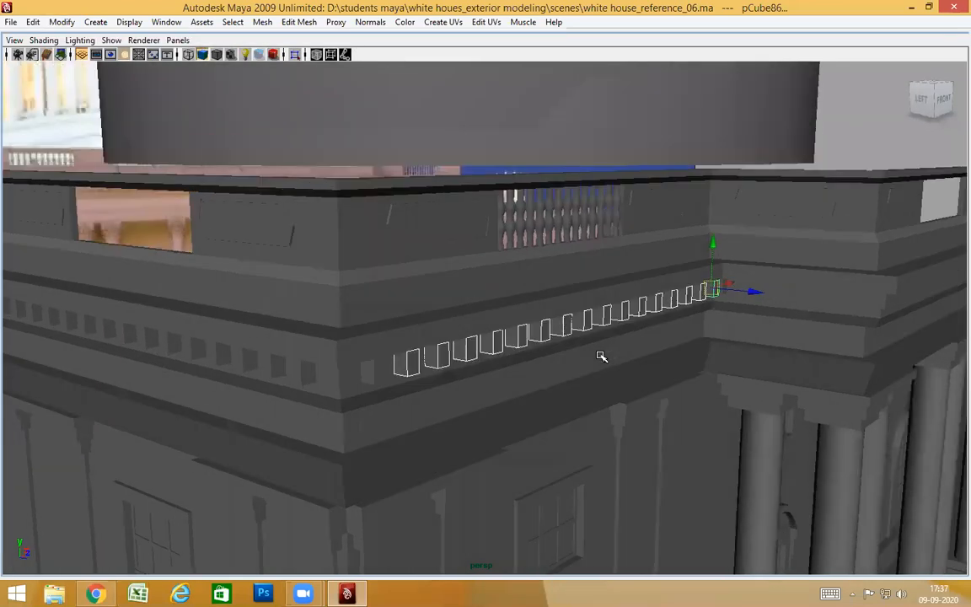
{"action": "left_click_drag", "start_coordinate": [619, 356], "coordinate": [873, 270], "text": "alt"}
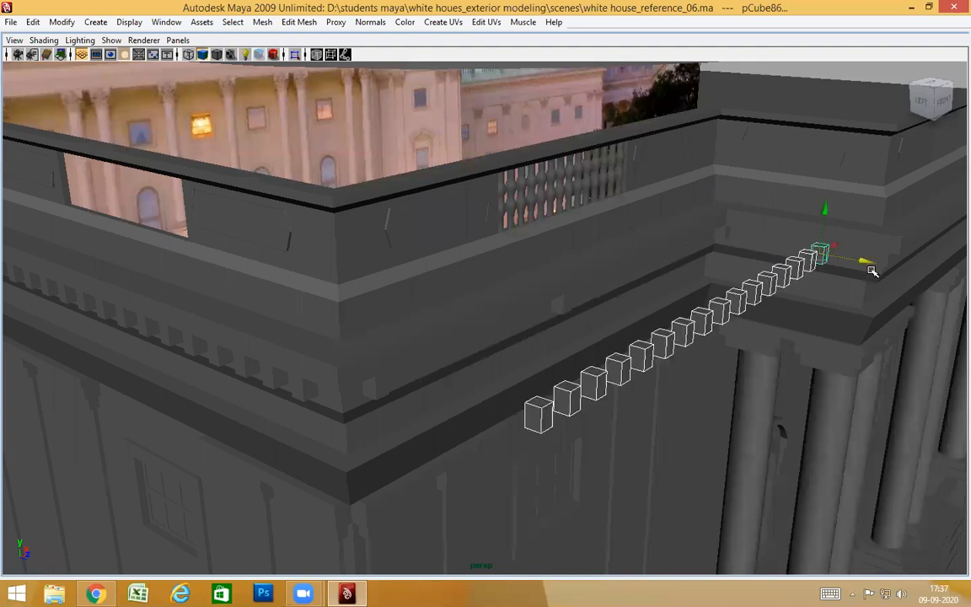
{"action": "key", "text": "ctrl+z"}
{"action": "left_click_drag", "start_coordinate": [730, 345], "coordinate": [638, 348], "text": "alt"}
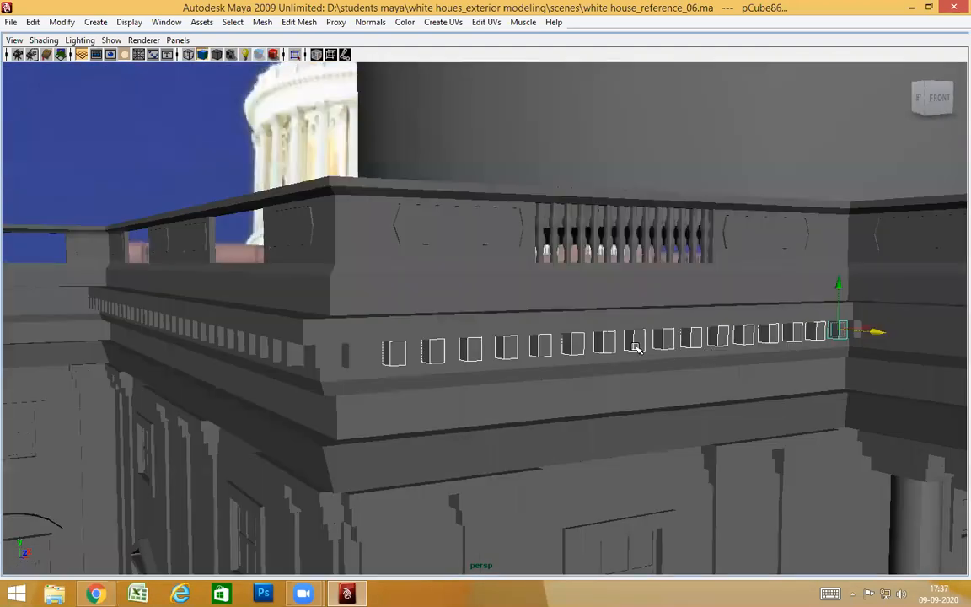
{"action": "left_click", "coordinate": [630, 341]}
{"action": "left_click", "coordinate": [606, 342]}
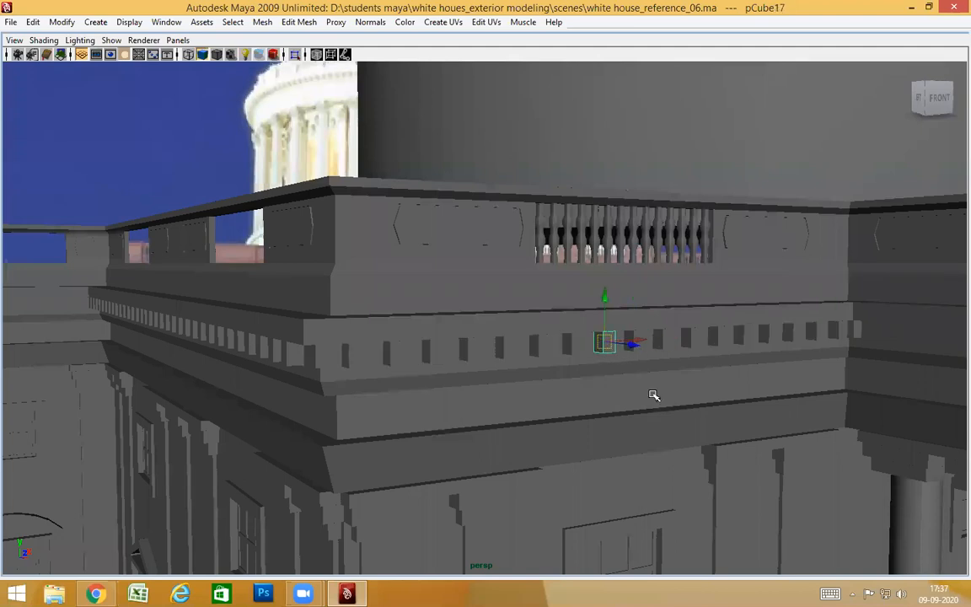
{"action": "left_click", "coordinate": [654, 396]}
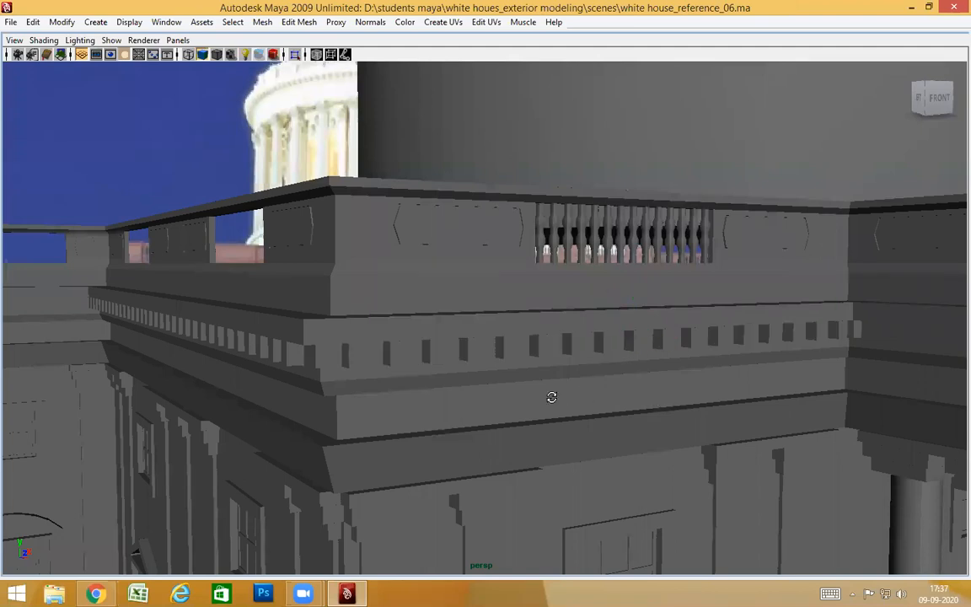
Reselect the sixteen dentil blocks along the wing's front cornice, leaving out the ones at both ends.
{"action": "left_click_drag", "start_coordinate": [550, 396], "coordinate": [407, 358], "text": "alt"}
{"action": "left_click", "coordinate": [390, 350]}
{"action": "left_click", "coordinate": [435, 351], "text": "shift"}
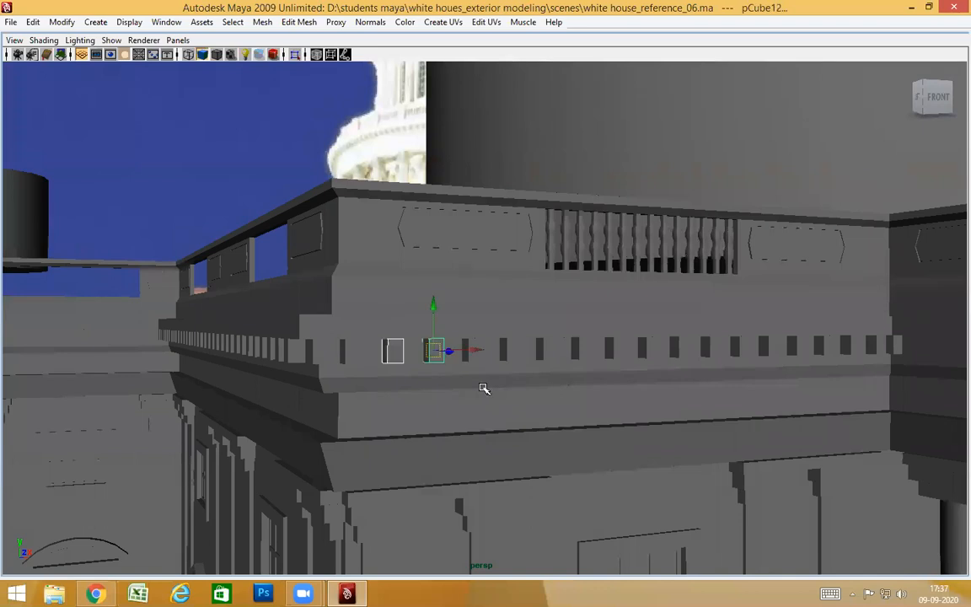
{"action": "right_click_drag", "start_coordinate": [482, 388], "coordinate": [565, 401], "text": "alt"}
{"action": "left_click_drag", "start_coordinate": [565, 401], "coordinate": [471, 369], "text": "alt"}
{"action": "key", "text": "shift+d"}
{"action": "key", "text": "shift+d"}
{"action": "key", "text": "shift+d"}
{"action": "key", "text": "shift+d"}
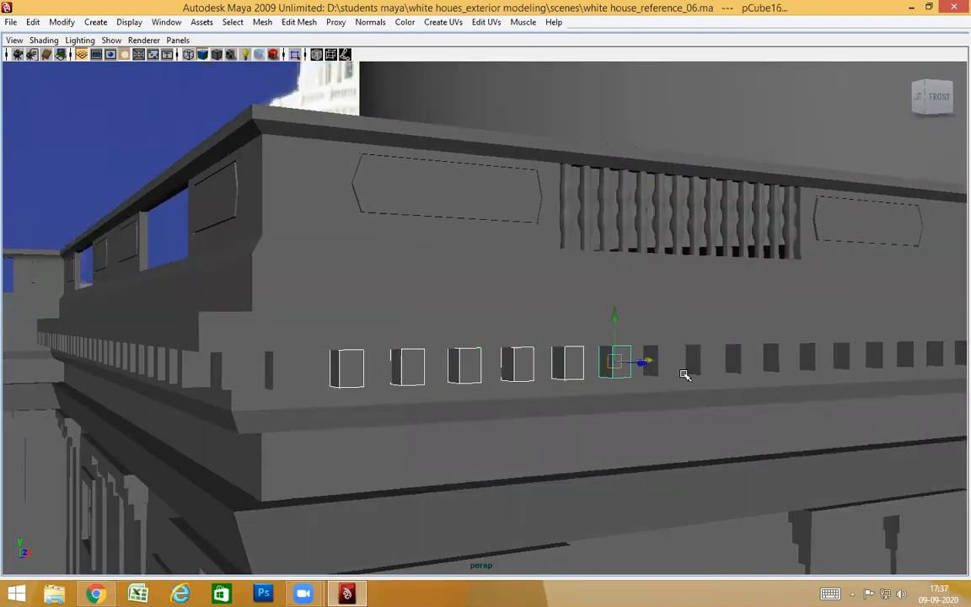
{"action": "key", "text": "shift+d"}
{"action": "key", "text": "shift+d"}
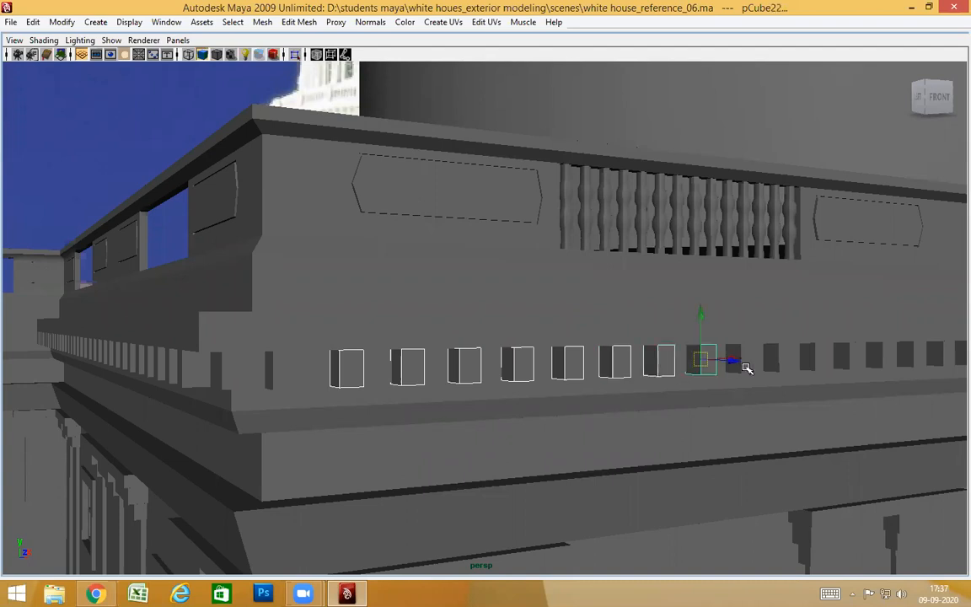
{"action": "key", "text": "shift+d"}
{"action": "middle_click_drag", "start_coordinate": [763, 386], "coordinate": [668, 413], "text": "alt"}
{"action": "scroll", "coordinate": [668, 413], "scroll_direction": "up", "scroll_amount": 3}
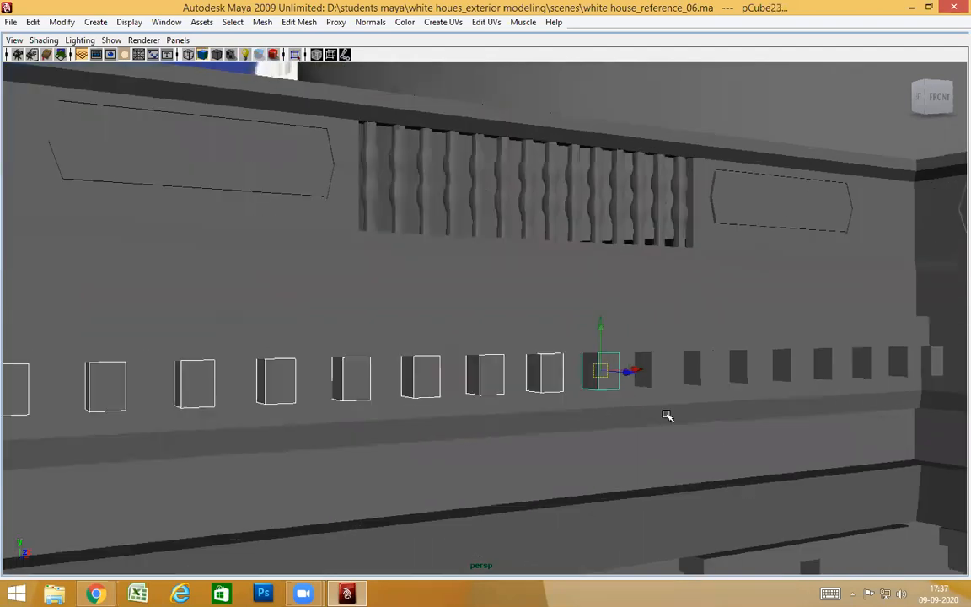
{"action": "key", "text": "shift+d"}
{"action": "key", "text": "shift+d"}
{"action": "key", "text": "shift+d"}
{"action": "key", "text": "shift+d"}
{"action": "key", "text": "shift+d"}
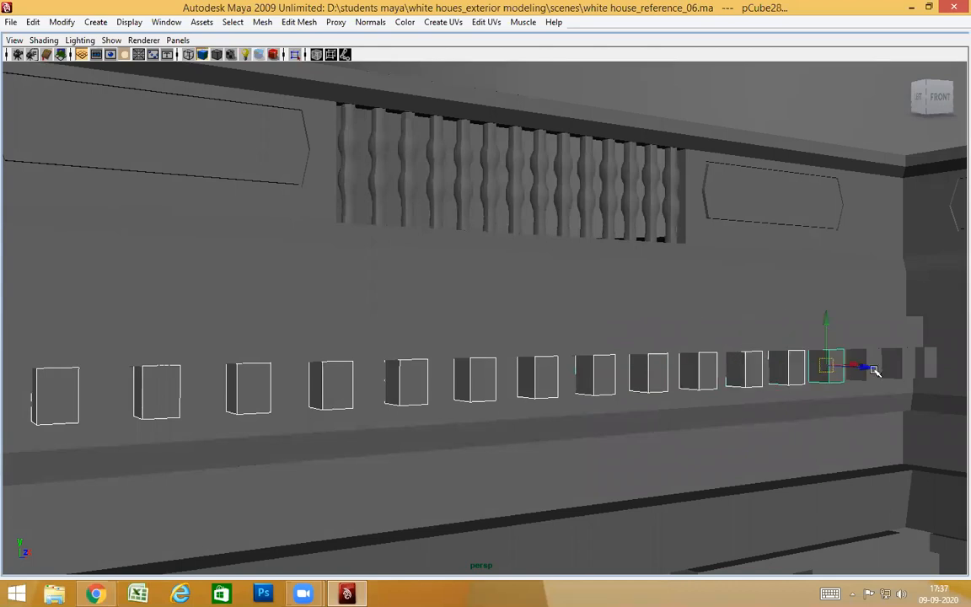
{"action": "key", "text": "shift+d"}
{"action": "left_click", "coordinate": [908, 376], "text": "shift"}
{"action": "left_click_drag", "start_coordinate": [902, 444], "coordinate": [731, 447], "text": "alt"}
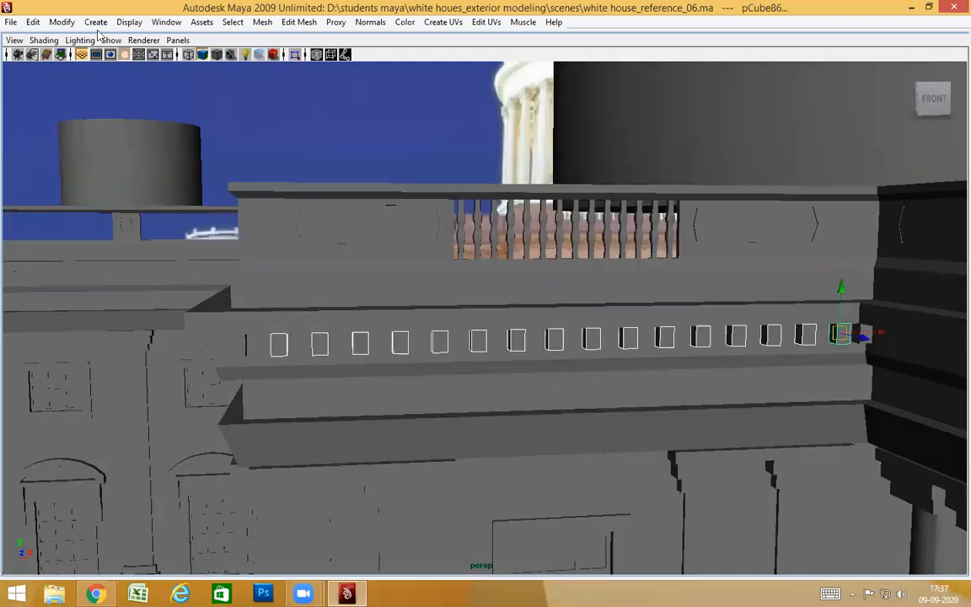
Duplicate the selected row of dentil blocks and center the pivots of the copies.
{"action": "left_click", "coordinate": [61, 22]}
{"action": "left_click", "coordinate": [89, 156]}
{"action": "left_click_drag", "start_coordinate": [496, 331], "coordinate": [669, 310], "text": "alt"}
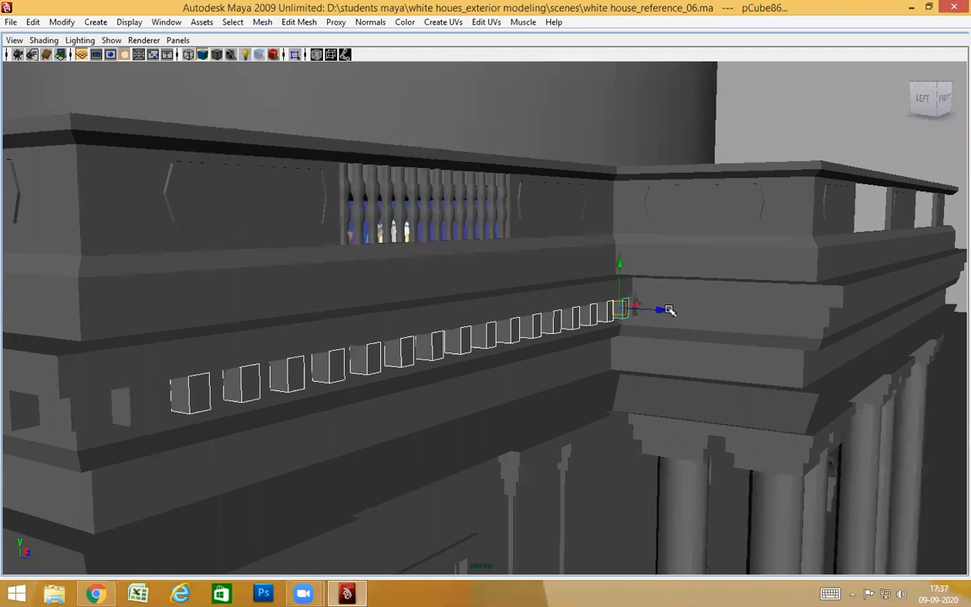
{"action": "left_click_drag", "start_coordinate": [798, 325], "coordinate": [541, 351], "text": "alt"}
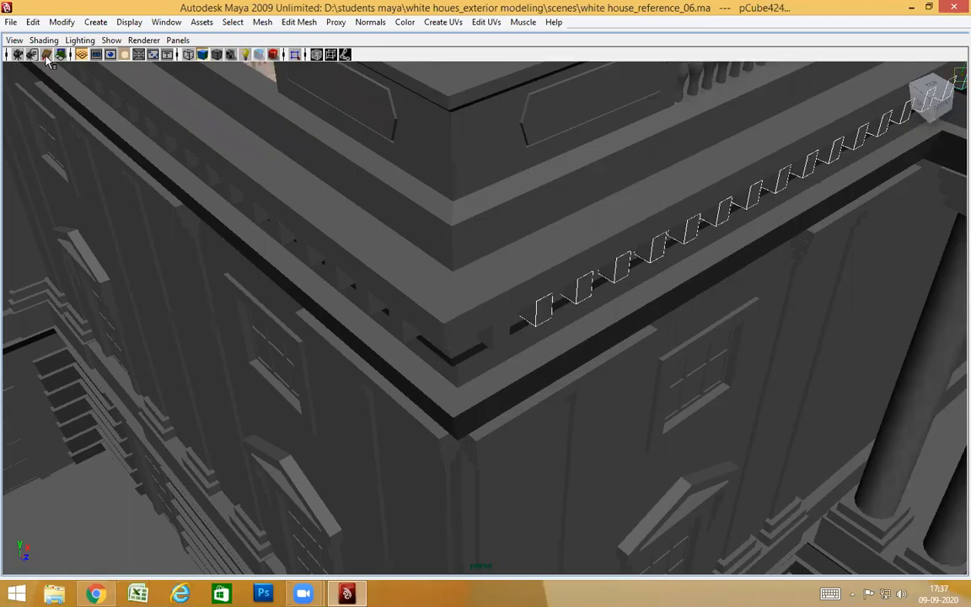
{"action": "left_click", "coordinate": [62, 22]}
{"action": "left_click", "coordinate": [88, 162]}
{"action": "left_click", "coordinate": [33, 22]}
{"action": "mouse_move", "coordinate": [102, 176]}
Snap the duplicated dentil row's pivot to the outer corner of the wing's cornice.
{"action": "left_click_drag", "start_coordinate": [690, 394], "coordinate": [483, 369], "text": "alt"}
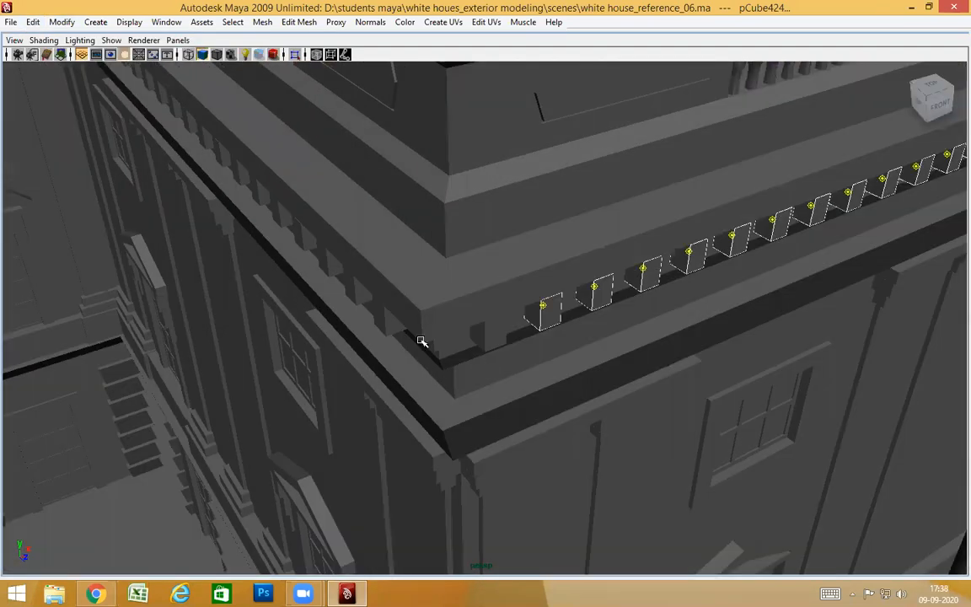
{"action": "middle_click", "coordinate": [421, 309]}
{"action": "scroll", "coordinate": [421, 307], "scroll_direction": "up", "scroll_amount": 2}
{"action": "key", "text": "Insert"}
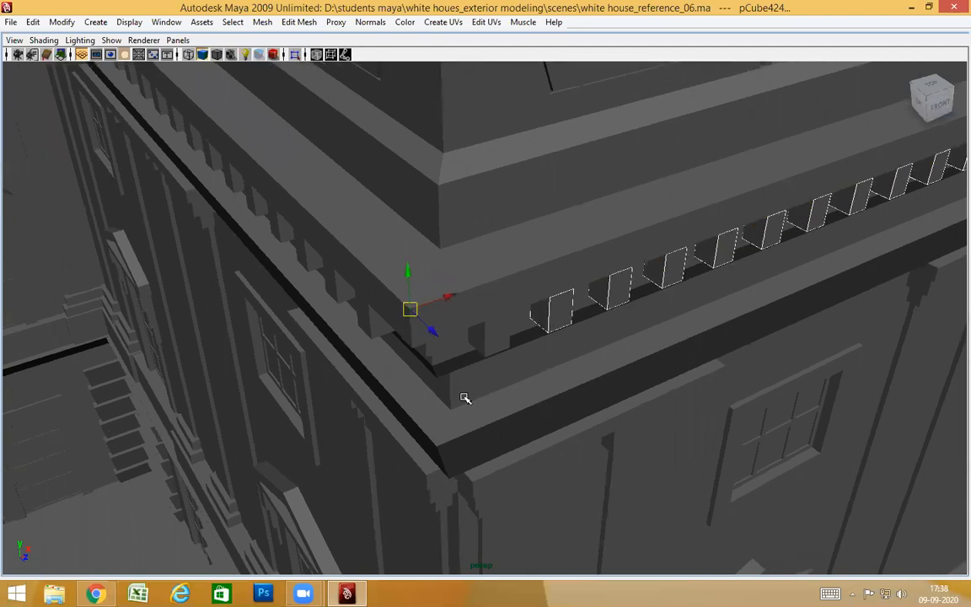
Snap the duplicated dentil row to the matching corner of the projecting portico's cornice.
{"action": "scroll", "coordinate": [577, 392], "scroll_direction": "down", "scroll_amount": 8}
{"action": "middle_click_drag", "start_coordinate": [644, 347], "coordinate": [604, 354], "text": "alt"}
{"action": "scroll", "coordinate": [613, 354], "scroll_direction": "down", "scroll_amount": 2}
{"action": "scroll", "coordinate": [499, 346], "scroll_direction": "up", "scroll_amount": 3}
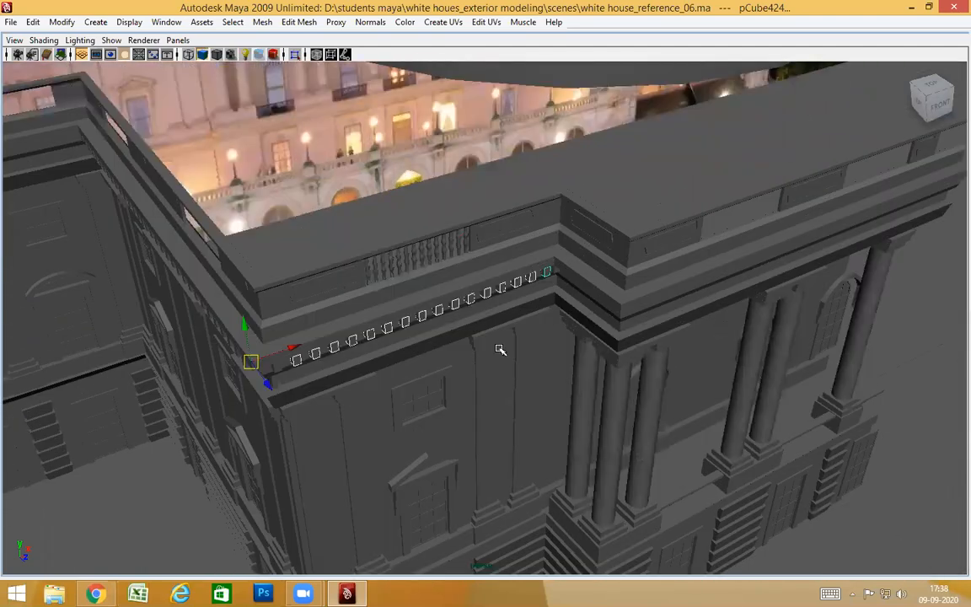
{"action": "scroll", "coordinate": [608, 365], "scroll_direction": "up", "scroll_amount": 3}
{"action": "scroll", "coordinate": [607, 368], "scroll_direction": "up", "scroll_amount": 2}
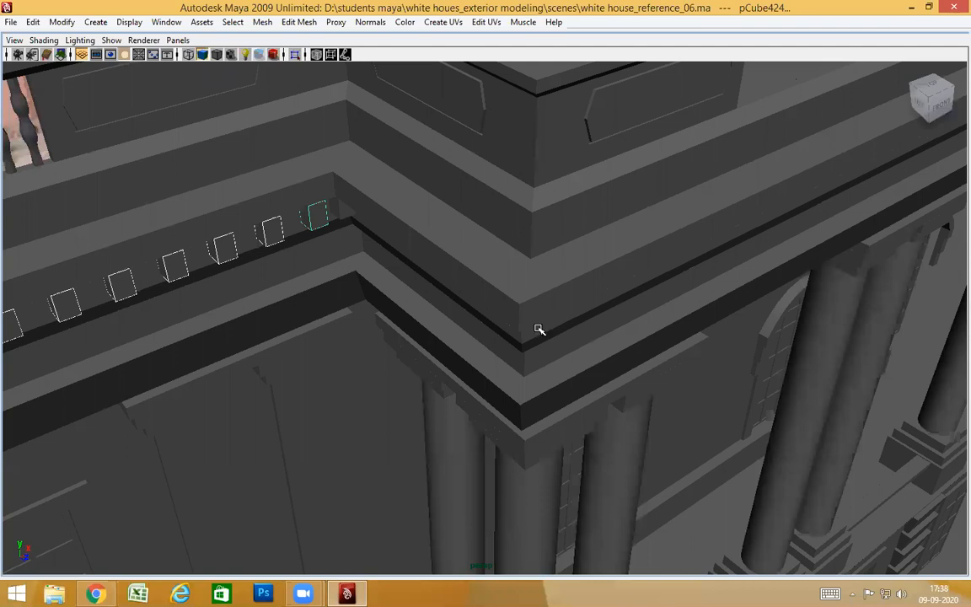
{"action": "middle_click", "coordinate": [521, 299]}
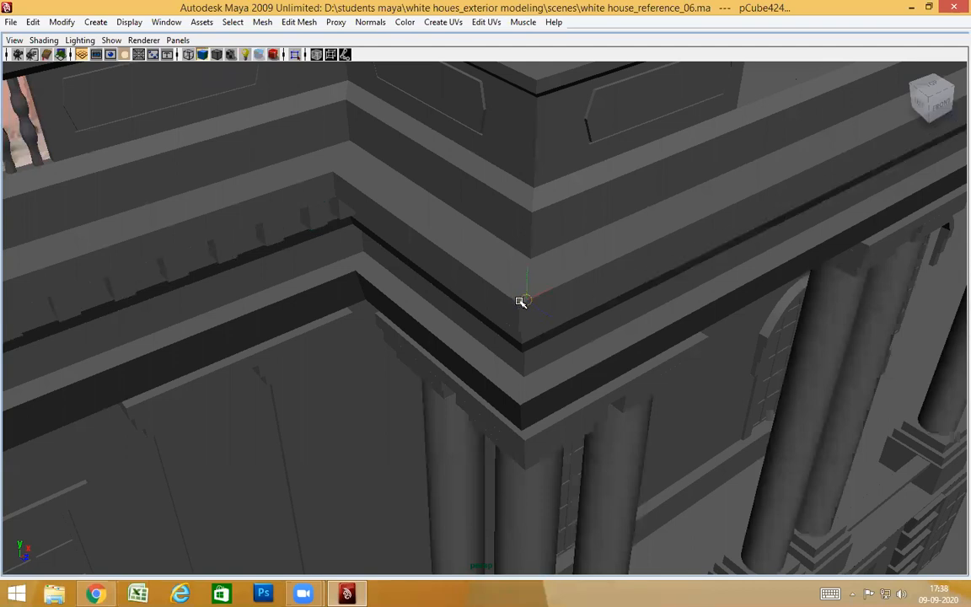
{"action": "left_click_drag", "start_coordinate": [648, 429], "coordinate": [419, 422], "text": "alt"}
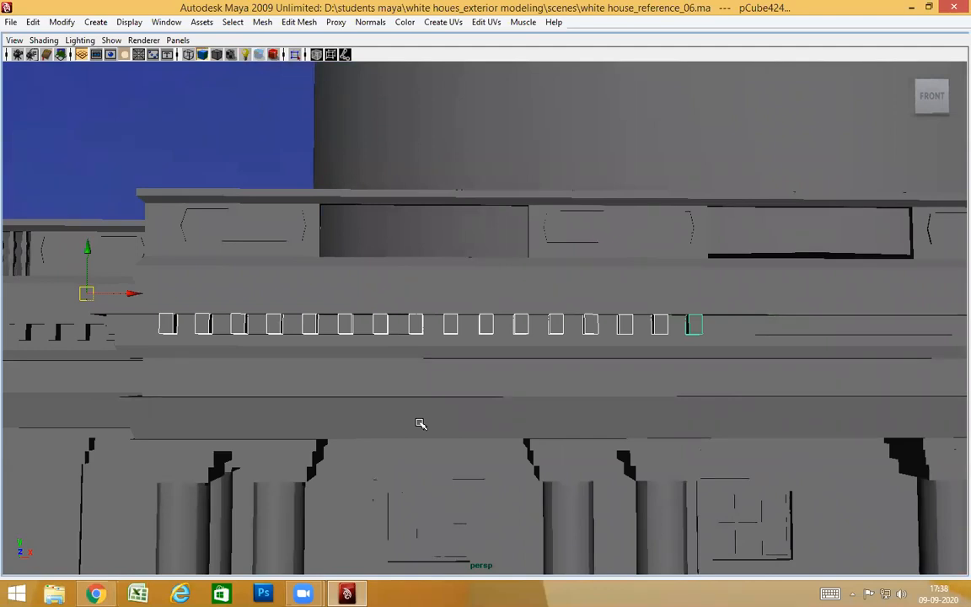
Duplicate the portico's dentil row and snap the copy's pivot to the lower corner of its first block.
{"action": "left_click_drag", "start_coordinate": [280, 396], "coordinate": [570, 400], "text": "alt"}
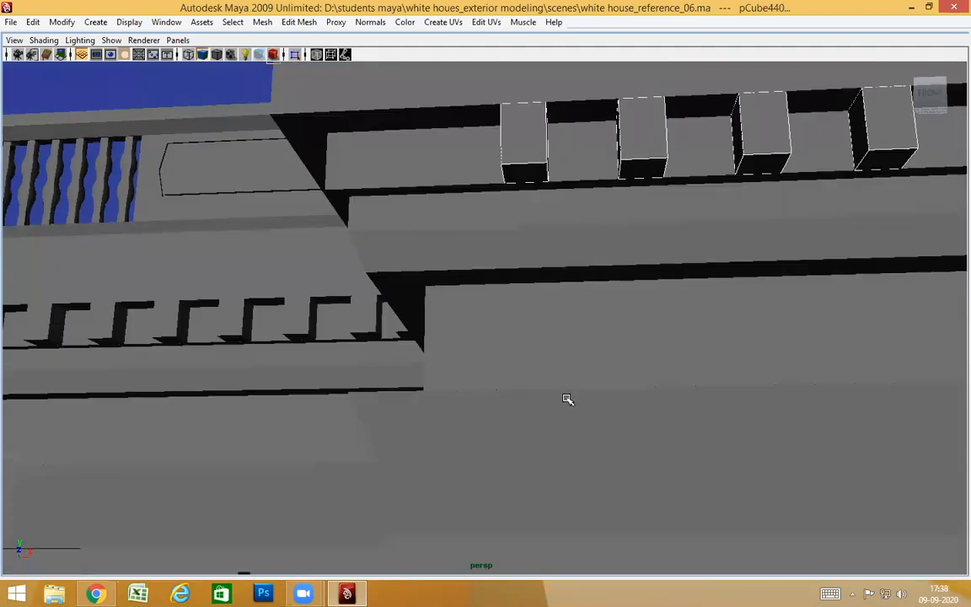
{"action": "middle_click_drag", "start_coordinate": [503, 165], "coordinate": [509, 178]}
{"action": "middle_click", "coordinate": [502, 109]}
{"action": "middle_click", "coordinate": [501, 165]}
{"action": "key", "text": "Insert"}
Snap the new dentil row onto the previous row's last block so the course continues along the portico cornice.
{"action": "scroll", "coordinate": [606, 256], "scroll_direction": "down", "scroll_amount": 5}
{"action": "left_click_drag", "start_coordinate": [606, 256], "coordinate": [622, 303], "text": "alt"}
{"action": "middle_click_drag", "start_coordinate": [566, 375], "coordinate": [397, 329], "text": "alt"}
{"action": "left_click", "coordinate": [365, 326]}
{"action": "middle_click_drag", "start_coordinate": [769, 367], "coordinate": [472, 369], "text": "alt"}
{"action": "scroll", "coordinate": [590, 370], "scroll_direction": "up", "scroll_amount": 5}
{"action": "mouse_move", "coordinate": [676, 370]}
{"action": "left_mouse_down", "text": "alt"}
{"action": "mouse_move", "coordinate": [669, 368]}
{"action": "mouse_move", "coordinate": [715, 364]}
{"action": "mouse_move", "coordinate": [667, 369]}
{"action": "mouse_move", "coordinate": [685, 365]}
{"action": "left_mouse_up", "text": "alt"}
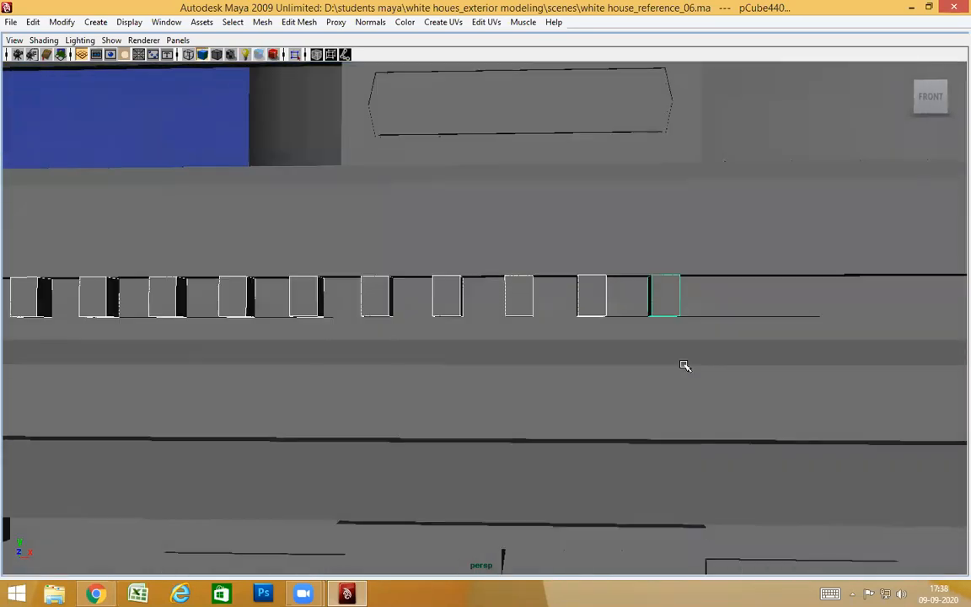
{"action": "middle_click_drag", "start_coordinate": [655, 314], "coordinate": [649, 318]}
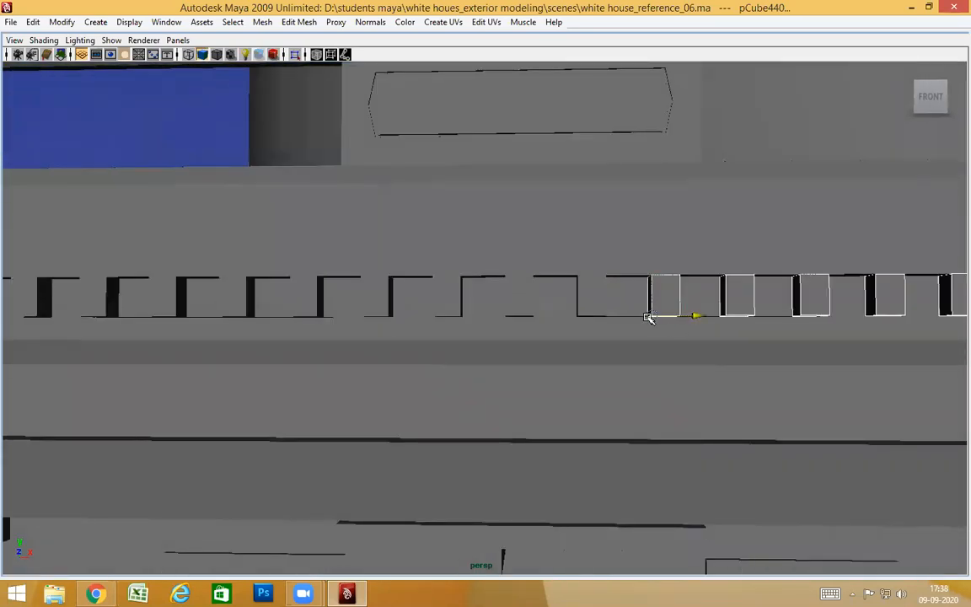
Delete the three surplus dentil blocks that overrun the far corner of the portico's cornice.
{"action": "left_click_drag", "start_coordinate": [709, 406], "coordinate": [730, 410], "text": "alt"}
{"action": "left_click", "coordinate": [730, 307]}
{"action": "left_click", "coordinate": [655, 303]}
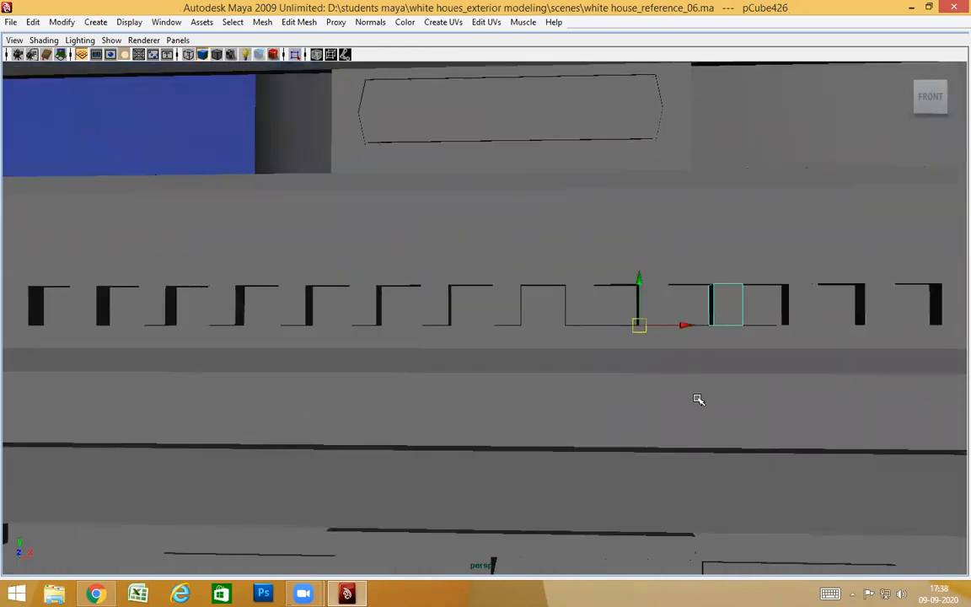
{"action": "left_click", "coordinate": [694, 397]}
{"action": "scroll", "coordinate": [693, 397], "scroll_direction": "down", "scroll_amount": 8}
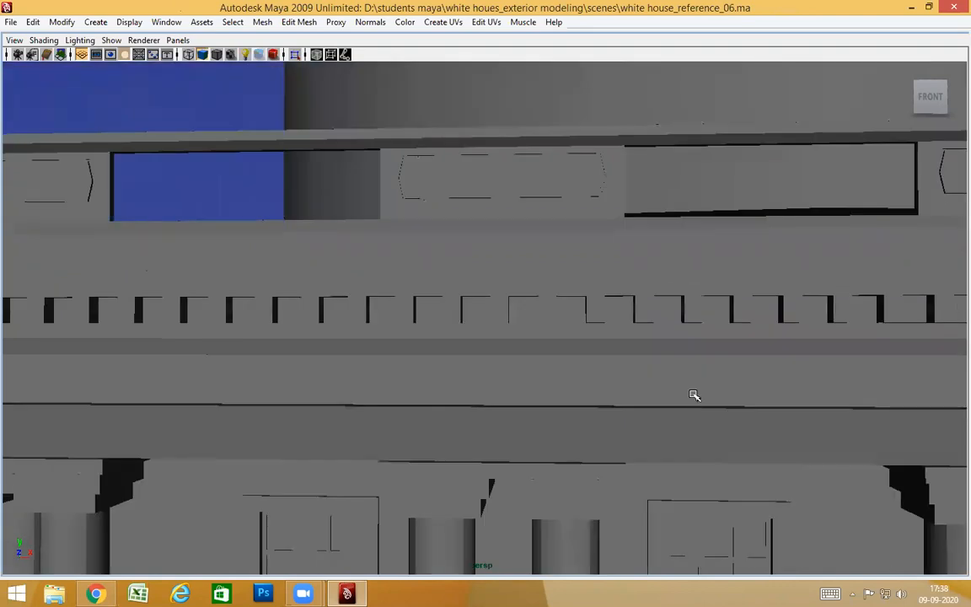
{"action": "middle_click_drag", "start_coordinate": [694, 397], "coordinate": [634, 398], "text": "alt"}
{"action": "scroll", "coordinate": [677, 398], "scroll_direction": "up", "scroll_amount": 6}
{"action": "middle_click_drag", "start_coordinate": [939, 417], "coordinate": [696, 402], "text": "alt"}
{"action": "left_click_drag", "start_coordinate": [698, 402], "coordinate": [738, 414], "text": "alt"}
{"action": "left_click_drag", "start_coordinate": [618, 386], "coordinate": [847, 316], "text": "alt"}
{"action": "left_click_drag", "start_coordinate": [900, 257], "coordinate": [843, 355]}
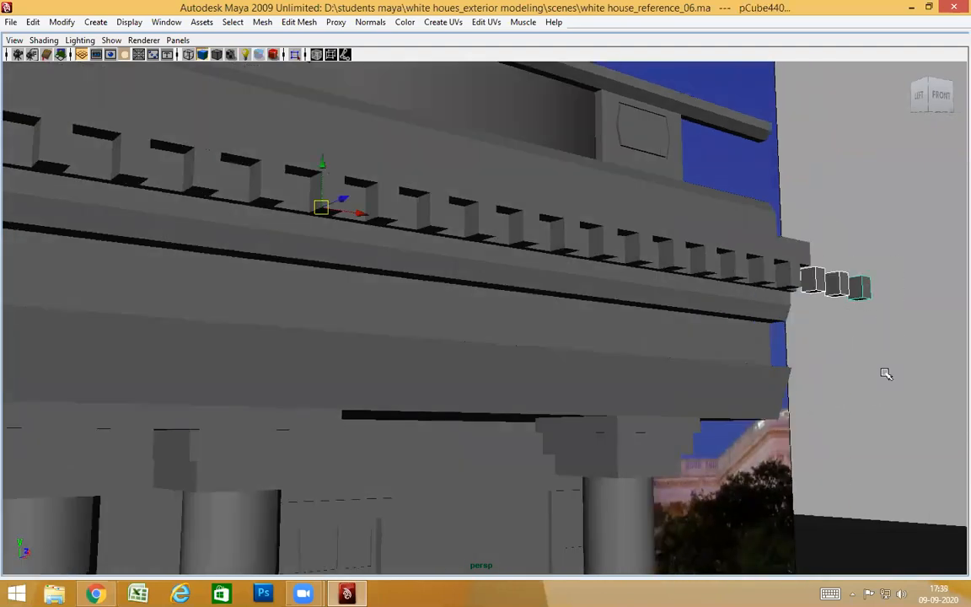
{"action": "key", "text": "Delete"}
{"action": "scroll", "coordinate": [805, 364], "scroll_direction": "down", "scroll_amount": 3}
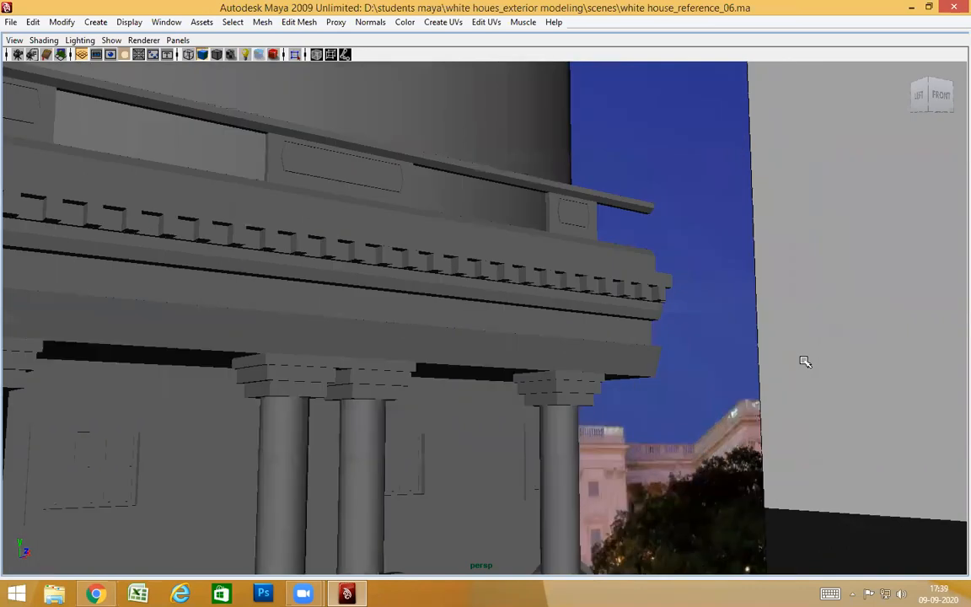
Duplicate the portico's first two dentils, snap the copies one spacing toward the corner nearest the wing, and delete the overlapping block.
{"action": "left_click_drag", "start_coordinate": [805, 363], "coordinate": [624, 403], "text": "alt"}
{"action": "middle_click_drag", "start_coordinate": [413, 406], "coordinate": [547, 412], "text": "alt"}
{"action": "scroll", "coordinate": [546, 412], "scroll_direction": "up", "scroll_amount": 3}
{"action": "middle_click_drag", "start_coordinate": [449, 404], "coordinate": [670, 375], "text": "alt"}
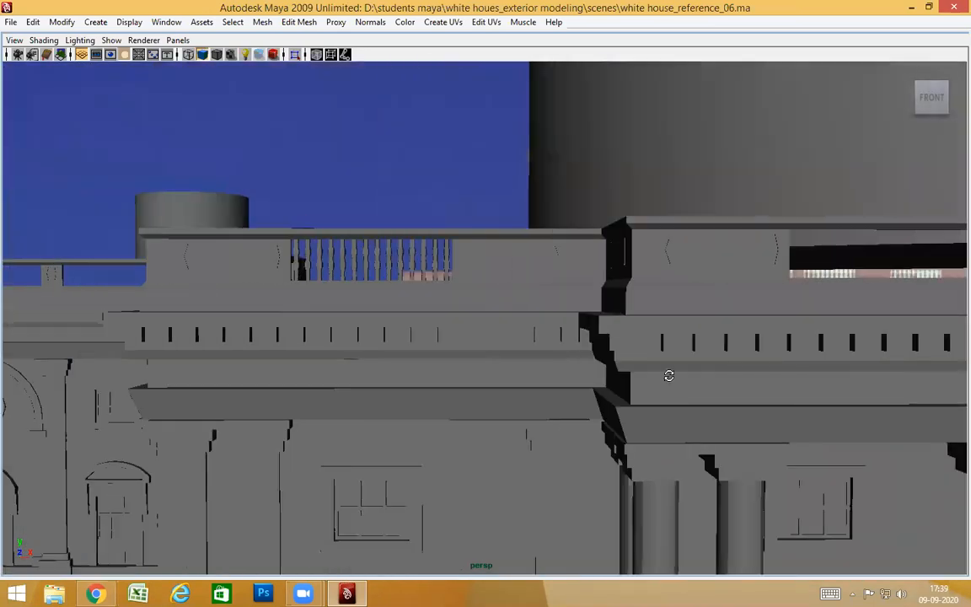
{"action": "left_click_drag", "start_coordinate": [669, 375], "coordinate": [786, 316], "text": "alt"}
{"action": "middle_click_drag", "start_coordinate": [721, 186], "coordinate": [700, 200], "text": "alt"}
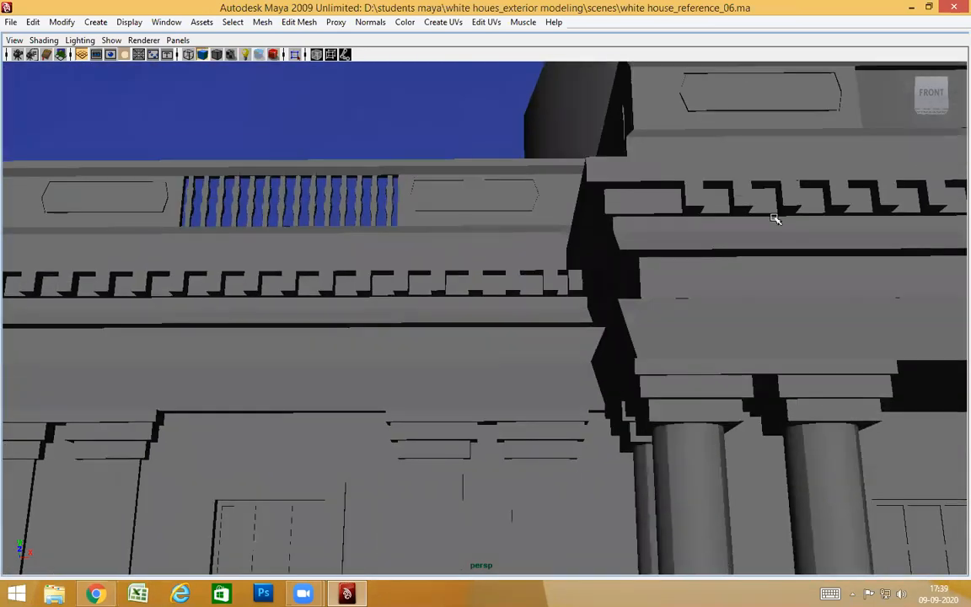
{"action": "middle_click_drag", "start_coordinate": [775, 219], "coordinate": [633, 308], "text": "alt"}
{"action": "scroll", "coordinate": [637, 307], "scroll_direction": "up", "scroll_amount": 5}
{"action": "middle_click_drag", "start_coordinate": [726, 334], "coordinate": [611, 366], "text": "alt"}
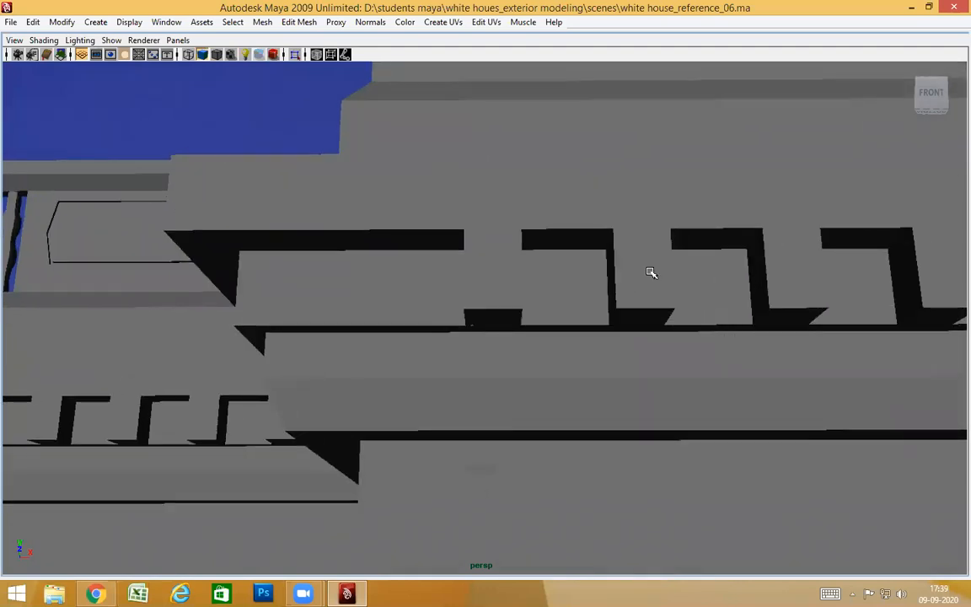
{"action": "left_click", "coordinate": [650, 272]}
{"action": "left_click", "coordinate": [511, 294], "text": "shift"}
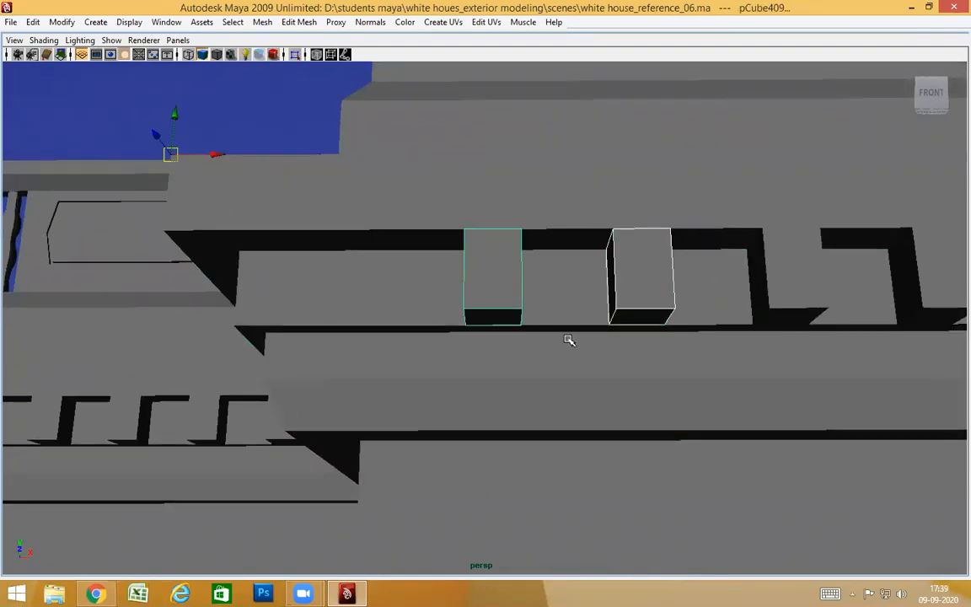
{"action": "key", "text": "ctrl+d"}
{"action": "key", "text": "d"}
{"action": "key", "text": "v"}
{"action": "middle_click_drag", "start_coordinate": [681, 311], "coordinate": [715, 319]}
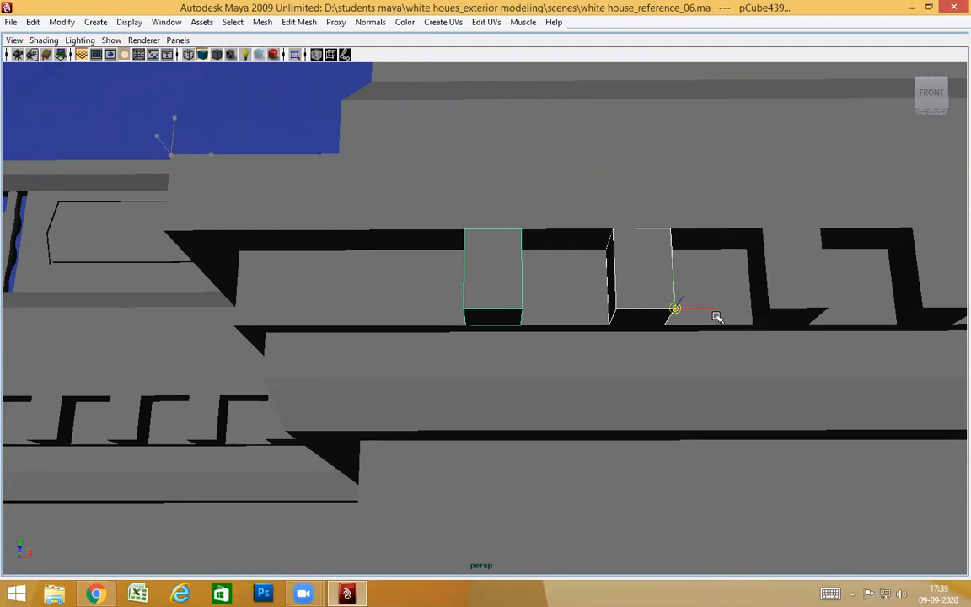
{"action": "middle_click_drag", "start_coordinate": [522, 308], "coordinate": [526, 315]}
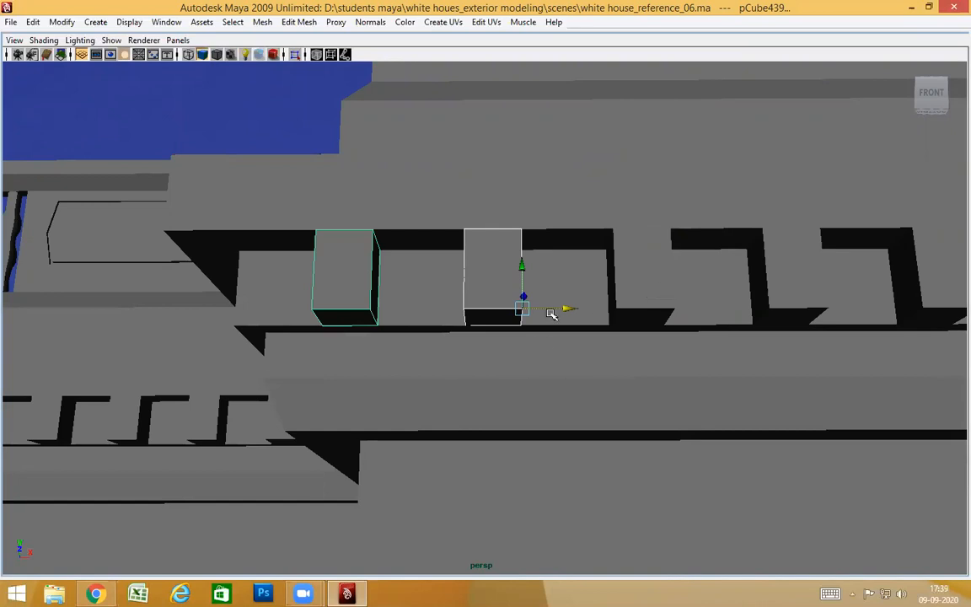
{"action": "left_click", "coordinate": [509, 291]}
{"action": "key", "text": "Delete"}
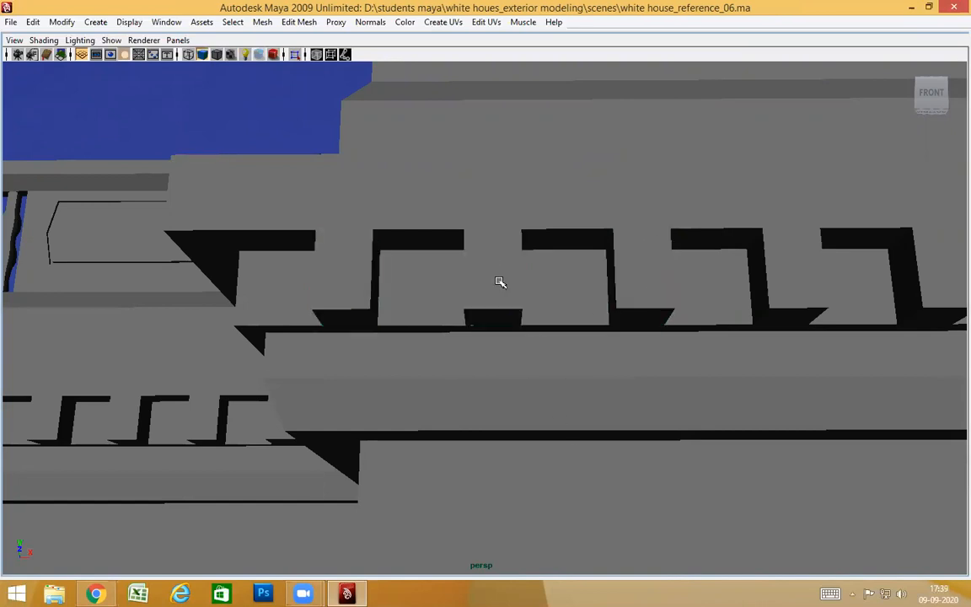
{"action": "left_click", "coordinate": [501, 283]}
{"action": "middle_click_drag", "start_coordinate": [513, 315], "coordinate": [501, 314], "text": "shift"}
{"action": "key", "text": "shift+d"}
{"action": "left_click_drag", "start_coordinate": [572, 309], "coordinate": [526, 318]}
{"action": "key", "text": "ctrl+z"}
Delete the wing's last dentil block, which is embedded at the inner corner where its cornice meets the portico.
{"action": "scroll", "coordinate": [595, 325], "scroll_direction": "down", "scroll_amount": 5}
{"action": "left_click_drag", "start_coordinate": [576, 391], "coordinate": [727, 386], "text": "alt"}
{"action": "left_click_drag", "start_coordinate": [815, 317], "coordinate": [782, 412], "text": "alt"}
{"action": "left_click", "coordinate": [705, 421]}
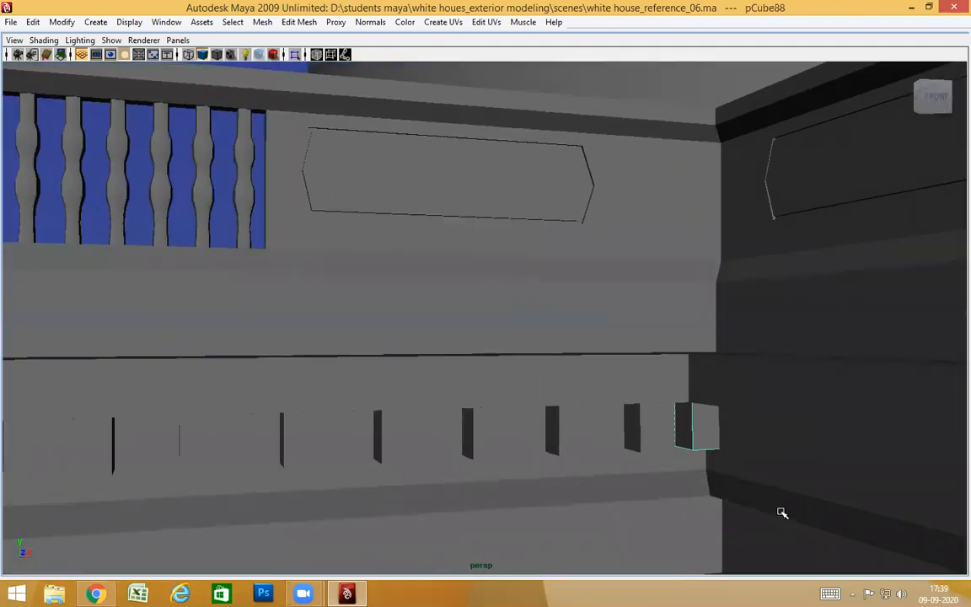
{"action": "key", "text": "Delete"}
{"action": "right_click_drag", "start_coordinate": [751, 498], "coordinate": [672, 498], "text": "alt"}
{"action": "left_click_drag", "start_coordinate": [672, 498], "coordinate": [682, 461], "text": "alt"}
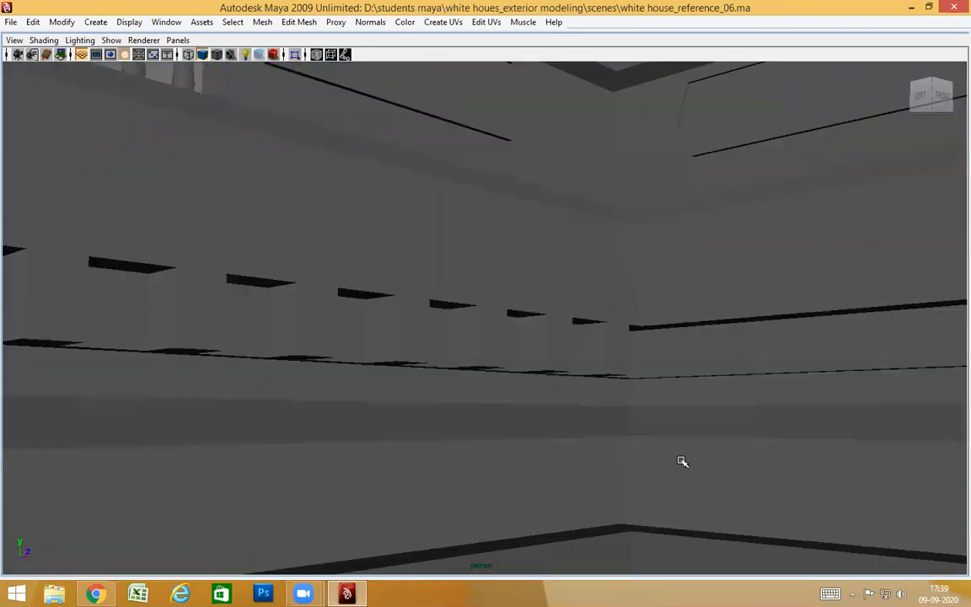
{"action": "key", "text": "4"}
{"action": "key", "text": "5"}
Select nine consecutive dentil blocks on the building's side cornice, leaving out the block at the outer corner.
{"action": "right_click_drag", "start_coordinate": [680, 445], "coordinate": [572, 485], "text": "alt"}
{"action": "mouse_move", "coordinate": [572, 486]}
{"action": "left_mouse_down", "text": "alt"}
{"action": "mouse_move", "coordinate": [488, 492]}
{"action": "mouse_move", "coordinate": [808, 503]}
{"action": "mouse_move", "coordinate": [849, 470]}
{"action": "mouse_move", "coordinate": [760, 442]}
{"action": "mouse_move", "coordinate": [785, 432]}
{"action": "mouse_move", "coordinate": [777, 337]}
{"action": "mouse_move", "coordinate": [685, 303]}
{"action": "mouse_move", "coordinate": [675, 347]}
{"action": "left_mouse_up", "text": "alt"}
{"action": "left_click_drag", "start_coordinate": [655, 330], "coordinate": [577, 331], "text": "alt"}
{"action": "scroll", "coordinate": [728, 371], "scroll_direction": "down", "scroll_amount": 3}
{"action": "left_click_drag", "start_coordinate": [654, 392], "coordinate": [750, 363], "text": "alt"}
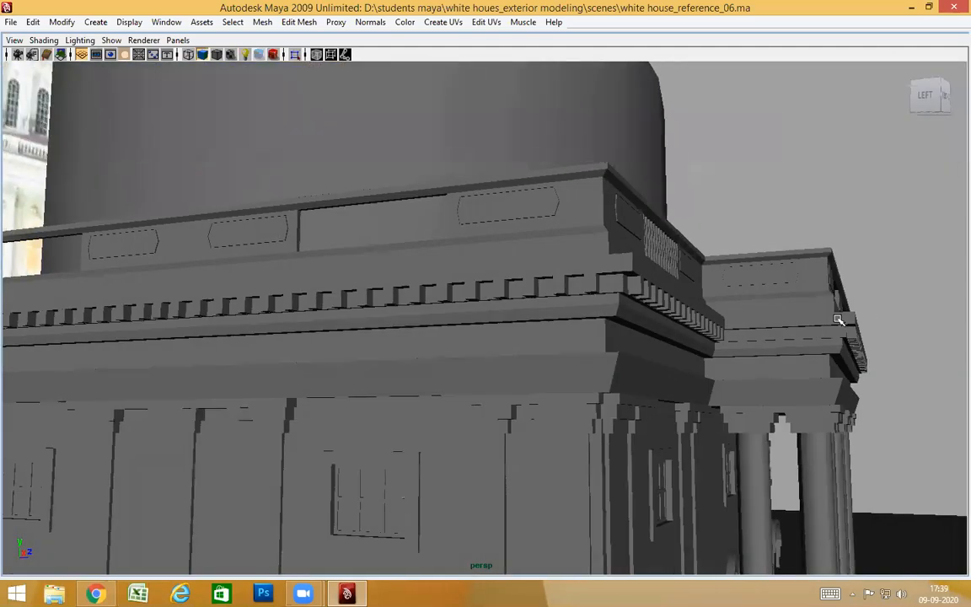
{"action": "right_click_drag", "start_coordinate": [546, 361], "coordinate": [823, 257], "text": "alt"}
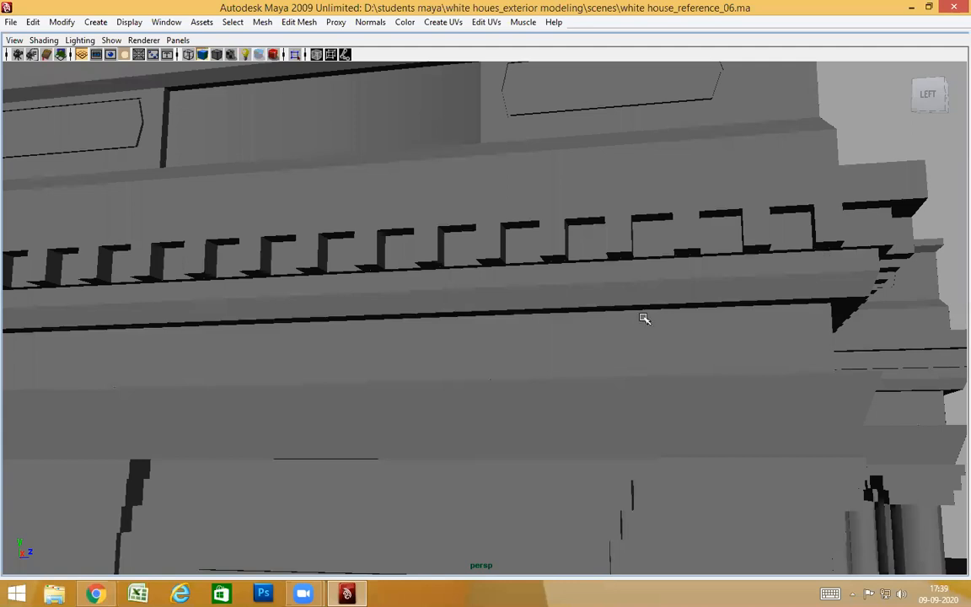
{"action": "right_click_drag", "start_coordinate": [644, 319], "coordinate": [707, 283], "text": "alt"}
{"action": "left_click", "coordinate": [791, 264]}
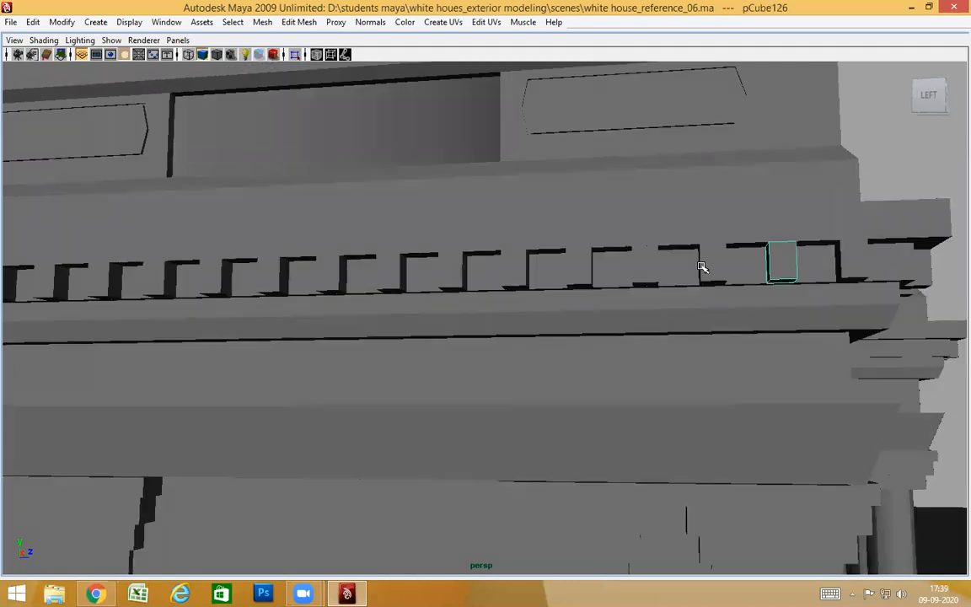
{"action": "left_click", "coordinate": [705, 267], "text": "shift"}
{"action": "left_click", "coordinate": [644, 266], "text": "shift"}
{"action": "left_click", "coordinate": [579, 267], "text": "shift"}
{"action": "left_click", "coordinate": [514, 268], "text": "shift"}
{"action": "left_click", "coordinate": [451, 270], "text": "shift"}
{"action": "left_click", "coordinate": [390, 271], "text": "shift"}
{"action": "left_click", "coordinate": [355, 271], "text": "shift"}
{"action": "left_click", "coordinate": [301, 273], "text": "shift"}
Center the pivots of the nine selected dentil blocks and delete their history.
{"action": "left_click_drag", "start_coordinate": [603, 330], "coordinate": [661, 343], "text": "alt"}
{"action": "scroll", "coordinate": [661, 343], "scroll_direction": "up", "scroll_amount": 4}
{"action": "left_click", "coordinate": [62, 22]}
{"action": "left_click", "coordinate": [85, 152]}
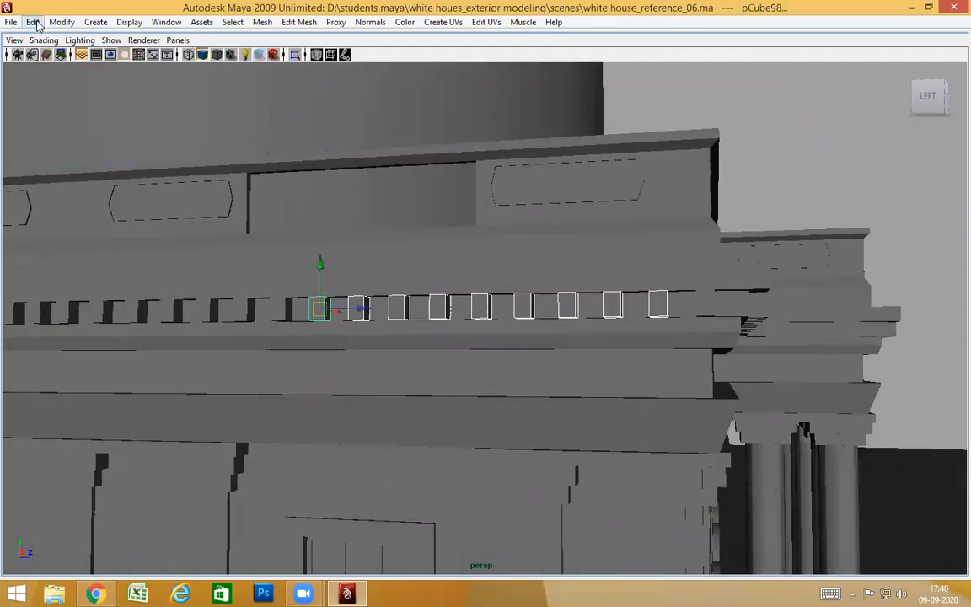
{"action": "left_click", "coordinate": [35, 22]}
{"action": "mouse_move", "coordinate": [69, 176]}
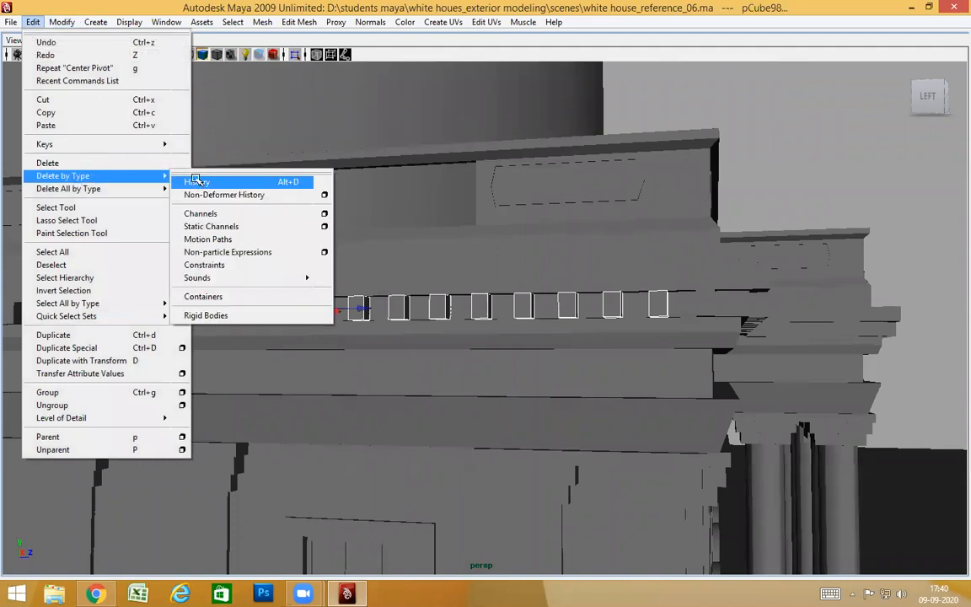
{"action": "left_click", "coordinate": [194, 181]}
Duplicate the nine dentil blocks and snap the copy's pivot to the outer corner of the cornice.
{"action": "left_click_drag", "start_coordinate": [682, 375], "coordinate": [544, 379], "text": "alt"}
{"action": "key", "text": "ctrl+d"}
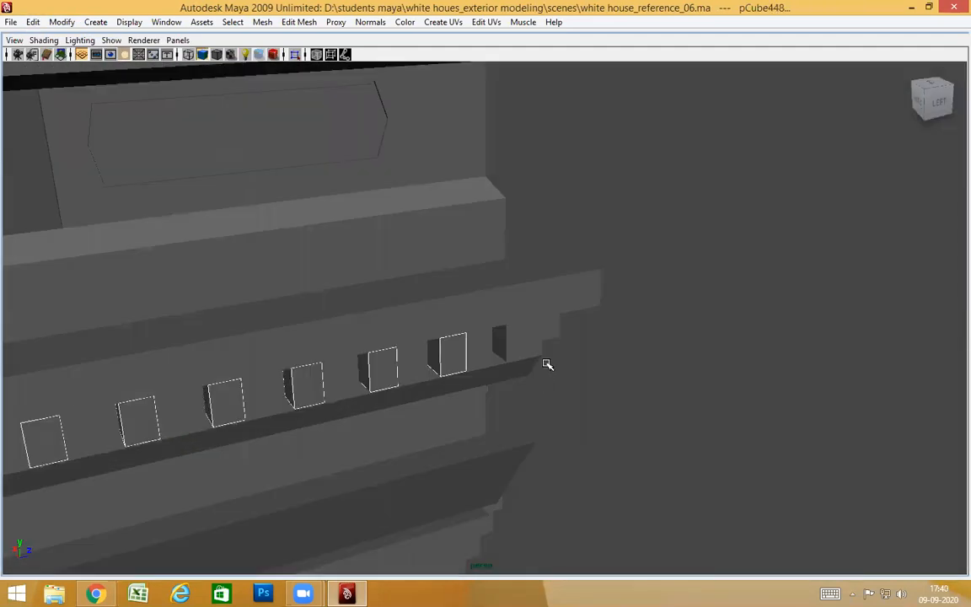
{"action": "left_click_drag", "start_coordinate": [725, 396], "coordinate": [749, 426], "text": "alt"}
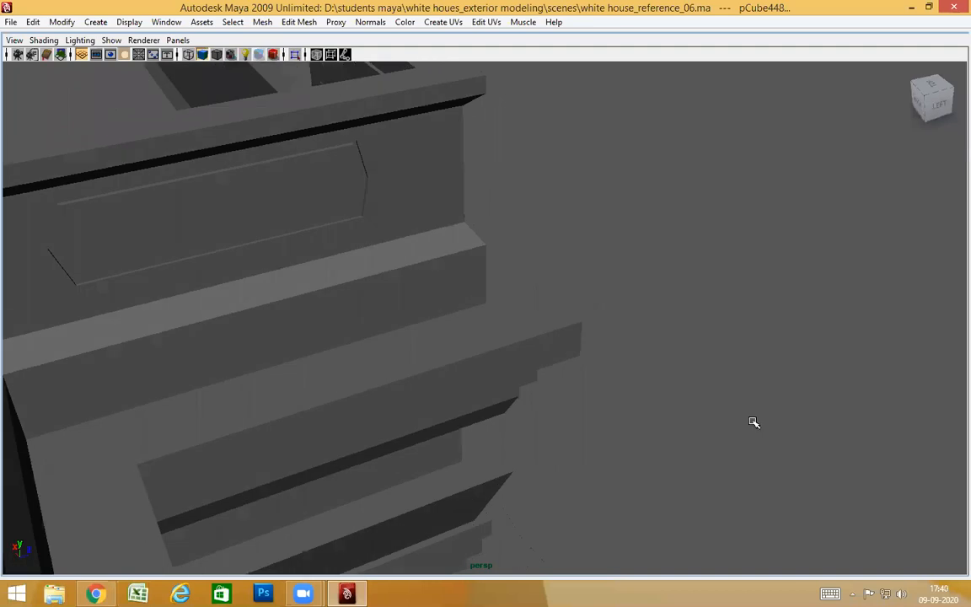
{"action": "middle_click_drag", "start_coordinate": [576, 321], "coordinate": [582, 321]}
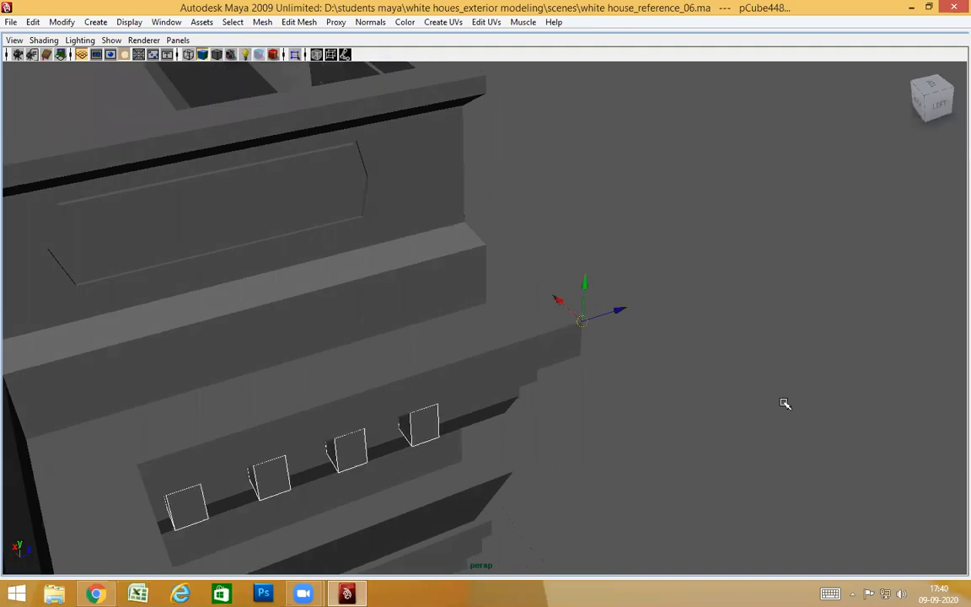
Place the duplicated dentil row along the side face of the projecting portico's cornice.
{"action": "right_click_drag", "start_coordinate": [784, 404], "coordinate": [732, 395], "text": "alt"}
{"action": "left_click_drag", "start_coordinate": [731, 395], "coordinate": [621, 356], "text": "alt"}
{"action": "mouse_move", "coordinate": [621, 356]}
{"action": "right_mouse_down", "text": "alt"}
{"action": "mouse_move", "coordinate": [596, 373]}
{"action": "mouse_move", "coordinate": [590, 364]}
{"action": "mouse_move", "coordinate": [605, 362]}
{"action": "right_mouse_up", "text": "alt"}
{"action": "left_click_drag", "start_coordinate": [605, 362], "coordinate": [669, 260], "text": "alt"}
{"action": "mouse_move", "coordinate": [642, 373]}
{"action": "left_mouse_down", "text": "alt"}
{"action": "mouse_move", "coordinate": [611, 397]}
{"action": "mouse_move", "coordinate": [589, 386]}
{"action": "mouse_move", "coordinate": [634, 386]}
{"action": "left_mouse_up", "text": "alt"}
{"action": "left_click_drag", "start_coordinate": [563, 358], "coordinate": [696, 402], "text": "alt"}
{"action": "left_click_drag", "start_coordinate": [374, 296], "coordinate": [320, 338], "text": "alt"}
{"action": "left_click", "coordinate": [320, 346]}
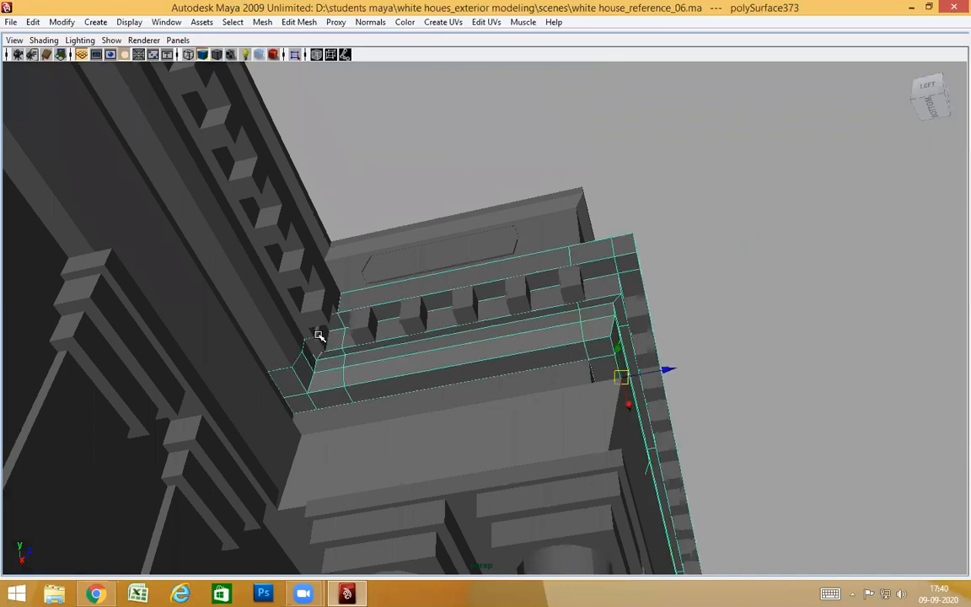
{"action": "left_click", "coordinate": [319, 337]}
{"action": "key", "text": "ctrl+z"}
{"action": "key", "text": "ctrl+z"}
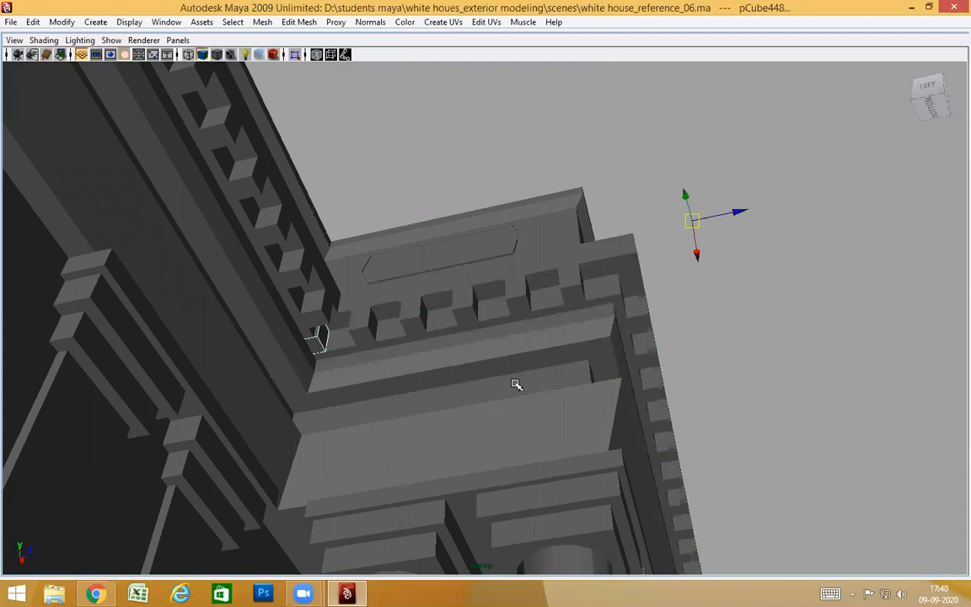
{"action": "left_click_drag", "start_coordinate": [381, 406], "coordinate": [416, 439], "text": "alt"}
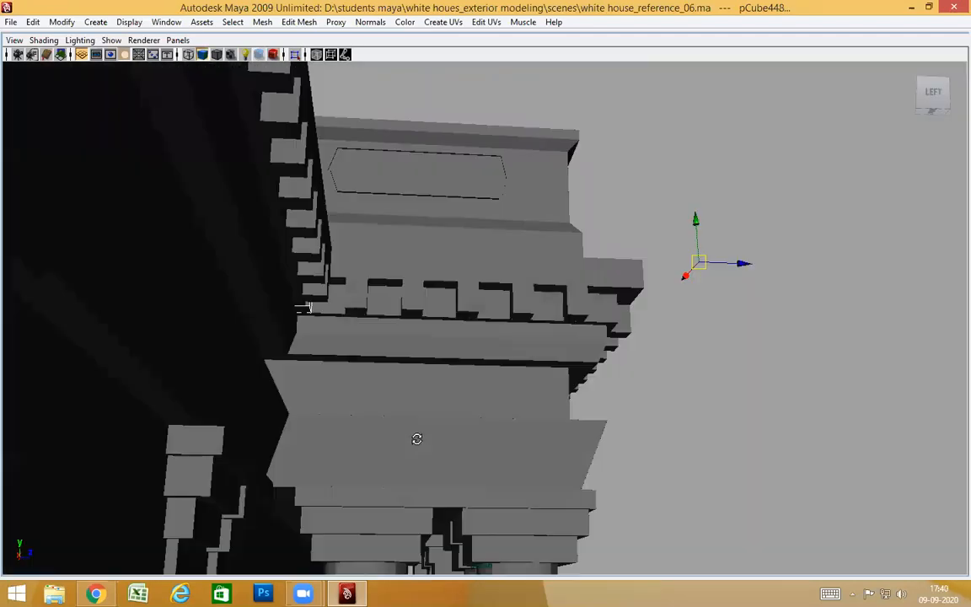
{"action": "left_click", "coordinate": [510, 384]}
Examine the cornice and its dentil rows around the facade and in a wireframe side view.
{"action": "left_click_drag", "start_coordinate": [746, 391], "coordinate": [375, 377], "text": "alt"}
{"action": "scroll", "coordinate": [557, 331], "scroll_direction": "up", "scroll_amount": 3}
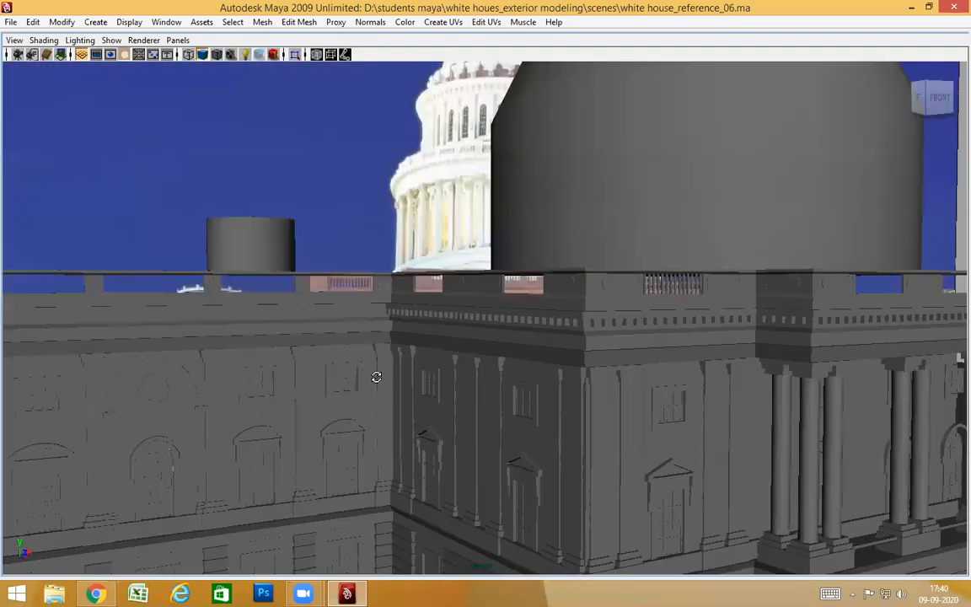
{"action": "middle_click_drag", "start_coordinate": [375, 377], "coordinate": [463, 376], "text": "alt"}
{"action": "left_click_drag", "start_coordinate": [463, 376], "coordinate": [558, 310], "text": "alt"}
{"action": "left_click_drag", "start_coordinate": [144, 339], "coordinate": [698, 358], "text": "alt"}
{"action": "key", "text": "space"}
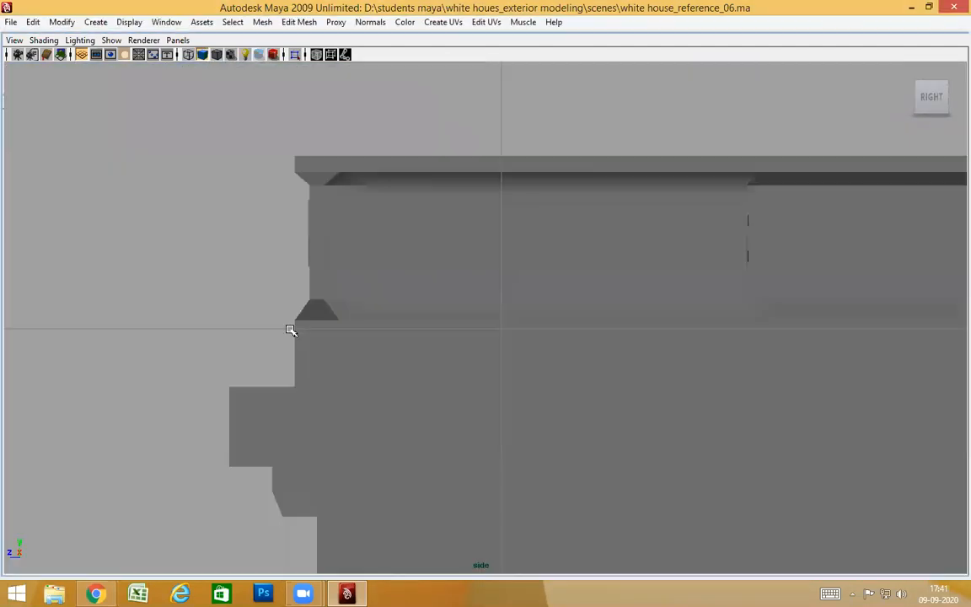
{"action": "scroll", "coordinate": [289, 331], "scroll_direction": "up", "scroll_amount": 2}
{"action": "middle_click_drag", "start_coordinate": [303, 377], "coordinate": [394, 323], "text": "alt"}
{"action": "middle_click_drag", "start_coordinate": [455, 279], "coordinate": [456, 331], "text": "alt"}
{"action": "key", "text": "4"}
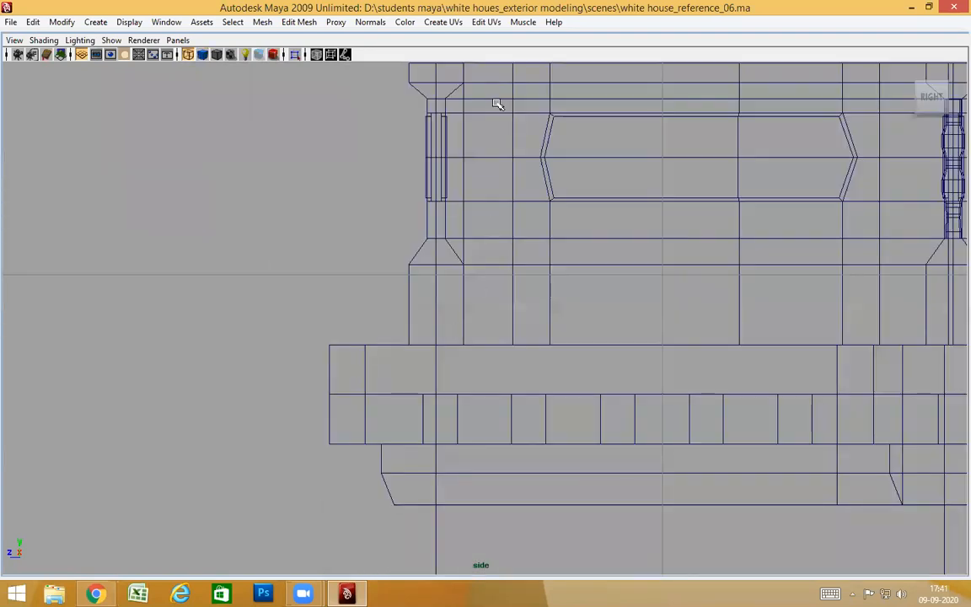
{"action": "scroll", "coordinate": [535, 327], "scroll_direction": "down", "scroll_amount": 6}
{"action": "scroll", "coordinate": [481, 331], "scroll_direction": "up", "scroll_amount": 6}
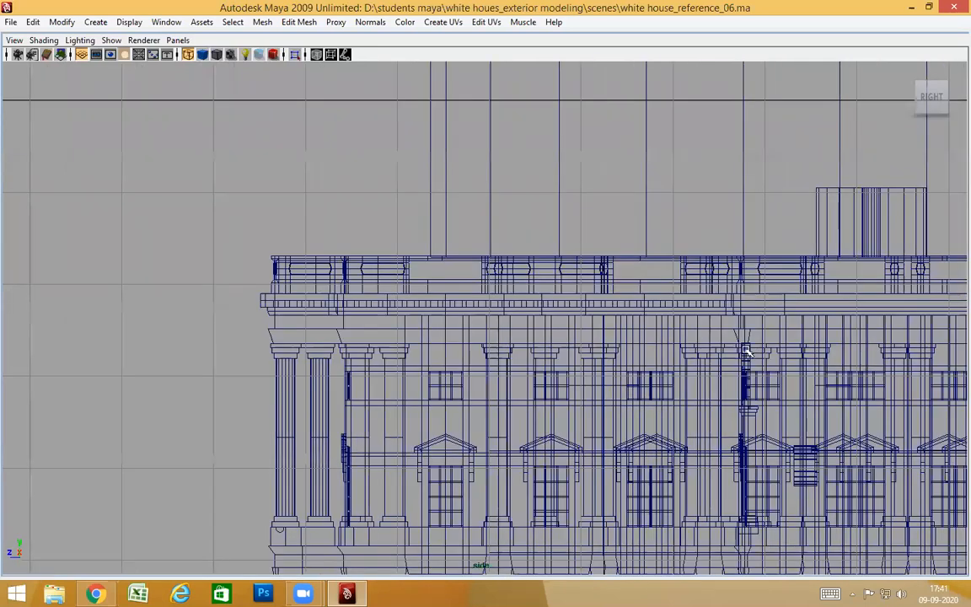
{"action": "middle_click_drag", "start_coordinate": [746, 351], "coordinate": [559, 346], "text": "alt"}
Select a dentil block on the portico's front and examine its depth against the cornice edge in the side view.
{"action": "key", "text": "space"}
{"action": "left_click_drag", "start_coordinate": [559, 346], "coordinate": [631, 360]}
{"action": "left_click", "coordinate": [533, 282]}
{"action": "key", "text": "space"}
{"action": "right_click_drag", "start_coordinate": [173, 314], "coordinate": [422, 333], "text": "alt"}
{"action": "middle_click_drag", "start_coordinate": [422, 333], "coordinate": [750, 366], "text": "alt"}
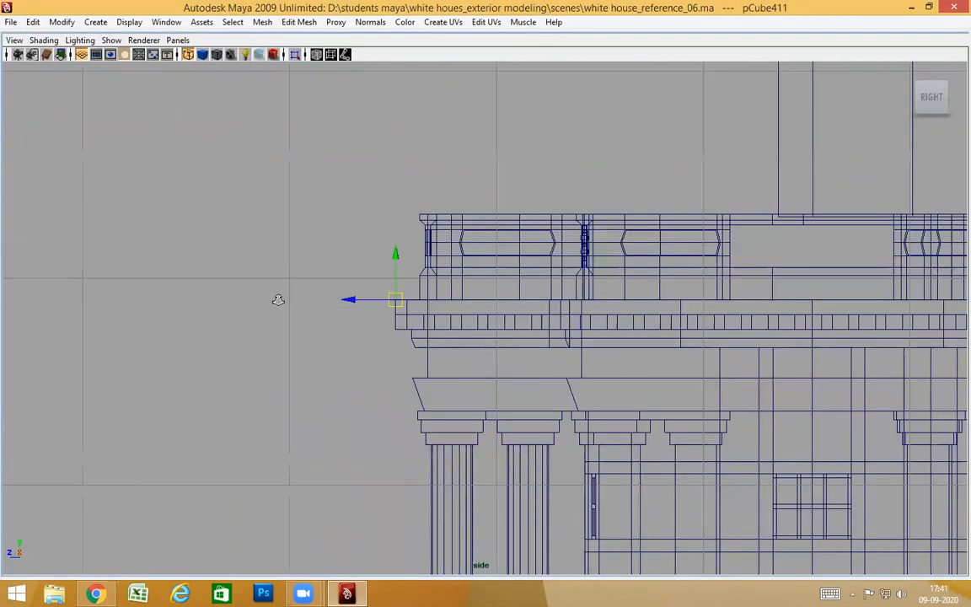
{"action": "right_click_drag", "start_coordinate": [277, 299], "coordinate": [936, 368], "text": "alt"}
{"action": "right_click_drag", "start_coordinate": [67, 283], "coordinate": [266, 299], "text": "alt"}
{"action": "right_click_drag", "start_coordinate": [397, 317], "coordinate": [472, 352], "text": "alt"}
{"action": "middle_click_drag", "start_coordinate": [473, 351], "coordinate": [695, 389], "text": "alt"}
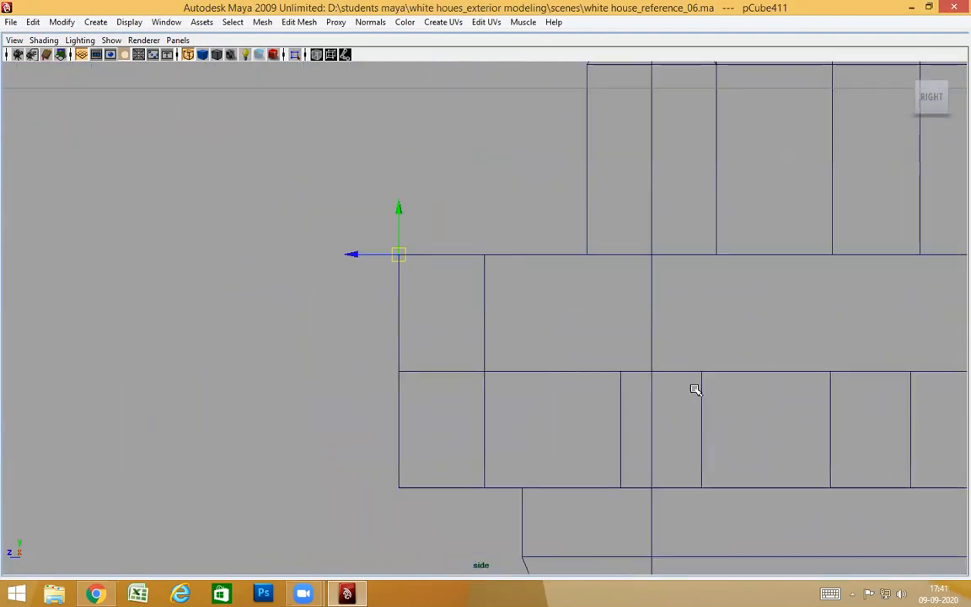
{"action": "key", "text": "5"}
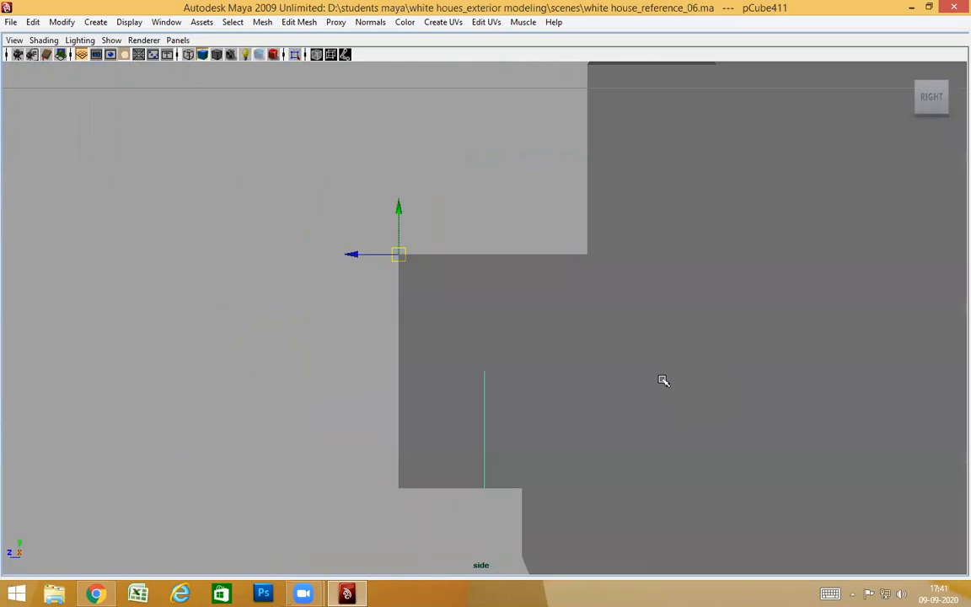
{"action": "key", "text": "4"}
{"action": "middle_click_drag", "start_coordinate": [517, 428], "coordinate": [498, 352], "text": "alt"}
Select the complete dentil row on the portico's front cornice using the wireframe side view.
{"action": "key", "text": "space"}
{"action": "left_click", "coordinate": [499, 351]}
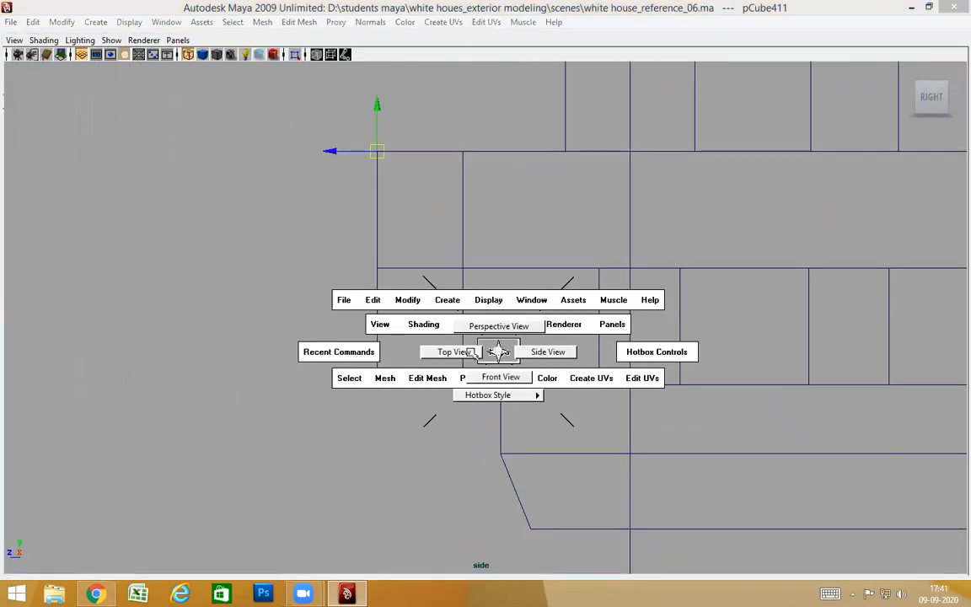
{"action": "left_click_drag", "start_coordinate": [420, 410], "coordinate": [420, 410]}
{"action": "key", "text": "space"}
{"action": "left_click_drag", "start_coordinate": [419, 410], "coordinate": [420, 389]}
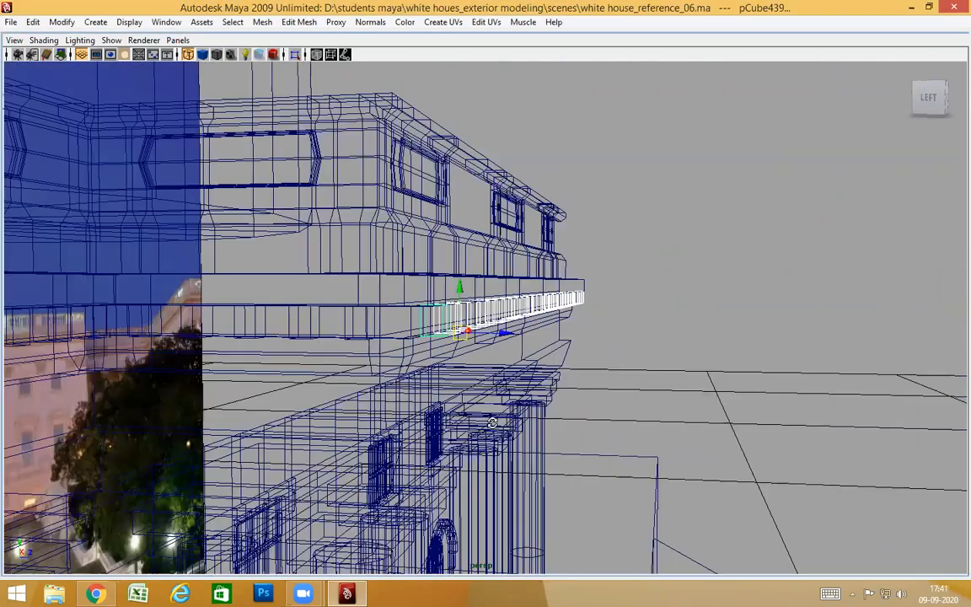
{"action": "left_click_drag", "start_coordinate": [491, 421], "coordinate": [505, 425], "text": "alt"}
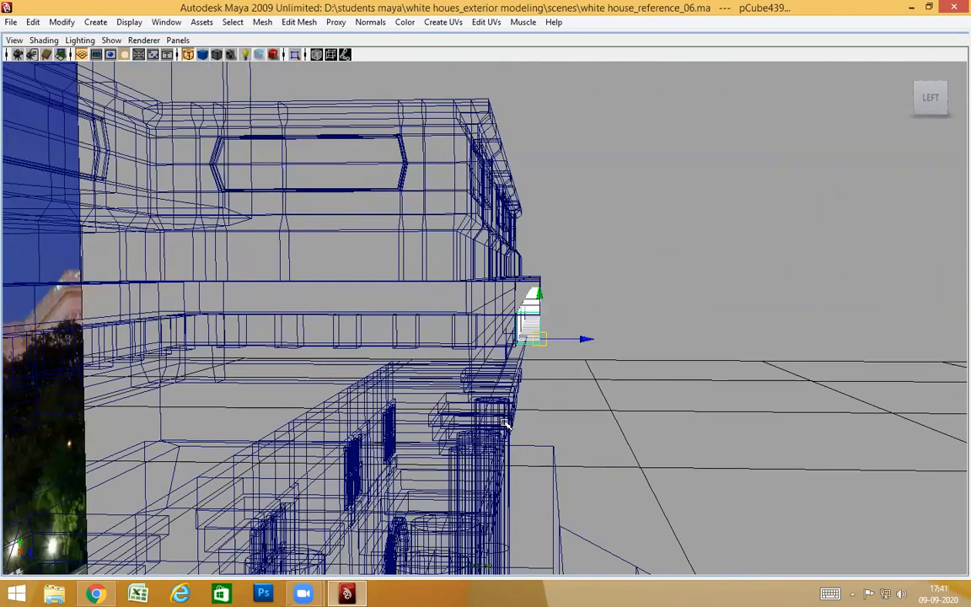
{"action": "key", "text": "5"}
Snap the selected dentil row's pivot to the upper outer corner of the portico's cornice.
{"action": "mouse_move", "coordinate": [579, 392]}
{"action": "left_mouse_down", "text": "alt"}
{"action": "mouse_move", "coordinate": [509, 381]}
{"action": "mouse_move", "coordinate": [535, 379]}
{"action": "mouse_move", "coordinate": [538, 388]}
{"action": "mouse_move", "coordinate": [195, 386]}
{"action": "left_mouse_up", "text": "alt"}
{"action": "middle_click_drag", "start_coordinate": [195, 386], "coordinate": [540, 357], "text": "alt"}
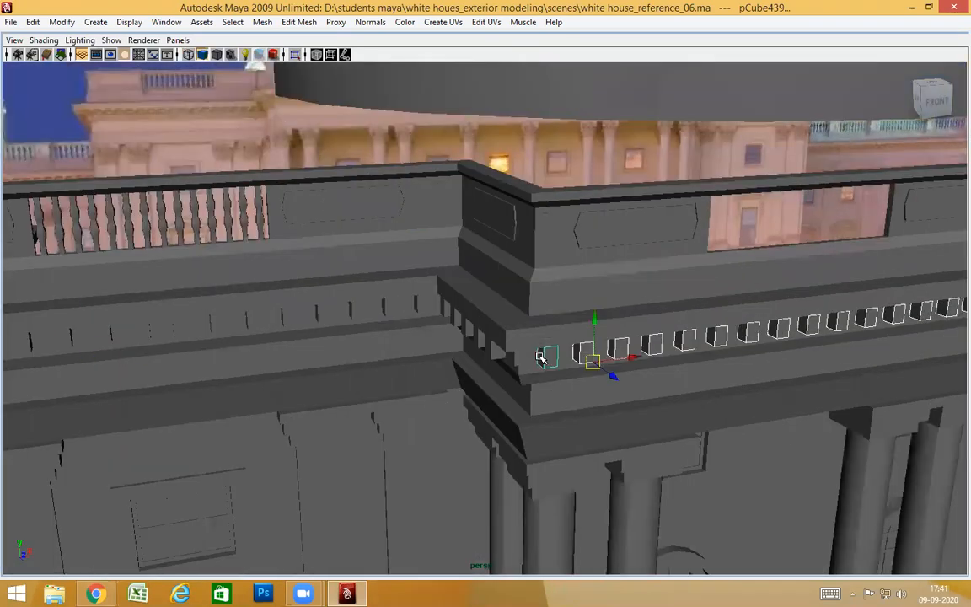
{"action": "right_click_drag", "start_coordinate": [354, 386], "coordinate": [410, 392], "text": "alt"}
{"action": "left_click_drag", "start_coordinate": [523, 389], "coordinate": [436, 382], "text": "alt"}
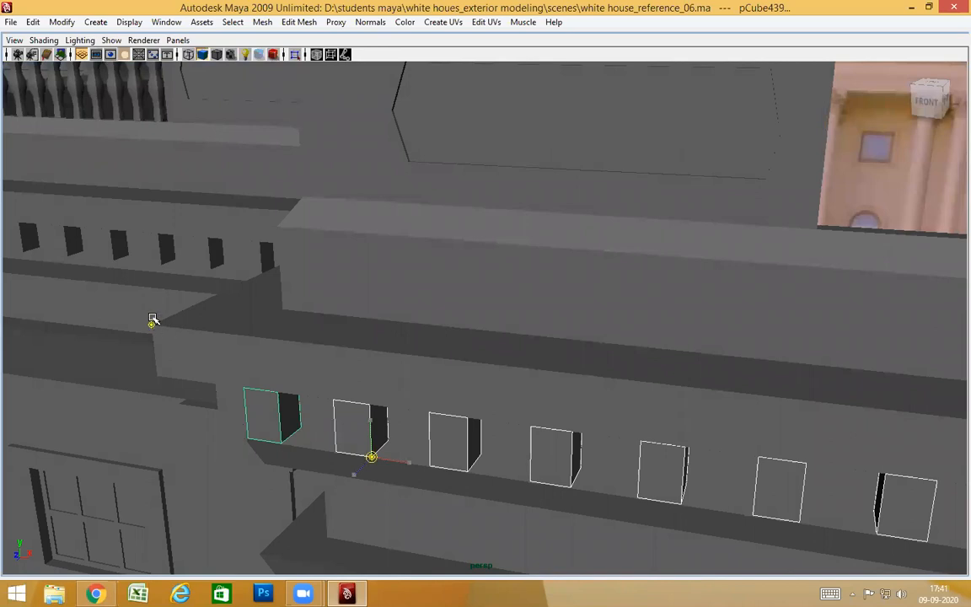
{"action": "key", "text": "Insert"}
{"action": "left_click_drag", "start_coordinate": [365, 423], "coordinate": [366, 424], "text": "alt"}
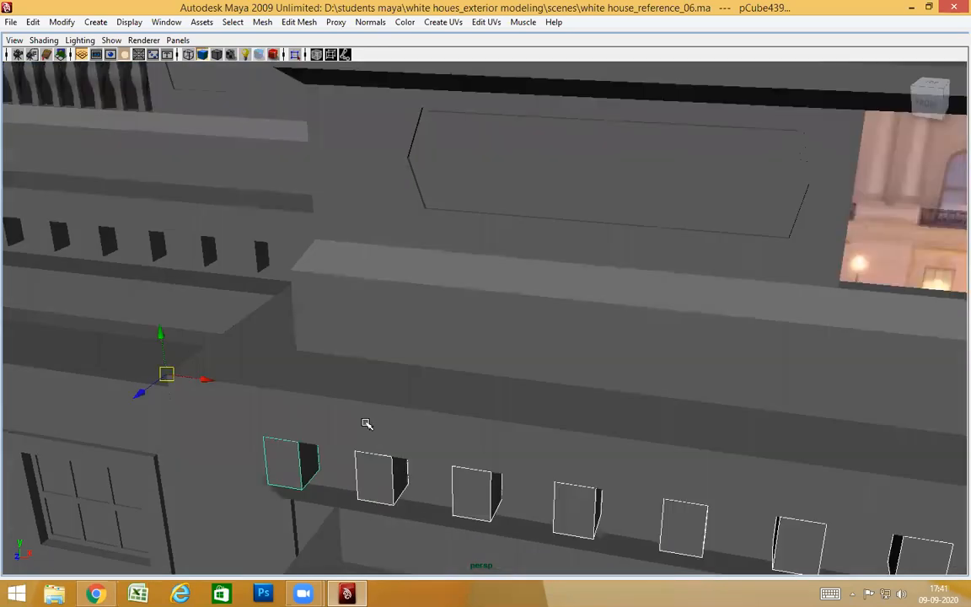
{"action": "left_click_drag", "start_coordinate": [440, 455], "coordinate": [362, 371], "text": "alt"}
Duplicate the portico's front dentil row and snap the copy to the outer corner of the recessed wing's front cornice.
{"action": "scroll", "coordinate": [471, 386], "scroll_direction": "down", "scroll_amount": 5}
{"action": "left_click_drag", "start_coordinate": [632, 375], "coordinate": [506, 361], "text": "alt"}
{"action": "middle_click_drag", "start_coordinate": [505, 361], "coordinate": [606, 347], "text": "alt"}
{"action": "left_click_drag", "start_coordinate": [606, 347], "coordinate": [500, 361], "text": "alt"}
{"action": "middle_click_drag", "start_coordinate": [181, 364], "coordinate": [858, 392], "text": "alt"}
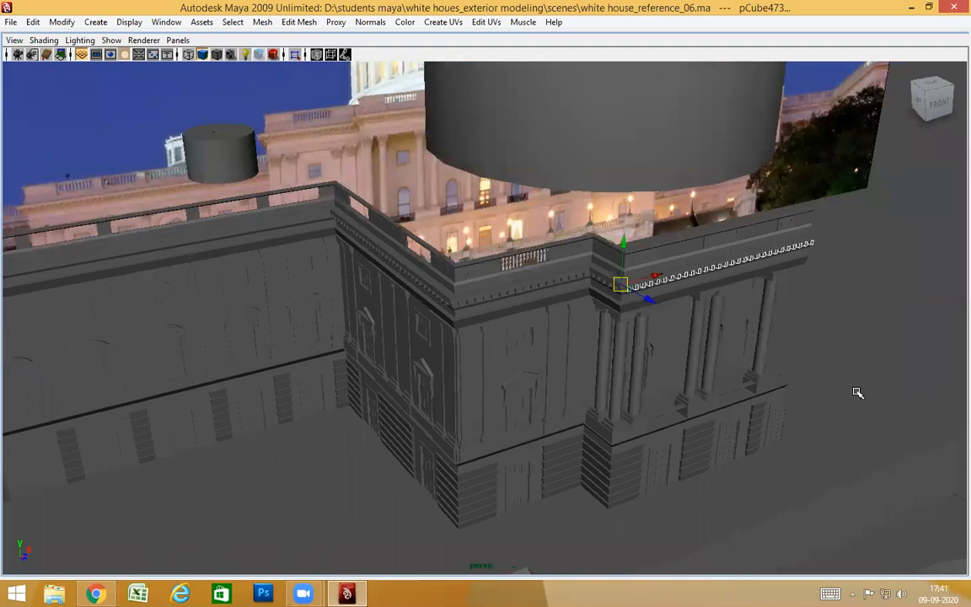
{"action": "scroll", "coordinate": [709, 384], "scroll_direction": "up", "scroll_amount": 5}
{"action": "left_click_drag", "start_coordinate": [624, 387], "coordinate": [847, 355], "text": "alt"}
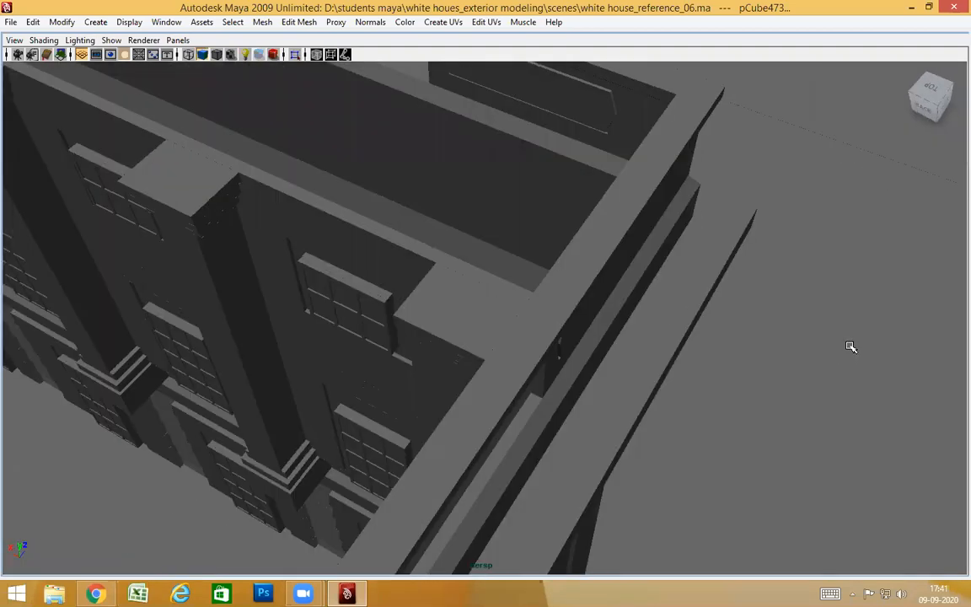
{"action": "key", "text": "w"}
{"action": "key", "text": "4"}
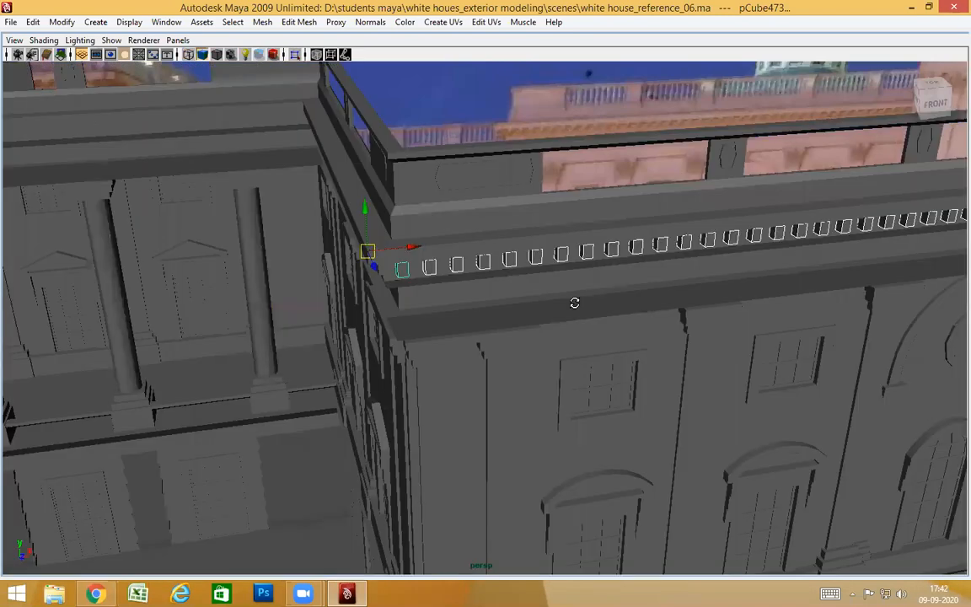
{"action": "mouse_move", "coordinate": [574, 301]}
{"action": "left_mouse_down", "text": "alt"}
{"action": "mouse_move", "coordinate": [622, 301]}
{"action": "mouse_move", "coordinate": [391, 301]}
{"action": "left_mouse_up", "text": "alt"}
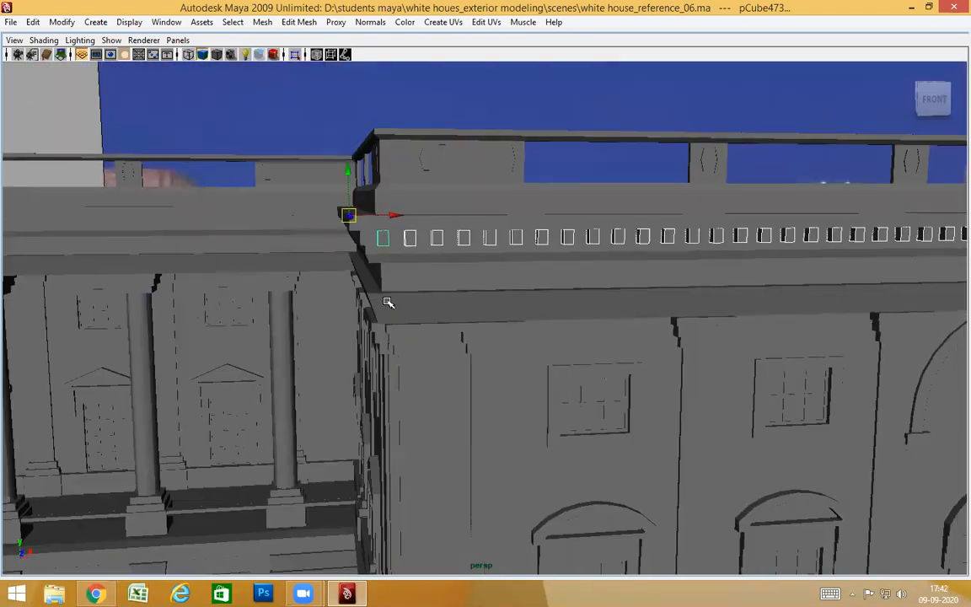
Duplicate the wing's dentil row and snap the copy's pivot to the lower outer corner of its first block.
{"action": "right_click_drag", "start_coordinate": [390, 300], "coordinate": [618, 285], "text": "alt"}
{"action": "left_click_drag", "start_coordinate": [617, 284], "coordinate": [327, 297], "text": "alt"}
{"action": "left_click_drag", "start_coordinate": [770, 321], "coordinate": [341, 309], "text": "alt"}
{"action": "right_click_drag", "start_coordinate": [297, 295], "coordinate": [557, 310], "text": "alt"}
{"action": "middle_click_drag", "start_coordinate": [295, 305], "coordinate": [573, 312], "text": "alt"}
{"action": "right_click_drag", "start_coordinate": [337, 308], "coordinate": [494, 312], "text": "alt"}
{"action": "left_click_drag", "start_coordinate": [494, 312], "coordinate": [517, 368], "text": "alt"}
{"action": "key", "text": "ctrl+d"}
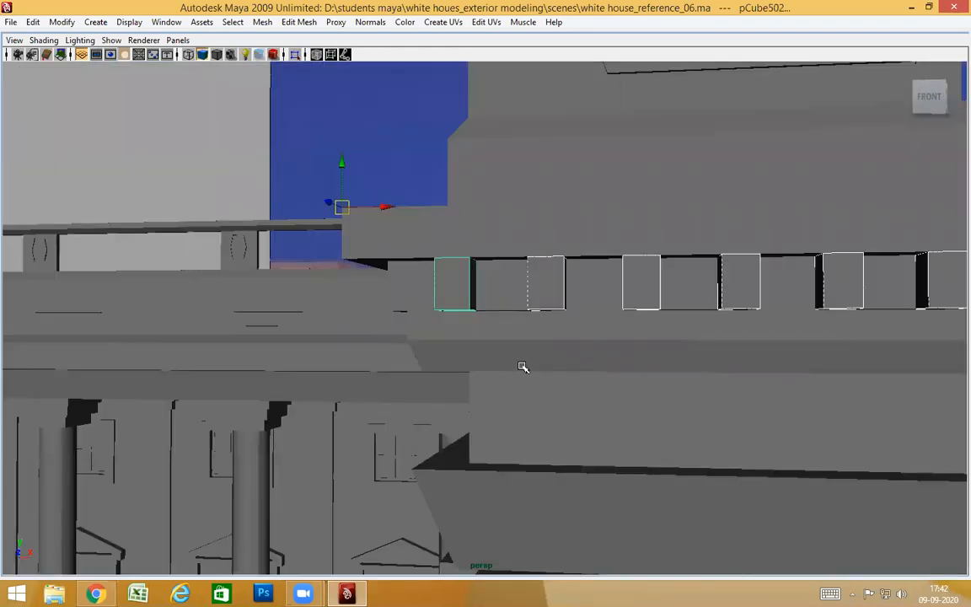
{"action": "middle_click_drag", "start_coordinate": [441, 309], "coordinate": [433, 308]}
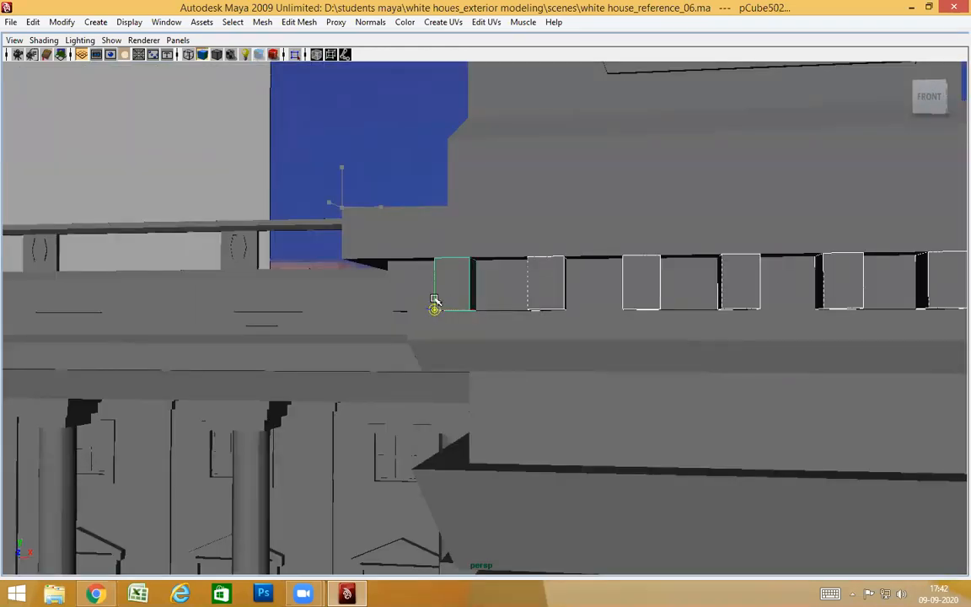
{"action": "key", "text": "Insert"}
Move the duplicated dentil row along the wing's front cornice past the end of the existing row.
{"action": "left_click_drag", "start_coordinate": [577, 345], "coordinate": [512, 320], "text": "alt"}
{"action": "middle_click_drag", "start_coordinate": [756, 328], "coordinate": [470, 344], "text": "alt"}
{"action": "scroll", "coordinate": [505, 338], "scroll_direction": "up", "scroll_amount": 4}
{"action": "scroll", "coordinate": [471, 345], "scroll_direction": "down", "scroll_amount": 4}
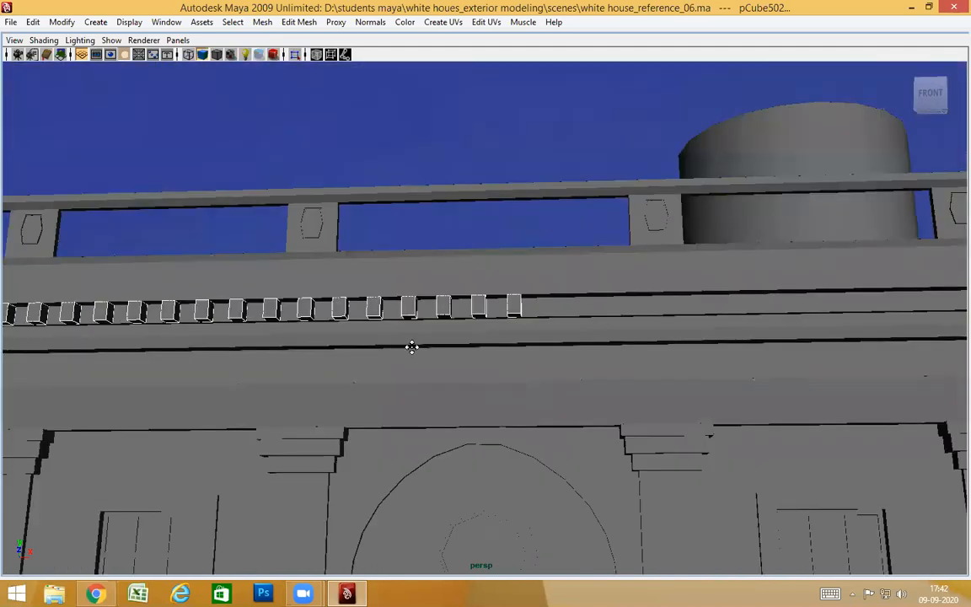
{"action": "scroll", "coordinate": [411, 347], "scroll_direction": "down", "scroll_amount": 5}
{"action": "middle_click_drag", "start_coordinate": [412, 346], "coordinate": [598, 344], "text": "alt"}
{"action": "left_click_drag", "start_coordinate": [242, 324], "coordinate": [776, 330]}
{"action": "middle_click_drag", "start_coordinate": [771, 330], "coordinate": [485, 381], "text": "alt"}
{"action": "scroll", "coordinate": [485, 380], "scroll_direction": "up", "scroll_amount": 4}
{"action": "scroll", "coordinate": [485, 380], "scroll_direction": "up", "scroll_amount": 4}
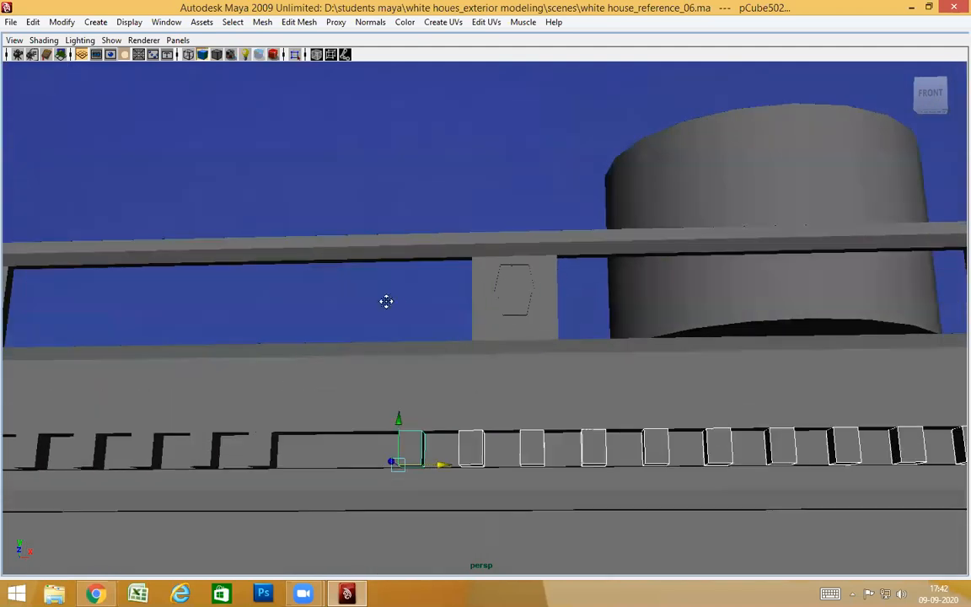
{"action": "middle_click_drag", "start_coordinate": [386, 301], "coordinate": [468, 238], "text": "alt"}
{"action": "scroll", "coordinate": [410, 375], "scroll_direction": "up", "scroll_amount": 5}
{"action": "middle_click_drag", "start_coordinate": [409, 375], "coordinate": [452, 333], "text": "alt"}
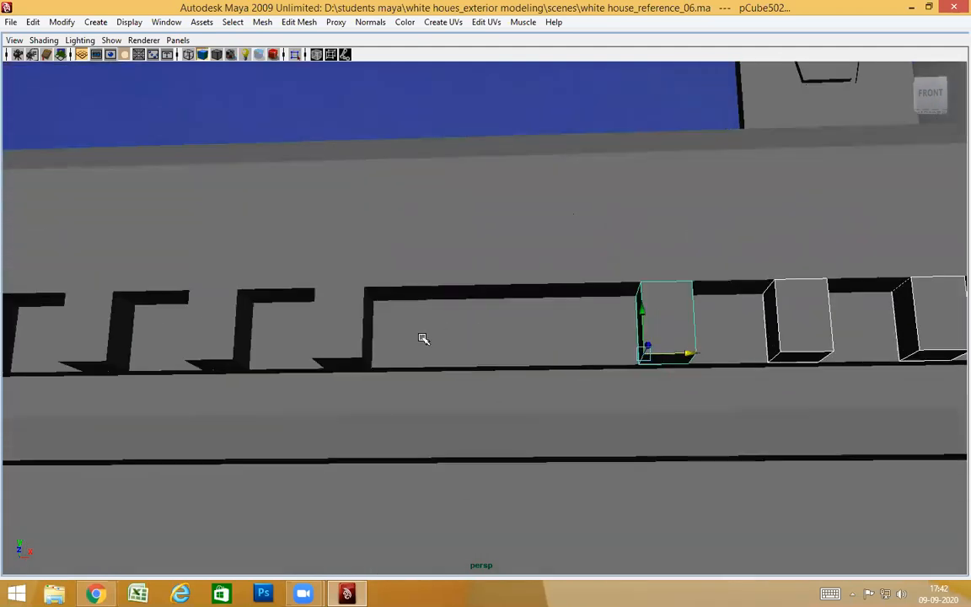
Undo the last move and align the duplicated dentil row so it continues the existing row up to the inner corner.
{"action": "key", "text": "ctrl+z"}
{"action": "scroll", "coordinate": [423, 394], "scroll_direction": "down", "scroll_amount": 4}
{"action": "left_click_drag", "start_coordinate": [423, 395], "coordinate": [605, 404], "text": "alt"}
{"action": "scroll", "coordinate": [604, 404], "scroll_direction": "down", "scroll_amount": 3}
{"action": "middle_click_drag", "start_coordinate": [604, 403], "coordinate": [137, 377], "text": "alt"}
{"action": "left_click_drag", "start_coordinate": [137, 378], "coordinate": [527, 391], "text": "alt"}
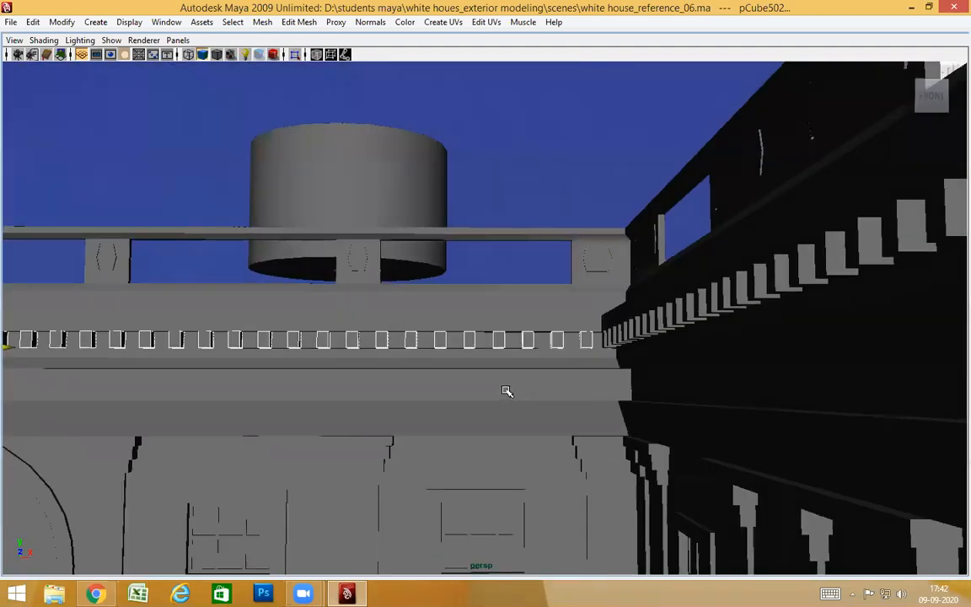
{"action": "scroll", "coordinate": [504, 391], "scroll_direction": "down", "scroll_amount": 3}
{"action": "middle_click_drag", "start_coordinate": [492, 390], "coordinate": [563, 386], "text": "alt"}
{"action": "left_click_drag", "start_coordinate": [516, 401], "coordinate": [558, 398], "text": "alt"}
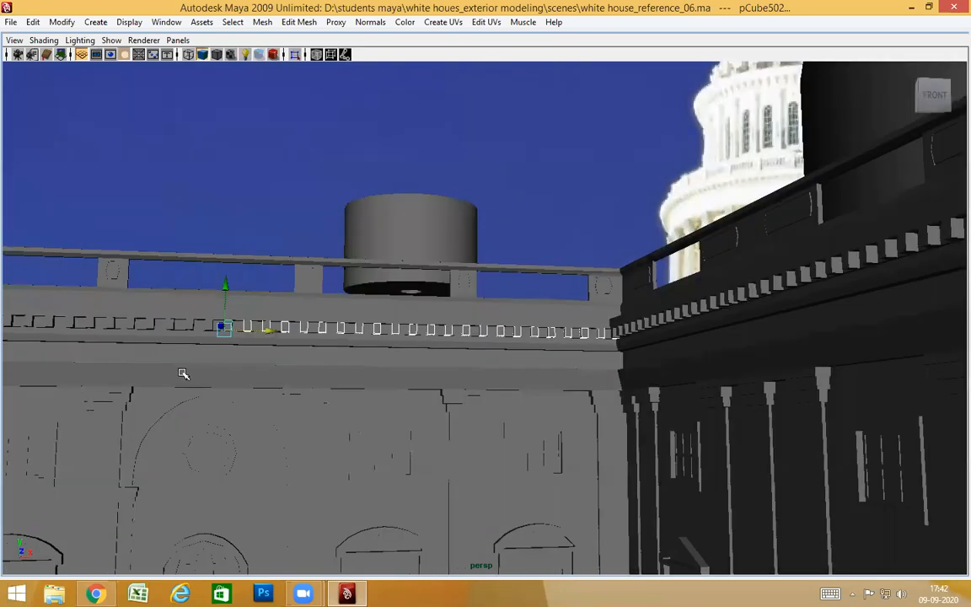
{"action": "scroll", "coordinate": [183, 373], "scroll_direction": "up", "scroll_amount": 4}
{"action": "middle_click_drag", "start_coordinate": [202, 368], "coordinate": [665, 369], "text": "alt"}
{"action": "left_click_drag", "start_coordinate": [612, 369], "coordinate": [552, 369], "text": "alt"}
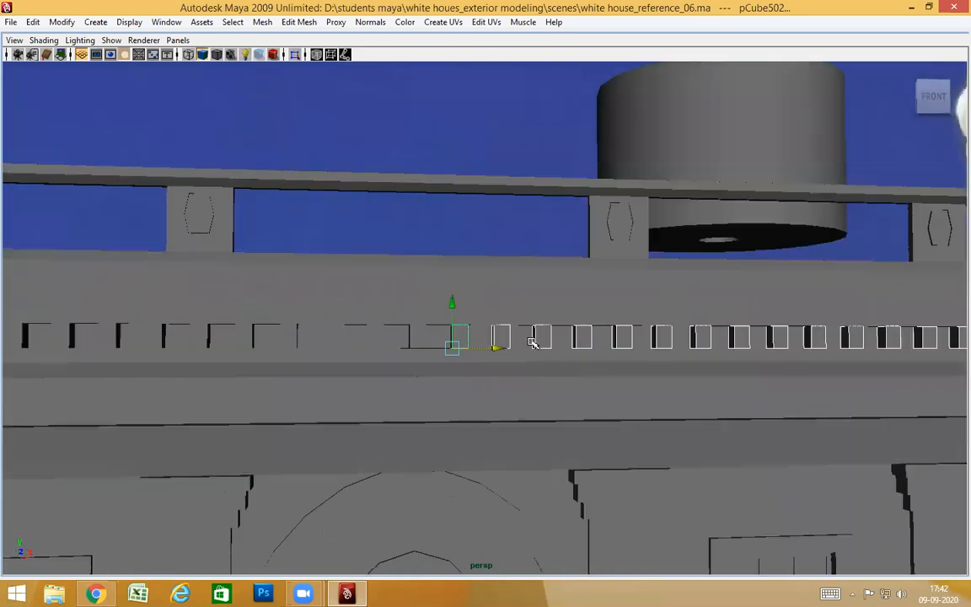
{"action": "mouse_move", "coordinate": [493, 357]}
{"action": "left_mouse_down", "text": "alt"}
{"action": "mouse_move", "coordinate": [470, 357]}
{"action": "mouse_move", "coordinate": [485, 359]}
{"action": "left_mouse_up", "text": "alt"}
{"action": "scroll", "coordinate": [689, 357], "scroll_direction": "down", "scroll_amount": 4}
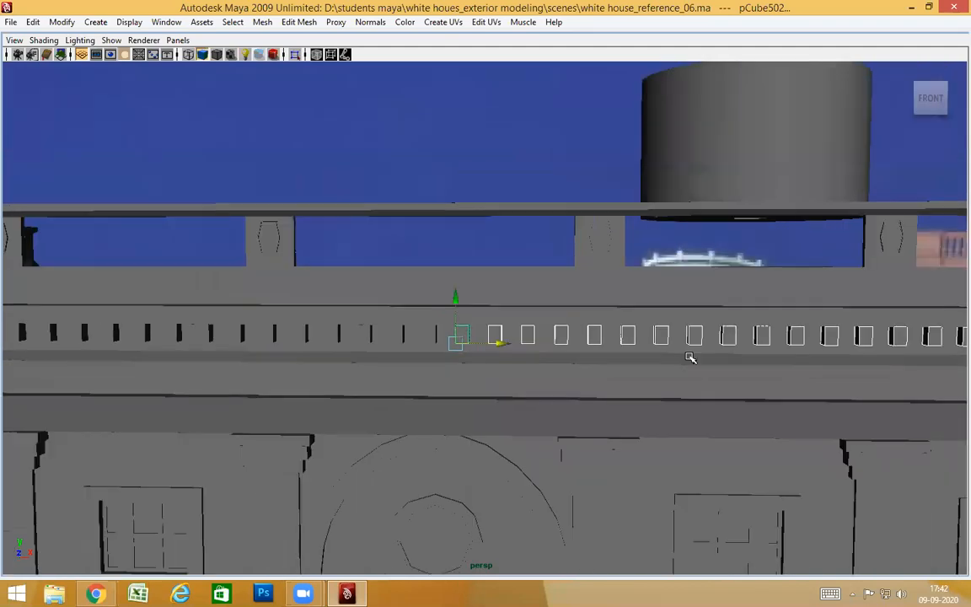
{"action": "middle_click_drag", "start_coordinate": [690, 358], "coordinate": [557, 358], "text": "alt"}
Marquee the middle blocks of the copied dentil row in the front view and inspect the row against the cornice.
{"action": "key", "text": "space"}
{"action": "left_click_drag", "start_coordinate": [565, 357], "coordinate": [572, 377]}
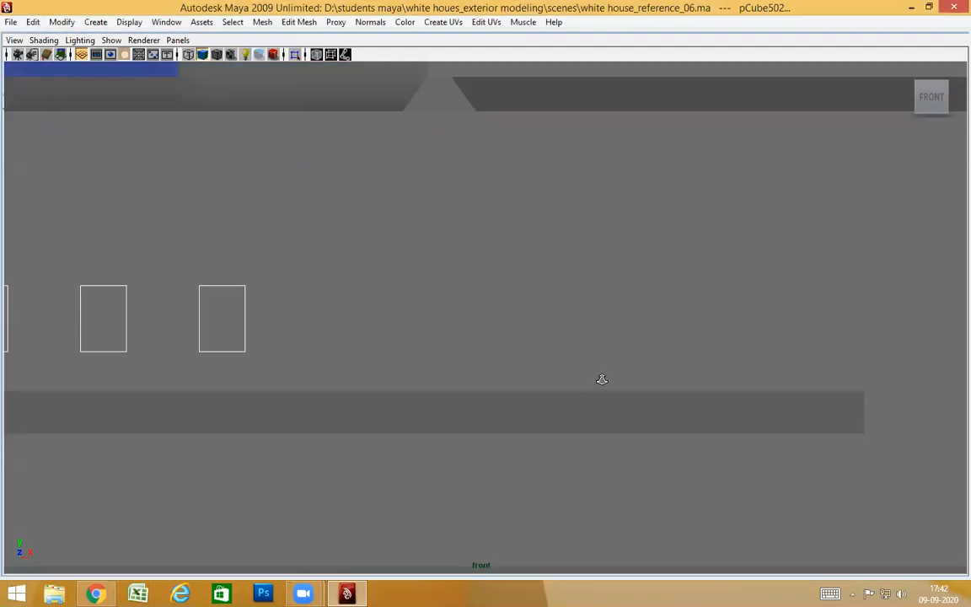
{"action": "scroll", "coordinate": [386, 360], "scroll_direction": "down", "scroll_amount": 8}
{"action": "scroll", "coordinate": [289, 348], "scroll_direction": "up", "scroll_amount": 3}
{"action": "middle_click_drag", "start_coordinate": [291, 348], "coordinate": [445, 350], "text": "alt"}
{"action": "scroll", "coordinate": [386, 360], "scroll_direction": "up", "scroll_amount": 3}
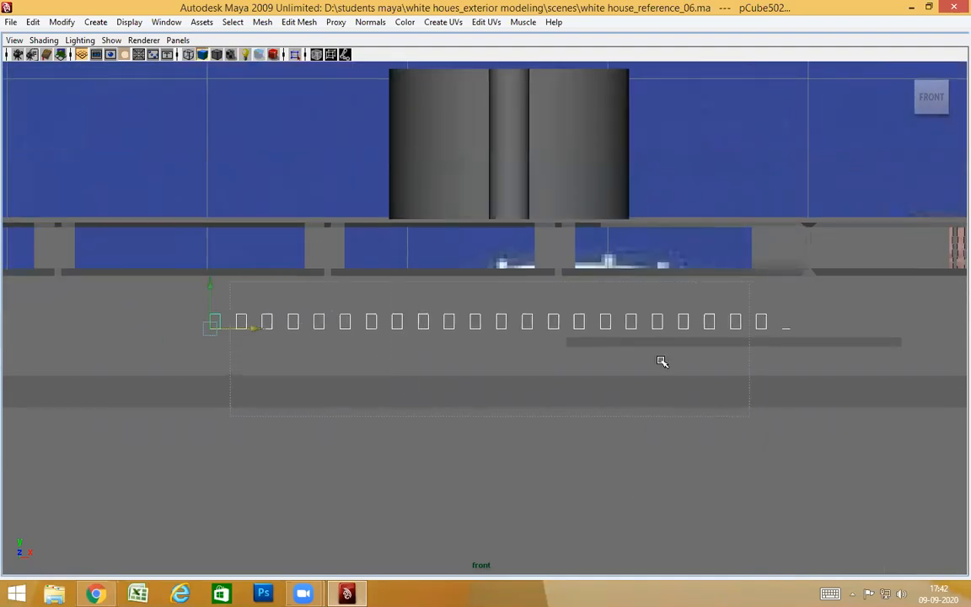
{"action": "key", "text": "space"}
{"action": "left_click_drag", "start_coordinate": [648, 351], "coordinate": [650, 332]}
{"action": "left_click_drag", "start_coordinate": [668, 401], "coordinate": [856, 393], "text": "alt"}
{"action": "left_click_drag", "start_coordinate": [569, 392], "coordinate": [632, 393], "text": "alt"}
{"action": "left_click_drag", "start_coordinate": [711, 429], "coordinate": [546, 451], "text": "alt"}
{"action": "left_click", "coordinate": [545, 451]}
Examine the dentil rows and bare cornice sections across the colonnade, the wing front and the adjoining side walls.
{"action": "left_click_drag", "start_coordinate": [386, 425], "coordinate": [520, 401], "text": "alt"}
{"action": "scroll", "coordinate": [458, 383], "scroll_direction": "down", "scroll_amount": 5}
{"action": "left_click_drag", "start_coordinate": [595, 393], "coordinate": [699, 436], "text": "alt"}
{"action": "right_click_drag", "start_coordinate": [699, 435], "coordinate": [657, 451], "text": "alt"}
{"action": "left_click_drag", "start_coordinate": [535, 458], "coordinate": [312, 290], "text": "alt"}
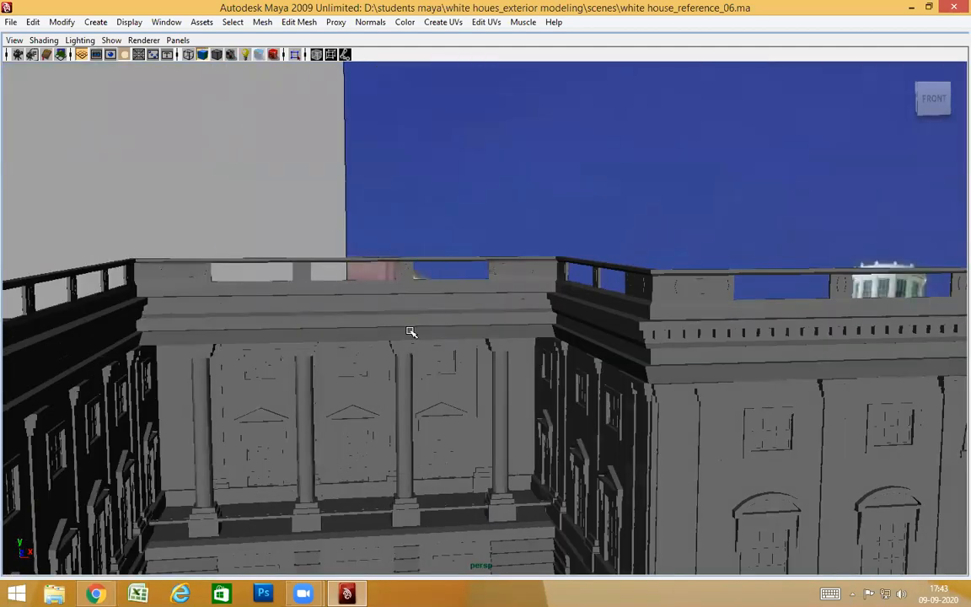
{"action": "left_click_drag", "start_coordinate": [411, 331], "coordinate": [264, 392], "text": "alt"}
{"action": "left_click_drag", "start_coordinate": [550, 370], "coordinate": [440, 353], "text": "alt"}
{"action": "scroll", "coordinate": [440, 353], "scroll_direction": "down", "scroll_amount": 2}
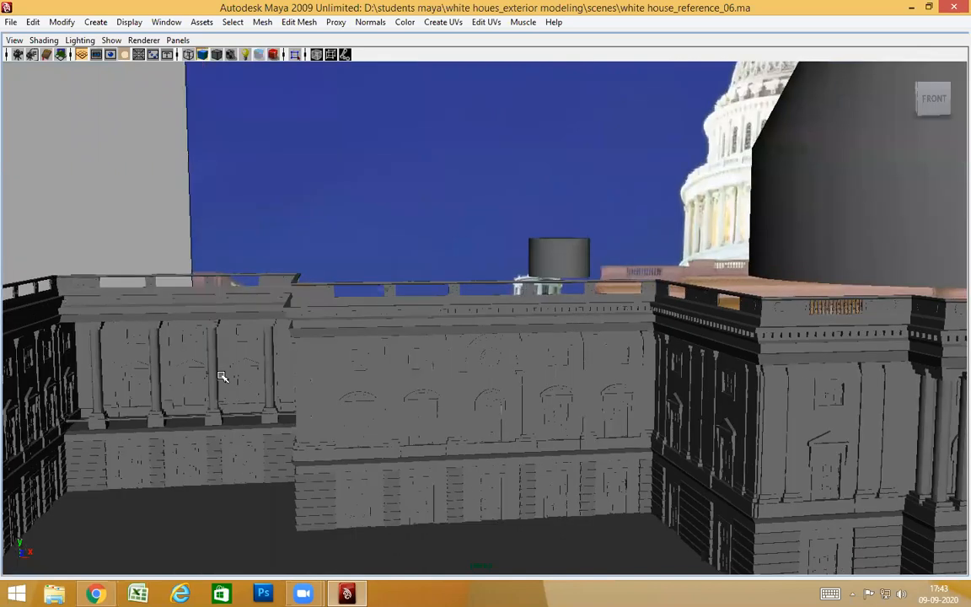
{"action": "scroll", "coordinate": [236, 382], "scroll_direction": "up", "scroll_amount": 7}
{"action": "scroll", "coordinate": [237, 382], "scroll_direction": "down", "scroll_amount": 5}
{"action": "left_click_drag", "start_coordinate": [237, 383], "coordinate": [562, 379], "text": "alt"}
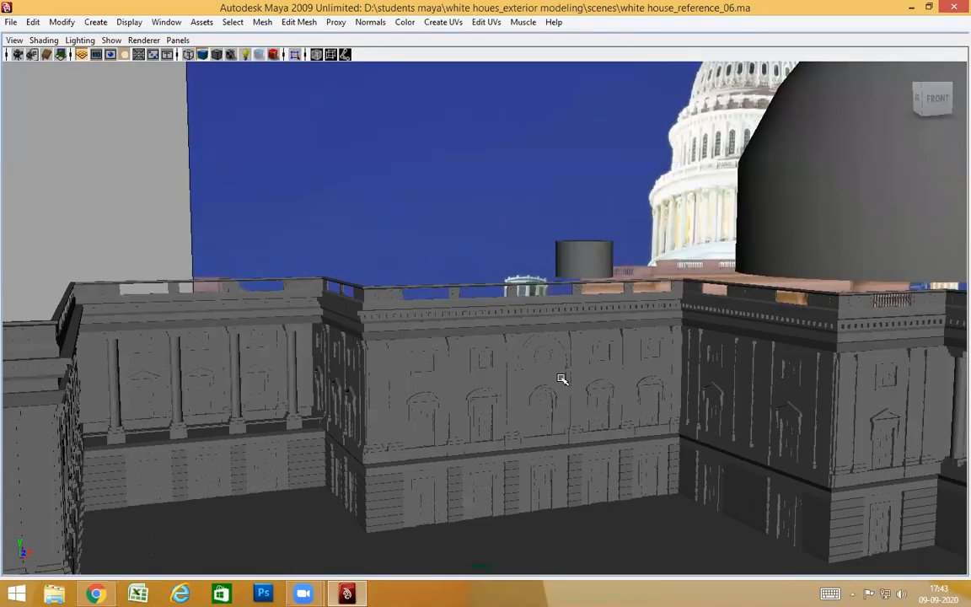
{"action": "left_click_drag", "start_coordinate": [349, 374], "coordinate": [442, 390], "text": "alt"}
{"action": "scroll", "coordinate": [362, 398], "scroll_direction": "up", "scroll_amount": 4}
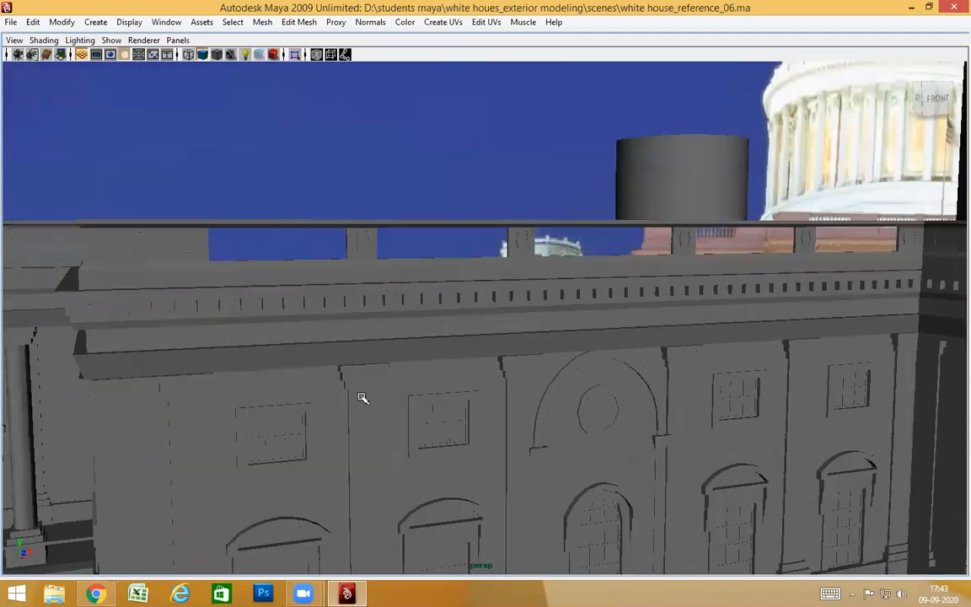
{"action": "left_click_drag", "start_coordinate": [226, 381], "coordinate": [347, 402], "text": "alt"}
{"action": "middle_click_drag", "start_coordinate": [347, 401], "coordinate": [316, 408], "text": "alt"}
{"action": "left_click_drag", "start_coordinate": [316, 407], "coordinate": [208, 365], "text": "alt"}
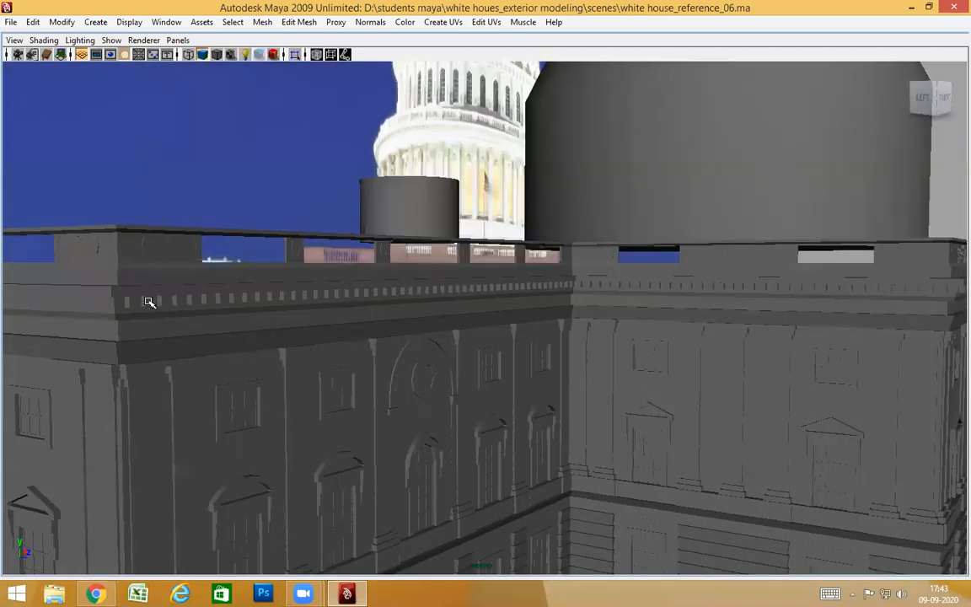
Select a dentil block near the wing's outer corner and bring up the side view in wireframe.
{"action": "key", "text": "space"}
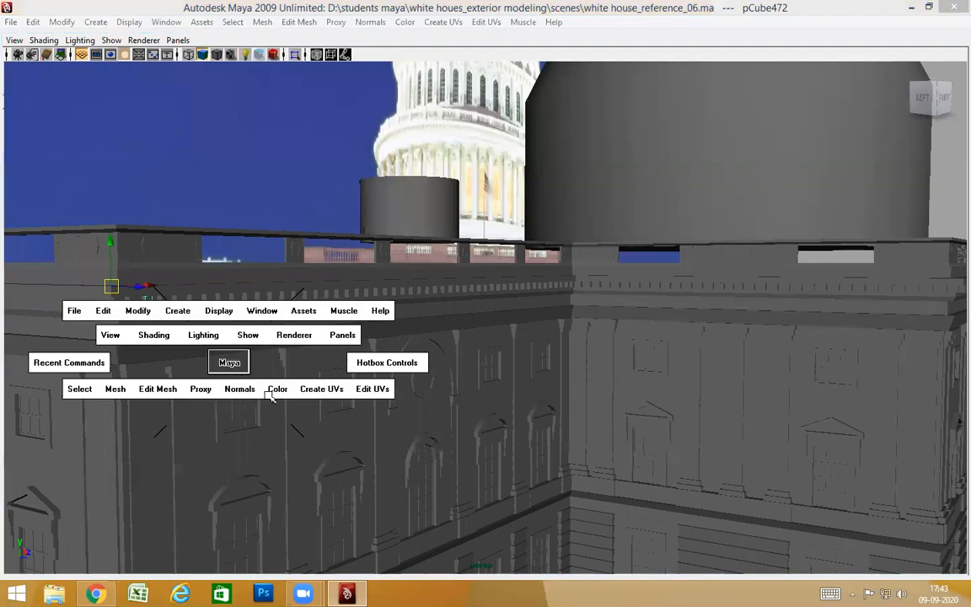
{"action": "left_click_drag", "start_coordinate": [228, 362], "coordinate": [271, 396]}
{"action": "key", "text": "4"}
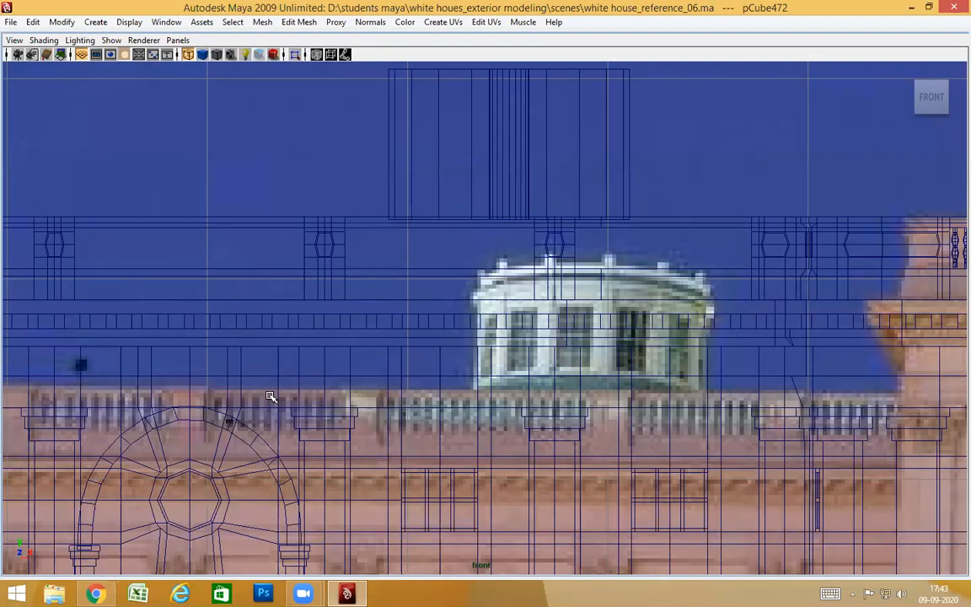
{"action": "middle_click_drag", "start_coordinate": [279, 376], "coordinate": [277, 361], "text": "alt"}
{"action": "key", "text": "space"}
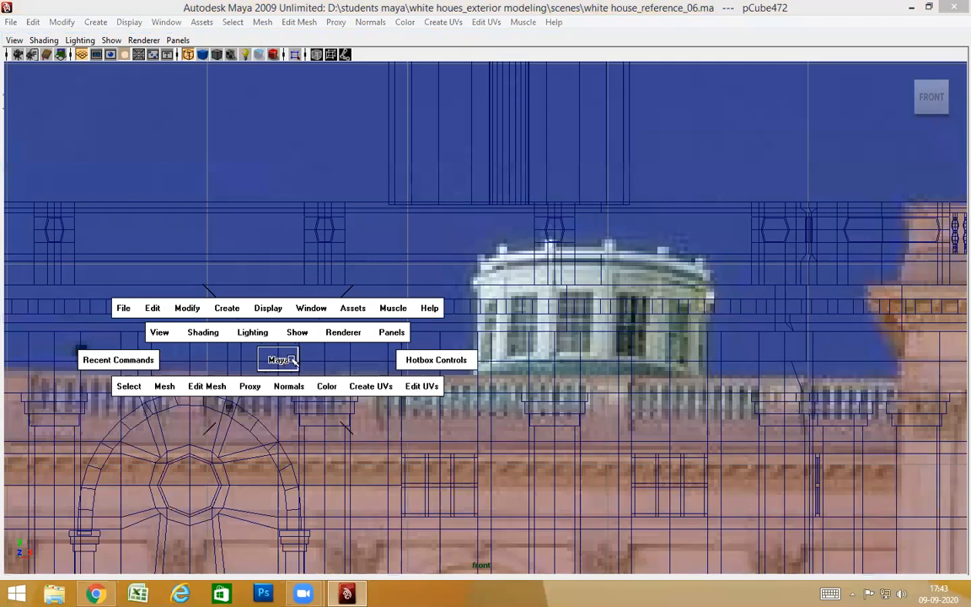
{"action": "left_click_drag", "start_coordinate": [414, 380], "coordinate": [417, 380]}
Select the wing's complete front dentil row in the side view, leaving the building meshes out of the selection.
{"action": "middle_click_drag", "start_coordinate": [606, 218], "coordinate": [332, 370], "text": "alt"}
{"action": "scroll", "coordinate": [331, 371], "scroll_direction": "down", "scroll_amount": 12}
{"action": "middle_click_drag", "start_coordinate": [565, 351], "coordinate": [462, 340], "text": "alt"}
{"action": "scroll", "coordinate": [330, 355], "scroll_direction": "up", "scroll_amount": 2}
{"action": "scroll", "coordinate": [453, 336], "scroll_direction": "up", "scroll_amount": 14}
{"action": "scroll", "coordinate": [399, 371], "scroll_direction": "up", "scroll_amount": 5}
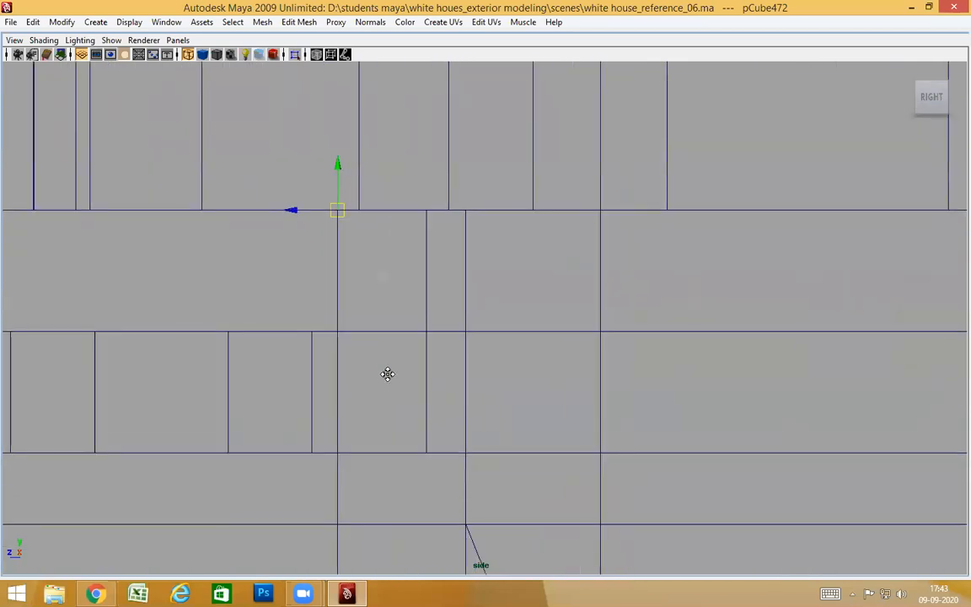
{"action": "middle_click_drag", "start_coordinate": [387, 372], "coordinate": [478, 350], "text": "alt"}
{"action": "scroll", "coordinate": [473, 364], "scroll_direction": "up", "scroll_amount": 1}
{"action": "left_click_drag", "start_coordinate": [420, 412], "coordinate": [421, 413]}
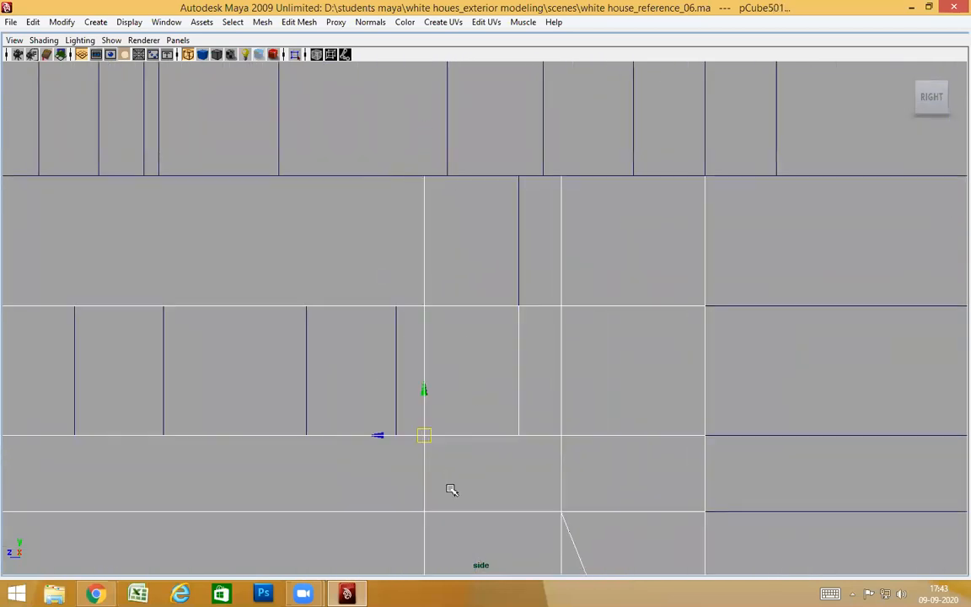
{"action": "left_click_drag", "start_coordinate": [354, 514], "coordinate": [341, 524], "text": "shift"}
{"action": "key", "text": "space"}
{"action": "mouse_move", "coordinate": [474, 379]}
{"action": "left_mouse_down"}
{"action": "mouse_move", "coordinate": [472, 365]}
{"action": "mouse_move", "coordinate": [489, 364]}
{"action": "mouse_move", "coordinate": [327, 364]}
{"action": "left_mouse_up"}
{"action": "key", "text": "5"}
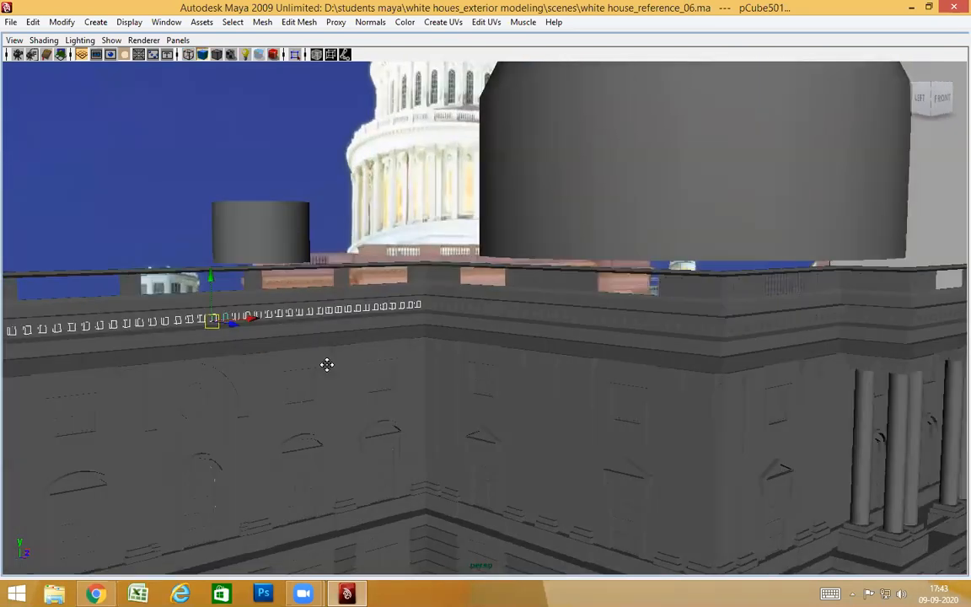
Slide the copied dentil row along the depth axis, forward from the recessed facade wall.
{"action": "middle_click_drag", "start_coordinate": [327, 365], "coordinate": [503, 365], "text": "alt"}
{"action": "scroll", "coordinate": [503, 365], "scroll_direction": "up", "scroll_amount": 2}
{"action": "left_click_drag", "start_coordinate": [470, 374], "coordinate": [404, 376], "text": "alt"}
{"action": "scroll", "coordinate": [468, 378], "scroll_direction": "down", "scroll_amount": 8}
{"action": "left_click_drag", "start_coordinate": [466, 379], "coordinate": [628, 356], "text": "alt"}
{"action": "scroll", "coordinate": [185, 372], "scroll_direction": "up", "scroll_amount": 4}
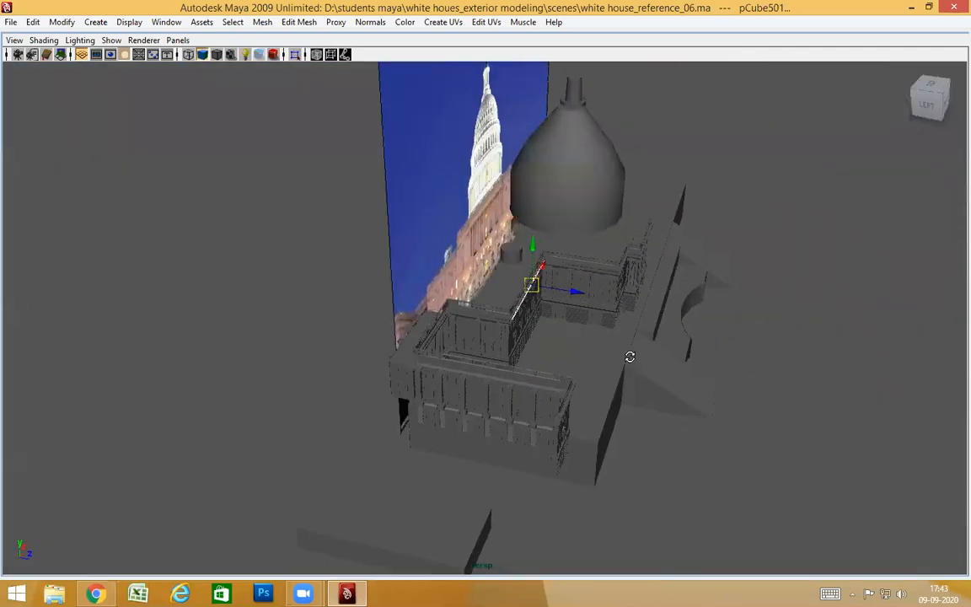
{"action": "scroll", "coordinate": [588, 301], "scroll_direction": "up", "scroll_amount": 2}
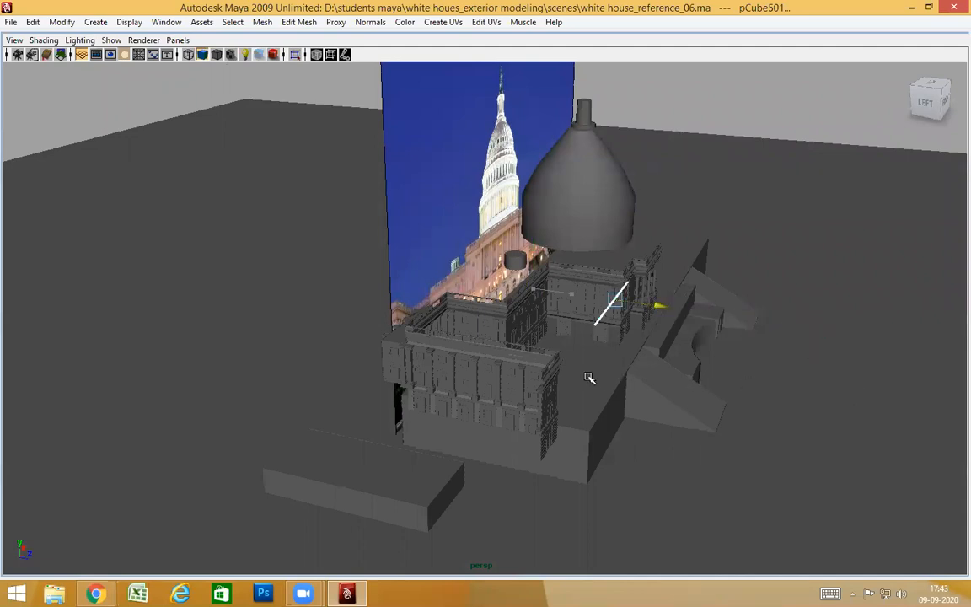
{"action": "left_click_drag", "start_coordinate": [593, 388], "coordinate": [527, 321], "text": "alt"}
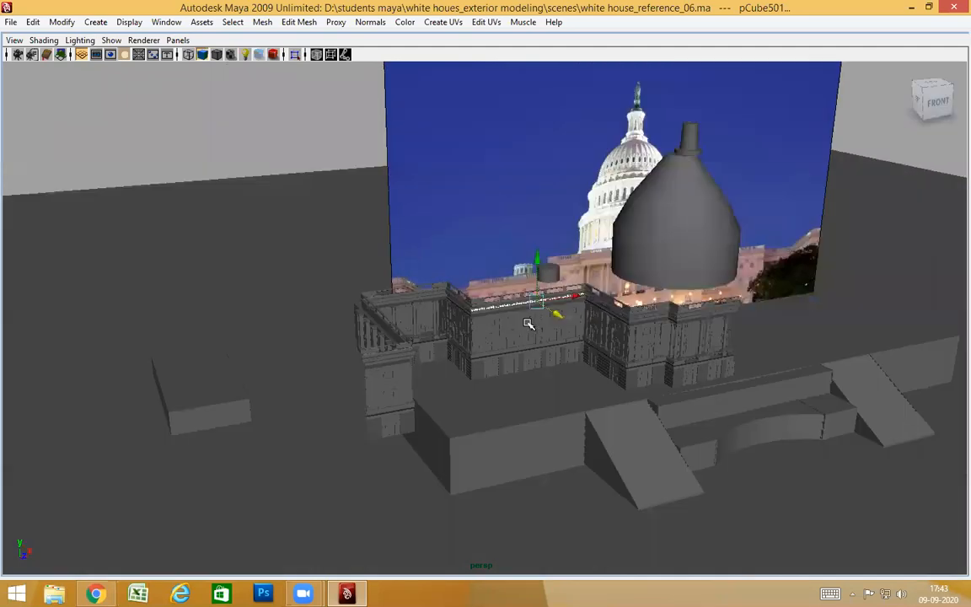
Duplicate the dentil row and relocate the copy's pivot for placing it on the colonnade cornice.
{"action": "scroll", "coordinate": [505, 312], "scroll_direction": "up", "scroll_amount": 5}
{"action": "left_click_drag", "start_coordinate": [475, 284], "coordinate": [644, 416], "text": "alt"}
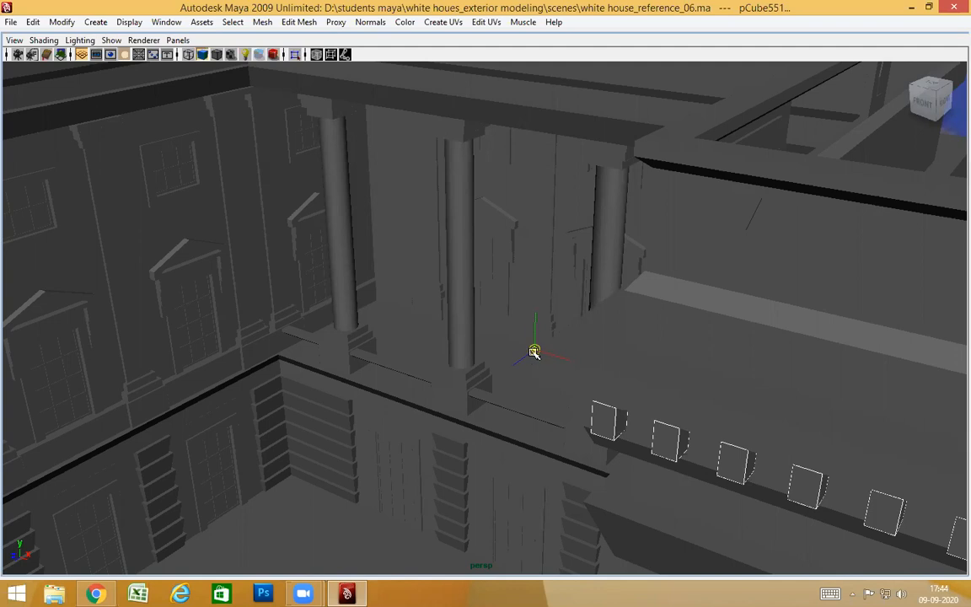
{"action": "left_click_drag", "start_coordinate": [670, 395], "coordinate": [644, 408], "text": "alt"}
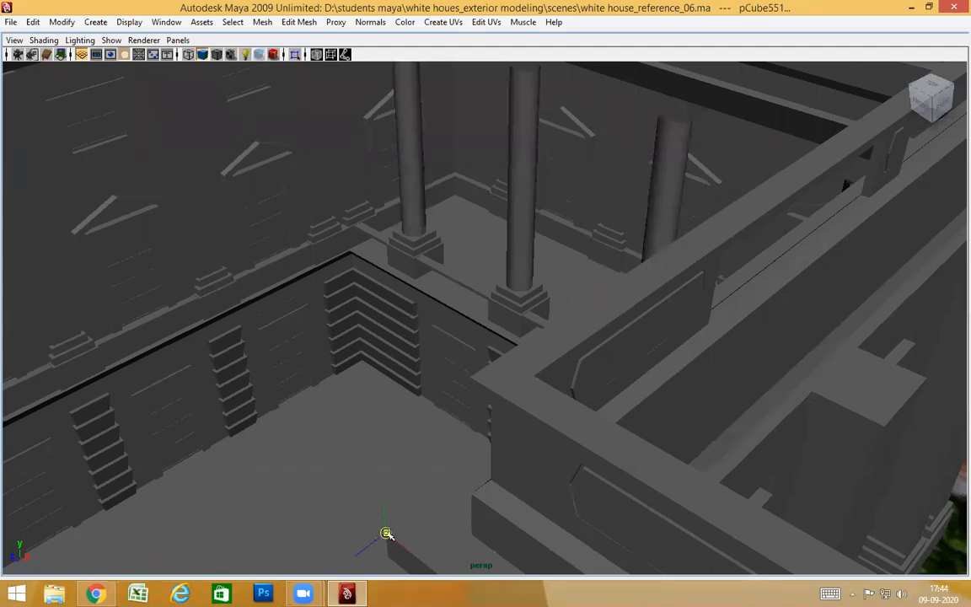
{"action": "left_click_drag", "start_coordinate": [388, 534], "coordinate": [732, 460], "text": "alt"}
{"action": "middle_click_drag", "start_coordinate": [489, 295], "coordinate": [910, 392], "text": "alt"}
{"action": "scroll", "coordinate": [626, 167], "scroll_direction": "up", "scroll_amount": 6}
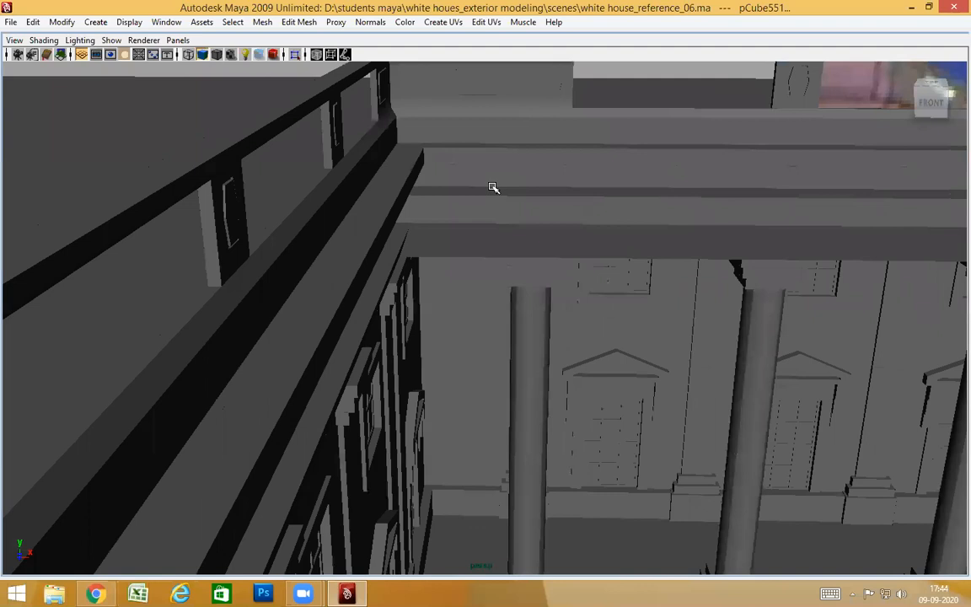
Line up the duplicated dentil row along the colonnade cornice, up to the inner corner with the wing, working in wireframe.
{"action": "middle_click_drag", "start_coordinate": [557, 390], "coordinate": [557, 391], "text": "alt"}
{"action": "left_click_drag", "start_coordinate": [558, 390], "coordinate": [289, 386], "text": "alt"}
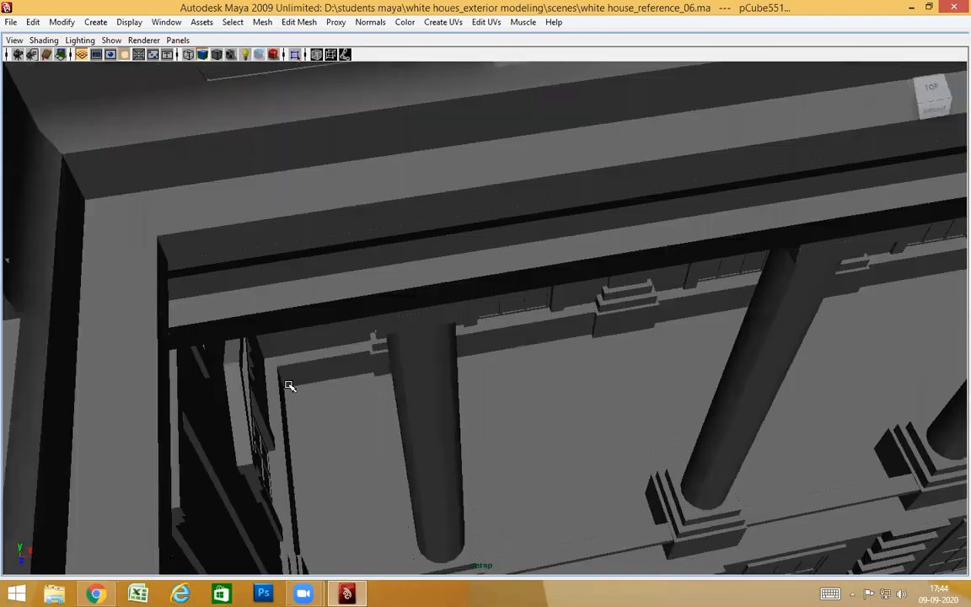
{"action": "key", "text": "4"}
{"action": "left_click_drag", "start_coordinate": [227, 350], "coordinate": [308, 256], "text": "alt"}
{"action": "left_click_drag", "start_coordinate": [288, 368], "coordinate": [420, 348], "text": "alt"}
{"action": "left_click_drag", "start_coordinate": [491, 384], "coordinate": [580, 504], "text": "alt"}
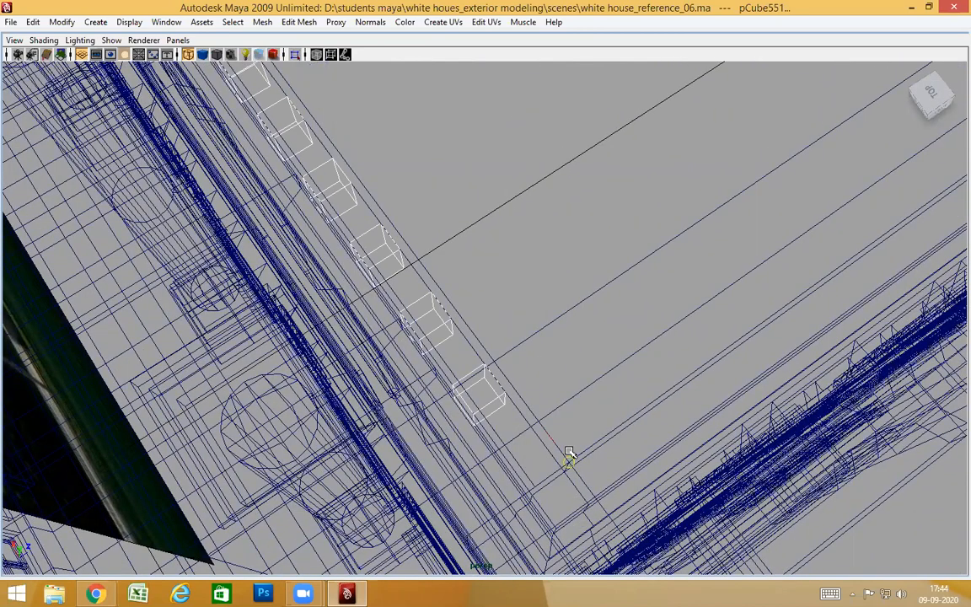
Duplicate the dentil row again and place the copy along the end wing's front cornice, starting at its outer corner.
{"action": "key", "text": "5"}
{"action": "mouse_move", "coordinate": [504, 459]}
{"action": "left_mouse_down", "text": "alt"}
{"action": "mouse_move", "coordinate": [491, 395]}
{"action": "mouse_move", "coordinate": [503, 345]}
{"action": "mouse_move", "coordinate": [596, 351]}
{"action": "mouse_move", "coordinate": [634, 425]}
{"action": "mouse_move", "coordinate": [508, 405]}
{"action": "mouse_move", "coordinate": [516, 427]}
{"action": "mouse_move", "coordinate": [531, 405]}
{"action": "mouse_move", "coordinate": [490, 422]}
{"action": "mouse_move", "coordinate": [516, 429]}
{"action": "mouse_move", "coordinate": [525, 418]}
{"action": "mouse_move", "coordinate": [474, 428]}
{"action": "mouse_move", "coordinate": [529, 428]}
{"action": "mouse_move", "coordinate": [488, 414]}
{"action": "mouse_move", "coordinate": [488, 403]}
{"action": "mouse_move", "coordinate": [251, 425]}
{"action": "mouse_move", "coordinate": [544, 429]}
{"action": "mouse_move", "coordinate": [524, 455]}
{"action": "mouse_move", "coordinate": [522, 447]}
{"action": "mouse_move", "coordinate": [497, 458]}
{"action": "mouse_move", "coordinate": [87, 443]}
{"action": "mouse_move", "coordinate": [472, 445]}
{"action": "mouse_move", "coordinate": [498, 431]}
{"action": "mouse_move", "coordinate": [649, 427]}
{"action": "mouse_move", "coordinate": [499, 435]}
{"action": "mouse_move", "coordinate": [518, 429]}
{"action": "left_mouse_up", "text": "alt"}
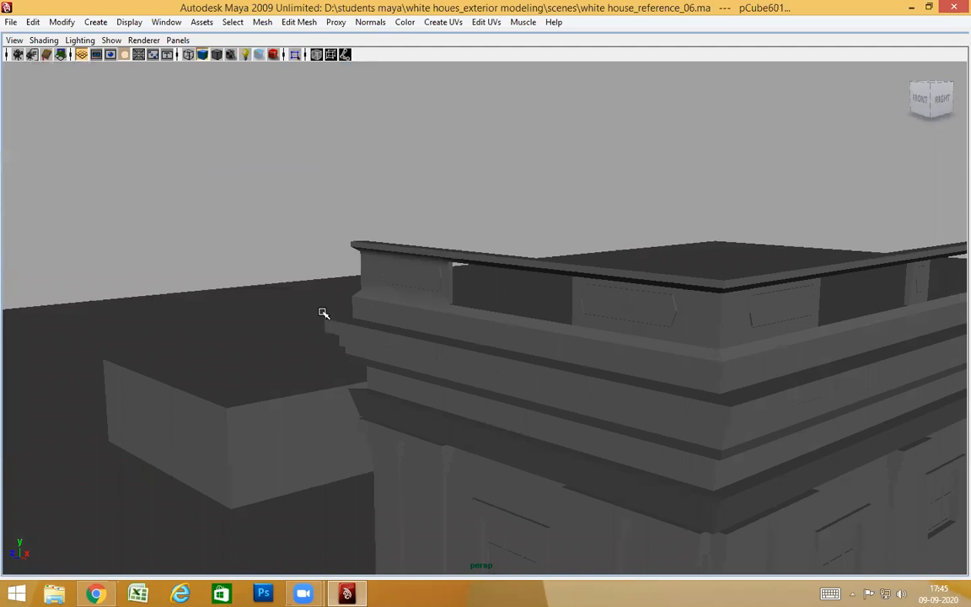
{"action": "left_click_drag", "start_coordinate": [470, 425], "coordinate": [552, 413], "text": "alt"}
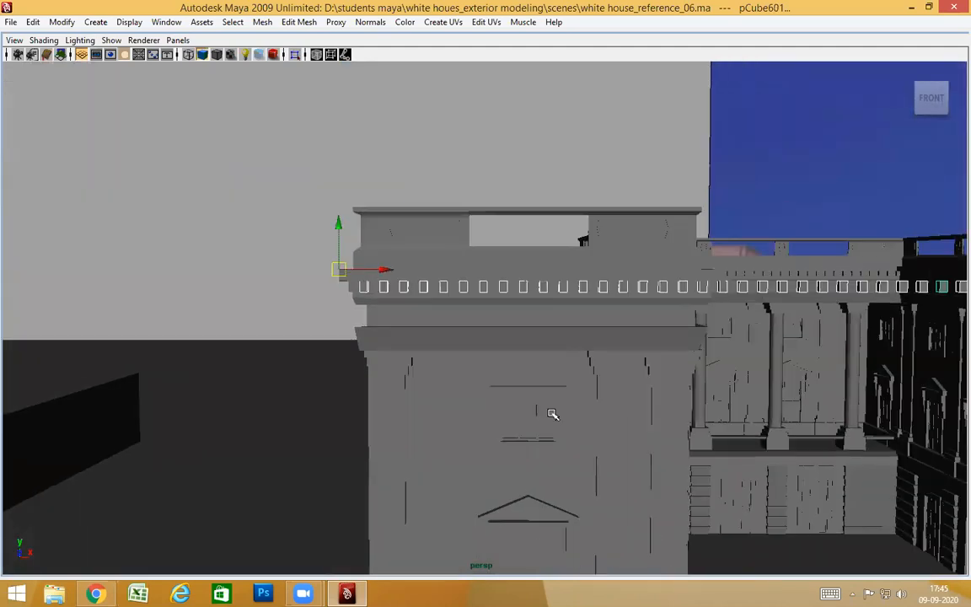
Examine the copied dentil row's position across the end wing front, the colonnade and the neighbouring facade.
{"action": "left_click_drag", "start_coordinate": [482, 326], "coordinate": [564, 365], "text": "alt"}
{"action": "left_click_drag", "start_coordinate": [486, 344], "coordinate": [517, 346], "text": "alt"}
{"action": "middle_click_drag", "start_coordinate": [517, 401], "coordinate": [512, 378], "text": "alt"}
{"action": "left_click_drag", "start_coordinate": [511, 379], "coordinate": [512, 384], "text": "alt"}
{"action": "mouse_move", "coordinate": [461, 344]}
{"action": "left_mouse_down", "text": "alt"}
{"action": "mouse_move", "coordinate": [463, 332]}
{"action": "mouse_move", "coordinate": [468, 354]}
{"action": "mouse_move", "coordinate": [459, 337]}
{"action": "left_mouse_up", "text": "alt"}
{"action": "scroll", "coordinate": [460, 349], "scroll_direction": "down", "scroll_amount": 6}
{"action": "left_click_drag", "start_coordinate": [696, 375], "coordinate": [533, 451], "text": "alt"}
{"action": "middle_click_drag", "start_coordinate": [532, 451], "coordinate": [507, 364], "text": "alt"}
{"action": "left_click_drag", "start_coordinate": [507, 365], "coordinate": [399, 338], "text": "alt"}
{"action": "scroll", "coordinate": [444, 351], "scroll_direction": "up", "scroll_amount": 5}
{"action": "scroll", "coordinate": [399, 338], "scroll_direction": "down", "scroll_amount": 2}
{"action": "middle_click_drag", "start_coordinate": [398, 338], "coordinate": [508, 341], "text": "alt"}
{"action": "left_click_drag", "start_coordinate": [508, 341], "coordinate": [467, 346], "text": "alt"}
Leave the wing front's blocks out of the selection using the front view, and delete the surplus dentil blocks beyond the wing's inner corner.
{"action": "key", "text": "space"}
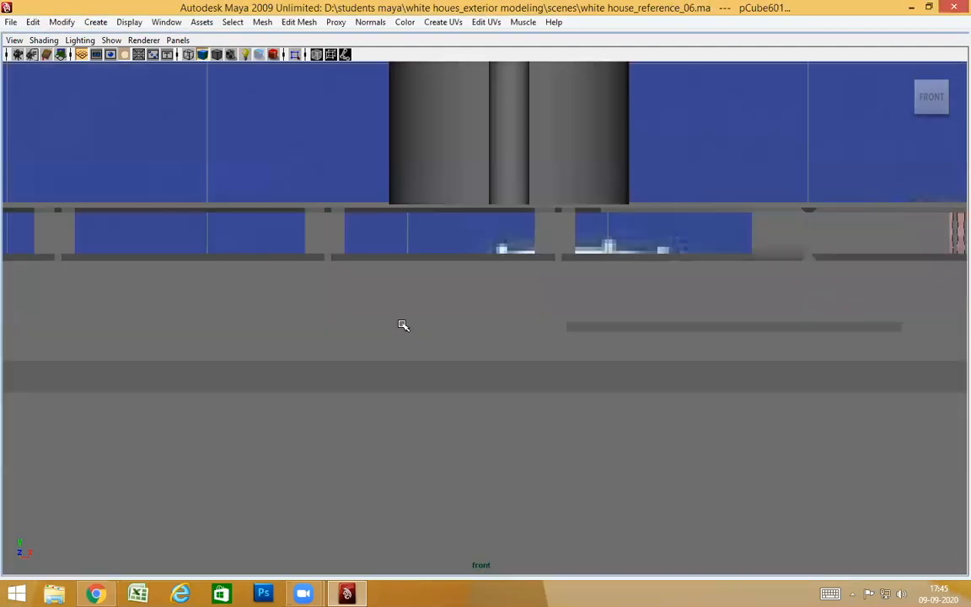
{"action": "scroll", "coordinate": [212, 312], "scroll_direction": "down", "scroll_amount": 5}
{"action": "middle_click_drag", "start_coordinate": [211, 312], "coordinate": [571, 300], "text": "alt"}
{"action": "scroll", "coordinate": [570, 301], "scroll_direction": "up", "scroll_amount": 5}
{"action": "middle_click_drag", "start_coordinate": [391, 321], "coordinate": [790, 325], "text": "alt"}
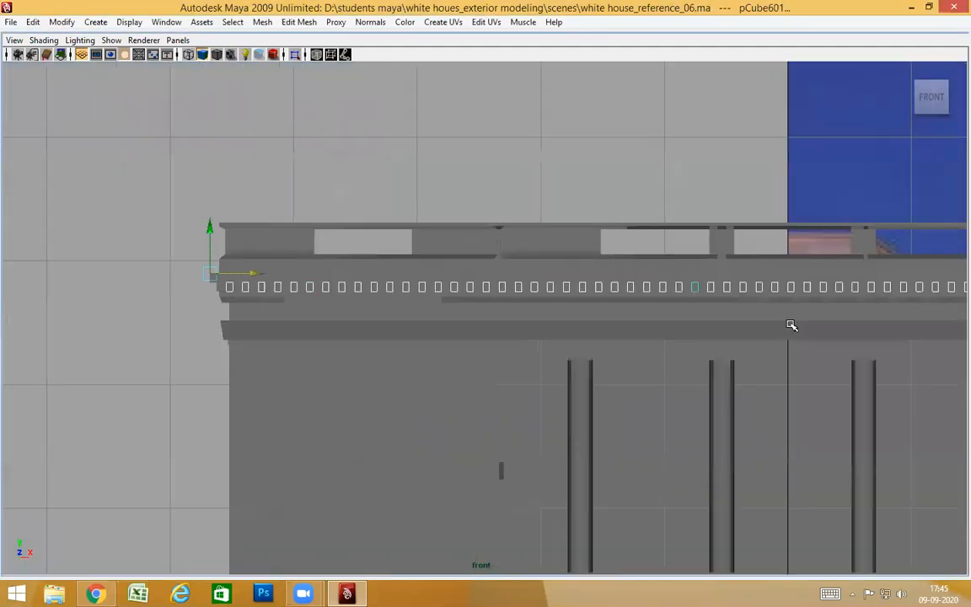
{"action": "key", "text": "4"}
{"action": "middle_click_drag", "start_coordinate": [678, 329], "coordinate": [700, 329], "text": "alt"}
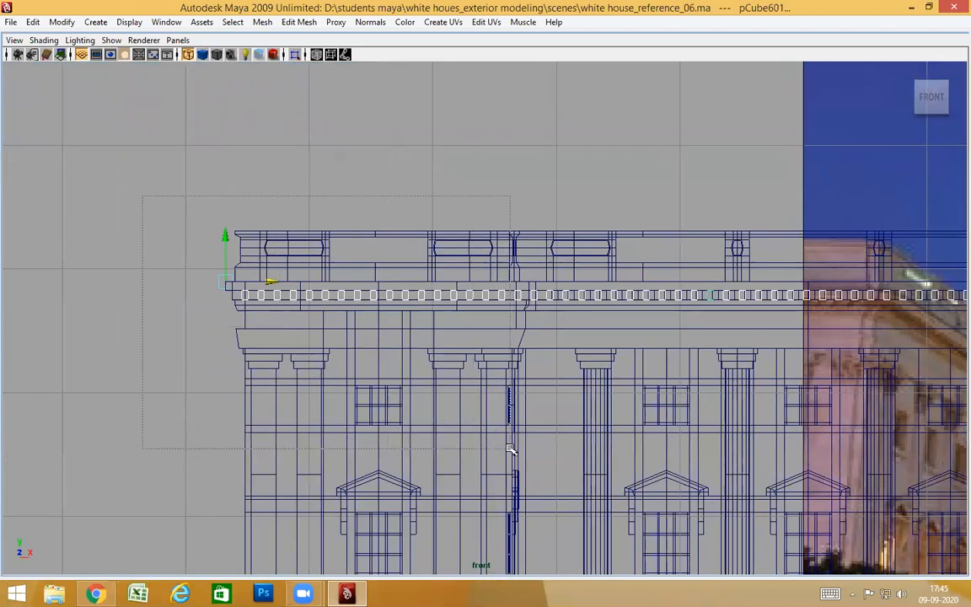
{"action": "key", "text": "space"}
{"action": "left_click_drag", "start_coordinate": [508, 332], "coordinate": [506, 291]}
{"action": "scroll", "coordinate": [533, 253], "scroll_direction": "up", "scroll_amount": 6}
{"action": "middle_click_drag", "start_coordinate": [535, 241], "coordinate": [530, 266], "text": "alt"}
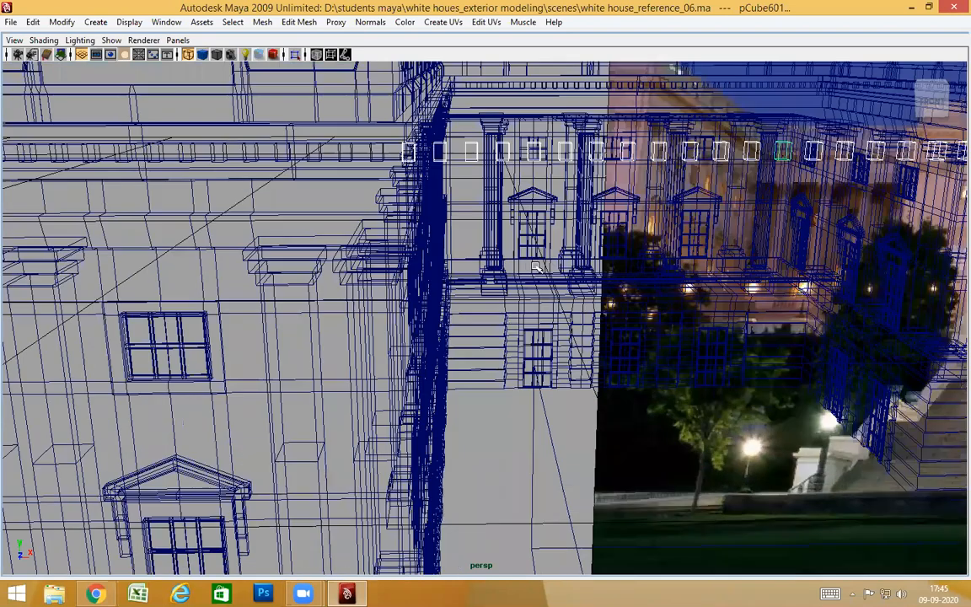
{"action": "key", "text": "5"}
{"action": "mouse_move", "coordinate": [554, 269]}
{"action": "left_mouse_down", "text": "alt"}
{"action": "mouse_move", "coordinate": [562, 261]}
{"action": "mouse_move", "coordinate": [427, 129]}
{"action": "left_mouse_up", "text": "alt"}
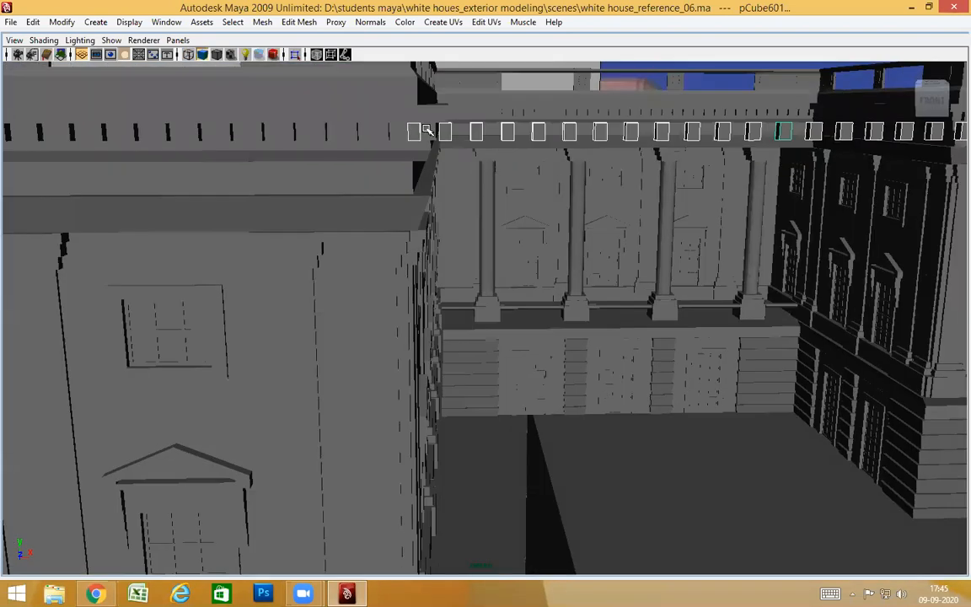
{"action": "scroll", "coordinate": [517, 226], "scroll_direction": "down", "scroll_amount": 2}
{"action": "left_click_drag", "start_coordinate": [517, 226], "coordinate": [507, 202], "text": "alt"}
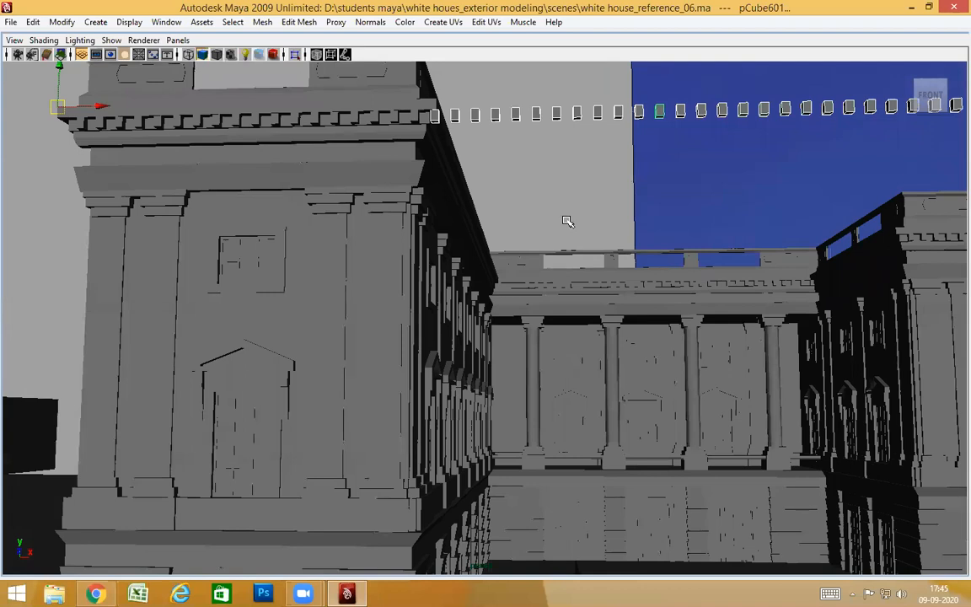
{"action": "scroll", "coordinate": [574, 221], "scroll_direction": "down", "scroll_amount": 4}
{"action": "left_click_drag", "start_coordinate": [585, 223], "coordinate": [489, 272], "text": "alt"}
{"action": "key", "text": "Delete"}
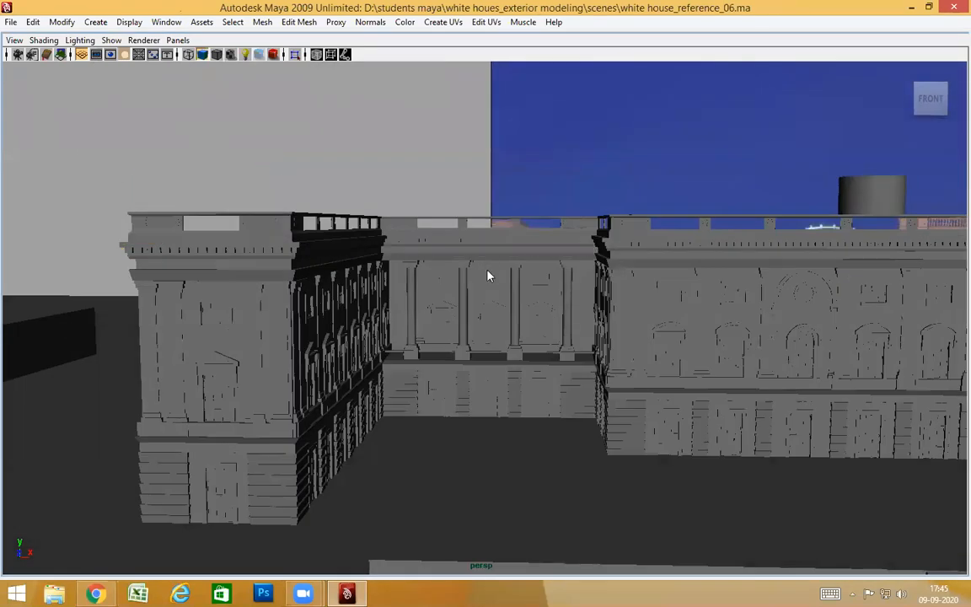
Delete the stray dentil blocks floating past the end of the colonnade, including those beside the corner.
{"action": "left_click_drag", "start_coordinate": [702, 214], "coordinate": [493, 411], "text": "alt"}
{"action": "scroll", "coordinate": [547, 253], "scroll_direction": "up", "scroll_amount": 2}
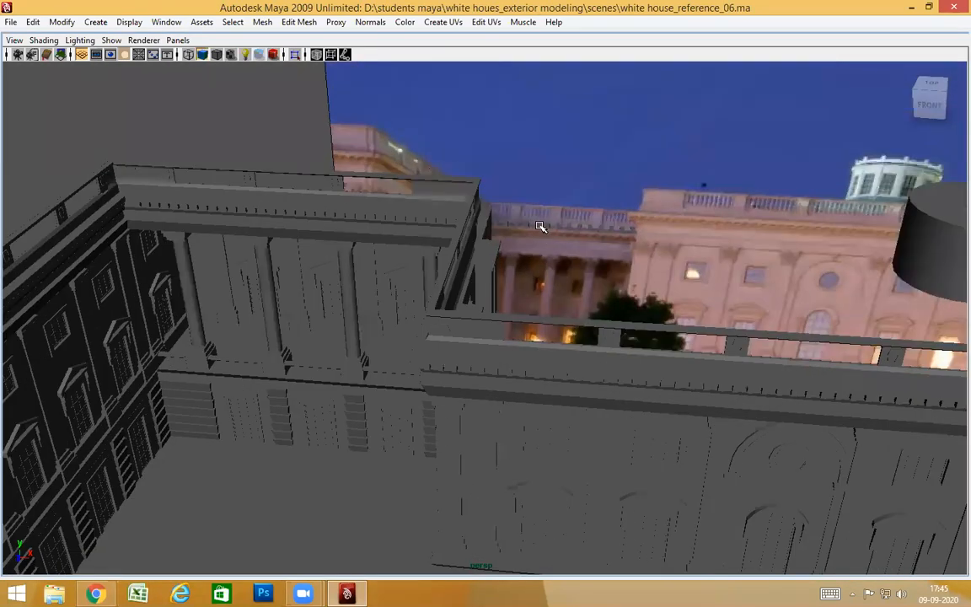
{"action": "left_click", "coordinate": [537, 225]}
{"action": "key", "text": "f"}
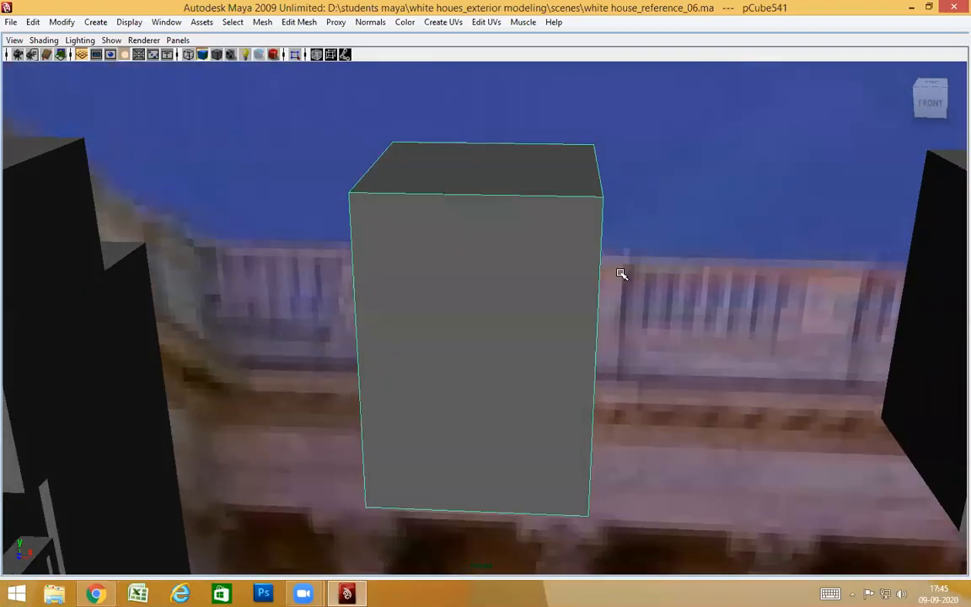
{"action": "scroll", "coordinate": [619, 273], "scroll_direction": "down", "scroll_amount": 8}
{"action": "left_click_drag", "start_coordinate": [592, 301], "coordinate": [604, 356], "text": "alt"}
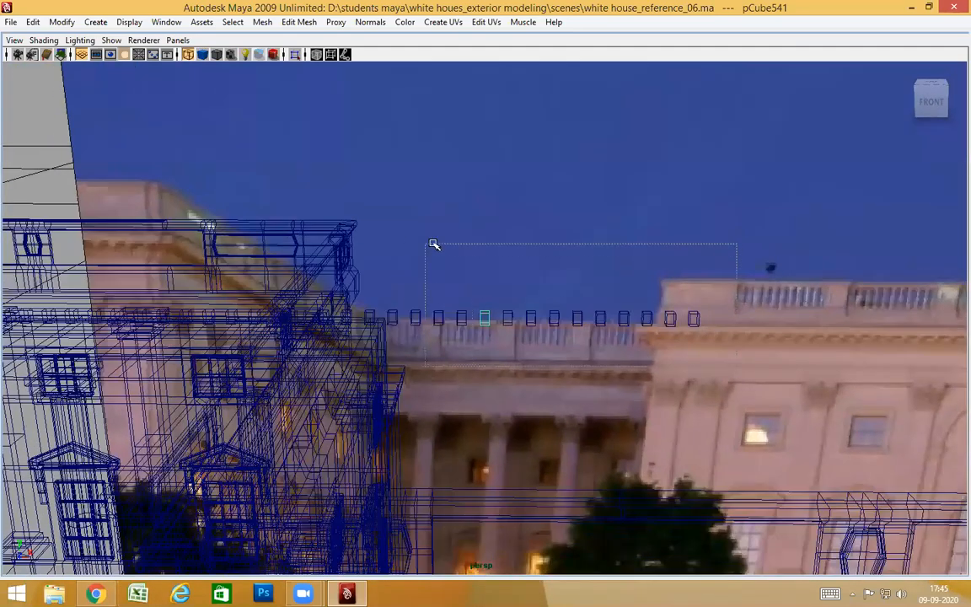
{"action": "left_click_drag", "start_coordinate": [433, 243], "coordinate": [452, 229]}
{"action": "key", "text": "Delete"}
{"action": "left_click_drag", "start_coordinate": [448, 338], "coordinate": [414, 344]}
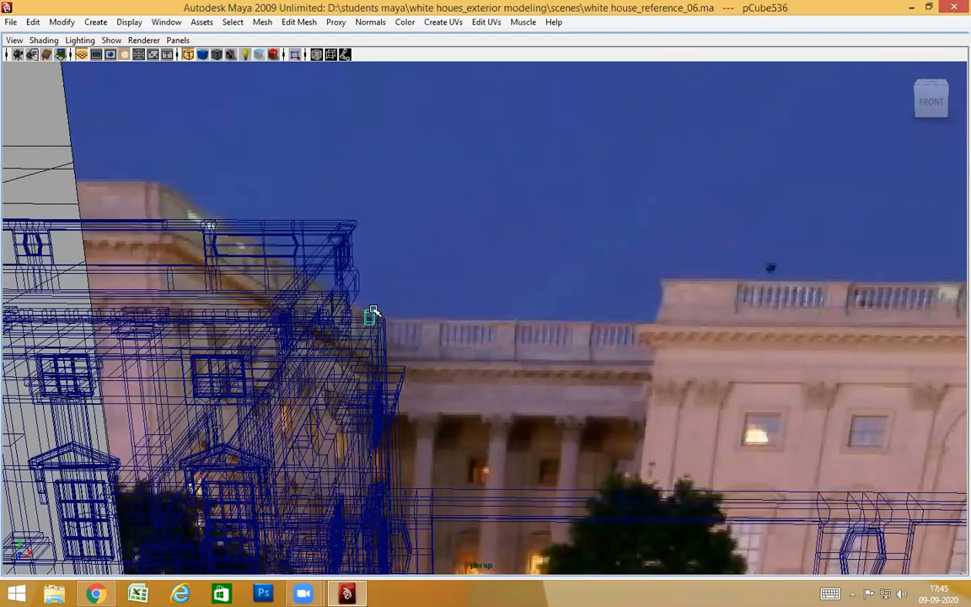
{"action": "left_click_drag", "start_coordinate": [335, 333], "coordinate": [457, 336], "text": "alt"}
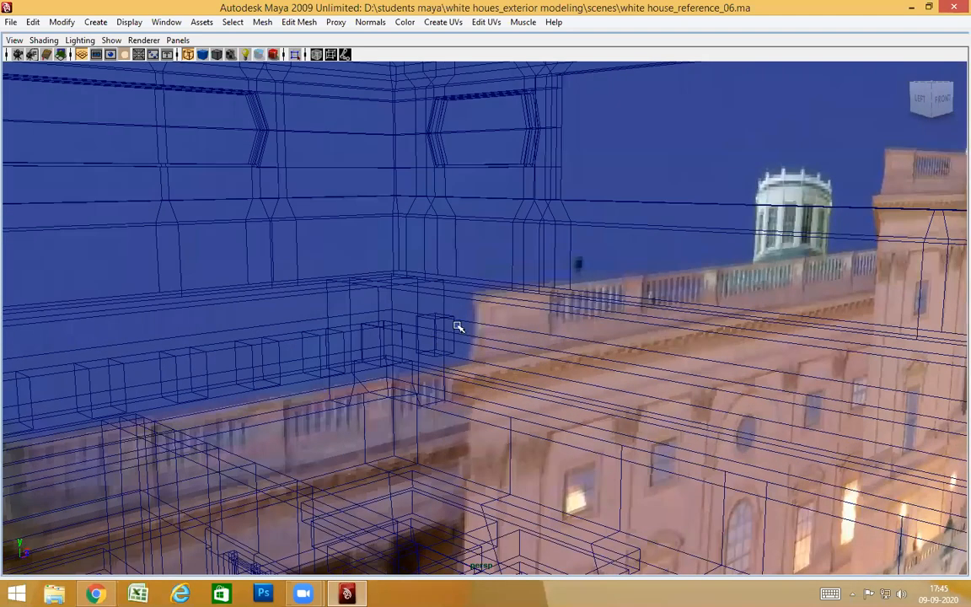
Inspect the dentil blocks at the cornice corner and pick the end block of the adjoining side wall's row.
{"action": "left_click", "coordinate": [402, 340]}
{"action": "left_click", "coordinate": [425, 408]}
{"action": "left_click_drag", "start_coordinate": [426, 397], "coordinate": [349, 345], "text": "alt"}
{"action": "key", "text": "5"}
{"action": "left_click_drag", "start_coordinate": [120, 328], "coordinate": [572, 290], "text": "alt"}
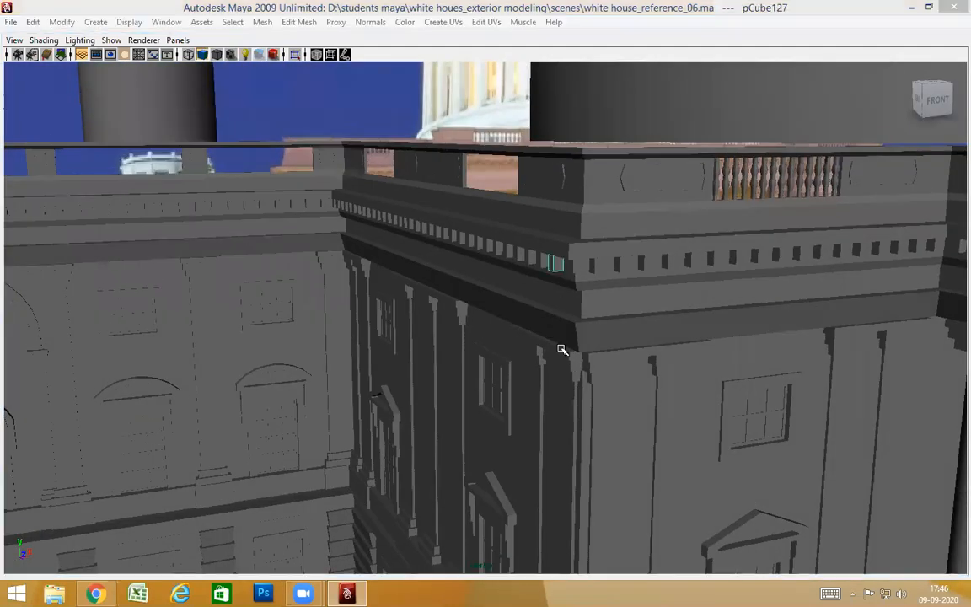
Select the side wall's complete dentil row in an orthographic wireframe view, leaving the building meshes out of the selection.
{"action": "left_click_drag", "start_coordinate": [560, 349], "coordinate": [563, 390]}
{"action": "right_click_drag", "start_coordinate": [557, 392], "coordinate": [371, 379], "text": "alt"}
{"action": "middle_click_drag", "start_coordinate": [511, 367], "coordinate": [95, 346], "text": "alt"}
{"action": "right_click_drag", "start_coordinate": [481, 359], "coordinate": [657, 333], "text": "alt"}
{"action": "middle_click_drag", "start_coordinate": [572, 311], "coordinate": [449, 364], "text": "alt"}
{"action": "mouse_move", "coordinate": [448, 364]}
{"action": "right_mouse_down", "text": "alt"}
{"action": "mouse_move", "coordinate": [387, 378]}
{"action": "mouse_move", "coordinate": [558, 406]}
{"action": "right_mouse_up", "text": "alt"}
{"action": "key", "text": "4"}
{"action": "middle_click_drag", "start_coordinate": [298, 366], "coordinate": [406, 369], "text": "alt"}
{"action": "mouse_move", "coordinate": [312, 367]}
{"action": "right_mouse_down", "text": "alt"}
{"action": "mouse_move", "coordinate": [387, 371]}
{"action": "mouse_move", "coordinate": [427, 416]}
{"action": "right_mouse_up", "text": "alt"}
{"action": "middle_click_drag", "start_coordinate": [426, 416], "coordinate": [504, 354], "text": "alt"}
{"action": "mouse_move", "coordinate": [524, 280]}
{"action": "left_mouse_down", "text": "ctrl"}
{"action": "mouse_move", "coordinate": [548, 357]}
{"action": "mouse_move", "coordinate": [541, 319]}
{"action": "mouse_move", "coordinate": [559, 357]}
{"action": "mouse_move", "coordinate": [617, 362]}
{"action": "mouse_move", "coordinate": [564, 375]}
{"action": "left_mouse_up", "text": "ctrl"}
{"action": "key", "text": "space"}
{"action": "key", "text": "f"}
{"action": "key", "text": "5"}
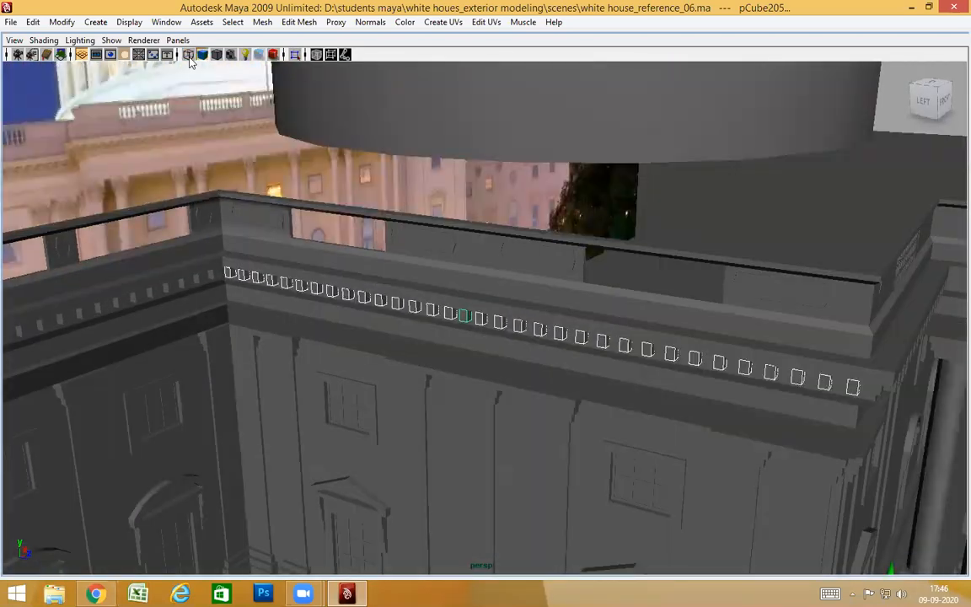
Center the pivots of the selected side-wall dentil blocks and delete their history.
{"action": "left_click", "coordinate": [64, 23]}
{"action": "left_click", "coordinate": [71, 158]}
{"action": "left_click", "coordinate": [33, 22]}
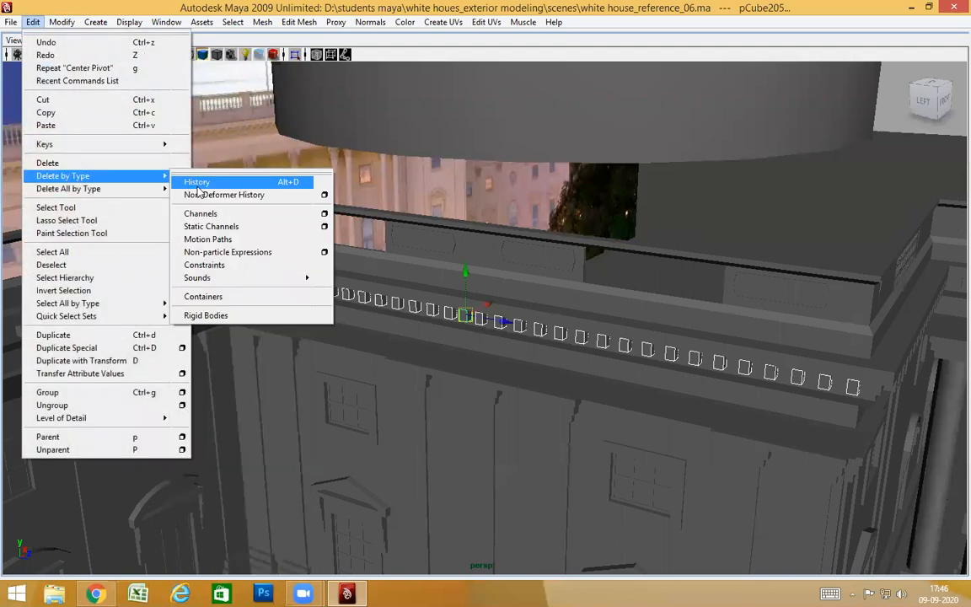
{"action": "left_click", "coordinate": [223, 175]}
Reposition the selected dentil blocks' pivots, working at the outer end of the side-wall row.
{"action": "left_click_drag", "start_coordinate": [494, 309], "coordinate": [553, 303], "text": "alt"}
{"action": "right_click_drag", "start_coordinate": [553, 303], "coordinate": [628, 295], "text": "alt"}
{"action": "middle_click_drag", "start_coordinate": [628, 295], "coordinate": [431, 286], "text": "alt"}
{"action": "right_click_drag", "start_coordinate": [432, 286], "coordinate": [775, 292], "text": "alt"}
{"action": "left_click_drag", "start_coordinate": [775, 292], "coordinate": [767, 336], "text": "alt"}
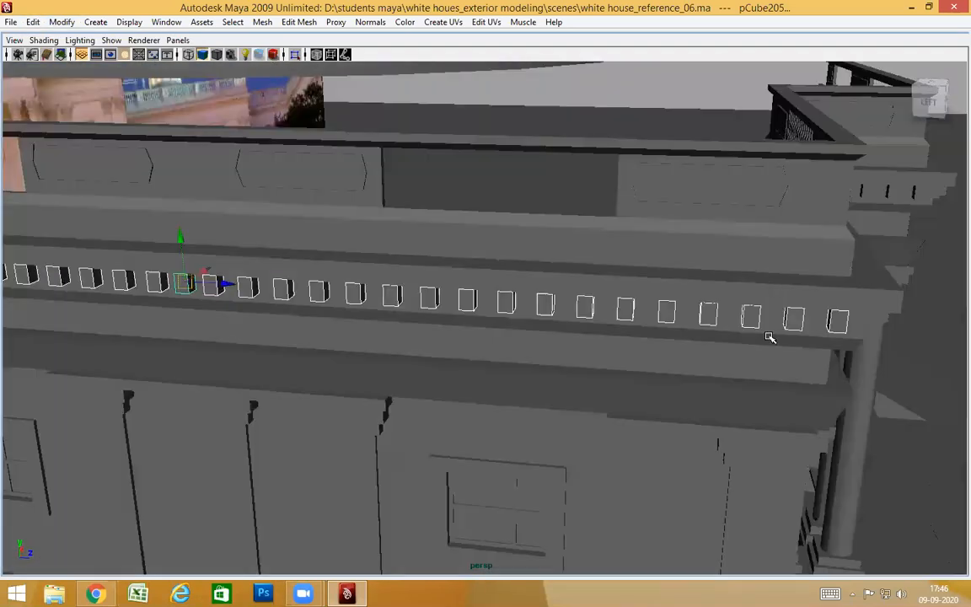
{"action": "middle_click_drag", "start_coordinate": [761, 283], "coordinate": [437, 291], "text": "alt"}
{"action": "left_click_drag", "start_coordinate": [437, 291], "coordinate": [667, 337], "text": "alt"}
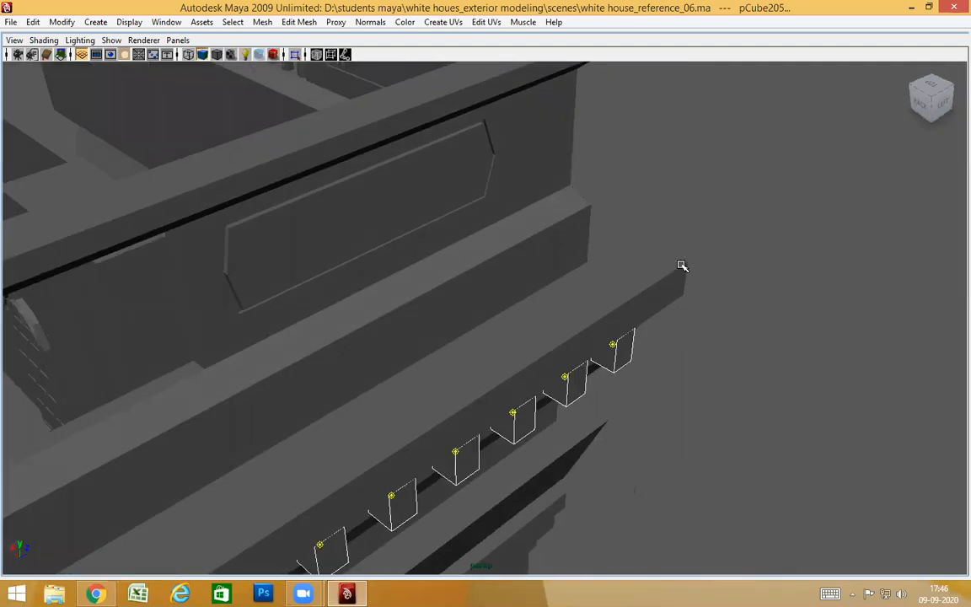
Duplicate the selected row of cornice blocks and snap the copy to the outer corner of another cornice section.
{"action": "right_click_drag", "start_coordinate": [777, 358], "coordinate": [606, 375], "text": "alt"}
{"action": "left_click_drag", "start_coordinate": [607, 375], "coordinate": [443, 360], "text": "alt"}
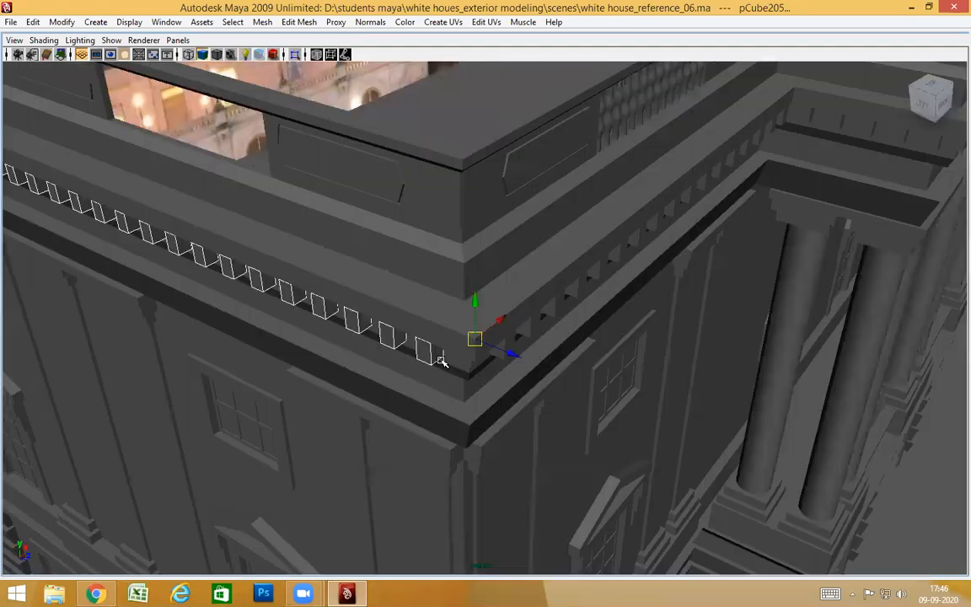
{"action": "middle_click_drag", "start_coordinate": [442, 359], "coordinate": [789, 364], "text": "alt"}
{"action": "left_click_drag", "start_coordinate": [789, 364], "coordinate": [700, 368], "text": "alt"}
{"action": "middle_click_drag", "start_coordinate": [630, 372], "coordinate": [727, 381], "text": "alt"}
{"action": "left_click_drag", "start_coordinate": [727, 381], "coordinate": [756, 397], "text": "alt"}
{"action": "right_click_drag", "start_coordinate": [756, 397], "coordinate": [853, 388], "text": "alt"}
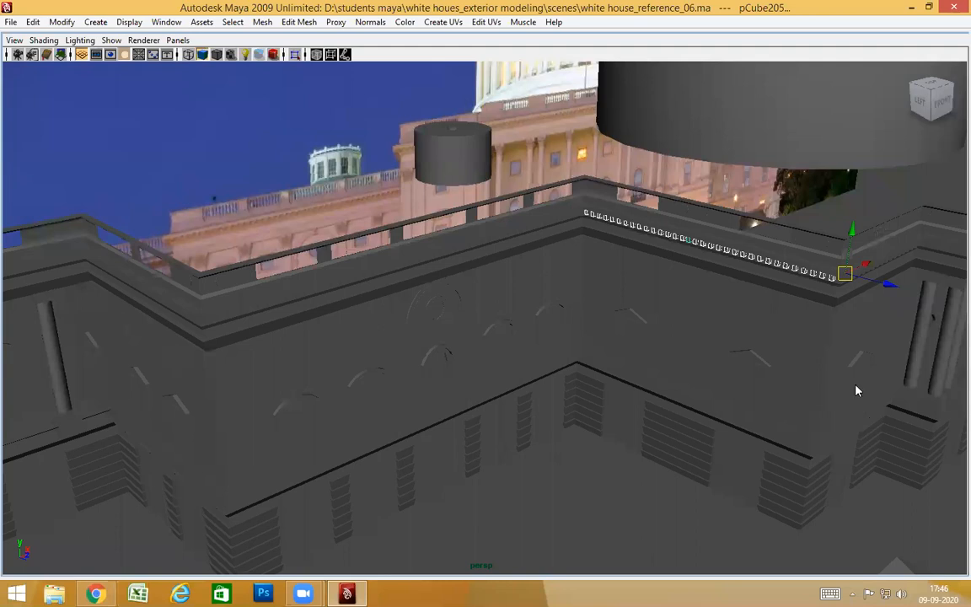
{"action": "left_click_drag", "start_coordinate": [432, 388], "coordinate": [780, 298], "text": "alt"}
{"action": "left_click_drag", "start_coordinate": [809, 239], "coordinate": [545, 381], "text": "alt"}
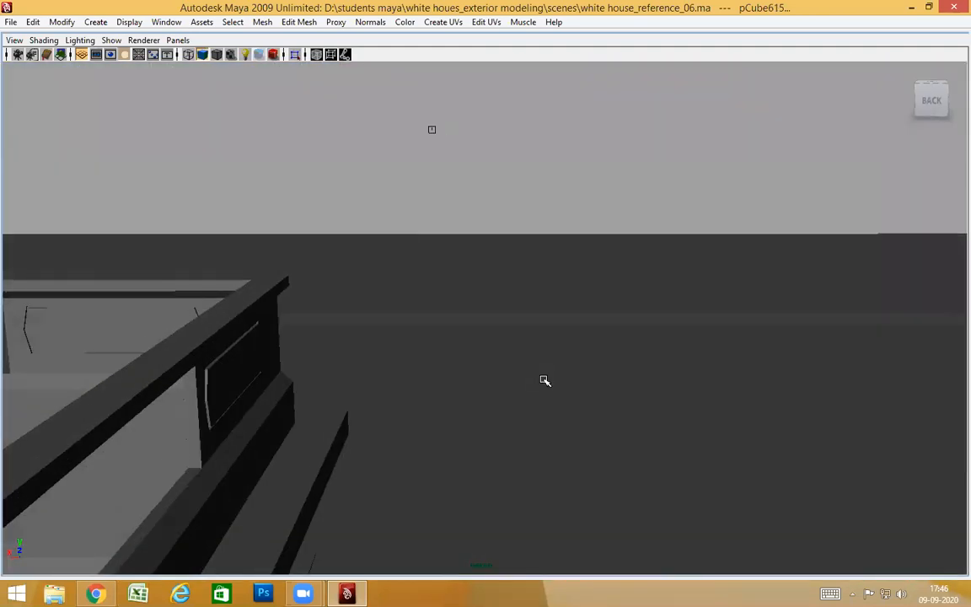
{"action": "middle_click", "coordinate": [347, 410]}
Duplicate the block row once more and move the copy along X, away from the inner corner towards the columned facade.
{"action": "right_click_drag", "start_coordinate": [641, 433], "coordinate": [463, 461], "text": "alt"}
{"action": "left_click_drag", "start_coordinate": [464, 457], "coordinate": [275, 377], "text": "alt"}
{"action": "left_click_drag", "start_coordinate": [341, 380], "coordinate": [528, 375], "text": "alt"}
{"action": "right_click_drag", "start_coordinate": [528, 375], "coordinate": [559, 331], "text": "alt"}
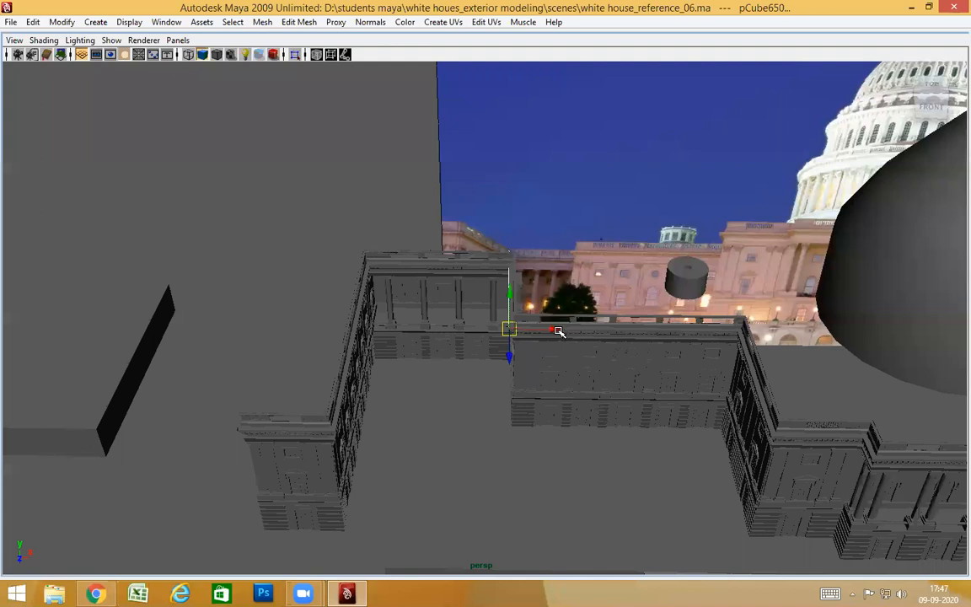
{"action": "scroll", "coordinate": [439, 330], "scroll_direction": "up", "scroll_amount": 4}
{"action": "left_click_drag", "start_coordinate": [463, 335], "coordinate": [432, 323]}
Try to mirror the duplicated block row with a Scale X of -1, and undo it.
{"action": "key", "text": "ctrl+space"}
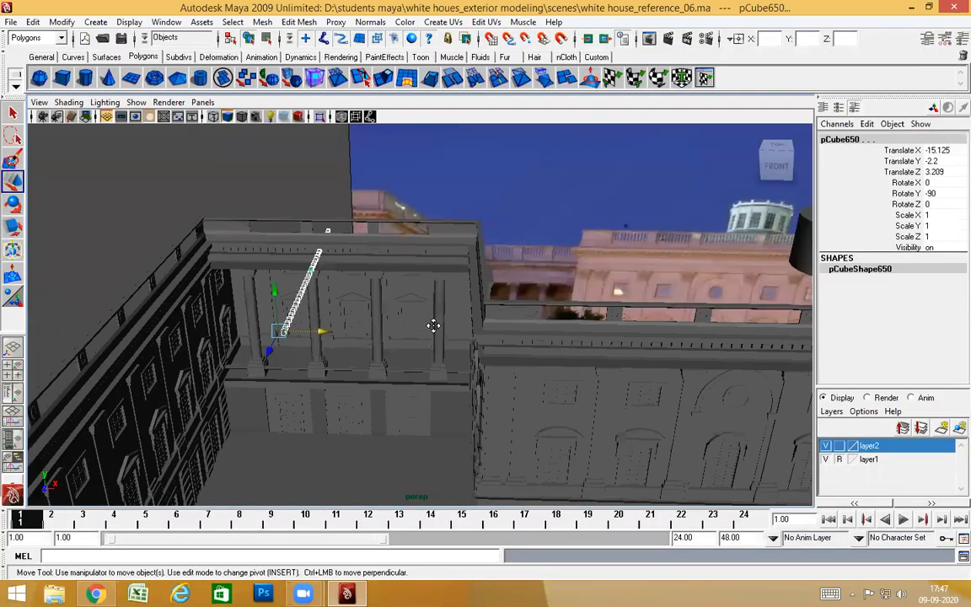
{"action": "left_click", "coordinate": [950, 216]}
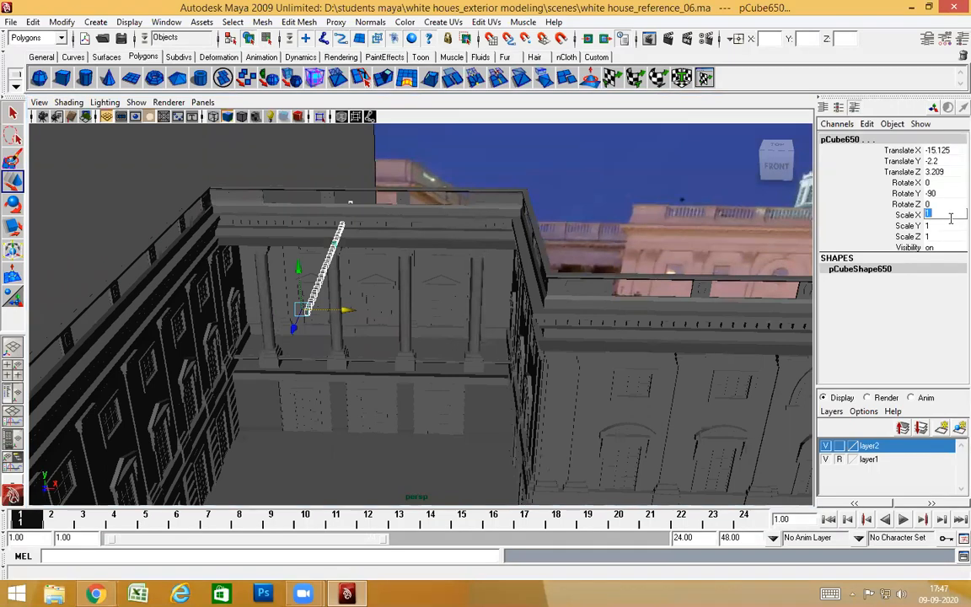
{"action": "type", "text": "-1"}
{"action": "key", "text": "Return"}
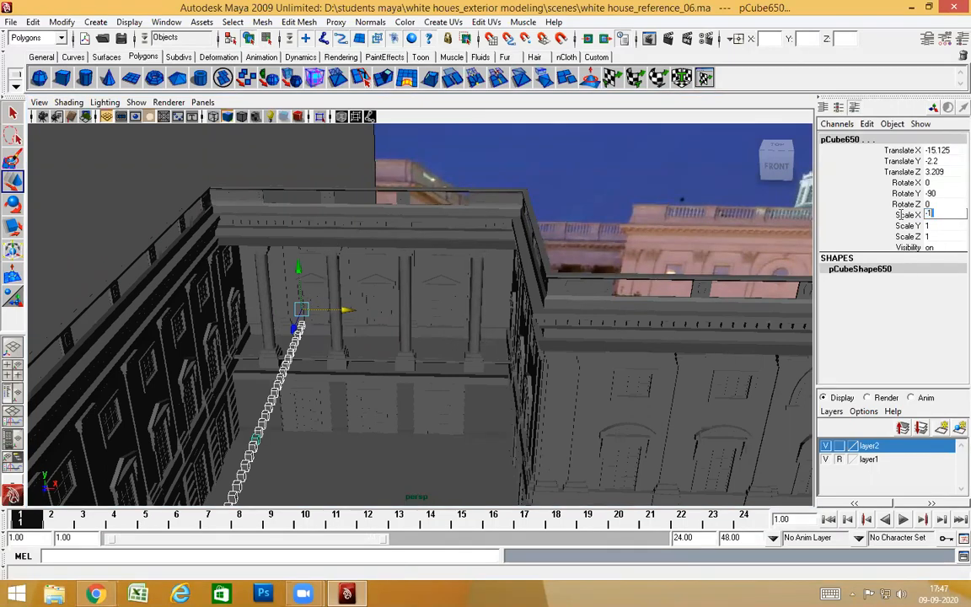
{"action": "key", "text": "Return"}
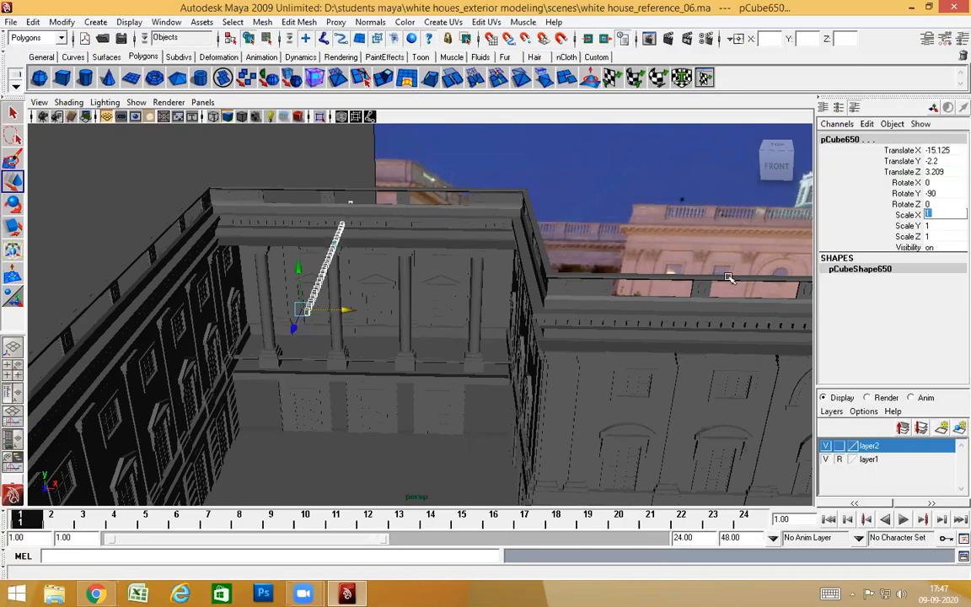
Switch the Move tool to object axes and mirror the block row by setting Scale Z to -1.
{"action": "left_click_drag", "start_coordinate": [464, 368], "coordinate": [497, 369], "text": "alt"}
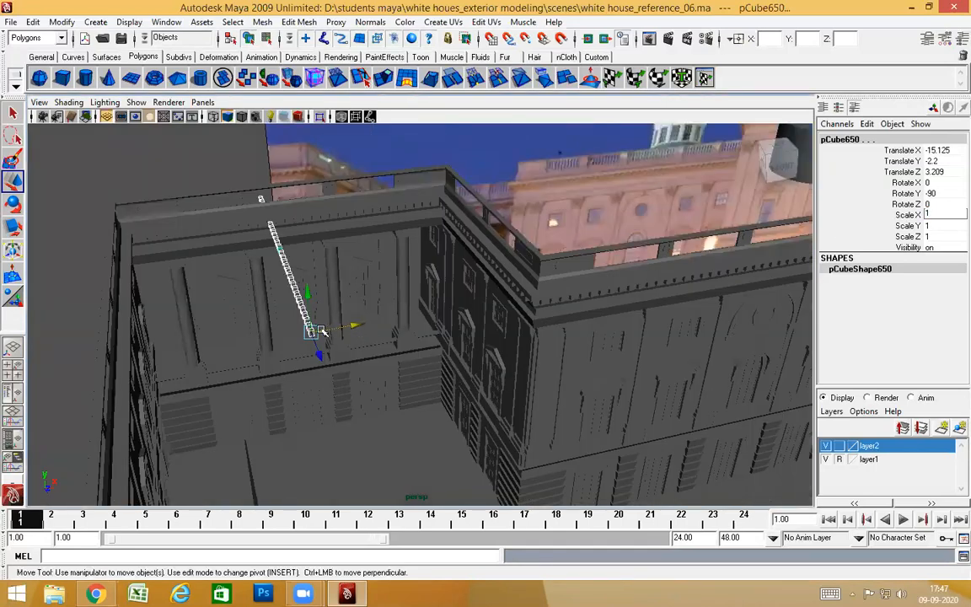
{"action": "left_click_drag", "start_coordinate": [310, 329], "coordinate": [270, 310]}
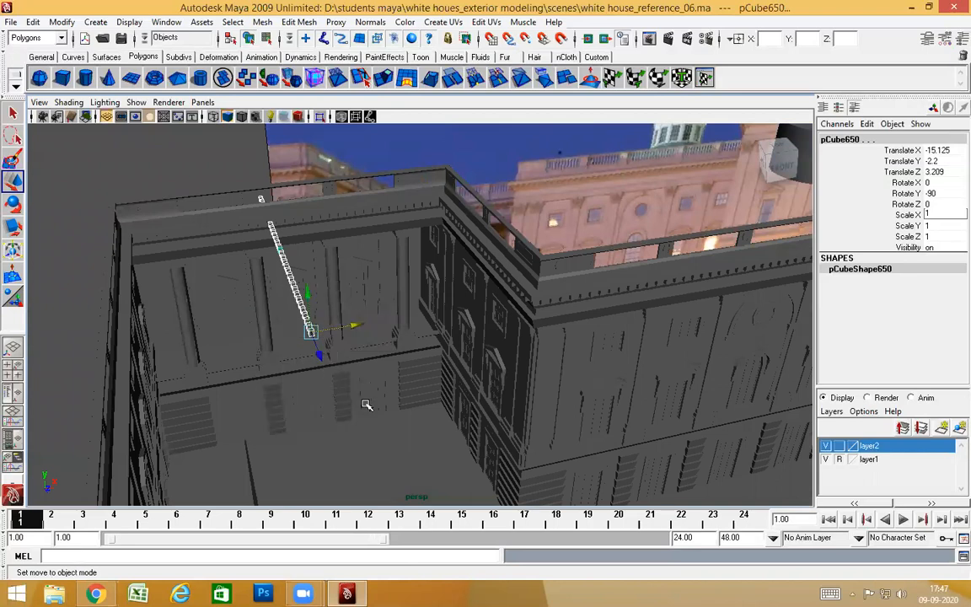
{"action": "left_click_drag", "start_coordinate": [368, 404], "coordinate": [369, 406], "text": "alt"}
{"action": "left_click_drag", "start_coordinate": [610, 347], "coordinate": [620, 333], "text": "alt"}
{"action": "left_click", "coordinate": [956, 239]}
{"action": "type", "text": "-1"}
{"action": "key", "text": "Return"}
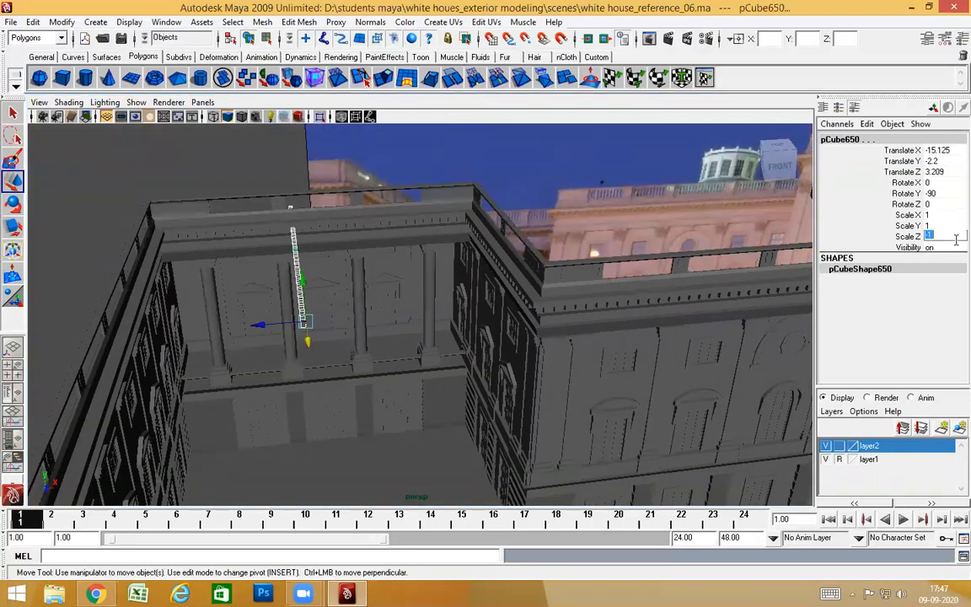
Snap the mirrored block row along Z and X to the end corner of the side wing's cornice.
{"action": "left_click_drag", "start_coordinate": [501, 349], "coordinate": [393, 317], "text": "alt"}
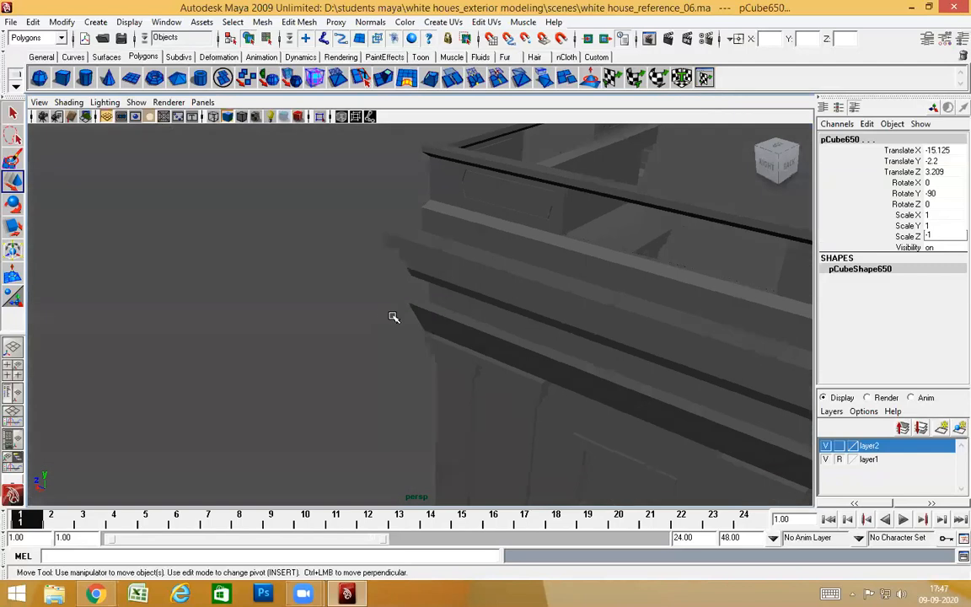
{"action": "middle_click_drag", "start_coordinate": [392, 234], "coordinate": [378, 230]}
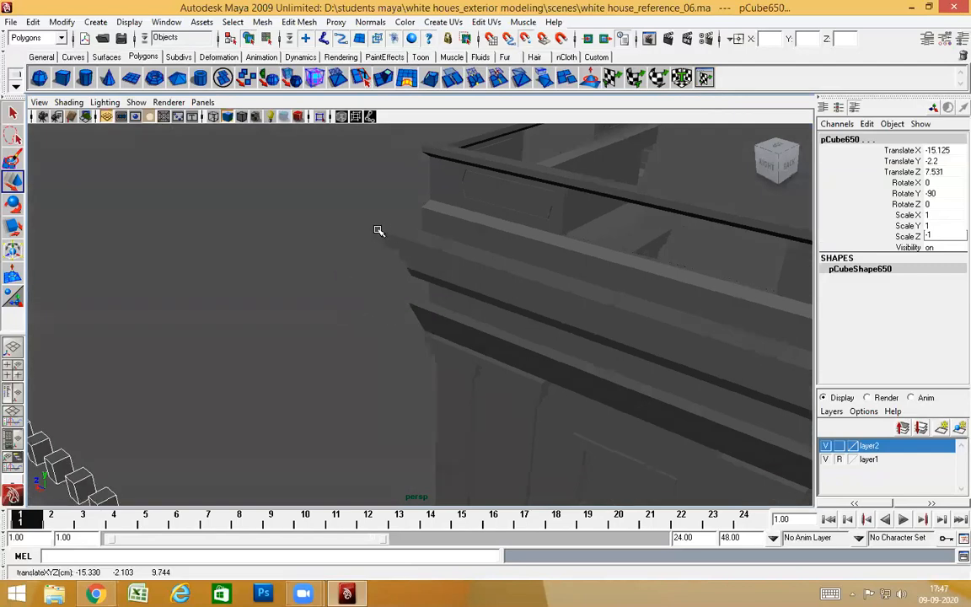
{"action": "left_click_drag", "start_coordinate": [386, 231], "coordinate": [237, 381], "text": "alt"}
{"action": "left_click", "coordinate": [236, 381]}
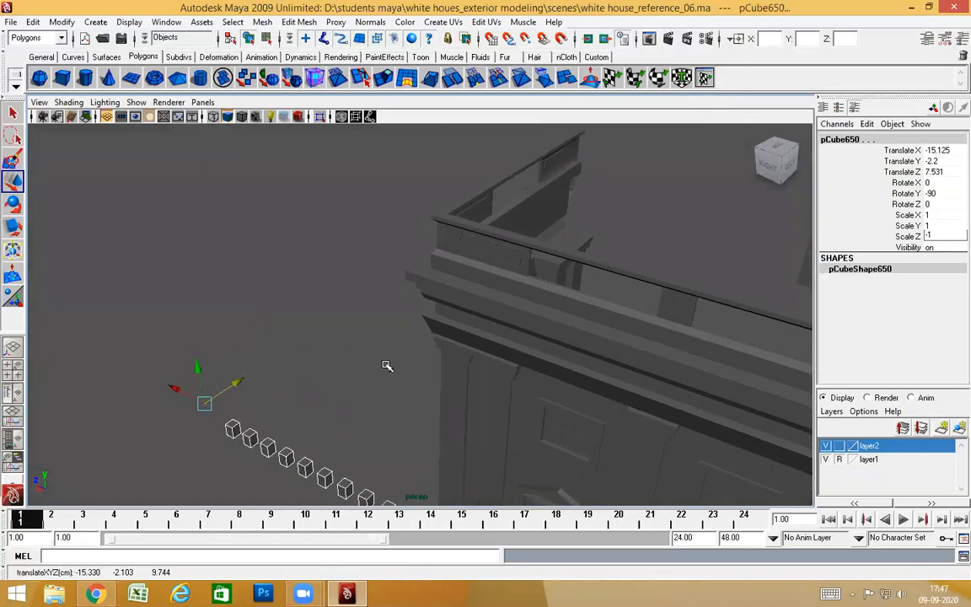
{"action": "middle_click_drag", "start_coordinate": [410, 275], "coordinate": [409, 270]}
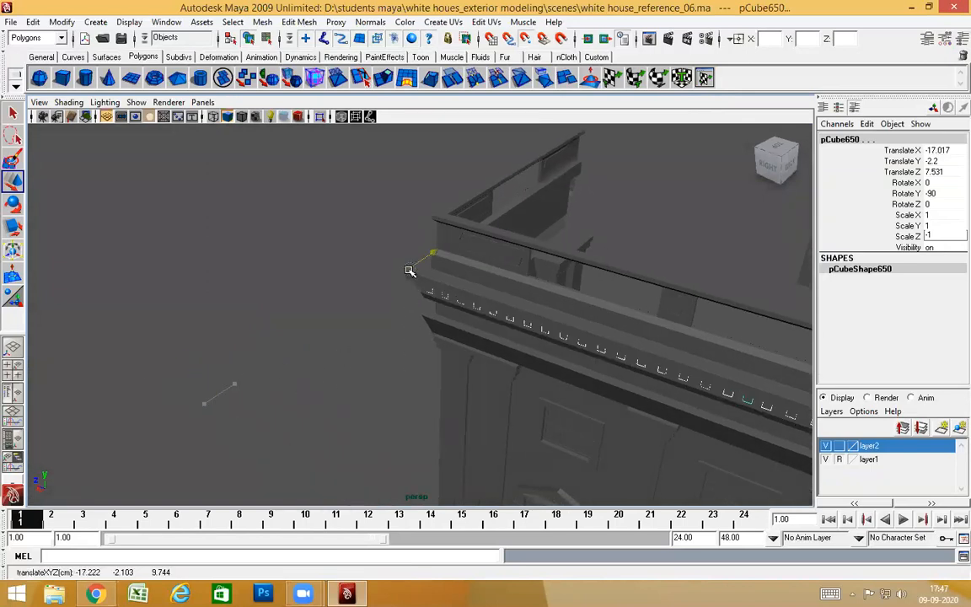
{"action": "left_click_drag", "start_coordinate": [440, 356], "coordinate": [248, 312], "text": "alt"}
Examine the spacing and alignment of the mirrored blocks along the side wing's cornice.
{"action": "key", "text": "ctrl+space"}
{"action": "left_click_drag", "start_coordinate": [394, 349], "coordinate": [451, 426], "text": "alt"}
{"action": "scroll", "coordinate": [451, 341], "scroll_direction": "up", "scroll_amount": 10}
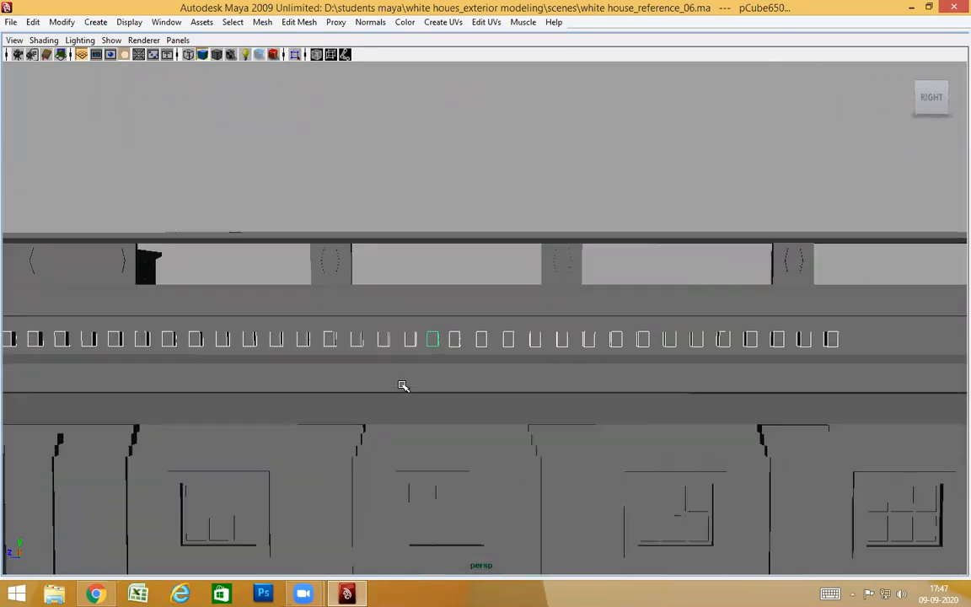
{"action": "left_click", "coordinate": [393, 374]}
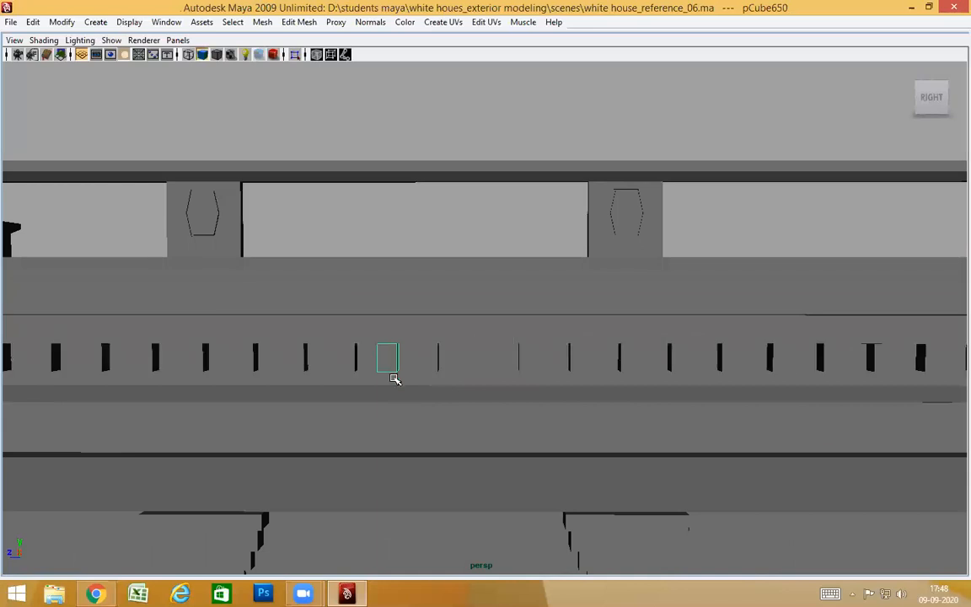
{"action": "left_click", "coordinate": [424, 457]}
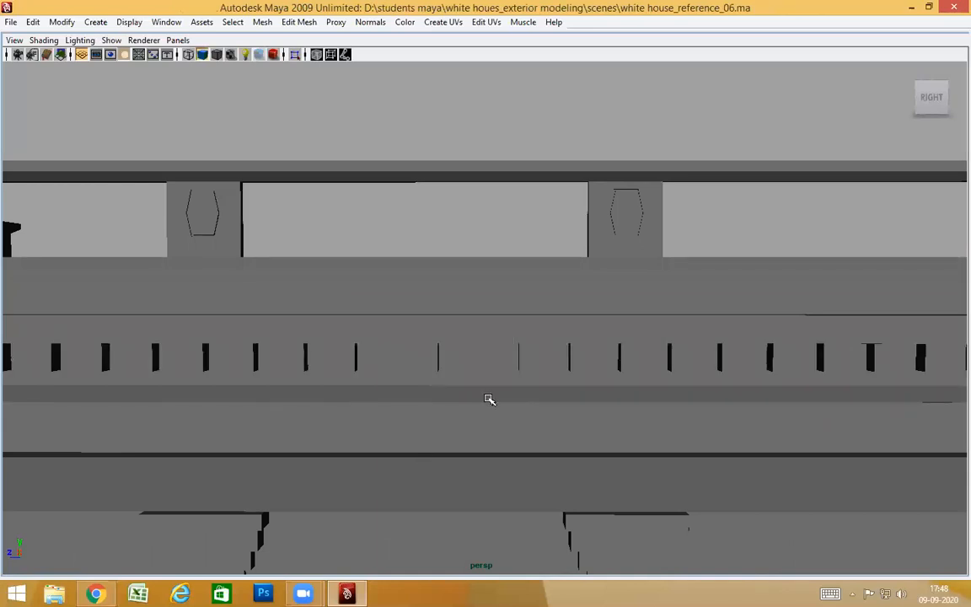
{"action": "left_click_drag", "start_coordinate": [489, 399], "coordinate": [506, 358], "text": "alt"}
{"action": "key", "text": "ctrl+z"}
{"action": "scroll", "coordinate": [456, 434], "scroll_direction": "down", "scroll_amount": 5}
{"action": "left_click_drag", "start_coordinate": [451, 446], "coordinate": [638, 435], "text": "alt"}
{"action": "key", "text": "ctrl+z"}
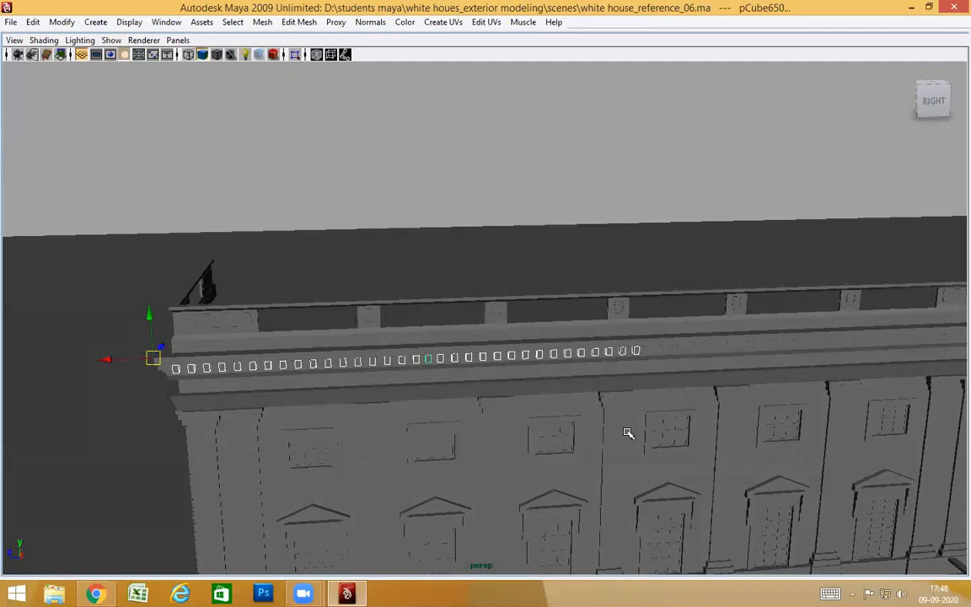
Duplicate the side wing's block row and move the copy's pivot to the lower corner of its first block.
{"action": "key", "text": "ctrl+d"}
{"action": "middle_click_drag", "start_coordinate": [628, 433], "coordinate": [578, 409], "text": "alt"}
{"action": "right_click_drag", "start_coordinate": [578, 410], "coordinate": [627, 427], "text": "alt"}
{"action": "left_click_drag", "start_coordinate": [628, 427], "coordinate": [618, 373], "text": "alt"}
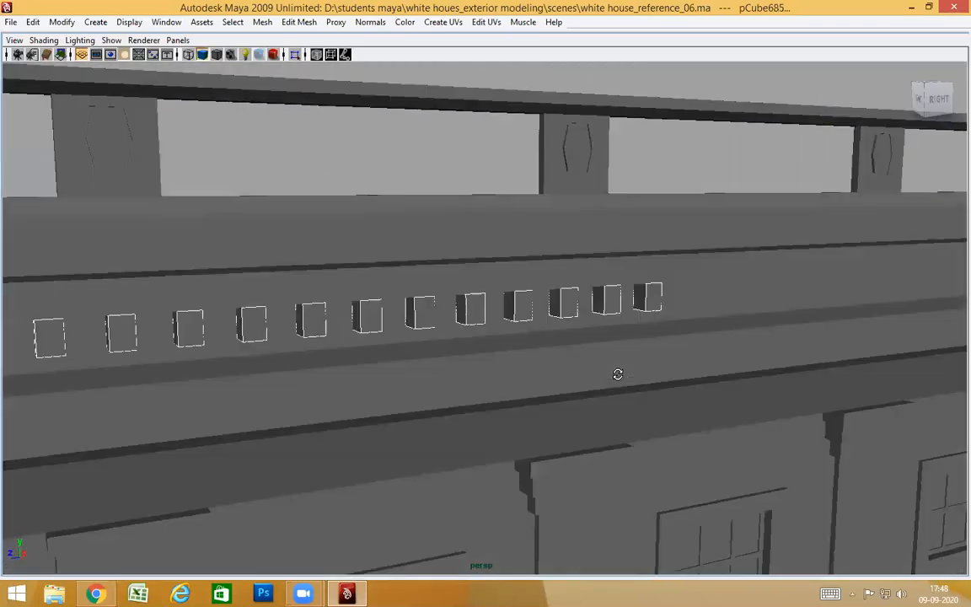
{"action": "right_click_drag", "start_coordinate": [617, 373], "coordinate": [483, 368], "text": "alt"}
{"action": "middle_click_drag", "start_coordinate": [483, 367], "coordinate": [669, 379], "text": "alt"}
{"action": "left_click_drag", "start_coordinate": [534, 390], "coordinate": [472, 386], "text": "alt"}
{"action": "middle_click_drag", "start_coordinate": [472, 386], "coordinate": [611, 371], "text": "alt"}
{"action": "right_click_drag", "start_coordinate": [611, 371], "coordinate": [645, 371], "text": "alt"}
{"action": "left_click_drag", "start_coordinate": [645, 371], "coordinate": [535, 362], "text": "alt"}
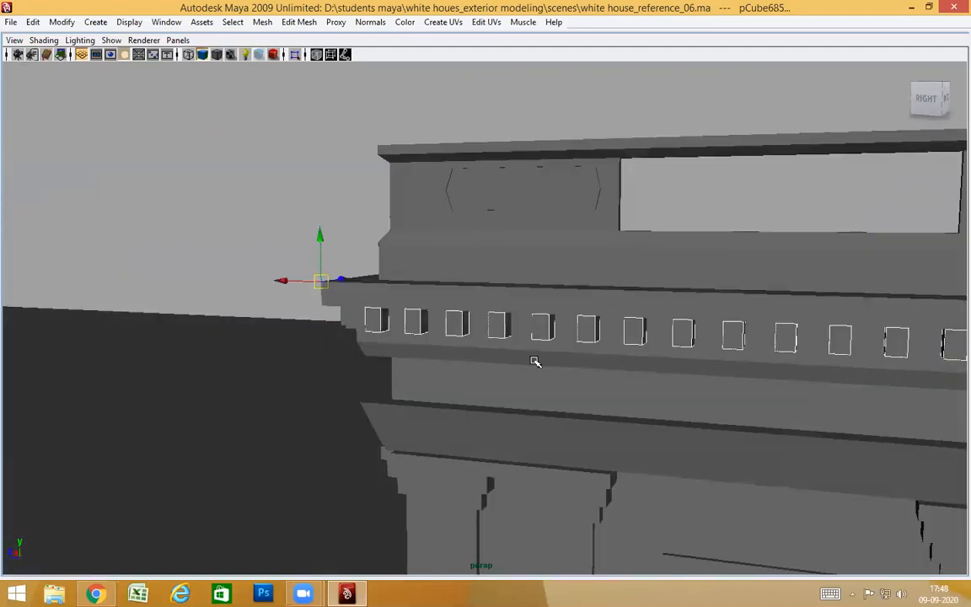
{"action": "right_click_drag", "start_coordinate": [422, 350], "coordinate": [496, 343], "text": "alt"}
{"action": "middle_click_drag", "start_coordinate": [495, 343], "coordinate": [544, 338], "text": "alt"}
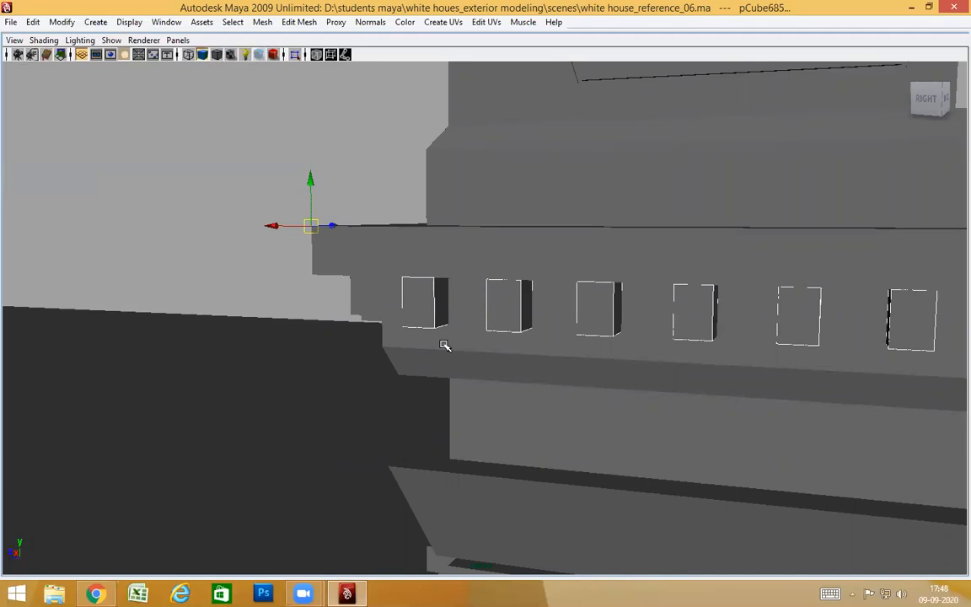
{"action": "key", "text": "4"}
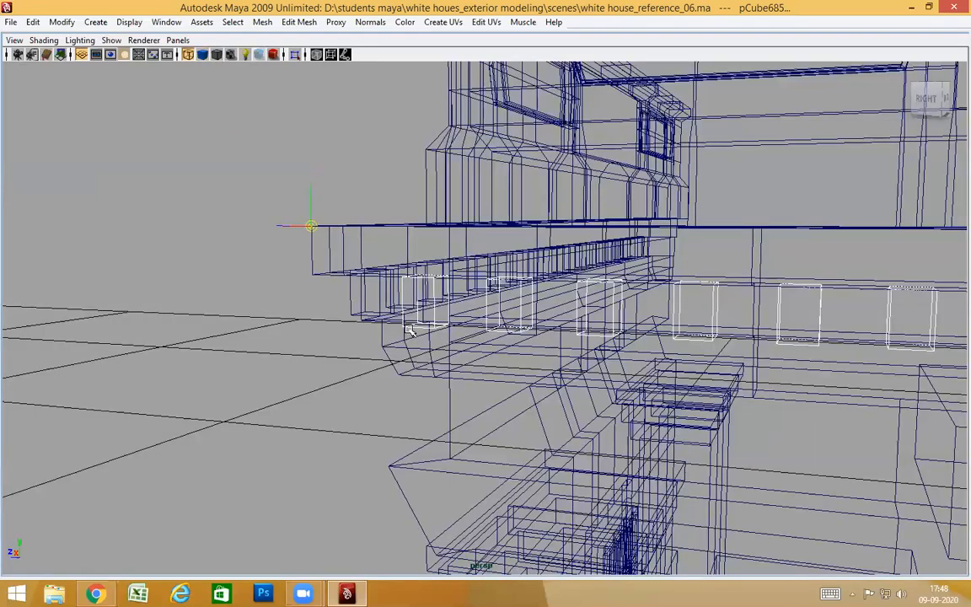
{"action": "left_click_drag", "start_coordinate": [482, 352], "coordinate": [545, 363], "text": "alt"}
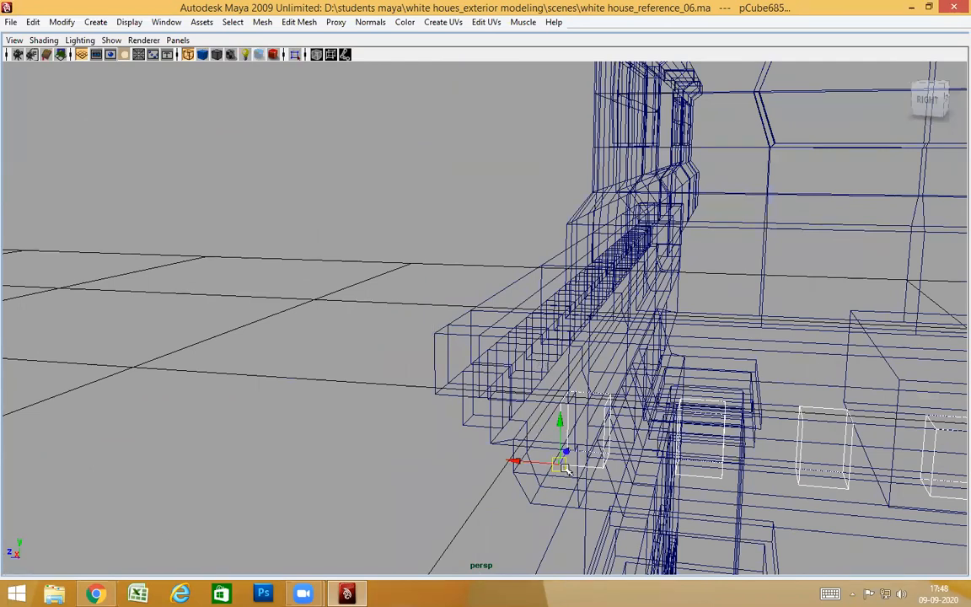
Snap the duplicated row to the last block of the existing row so the blocks continue along the cornice.
{"action": "key", "text": "5"}
{"action": "left_click_drag", "start_coordinate": [675, 480], "coordinate": [725, 455], "text": "alt"}
{"action": "scroll", "coordinate": [771, 440], "scroll_direction": "down", "scroll_amount": 6}
{"action": "middle_click_drag", "start_coordinate": [771, 440], "coordinate": [673, 444], "text": "alt"}
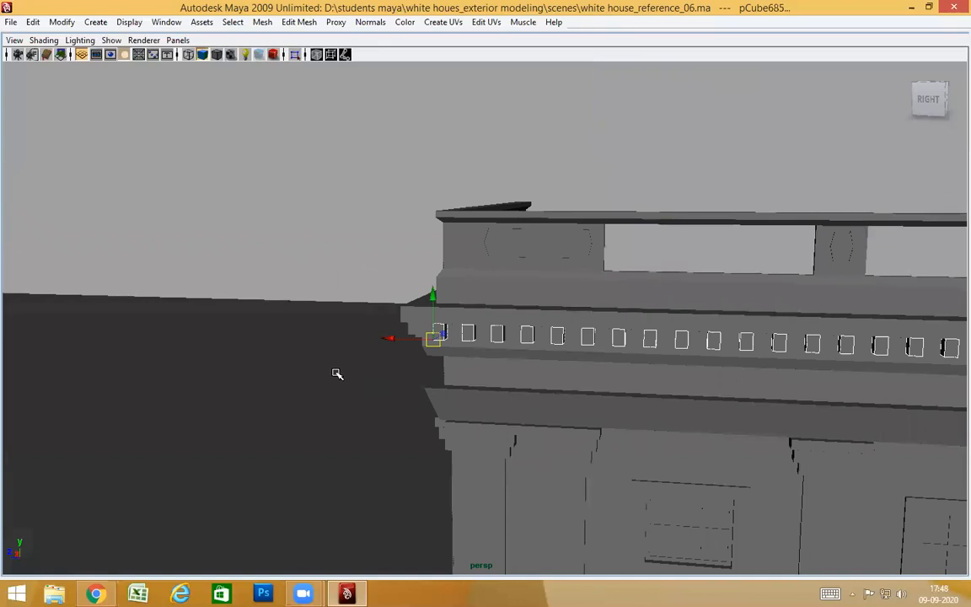
{"action": "scroll", "coordinate": [486, 405], "scroll_direction": "down", "scroll_amount": 4}
{"action": "middle_click_drag", "start_coordinate": [487, 405], "coordinate": [257, 415], "text": "alt"}
{"action": "scroll", "coordinate": [316, 420], "scroll_direction": "up", "scroll_amount": 6}
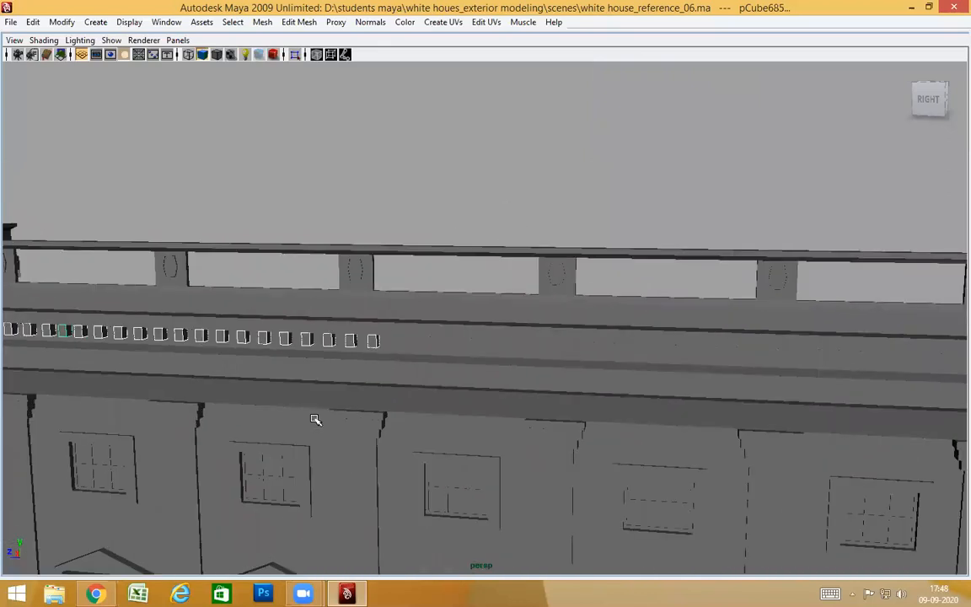
{"action": "middle_click_drag", "start_coordinate": [345, 408], "coordinate": [424, 391], "text": "alt"}
{"action": "scroll", "coordinate": [423, 391], "scroll_direction": "up", "scroll_amount": 3}
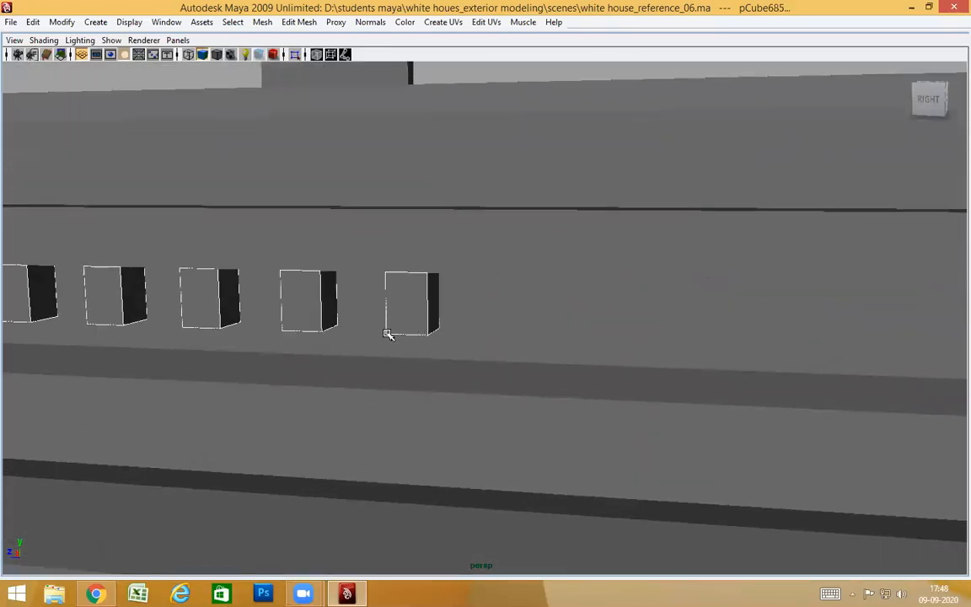
{"action": "middle_click", "coordinate": [386, 332]}
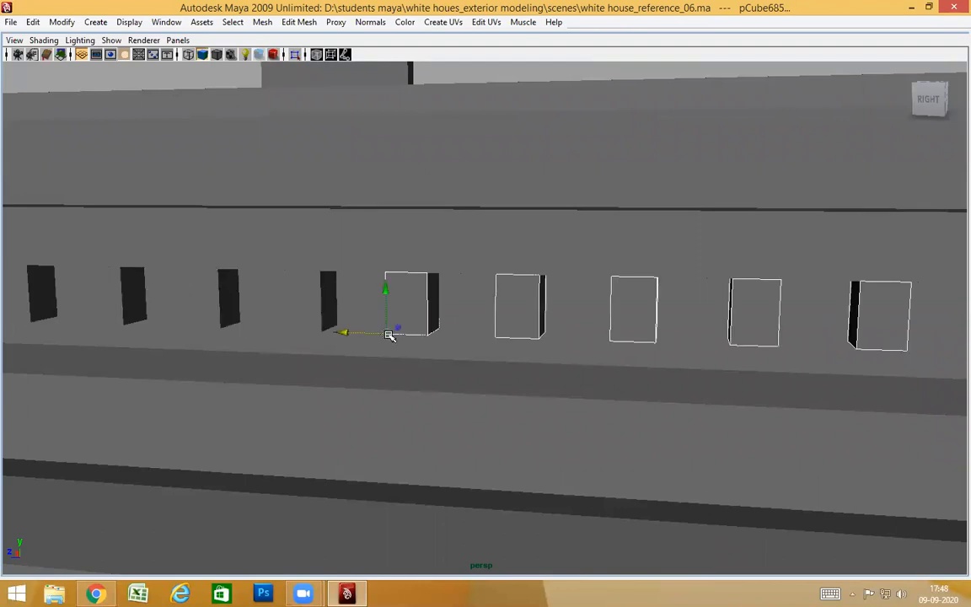
Switch to the top view and display the model in wireframe.
{"action": "scroll", "coordinate": [475, 369], "scroll_direction": "down", "scroll_amount": 6}
{"action": "left_click_drag", "start_coordinate": [522, 377], "coordinate": [537, 381], "text": "alt"}
{"action": "middle_click_drag", "start_coordinate": [537, 381], "coordinate": [550, 379], "text": "alt"}
{"action": "left_click_drag", "start_coordinate": [550, 379], "coordinate": [483, 386], "text": "alt"}
{"action": "key", "text": "space"}
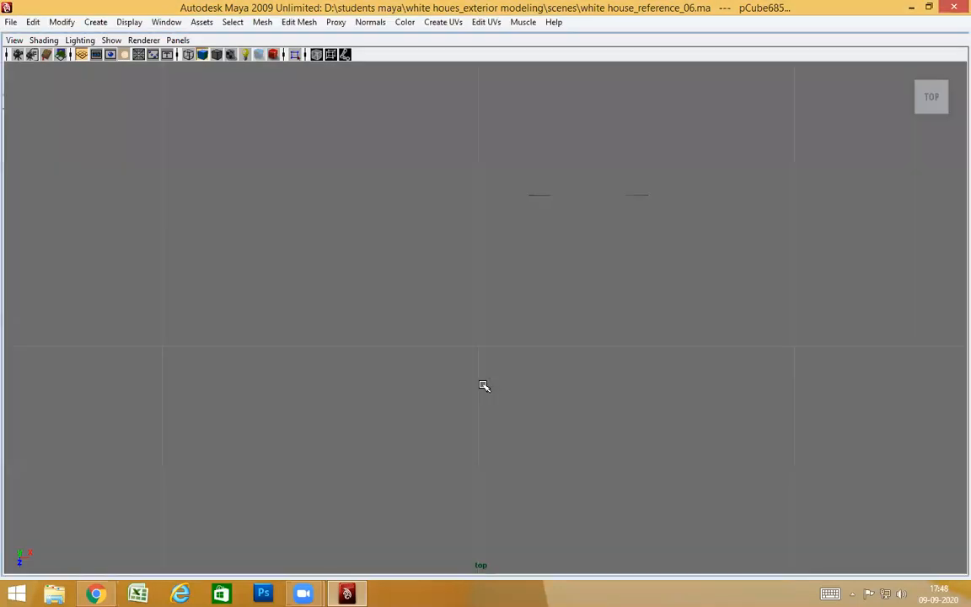
{"action": "key", "text": "4"}
Deselect the blocks lying on the cornice, leaving only the copies that overshoot the inner corner selected.
{"action": "right_click_drag", "start_coordinate": [529, 382], "coordinate": [303, 349], "text": "alt"}
{"action": "mouse_move", "coordinate": [139, 157]}
{"action": "middle_mouse_down", "text": "alt"}
{"action": "mouse_move", "coordinate": [282, 371]}
{"action": "mouse_move", "coordinate": [612, 315]}
{"action": "middle_mouse_up", "text": "alt"}
{"action": "right_click_drag", "start_coordinate": [383, 208], "coordinate": [444, 253], "text": "alt"}
{"action": "middle_click_drag", "start_coordinate": [444, 157], "coordinate": [553, 379], "text": "alt"}
{"action": "right_click_drag", "start_coordinate": [627, 431], "coordinate": [689, 447], "text": "alt"}
{"action": "middle_click_drag", "start_coordinate": [577, 440], "coordinate": [554, 264], "text": "alt"}
{"action": "right_click_drag", "start_coordinate": [555, 264], "coordinate": [603, 392], "text": "alt"}
{"action": "middle_click_drag", "start_coordinate": [604, 393], "coordinate": [593, 428], "text": "alt"}
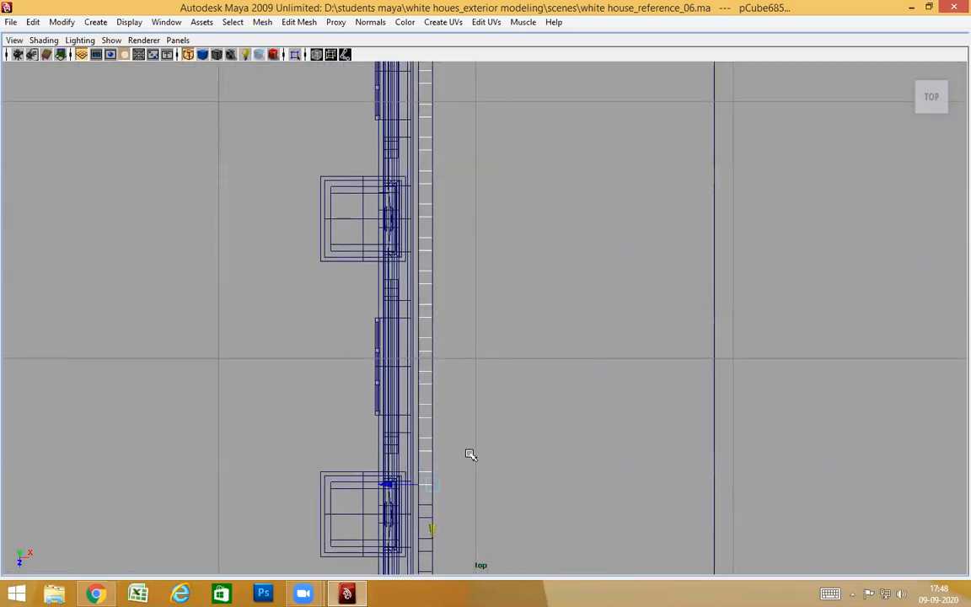
{"action": "middle_click_drag", "start_coordinate": [472, 429], "coordinate": [476, 462], "text": "alt"}
{"action": "right_click_drag", "start_coordinate": [476, 462], "coordinate": [433, 458], "text": "alt"}
{"action": "middle_click_drag", "start_coordinate": [495, 386], "coordinate": [496, 473], "text": "alt"}
{"action": "right_click_drag", "start_coordinate": [497, 473], "coordinate": [458, 438], "text": "alt"}
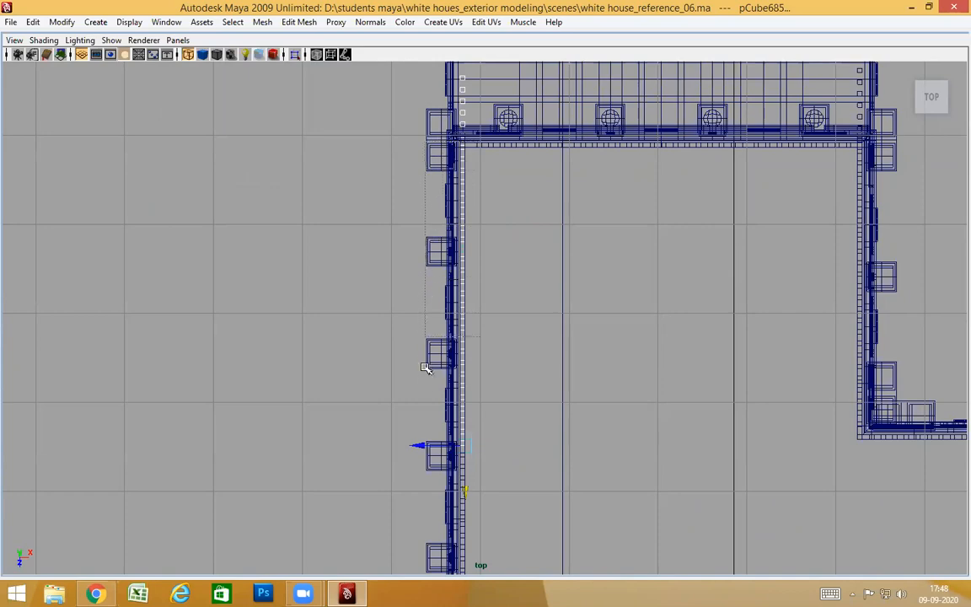
Return to the perspective view and delete the selected block copies that overshoot the inner corner of the cornice.
{"action": "key", "text": "space"}
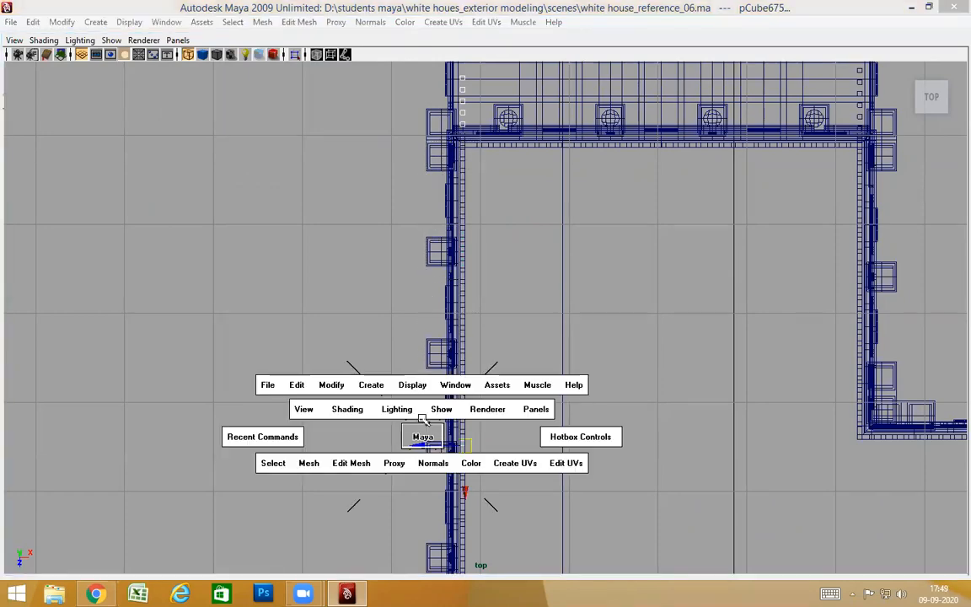
{"action": "left_click_drag", "start_coordinate": [422, 436], "coordinate": [422, 416]}
{"action": "mouse_move", "coordinate": [480, 422]}
{"action": "left_mouse_down", "text": "alt"}
{"action": "mouse_move", "coordinate": [589, 426]}
{"action": "mouse_move", "coordinate": [524, 409]}
{"action": "left_mouse_up", "text": "alt"}
{"action": "key", "text": "5"}
{"action": "left_click_drag", "start_coordinate": [710, 403], "coordinate": [425, 398], "text": "alt"}
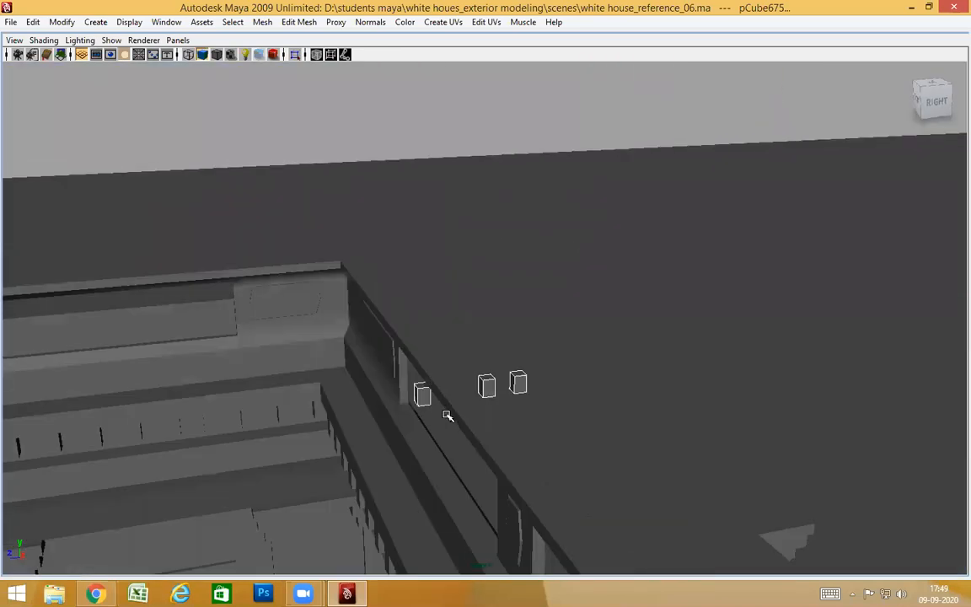
{"action": "key", "text": "4"}
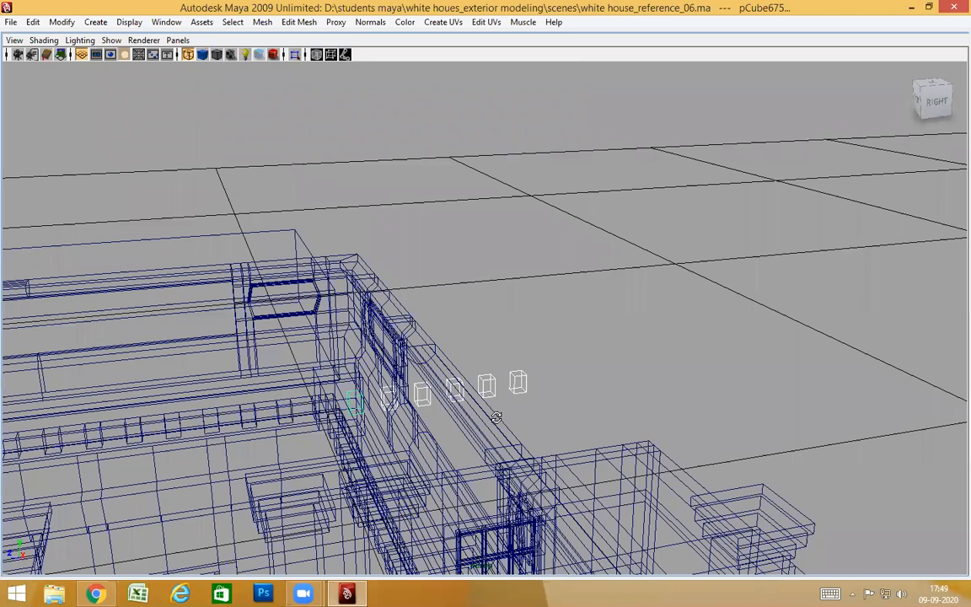
{"action": "left_click_drag", "start_coordinate": [497, 417], "coordinate": [506, 419], "text": "alt"}
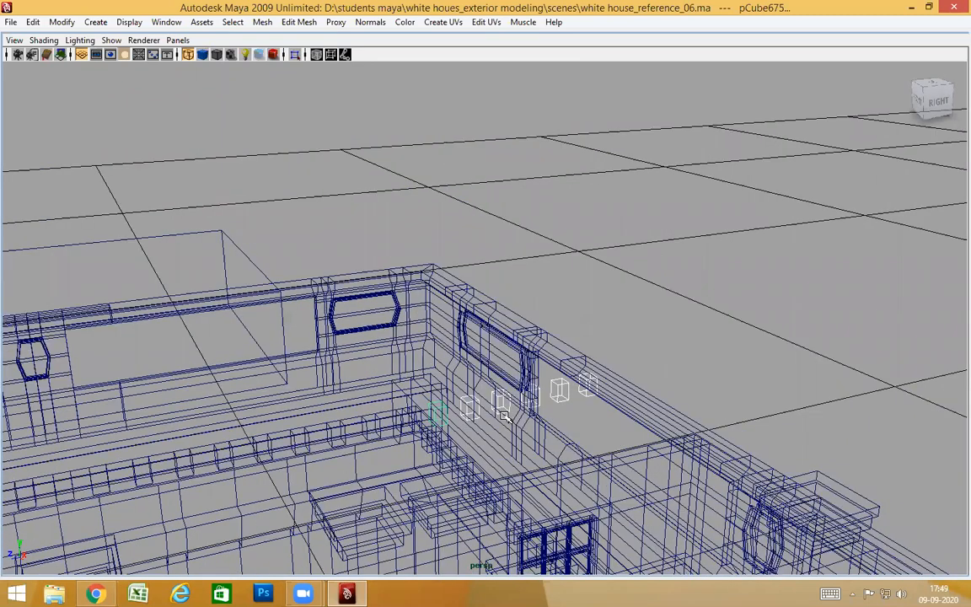
{"action": "key", "text": "5"}
{"action": "left_click_drag", "start_coordinate": [537, 418], "coordinate": [592, 409], "text": "alt"}
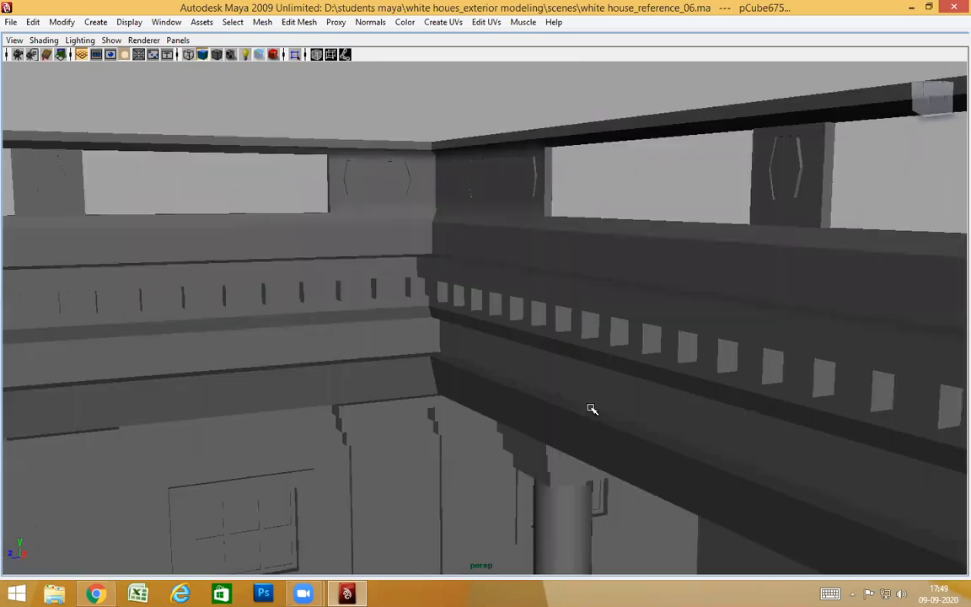
Delete the single block that sits in the inner corner where the two cornice rows meet.
{"action": "left_click", "coordinate": [589, 409]}
{"action": "left_click_drag", "start_coordinate": [549, 358], "coordinate": [670, 303], "text": "alt"}
{"action": "left_click", "coordinate": [603, 148]}
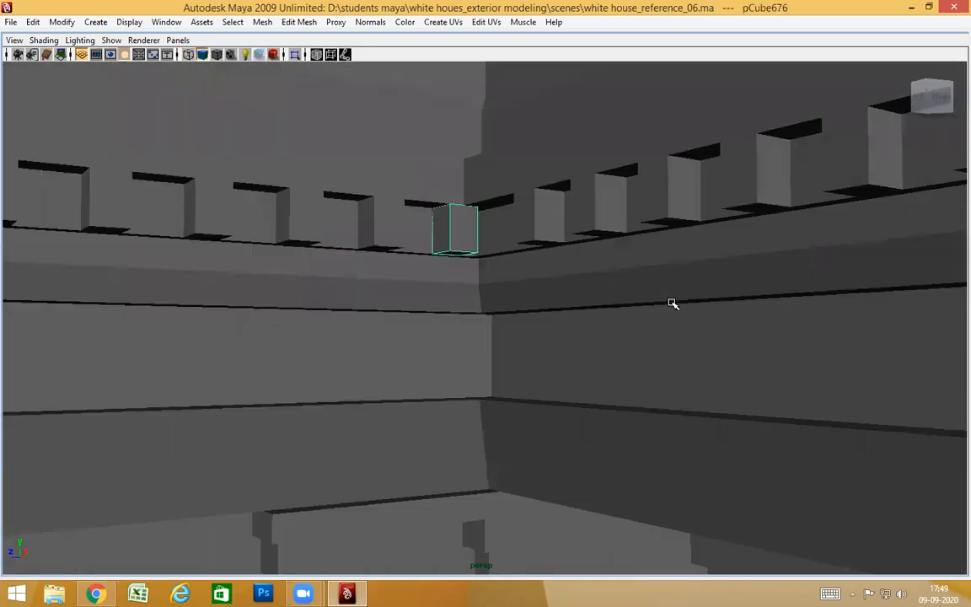
{"action": "key", "text": "Delete"}
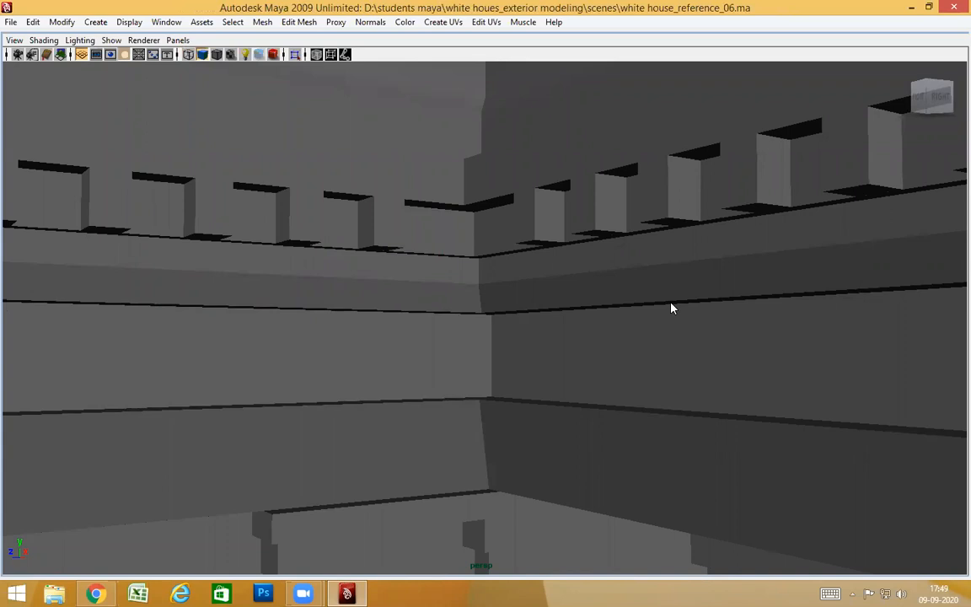
Select the blocks projecting past the opposite wing's inner corner and delete them.
{"action": "key", "text": "4"}
{"action": "mouse_move", "coordinate": [671, 304]}
{"action": "left_mouse_down", "text": "alt"}
{"action": "mouse_move", "coordinate": [522, 316]}
{"action": "mouse_move", "coordinate": [650, 368]}
{"action": "mouse_move", "coordinate": [516, 349]}
{"action": "mouse_move", "coordinate": [561, 377]}
{"action": "mouse_move", "coordinate": [549, 377]}
{"action": "mouse_move", "coordinate": [752, 366]}
{"action": "mouse_move", "coordinate": [414, 418]}
{"action": "mouse_move", "coordinate": [672, 387]}
{"action": "mouse_move", "coordinate": [453, 436]}
{"action": "mouse_move", "coordinate": [494, 427]}
{"action": "mouse_move", "coordinate": [496, 407]}
{"action": "mouse_move", "coordinate": [664, 481]}
{"action": "mouse_move", "coordinate": [662, 137]}
{"action": "left_mouse_up", "text": "alt"}
{"action": "key", "text": "5"}
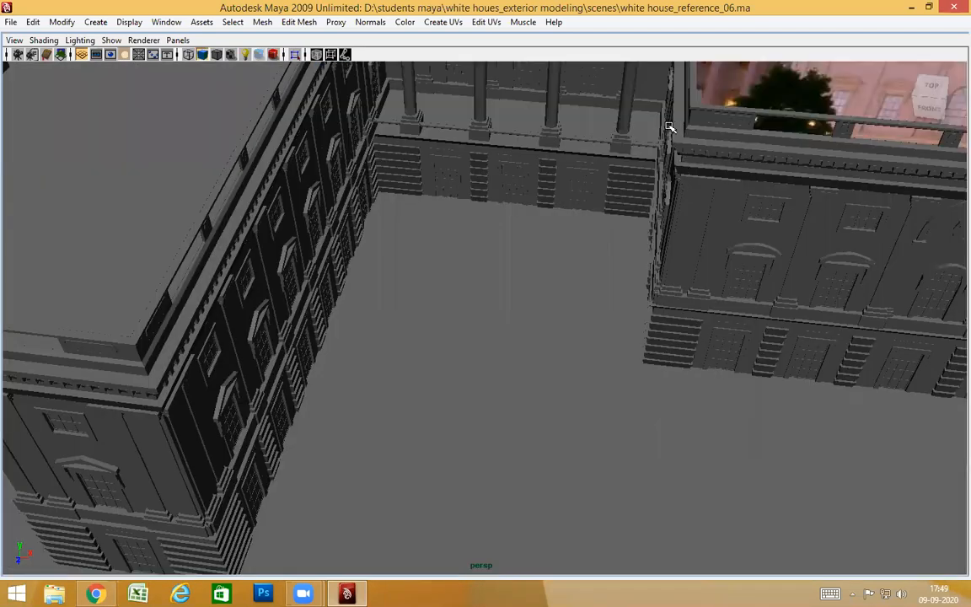
{"action": "left_click", "coordinate": [669, 128]}
{"action": "left_click_drag", "start_coordinate": [710, 249], "coordinate": [893, 229], "text": "alt"}
{"action": "key", "text": "f"}
{"action": "right_click_drag", "start_coordinate": [859, 222], "coordinate": [525, 258], "text": "alt"}
{"action": "middle_click_drag", "start_coordinate": [693, 309], "coordinate": [755, 309], "text": "alt"}
{"action": "mouse_move", "coordinate": [756, 308]}
{"action": "left_mouse_down", "text": "alt"}
{"action": "mouse_move", "coordinate": [437, 338]}
{"action": "mouse_move", "coordinate": [767, 297]}
{"action": "mouse_move", "coordinate": [699, 291]}
{"action": "mouse_move", "coordinate": [686, 259]}
{"action": "mouse_move", "coordinate": [604, 311]}
{"action": "mouse_move", "coordinate": [669, 301]}
{"action": "mouse_move", "coordinate": [667, 269]}
{"action": "mouse_move", "coordinate": [520, 323]}
{"action": "mouse_move", "coordinate": [473, 328]}
{"action": "left_mouse_up", "text": "alt"}
{"action": "key", "text": "4"}
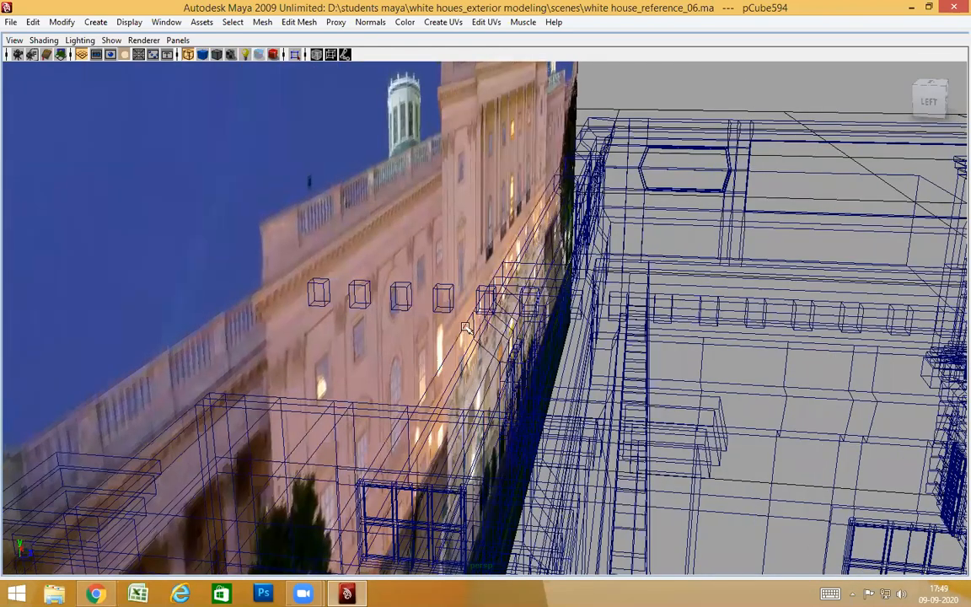
{"action": "key", "text": "Delete"}
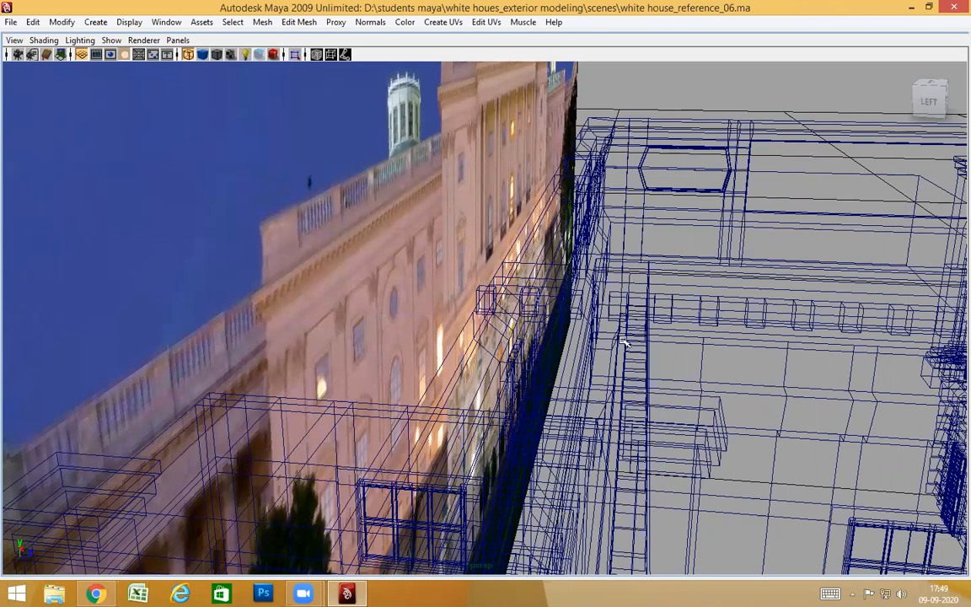
Delete the remaining blocks embedded in the opposite wall, including the one in the inner corner.
{"action": "left_click_drag", "start_coordinate": [624, 341], "coordinate": [687, 336], "text": "alt"}
{"action": "left_click_drag", "start_coordinate": [517, 230], "coordinate": [676, 320]}
{"action": "key", "text": "Delete"}
{"action": "left_click_drag", "start_coordinate": [841, 325], "coordinate": [641, 321], "text": "alt"}
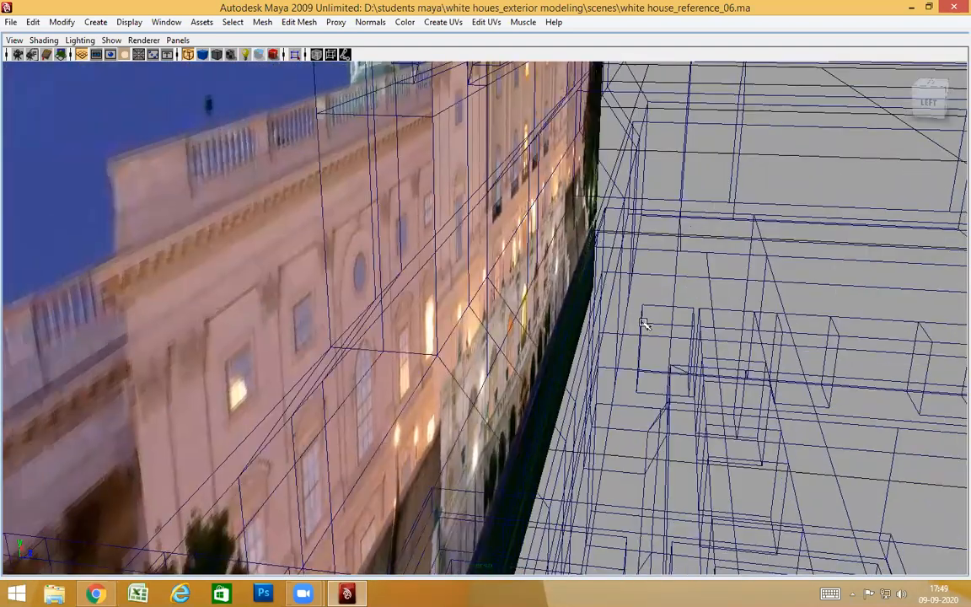
{"action": "left_click", "coordinate": [642, 321]}
{"action": "key", "text": "Delete"}
Examine the cornice block rows on the side wing and front facade in shaded display.
{"action": "mouse_move", "coordinate": [814, 442]}
{"action": "left_mouse_down", "text": "alt"}
{"action": "mouse_move", "coordinate": [745, 432]}
{"action": "mouse_move", "coordinate": [746, 449]}
{"action": "mouse_move", "coordinate": [726, 379]}
{"action": "mouse_move", "coordinate": [700, 399]}
{"action": "left_mouse_up", "text": "alt"}
{"action": "key", "text": "5"}
{"action": "scroll", "coordinate": [701, 398], "scroll_direction": "up", "scroll_amount": 5}
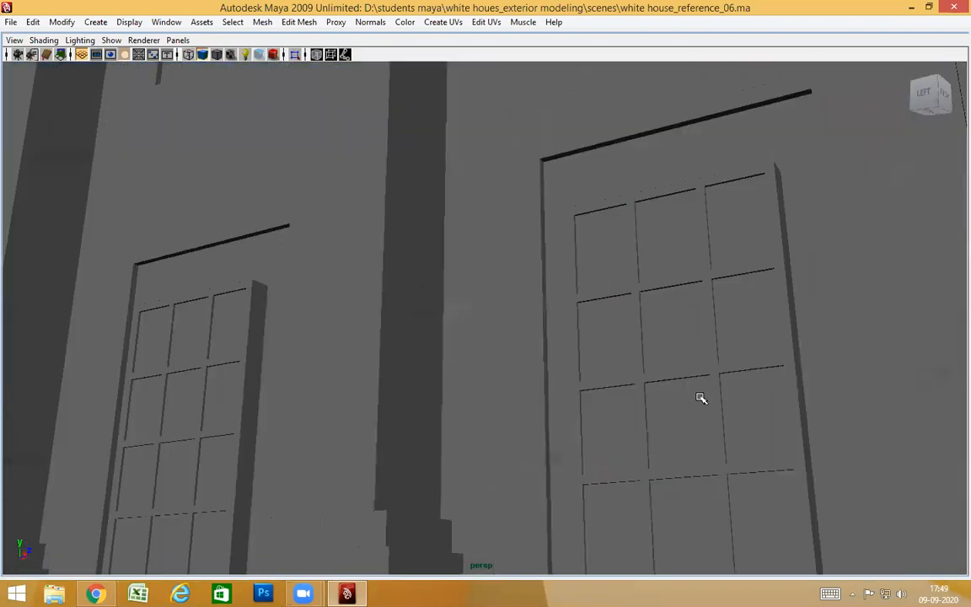
{"action": "scroll", "coordinate": [700, 398], "scroll_direction": "down", "scroll_amount": 5}
{"action": "left_click_drag", "start_coordinate": [661, 438], "coordinate": [616, 428], "text": "alt"}
{"action": "middle_click_drag", "start_coordinate": [927, 423], "coordinate": [465, 423], "text": "alt"}
{"action": "scroll", "coordinate": [700, 386], "scroll_direction": "down", "scroll_amount": 4}
{"action": "middle_click_drag", "start_coordinate": [699, 386], "coordinate": [135, 376], "text": "alt"}
{"action": "middle_click_drag", "start_coordinate": [362, 376], "coordinate": [459, 387], "text": "alt"}
{"action": "left_click_drag", "start_coordinate": [459, 390], "coordinate": [510, 390], "text": "alt"}
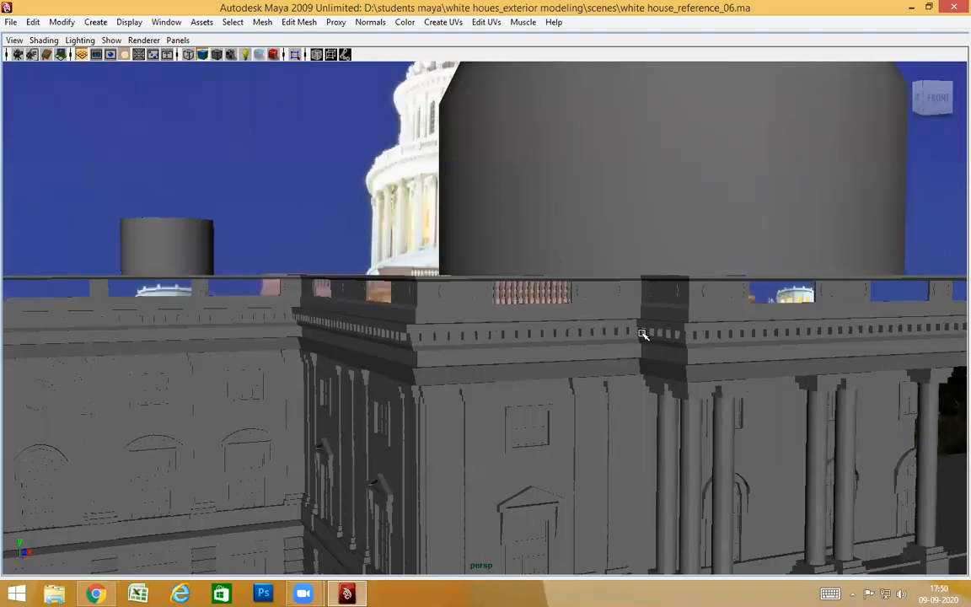
Select a baluster in the front railing, frame it, and examine the railing and cornice around it.
{"action": "left_click_drag", "start_coordinate": [425, 371], "coordinate": [357, 313], "text": "alt"}
{"action": "left_click_drag", "start_coordinate": [503, 347], "coordinate": [502, 407], "text": "alt"}
{"action": "right_click_drag", "start_coordinate": [503, 407], "coordinate": [538, 324], "text": "alt"}
{"action": "right_click_drag", "start_coordinate": [603, 418], "coordinate": [620, 416], "text": "alt"}
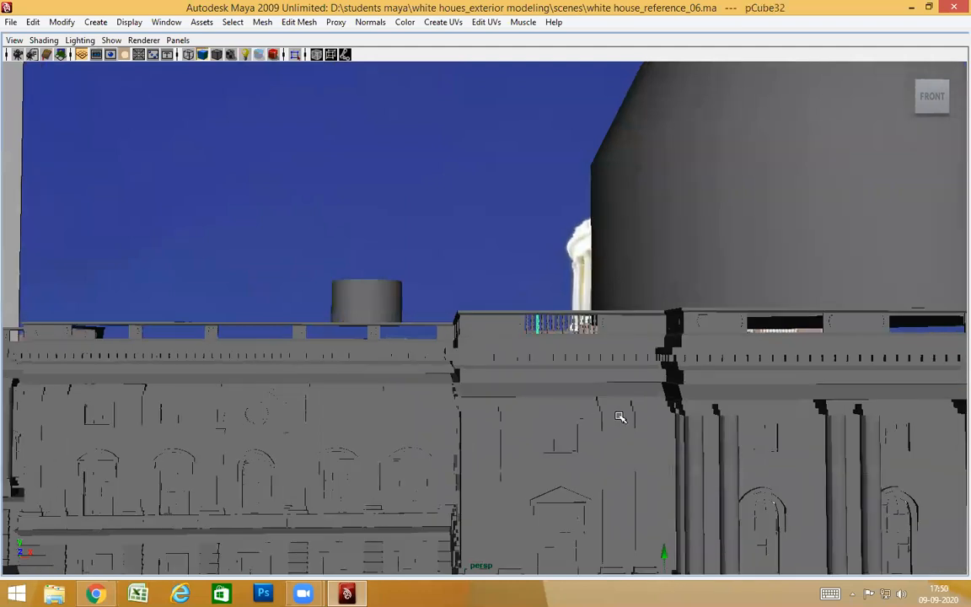
{"action": "key", "text": "f"}
{"action": "left_click_drag", "start_coordinate": [619, 416], "coordinate": [619, 440], "text": "alt"}
{"action": "right_click_drag", "start_coordinate": [620, 440], "coordinate": [177, 366], "text": "alt"}
{"action": "left_click_drag", "start_coordinate": [177, 366], "coordinate": [454, 317], "text": "alt"}
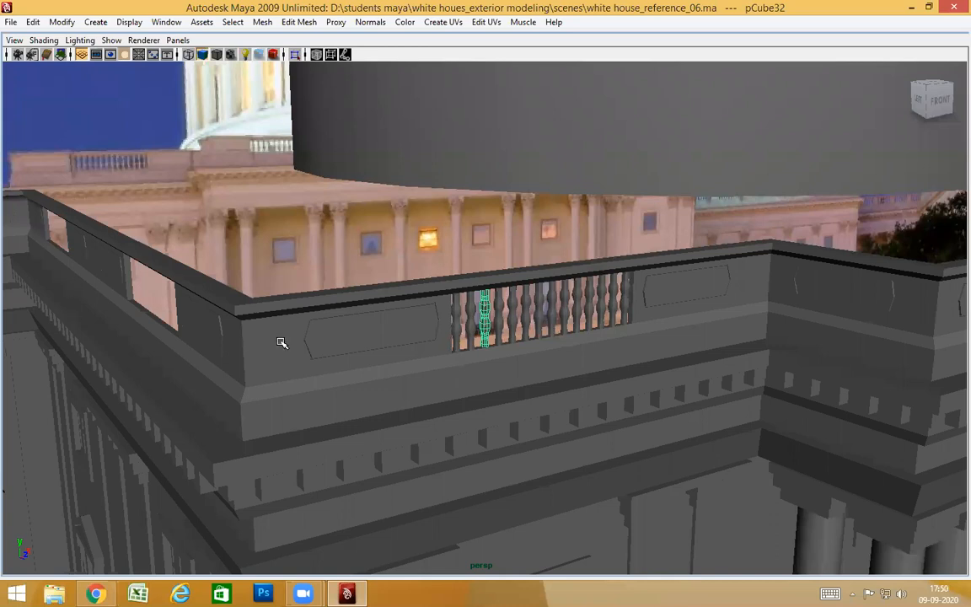
{"action": "left_click_drag", "start_coordinate": [320, 372], "coordinate": [528, 377], "text": "alt"}
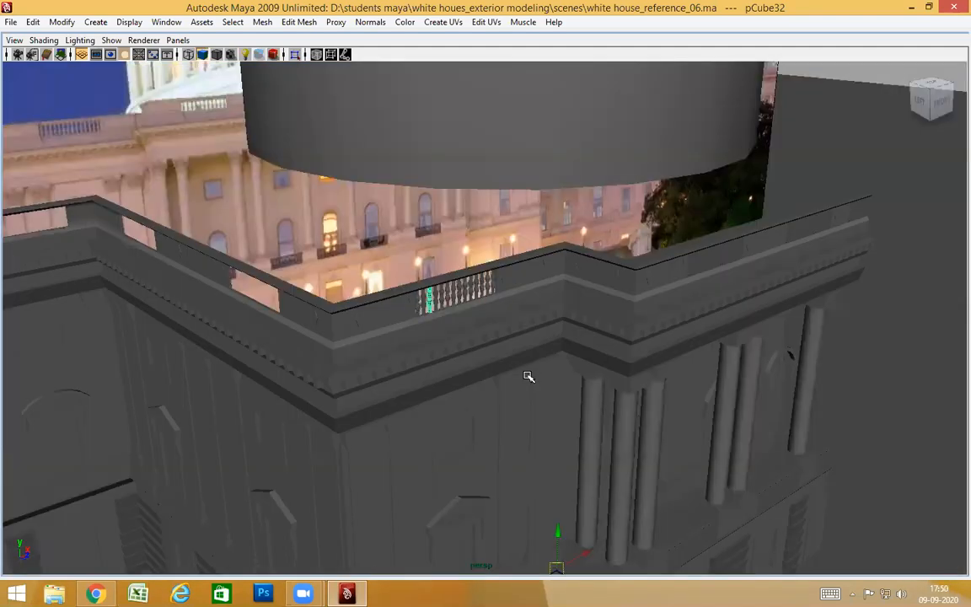
{"action": "scroll", "coordinate": [523, 373], "scroll_direction": "up", "scroll_amount": 4}
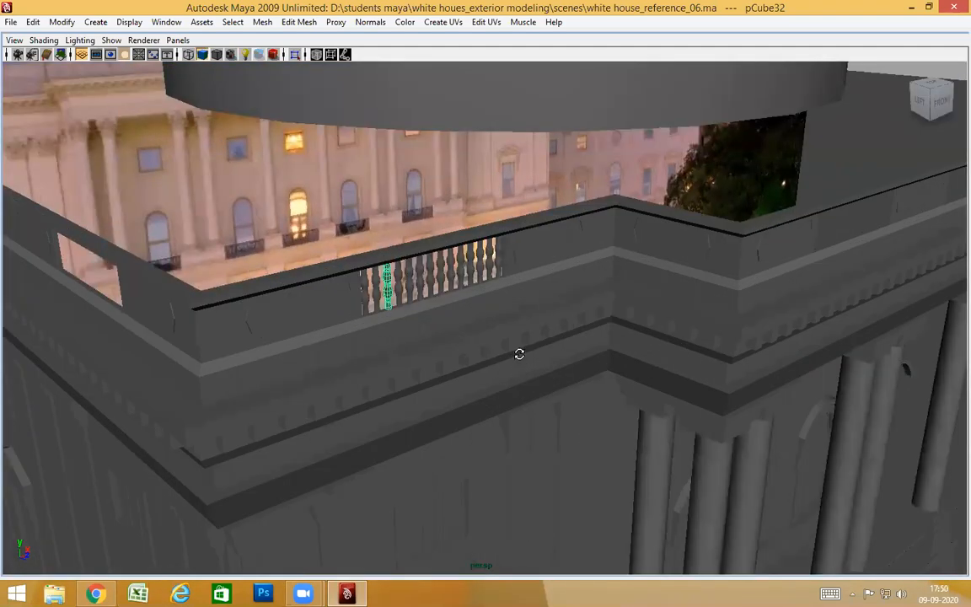
{"action": "left_click_drag", "start_coordinate": [519, 354], "coordinate": [519, 353], "text": "alt"}
Restore the full interface, show the Outliner beside the perspective view, and select group1 to locate it in the scene.
{"action": "key", "text": "ctrl+space"}
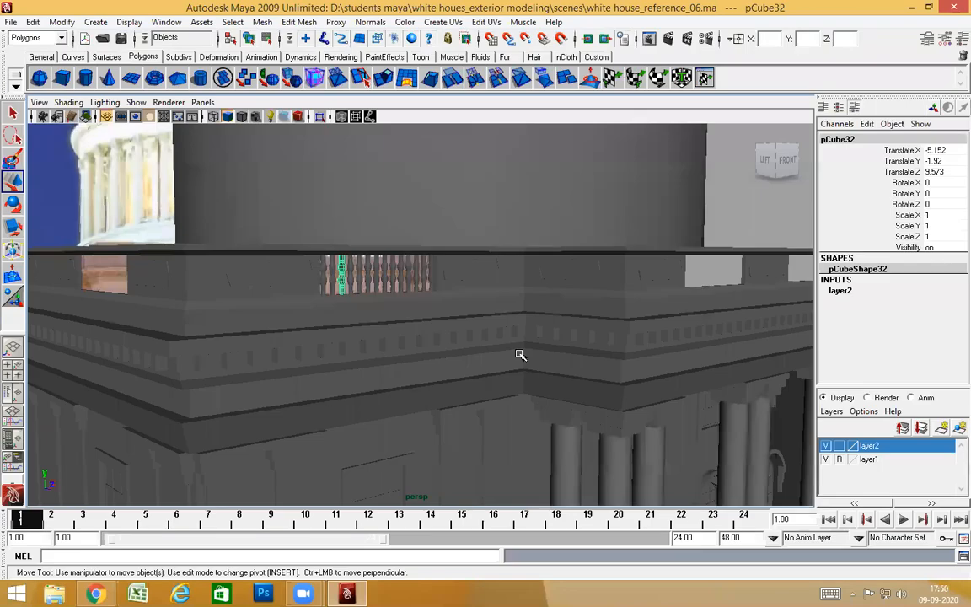
{"action": "left_click", "coordinate": [6, 390]}
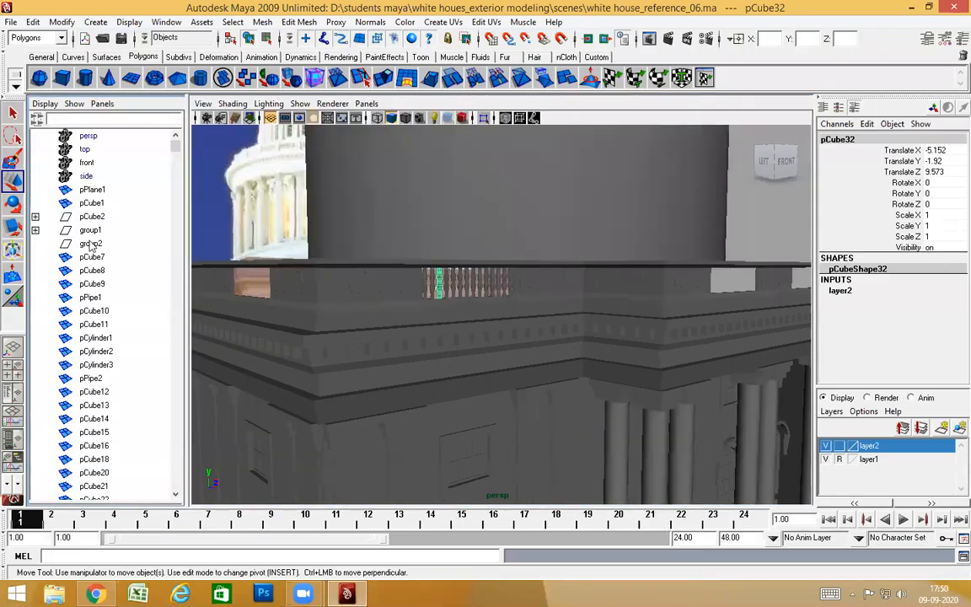
{"action": "left_click", "coordinate": [89, 229]}
{"action": "left_click_drag", "start_coordinate": [462, 337], "coordinate": [400, 322], "text": "alt"}
{"action": "scroll", "coordinate": [434, 364], "scroll_direction": "down", "scroll_amount": 3}
{"action": "scroll", "coordinate": [332, 357], "scroll_direction": "down", "scroll_amount": 1}
{"action": "right_click_drag", "start_coordinate": [730, 392], "coordinate": [342, 365], "text": "alt"}
{"action": "left_click_drag", "start_coordinate": [342, 364], "coordinate": [353, 396], "text": "alt"}
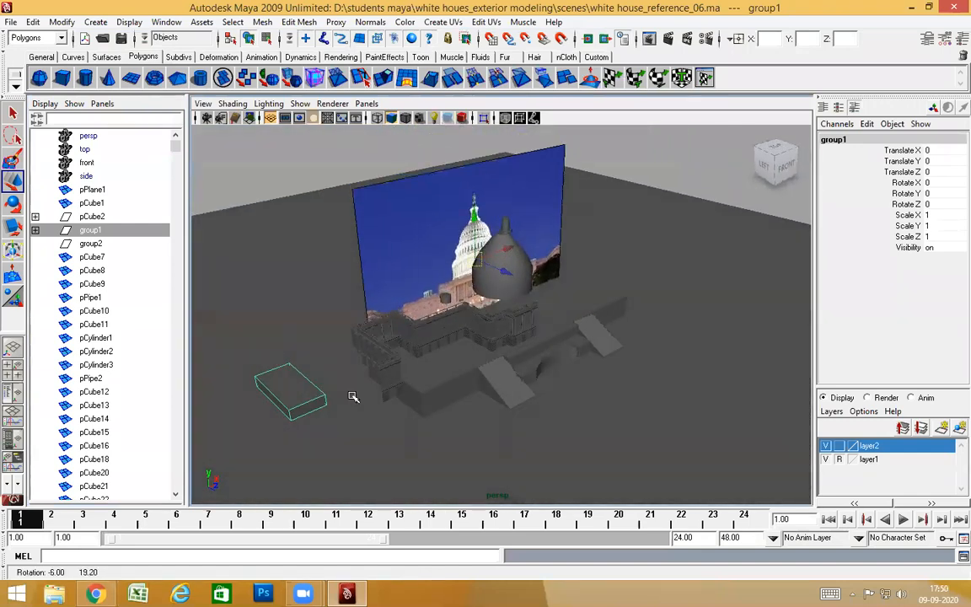
Check group2 and group1 in the Outliner, expanding group1 to inspect its child pCube280.
{"action": "left_click", "coordinate": [91, 244]}
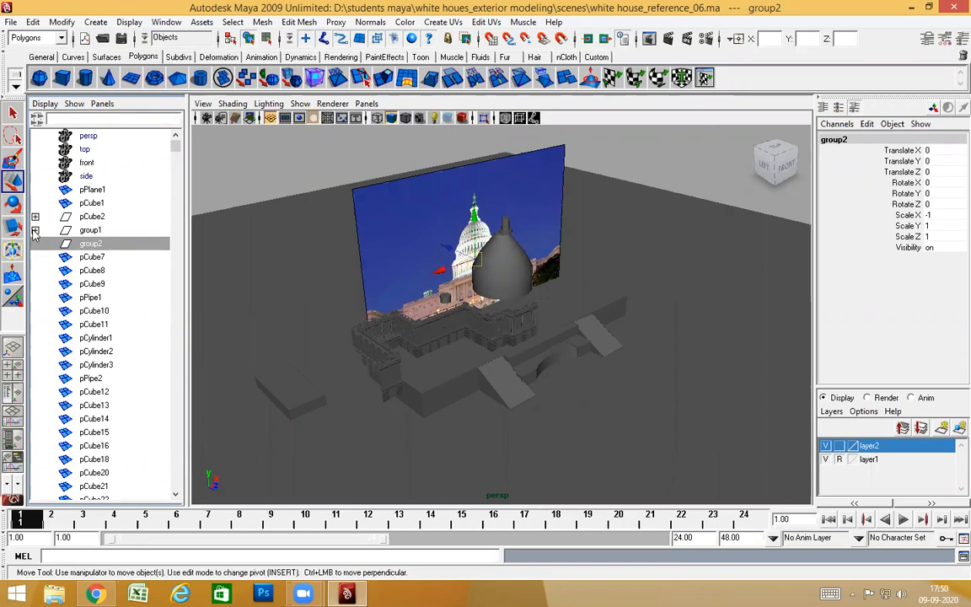
{"action": "left_click", "coordinate": [87, 230]}
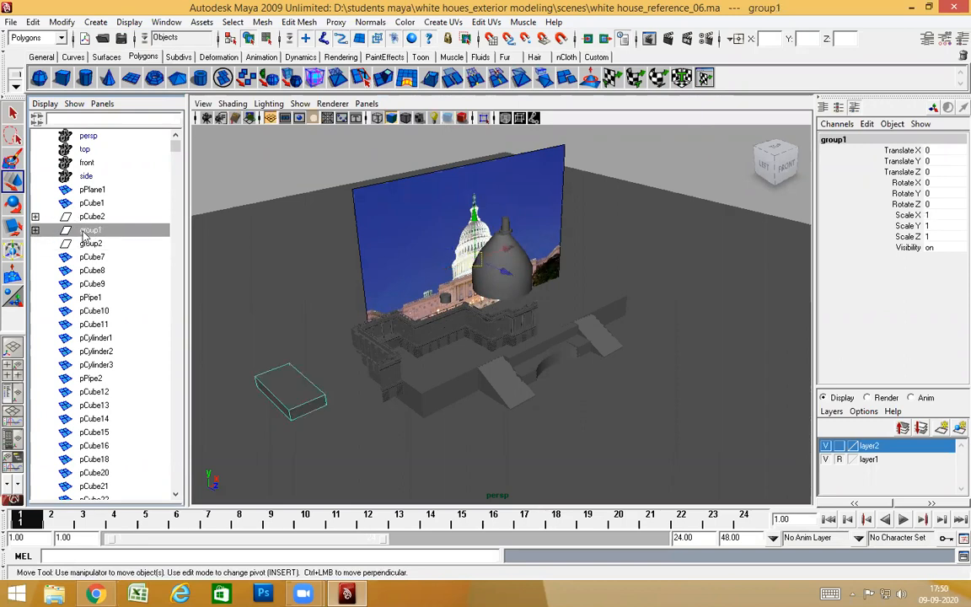
{"action": "left_click", "coordinate": [36, 230]}
{"action": "left_click", "coordinate": [108, 243]}
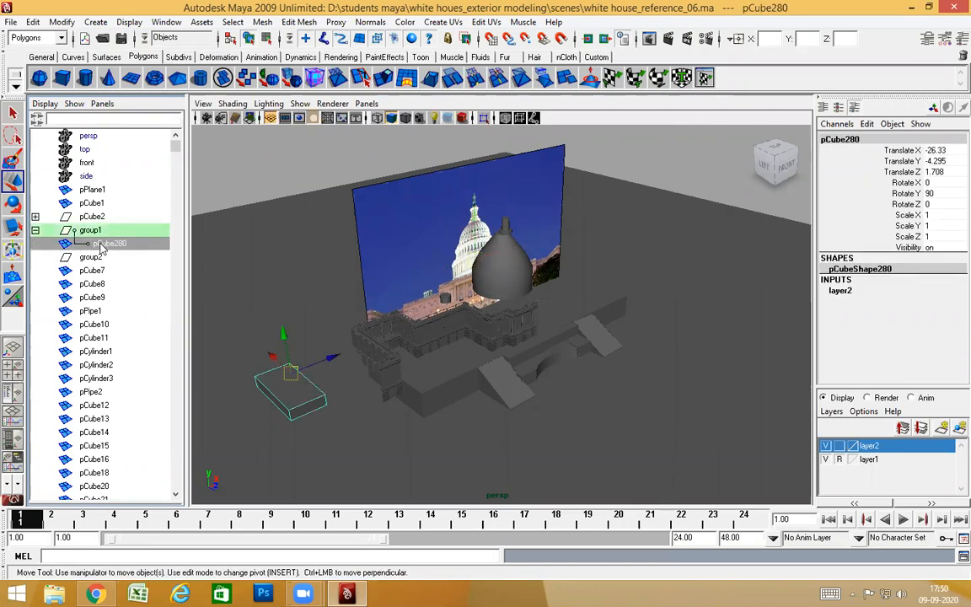
{"action": "left_click", "coordinate": [88, 231]}
Expand pCube2 and its nested polySurface nodes in the Outliner to examine the hierarchy.
{"action": "left_click", "coordinate": [92, 217]}
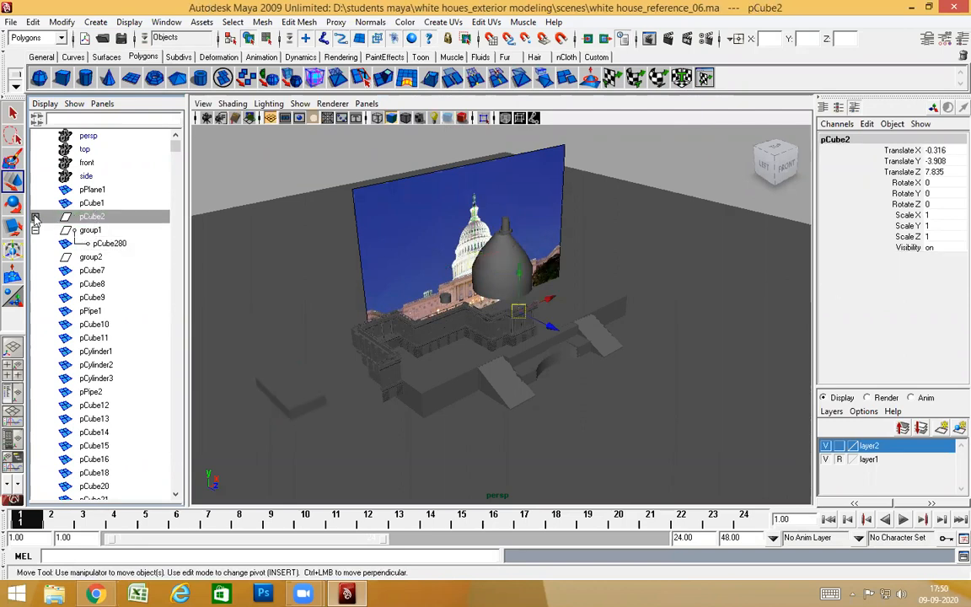
{"action": "left_click", "coordinate": [35, 217]}
{"action": "left_click", "coordinate": [107, 231]}
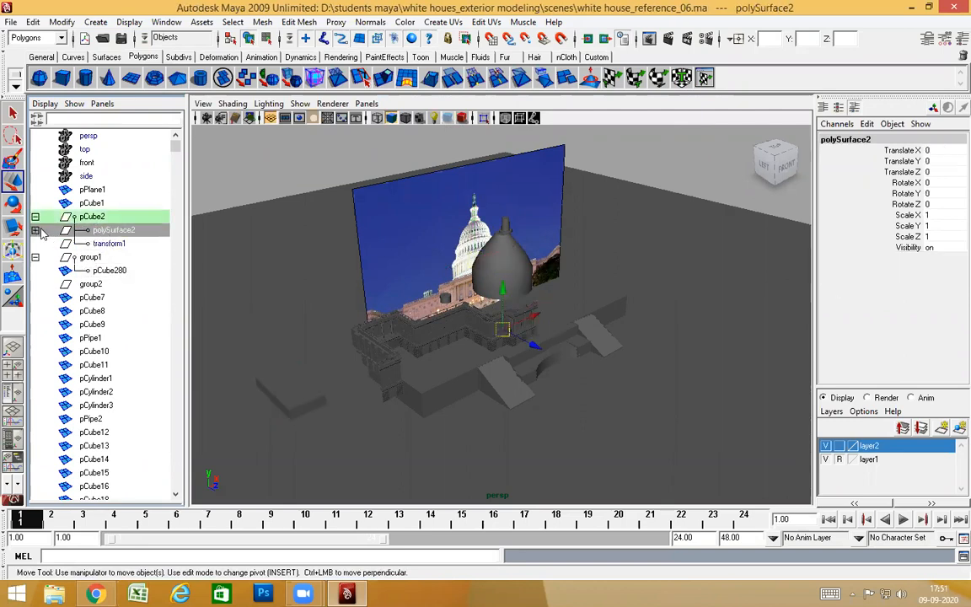
{"action": "left_click", "coordinate": [36, 230]}
{"action": "left_click", "coordinate": [35, 244]}
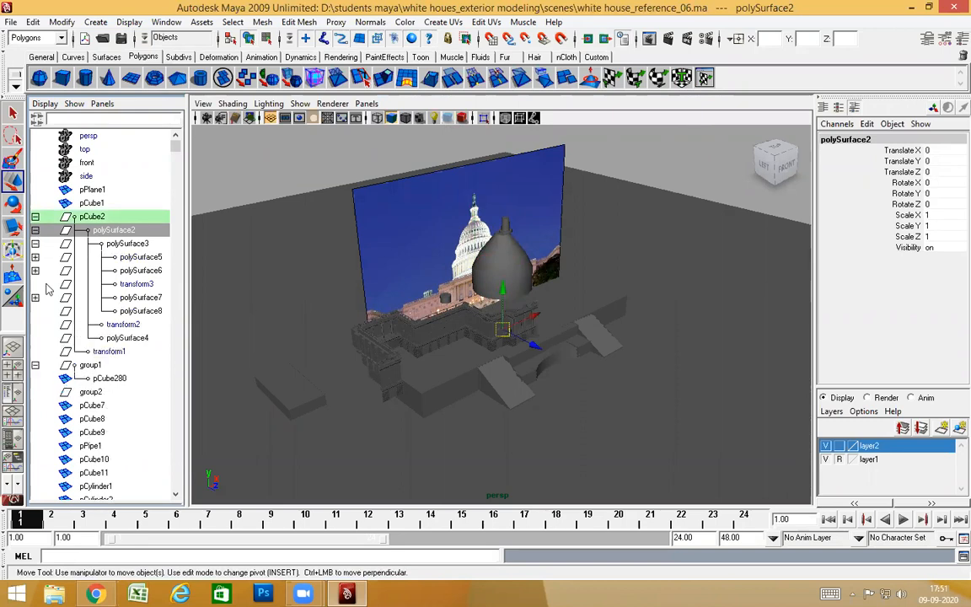
{"action": "left_click", "coordinate": [35, 257]}
{"action": "left_click", "coordinate": [36, 271]}
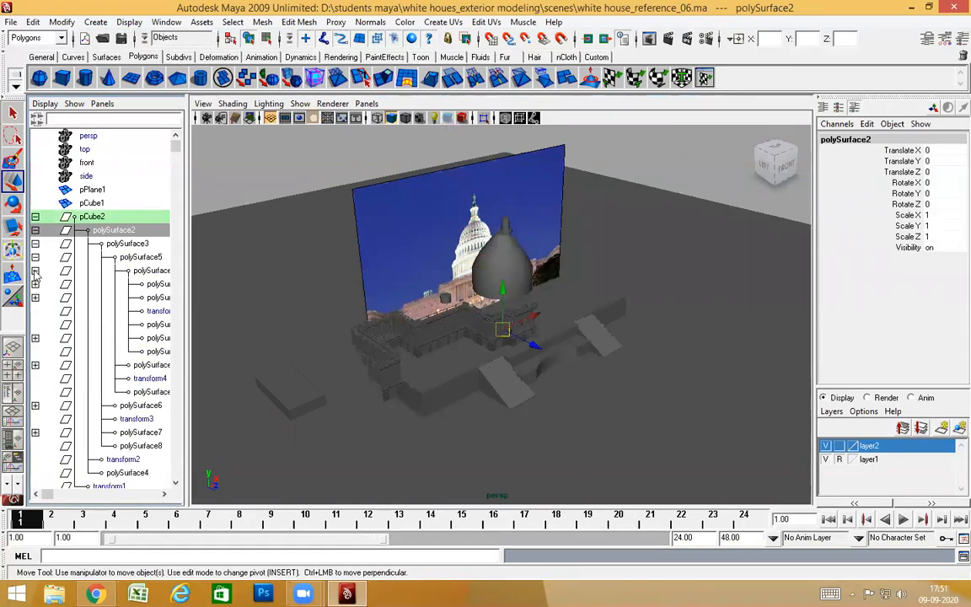
{"action": "left_click", "coordinate": [35, 284]}
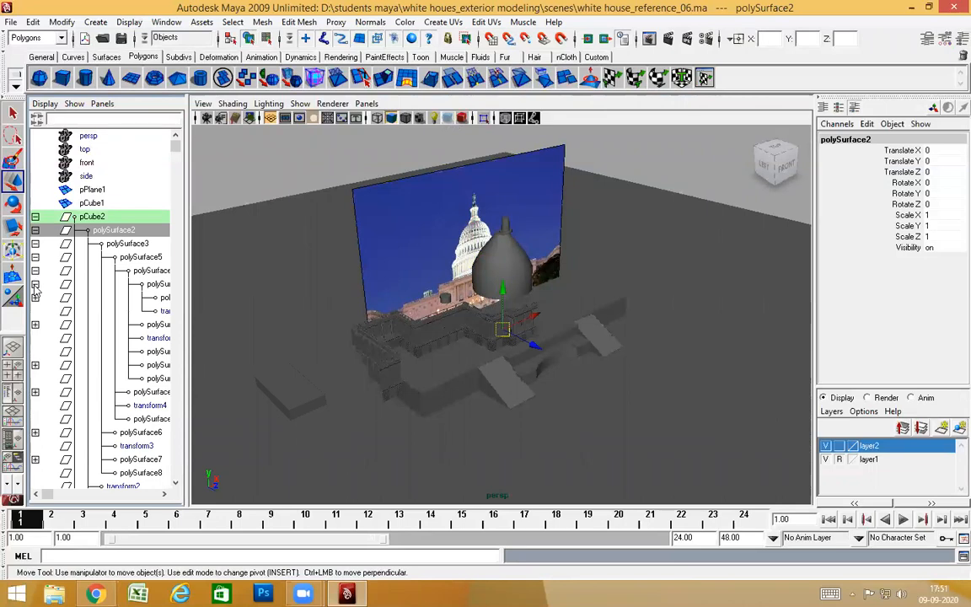
{"action": "left_click", "coordinate": [35, 298]}
Widen the Outliner, examine the deeper polySurface branches down to polySurface33 and polySurface34, and collapse pCube2.
{"action": "left_click_drag", "start_coordinate": [188, 303], "coordinate": [505, 323]}
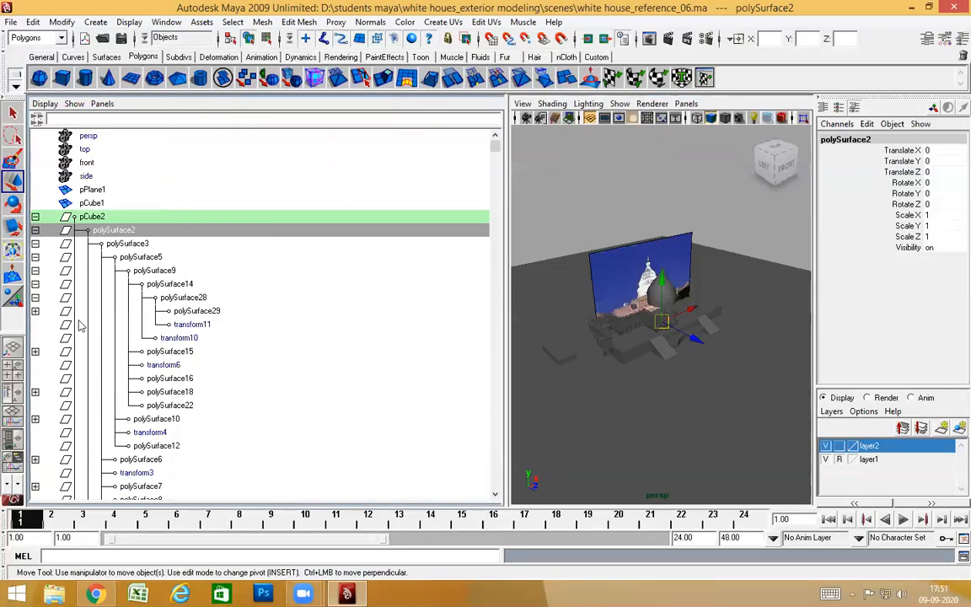
{"action": "scroll", "coordinate": [68, 318], "scroll_direction": "down", "scroll_amount": 1}
{"action": "left_click", "coordinate": [35, 298]}
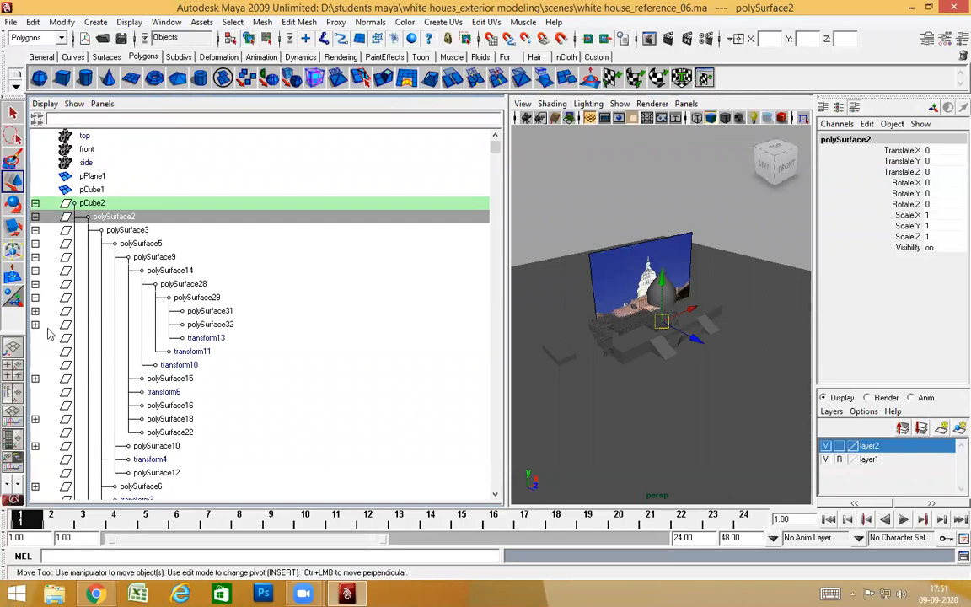
{"action": "left_click", "coordinate": [36, 311]}
{"action": "scroll", "coordinate": [126, 362], "scroll_direction": "down", "scroll_amount": 4}
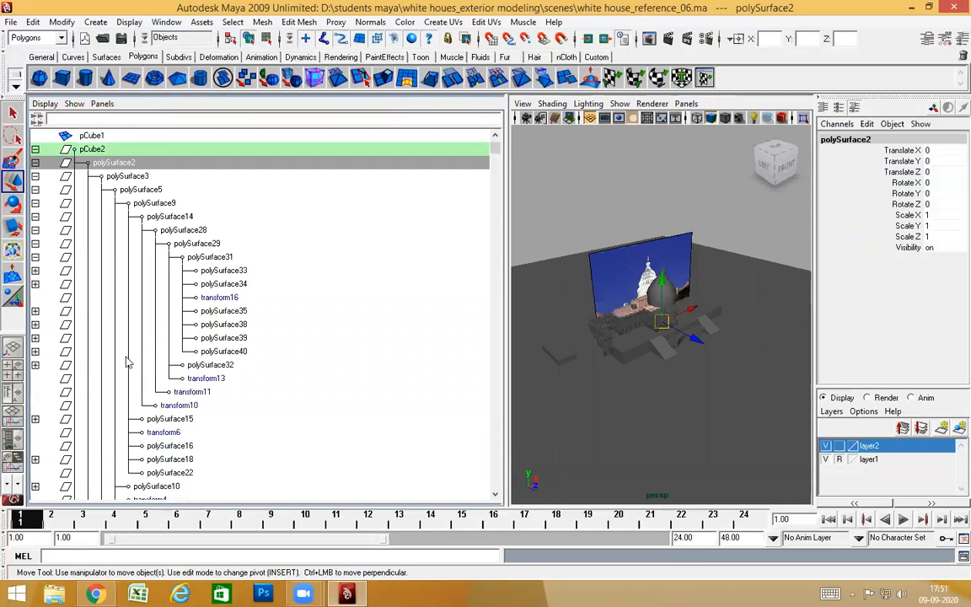
{"action": "left_click", "coordinate": [35, 271]}
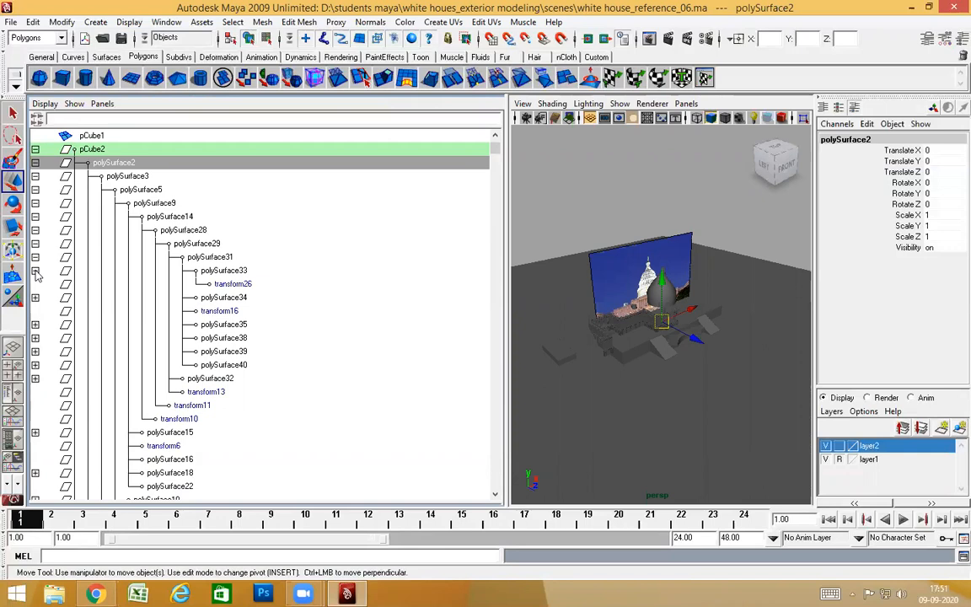
{"action": "left_click", "coordinate": [35, 298]}
{"action": "scroll", "coordinate": [119, 376], "scroll_direction": "down", "scroll_amount": 7}
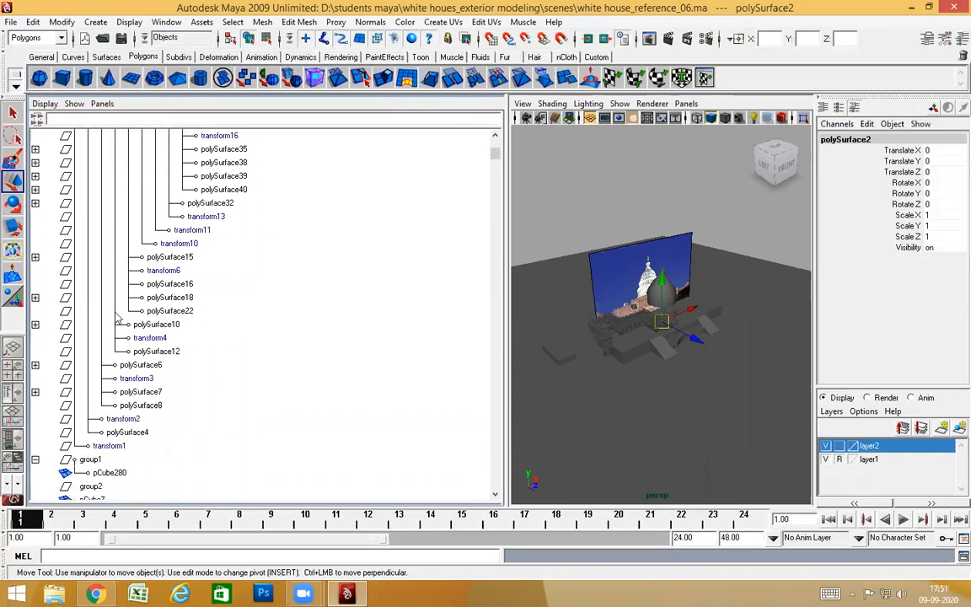
{"action": "scroll", "coordinate": [118, 319], "scroll_direction": "up", "scroll_amount": 10}
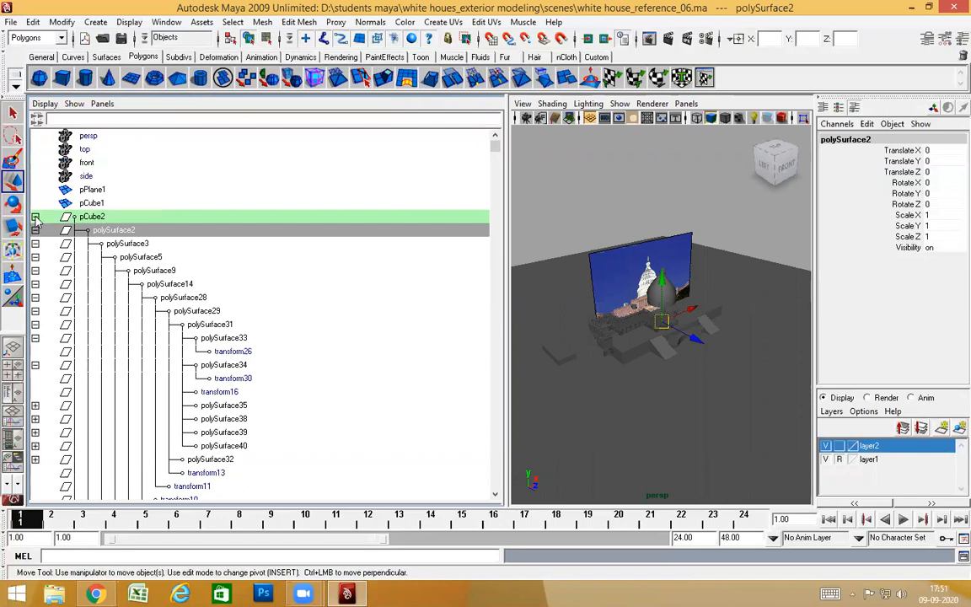
{"action": "left_click", "coordinate": [35, 217]}
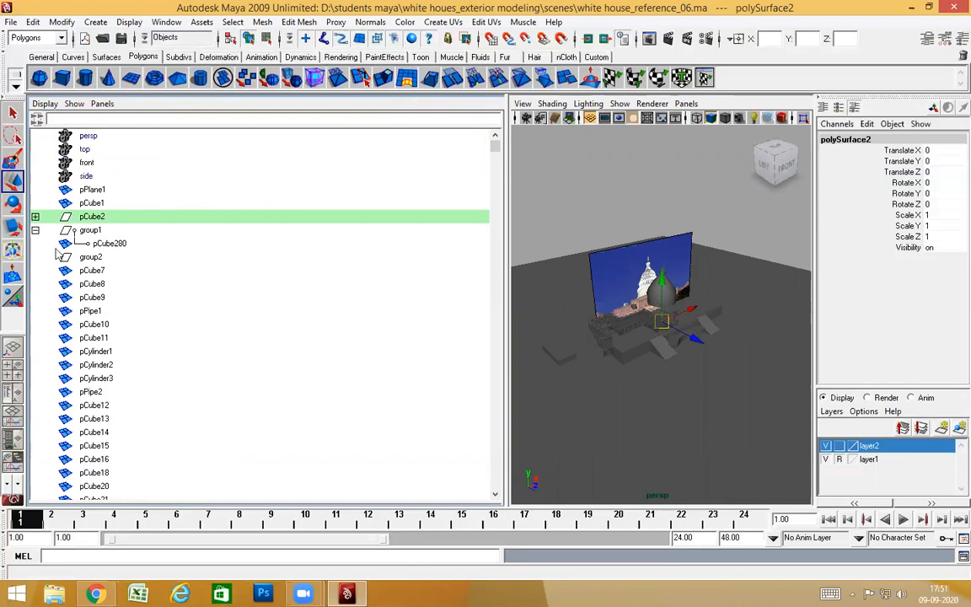
Collapse group1 in the Outliner, clear the selection, and bring the building's roof balustrade up close in a full-screen perspective view.
{"action": "left_click", "coordinate": [35, 230]}
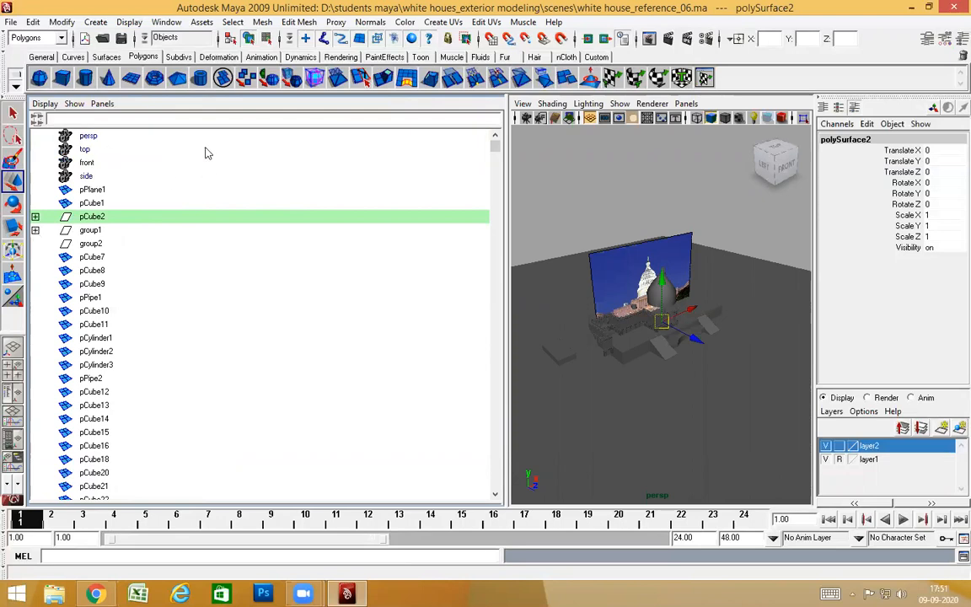
{"action": "left_click", "coordinate": [637, 219]}
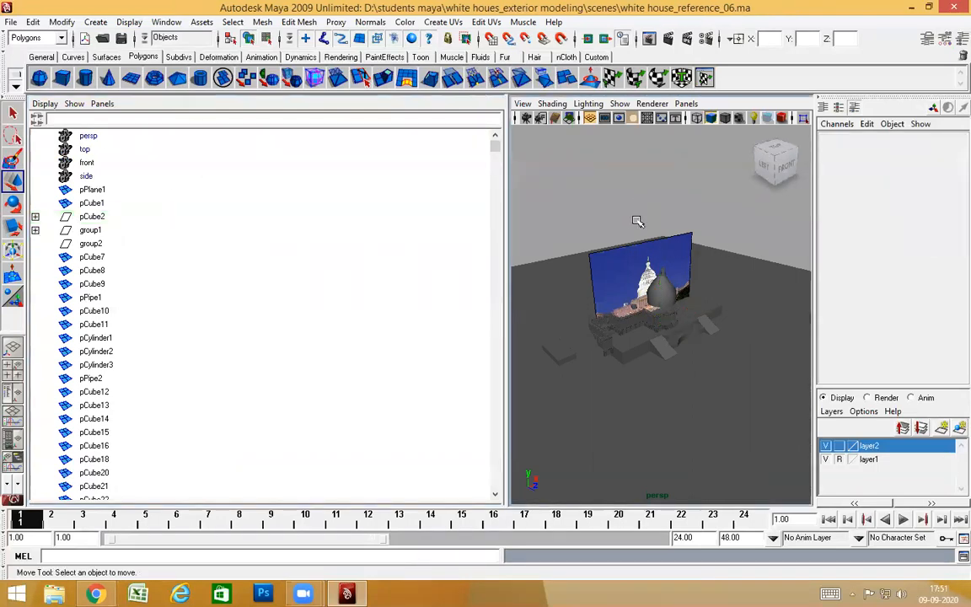
{"action": "key", "text": "space"}
{"action": "left_click_drag", "start_coordinate": [513, 318], "coordinate": [466, 290], "text": "alt"}
{"action": "scroll", "coordinate": [466, 291], "scroll_direction": "up", "scroll_amount": 4}
{"action": "left_click_drag", "start_coordinate": [504, 340], "coordinate": [459, 344], "text": "alt"}
{"action": "scroll", "coordinate": [390, 340], "scroll_direction": "up", "scroll_amount": 5}
{"action": "middle_click_drag", "start_coordinate": [390, 340], "coordinate": [455, 307], "text": "alt"}
{"action": "left_click_drag", "start_coordinate": [442, 354], "coordinate": [449, 331], "text": "alt"}
{"action": "scroll", "coordinate": [590, 321], "scroll_direction": "up", "scroll_amount": 3}
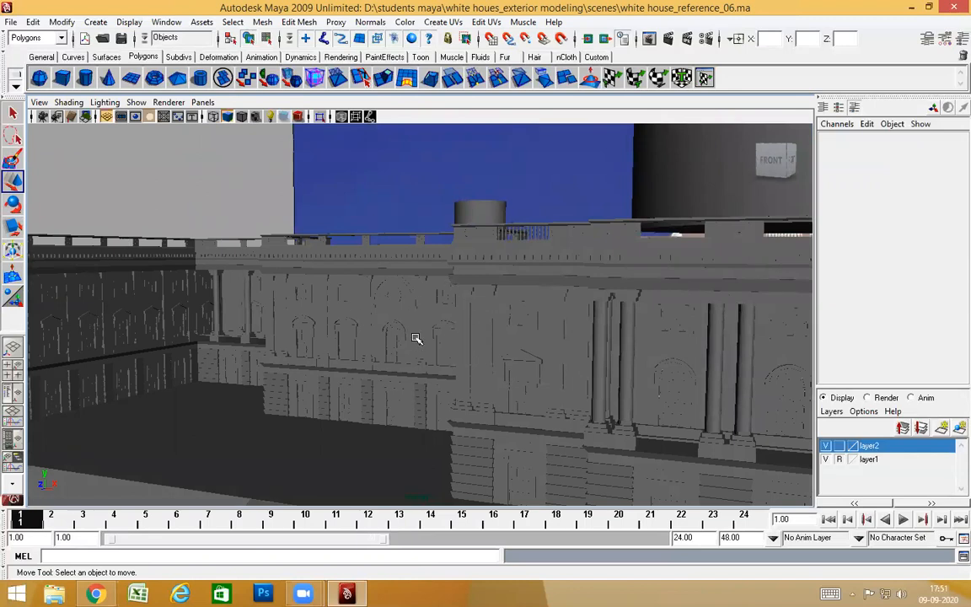
{"action": "left_click_drag", "start_coordinate": [392, 349], "coordinate": [692, 292], "text": "alt"}
{"action": "key", "text": "ctrl+space"}
{"action": "middle_click_drag", "start_coordinate": [692, 292], "coordinate": [585, 319], "text": "alt"}
{"action": "scroll", "coordinate": [585, 318], "scroll_direction": "up", "scroll_amount": 3}
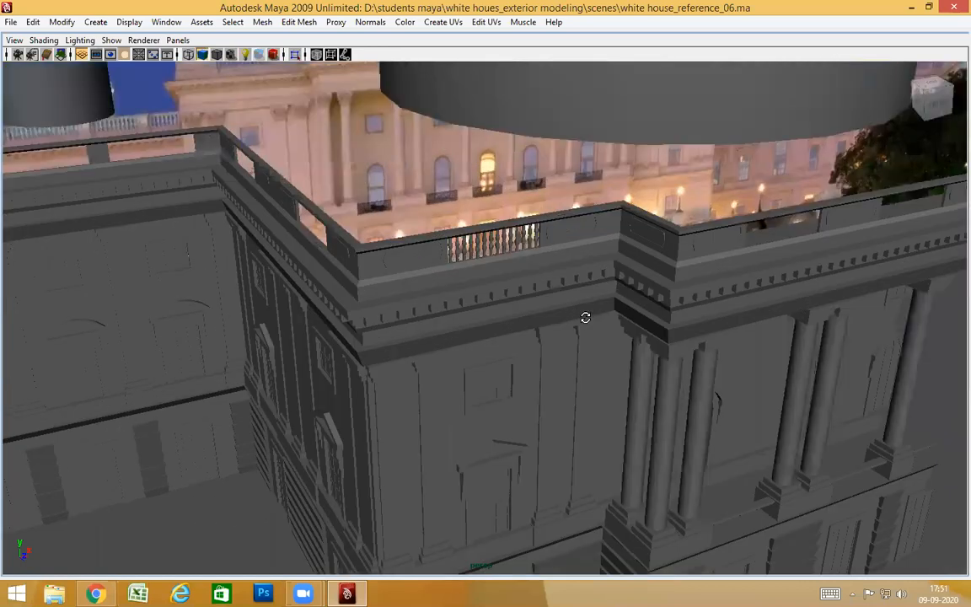
{"action": "left_click_drag", "start_coordinate": [585, 318], "coordinate": [523, 272], "text": "alt"}
Select one baluster in the filled railing opening and frame it to see the whole row up close.
{"action": "left_click", "coordinate": [465, 228]}
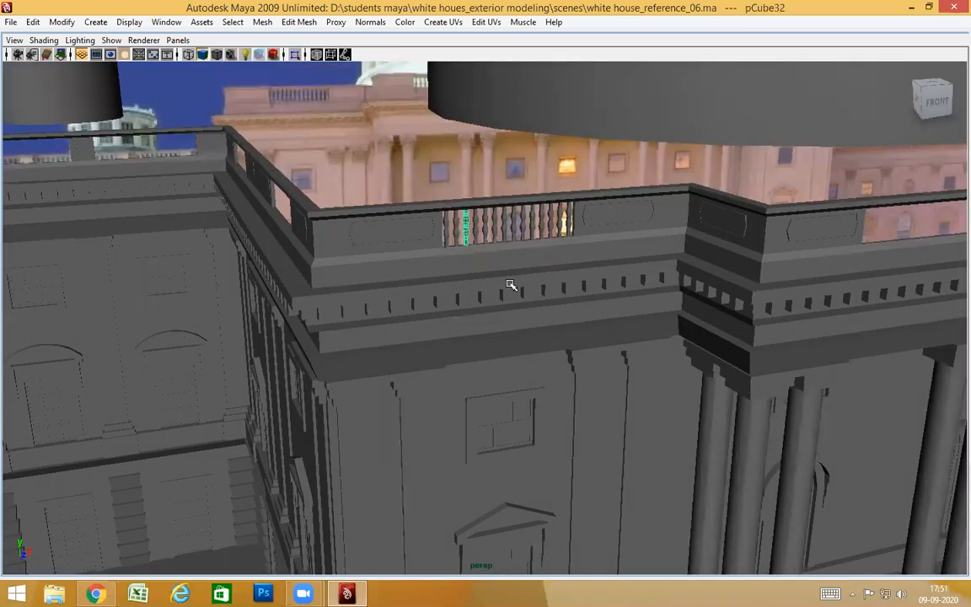
{"action": "scroll", "coordinate": [513, 288], "scroll_direction": "up", "scroll_amount": 1}
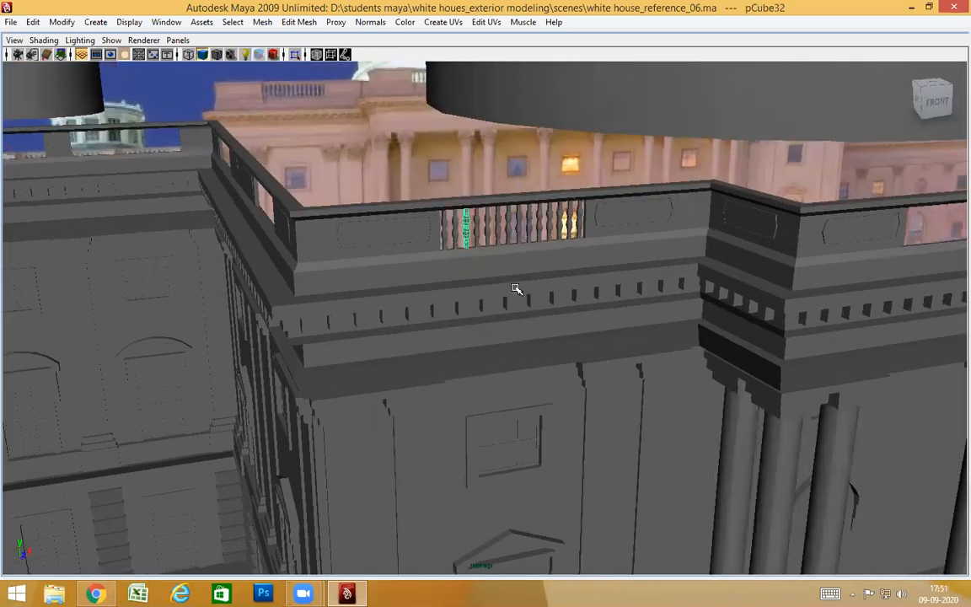
{"action": "key", "text": "f"}
{"action": "scroll", "coordinate": [574, 344], "scroll_direction": "down", "scroll_amount": 5}
{"action": "left_click_drag", "start_coordinate": [576, 347], "coordinate": [639, 346], "text": "alt"}
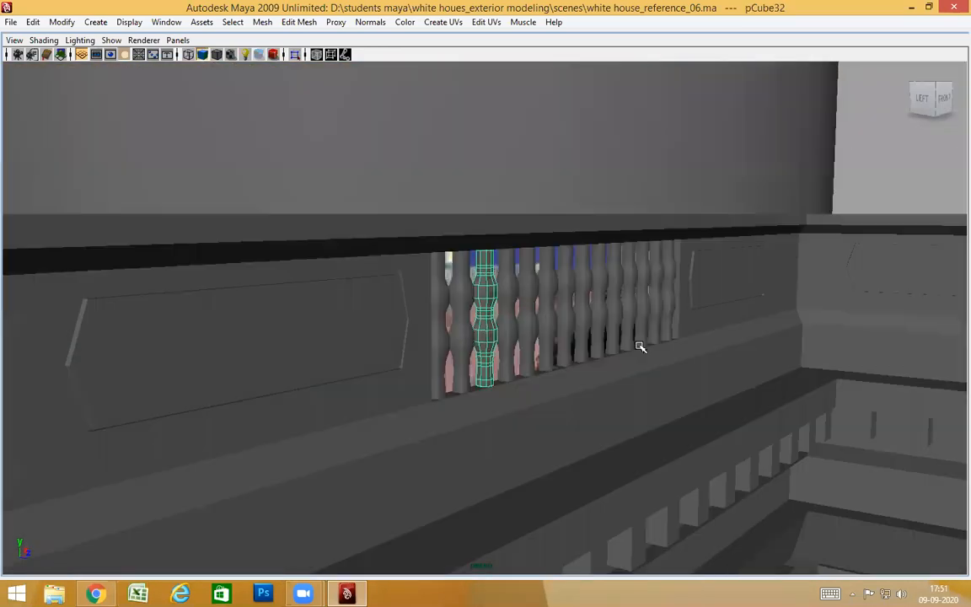
Select all 14 balusters in the filled railing opening.
{"action": "left_click", "coordinate": [442, 301]}
{"action": "left_click", "coordinate": [461, 291], "text": "shift"}
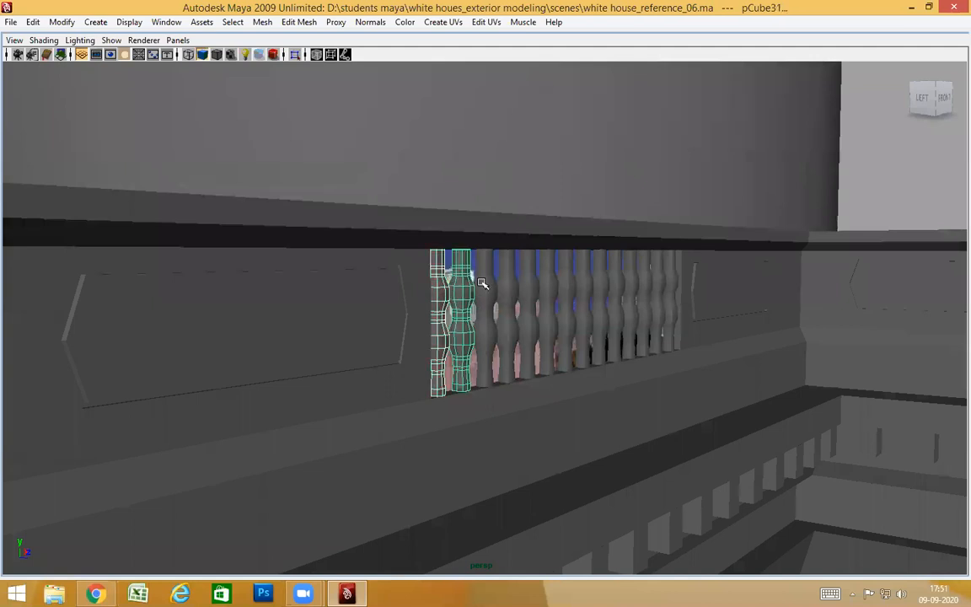
{"action": "left_click", "coordinate": [485, 280], "text": "shift"}
{"action": "left_click", "coordinate": [507, 283], "text": "shift"}
{"action": "left_click", "coordinate": [529, 287], "text": "shift"}
{"action": "left_click", "coordinate": [550, 287], "text": "shift"}
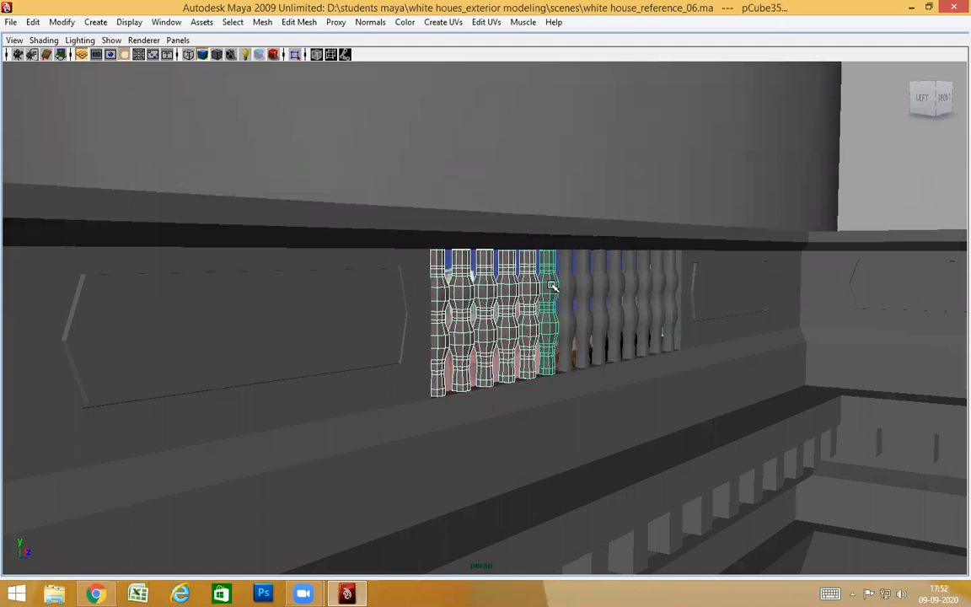
{"action": "left_click", "coordinate": [570, 288], "text": "shift"}
{"action": "left_click", "coordinate": [584, 286], "text": "shift"}
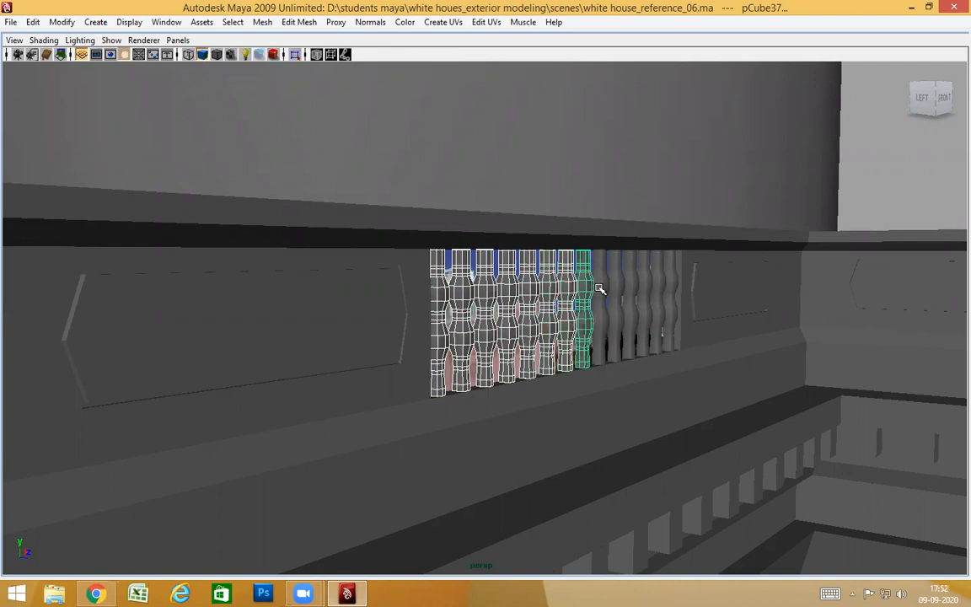
{"action": "left_click", "coordinate": [599, 288], "text": "shift"}
{"action": "left_click", "coordinate": [615, 285], "text": "shift"}
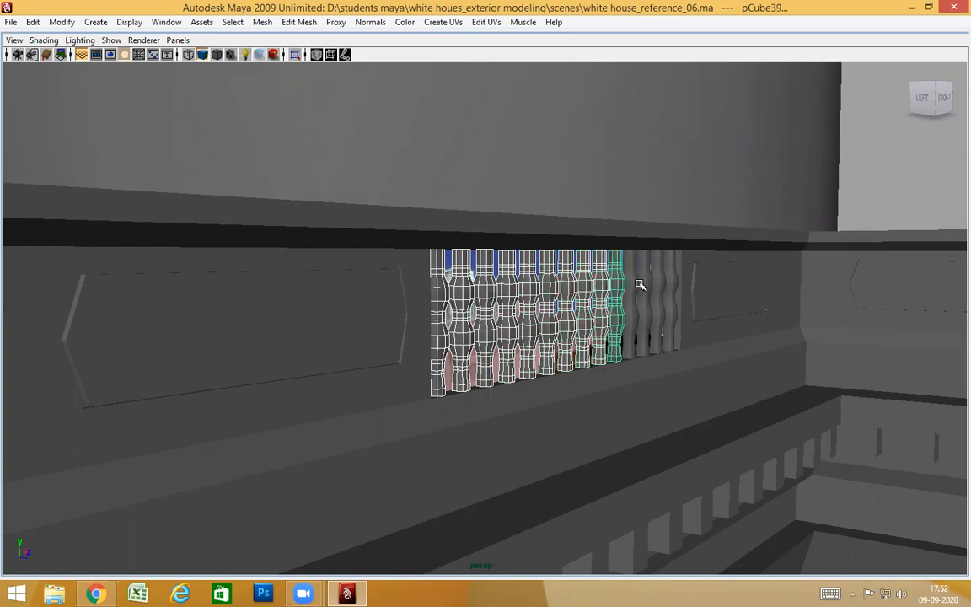
{"action": "left_click", "coordinate": [641, 285], "text": "shift"}
{"action": "left_click", "coordinate": [651, 281], "text": "shift"}
{"action": "left_click", "coordinate": [666, 283], "text": "shift"}
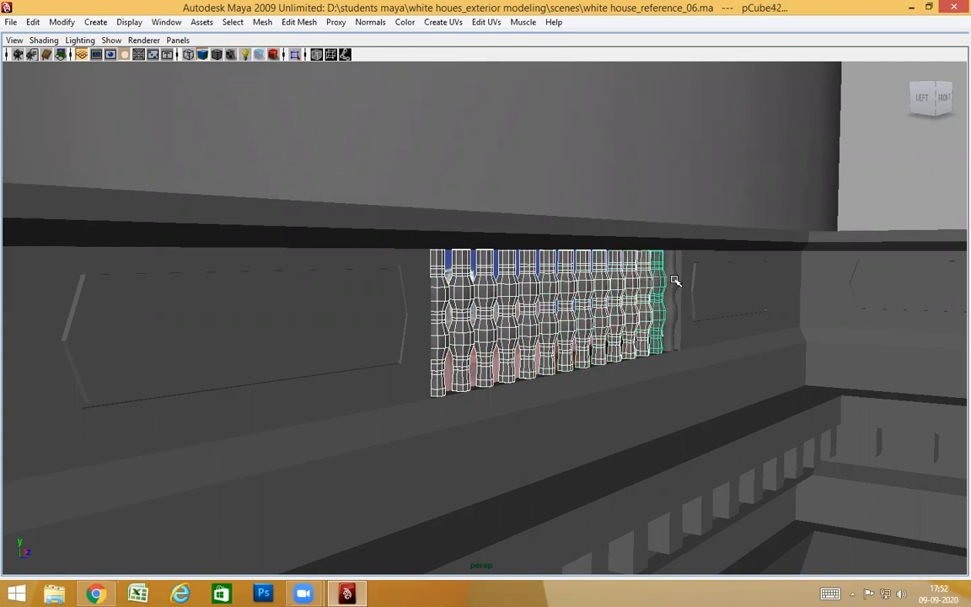
{"action": "left_click", "coordinate": [674, 281], "text": "shift"}
{"action": "scroll", "coordinate": [661, 341], "scroll_direction": "down", "scroll_amount": 5}
{"action": "left_click_drag", "start_coordinate": [661, 340], "coordinate": [611, 358], "text": "alt"}
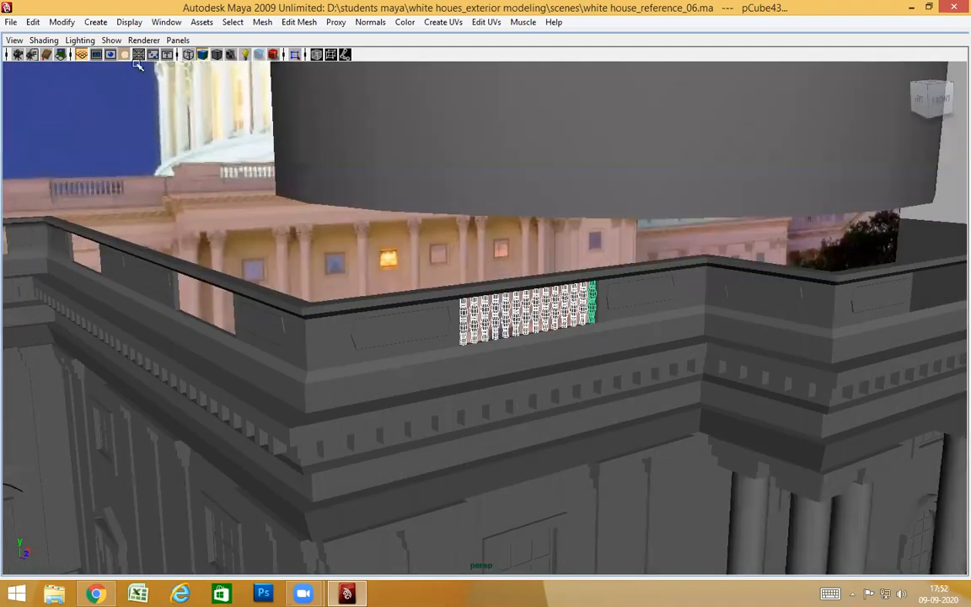
Center the pivots of the selected balusters and delete their construction history.
{"action": "left_click", "coordinate": [62, 22]}
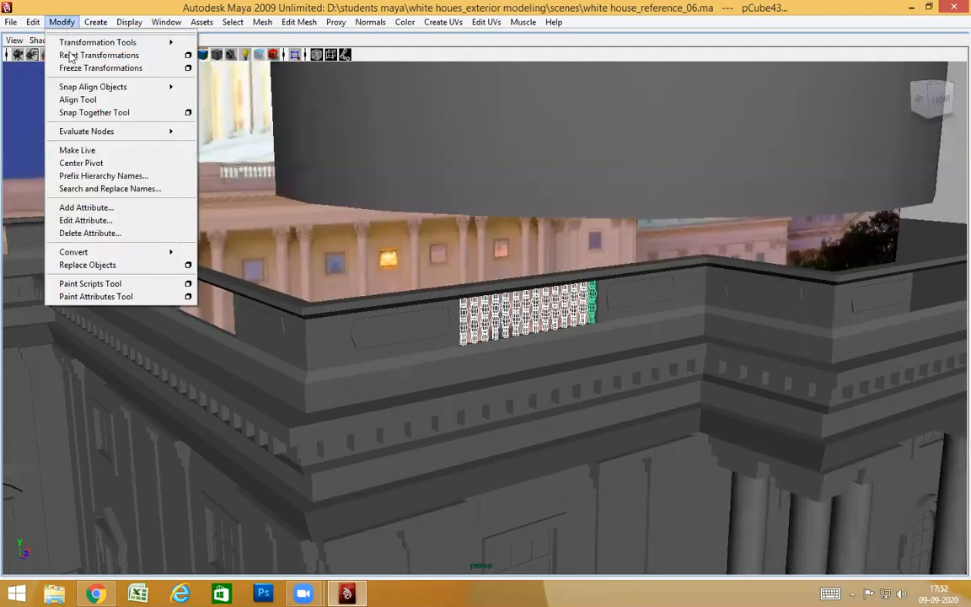
{"action": "left_click", "coordinate": [81, 162]}
{"action": "left_click", "coordinate": [33, 22]}
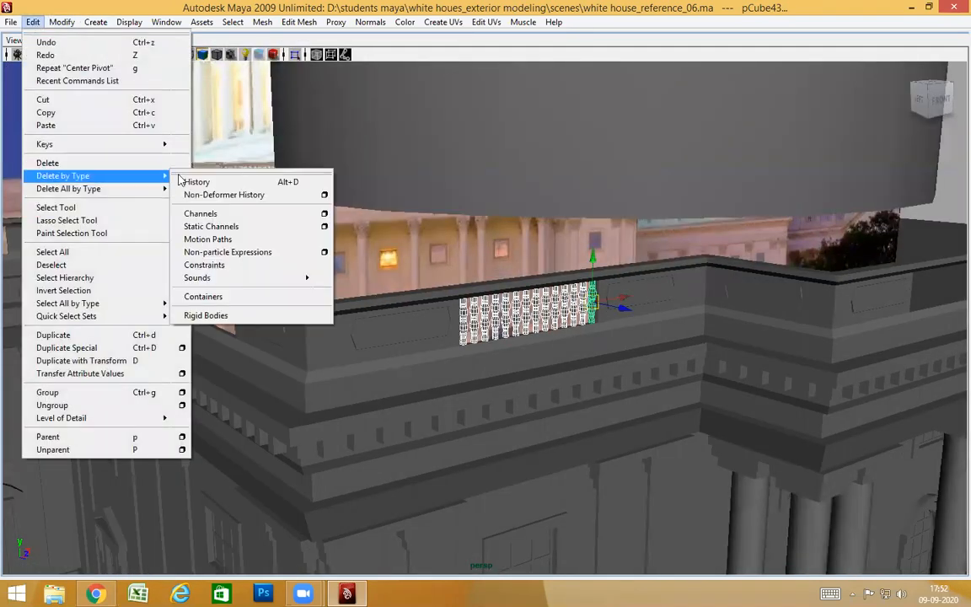
{"action": "left_click", "coordinate": [196, 182]}
Snap the selected balusters' pivot to the lower front corner of their opening, beside the first baluster.
{"action": "left_click_drag", "start_coordinate": [667, 358], "coordinate": [459, 375], "text": "alt"}
{"action": "right_click_drag", "start_coordinate": [459, 375], "coordinate": [526, 362], "text": "alt"}
{"action": "left_click_drag", "start_coordinate": [527, 363], "coordinate": [412, 401], "text": "alt"}
{"action": "right_click_drag", "start_coordinate": [413, 401], "coordinate": [562, 377], "text": "alt"}
{"action": "left_click_drag", "start_coordinate": [561, 377], "coordinate": [535, 388], "text": "alt"}
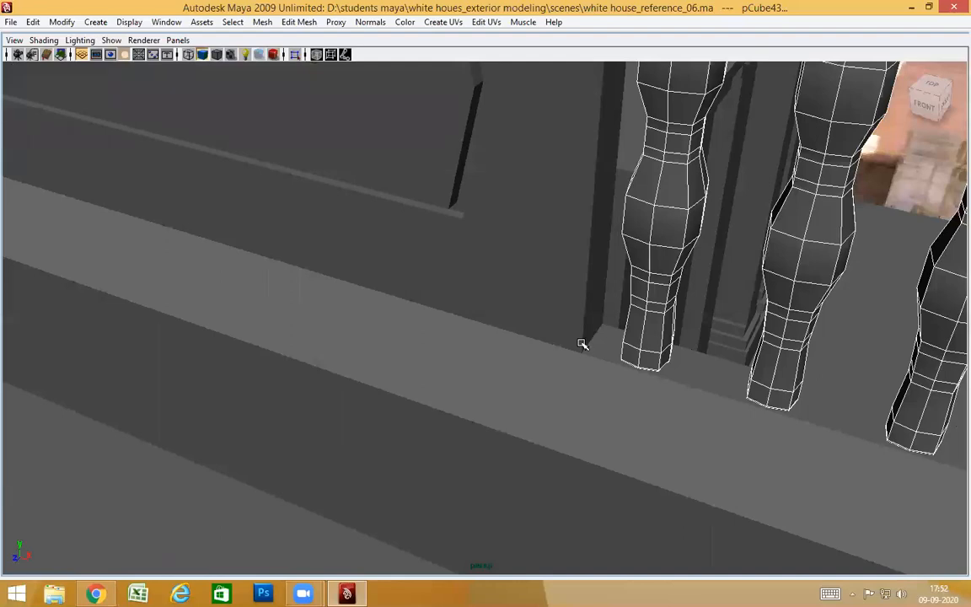
{"action": "key", "text": "4"}
{"action": "left_click_drag", "start_coordinate": [632, 354], "coordinate": [786, 354], "text": "alt"}
{"action": "middle_click_drag", "start_coordinate": [314, 398], "coordinate": [531, 403], "text": "alt"}
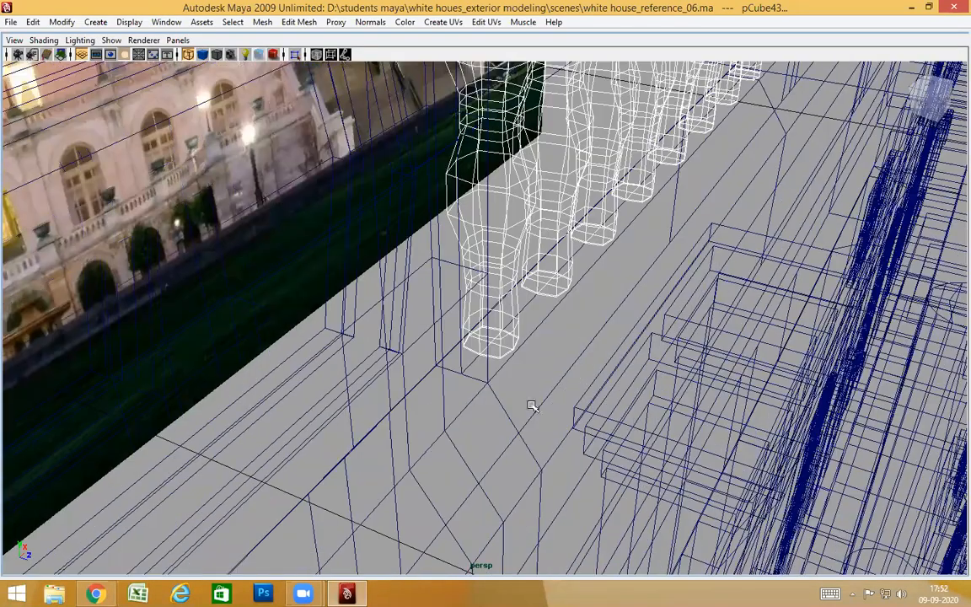
{"action": "key", "text": "w"}
{"action": "mouse_move", "coordinate": [579, 391]}
{"action": "left_mouse_down", "text": "alt"}
{"action": "mouse_move", "coordinate": [594, 379]}
{"action": "mouse_move", "coordinate": [581, 392]}
{"action": "left_mouse_up", "text": "alt"}
{"action": "key", "text": "5"}
{"action": "mouse_move", "coordinate": [635, 371]}
{"action": "left_mouse_down", "text": "alt"}
{"action": "mouse_move", "coordinate": [709, 342]}
{"action": "mouse_move", "coordinate": [713, 362]}
{"action": "left_mouse_up", "text": "alt"}
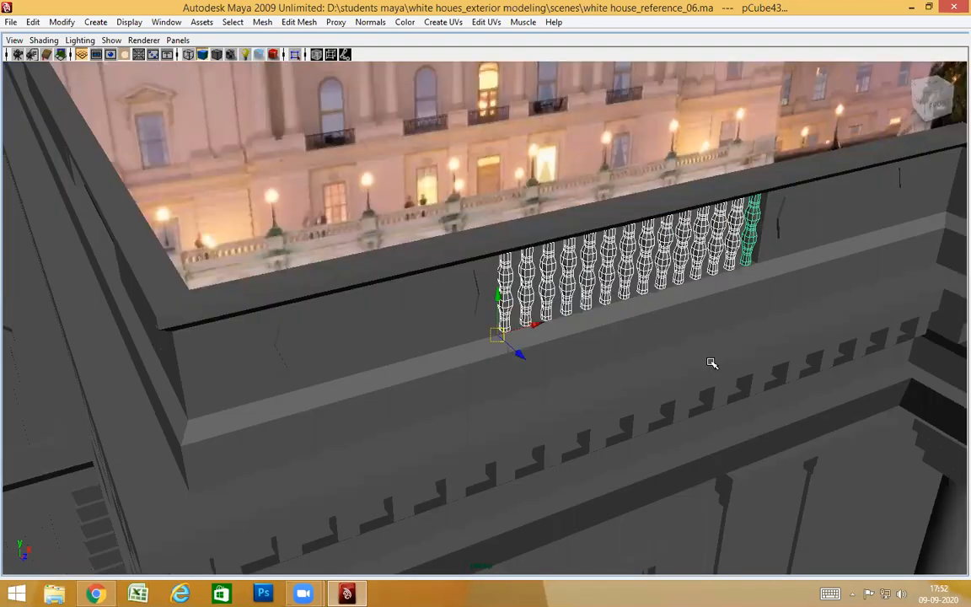
Duplicate the 14 balusters and snap the copy to the lower corner of the first railing opening on the projecting section.
{"action": "key", "text": "ctrl+d"}
{"action": "right_click_drag", "start_coordinate": [709, 367], "coordinate": [586, 354], "text": "alt"}
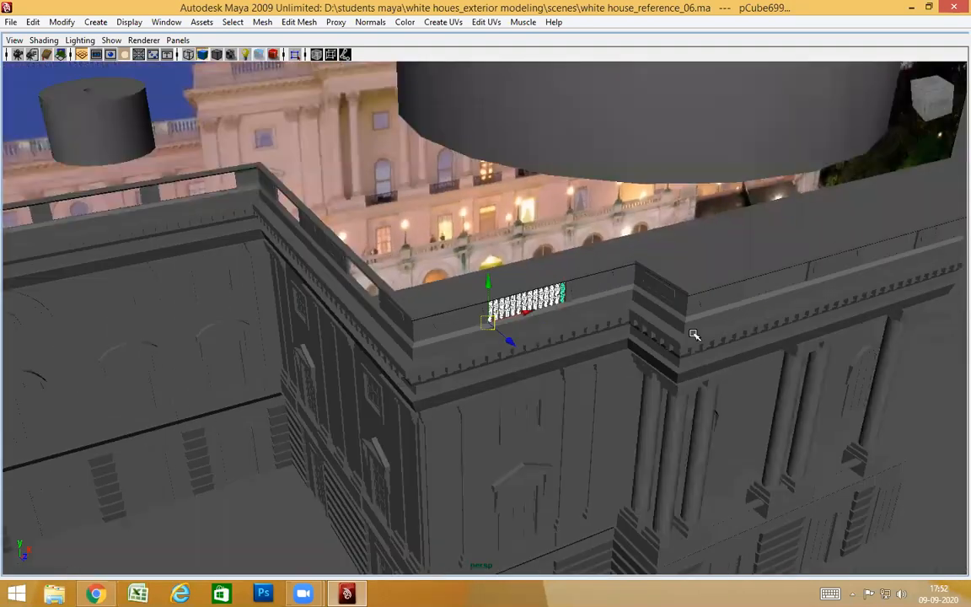
{"action": "middle_click_drag", "start_coordinate": [692, 334], "coordinate": [295, 380], "text": "alt"}
{"action": "right_click_drag", "start_coordinate": [295, 380], "coordinate": [540, 337], "text": "alt"}
{"action": "middle_click_drag", "start_coordinate": [552, 328], "coordinate": [434, 360], "text": "alt"}
{"action": "right_click_drag", "start_coordinate": [433, 360], "coordinate": [540, 364], "text": "alt"}
{"action": "left_click_drag", "start_coordinate": [405, 375], "coordinate": [463, 363], "text": "alt"}
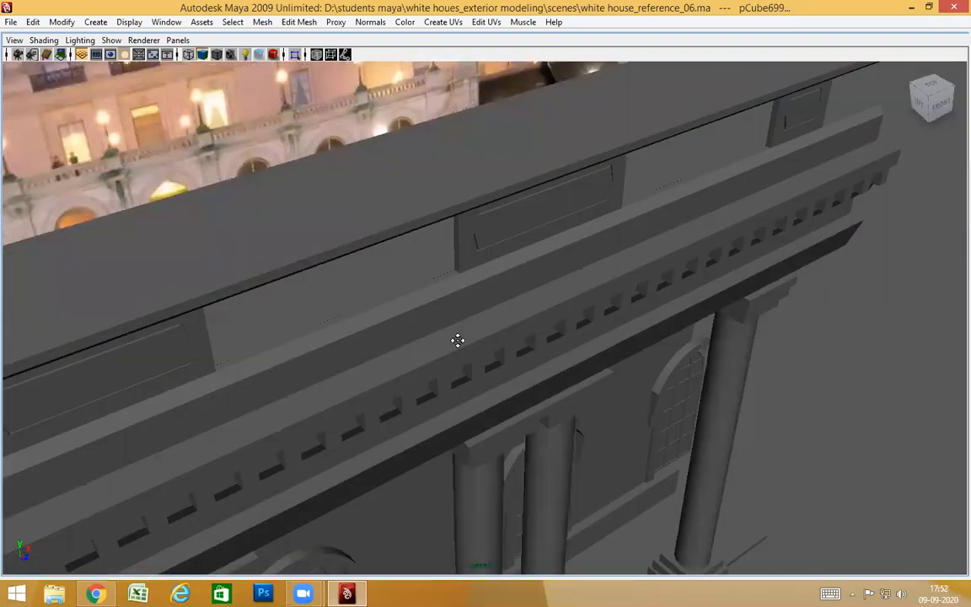
{"action": "middle_click_drag", "start_coordinate": [458, 341], "coordinate": [624, 337], "text": "alt"}
{"action": "left_click_drag", "start_coordinate": [581, 337], "coordinate": [454, 365], "text": "alt"}
{"action": "right_click_drag", "start_coordinate": [346, 337], "coordinate": [472, 332], "text": "alt"}
{"action": "left_click_drag", "start_coordinate": [413, 336], "coordinate": [464, 332], "text": "alt"}
{"action": "right_click_drag", "start_coordinate": [489, 332], "coordinate": [347, 312], "text": "alt"}
{"action": "key", "text": "4"}
{"action": "left_click_drag", "start_coordinate": [440, 337], "coordinate": [517, 335], "text": "alt"}
{"action": "left_click_drag", "start_coordinate": [307, 410], "coordinate": [371, 315], "text": "alt"}
{"action": "middle_click_drag", "start_coordinate": [372, 315], "coordinate": [404, 309], "text": "alt"}
{"action": "left_click_drag", "start_coordinate": [413, 314], "coordinate": [334, 331], "text": "alt"}
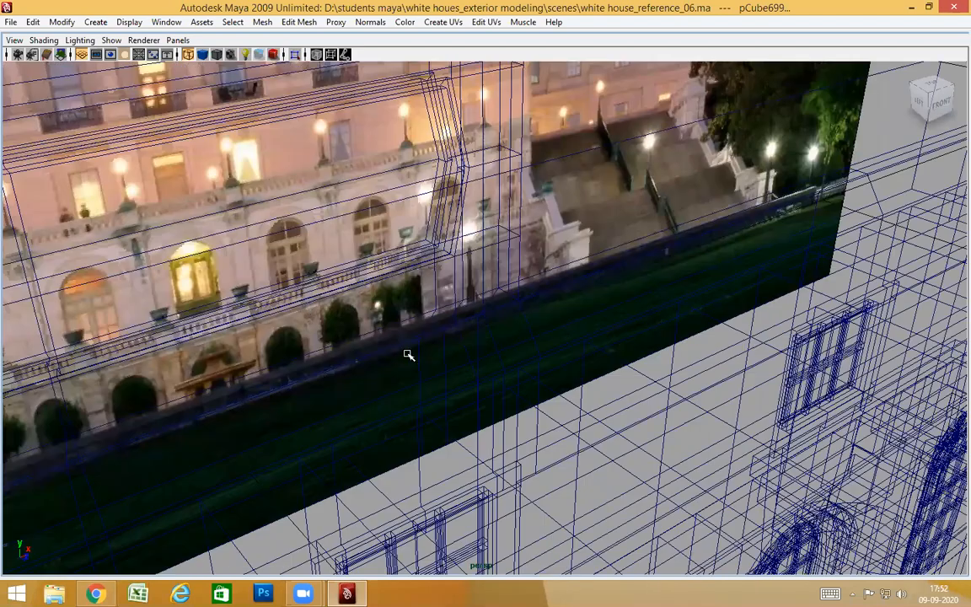
{"action": "right_click_drag", "start_coordinate": [419, 352], "coordinate": [372, 348], "text": "alt"}
{"action": "mouse_move", "coordinate": [373, 347]}
{"action": "left_mouse_down", "text": "alt"}
{"action": "mouse_move", "coordinate": [369, 335]}
{"action": "mouse_move", "coordinate": [386, 335]}
{"action": "left_mouse_up", "text": "alt"}
{"action": "left_click_drag", "start_coordinate": [444, 330], "coordinate": [553, 326], "text": "alt"}
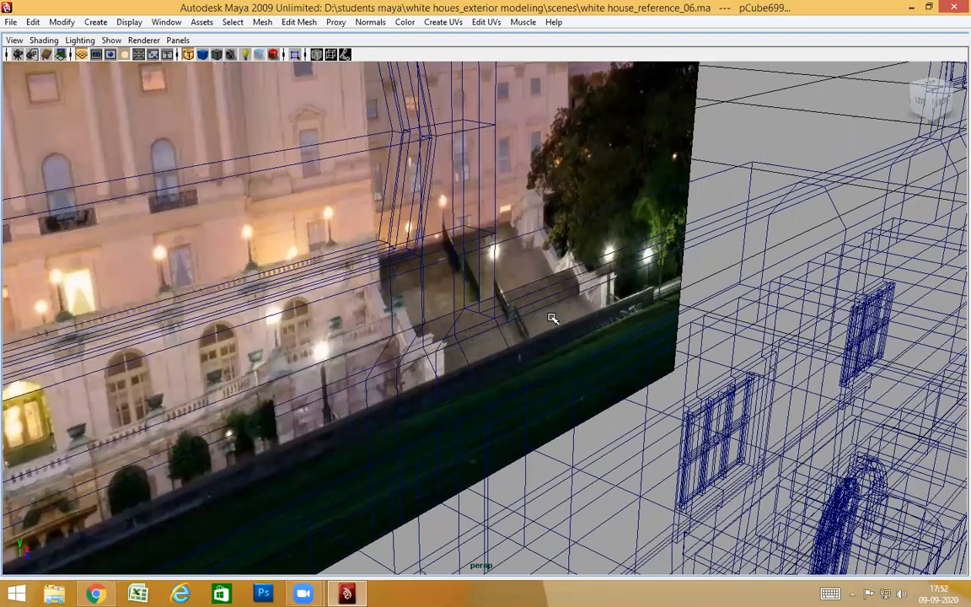
{"action": "middle_click", "coordinate": [497, 317]}
Snap another copy of the 14 balusters to the lower corner of the projecting section's second railing opening.
{"action": "left_click_drag", "start_coordinate": [627, 354], "coordinate": [590, 350], "text": "alt"}
{"action": "mouse_move", "coordinate": [767, 339]}
{"action": "left_mouse_down", "text": "alt"}
{"action": "mouse_move", "coordinate": [663, 327]}
{"action": "mouse_move", "coordinate": [699, 371]}
{"action": "mouse_move", "coordinate": [592, 375]}
{"action": "mouse_move", "coordinate": [624, 383]}
{"action": "mouse_move", "coordinate": [197, 366]}
{"action": "mouse_move", "coordinate": [346, 392]}
{"action": "mouse_move", "coordinate": [410, 329]}
{"action": "mouse_move", "coordinate": [401, 386]}
{"action": "mouse_move", "coordinate": [358, 385]}
{"action": "mouse_move", "coordinate": [530, 351]}
{"action": "mouse_move", "coordinate": [637, 385]}
{"action": "mouse_move", "coordinate": [603, 372]}
{"action": "mouse_move", "coordinate": [472, 371]}
{"action": "left_mouse_up", "text": "alt"}
{"action": "scroll", "coordinate": [664, 327], "scroll_direction": "down", "scroll_amount": 3}
{"action": "key", "text": "4"}
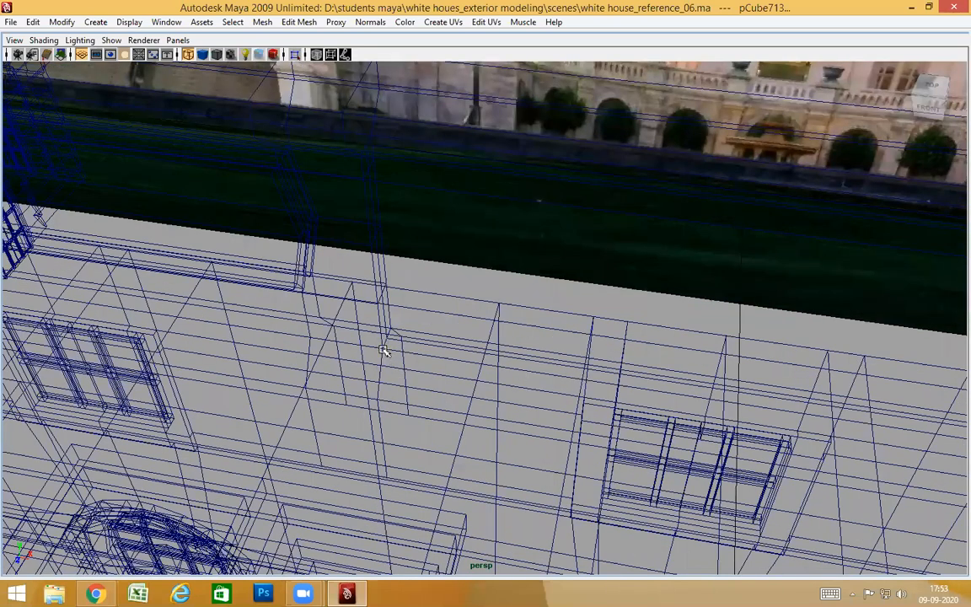
{"action": "middle_click", "coordinate": [384, 350]}
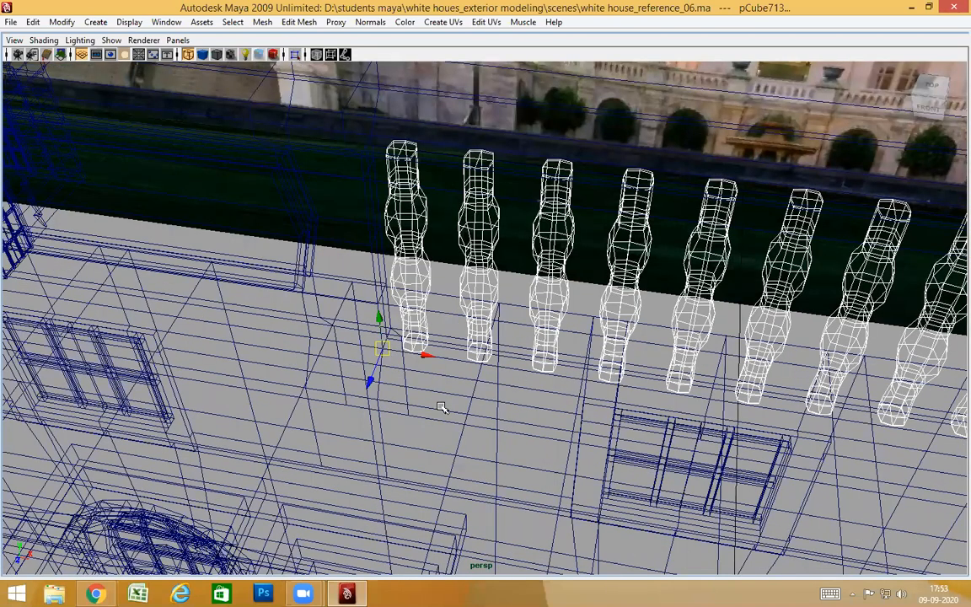
{"action": "key", "text": "5"}
{"action": "left_click_drag", "start_coordinate": [504, 403], "coordinate": [532, 379], "text": "alt"}
{"action": "scroll", "coordinate": [533, 379], "scroll_direction": "down", "scroll_amount": 6}
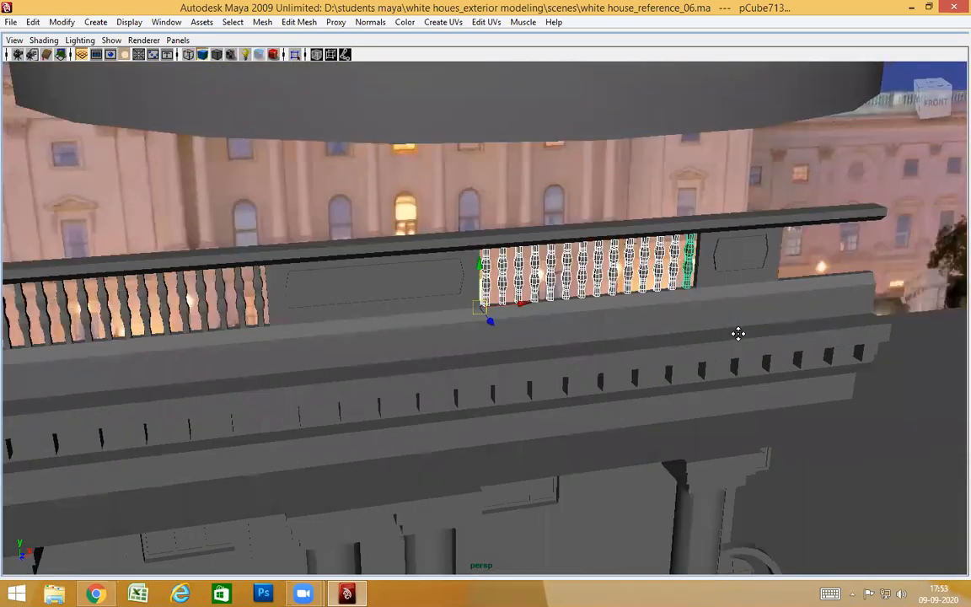
Duplicate the baluster row again and snap it beside the small panel block at the open end of the railing.
{"action": "middle_click_drag", "start_coordinate": [737, 333], "coordinate": [420, 409], "text": "alt"}
{"action": "scroll", "coordinate": [420, 409], "scroll_direction": "up", "scroll_amount": 2}
{"action": "left_click_drag", "start_coordinate": [421, 409], "coordinate": [370, 447], "text": "alt"}
{"action": "middle_click_drag", "start_coordinate": [371, 447], "coordinate": [285, 424], "text": "alt"}
{"action": "left_click_drag", "start_coordinate": [285, 424], "coordinate": [480, 418], "text": "alt"}
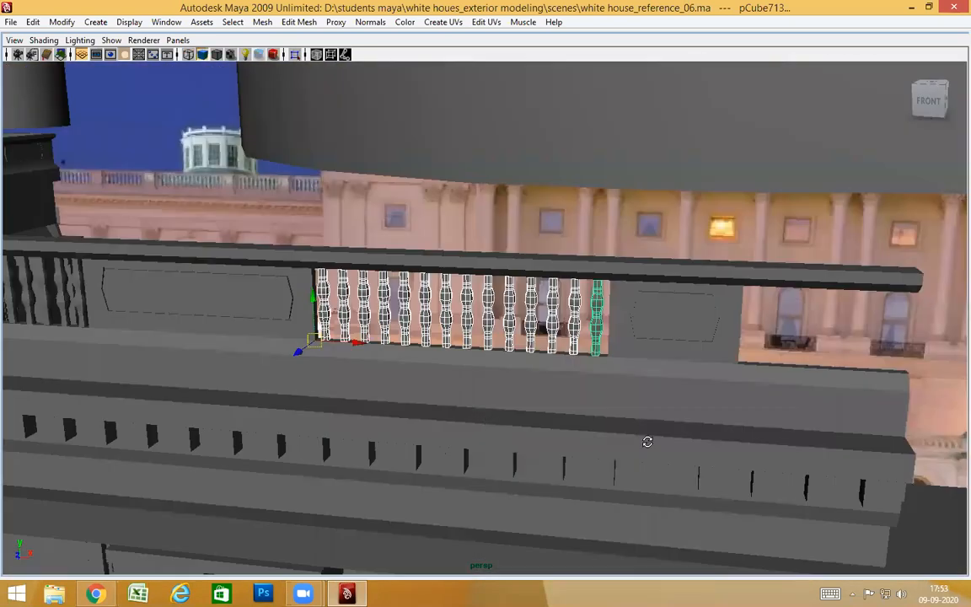
{"action": "left_click_drag", "start_coordinate": [647, 442], "coordinate": [654, 443], "text": "alt"}
{"action": "key", "text": "ctrl+d"}
{"action": "middle_click_drag", "start_coordinate": [572, 429], "coordinate": [430, 421], "text": "alt"}
{"action": "right_click_drag", "start_coordinate": [430, 421], "coordinate": [683, 417], "text": "alt"}
{"action": "middle_click_drag", "start_coordinate": [683, 416], "coordinate": [424, 409], "text": "alt"}
{"action": "left_click_drag", "start_coordinate": [579, 454], "coordinate": [658, 405], "text": "alt"}
{"action": "mouse_move", "coordinate": [596, 364]}
{"action": "left_mouse_down", "text": "alt"}
{"action": "mouse_move", "coordinate": [671, 402]}
{"action": "mouse_move", "coordinate": [568, 360]}
{"action": "mouse_move", "coordinate": [627, 387]}
{"action": "mouse_move", "coordinate": [575, 353]}
{"action": "mouse_move", "coordinate": [594, 358]}
{"action": "left_mouse_up", "text": "alt"}
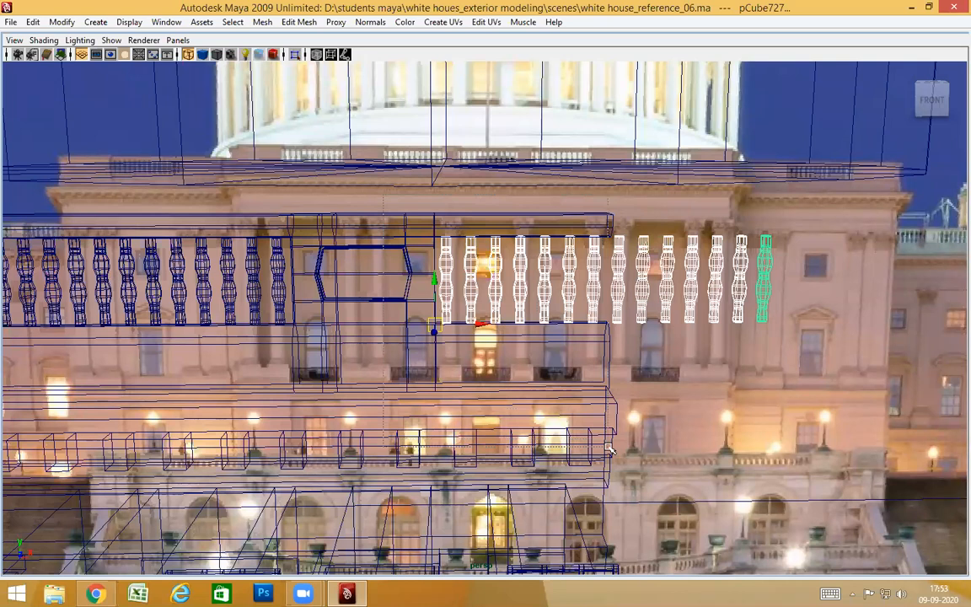
Keep the balusters that fit under the end rail and delete the seven copies overshooting it.
{"action": "left_click_drag", "start_coordinate": [607, 447], "coordinate": [608, 446], "text": "ctrl"}
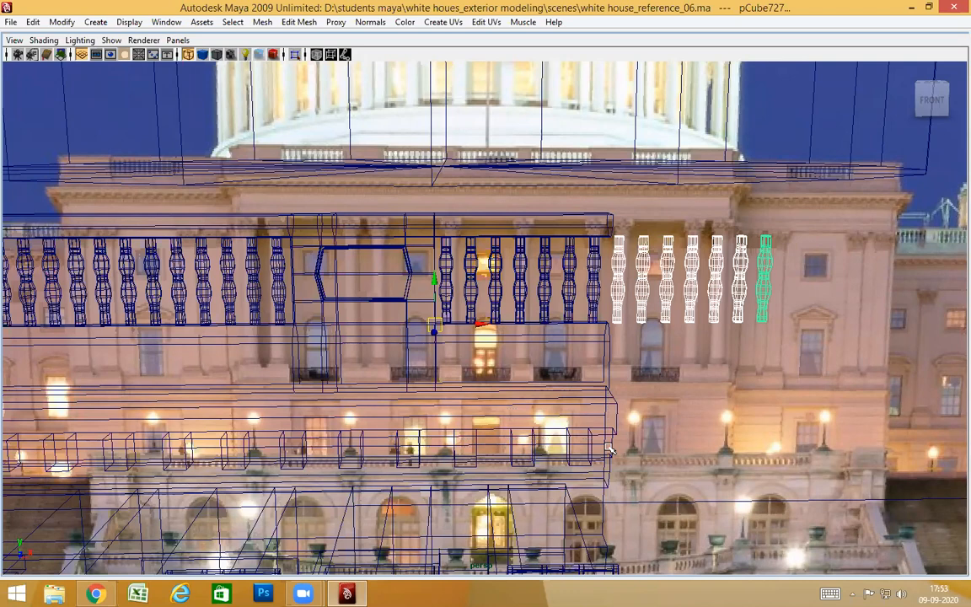
{"action": "left_click_drag", "start_coordinate": [607, 453], "coordinate": [537, 428], "text": "alt"}
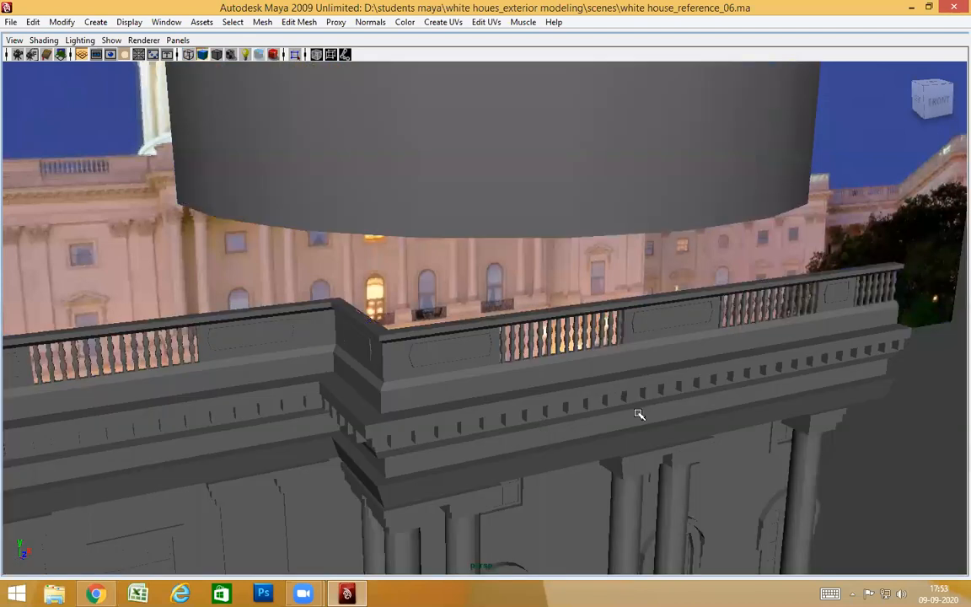
{"action": "mouse_move", "coordinate": [642, 414]}
{"action": "left_mouse_down", "text": "alt"}
{"action": "mouse_move", "coordinate": [616, 396]}
{"action": "mouse_move", "coordinate": [674, 409]}
{"action": "mouse_move", "coordinate": [407, 412]}
{"action": "mouse_move", "coordinate": [786, 424]}
{"action": "mouse_move", "coordinate": [725, 421]}
{"action": "mouse_move", "coordinate": [774, 373]}
{"action": "mouse_move", "coordinate": [477, 386]}
{"action": "mouse_move", "coordinate": [679, 416]}
{"action": "mouse_move", "coordinate": [563, 418]}
{"action": "mouse_move", "coordinate": [790, 391]}
{"action": "mouse_move", "coordinate": [558, 433]}
{"action": "mouse_move", "coordinate": [479, 395]}
{"action": "left_mouse_up", "text": "alt"}
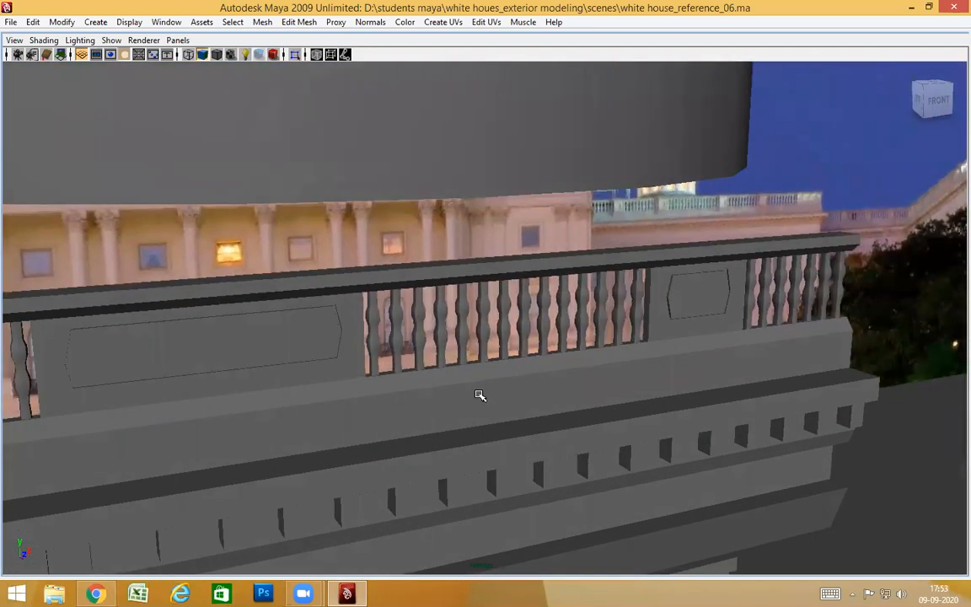
Select all 14 balusters in the projecting section's second railing opening.
{"action": "left_click", "coordinate": [375, 329]}
{"action": "right_click_drag", "start_coordinate": [375, 330], "coordinate": [430, 354], "text": "alt"}
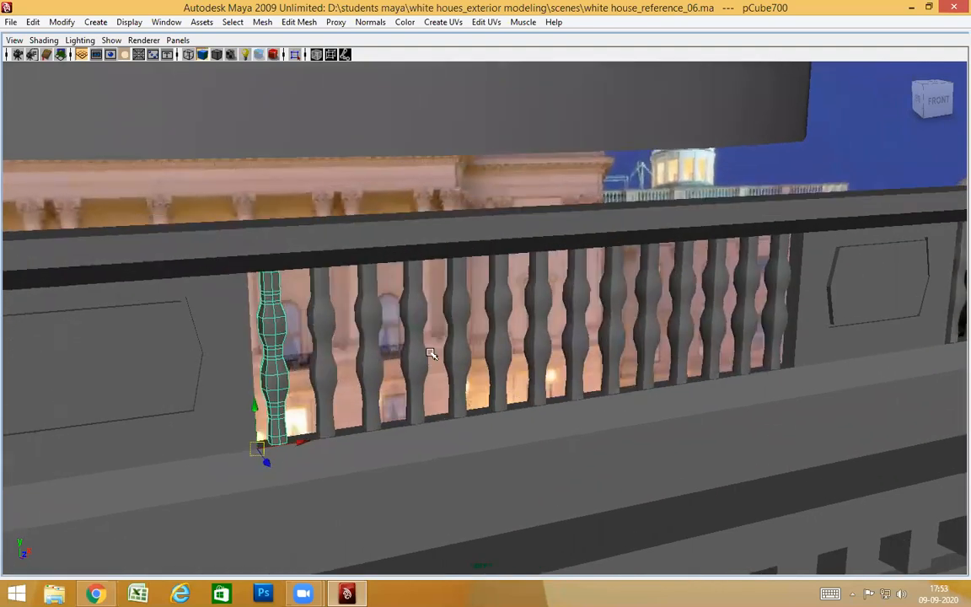
{"action": "key", "text": "shift+d"}
{"action": "key", "text": "shift+d"}
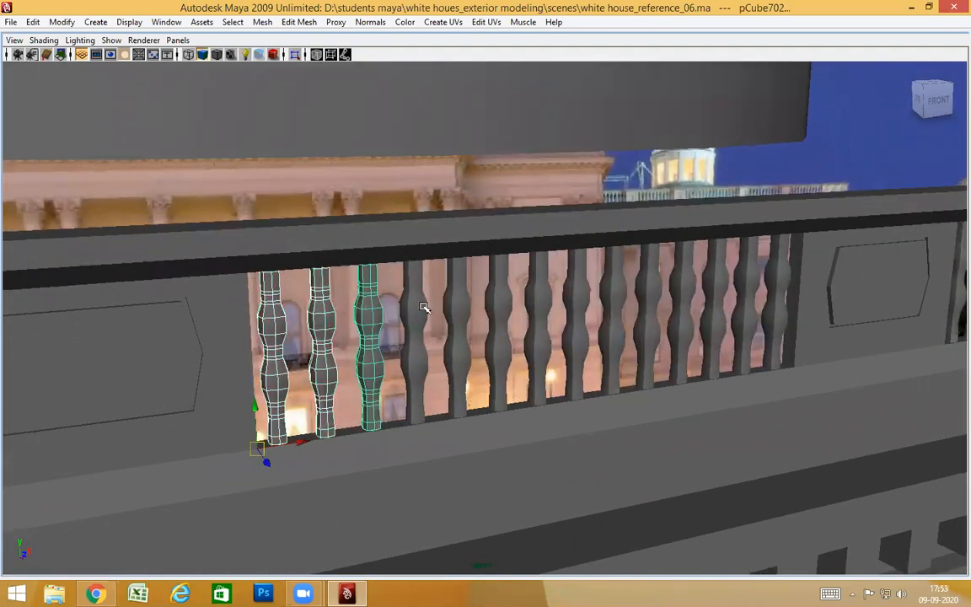
{"action": "key", "text": "shift+d"}
{"action": "key", "text": "shift+d"}
{"action": "key", "text": "shift+d"}
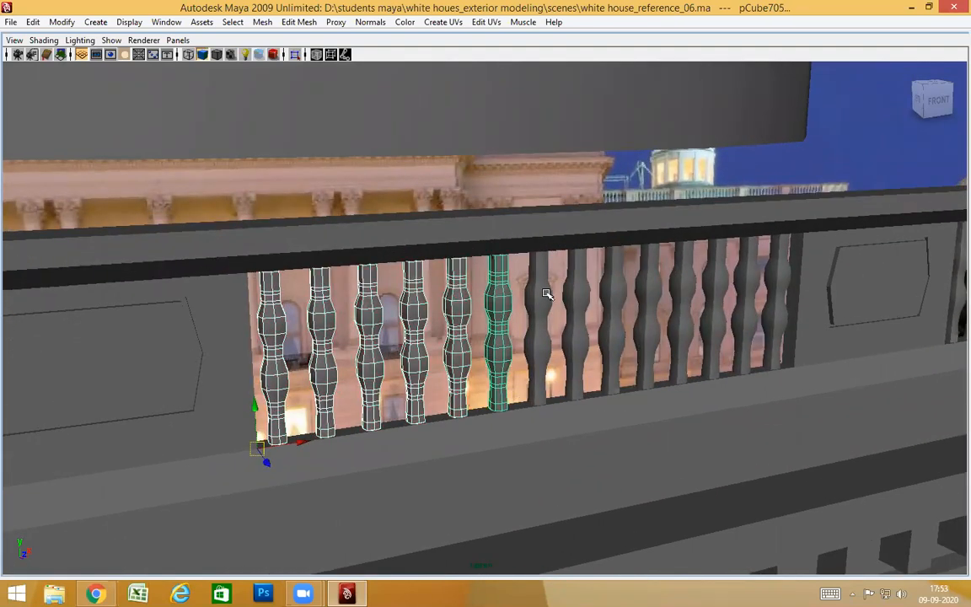
{"action": "key", "text": "shift+d"}
{"action": "key", "text": "shift+d"}
{"action": "key", "text": "shift+d"}
{"action": "key", "text": "shift+d"}
{"action": "key", "text": "shift+d"}
{"action": "key", "text": "shift+d"}
{"action": "key", "text": "shift+d"}
{"action": "key", "text": "shift+d"}
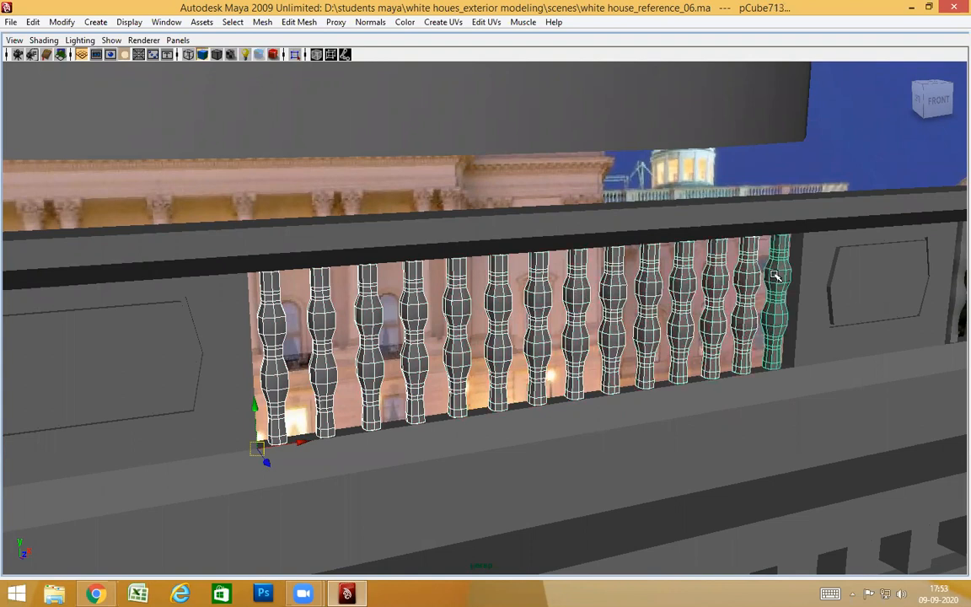
{"action": "left_click_drag", "start_coordinate": [724, 376], "coordinate": [386, 458], "text": "alt"}
{"action": "scroll", "coordinate": [386, 458], "scroll_direction": "down", "scroll_amount": 3}
{"action": "middle_click_drag", "start_coordinate": [386, 458], "coordinate": [596, 462], "text": "alt"}
{"action": "scroll", "coordinate": [596, 462], "scroll_direction": "up", "scroll_amount": 3}
{"action": "left_click_drag", "start_coordinate": [596, 462], "coordinate": [593, 463], "text": "alt"}
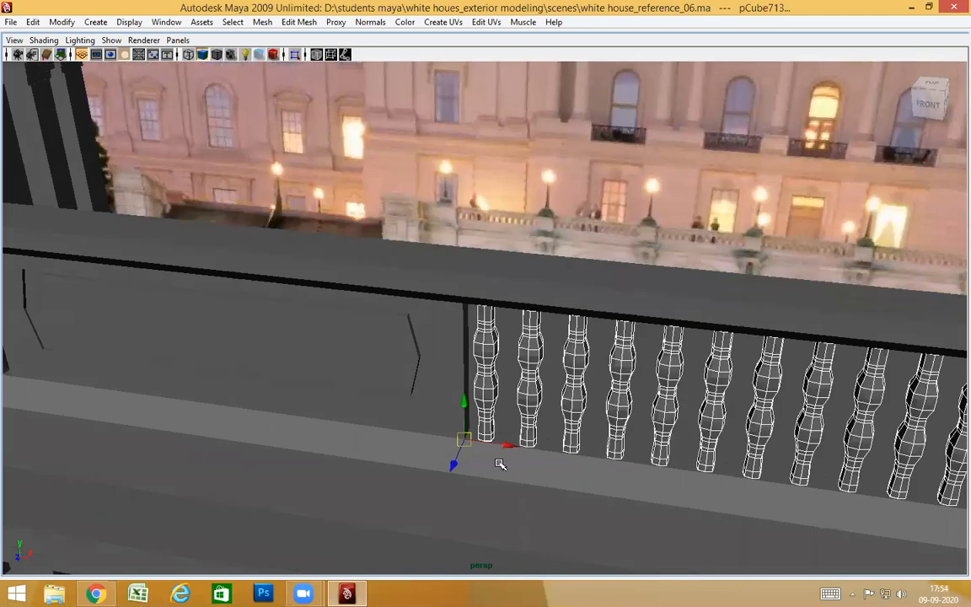
Duplicate the 14-baluster row, snap it beside the hexagonal panel in the left facade's first railing opening from the corner, and slide it along the rail.
{"action": "scroll", "coordinate": [499, 463], "scroll_direction": "down", "scroll_amount": 4}
{"action": "scroll", "coordinate": [499, 462], "scroll_direction": "down", "scroll_amount": 4}
{"action": "left_click_drag", "start_coordinate": [405, 457], "coordinate": [475, 447], "text": "alt"}
{"action": "middle_click_drag", "start_coordinate": [475, 446], "coordinate": [706, 444], "text": "alt"}
{"action": "left_click_drag", "start_coordinate": [486, 452], "coordinate": [664, 367], "text": "alt"}
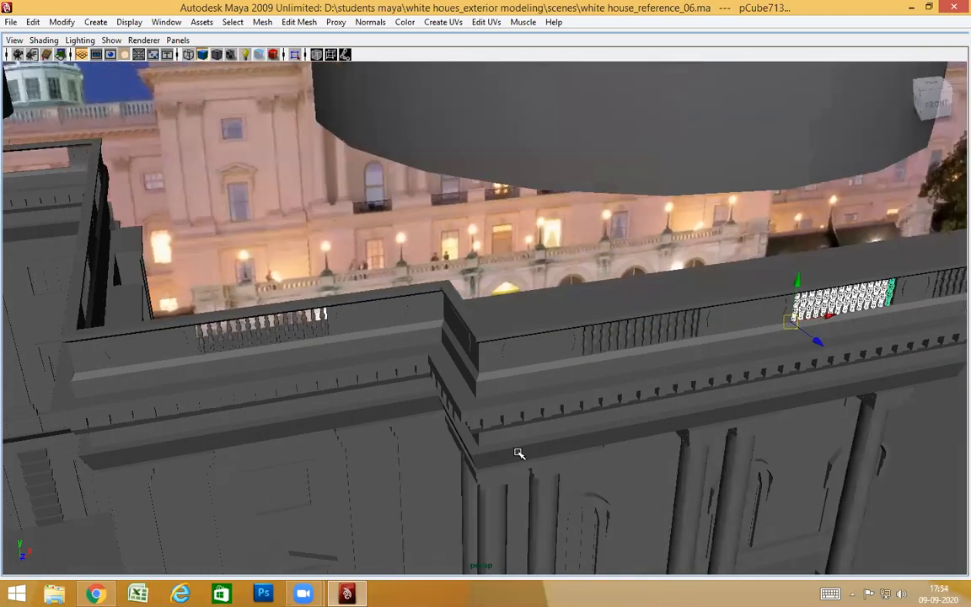
{"action": "scroll", "coordinate": [736, 311], "scroll_direction": "up", "scroll_amount": 4}
{"action": "middle_click_drag", "start_coordinate": [605, 383], "coordinate": [509, 438], "text": "alt"}
{"action": "scroll", "coordinate": [498, 285], "scroll_direction": "up", "scroll_amount": 8}
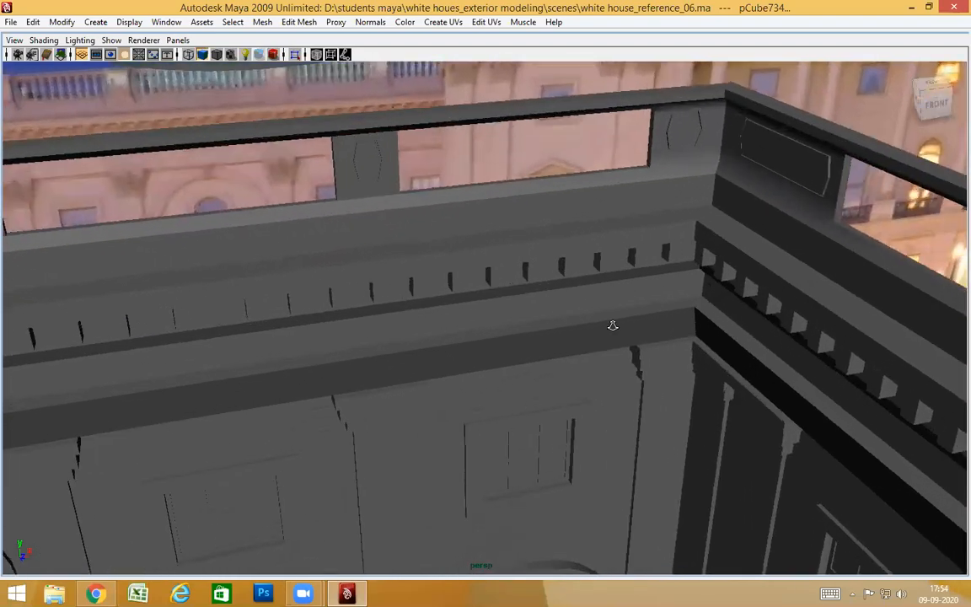
{"action": "left_click_drag", "start_coordinate": [613, 325], "coordinate": [577, 302], "text": "alt"}
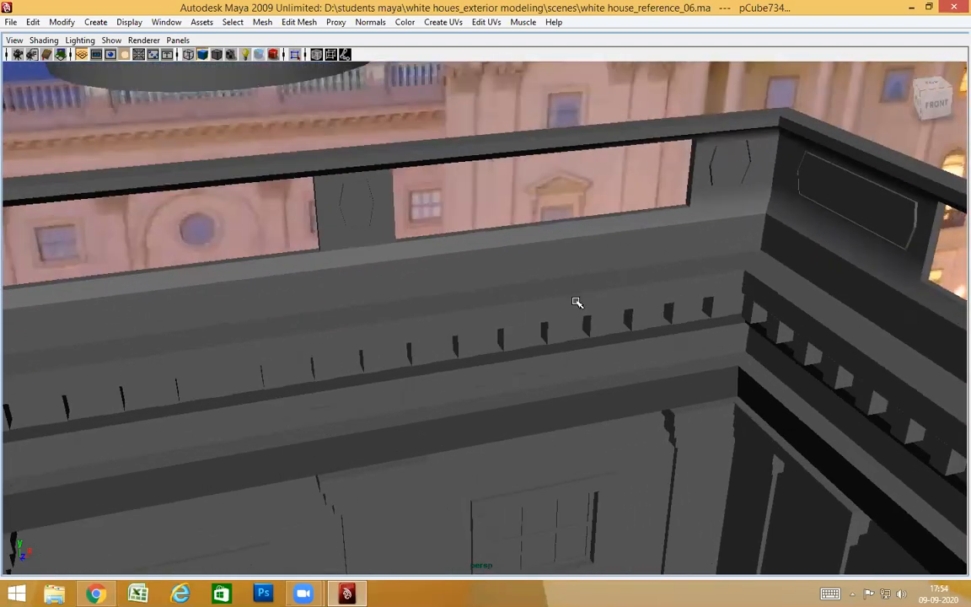
{"action": "key", "text": "4"}
{"action": "left_click_drag", "start_coordinate": [480, 321], "coordinate": [510, 321], "text": "alt"}
{"action": "middle_click_drag", "start_coordinate": [182, 287], "coordinate": [563, 347], "text": "alt"}
{"action": "right_click_drag", "start_coordinate": [563, 347], "coordinate": [643, 316], "text": "alt"}
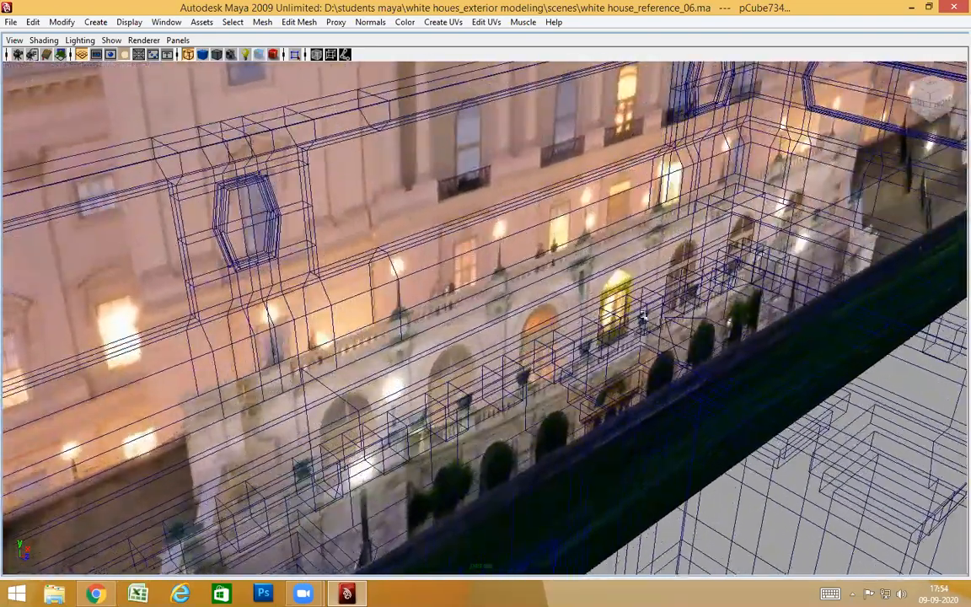
{"action": "middle_click", "coordinate": [319, 274]}
{"action": "right_click_drag", "start_coordinate": [480, 353], "coordinate": [514, 345], "text": "alt"}
{"action": "middle_click_drag", "start_coordinate": [514, 346], "coordinate": [535, 297], "text": "alt"}
{"action": "right_click_drag", "start_coordinate": [535, 296], "coordinate": [583, 334], "text": "alt"}
{"action": "left_click_drag", "start_coordinate": [583, 335], "coordinate": [592, 371], "text": "alt"}
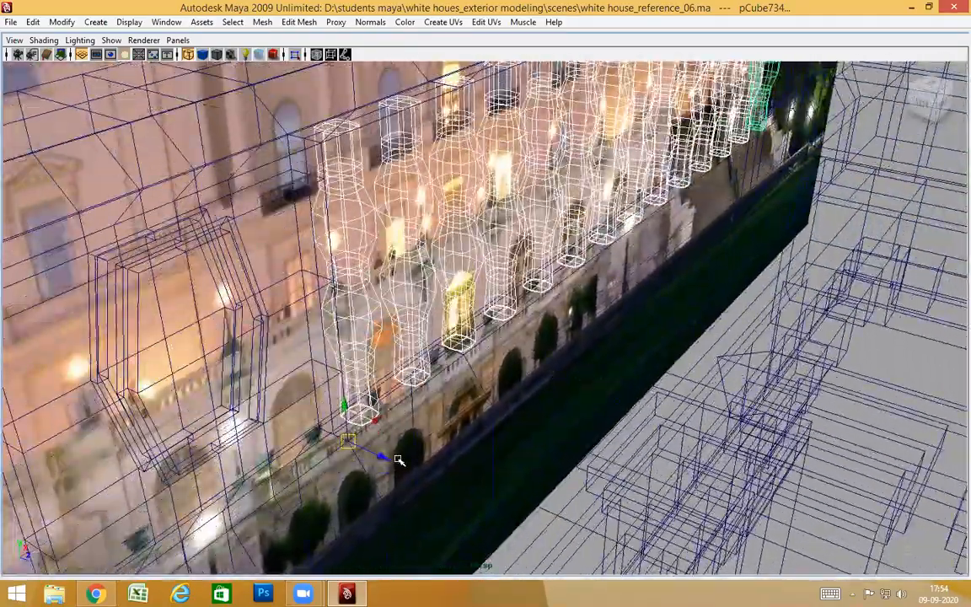
{"action": "key", "text": "5"}
{"action": "mouse_move", "coordinate": [444, 418]}
{"action": "left_mouse_down", "text": "alt"}
{"action": "mouse_move", "coordinate": [657, 334]}
{"action": "mouse_move", "coordinate": [594, 358]}
{"action": "mouse_move", "coordinate": [780, 334]}
{"action": "mouse_move", "coordinate": [610, 342]}
{"action": "mouse_move", "coordinate": [621, 358]}
{"action": "left_mouse_up", "text": "alt"}
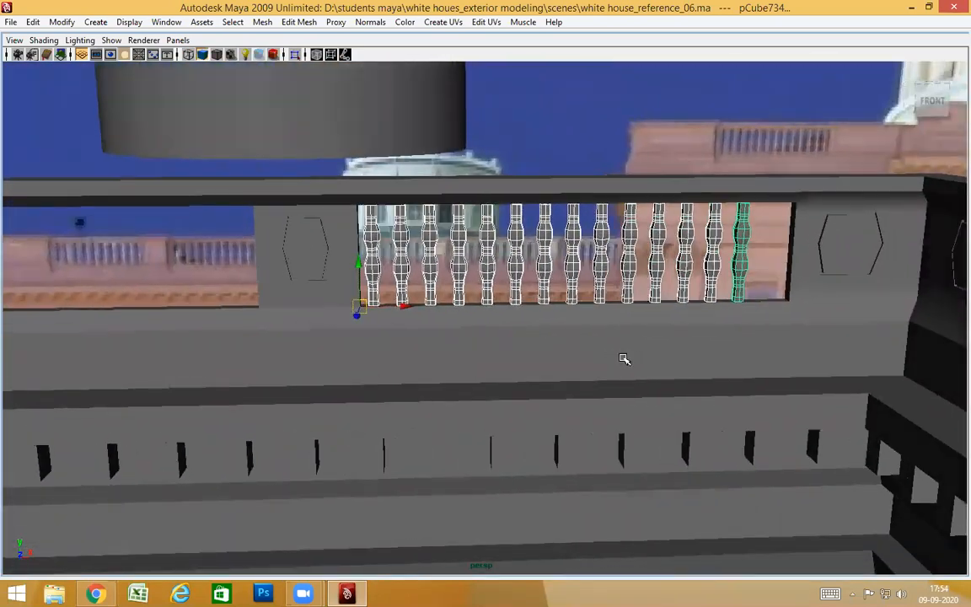
{"action": "left_click_drag", "start_coordinate": [404, 308], "coordinate": [583, 411]}
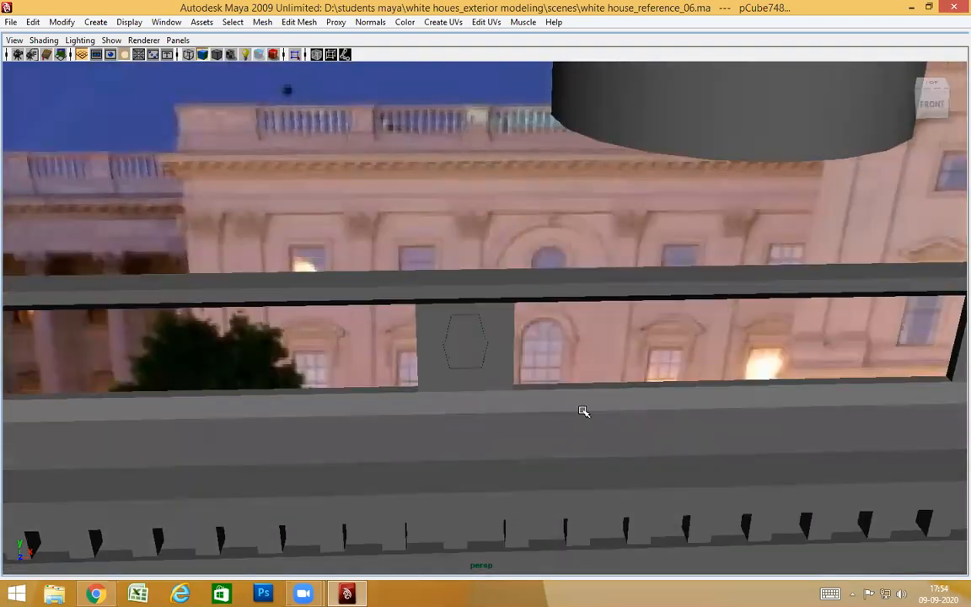
Snap a further copy of the baluster row to the lower corner of the left facade's second railing opening.
{"action": "right_click_drag", "start_coordinate": [583, 411], "coordinate": [917, 444], "text": "alt"}
{"action": "left_click_drag", "start_coordinate": [917, 444], "coordinate": [889, 441], "text": "alt"}
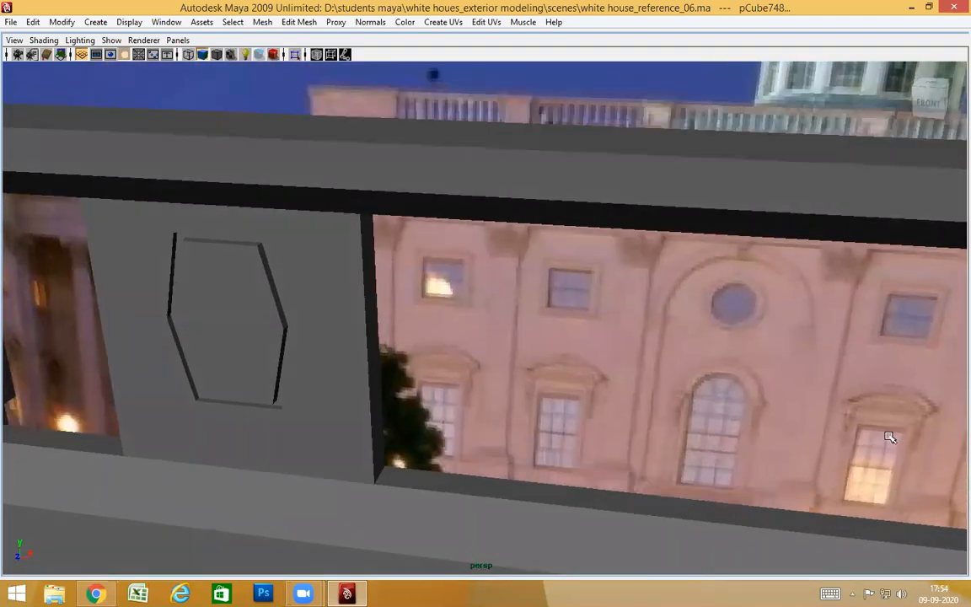
{"action": "key", "text": "4"}
{"action": "left_click_drag", "start_coordinate": [591, 428], "coordinate": [713, 473], "text": "alt"}
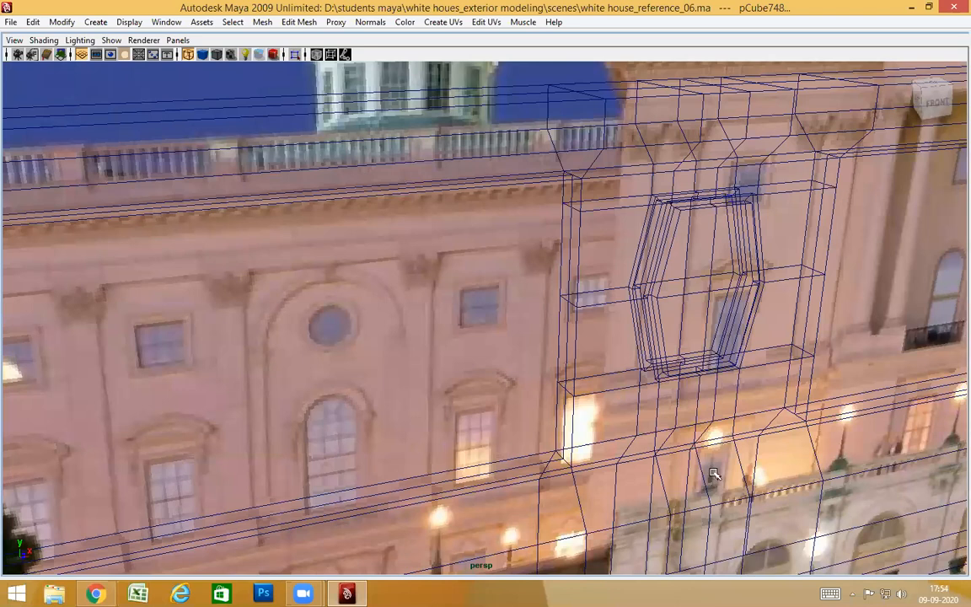
{"action": "middle_click", "coordinate": [809, 420]}
{"action": "key", "text": "5"}
{"action": "mouse_move", "coordinate": [817, 503]}
{"action": "right_mouse_down", "text": "alt"}
{"action": "mouse_move", "coordinate": [793, 498]}
{"action": "mouse_move", "coordinate": [754, 425]}
{"action": "right_mouse_up", "text": "alt"}
{"action": "left_click_drag", "start_coordinate": [755, 425], "coordinate": [729, 344], "text": "alt"}
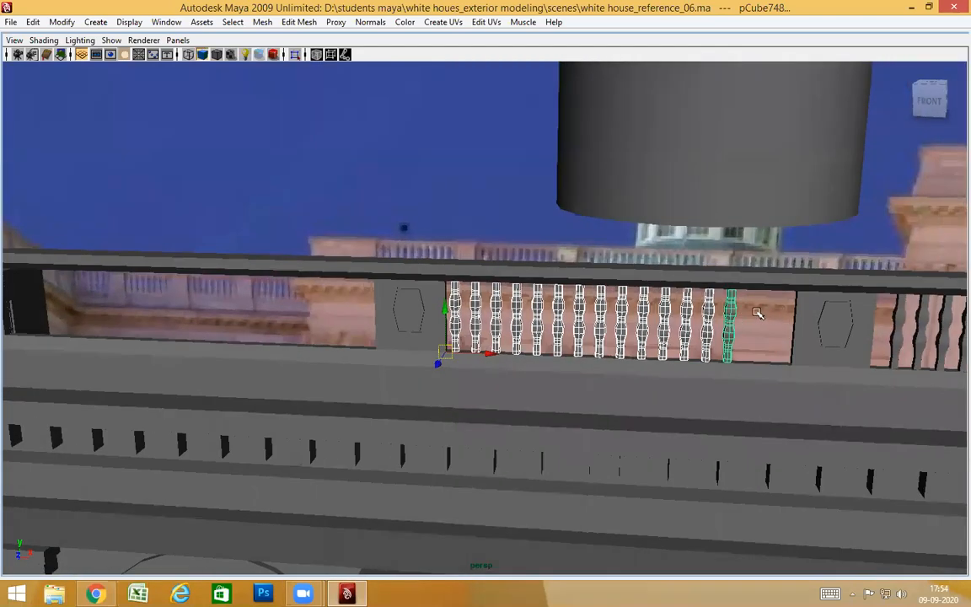
Duplicate the 14 balusters again and snap the copy beside the panel block in the left facade's third railing opening.
{"action": "left_click_drag", "start_coordinate": [487, 399], "coordinate": [548, 398], "text": "alt"}
{"action": "right_click_drag", "start_coordinate": [553, 383], "coordinate": [553, 409], "text": "alt"}
{"action": "middle_click_drag", "start_coordinate": [533, 415], "coordinate": [713, 423], "text": "alt"}
{"action": "left_click_drag", "start_coordinate": [713, 422], "coordinate": [596, 434], "text": "alt"}
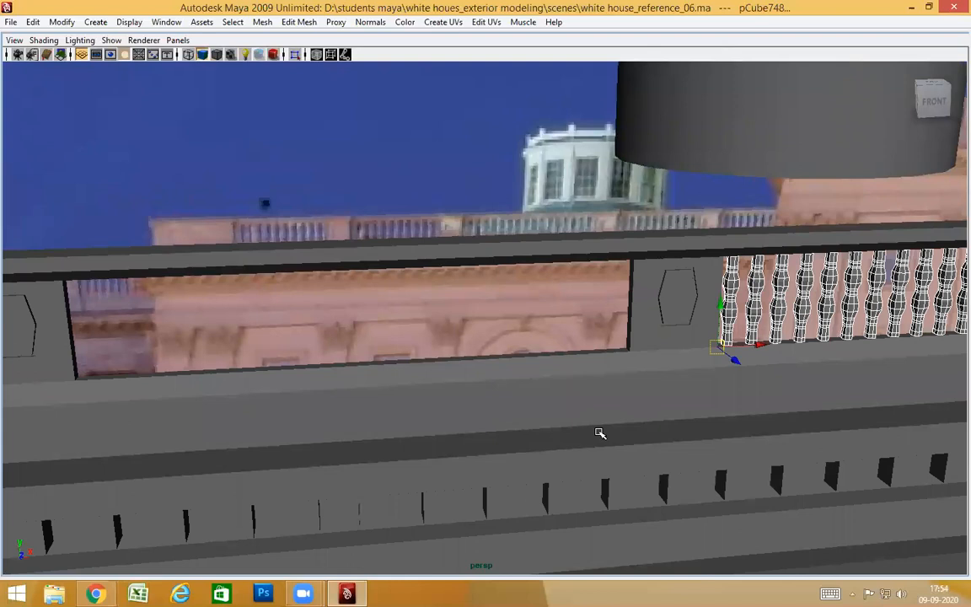
{"action": "middle_click_drag", "start_coordinate": [406, 441], "coordinate": [649, 452], "text": "alt"}
{"action": "left_click_drag", "start_coordinate": [649, 453], "coordinate": [540, 451], "text": "alt"}
{"action": "right_click_drag", "start_coordinate": [430, 434], "coordinate": [462, 445], "text": "alt"}
{"action": "middle_click_drag", "start_coordinate": [485, 460], "coordinate": [648, 386], "text": "alt"}
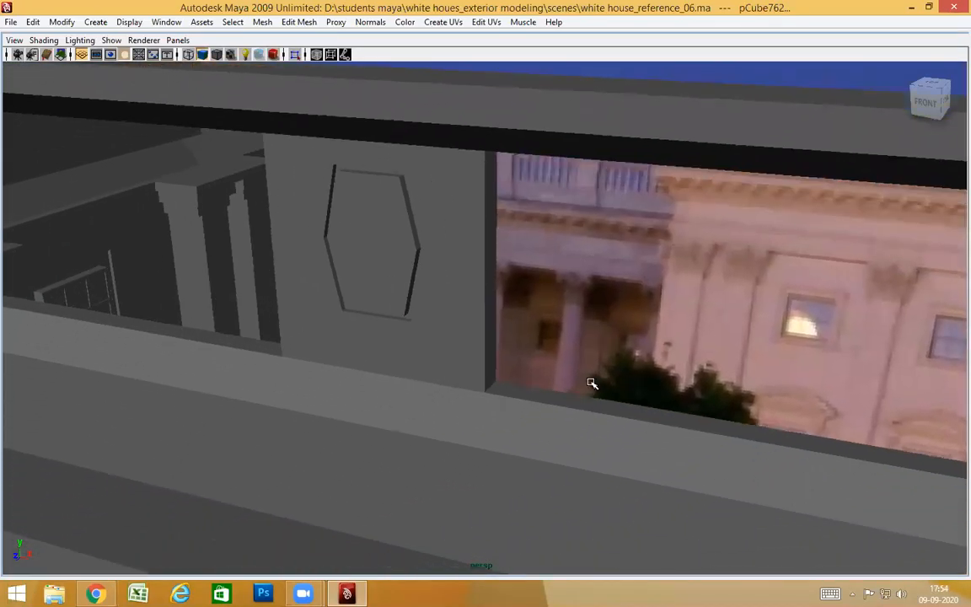
{"action": "key", "text": "Insert"}
{"action": "scroll", "coordinate": [614, 451], "scroll_direction": "down", "scroll_amount": 5}
Snap another duplicated row of 14 balusters to the lower corner of the left facade's fourth railing opening.
{"action": "left_click_drag", "start_coordinate": [613, 451], "coordinate": [725, 400], "text": "alt"}
{"action": "middle_click_drag", "start_coordinate": [724, 400], "coordinate": [695, 363], "text": "alt"}
{"action": "left_click_drag", "start_coordinate": [696, 362], "coordinate": [642, 320], "text": "alt"}
{"action": "scroll", "coordinate": [434, 391], "scroll_direction": "down", "scroll_amount": 4}
{"action": "left_click_drag", "start_coordinate": [443, 389], "coordinate": [425, 406], "text": "alt"}
{"action": "scroll", "coordinate": [425, 406], "scroll_direction": "up", "scroll_amount": 4}
{"action": "middle_click_drag", "start_coordinate": [355, 388], "coordinate": [592, 419], "text": "alt"}
{"action": "left_click_drag", "start_coordinate": [592, 420], "coordinate": [532, 404], "text": "alt"}
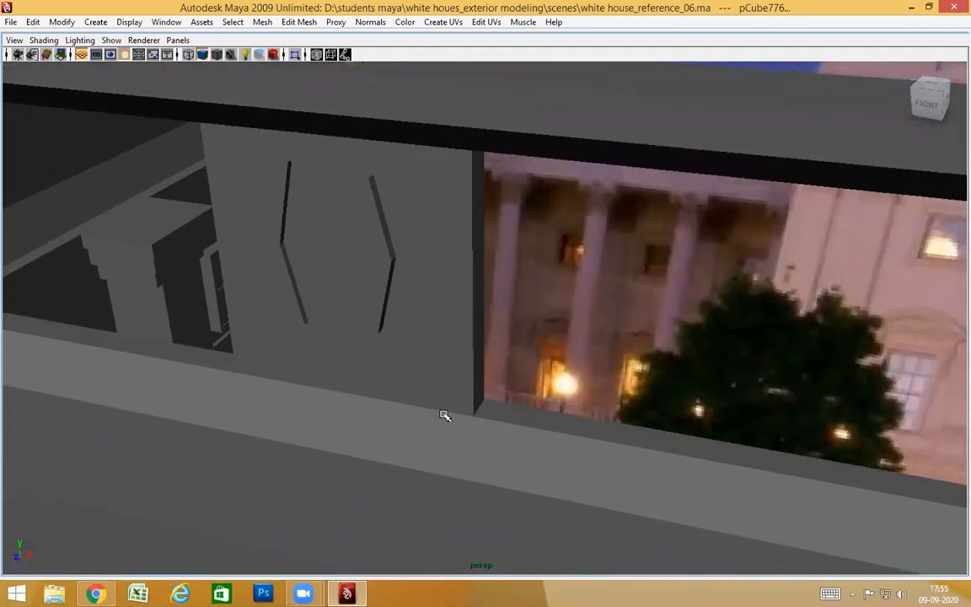
{"action": "middle_click", "coordinate": [474, 417]}
{"action": "scroll", "coordinate": [596, 436], "scroll_direction": "down", "scroll_amount": 5}
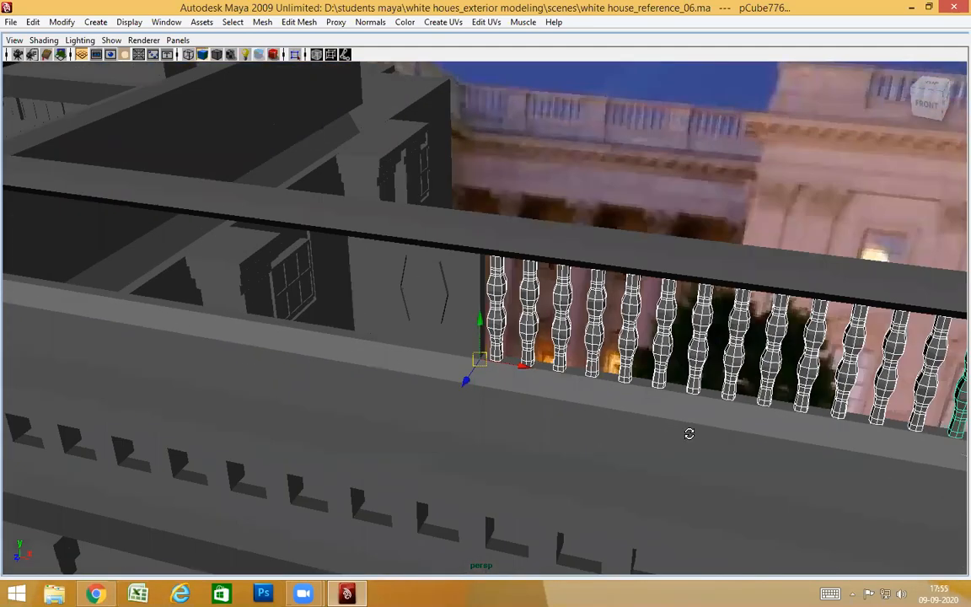
{"action": "left_click_drag", "start_coordinate": [689, 433], "coordinate": [731, 404], "text": "alt"}
{"action": "scroll", "coordinate": [731, 404], "scroll_direction": "down", "scroll_amount": 3}
{"action": "middle_click_drag", "start_coordinate": [732, 403], "coordinate": [466, 410], "text": "alt"}
{"action": "left_click_drag", "start_coordinate": [466, 410], "coordinate": [443, 407], "text": "alt"}
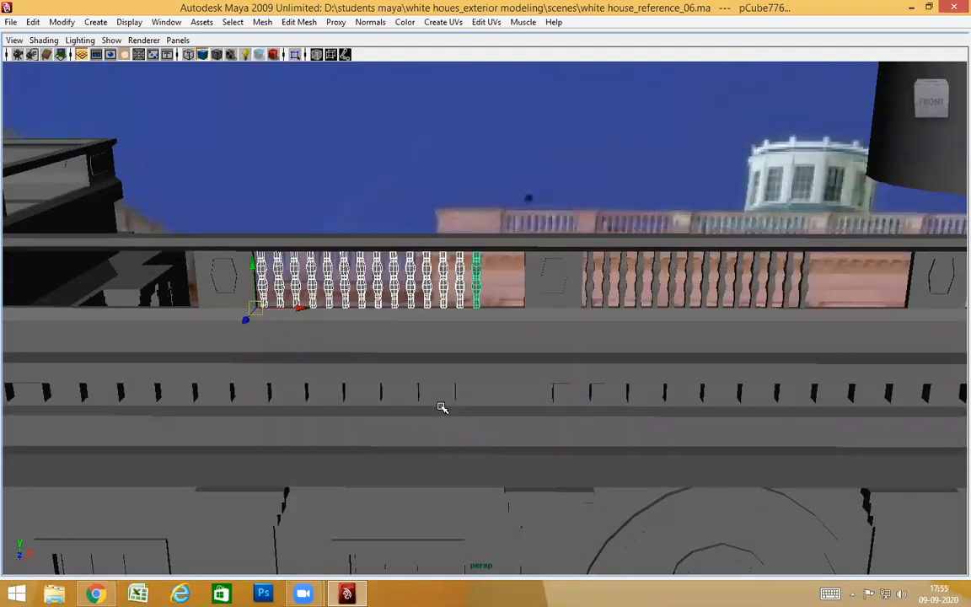
Place a duplicated baluster row in the fifth railing opening beside the long end panel, and slide it slightly along the rail.
{"action": "scroll", "coordinate": [443, 407], "scroll_direction": "down", "scroll_amount": 3}
{"action": "middle_click_drag", "start_coordinate": [675, 386], "coordinate": [949, 401], "text": "alt"}
{"action": "scroll", "coordinate": [736, 418], "scroll_direction": "up", "scroll_amount": 5}
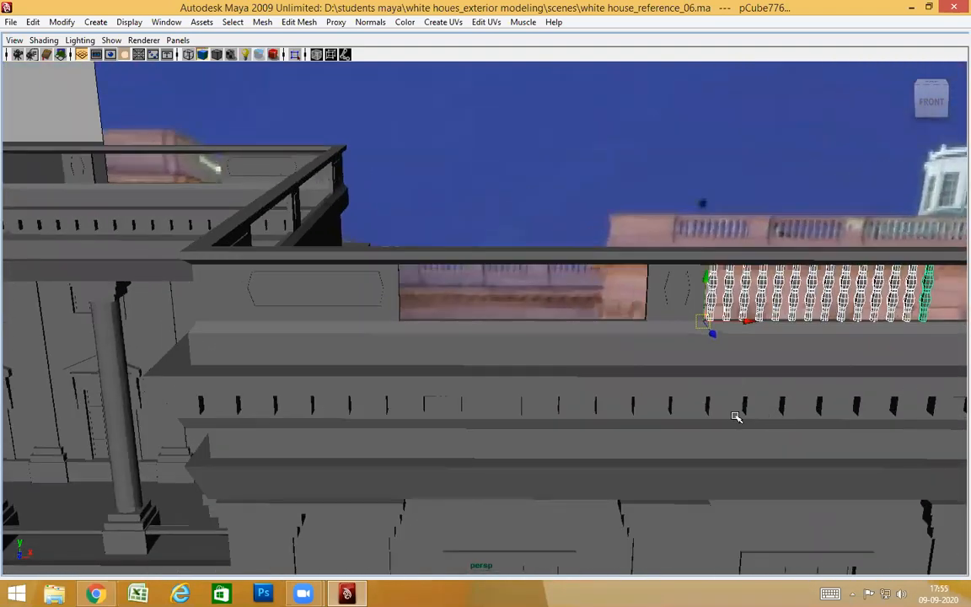
{"action": "left_click_drag", "start_coordinate": [775, 438], "coordinate": [378, 415], "text": "alt"}
{"action": "left_click_drag", "start_coordinate": [571, 457], "coordinate": [614, 425], "text": "alt"}
{"action": "left_click_drag", "start_coordinate": [364, 384], "coordinate": [371, 386]}
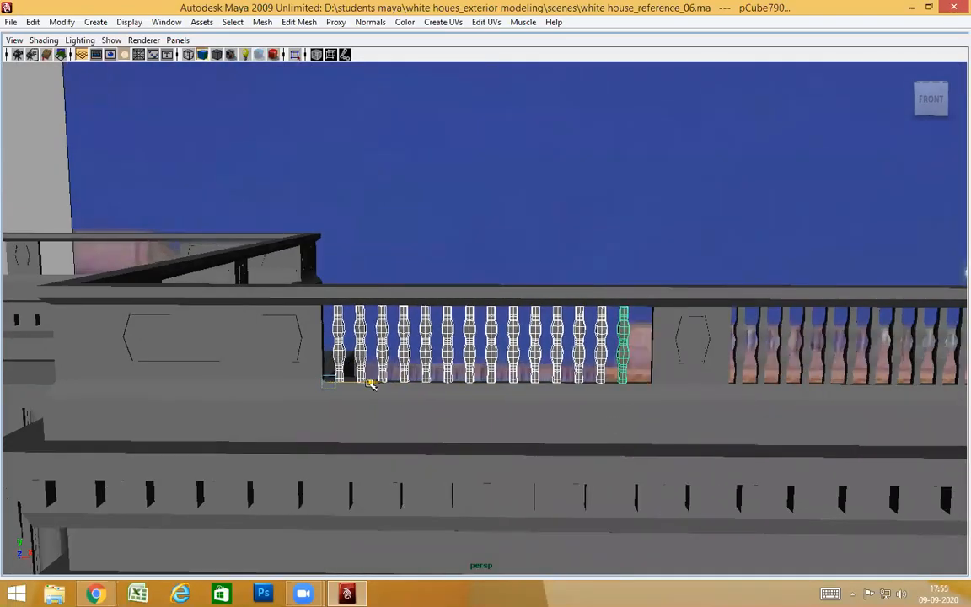
{"action": "scroll", "coordinate": [481, 392], "scroll_direction": "down", "scroll_amount": 5}
{"action": "middle_click_drag", "start_coordinate": [641, 394], "coordinate": [478, 397], "text": "alt"}
{"action": "scroll", "coordinate": [479, 396], "scroll_direction": "up", "scroll_amount": 5}
{"action": "mouse_move", "coordinate": [478, 396]}
{"action": "left_mouse_down", "text": "alt"}
{"action": "mouse_move", "coordinate": [466, 412]}
{"action": "mouse_move", "coordinate": [459, 395]}
{"action": "left_mouse_up", "text": "alt"}
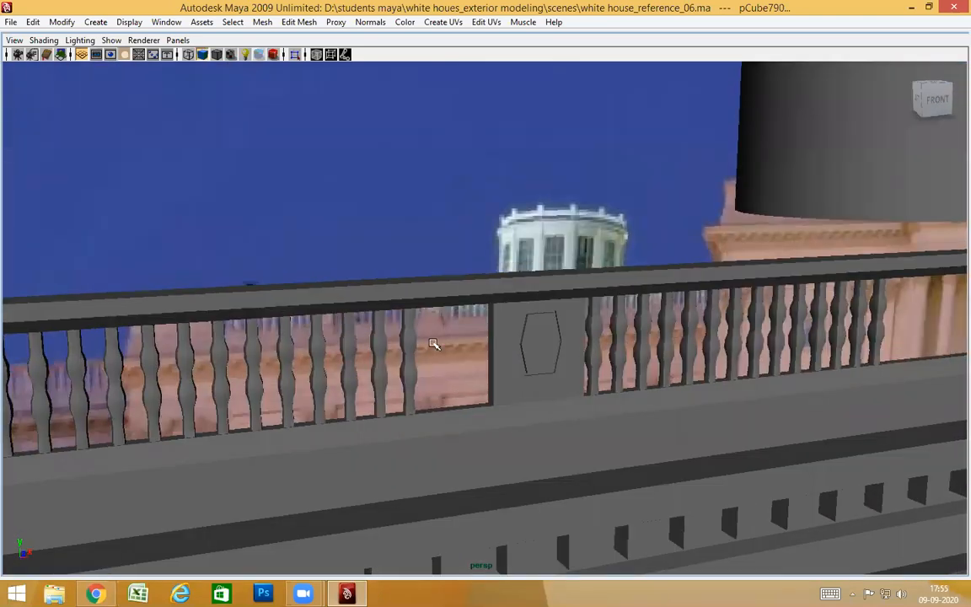
{"action": "left_click_drag", "start_coordinate": [318, 374], "coordinate": [316, 375]}
{"action": "left_click_drag", "start_coordinate": [403, 400], "coordinate": [372, 441], "text": "alt"}
{"action": "scroll", "coordinate": [373, 442], "scroll_direction": "up", "scroll_amount": 5}
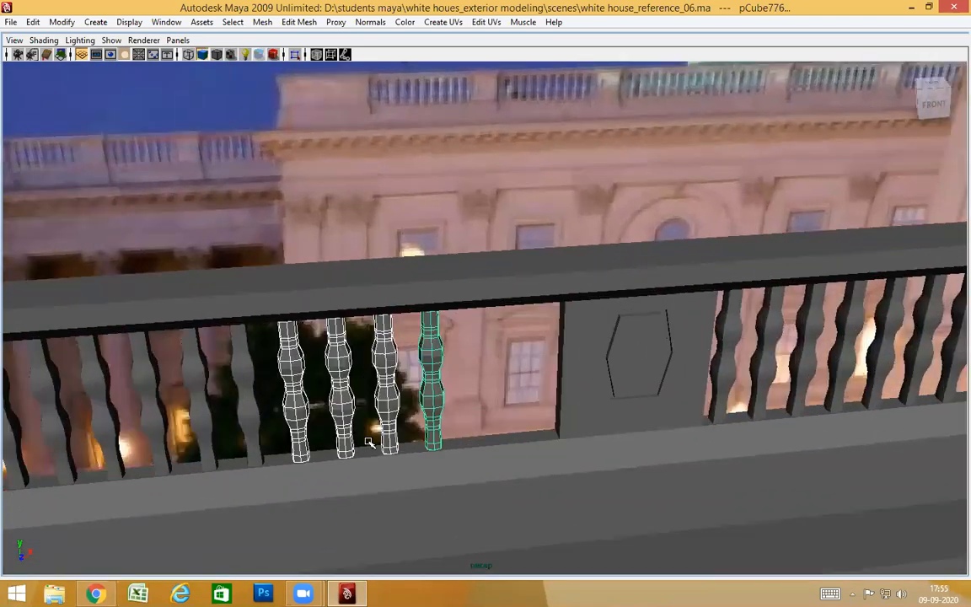
{"action": "middle_click_drag", "start_coordinate": [371, 443], "coordinate": [563, 347], "text": "alt"}
{"action": "scroll", "coordinate": [591, 421], "scroll_direction": "down", "scroll_amount": 5}
{"action": "left_click_drag", "start_coordinate": [592, 421], "coordinate": [565, 410], "text": "alt"}
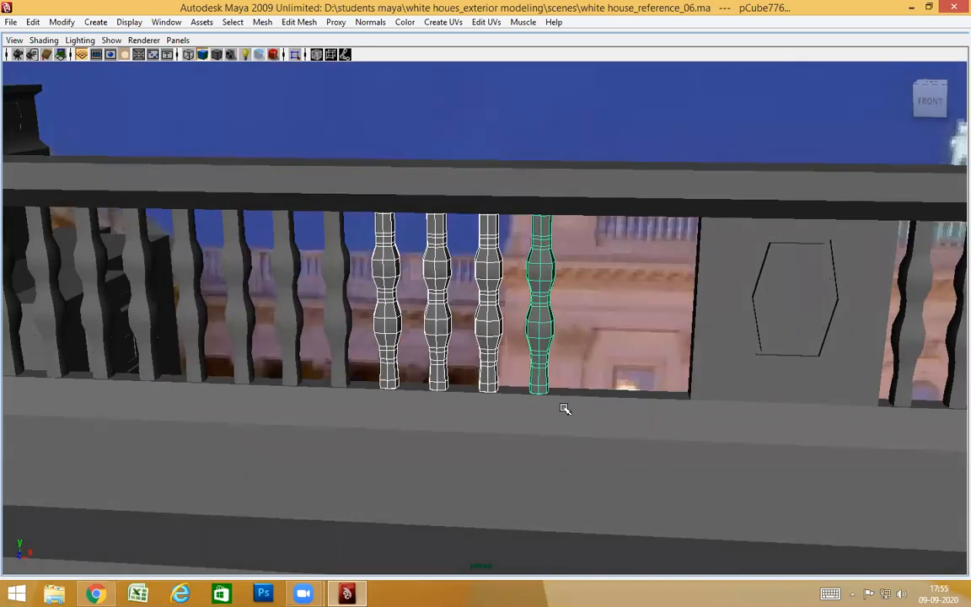
Select the last three balusters next to the gap in the fourth railing opening and duplicate them.
{"action": "scroll", "coordinate": [592, 367], "scroll_direction": "up", "scroll_amount": 5}
{"action": "mouse_move", "coordinate": [640, 323]}
{"action": "left_mouse_down", "text": "alt"}
{"action": "mouse_move", "coordinate": [625, 322]}
{"action": "mouse_move", "coordinate": [639, 327]}
{"action": "left_mouse_up", "text": "alt"}
{"action": "left_click_drag", "start_coordinate": [478, 310], "coordinate": [477, 311]}
{"action": "left_click_drag", "start_coordinate": [514, 322], "coordinate": [546, 345], "text": "alt"}
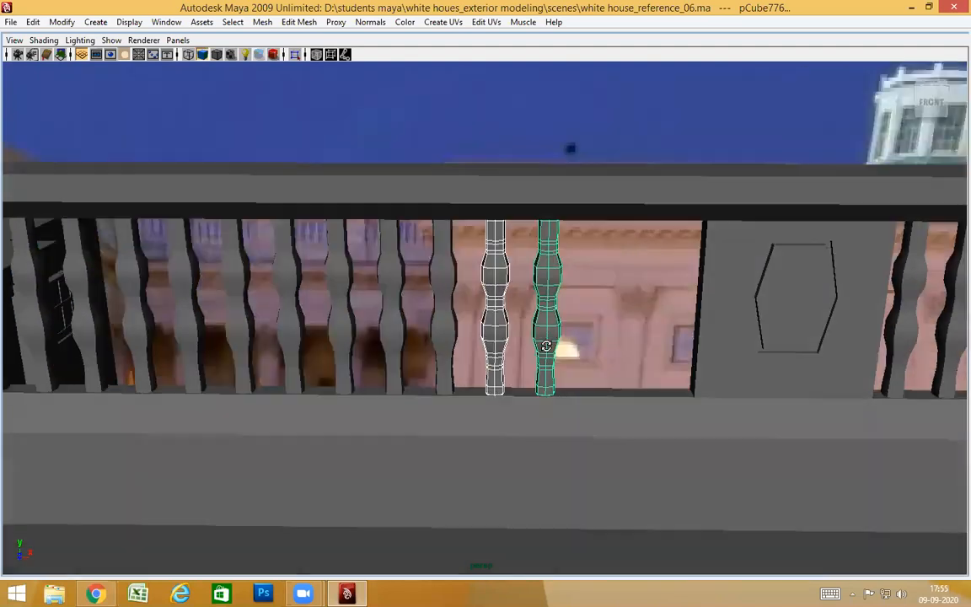
{"action": "scroll", "coordinate": [583, 379], "scroll_direction": "up", "scroll_amount": 4}
{"action": "left_click_drag", "start_coordinate": [587, 385], "coordinate": [586, 376], "text": "alt"}
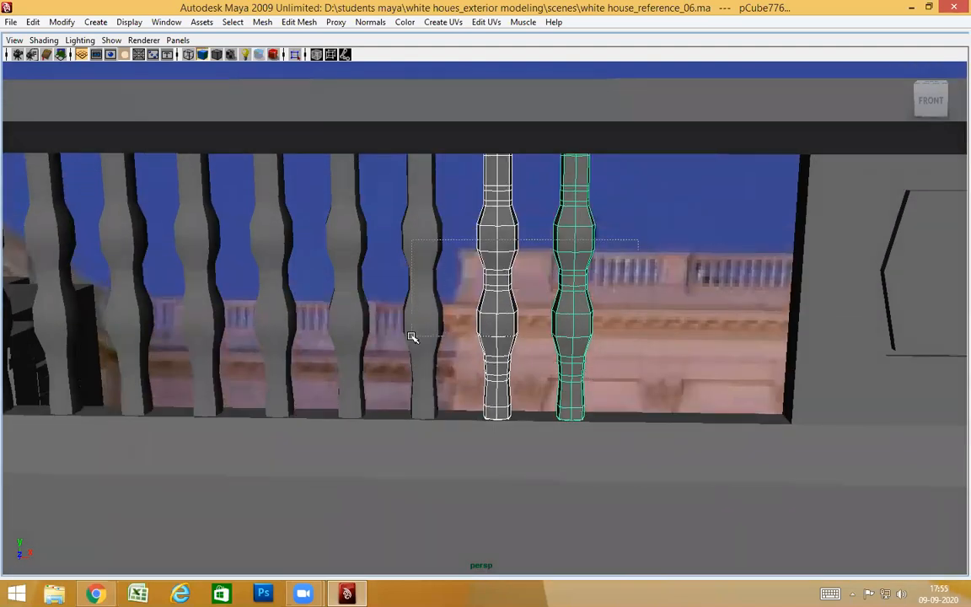
{"action": "left_click", "coordinate": [412, 337], "text": "shift"}
{"action": "key", "text": "ctrl+d"}
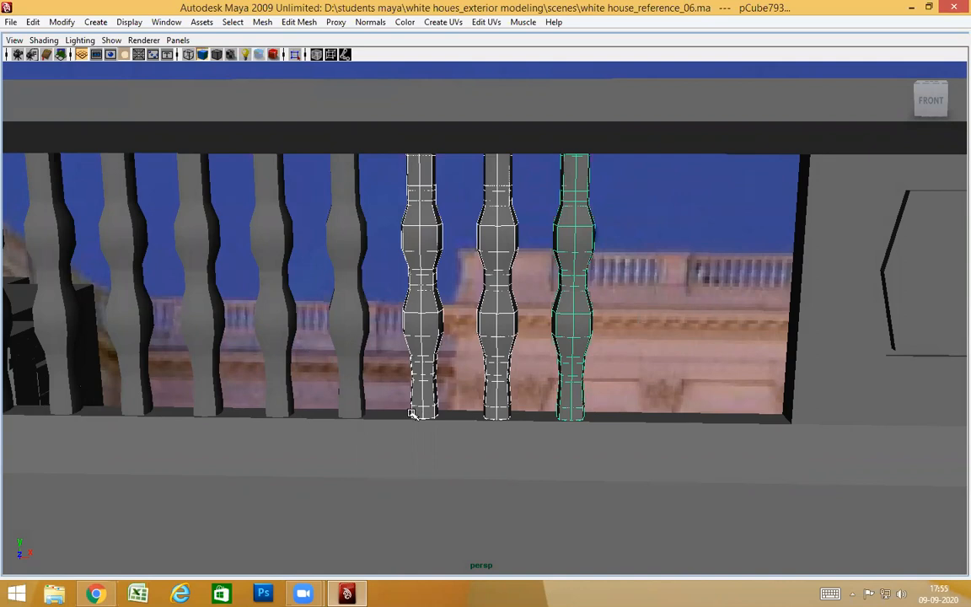
Move the three copies along the rail into the remaining gap and delete the one overlapping the row's original last baluster.
{"action": "key", "text": "w"}
{"action": "right_click_drag", "start_coordinate": [392, 426], "coordinate": [446, 486], "text": "alt"}
{"action": "left_click", "coordinate": [429, 458]}
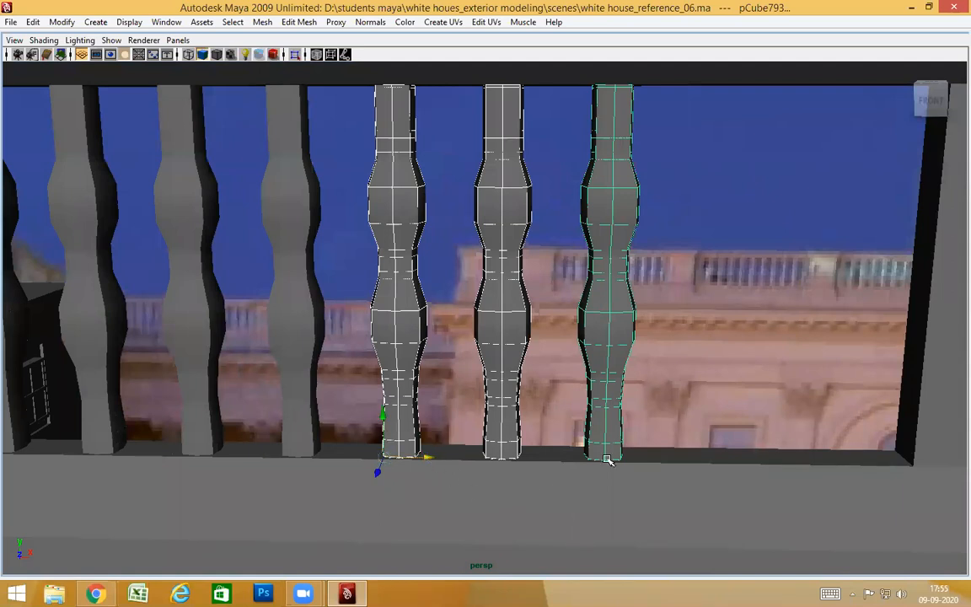
{"action": "key", "text": "shift+d"}
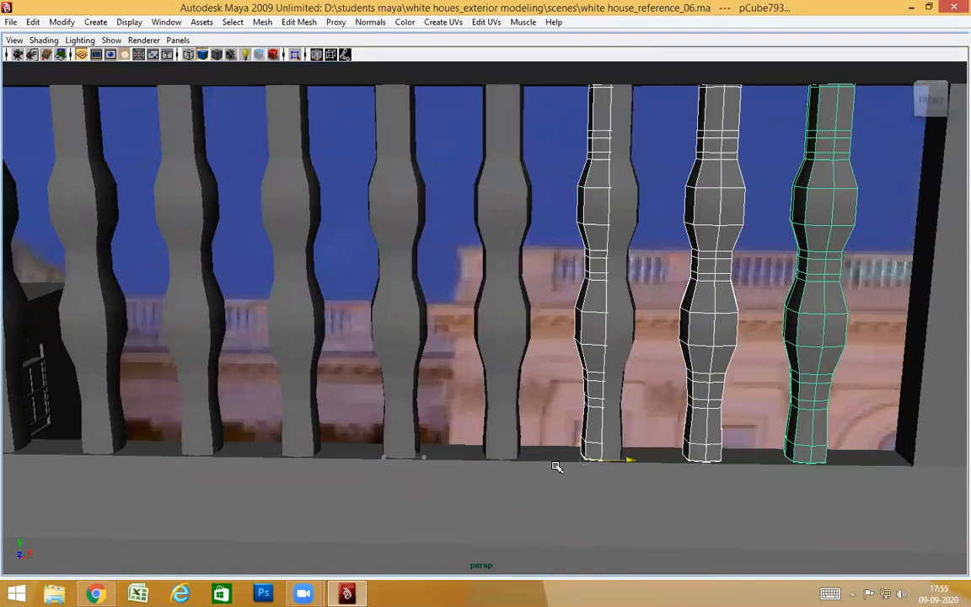
{"action": "left_click_drag", "start_coordinate": [678, 386], "coordinate": [675, 352], "text": "alt"}
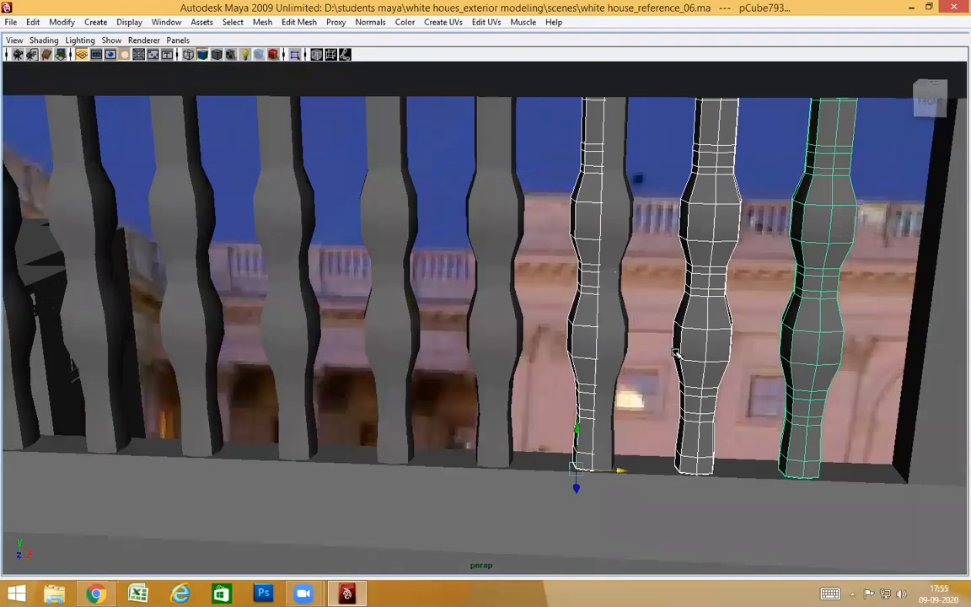
{"action": "left_click", "coordinate": [603, 314]}
{"action": "key", "text": "Delete"}
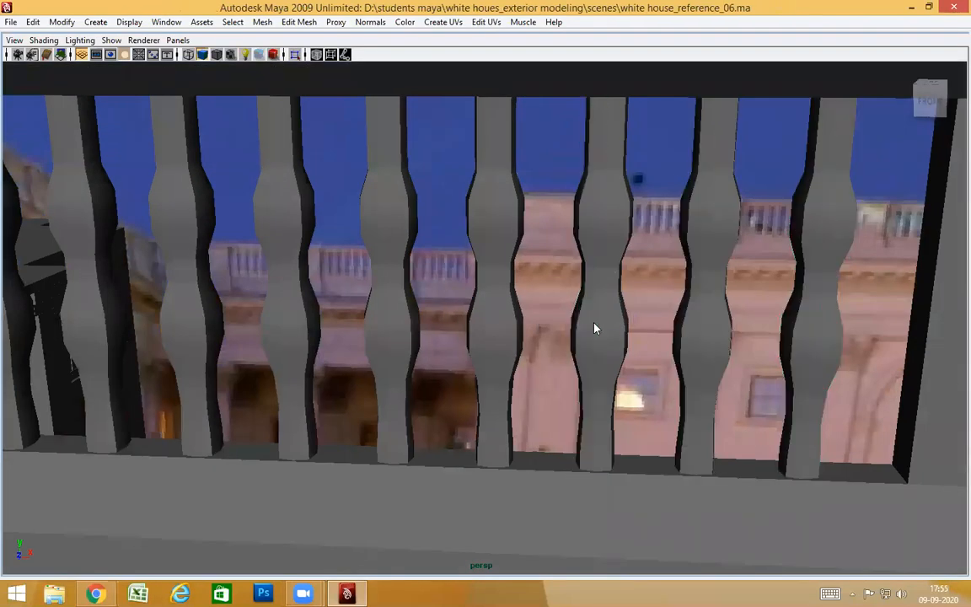
{"action": "left_click", "coordinate": [604, 284]}
Duplicate the last six balusters in the third railing opening and snap the copies' pivot to the neighbouring baluster's lower corner.
{"action": "left_click_drag", "start_coordinate": [589, 433], "coordinate": [665, 351], "text": "alt"}
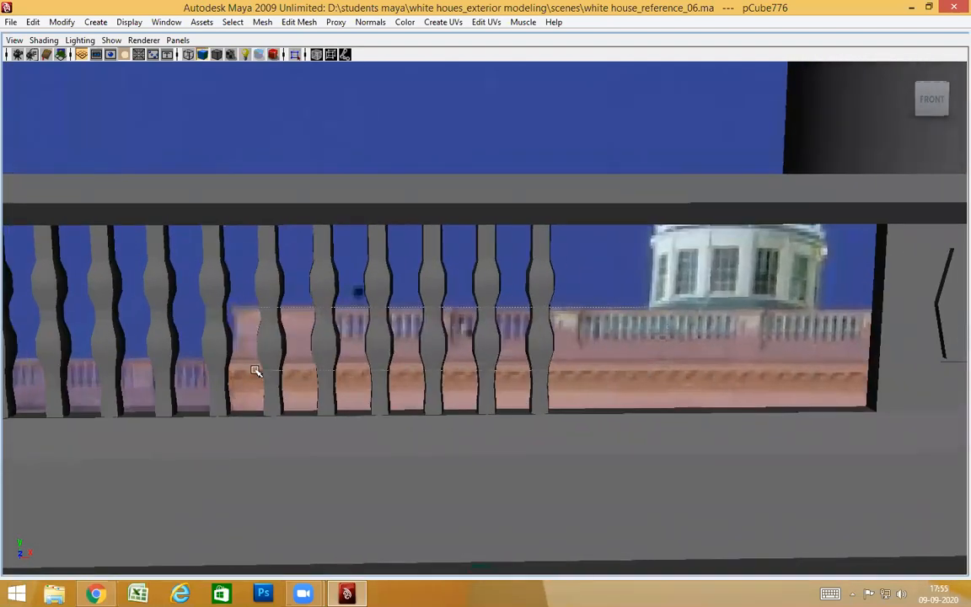
{"action": "left_click_drag", "start_coordinate": [256, 370], "coordinate": [286, 371]}
{"action": "key", "text": "ctrl+d"}
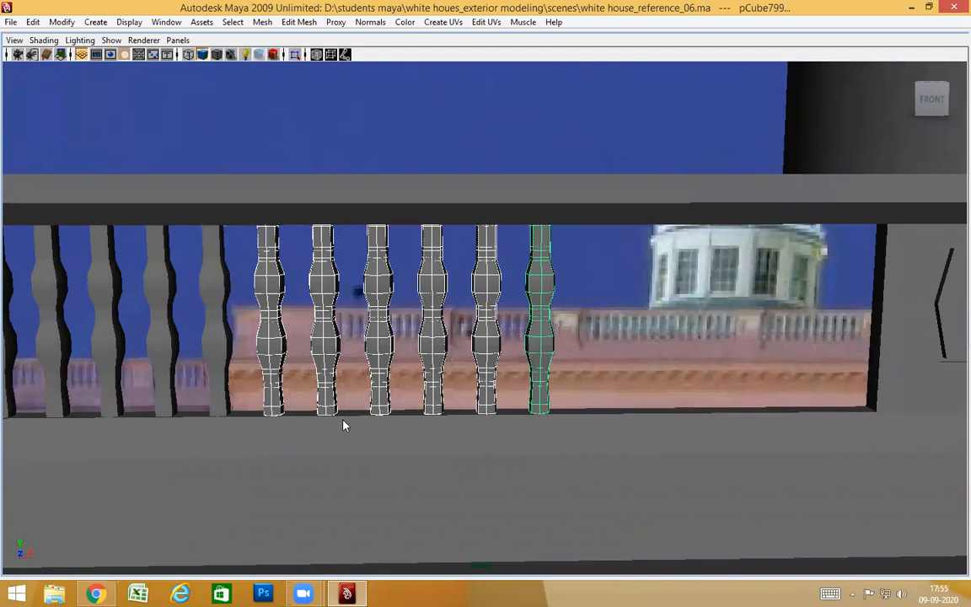
{"action": "middle_click_drag", "start_coordinate": [265, 412], "coordinate": [226, 424]}
{"action": "key", "text": "Insert"}
{"action": "left_click_drag", "start_coordinate": [397, 464], "coordinate": [440, 428], "text": "alt"}
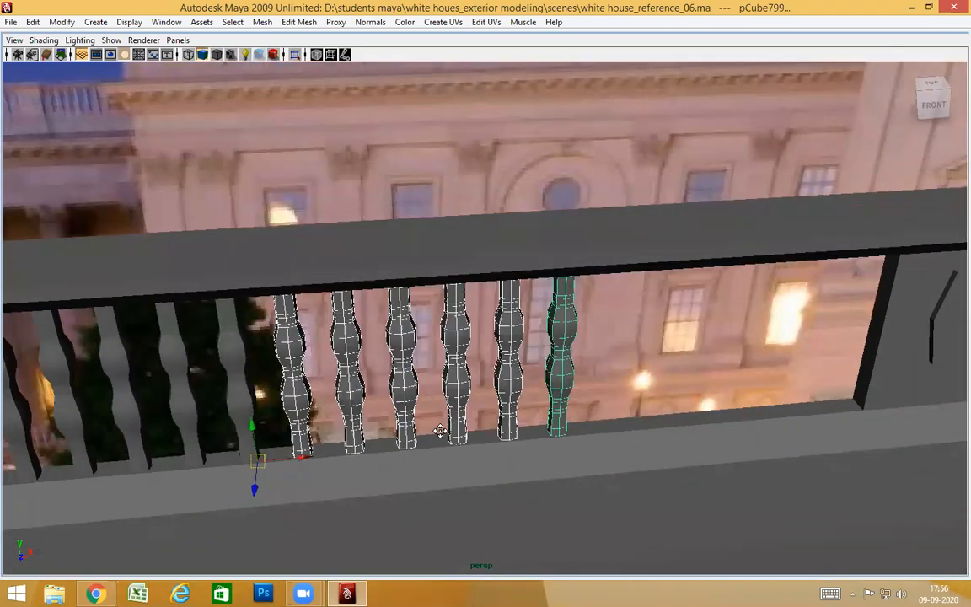
Move the six baluster copies along the rail to fill the third opening's gap up to the panel block.
{"action": "middle_click_drag", "start_coordinate": [440, 427], "coordinate": [548, 386], "text": "alt"}
{"action": "scroll", "coordinate": [548, 386], "scroll_direction": "up", "scroll_amount": 6}
{"action": "scroll", "coordinate": [510, 405], "scroll_direction": "down", "scroll_amount": 6}
{"action": "scroll", "coordinate": [464, 398], "scroll_direction": "up", "scroll_amount": 4}
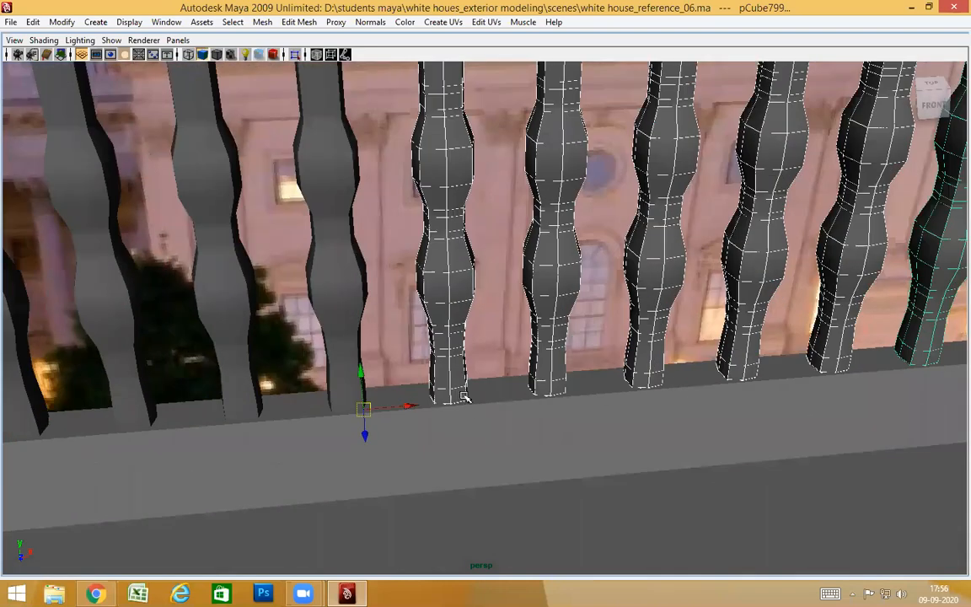
{"action": "middle_click_drag", "start_coordinate": [663, 376], "coordinate": [423, 399], "text": "alt"}
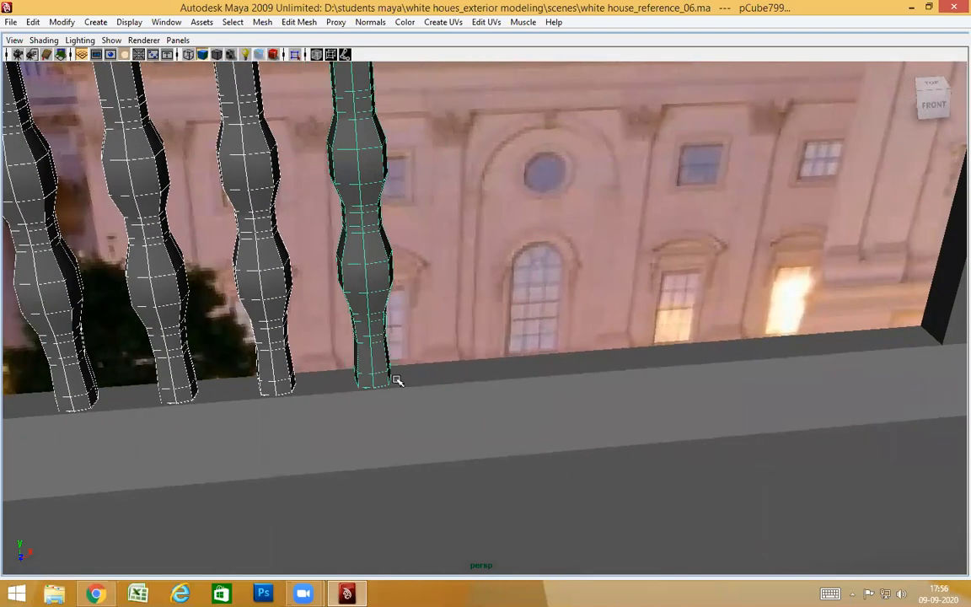
{"action": "scroll", "coordinate": [391, 390], "scroll_direction": "down", "scroll_amount": 3}
{"action": "scroll", "coordinate": [574, 436], "scroll_direction": "down", "scroll_amount": 4}
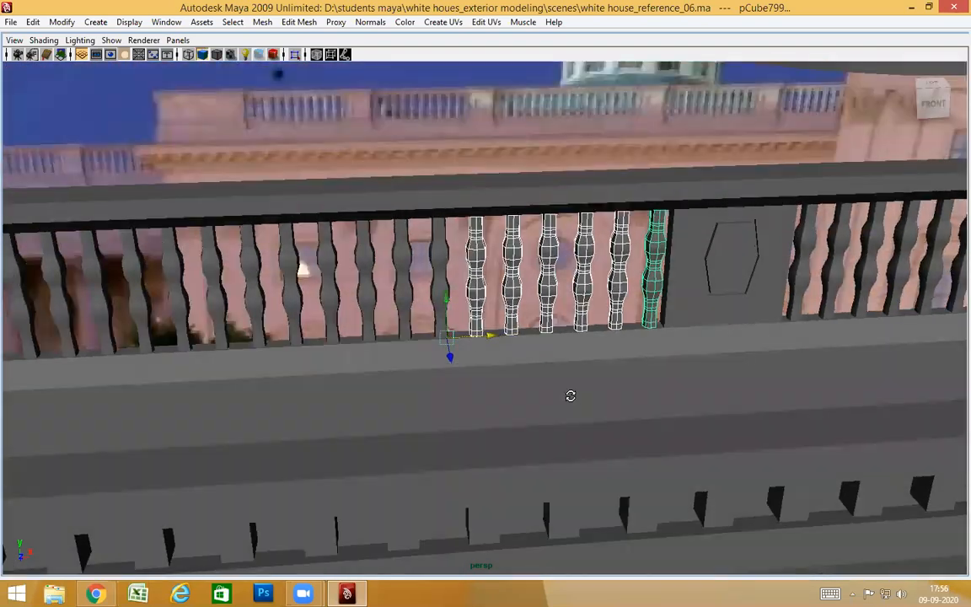
Select the last two balusters beside the remaining gap in the neighbouring railing opening.
{"action": "middle_click_drag", "start_coordinate": [568, 389], "coordinate": [520, 404], "text": "alt"}
{"action": "mouse_move", "coordinate": [520, 405]}
{"action": "left_mouse_down", "text": "alt"}
{"action": "mouse_move", "coordinate": [535, 392]}
{"action": "mouse_move", "coordinate": [568, 435]}
{"action": "mouse_move", "coordinate": [576, 422]}
{"action": "mouse_move", "coordinate": [517, 408]}
{"action": "mouse_move", "coordinate": [531, 394]}
{"action": "mouse_move", "coordinate": [422, 409]}
{"action": "mouse_move", "coordinate": [682, 399]}
{"action": "mouse_move", "coordinate": [643, 404]}
{"action": "mouse_move", "coordinate": [689, 379]}
{"action": "mouse_move", "coordinate": [604, 388]}
{"action": "mouse_move", "coordinate": [615, 419]}
{"action": "left_mouse_up", "text": "alt"}
{"action": "left_click", "coordinate": [556, 247]}
{"action": "scroll", "coordinate": [578, 411], "scroll_direction": "down", "scroll_amount": 3}
{"action": "key", "text": "4"}
{"action": "key", "text": "5"}
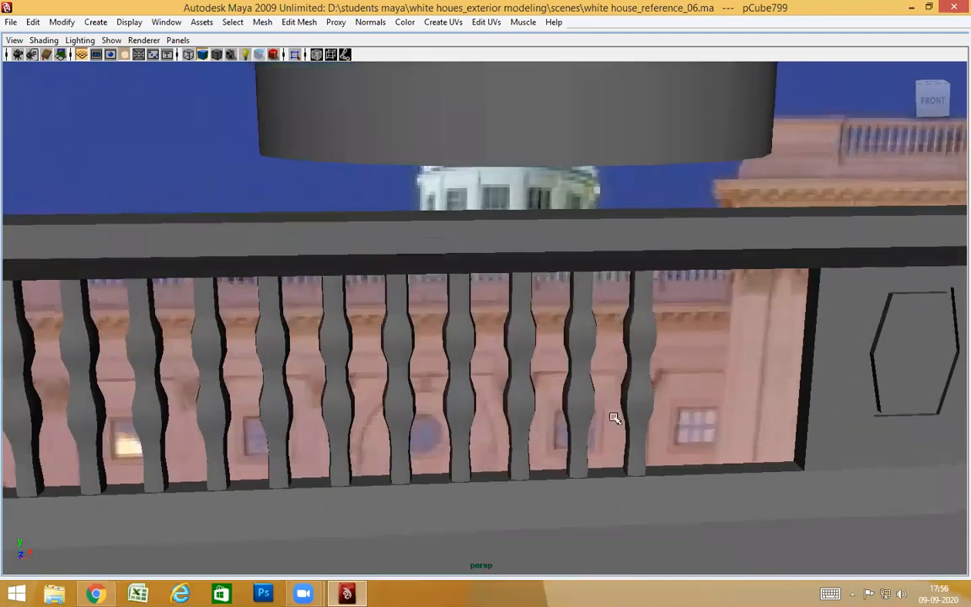
{"action": "left_click_drag", "start_coordinate": [709, 389], "coordinate": [707, 373], "text": "alt"}
{"action": "left_click_drag", "start_coordinate": [556, 390], "coordinate": [555, 391]}
{"action": "left_click_drag", "start_coordinate": [645, 413], "coordinate": [665, 448], "text": "alt"}
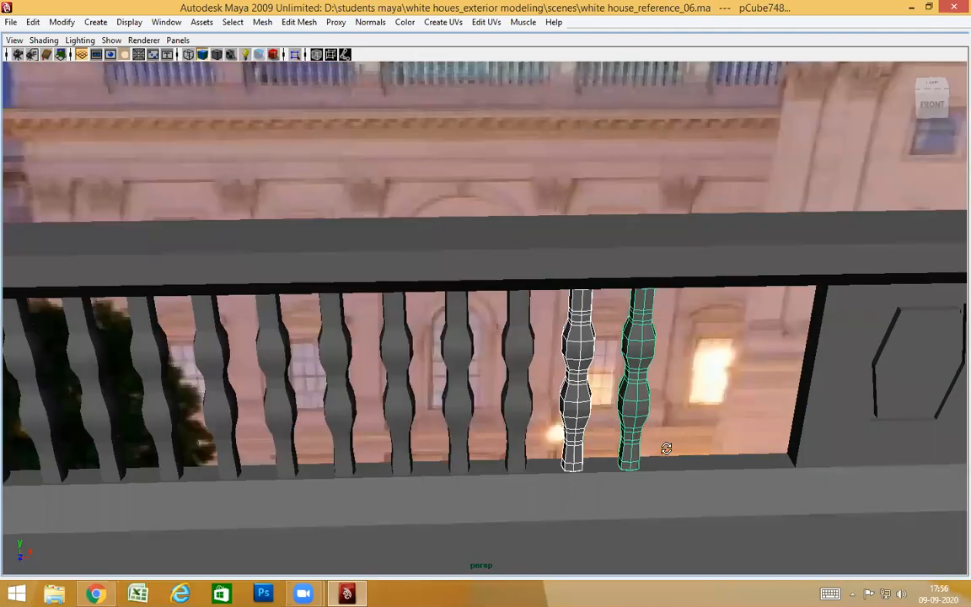
Duplicate the two balusters and move the copies along the rail into the gap, with their pivot snapped to the adjacent baluster's lower corner.
{"action": "middle_click_drag", "start_coordinate": [665, 448], "coordinate": [512, 418], "text": "alt"}
{"action": "left_click_drag", "start_coordinate": [512, 418], "coordinate": [498, 376], "text": "alt"}
{"action": "scroll", "coordinate": [508, 360], "scroll_direction": "up", "scroll_amount": 3}
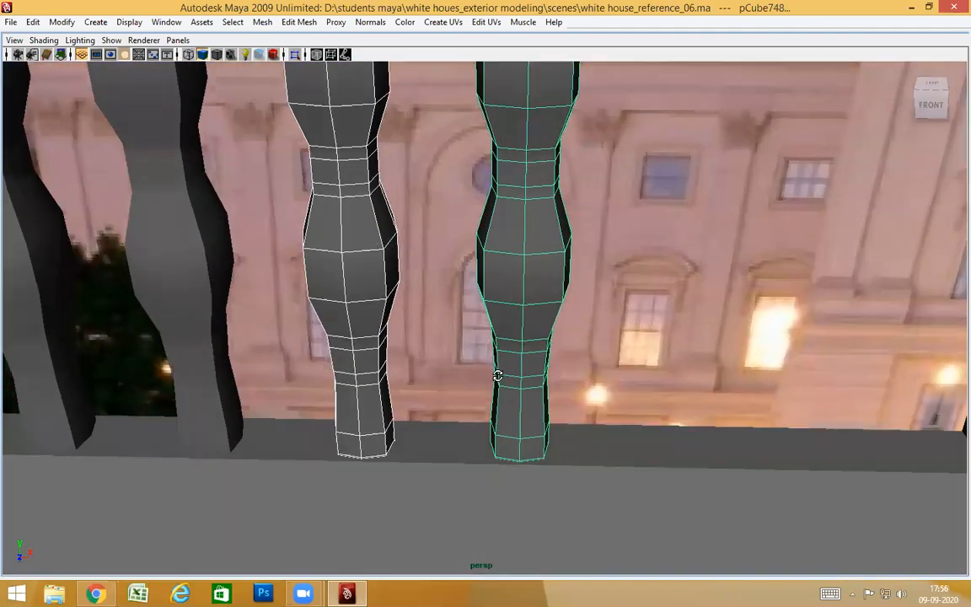
{"action": "key", "text": "ctrl+d"}
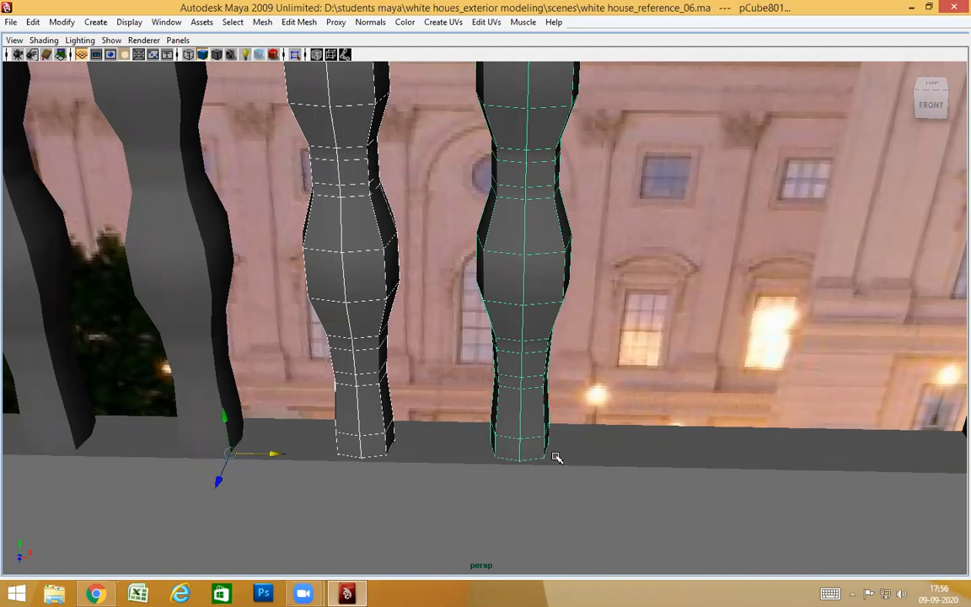
{"action": "scroll", "coordinate": [546, 461], "scroll_direction": "down", "scroll_amount": 10}
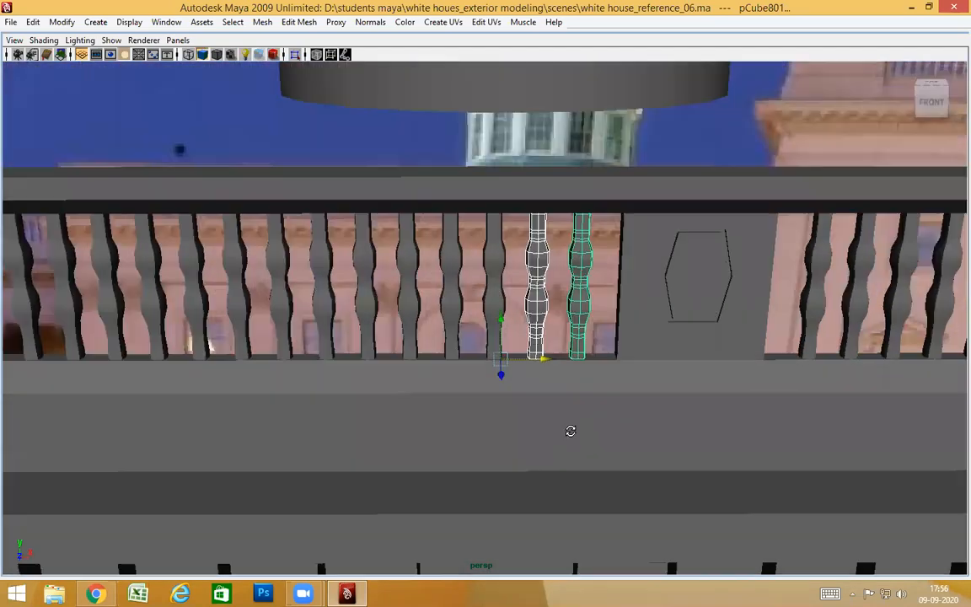
Check the baluster spacing along the central railing by selecting the full row in the second opening from its left end.
{"action": "middle_click_drag", "start_coordinate": [570, 432], "coordinate": [823, 359], "text": "alt"}
{"action": "left_click_drag", "start_coordinate": [824, 359], "coordinate": [756, 160], "text": "alt"}
{"action": "left_click_drag", "start_coordinate": [789, 324], "coordinate": [910, 269], "text": "alt"}
{"action": "left_click_drag", "start_coordinate": [634, 340], "coordinate": [608, 402], "text": "alt"}
{"action": "left_click_drag", "start_coordinate": [516, 381], "coordinate": [640, 382], "text": "alt"}
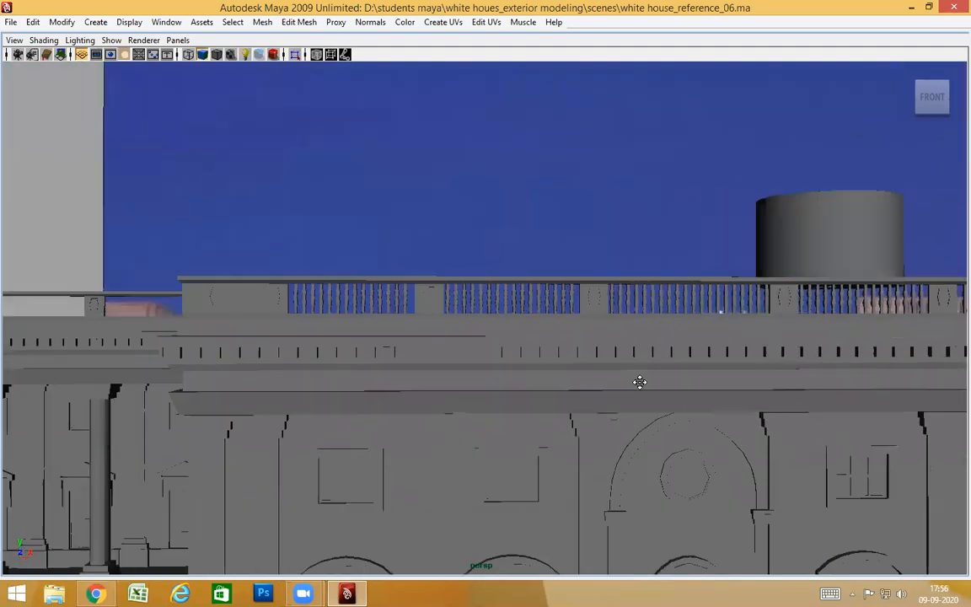
{"action": "middle_click_drag", "start_coordinate": [640, 381], "coordinate": [644, 382], "text": "alt"}
{"action": "scroll", "coordinate": [643, 381], "scroll_direction": "up", "scroll_amount": 4}
{"action": "mouse_move", "coordinate": [656, 374]}
{"action": "left_mouse_down", "text": "alt"}
{"action": "mouse_move", "coordinate": [646, 374]}
{"action": "mouse_move", "coordinate": [657, 372]}
{"action": "left_mouse_up", "text": "alt"}
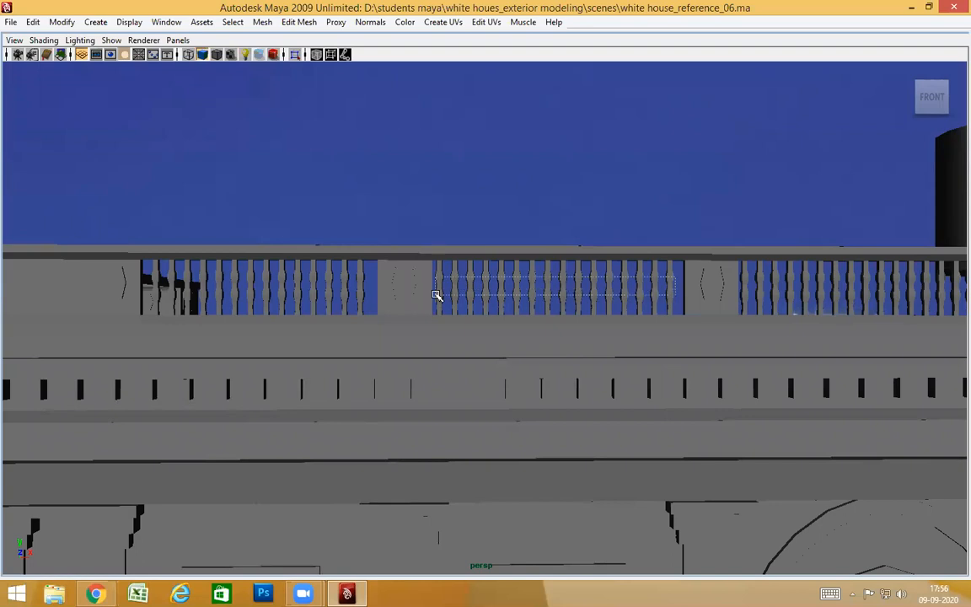
{"action": "left_click_drag", "start_coordinate": [462, 308], "coordinate": [699, 318]}
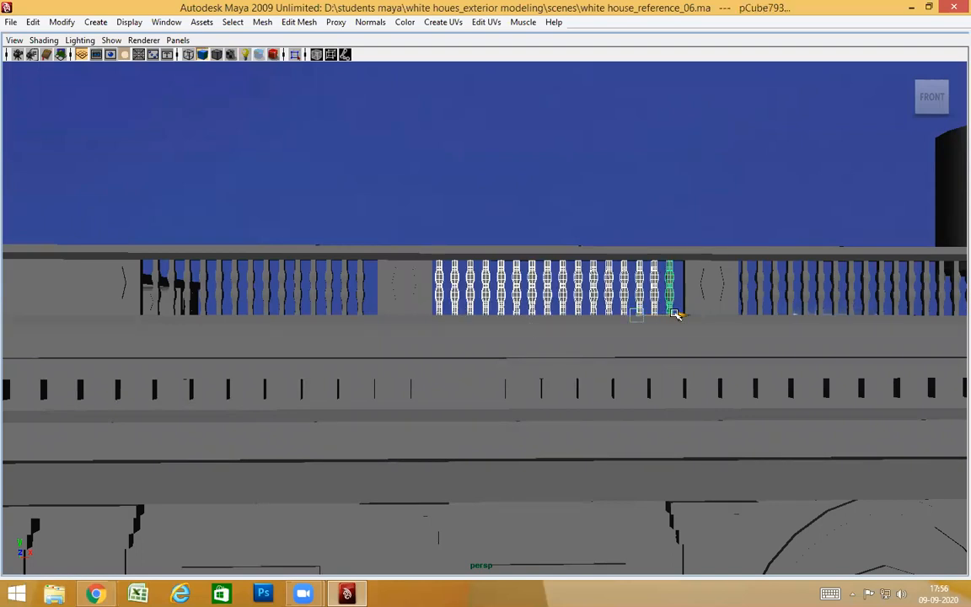
{"action": "left_click_drag", "start_coordinate": [716, 348], "coordinate": [722, 359], "text": "alt"}
{"action": "left_click", "coordinate": [713, 210]}
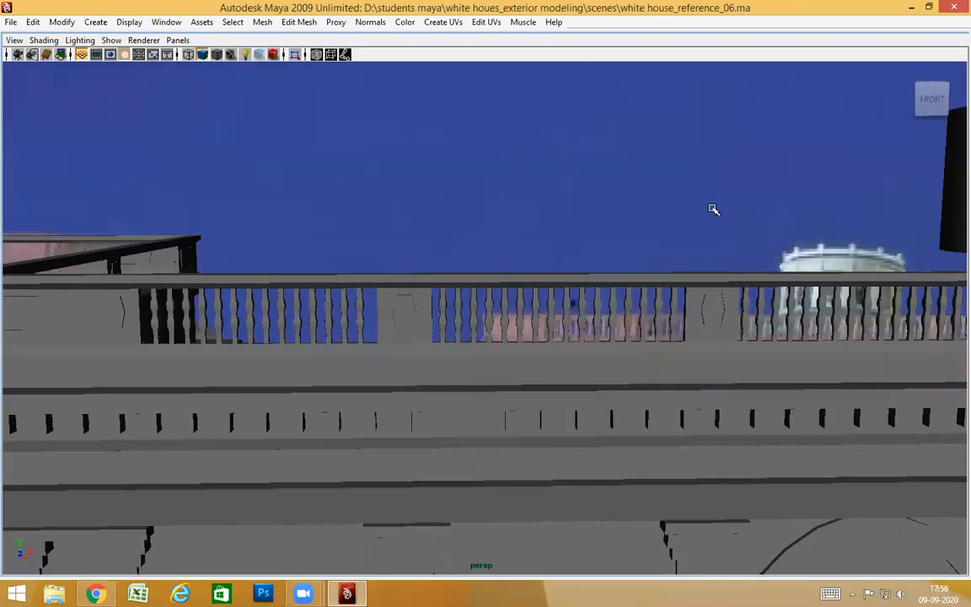
Check the fill of the fourth railing opening by selecting its complete baluster row.
{"action": "scroll", "coordinate": [749, 314], "scroll_direction": "down", "scroll_amount": 4}
{"action": "middle_click_drag", "start_coordinate": [749, 315], "coordinate": [455, 301], "text": "alt"}
{"action": "left_click_drag", "start_coordinate": [776, 280], "coordinate": [661, 327], "text": "alt"}
{"action": "scroll", "coordinate": [474, 313], "scroll_direction": "up", "scroll_amount": 4}
{"action": "middle_click_drag", "start_coordinate": [490, 316], "coordinate": [570, 360], "text": "alt"}
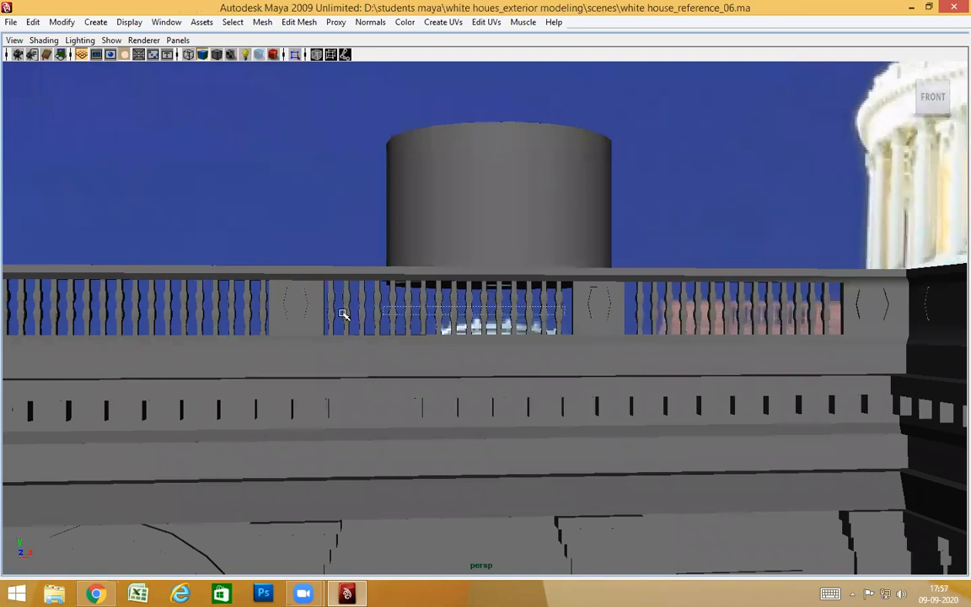
{"action": "left_click_drag", "start_coordinate": [332, 314], "coordinate": [566, 346]}
{"action": "middle_click_drag", "start_coordinate": [573, 335], "coordinate": [577, 334]}
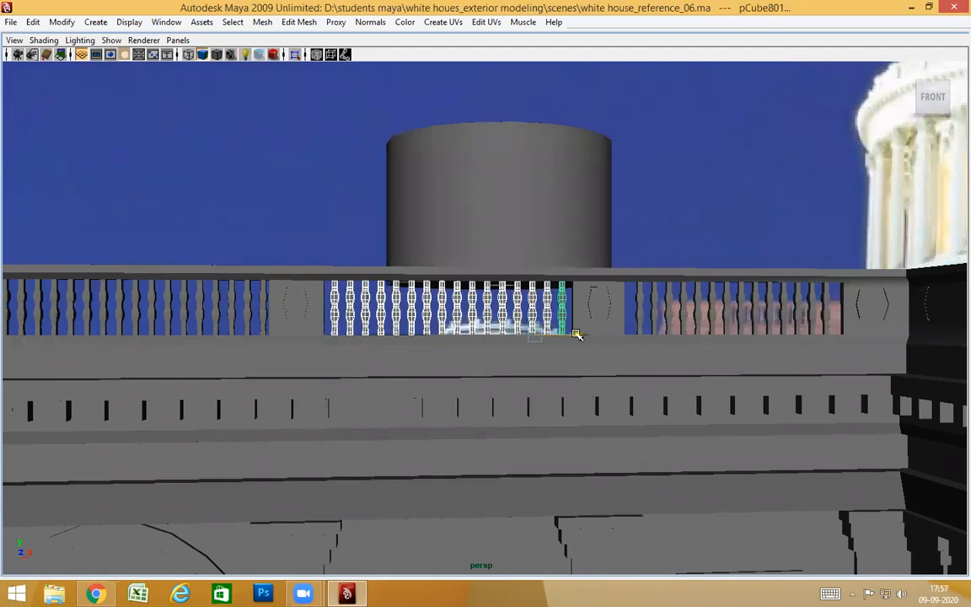
{"action": "left_click_drag", "start_coordinate": [605, 361], "coordinate": [630, 404], "text": "alt"}
{"action": "left_click", "coordinate": [639, 254]}
Examine the filled railing alongside the neighbouring roof sections whose openings are still empty.
{"action": "scroll", "coordinate": [466, 319], "scroll_direction": "down", "scroll_amount": 5}
{"action": "left_click_drag", "start_coordinate": [466, 321], "coordinate": [700, 369], "text": "alt"}
{"action": "middle_click_drag", "start_coordinate": [271, 377], "coordinate": [524, 333], "text": "alt"}
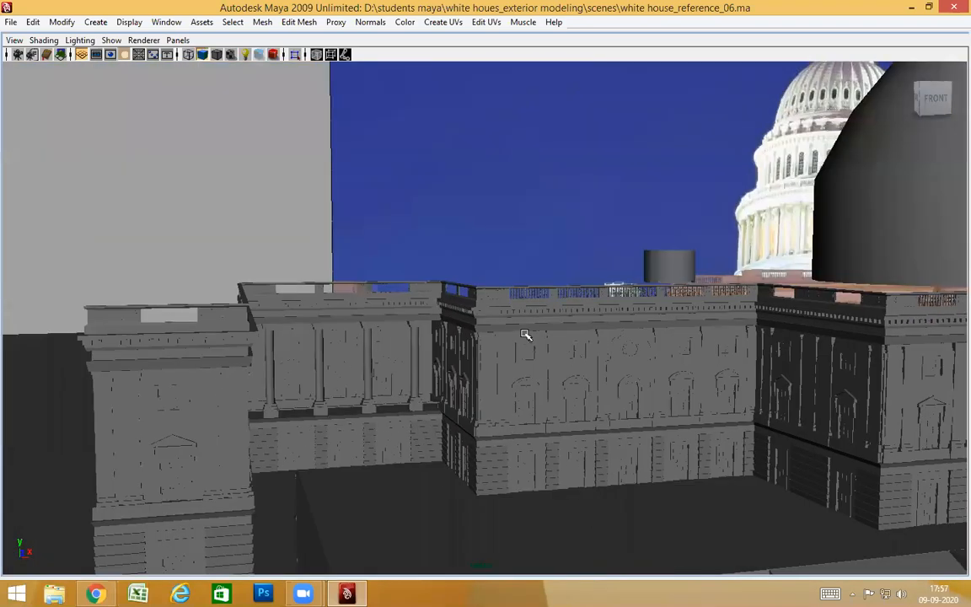
{"action": "scroll", "coordinate": [585, 317], "scroll_direction": "up", "scroll_amount": 5}
{"action": "scroll", "coordinate": [585, 317], "scroll_direction": "up", "scroll_amount": 2}
{"action": "middle_click_drag", "start_coordinate": [585, 316], "coordinate": [407, 362], "text": "alt"}
{"action": "scroll", "coordinate": [457, 379], "scroll_direction": "up", "scroll_amount": 4}
{"action": "left_click_drag", "start_coordinate": [458, 379], "coordinate": [436, 335], "text": "alt"}
{"action": "scroll", "coordinate": [438, 337], "scroll_direction": "up", "scroll_amount": 3}
{"action": "left_click_drag", "start_coordinate": [578, 328], "coordinate": [522, 339], "text": "alt"}
{"action": "scroll", "coordinate": [395, 344], "scroll_direction": "down", "scroll_amount": 5}
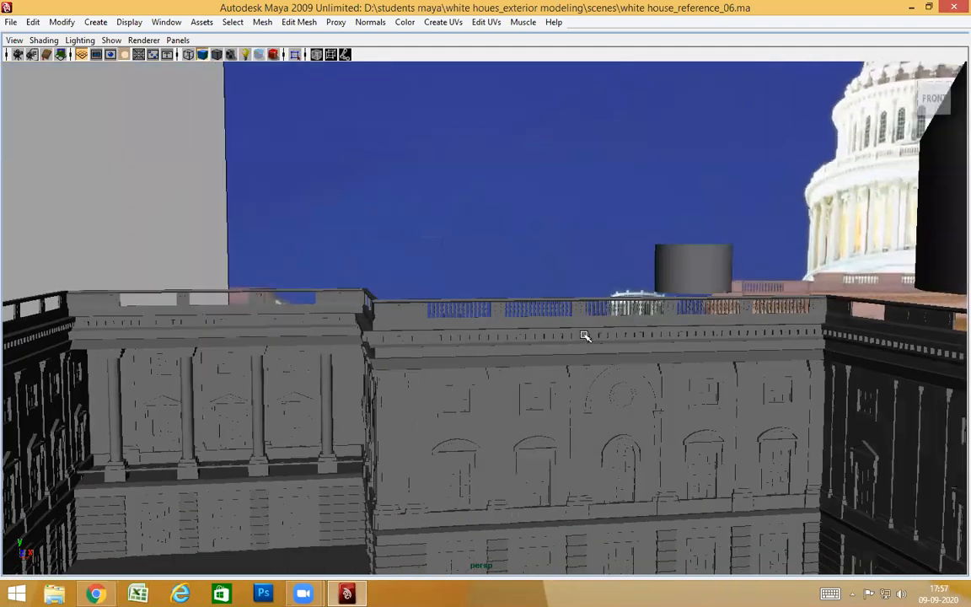
Select the full baluster row in the long middle opening and duplicate it.
{"action": "scroll", "coordinate": [712, 339], "scroll_direction": "up", "scroll_amount": 4}
{"action": "left_click_drag", "start_coordinate": [711, 339], "coordinate": [665, 337], "text": "alt"}
{"action": "left_click_drag", "start_coordinate": [599, 303], "coordinate": [569, 320], "text": "alt"}
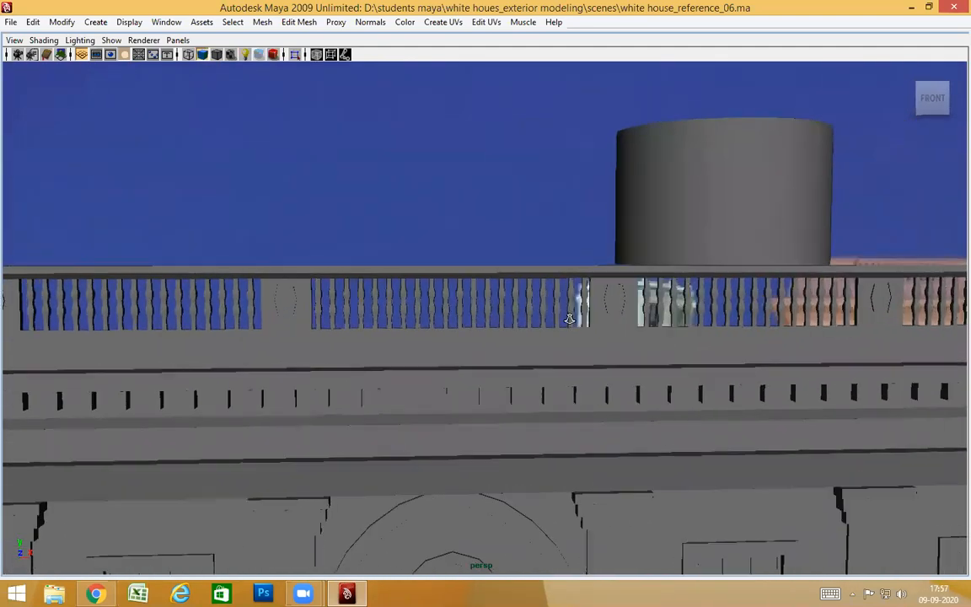
{"action": "scroll", "coordinate": [596, 304], "scroll_direction": "up", "scroll_amount": 1}
{"action": "scroll", "coordinate": [596, 310], "scroll_direction": "up", "scroll_amount": 1}
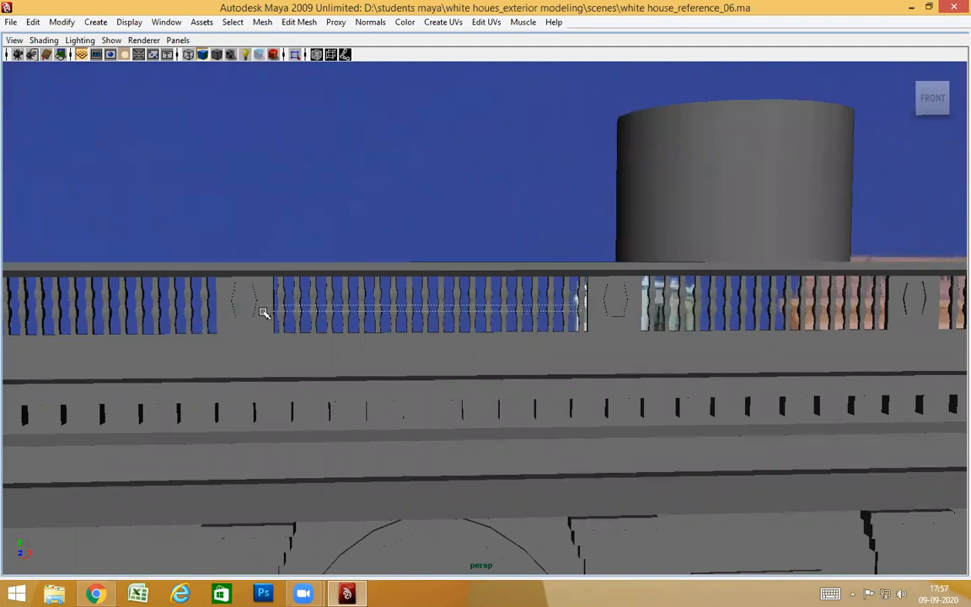
{"action": "left_click_drag", "start_coordinate": [278, 315], "coordinate": [279, 316]}
{"action": "left_click_drag", "start_coordinate": [445, 325], "coordinate": [663, 403], "text": "alt"}
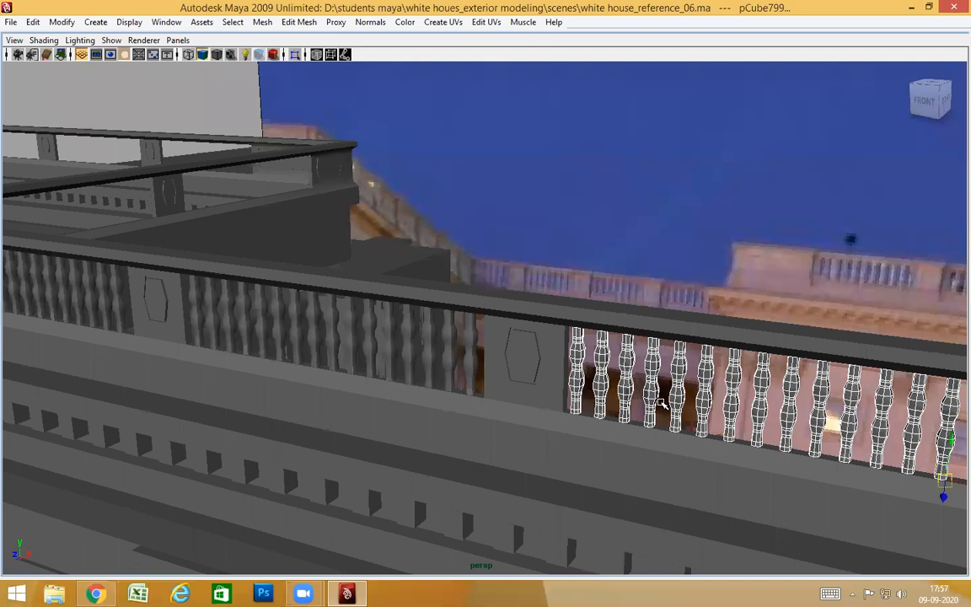
{"action": "key", "text": "ctrl+d"}
Snap the duplicated row's pivot to the lower corner of the panel block at the start of the opening.
{"action": "scroll", "coordinate": [677, 403], "scroll_direction": "up", "scroll_amount": 5}
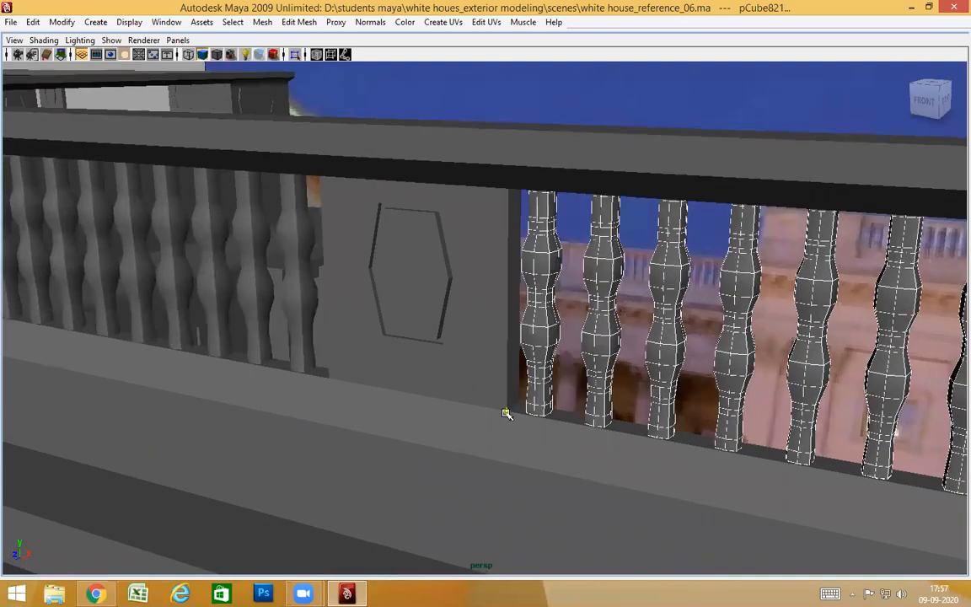
{"action": "key", "text": "Insert"}
{"action": "scroll", "coordinate": [622, 462], "scroll_direction": "down", "scroll_amount": 8}
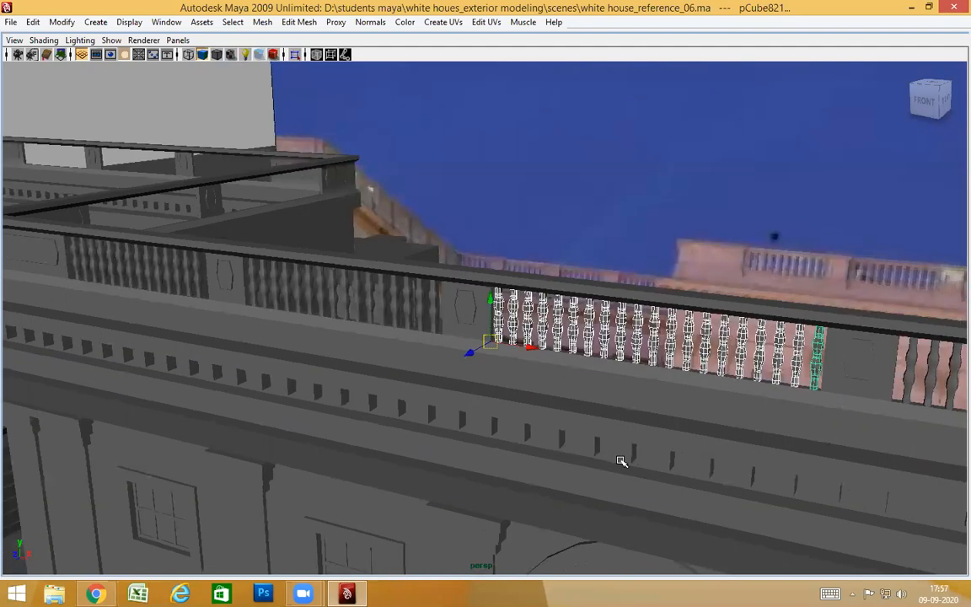
Move the duplicated row to the columned section's roof railing and snap it to the panel block's lower corner in the middle opening.
{"action": "left_click_drag", "start_coordinate": [622, 461], "coordinate": [750, 498], "text": "alt"}
{"action": "middle_click_drag", "start_coordinate": [169, 429], "coordinate": [789, 444], "text": "alt"}
{"action": "left_click_drag", "start_coordinate": [790, 444], "coordinate": [675, 371], "text": "alt"}
{"action": "scroll", "coordinate": [357, 405], "scroll_direction": "up", "scroll_amount": 5}
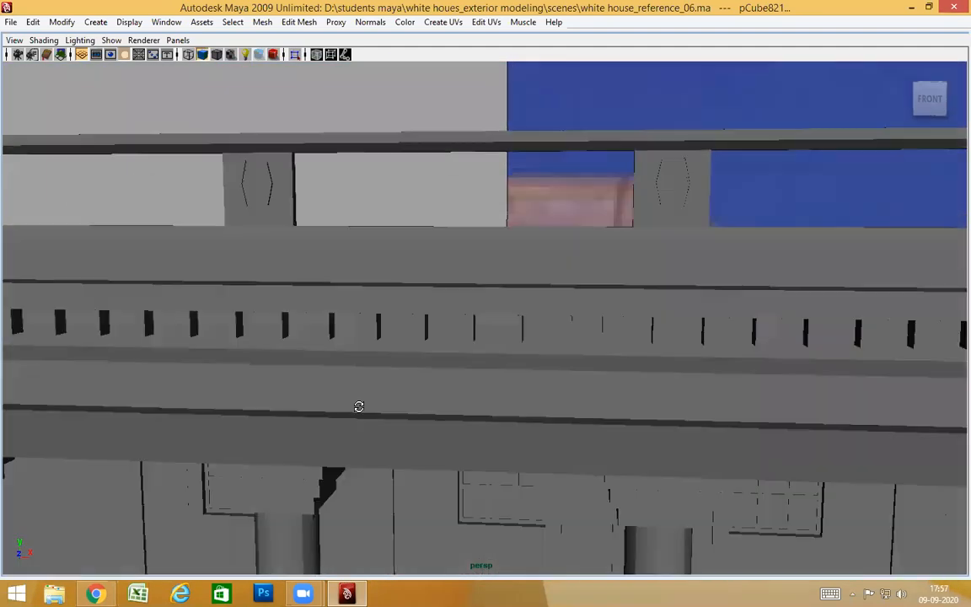
{"action": "left_click_drag", "start_coordinate": [357, 406], "coordinate": [413, 472], "text": "alt"}
{"action": "middle_click_drag", "start_coordinate": [463, 402], "coordinate": [539, 556], "text": "alt"}
{"action": "scroll", "coordinate": [639, 405], "scroll_direction": "up", "scroll_amount": 2}
{"action": "scroll", "coordinate": [640, 405], "scroll_direction": "up", "scroll_amount": 1}
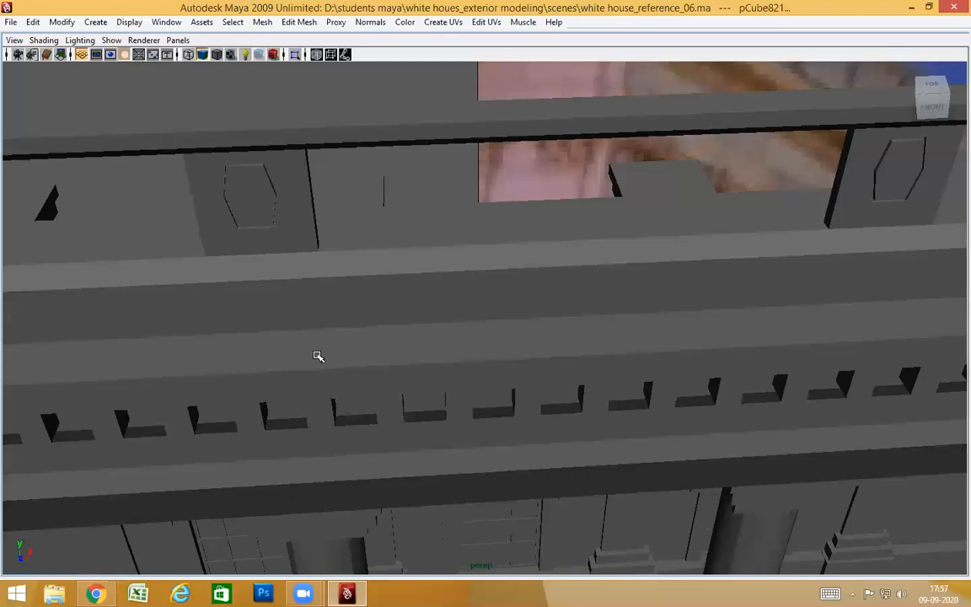
{"action": "middle_click_drag", "start_coordinate": [323, 249], "coordinate": [319, 252]}
{"action": "left_click_drag", "start_coordinate": [476, 380], "coordinate": [224, 407], "text": "alt"}
{"action": "middle_click_drag", "start_coordinate": [446, 413], "coordinate": [661, 427], "text": "alt"}
{"action": "scroll", "coordinate": [661, 426], "scroll_direction": "up", "scroll_amount": 5}
{"action": "left_click_drag", "start_coordinate": [312, 421], "coordinate": [278, 430], "text": "alt"}
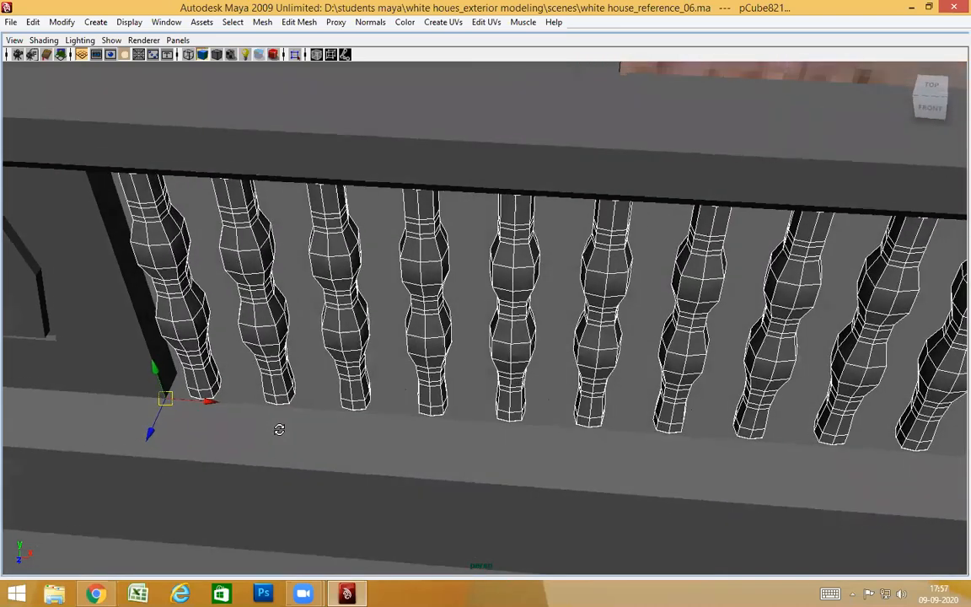
Check the placed row's fit in the columned section's middle opening and duplicate the row.
{"action": "scroll", "coordinate": [282, 429], "scroll_direction": "down", "scroll_amount": 8}
{"action": "left_click_drag", "start_coordinate": [440, 424], "coordinate": [451, 393], "text": "alt"}
{"action": "middle_click_drag", "start_coordinate": [512, 392], "coordinate": [304, 405], "text": "alt"}
{"action": "left_click_drag", "start_coordinate": [521, 413], "coordinate": [542, 407], "text": "alt"}
{"action": "middle_click_drag", "start_coordinate": [542, 407], "coordinate": [622, 401], "text": "alt"}
{"action": "left_click_drag", "start_coordinate": [622, 401], "coordinate": [604, 421], "text": "alt"}
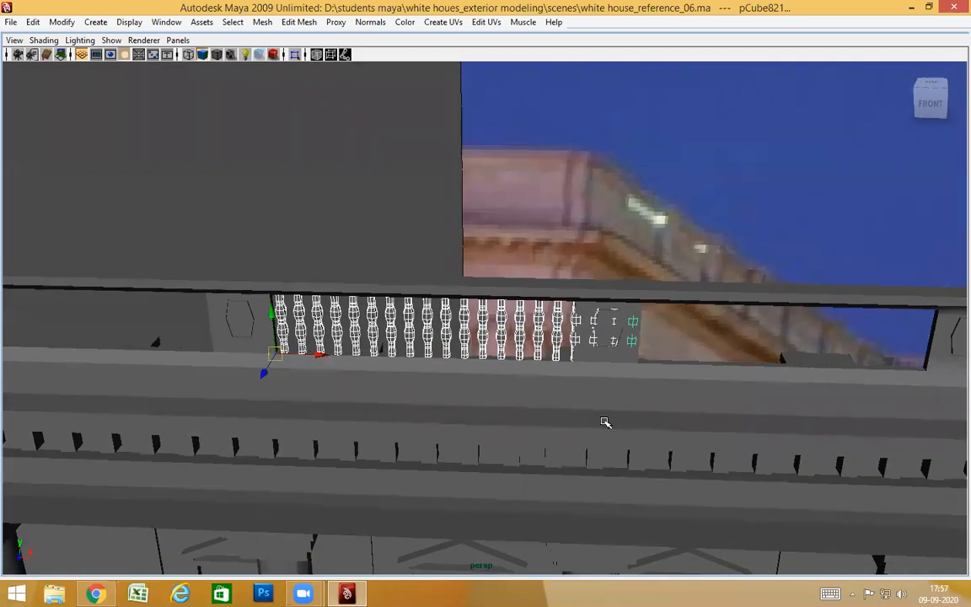
{"action": "middle_click_drag", "start_coordinate": [604, 421], "coordinate": [732, 424], "text": "alt"}
{"action": "left_click_drag", "start_coordinate": [588, 436], "coordinate": [631, 448], "text": "alt"}
{"action": "scroll", "coordinate": [607, 418], "scroll_direction": "down", "scroll_amount": 2}
{"action": "scroll", "coordinate": [630, 448], "scroll_direction": "up", "scroll_amount": 3}
{"action": "middle_click_drag", "start_coordinate": [631, 448], "coordinate": [543, 403], "text": "alt"}
{"action": "scroll", "coordinate": [543, 403], "scroll_direction": "up", "scroll_amount": 2}
{"action": "scroll", "coordinate": [429, 421], "scroll_direction": "down", "scroll_amount": 3}
{"action": "middle_click_drag", "start_coordinate": [429, 420], "coordinate": [512, 410], "text": "alt"}
{"action": "left_click_drag", "start_coordinate": [513, 410], "coordinate": [507, 443], "text": "alt"}
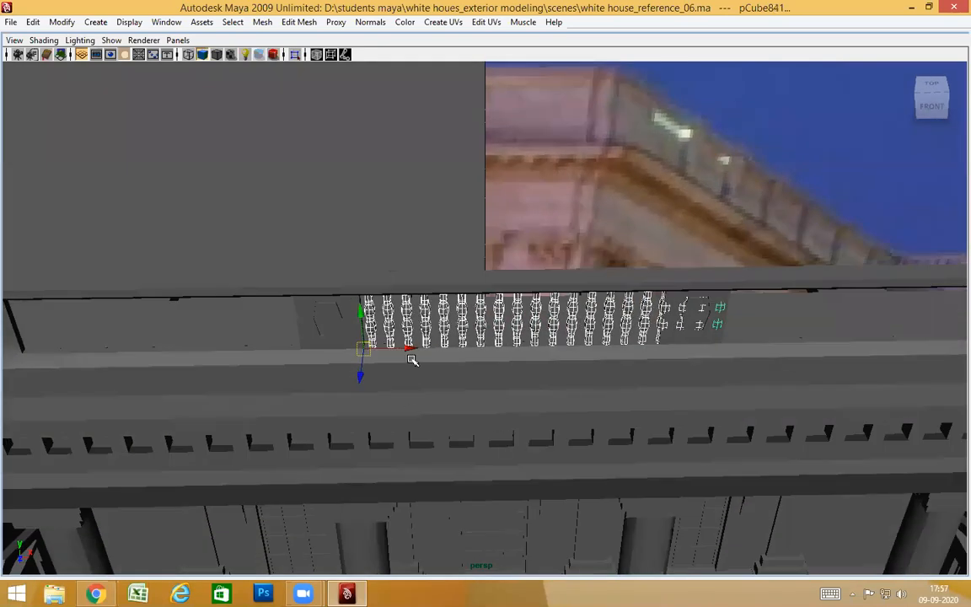
Move the duplicated row into the left-hand opening of the columned section's railing.
{"action": "middle_click_drag", "start_coordinate": [412, 360], "coordinate": [650, 397], "text": "alt"}
{"action": "scroll", "coordinate": [314, 397], "scroll_direction": "up", "scroll_amount": 4}
{"action": "middle_click_drag", "start_coordinate": [315, 397], "coordinate": [568, 375], "text": "alt"}
{"action": "left_click_drag", "start_coordinate": [568, 375], "coordinate": [528, 379], "text": "alt"}
Duplicate the row again and snap the copy to the panel block's lower corner in the right-hand opening.
{"action": "scroll", "coordinate": [497, 406], "scroll_direction": "down", "scroll_amount": 4}
{"action": "left_click_drag", "start_coordinate": [559, 440], "coordinate": [343, 469], "text": "alt"}
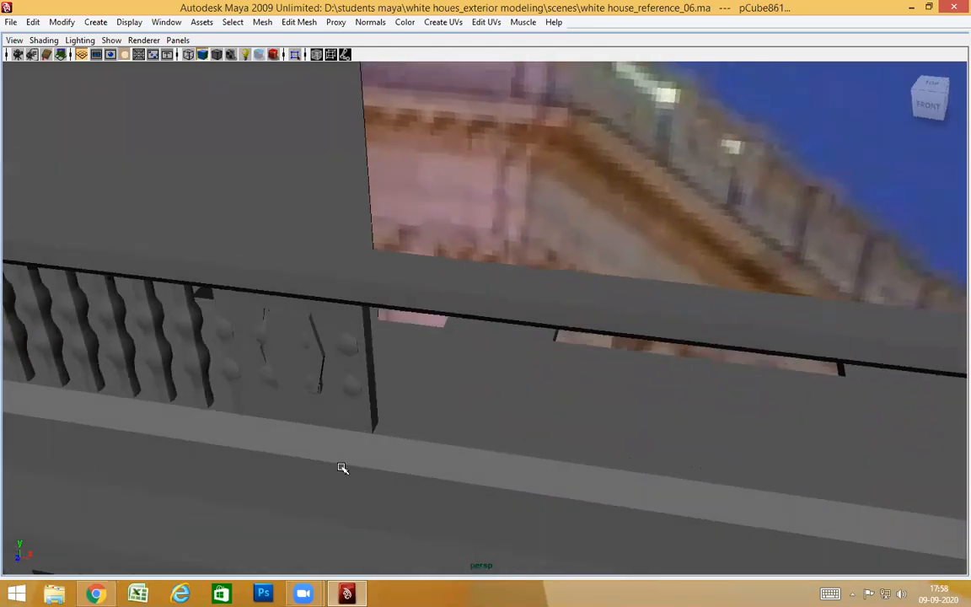
{"action": "middle_click", "coordinate": [374, 431]}
{"action": "scroll", "coordinate": [545, 461], "scroll_direction": "down", "scroll_amount": 5}
{"action": "left_click_drag", "start_coordinate": [546, 459], "coordinate": [537, 416], "text": "alt"}
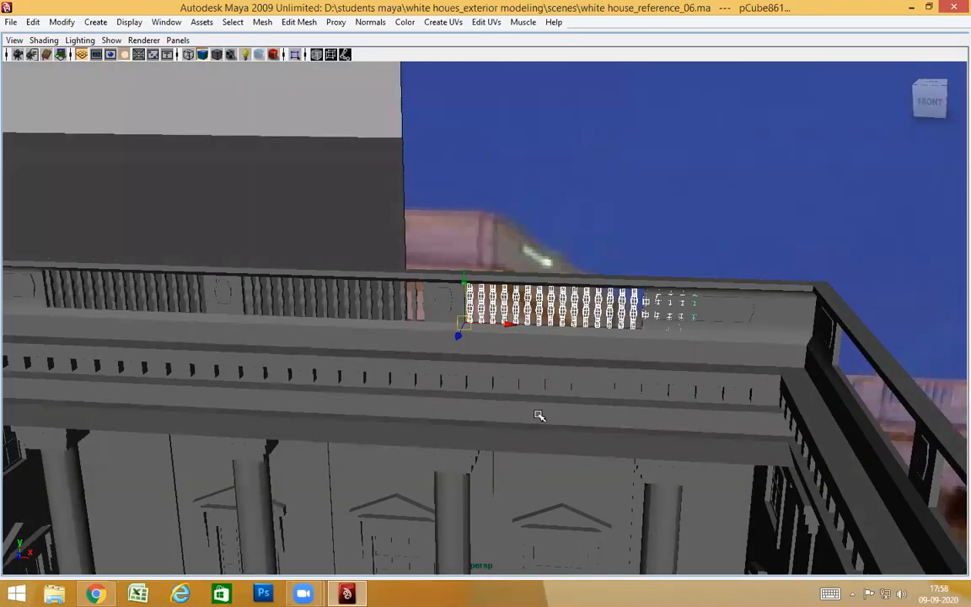
Delete the five surplus balusters that run past the right-hand opening into the end panel.
{"action": "middle_click_drag", "start_coordinate": [538, 416], "coordinate": [383, 455], "text": "alt"}
{"action": "scroll", "coordinate": [391, 455], "scroll_direction": "up", "scroll_amount": 5}
{"action": "left_click_drag", "start_coordinate": [395, 456], "coordinate": [415, 440], "text": "alt"}
{"action": "left_click_drag", "start_coordinate": [126, 217], "coordinate": [501, 514]}
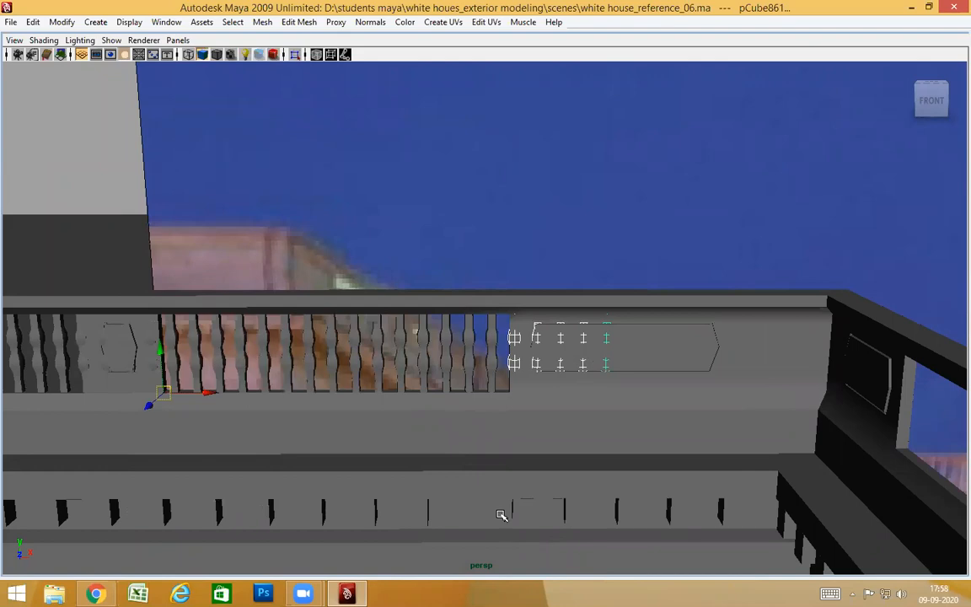
{"action": "key", "text": "Delete"}
Delete the four surplus balusters embedded in the panel block between the middle and right-hand openings, keeping the railing geometry out of the selection.
{"action": "scroll", "coordinate": [401, 483], "scroll_direction": "down", "scroll_amount": 3}
{"action": "left_click_drag", "start_coordinate": [401, 483], "coordinate": [436, 462], "text": "alt"}
{"action": "middle_click_drag", "start_coordinate": [436, 462], "coordinate": [496, 412], "text": "alt"}
{"action": "scroll", "coordinate": [496, 412], "scroll_direction": "up", "scroll_amount": 5}
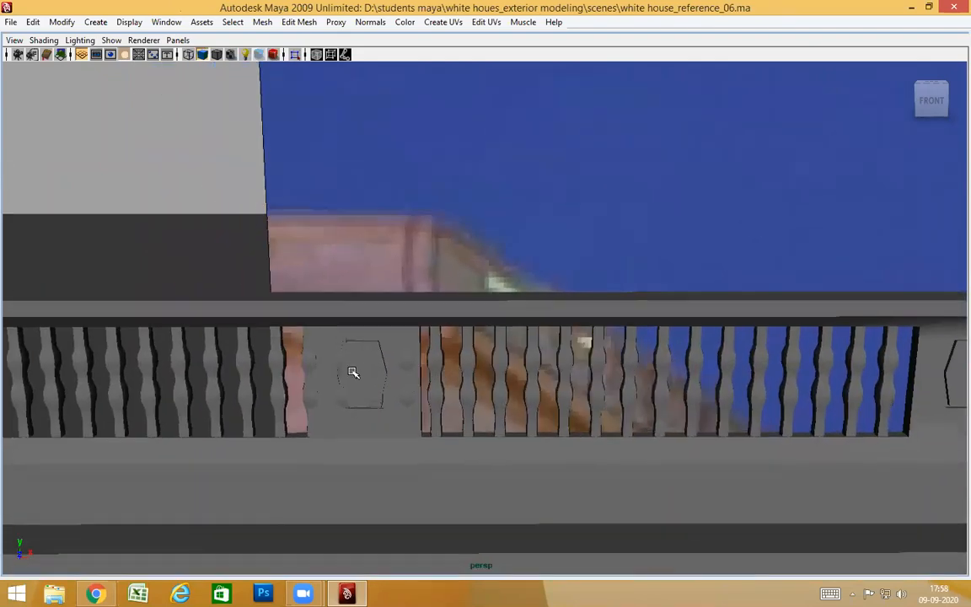
{"action": "key", "text": "4"}
{"action": "scroll", "coordinate": [366, 381], "scroll_direction": "up", "scroll_amount": 4}
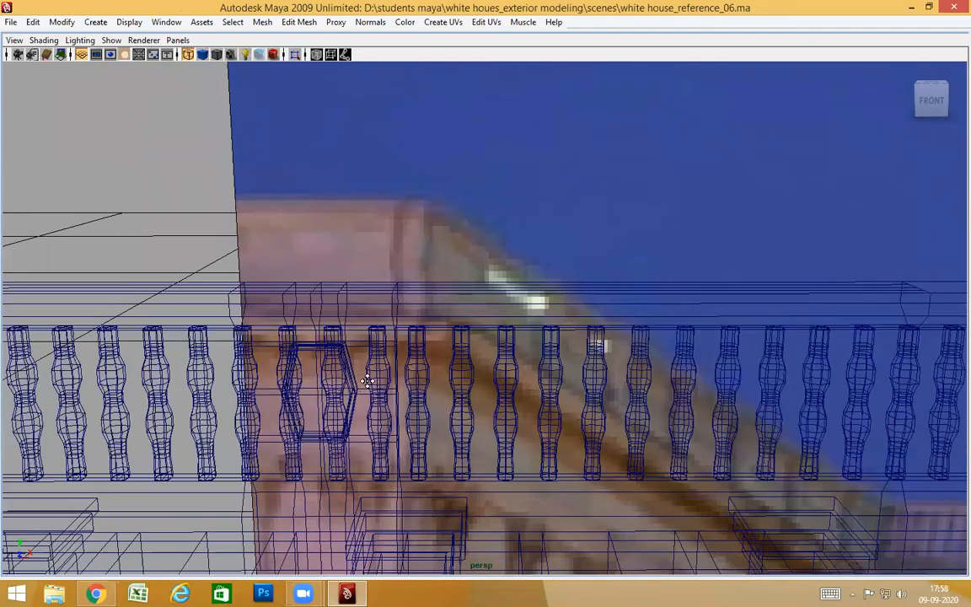
{"action": "left_click_drag", "start_coordinate": [446, 392], "coordinate": [468, 452]}
{"action": "left_click_drag", "start_coordinate": [516, 230], "coordinate": [616, 362], "text": "ctrl"}
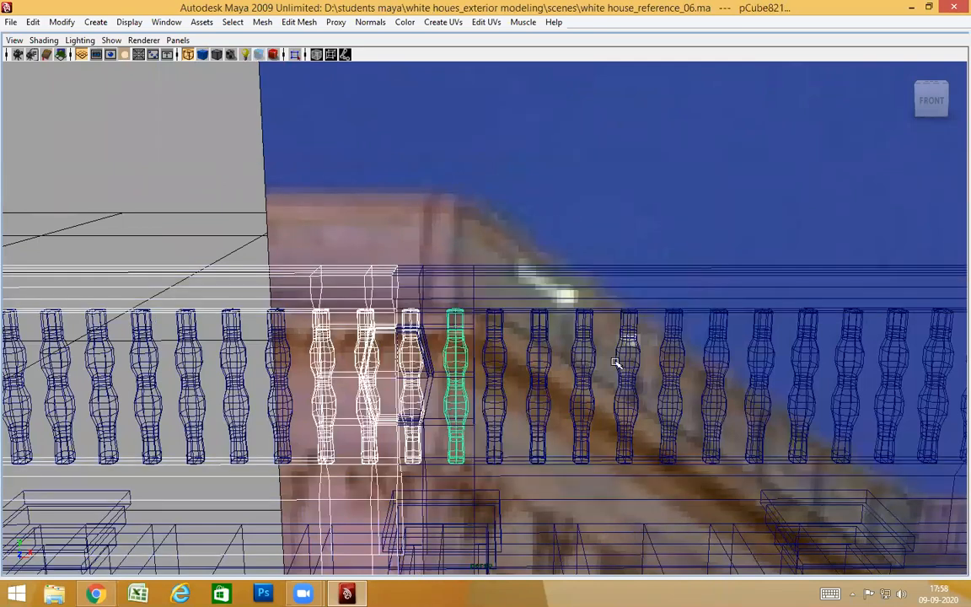
{"action": "left_click_drag", "start_coordinate": [350, 243], "coordinate": [212, 363], "text": "ctrl"}
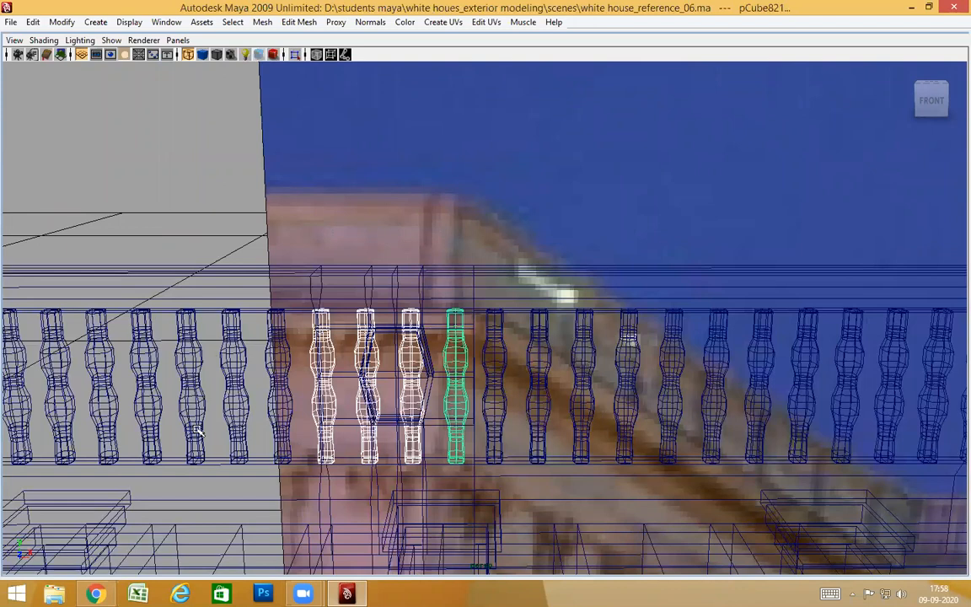
{"action": "key", "text": "5"}
{"action": "left_click_drag", "start_coordinate": [295, 429], "coordinate": [437, 379], "text": "alt"}
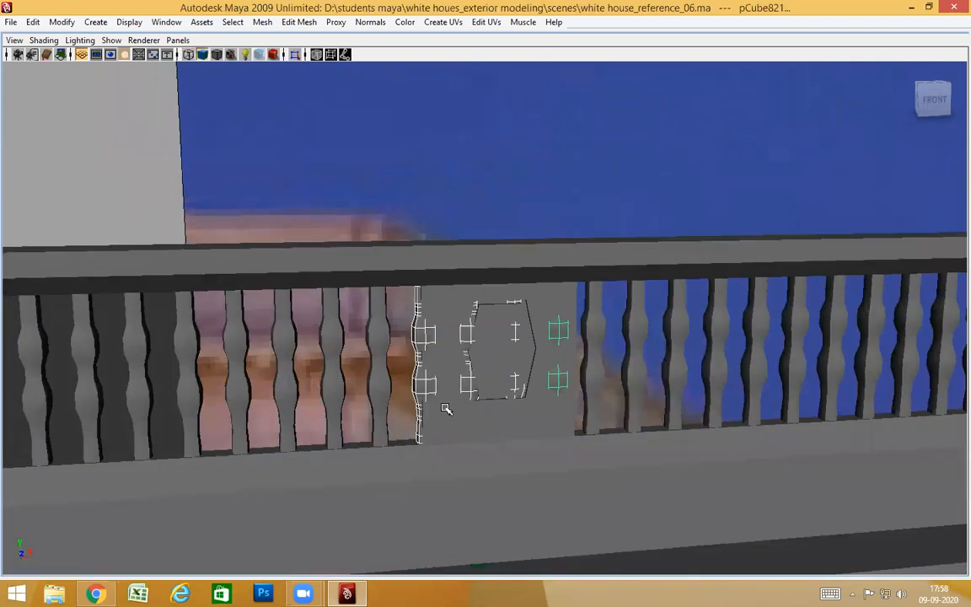
{"action": "key", "text": "Delete"}
Delete the surplus balusters embedded in the panel block between the left-hand and middle openings.
{"action": "scroll", "coordinate": [446, 409], "scroll_direction": "down", "scroll_amount": 3}
{"action": "middle_click_drag", "start_coordinate": [446, 410], "coordinate": [696, 398], "text": "alt"}
{"action": "left_click_drag", "start_coordinate": [586, 399], "coordinate": [514, 397], "text": "alt"}
{"action": "scroll", "coordinate": [641, 368], "scroll_direction": "up", "scroll_amount": 3}
{"action": "left_click_drag", "start_coordinate": [642, 369], "coordinate": [615, 357], "text": "alt"}
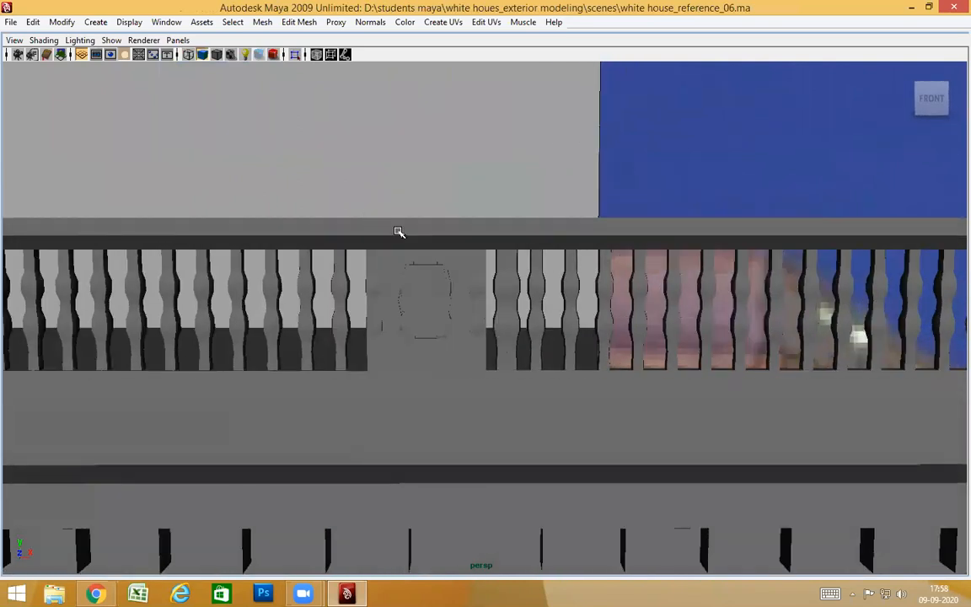
{"action": "left_click_drag", "start_coordinate": [410, 250], "coordinate": [442, 298]}
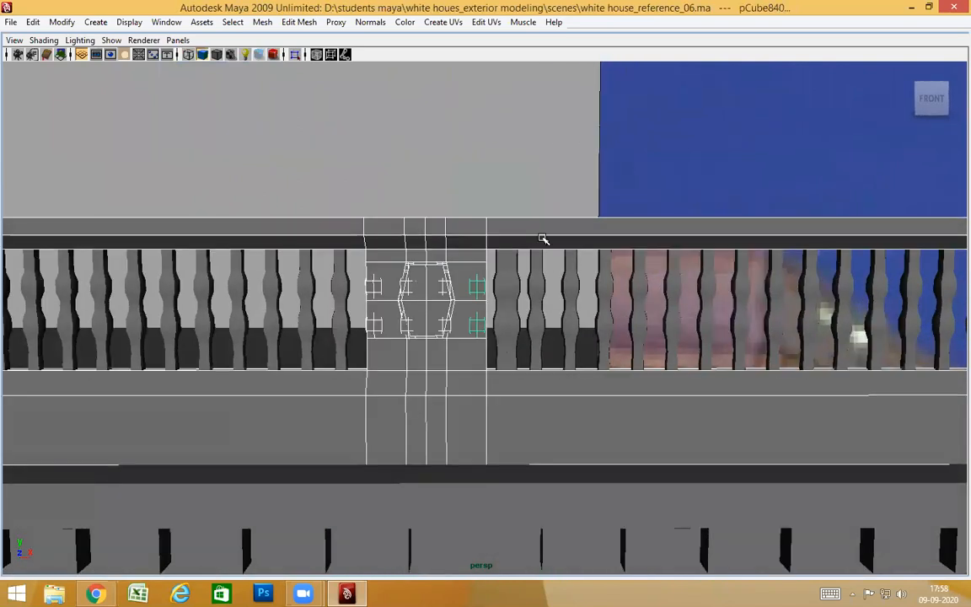
{"action": "key", "text": "Delete"}
{"action": "key", "text": "Delete"}
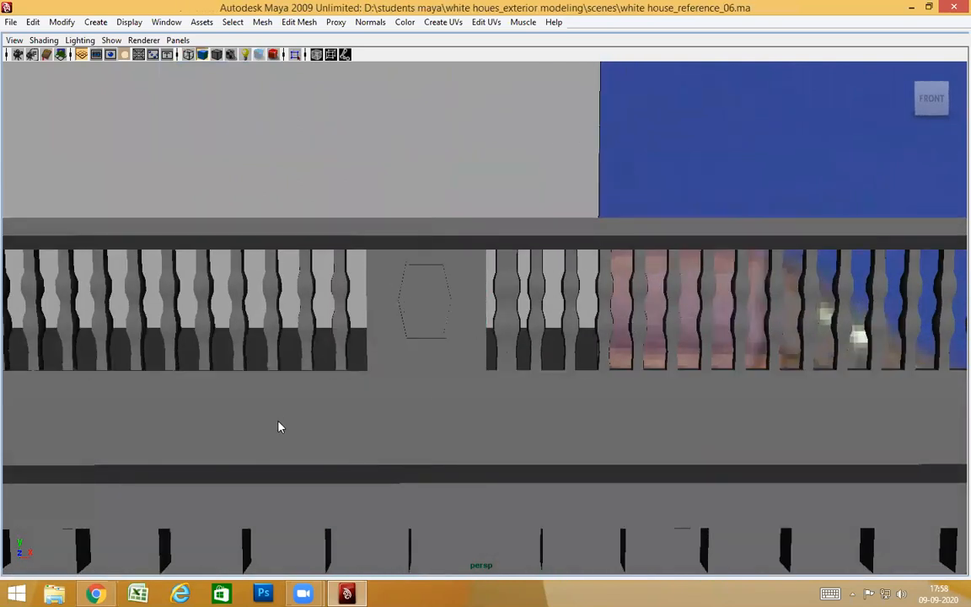
{"action": "scroll", "coordinate": [343, 395], "scroll_direction": "down", "scroll_amount": 5}
{"action": "left_click_drag", "start_coordinate": [354, 397], "coordinate": [391, 425], "text": "alt"}
{"action": "scroll", "coordinate": [394, 425], "scroll_direction": "down", "scroll_amount": 3}
{"action": "middle_click_drag", "start_coordinate": [586, 413], "coordinate": [514, 410], "text": "alt"}
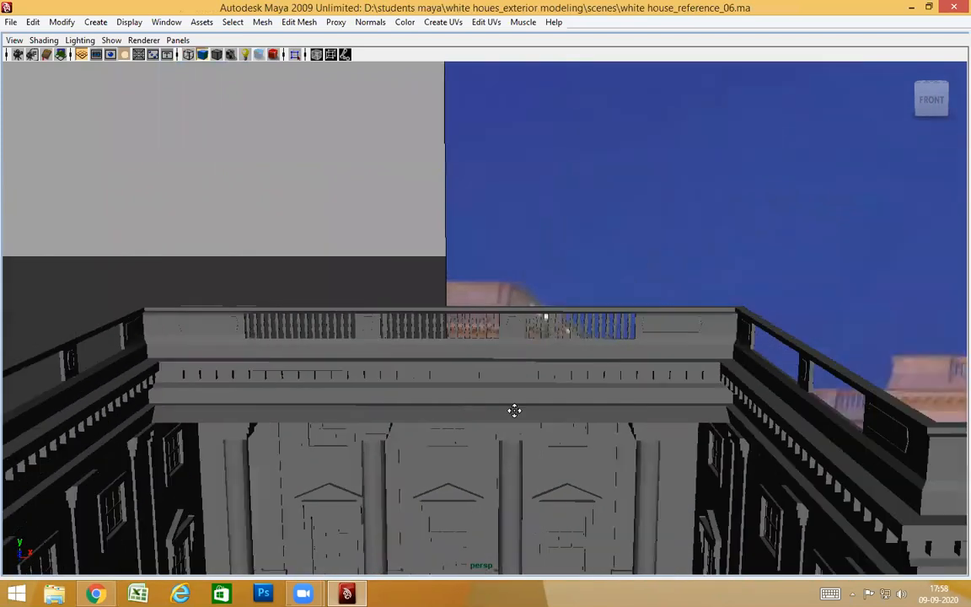
Delete the overlapping duplicate balusters at the left-hand end of the middle opening.
{"action": "left_click_drag", "start_coordinate": [476, 428], "coordinate": [446, 403], "text": "alt"}
{"action": "scroll", "coordinate": [447, 402], "scroll_direction": "up", "scroll_amount": 10}
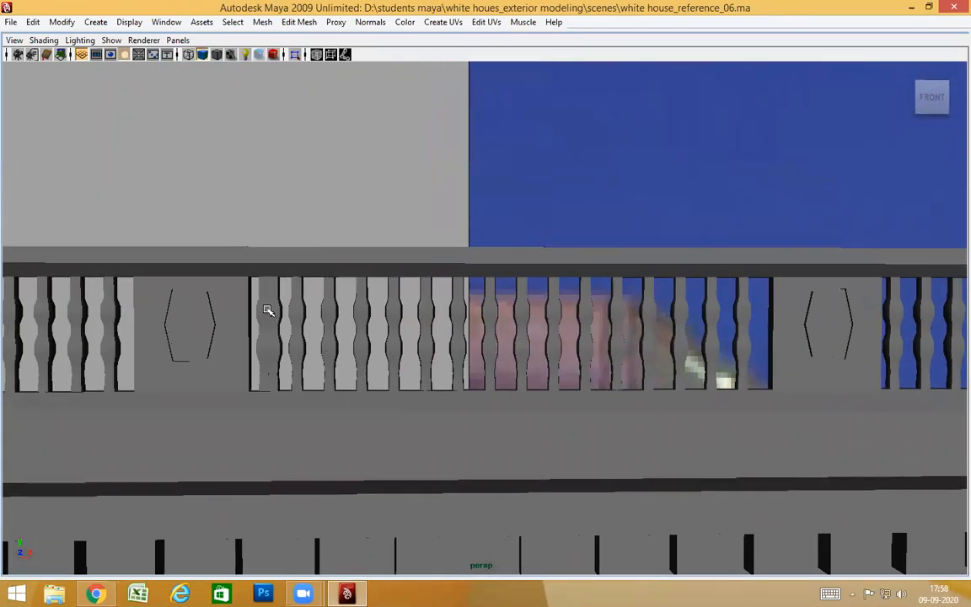
{"action": "left_click", "coordinate": [268, 310]}
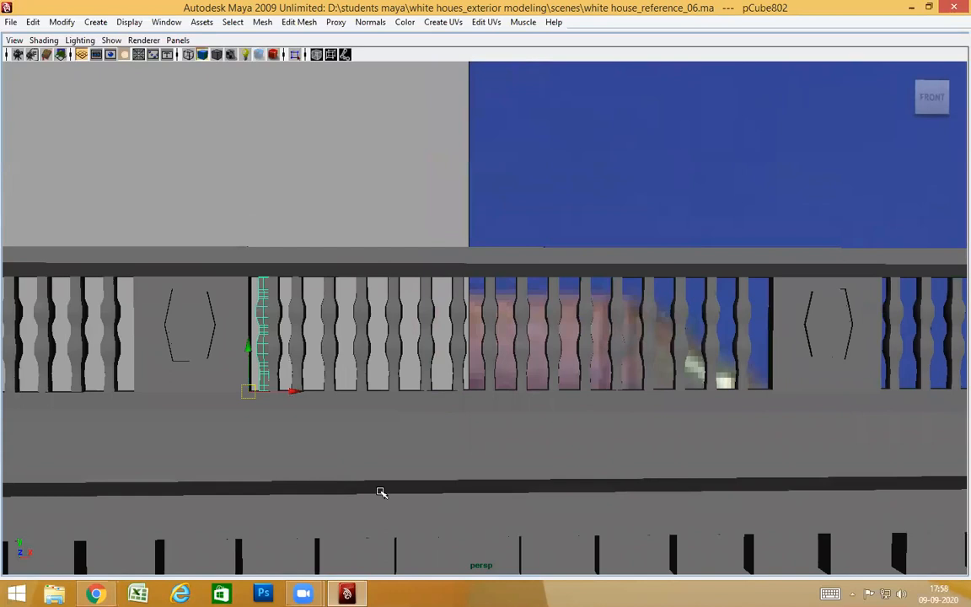
{"action": "left_click", "coordinate": [281, 331]}
{"action": "left_click_drag", "start_coordinate": [315, 395], "coordinate": [328, 395], "text": "alt"}
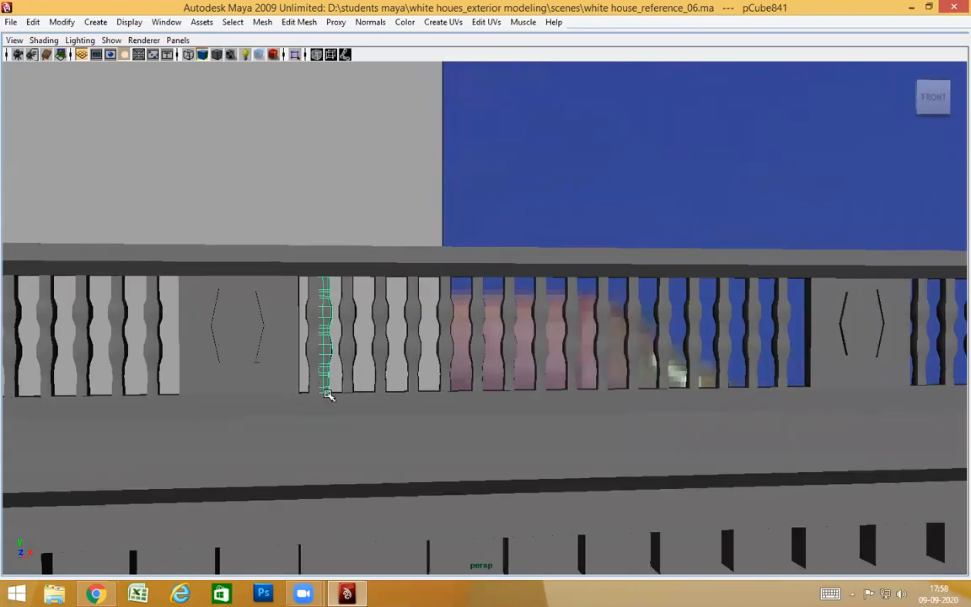
{"action": "left_click", "coordinate": [328, 400]}
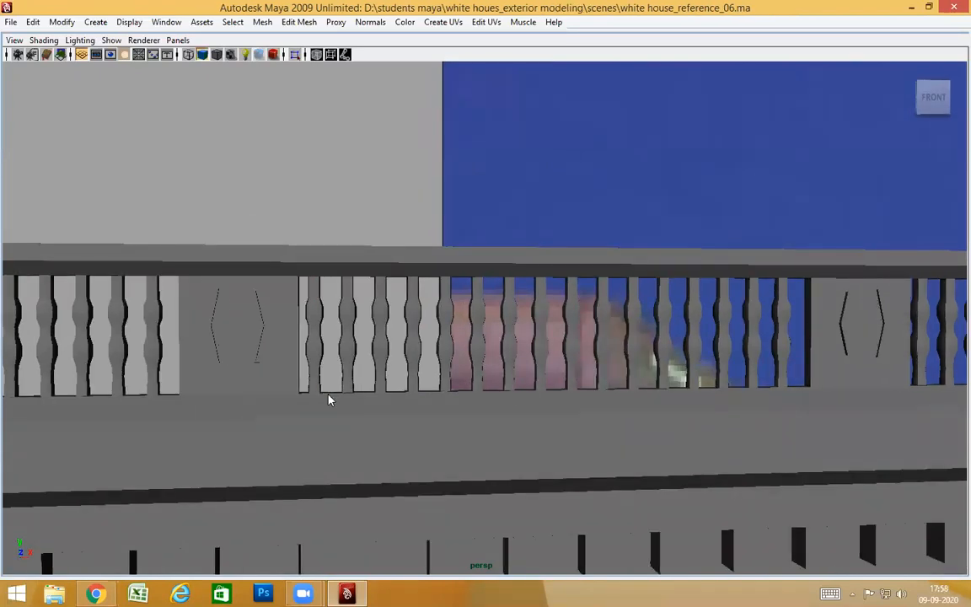
Select the whole baluster row in the middle opening and shift it along X to centre it between the panel blocks.
{"action": "key", "text": "4"}
{"action": "key", "text": "5"}
{"action": "left_click_drag", "start_coordinate": [325, 396], "coordinate": [294, 390], "text": "alt"}
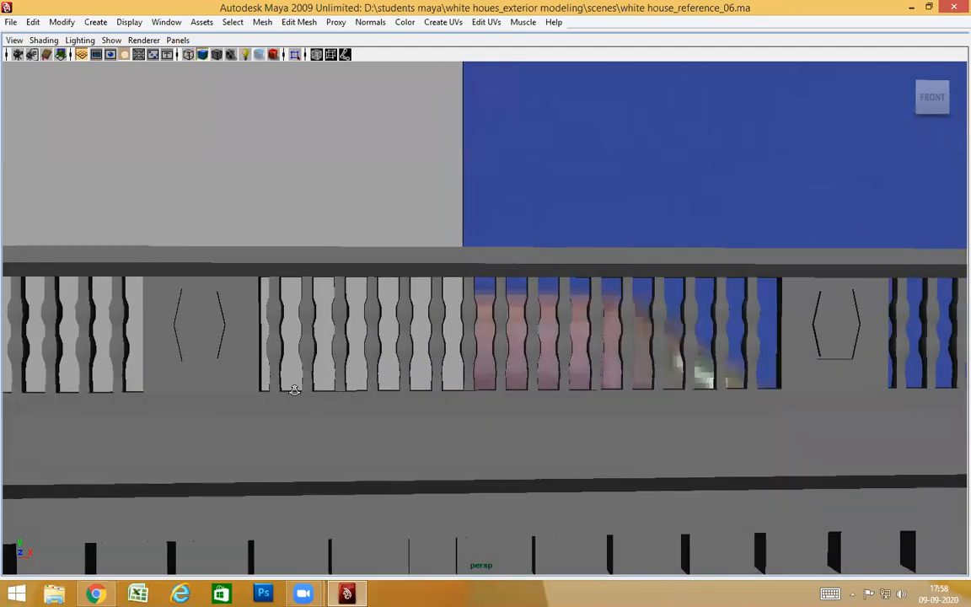
{"action": "scroll", "coordinate": [407, 401], "scroll_direction": "down", "scroll_amount": 5}
{"action": "left_click_drag", "start_coordinate": [407, 401], "coordinate": [337, 398], "text": "alt"}
{"action": "scroll", "coordinate": [370, 399], "scroll_direction": "down", "scroll_amount": 2}
{"action": "middle_click_drag", "start_coordinate": [680, 422], "coordinate": [602, 423], "text": "alt"}
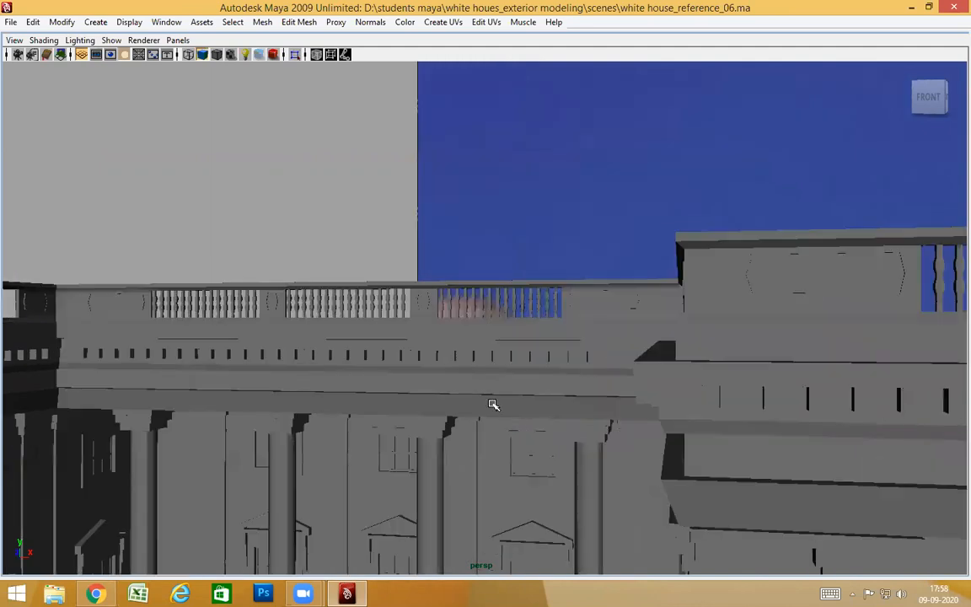
{"action": "scroll", "coordinate": [493, 404], "scroll_direction": "up", "scroll_amount": 6}
{"action": "middle_click_drag", "start_coordinate": [409, 393], "coordinate": [520, 230], "text": "alt"}
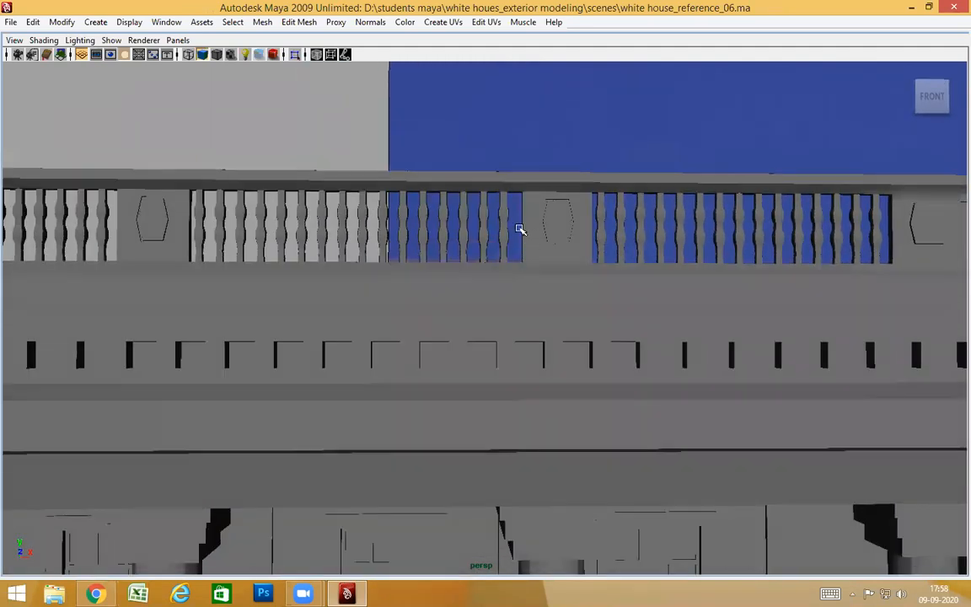
{"action": "left_click_drag", "start_coordinate": [401, 242], "coordinate": [239, 262]}
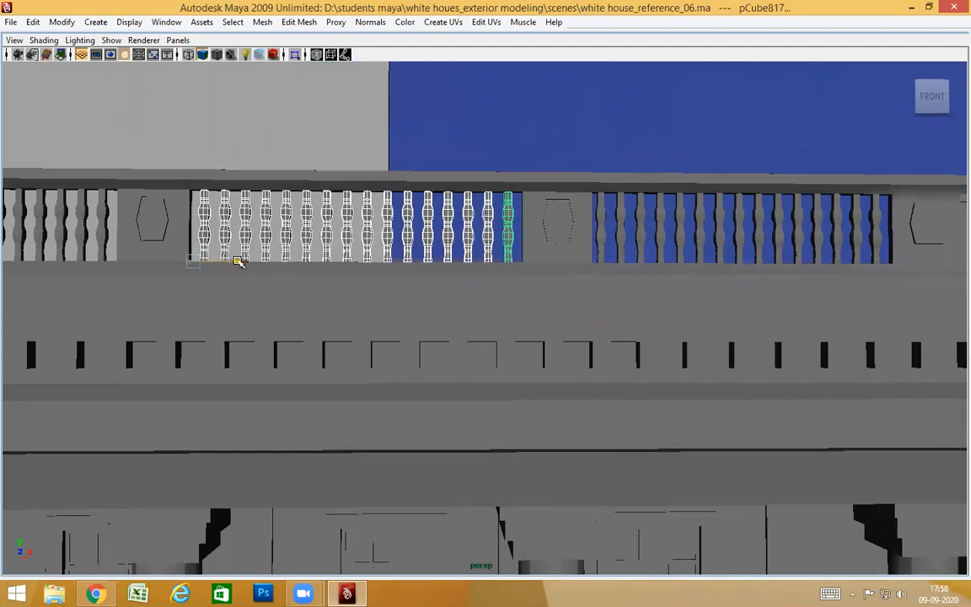
{"action": "left_click", "coordinate": [267, 132]}
Shift the baluster rows in the left-hand and right-hand openings along X to centre each between its panels.
{"action": "scroll", "coordinate": [377, 299], "scroll_direction": "down", "scroll_amount": 3}
{"action": "middle_click_drag", "start_coordinate": [377, 300], "coordinate": [507, 305], "text": "alt"}
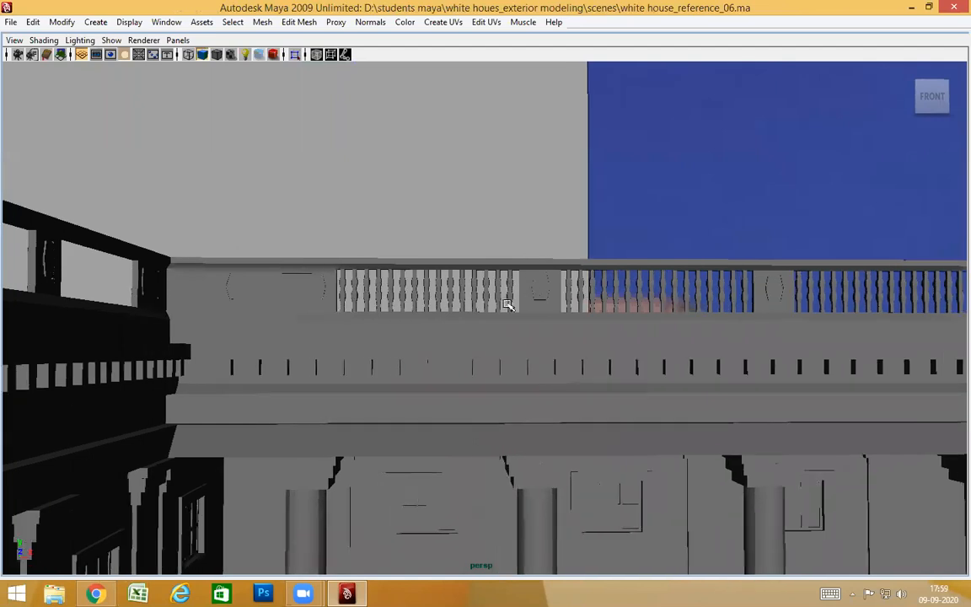
{"action": "left_click", "coordinate": [341, 301]}
{"action": "left_click_drag", "start_coordinate": [383, 312], "coordinate": [385, 311]}
{"action": "left_click_drag", "start_coordinate": [717, 316], "coordinate": [407, 306], "text": "alt"}
{"action": "left_click", "coordinate": [407, 307]}
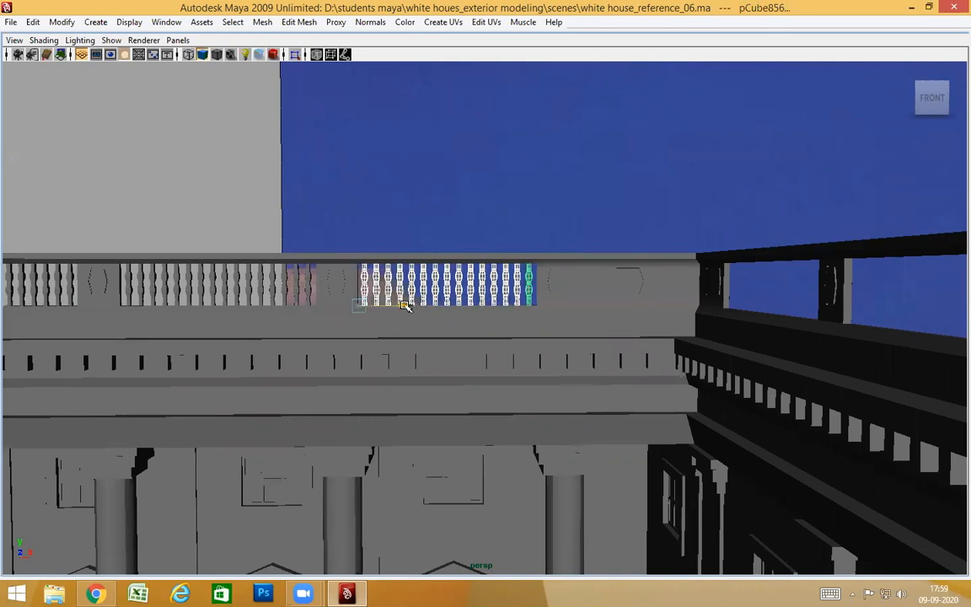
Duplicate the middle opening's baluster row and snap the copy's pivot to the lower corner of the panel block.
{"action": "left_click_drag", "start_coordinate": [465, 289], "coordinate": [533, 408], "text": "alt"}
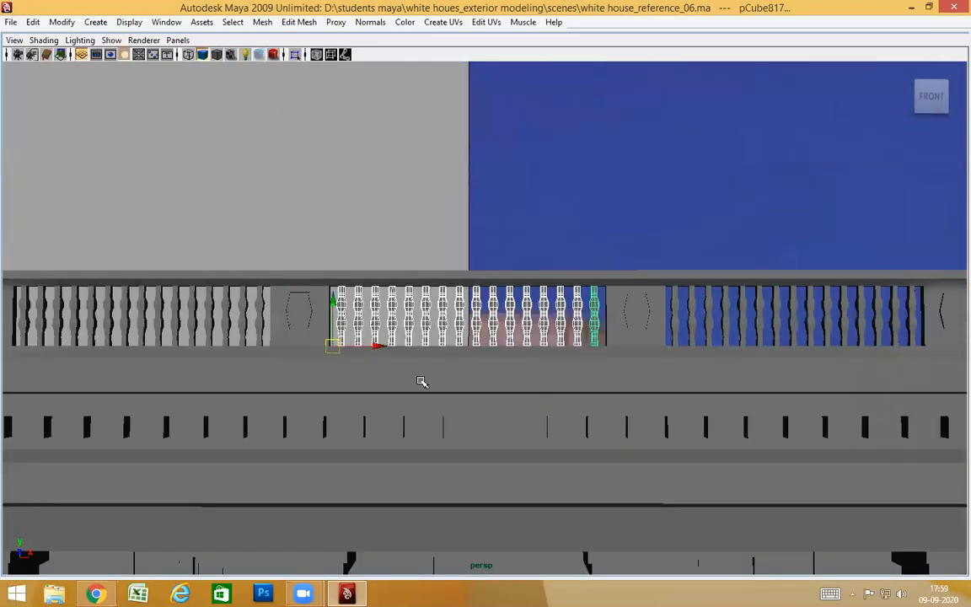
{"action": "left_click_drag", "start_coordinate": [438, 403], "coordinate": [414, 340], "text": "alt"}
{"action": "key", "text": "ctrl+d"}
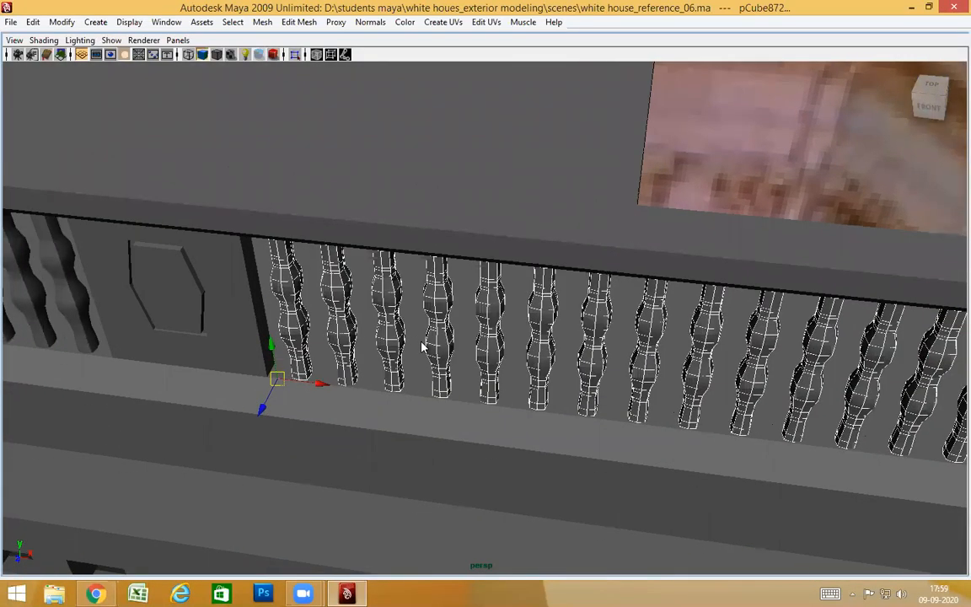
{"action": "middle_click_drag", "start_coordinate": [262, 374], "coordinate": [268, 377]}
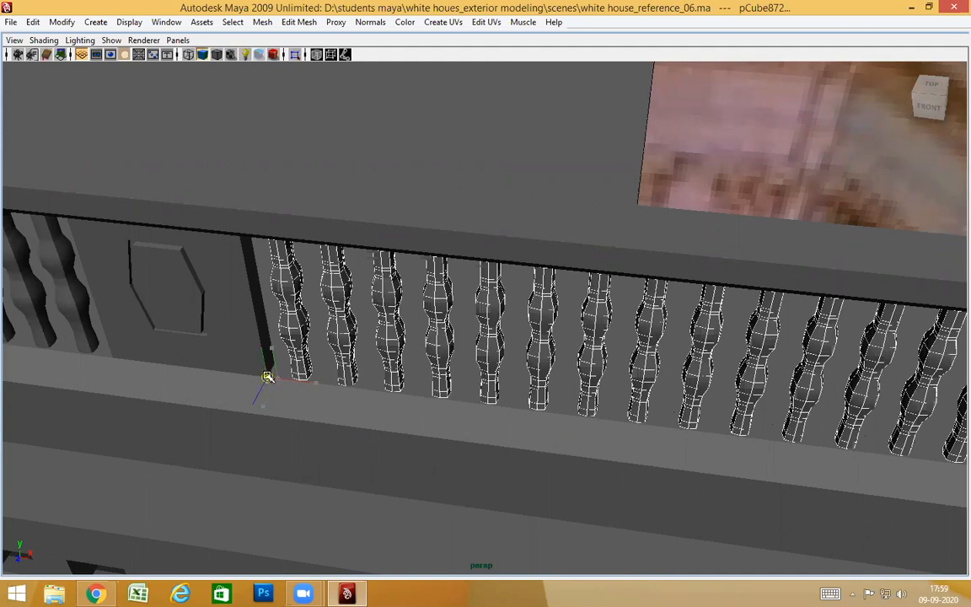
Snap the duplicated row to the lower left-hand corner of the empty front opening on the projecting wing.
{"action": "scroll", "coordinate": [435, 427], "scroll_direction": "down", "scroll_amount": 8}
{"action": "left_click_drag", "start_coordinate": [436, 427], "coordinate": [254, 371], "text": "alt"}
{"action": "middle_click_drag", "start_coordinate": [372, 338], "coordinate": [637, 382], "text": "alt"}
{"action": "scroll", "coordinate": [638, 382], "scroll_direction": "up", "scroll_amount": 8}
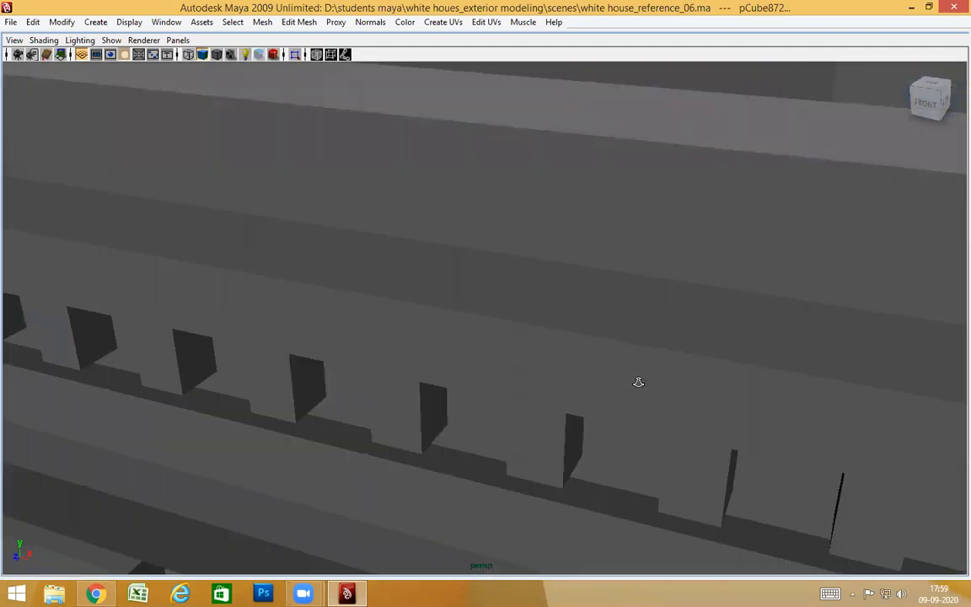
{"action": "left_click_drag", "start_coordinate": [637, 382], "coordinate": [579, 367], "text": "alt"}
{"action": "scroll", "coordinate": [579, 366], "scroll_direction": "down", "scroll_amount": 5}
{"action": "scroll", "coordinate": [580, 377], "scroll_direction": "up", "scroll_amount": 2}
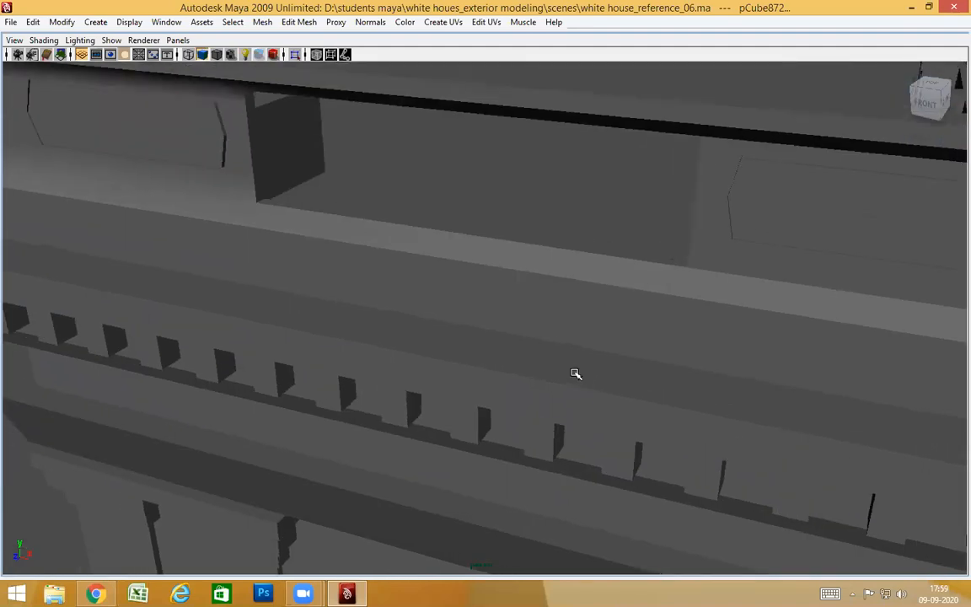
{"action": "middle_click", "coordinate": [256, 202]}
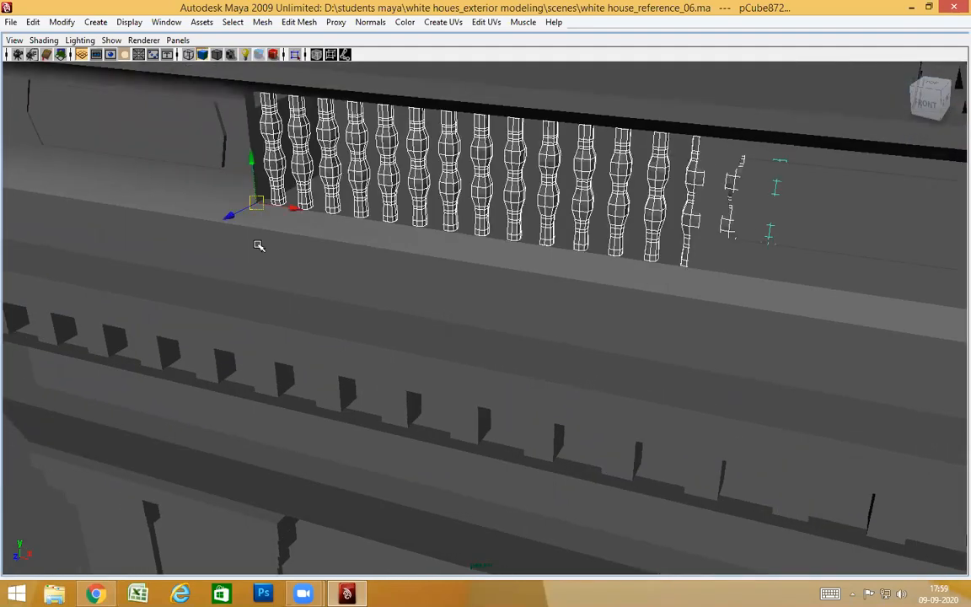
Delete the three surplus balusters that run into the panel at the right-hand end of the wing's front opening.
{"action": "left_click_drag", "start_coordinate": [259, 245], "coordinate": [616, 511], "text": "alt"}
{"action": "left_click_drag", "start_coordinate": [651, 499], "coordinate": [640, 495], "text": "alt"}
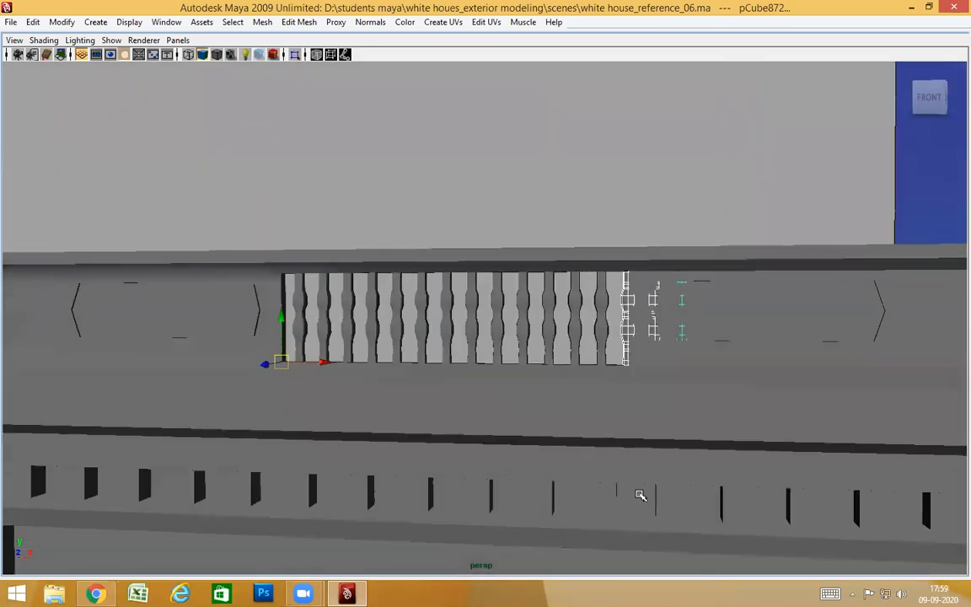
{"action": "left_click", "coordinate": [619, 462]}
Select the remaining balusters in the wing's front opening and shift them along X to centre the row.
{"action": "left_click_drag", "start_coordinate": [379, 347], "coordinate": [613, 288], "text": "alt"}
{"action": "left_click_drag", "start_coordinate": [294, 309], "coordinate": [290, 312]}
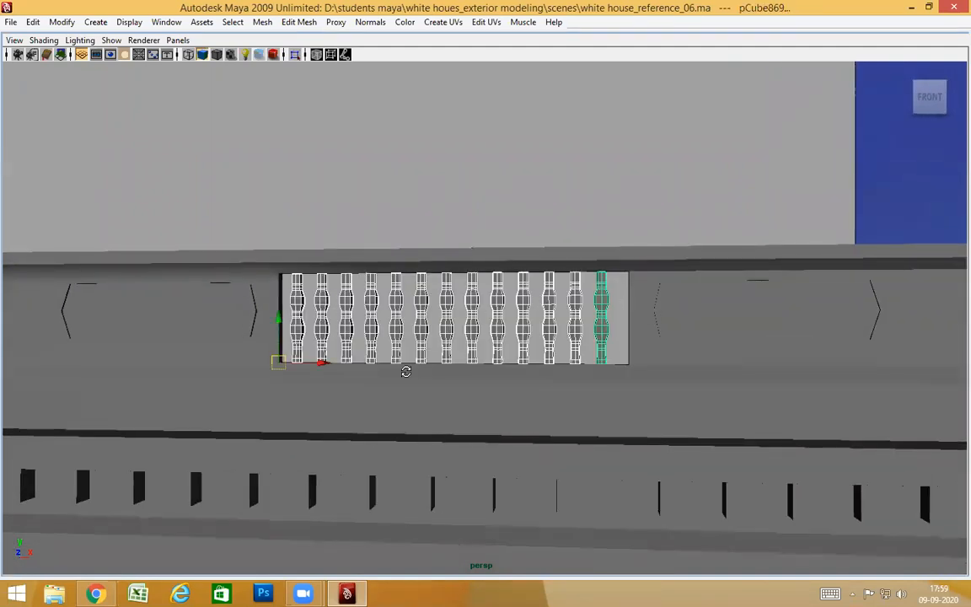
{"action": "left_click_drag", "start_coordinate": [405, 371], "coordinate": [434, 369], "text": "alt"}
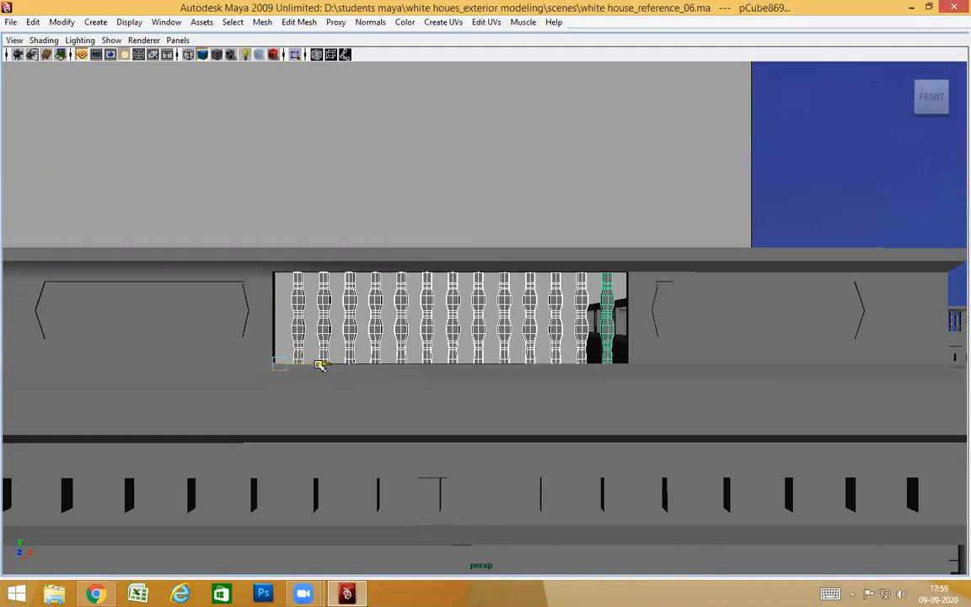
{"action": "left_click", "coordinate": [394, 167]}
{"action": "left_click_drag", "start_coordinate": [485, 354], "coordinate": [476, 355], "text": "alt"}
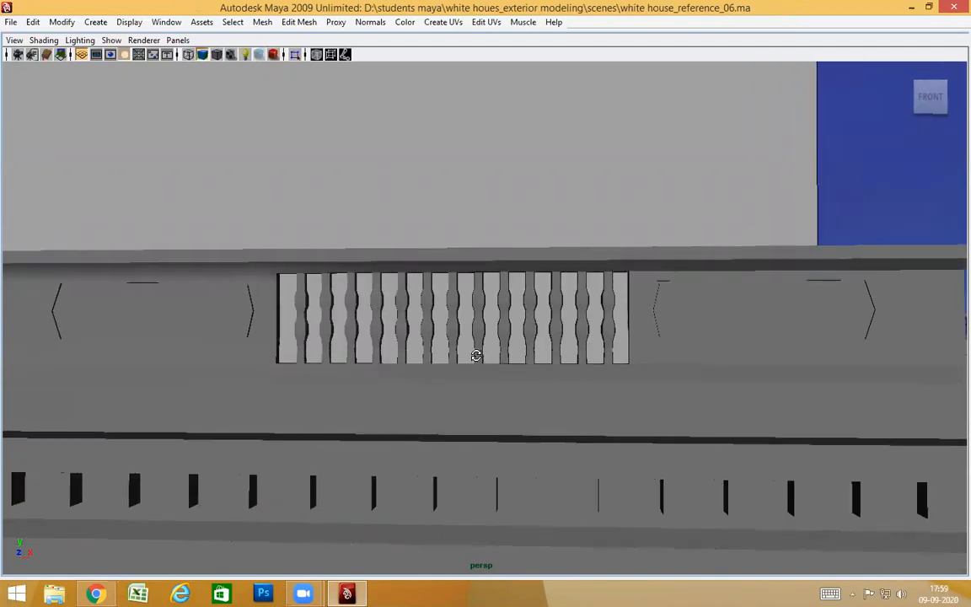
{"action": "left_click", "coordinate": [320, 333]}
{"action": "left_click", "coordinate": [539, 141]}
Examine the roof balustrade along the main facade and the projecting wing's side for openings without balusters and for uneven spacing.
{"action": "right_click_drag", "start_coordinate": [590, 352], "coordinate": [499, 353], "text": "alt"}
{"action": "middle_click_drag", "start_coordinate": [555, 353], "coordinate": [462, 357], "text": "alt"}
{"action": "left_click_drag", "start_coordinate": [462, 357], "coordinate": [437, 361], "text": "alt"}
{"action": "middle_click_drag", "start_coordinate": [611, 284], "coordinate": [455, 364], "text": "alt"}
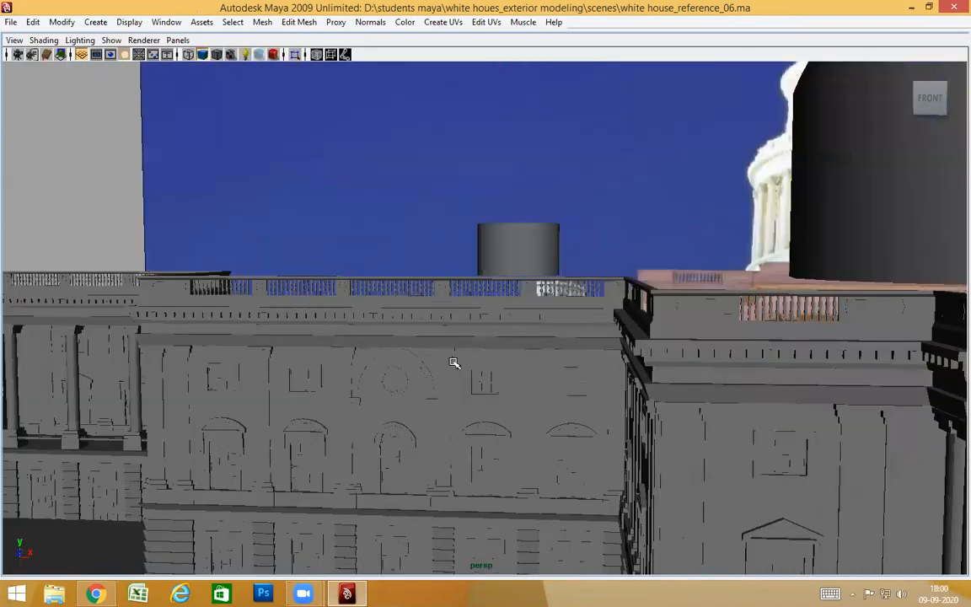
{"action": "right_click_drag", "start_coordinate": [522, 364], "coordinate": [481, 364], "text": "alt"}
{"action": "middle_click_drag", "start_coordinate": [653, 383], "coordinate": [553, 375], "text": "alt"}
{"action": "left_click_drag", "start_coordinate": [552, 375], "coordinate": [552, 332], "text": "alt"}
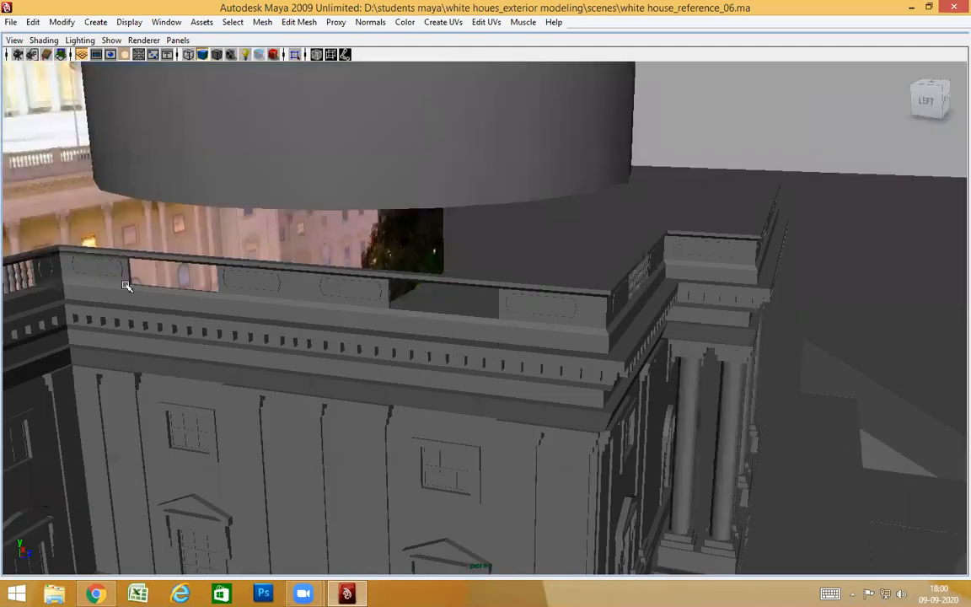
{"action": "left_click_drag", "start_coordinate": [217, 288], "coordinate": [244, 375], "text": "alt"}
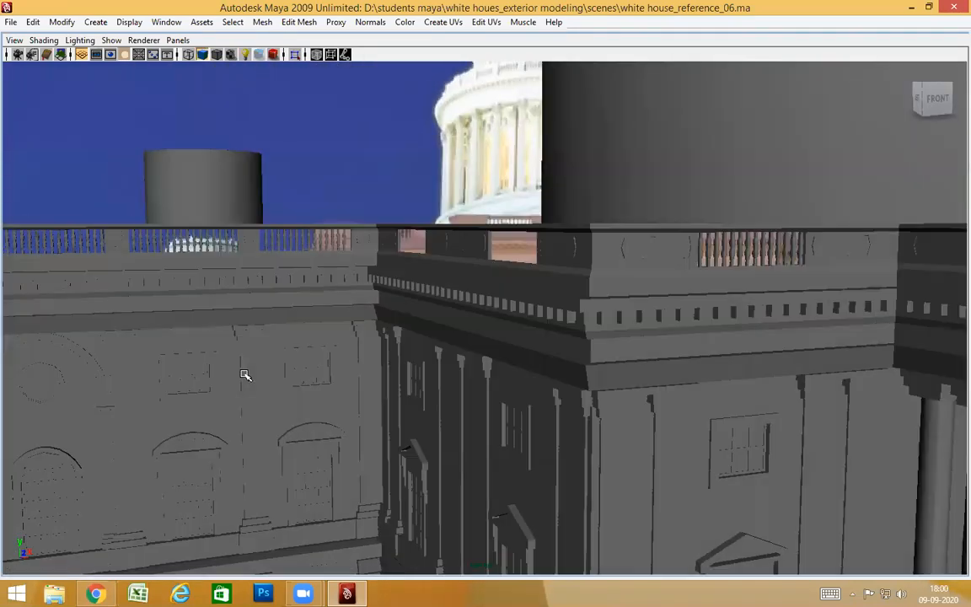
{"action": "left_click_drag", "start_coordinate": [192, 327], "coordinate": [311, 365], "text": "alt"}
{"action": "scroll", "coordinate": [409, 329], "scroll_direction": "up", "scroll_amount": 5}
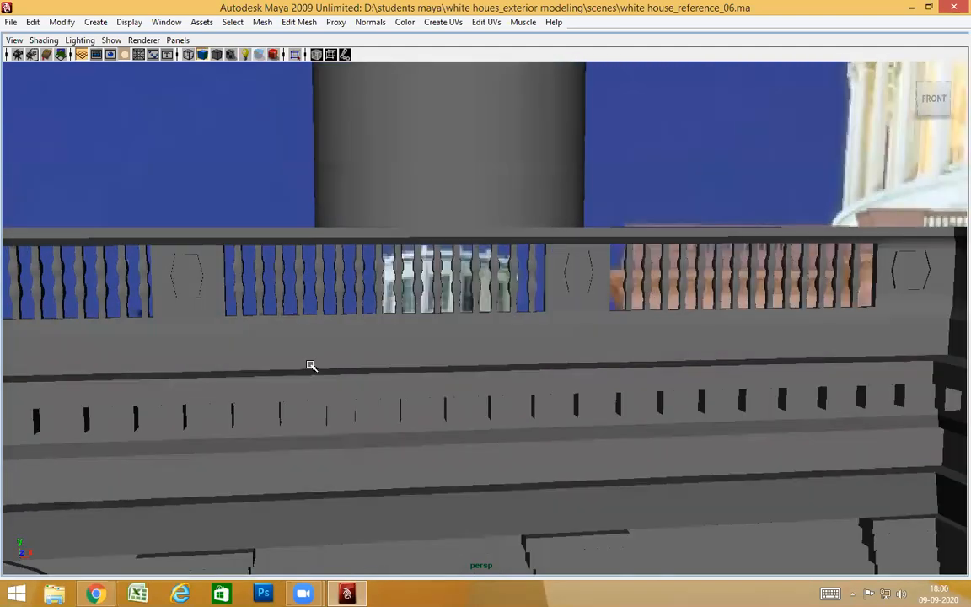
{"action": "middle_click_drag", "start_coordinate": [521, 363], "coordinate": [742, 365], "text": "alt"}
{"action": "scroll", "coordinate": [477, 363], "scroll_direction": "down", "scroll_amount": 3}
{"action": "middle_click_drag", "start_coordinate": [522, 357], "coordinate": [449, 344], "text": "alt"}
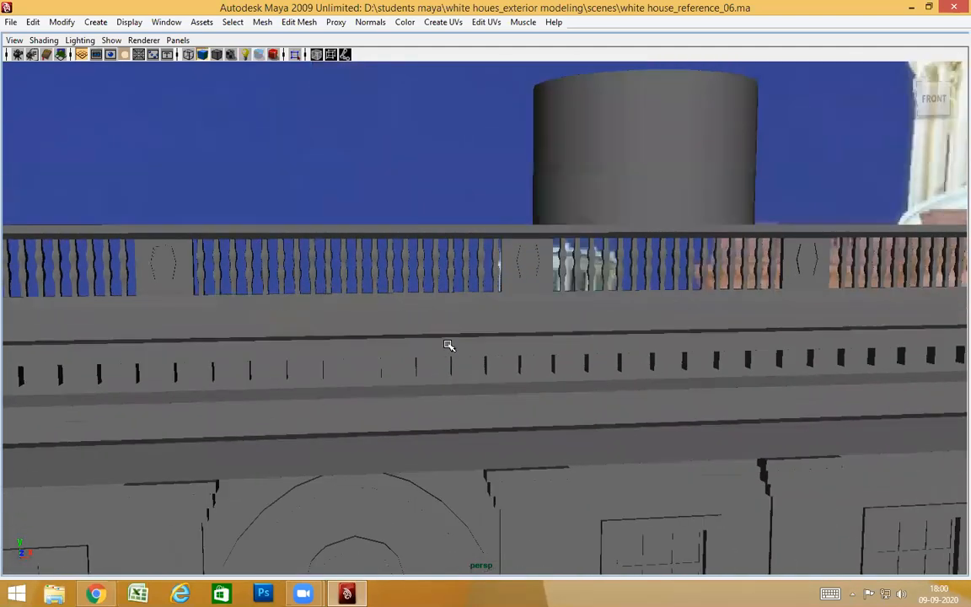
{"action": "left_click", "coordinate": [198, 250]}
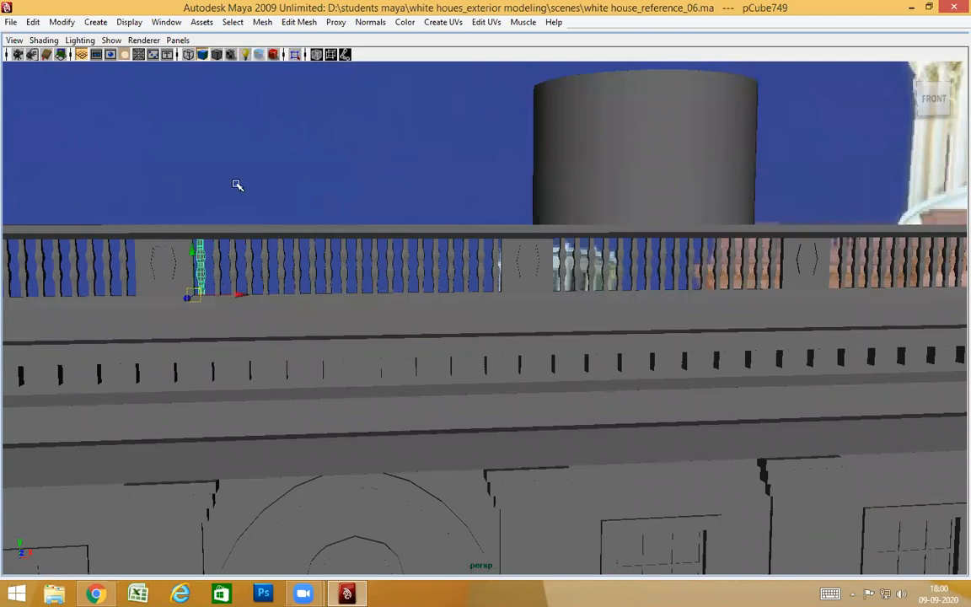
{"action": "left_click", "coordinate": [242, 190]}
Save the scene and store a new mayaAscii version named white house_reference_07.
{"action": "left_click", "coordinate": [11, 22]}
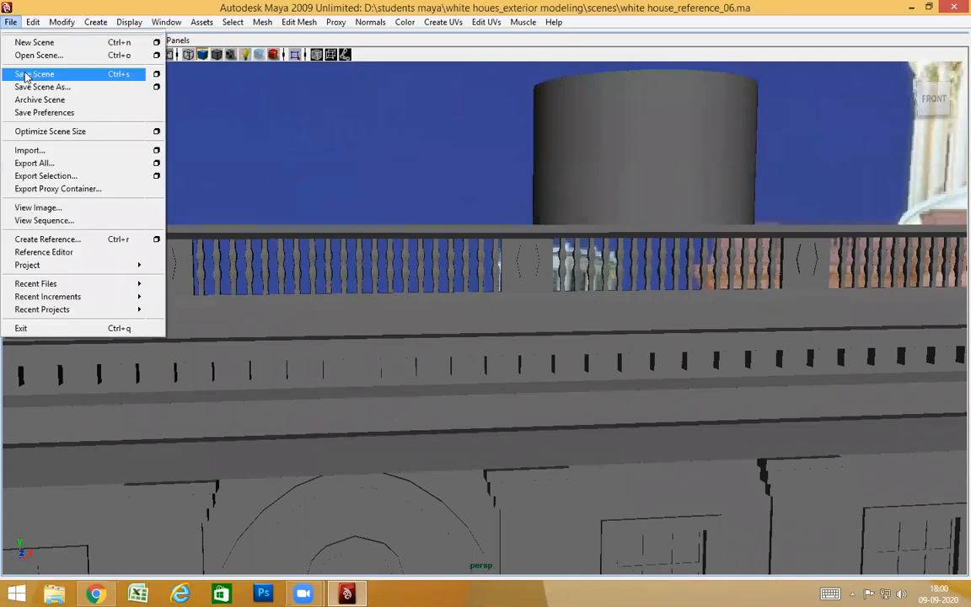
{"action": "left_click", "coordinate": [24, 72]}
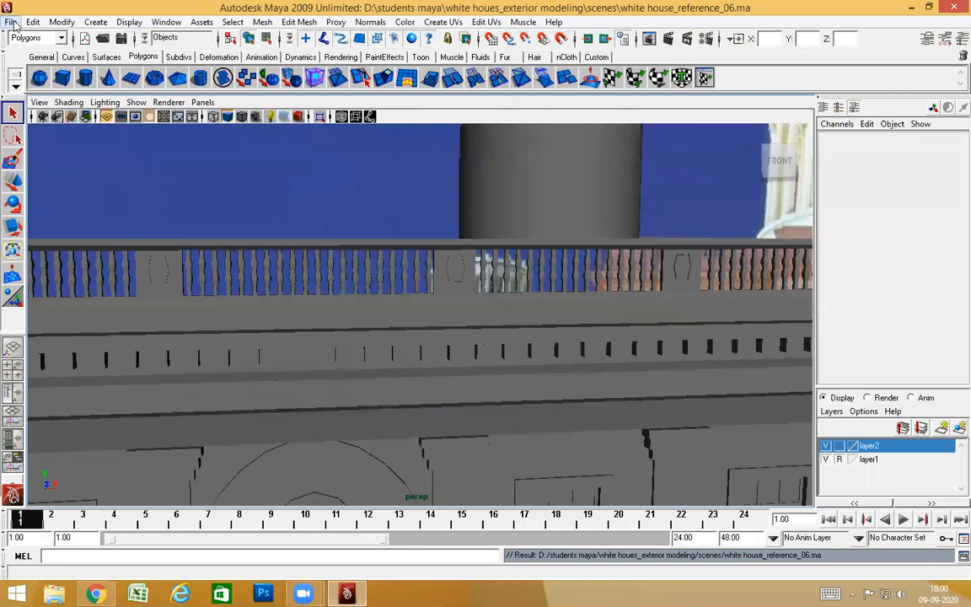
{"action": "left_click", "coordinate": [11, 22]}
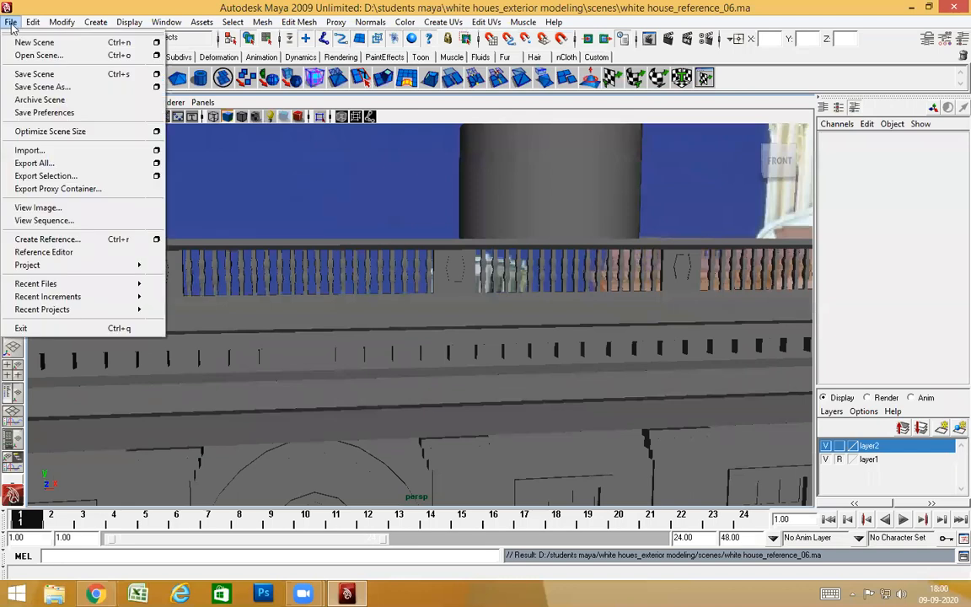
{"action": "left_click", "coordinate": [56, 87]}
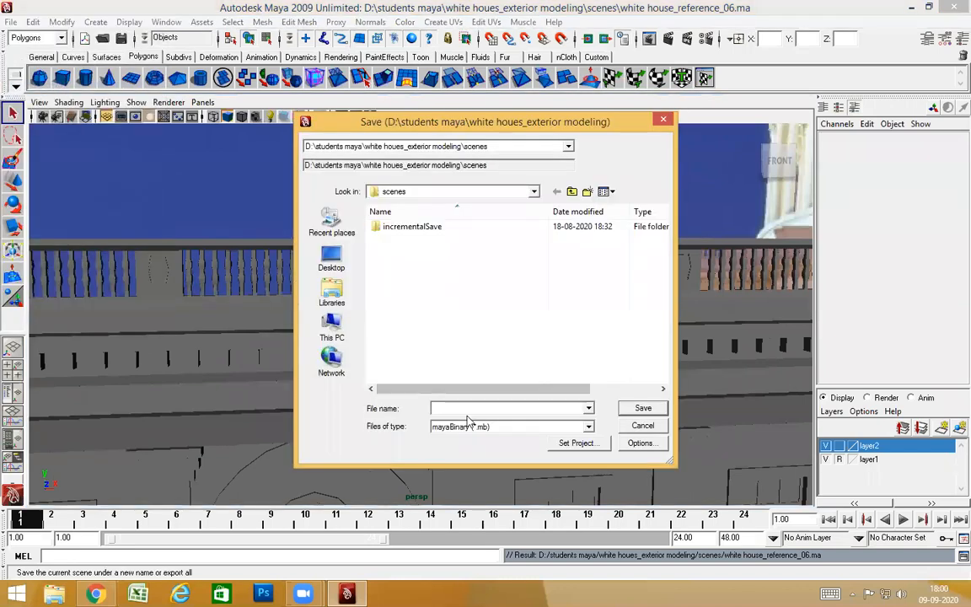
{"action": "left_click", "coordinate": [469, 427]}
{"action": "left_click", "coordinate": [460, 444]}
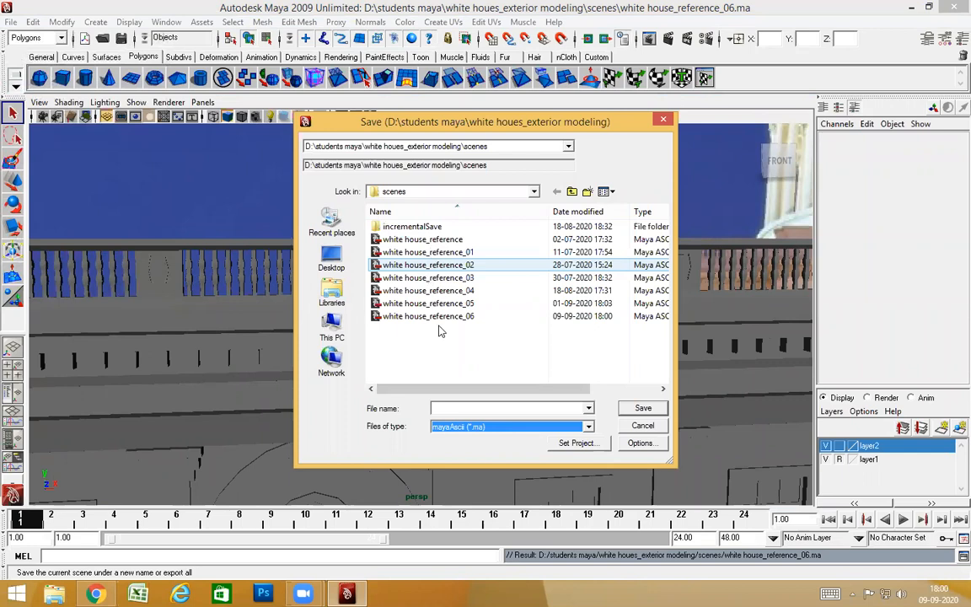
{"action": "left_click", "coordinate": [563, 407]}
{"action": "left_click", "coordinate": [564, 406]}
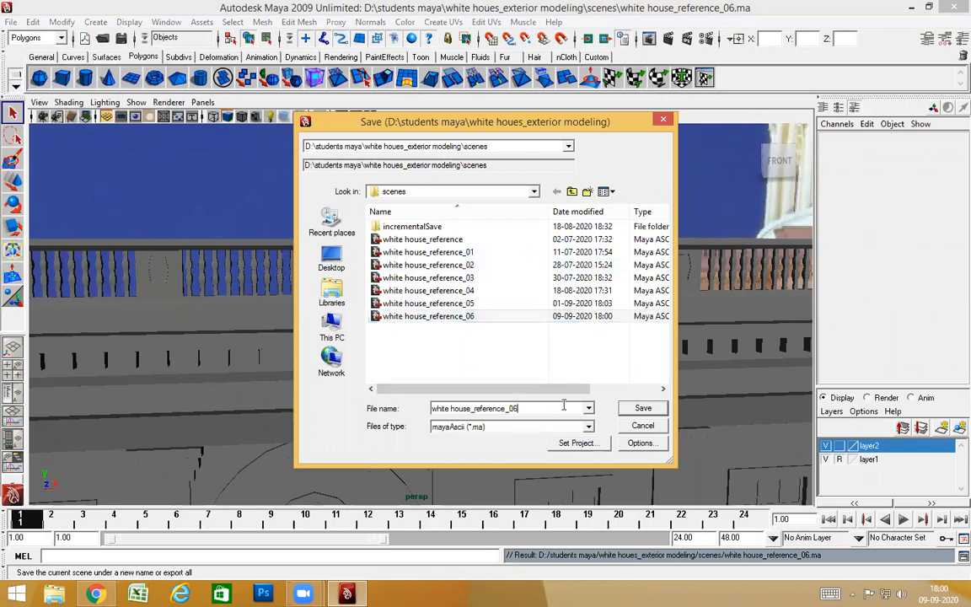
{"action": "key", "text": "BackSpace"}
{"action": "type", "text": "7"}
{"action": "left_click", "coordinate": [640, 408]}
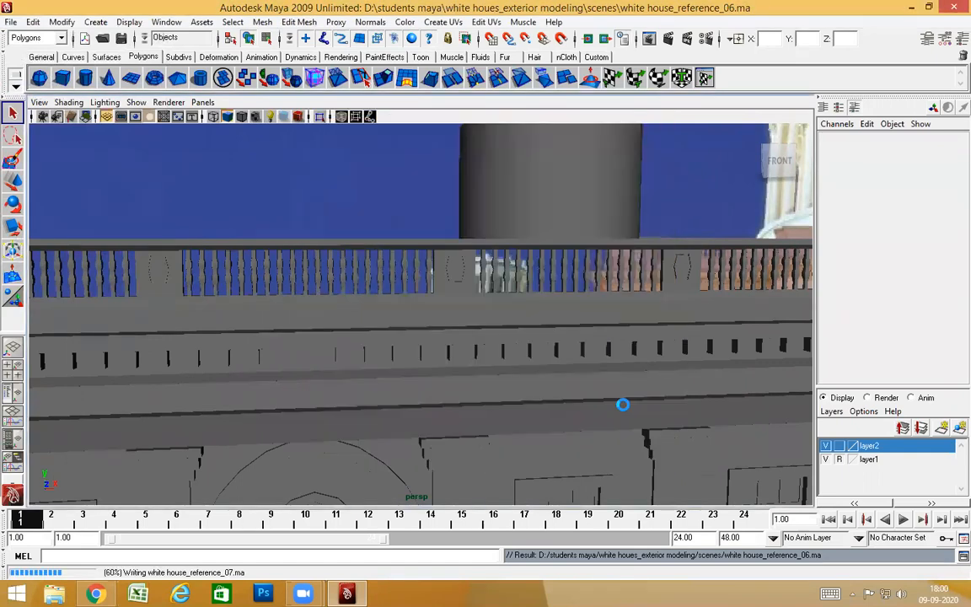
Select the full row of balusters in the front facade's balustrade opening between the two hexagon-panelled posts and duplicate it.
{"action": "left_click_drag", "start_coordinate": [492, 399], "coordinate": [491, 402], "text": "alt"}
{"action": "key", "text": "w"}
{"action": "right_click_drag", "start_coordinate": [491, 406], "coordinate": [461, 401], "text": "alt"}
{"action": "mouse_move", "coordinate": [481, 394]}
{"action": "left_mouse_down", "text": "alt"}
{"action": "mouse_move", "coordinate": [500, 392]}
{"action": "mouse_move", "coordinate": [485, 375]}
{"action": "left_mouse_up", "text": "alt"}
{"action": "right_click_drag", "start_coordinate": [430, 346], "coordinate": [462, 342], "text": "alt"}
{"action": "middle_click_drag", "start_coordinate": [462, 380], "coordinate": [512, 460], "text": "alt"}
{"action": "right_click_drag", "start_coordinate": [459, 411], "coordinate": [481, 405], "text": "alt"}
{"action": "left_click_drag", "start_coordinate": [482, 405], "coordinate": [481, 403], "text": "alt"}
{"action": "left_click_drag", "start_coordinate": [189, 338], "coordinate": [504, 349], "text": "alt"}
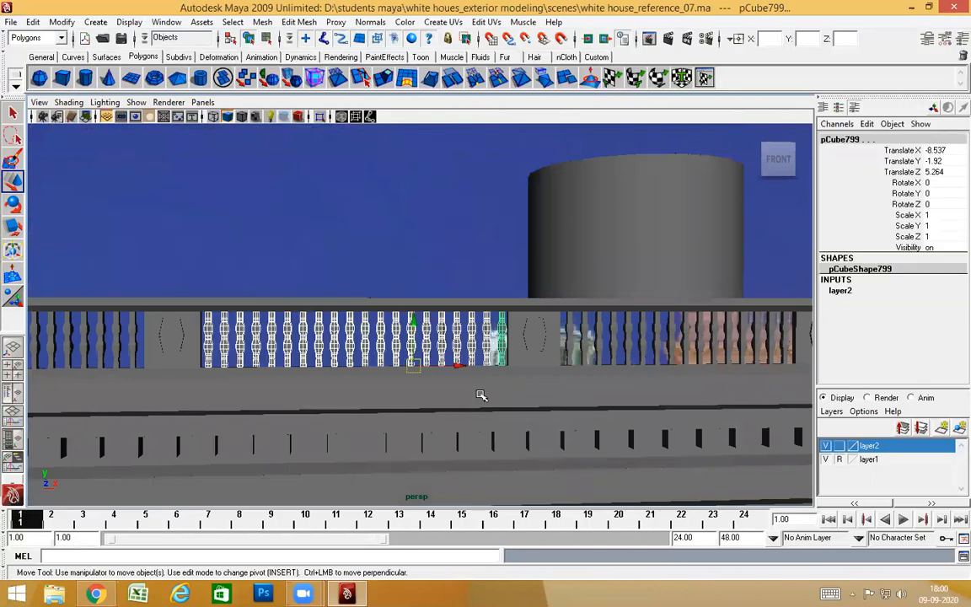
{"action": "left_click_drag", "start_coordinate": [412, 411], "coordinate": [540, 398], "text": "alt"}
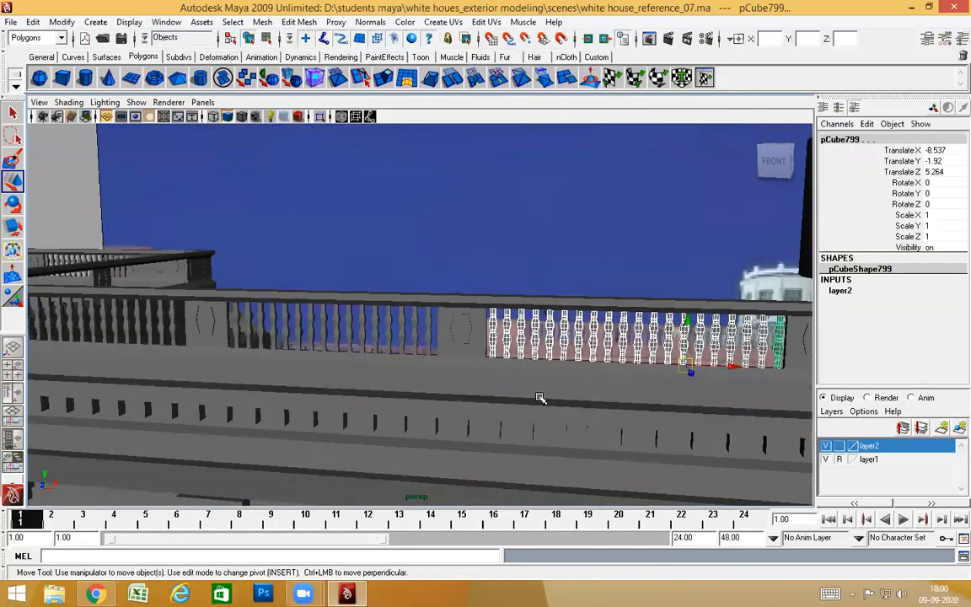
{"action": "key", "text": "ctrl+d"}
Set the duplicated row's pivot at the lower corner of the opening, beside its first baluster.
{"action": "left_click_drag", "start_coordinate": [542, 401], "coordinate": [440, 389], "text": "alt"}
{"action": "middle_click_drag", "start_coordinate": [440, 390], "coordinate": [466, 314], "text": "alt"}
{"action": "scroll", "coordinate": [475, 312], "scroll_direction": "up", "scroll_amount": 5}
{"action": "right_click_drag", "start_coordinate": [466, 315], "coordinate": [386, 310], "text": "alt"}
{"action": "left_click_drag", "start_coordinate": [386, 310], "coordinate": [380, 322], "text": "alt"}
{"action": "key", "text": "Insert"}
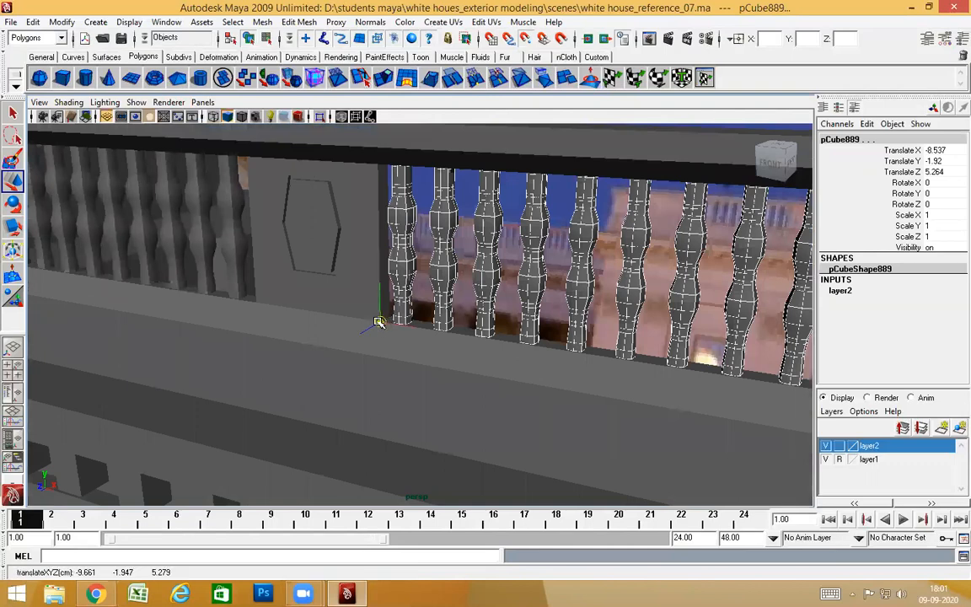
{"action": "key", "text": "Insert"}
Rotate the duplicated baluster row -90 degrees about Y to align it with the side balustrade around the roof corner.
{"action": "scroll", "coordinate": [440, 376], "scroll_direction": "down", "scroll_amount": 10}
{"action": "left_click_drag", "start_coordinate": [472, 397], "coordinate": [582, 407], "text": "alt"}
{"action": "middle_click_drag", "start_coordinate": [557, 396], "coordinate": [309, 374], "text": "alt"}
{"action": "scroll", "coordinate": [308, 373], "scroll_direction": "up", "scroll_amount": 3}
{"action": "left_click_drag", "start_coordinate": [309, 373], "coordinate": [332, 384], "text": "alt"}
{"action": "key", "text": "e"}
{"action": "scroll", "coordinate": [327, 373], "scroll_direction": "down", "scroll_amount": 1}
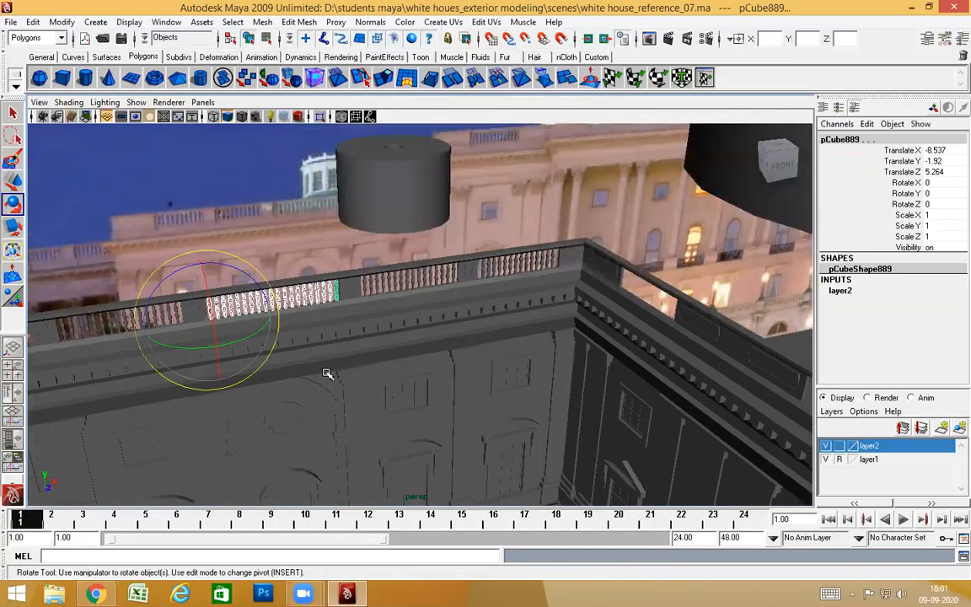
{"action": "scroll", "coordinate": [329, 371], "scroll_direction": "down", "scroll_amount": 1}
{"action": "left_click_drag", "start_coordinate": [401, 358], "coordinate": [666, 409], "text": "alt"}
Snap the rotated baluster row to the lower corner of the first opening in the side balustrade.
{"action": "key", "text": "w"}
{"action": "scroll", "coordinate": [672, 406], "scroll_direction": "up", "scroll_amount": 5}
{"action": "middle_click_drag", "start_coordinate": [697, 377], "coordinate": [294, 413], "text": "alt"}
{"action": "right_click_drag", "start_coordinate": [266, 475], "coordinate": [479, 255], "text": "alt"}
{"action": "middle_click_drag", "start_coordinate": [479, 255], "coordinate": [506, 321], "text": "alt"}
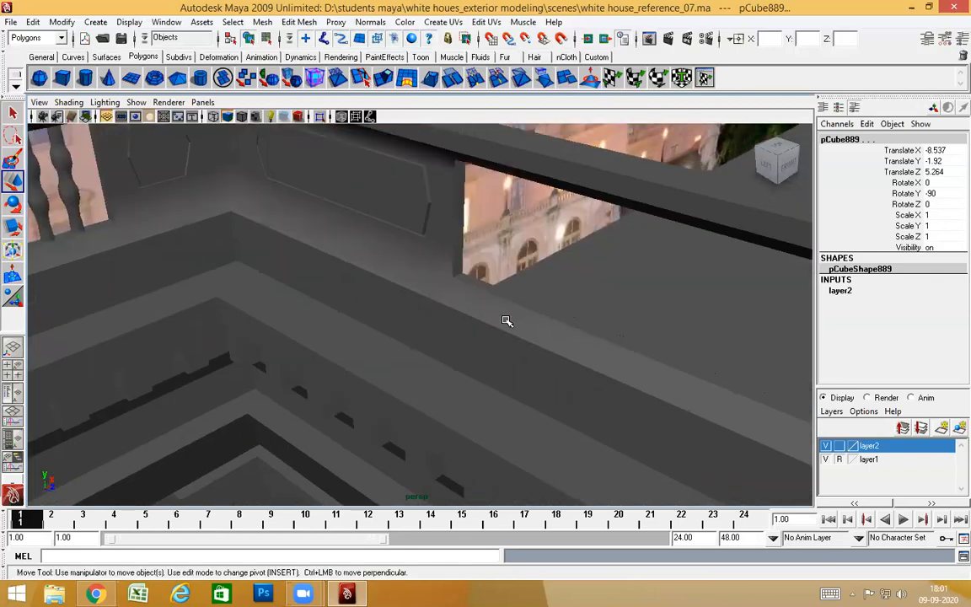
{"action": "middle_click_drag", "start_coordinate": [450, 276], "coordinate": [460, 284]}
Delete the six surplus balusters that run into the panel at the far end of the side opening.
{"action": "scroll", "coordinate": [548, 357], "scroll_direction": "down", "scroll_amount": 5}
{"action": "left_click_drag", "start_coordinate": [627, 379], "coordinate": [497, 338], "text": "alt"}
{"action": "middle_click_drag", "start_coordinate": [511, 266], "coordinate": [513, 305], "text": "alt"}
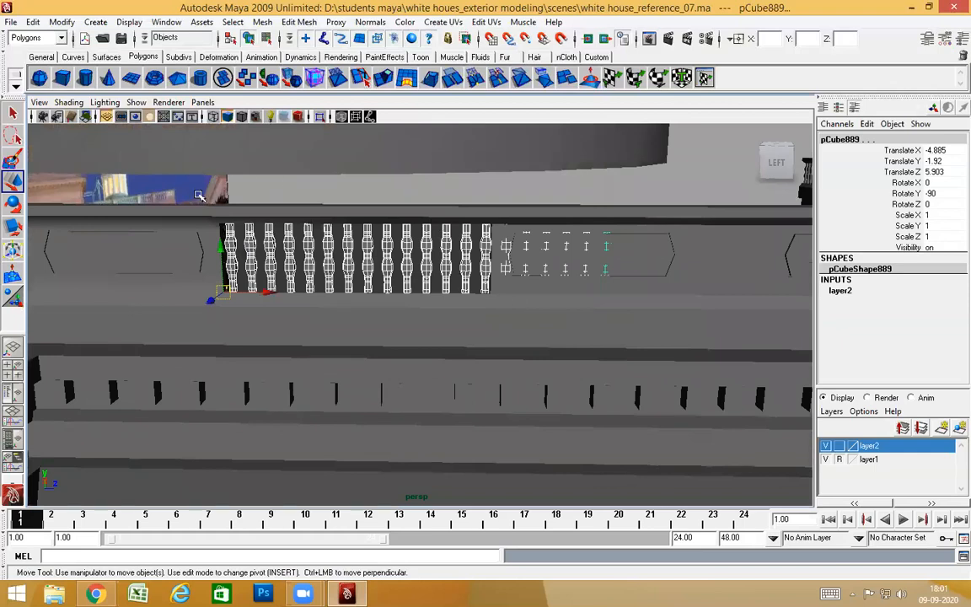
{"action": "left_click_drag", "start_coordinate": [478, 391], "coordinate": [491, 402]}
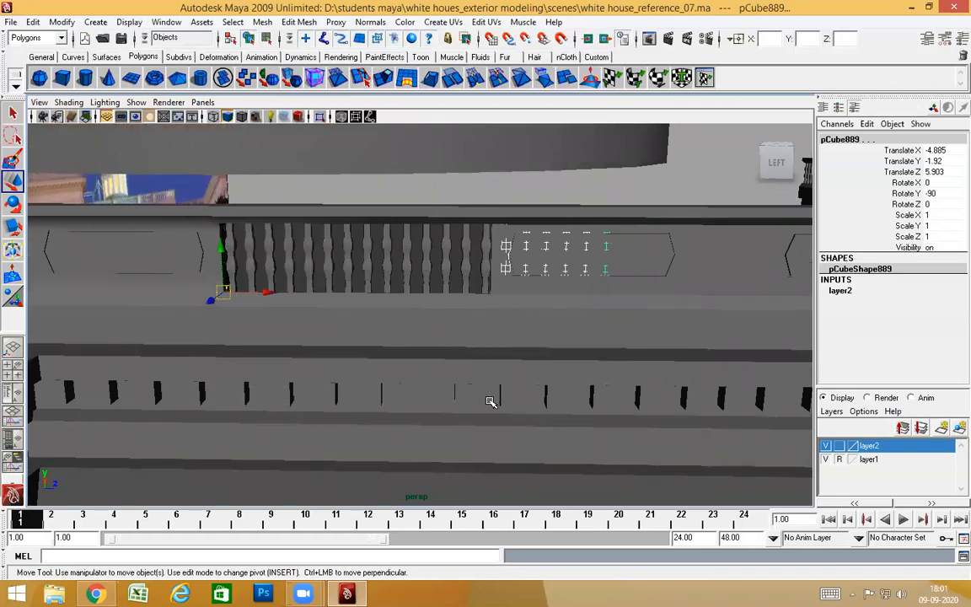
{"action": "left_click", "coordinate": [327, 320]}
{"action": "left_click_drag", "start_coordinate": [361, 287], "coordinate": [357, 291], "text": "alt"}
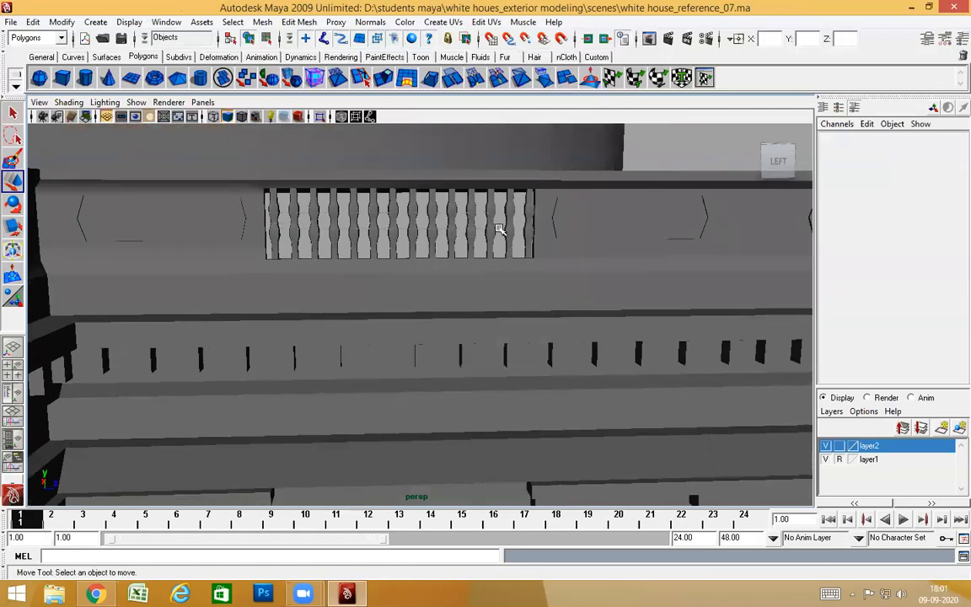
Select the remaining balusters in the side opening and shift them along Z to 5.898 to centre the row.
{"action": "left_click", "coordinate": [528, 234]}
{"action": "left_click_drag", "start_coordinate": [518, 289], "coordinate": [538, 297], "text": "alt"}
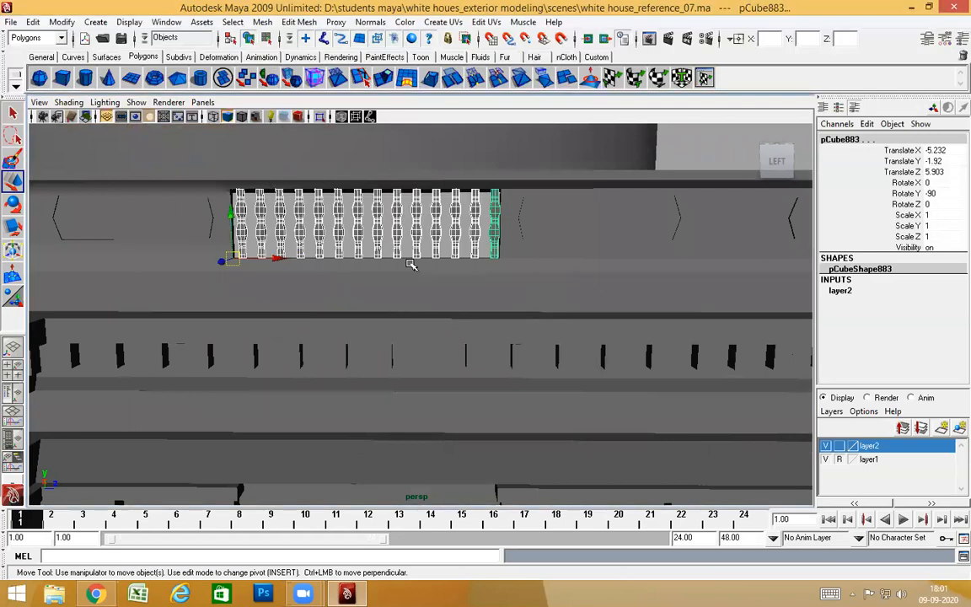
{"action": "left_click_drag", "start_coordinate": [411, 264], "coordinate": [278, 243], "text": "alt"}
{"action": "right_click_drag", "start_coordinate": [245, 243], "coordinate": [316, 285], "text": "alt"}
{"action": "middle_click_drag", "start_coordinate": [316, 286], "coordinate": [321, 337], "text": "alt"}
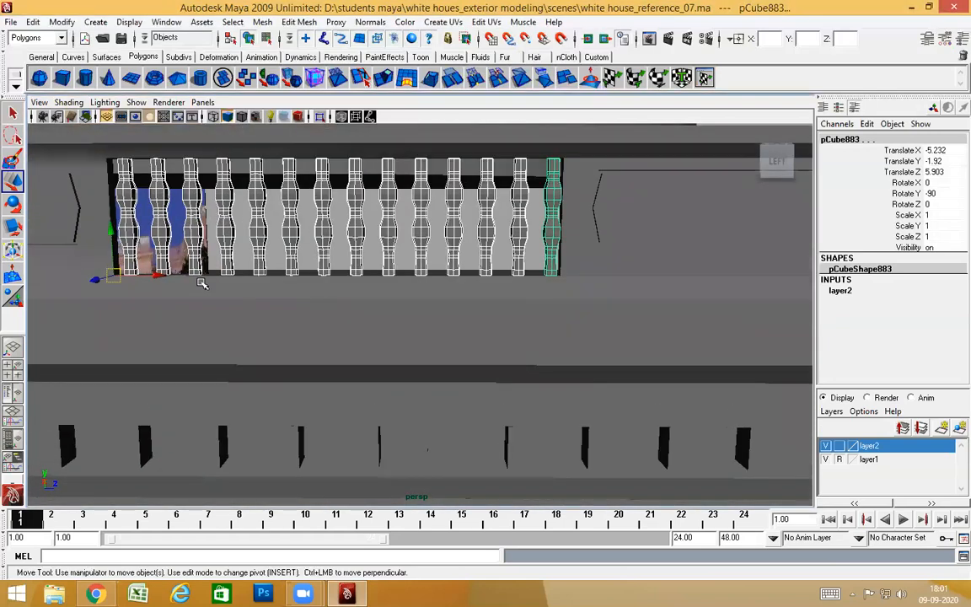
{"action": "left_click", "coordinate": [148, 278]}
{"action": "key", "text": "ctrl+z"}
{"action": "left_click_drag", "start_coordinate": [157, 274], "coordinate": [154, 273]}
{"action": "left_click_drag", "start_coordinate": [285, 327], "coordinate": [310, 330], "text": "alt"}
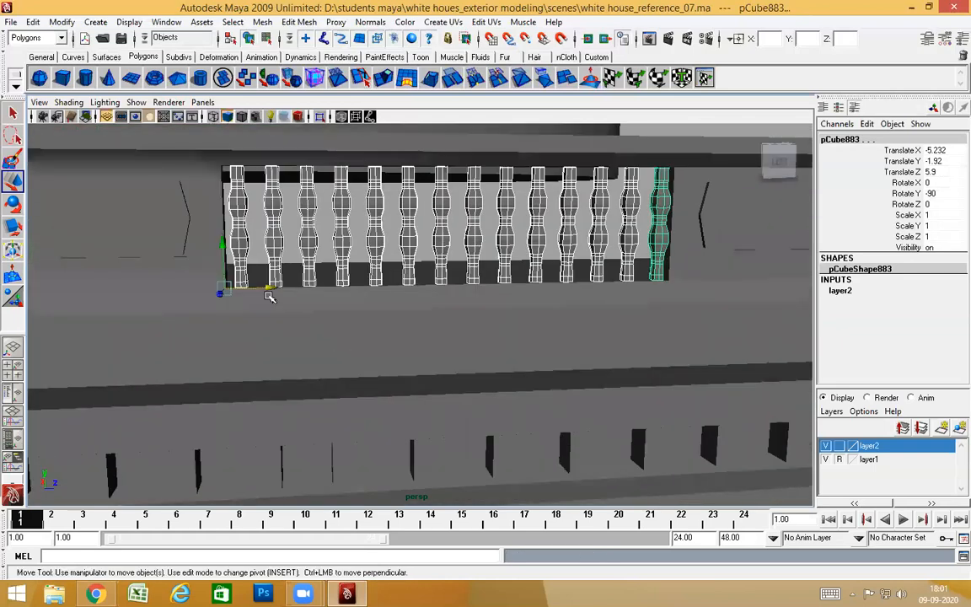
{"action": "left_click_drag", "start_coordinate": [270, 285], "coordinate": [275, 292]}
Duplicate the centred baluster row in the side opening.
{"action": "left_click_drag", "start_coordinate": [234, 353], "coordinate": [504, 293], "text": "alt"}
{"action": "scroll", "coordinate": [503, 293], "scroll_direction": "up", "scroll_amount": 5}
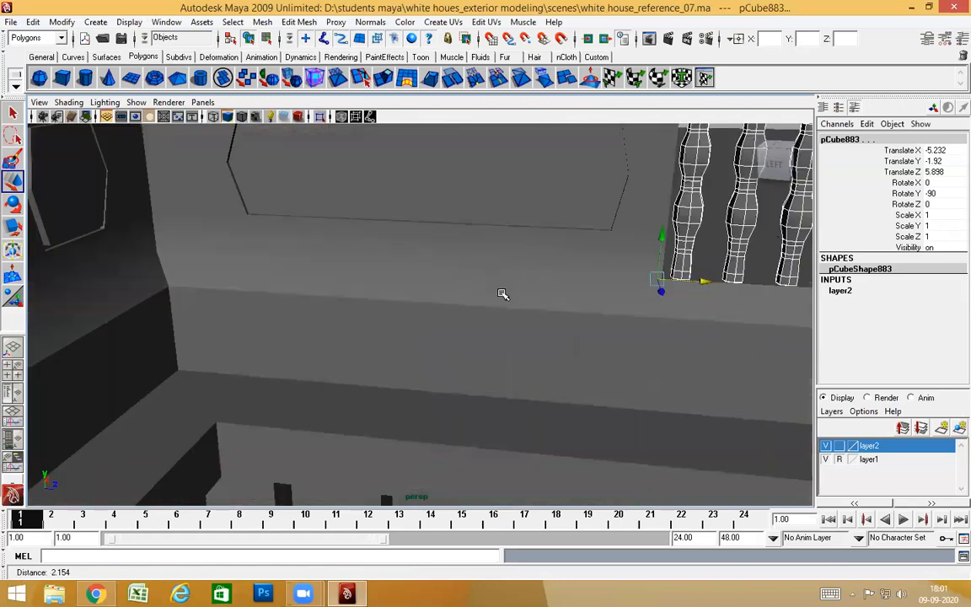
{"action": "right_click_drag", "start_coordinate": [458, 330], "coordinate": [390, 326], "text": "alt"}
{"action": "left_click_drag", "start_coordinate": [390, 325], "coordinate": [367, 321], "text": "alt"}
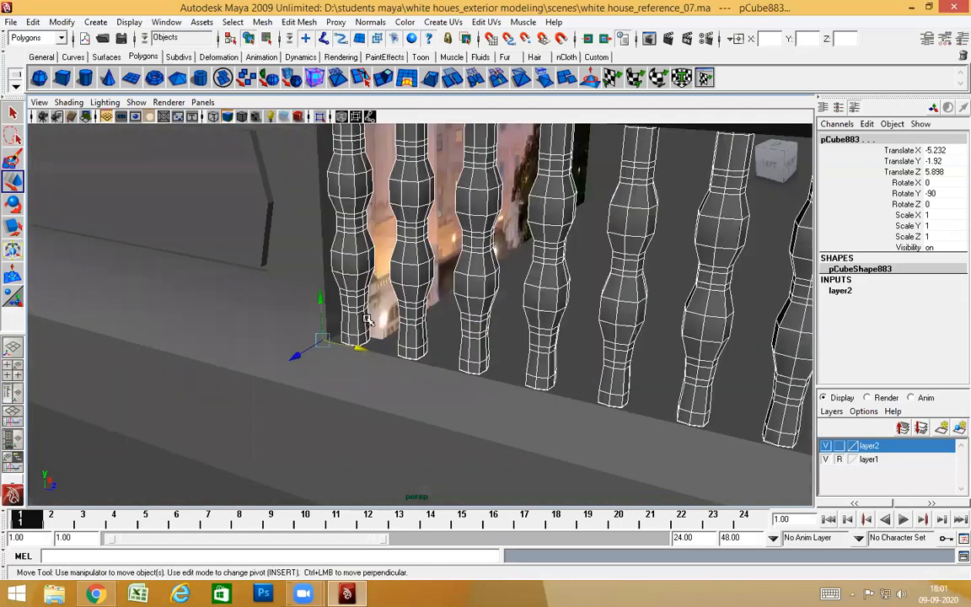
{"action": "key", "text": "ctrl+d"}
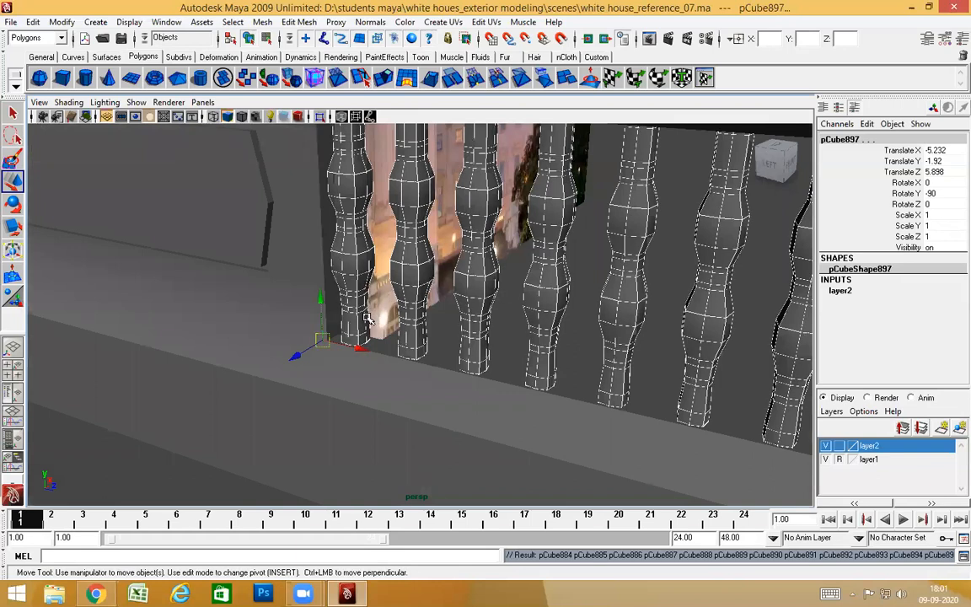
Snap the duplicated row to the lower corner of the next empty opening along the side balustrade and adjust its position.
{"action": "scroll", "coordinate": [369, 320], "scroll_direction": "down", "scroll_amount": 10}
{"action": "middle_click_drag", "start_coordinate": [568, 318], "coordinate": [419, 280], "text": "alt"}
{"action": "scroll", "coordinate": [589, 342], "scroll_direction": "up", "scroll_amount": 5}
{"action": "left_click_drag", "start_coordinate": [589, 344], "coordinate": [591, 345], "text": "alt"}
{"action": "scroll", "coordinate": [569, 338], "scroll_direction": "down", "scroll_amount": 2}
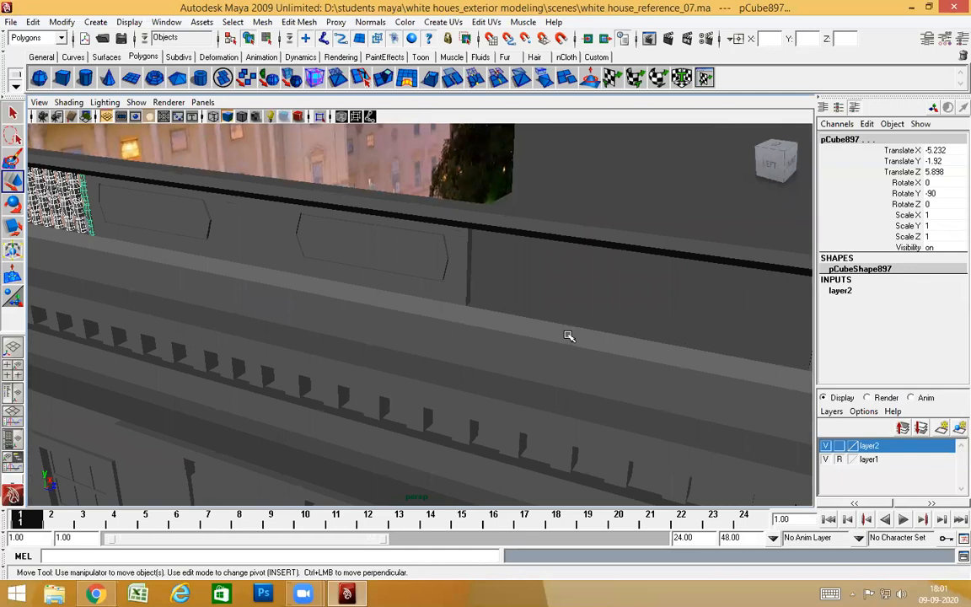
{"action": "mouse_move", "coordinate": [467, 303]}
{"action": "middle_mouse_down"}
{"action": "mouse_move", "coordinate": [462, 314]}
{"action": "mouse_move", "coordinate": [468, 303]}
{"action": "middle_mouse_up"}
{"action": "left_click_drag", "start_coordinate": [562, 348], "coordinate": [499, 344], "text": "alt"}
{"action": "left_click_drag", "start_coordinate": [266, 365], "coordinate": [268, 363]}
Duplicate the baluster row again and snap the copy into the wing's side opening at X -11.819, Z 3.677.
{"action": "left_click_drag", "start_coordinate": [452, 379], "coordinate": [601, 344], "text": "alt"}
{"action": "key", "text": "ctrl+d"}
{"action": "left_click_drag", "start_coordinate": [408, 388], "coordinate": [386, 379], "text": "alt"}
{"action": "right_click_drag", "start_coordinate": [386, 379], "coordinate": [473, 399], "text": "alt"}
{"action": "middle_click_drag", "start_coordinate": [473, 399], "coordinate": [470, 318], "text": "alt"}
{"action": "right_click_drag", "start_coordinate": [470, 319], "coordinate": [527, 321], "text": "alt"}
{"action": "middle_click_drag", "start_coordinate": [425, 275], "coordinate": [427, 281]}
Duplicate the last baluster at the gap end of the row in the wing's side opening.
{"action": "left_click_drag", "start_coordinate": [523, 361], "coordinate": [652, 346], "text": "alt"}
{"action": "right_click_drag", "start_coordinate": [653, 345], "coordinate": [543, 388], "text": "alt"}
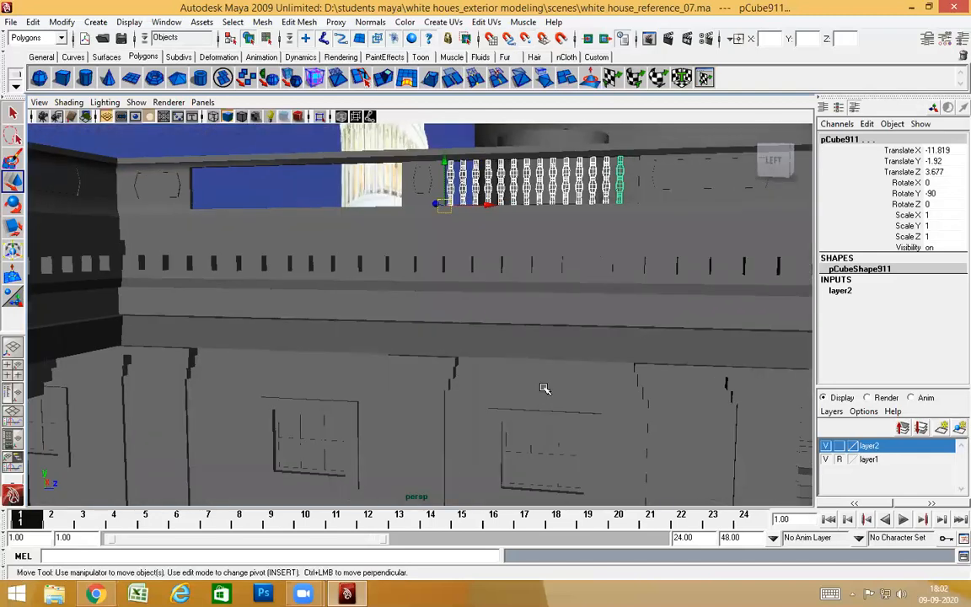
{"action": "middle_click_drag", "start_coordinate": [543, 388], "coordinate": [479, 447], "text": "alt"}
{"action": "right_click_drag", "start_coordinate": [479, 447], "coordinate": [511, 377], "text": "alt"}
{"action": "mouse_move", "coordinate": [512, 377]}
{"action": "left_mouse_down", "text": "alt"}
{"action": "mouse_move", "coordinate": [531, 379]}
{"action": "mouse_move", "coordinate": [522, 377]}
{"action": "left_mouse_up", "text": "alt"}
{"action": "right_click_drag", "start_coordinate": [552, 364], "coordinate": [593, 361], "text": "alt"}
{"action": "left_click_drag", "start_coordinate": [593, 360], "coordinate": [580, 337], "text": "alt"}
{"action": "right_click_drag", "start_coordinate": [581, 336], "coordinate": [666, 362], "text": "alt"}
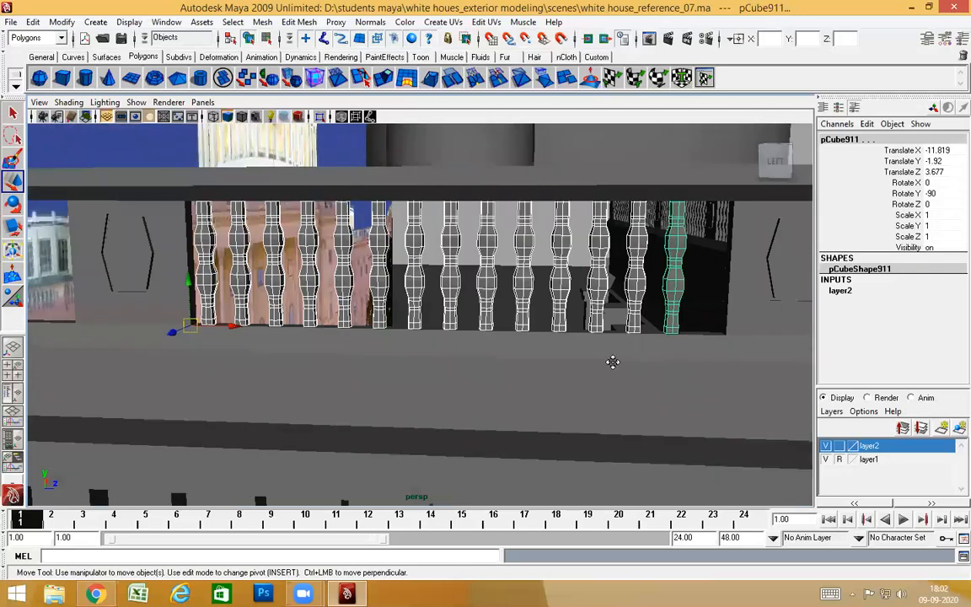
{"action": "left_click_drag", "start_coordinate": [614, 362], "coordinate": [505, 375], "text": "alt"}
{"action": "right_click_drag", "start_coordinate": [504, 375], "coordinate": [487, 353], "text": "alt"}
{"action": "left_click_drag", "start_coordinate": [487, 352], "coordinate": [488, 349], "text": "alt"}
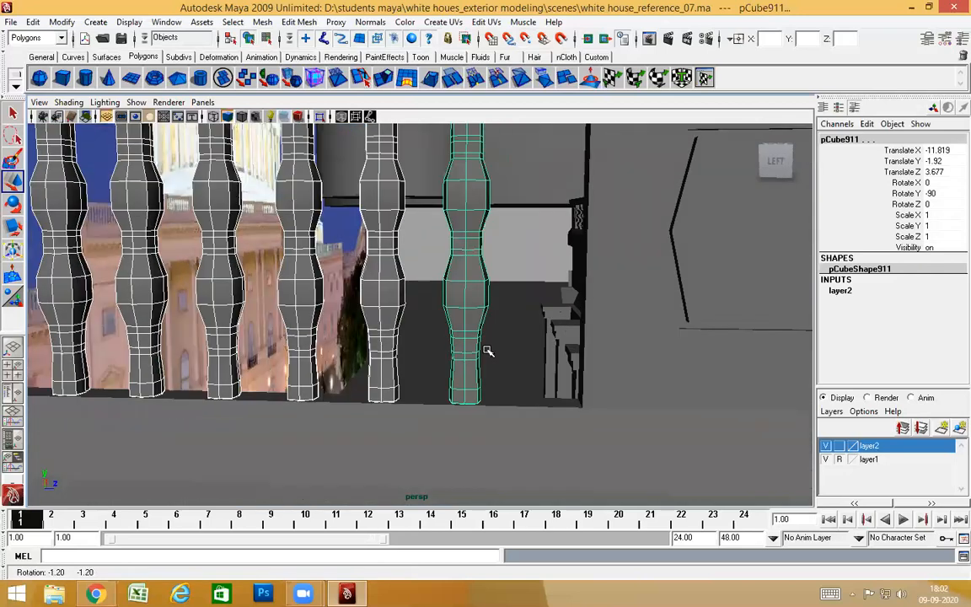
{"action": "left_click", "coordinate": [450, 275]}
{"action": "key", "text": "ctrl+d"}
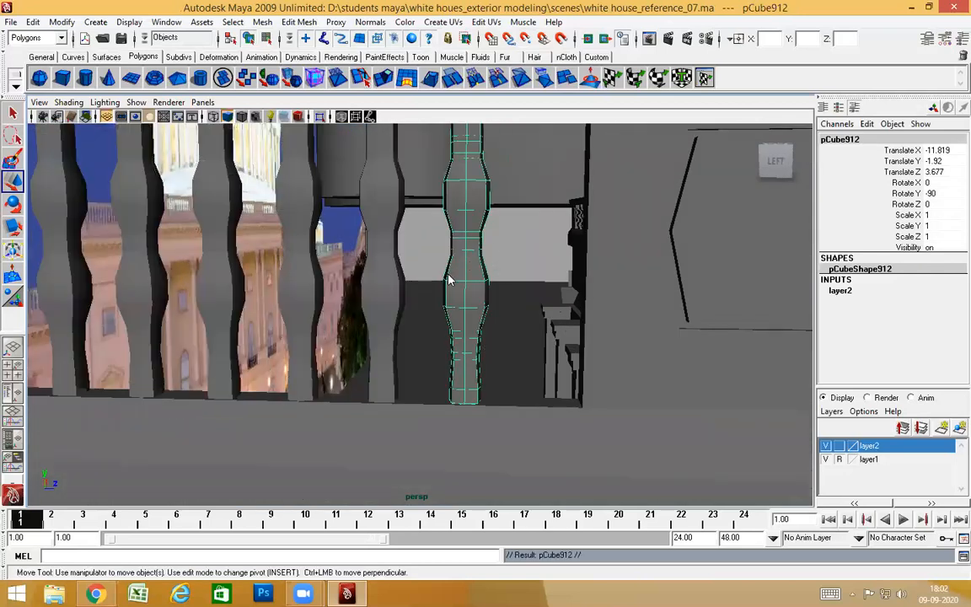
Set the copied baluster's pivot at its neighbour's base corner and snap it one spacing along, to Z 3.735.
{"action": "key", "text": "Insert"}
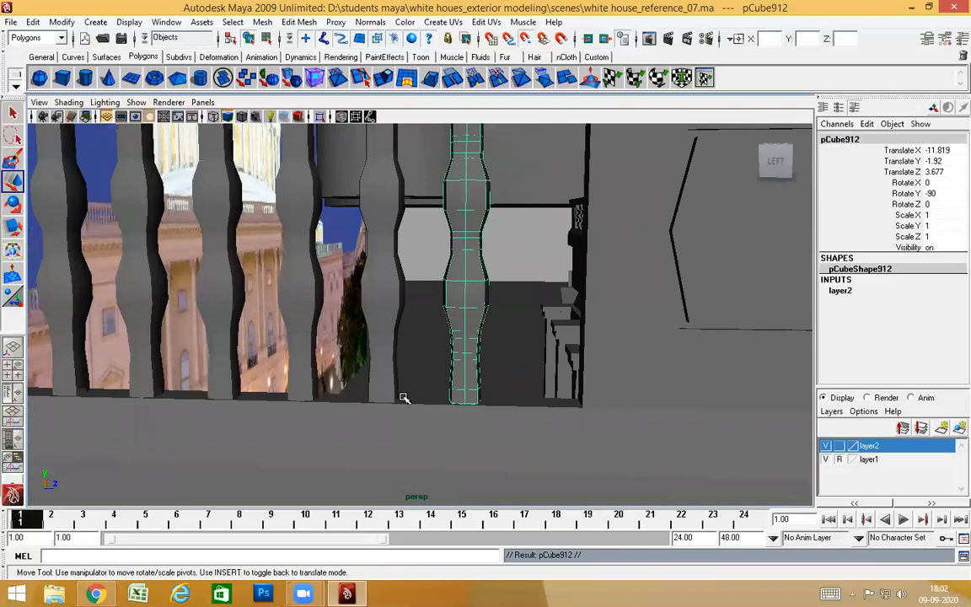
{"action": "key", "text": "Insert"}
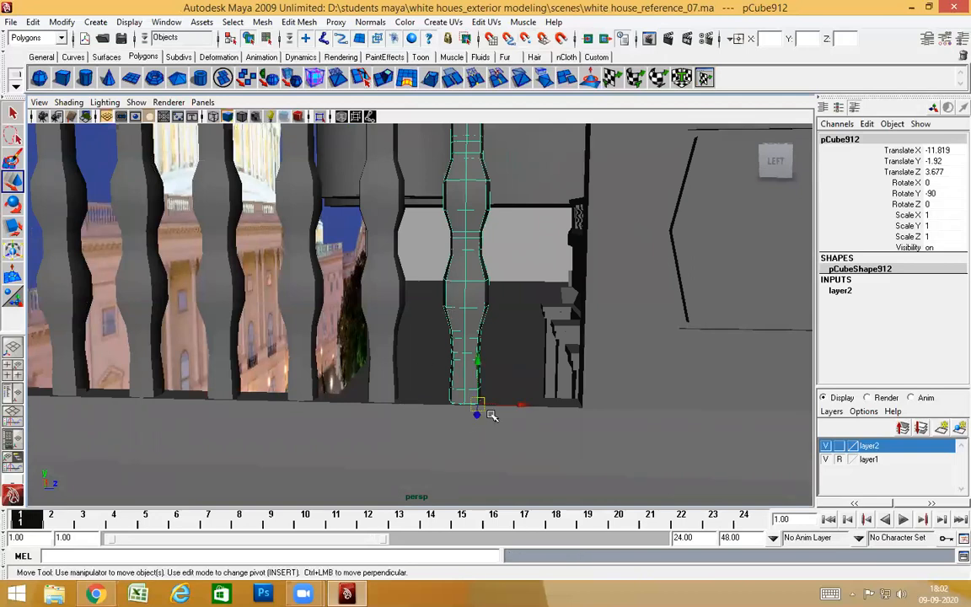
{"action": "key", "text": "Insert"}
{"action": "left_click_drag", "start_coordinate": [477, 411], "coordinate": [394, 406]}
{"action": "key", "text": "Insert"}
{"action": "left_click", "coordinate": [438, 404]}
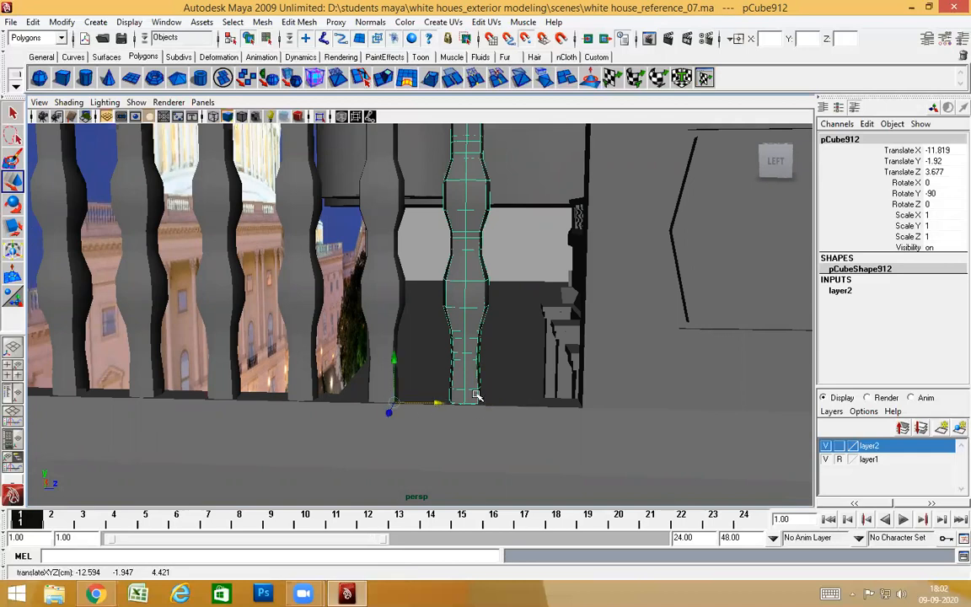
{"action": "middle_click_drag", "start_coordinate": [393, 407], "coordinate": [478, 414]}
Select all the balusters in the wing's filled side opening and duplicate the row.
{"action": "right_click_drag", "start_coordinate": [557, 394], "coordinate": [509, 396], "text": "alt"}
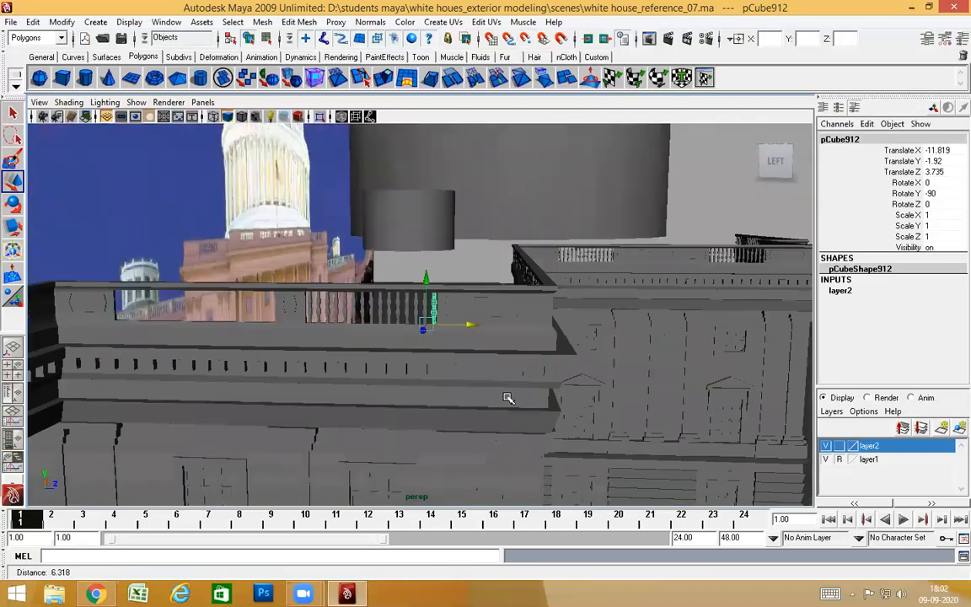
{"action": "scroll", "coordinate": [485, 395], "scroll_direction": "up", "scroll_amount": 4}
{"action": "middle_click_drag", "start_coordinate": [485, 394], "coordinate": [565, 343], "text": "alt"}
{"action": "left_click_drag", "start_coordinate": [545, 258], "coordinate": [547, 291], "text": "alt"}
{"action": "left_click_drag", "start_coordinate": [551, 247], "coordinate": [558, 236], "text": "alt"}
{"action": "left_click", "coordinate": [559, 237]}
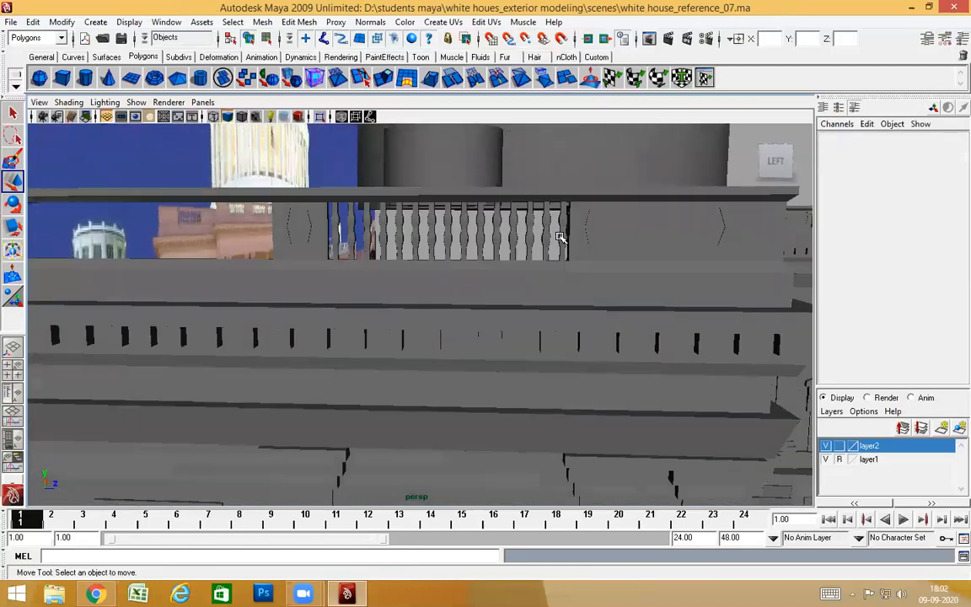
{"action": "left_click", "coordinate": [336, 221]}
{"action": "left_click_drag", "start_coordinate": [481, 260], "coordinate": [548, 312], "text": "alt"}
{"action": "key", "text": "ctrl+d"}
Snap the duplicated row by its pivot to the lower corner of the wing's adjacent side opening, at Z 2.444.
{"action": "key", "text": "Insert"}
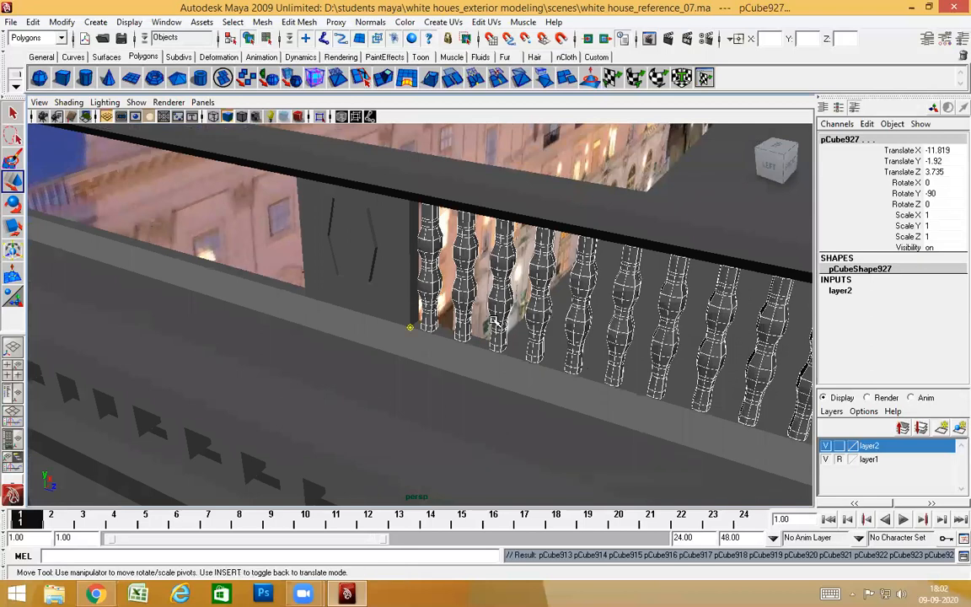
{"action": "key", "text": "Insert"}
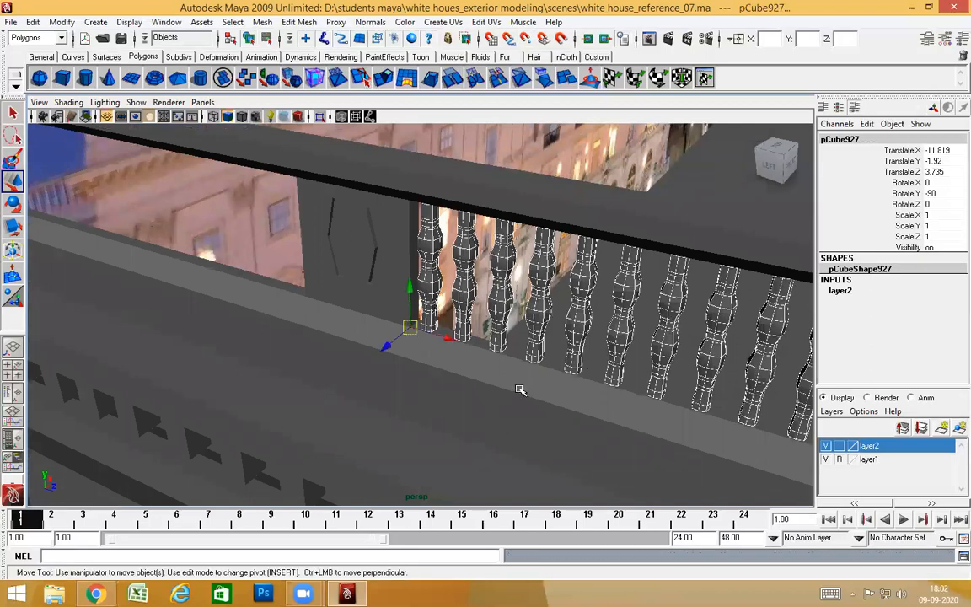
{"action": "left_click_drag", "start_coordinate": [405, 337], "coordinate": [583, 341], "text": "alt"}
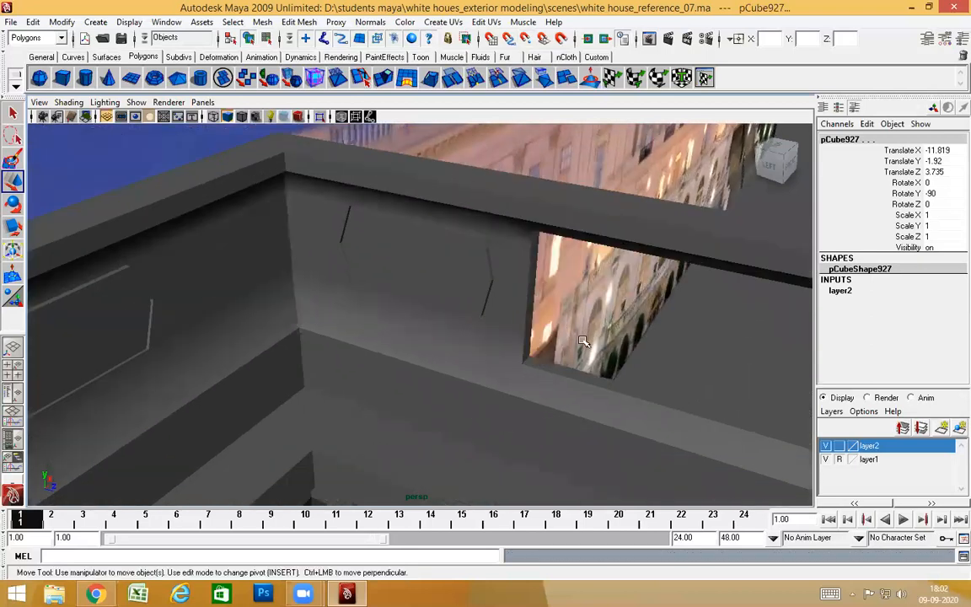
{"action": "middle_click_drag", "start_coordinate": [521, 362], "coordinate": [521, 369]}
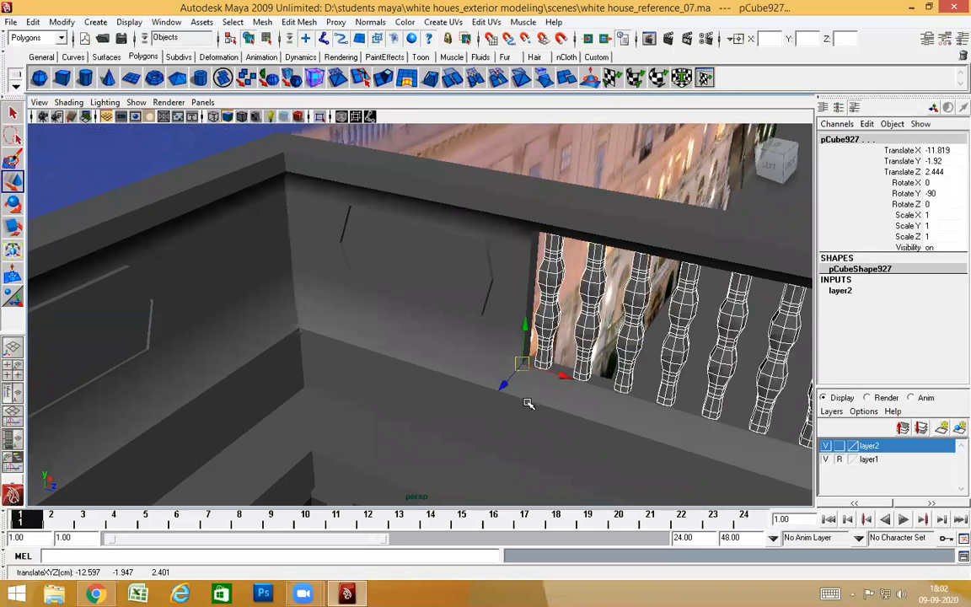
Select the four balusters nearest the gap in the wing's newly filled opening and duplicate them.
{"action": "scroll", "coordinate": [539, 402], "scroll_direction": "down", "scroll_amount": 5}
{"action": "left_click_drag", "start_coordinate": [672, 401], "coordinate": [708, 377], "text": "alt"}
{"action": "middle_click_drag", "start_coordinate": [708, 377], "coordinate": [518, 389], "text": "alt"}
{"action": "mouse_move", "coordinate": [517, 389]}
{"action": "left_mouse_down", "text": "alt"}
{"action": "mouse_move", "coordinate": [589, 381]}
{"action": "mouse_move", "coordinate": [511, 381]}
{"action": "mouse_move", "coordinate": [523, 375]}
{"action": "left_mouse_up", "text": "alt"}
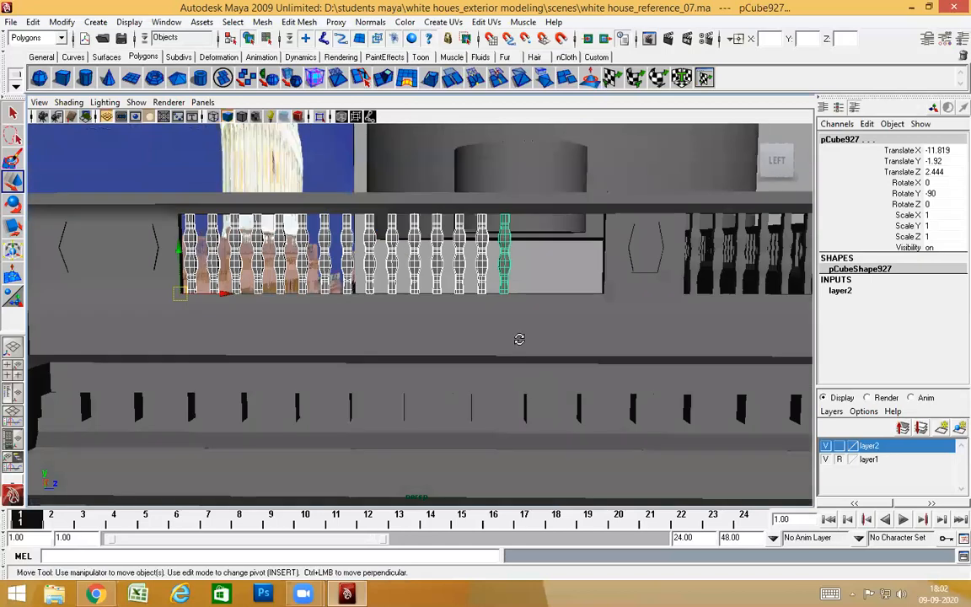
{"action": "scroll", "coordinate": [619, 341], "scroll_direction": "up", "scroll_amount": 5}
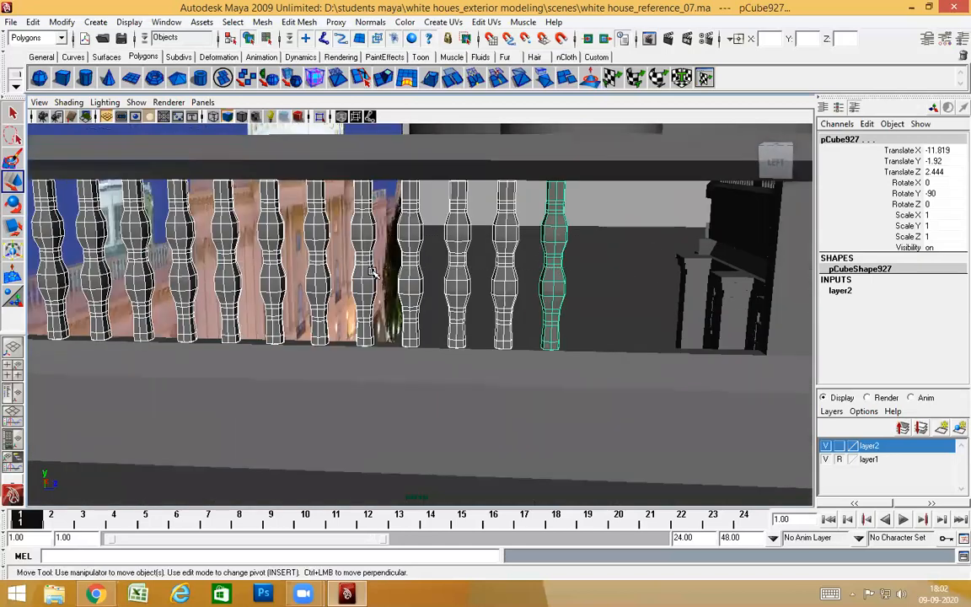
{"action": "scroll", "coordinate": [506, 334], "scroll_direction": "down", "scroll_amount": 3}
{"action": "right_click_drag", "start_coordinate": [505, 334], "coordinate": [540, 313], "text": "alt"}
{"action": "middle_click_drag", "start_coordinate": [540, 312], "coordinate": [542, 299], "text": "alt"}
{"action": "left_click_drag", "start_coordinate": [573, 260], "coordinate": [385, 286]}
{"action": "left_click_drag", "start_coordinate": [435, 319], "coordinate": [441, 310], "text": "alt"}
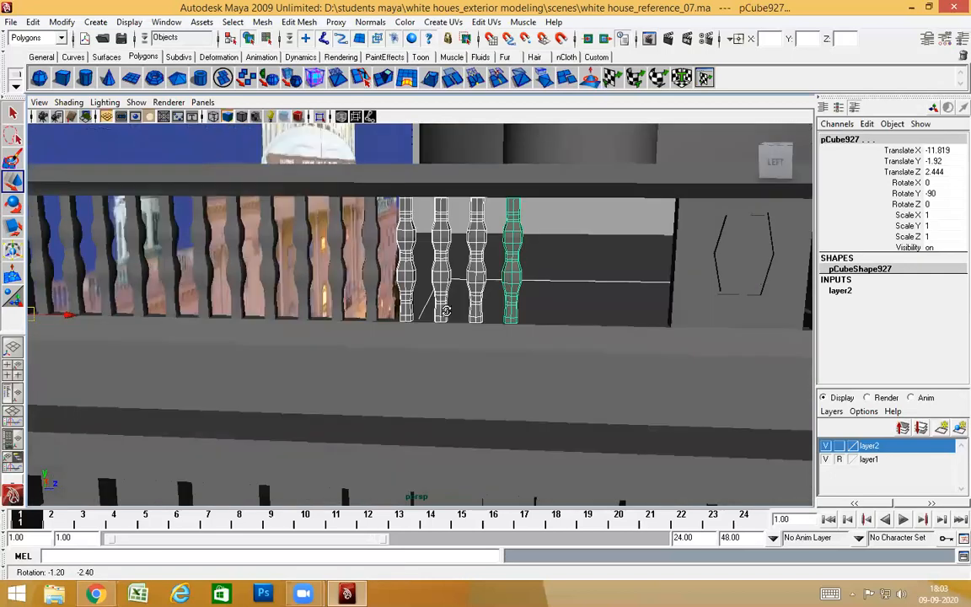
{"action": "key", "text": "4"}
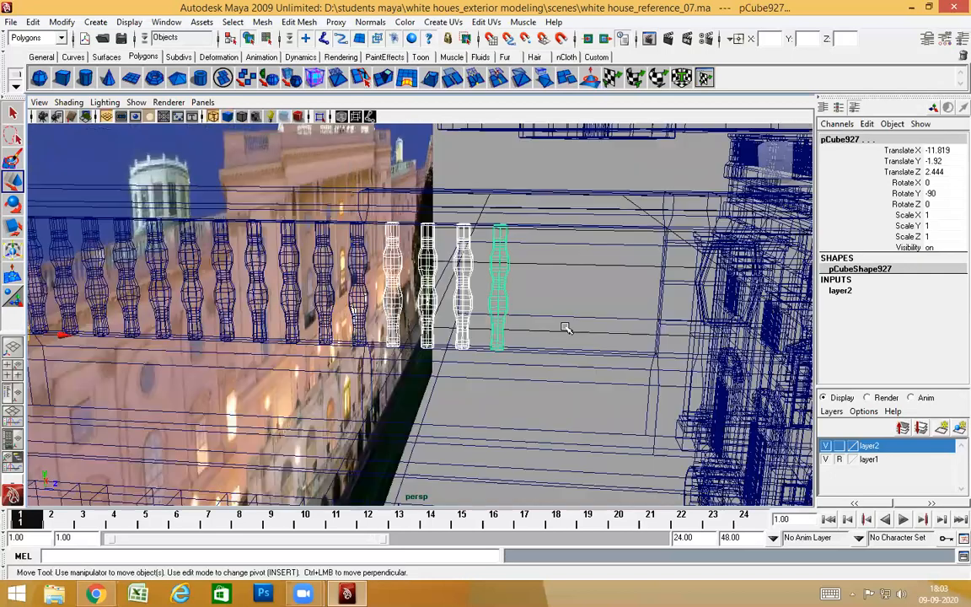
{"action": "key", "text": "5"}
{"action": "mouse_move", "coordinate": [502, 314]}
{"action": "left_mouse_down", "text": "alt"}
{"action": "mouse_move", "coordinate": [494, 322]}
{"action": "mouse_move", "coordinate": [377, 318]}
{"action": "left_mouse_up", "text": "alt"}
{"action": "scroll", "coordinate": [432, 300], "scroll_direction": "up", "scroll_amount": 4}
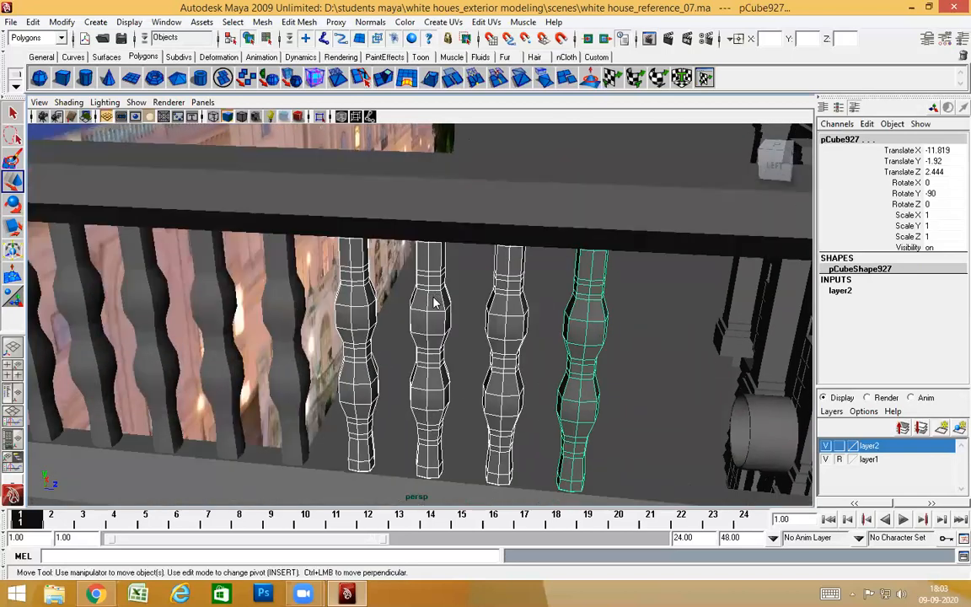
{"action": "key", "text": "ctrl+d"}
Set the four copies' pivot at the preceding baluster's base corner and snap them past the row's last baluster to fill the gap.
{"action": "key", "text": "Insert"}
{"action": "left_click", "coordinate": [302, 464]}
{"action": "key", "text": "Insert"}
{"action": "left_click_drag", "start_coordinate": [489, 442], "coordinate": [516, 444], "text": "alt"}
{"action": "right_click_drag", "start_coordinate": [515, 445], "coordinate": [384, 355], "text": "alt"}
{"action": "scroll", "coordinate": [494, 381], "scroll_direction": "up", "scroll_amount": 8}
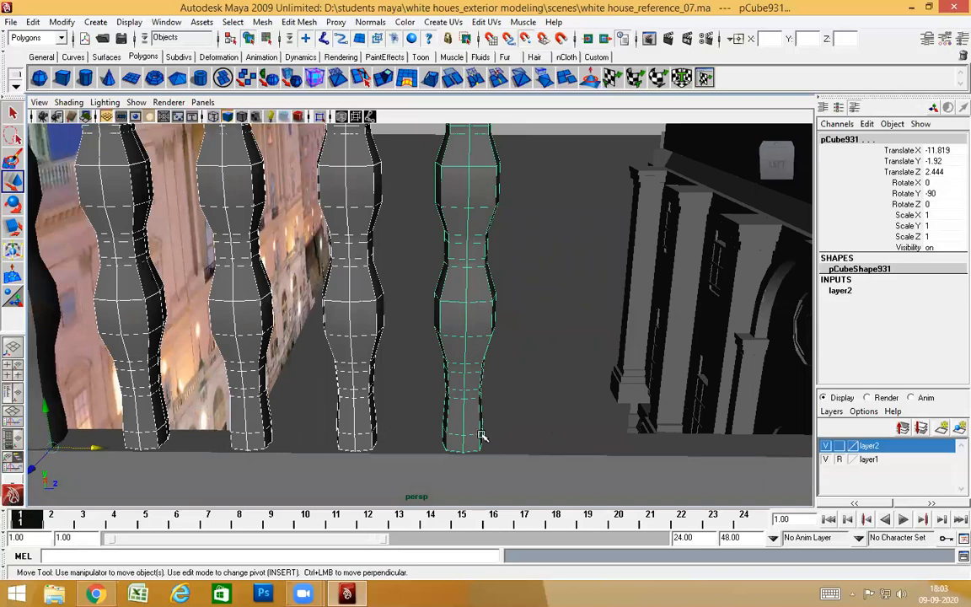
{"action": "middle_click", "coordinate": [481, 448]}
{"action": "scroll", "coordinate": [586, 435], "scroll_direction": "down", "scroll_amount": 5}
{"action": "middle_click_drag", "start_coordinate": [607, 420], "coordinate": [531, 423], "text": "alt"}
{"action": "left_click_drag", "start_coordinate": [531, 423], "coordinate": [520, 363], "text": "alt"}
{"action": "left_click", "coordinate": [512, 203]}
Examine the filled baluster rows along the wing's roof balustrade from several angles.
{"action": "scroll", "coordinate": [540, 342], "scroll_direction": "down", "scroll_amount": 4}
{"action": "scroll", "coordinate": [487, 345], "scroll_direction": "down", "scroll_amount": 3}
{"action": "middle_click_drag", "start_coordinate": [107, 343], "coordinate": [462, 330], "text": "alt"}
{"action": "left_click_drag", "start_coordinate": [407, 347], "coordinate": [763, 341], "text": "alt"}
{"action": "middle_click_drag", "start_coordinate": [573, 356], "coordinate": [516, 368], "text": "alt"}
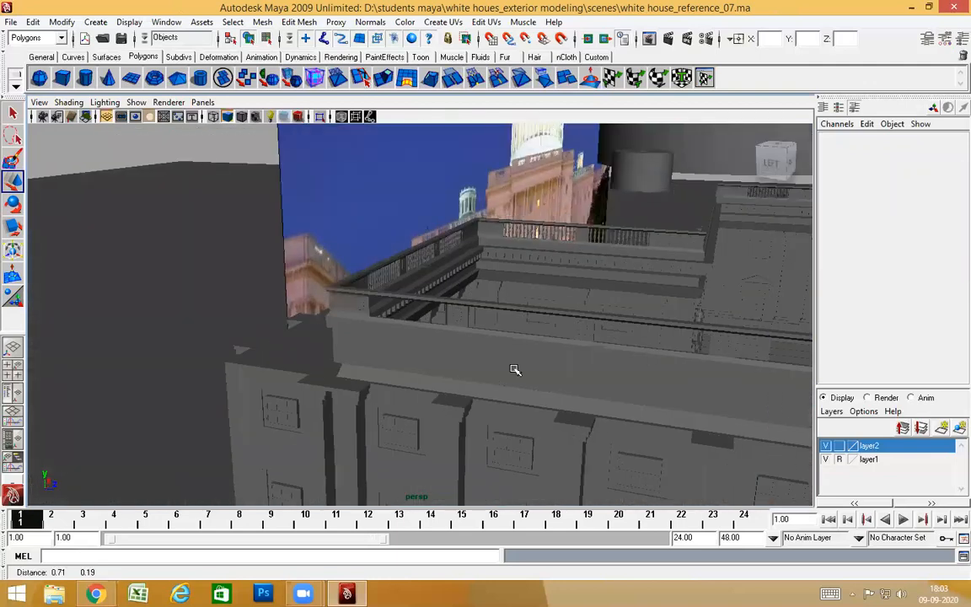
{"action": "left_click_drag", "start_coordinate": [309, 362], "coordinate": [447, 345], "text": "alt"}
{"action": "scroll", "coordinate": [447, 345], "scroll_direction": "up", "scroll_amount": 4}
{"action": "scroll", "coordinate": [436, 266], "scroll_direction": "up", "scroll_amount": 4}
{"action": "middle_click_drag", "start_coordinate": [436, 266], "coordinate": [408, 299], "text": "alt"}
{"action": "scroll", "coordinate": [408, 299], "scroll_direction": "up", "scroll_amount": 3}
{"action": "left_click_drag", "start_coordinate": [472, 348], "coordinate": [942, 381], "text": "alt"}
{"action": "scroll", "coordinate": [317, 292], "scroll_direction": "up", "scroll_amount": 4}
{"action": "middle_click_drag", "start_coordinate": [286, 317], "coordinate": [591, 370], "text": "alt"}
{"action": "scroll", "coordinate": [595, 367], "scroll_direction": "down", "scroll_amount": 2}
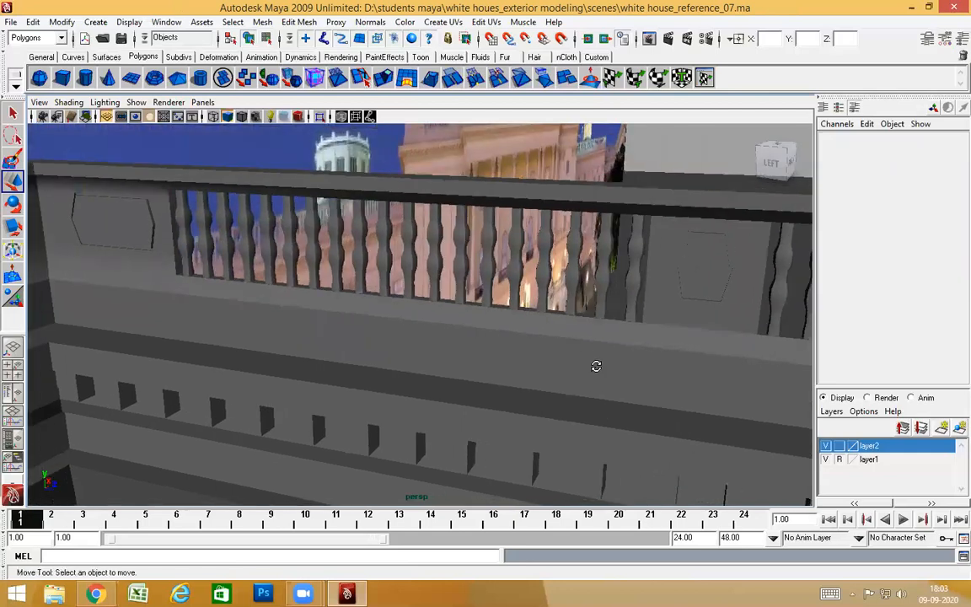
{"action": "left_click_drag", "start_coordinate": [596, 367], "coordinate": [611, 358], "text": "alt"}
{"action": "middle_click_drag", "start_coordinate": [615, 362], "coordinate": [403, 308], "text": "alt"}
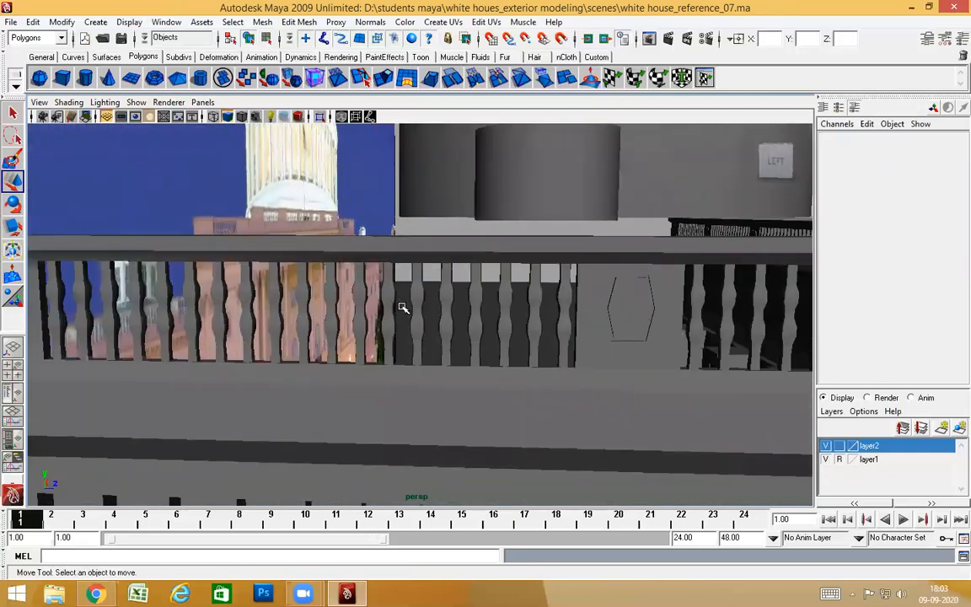
Select the complete baluster row in the wing's newly filled side opening and duplicate it.
{"action": "scroll", "coordinate": [422, 307], "scroll_direction": "down", "scroll_amount": 4}
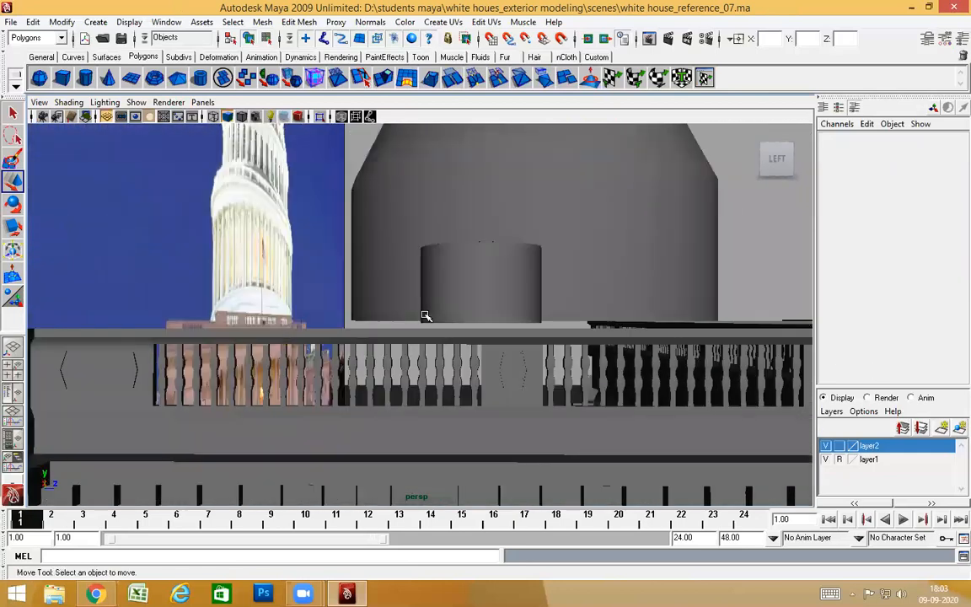
{"action": "key", "text": "4"}
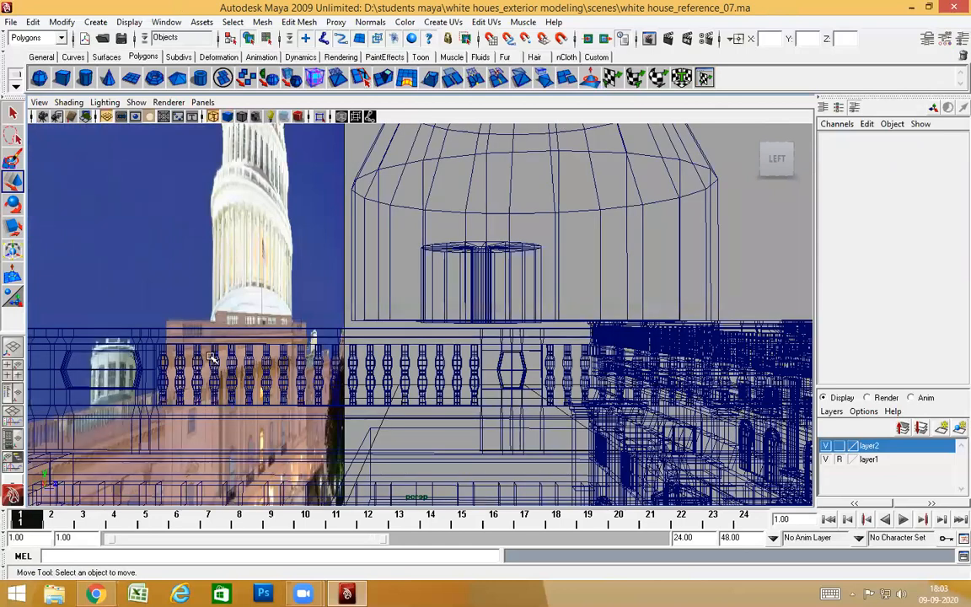
{"action": "key", "text": "5"}
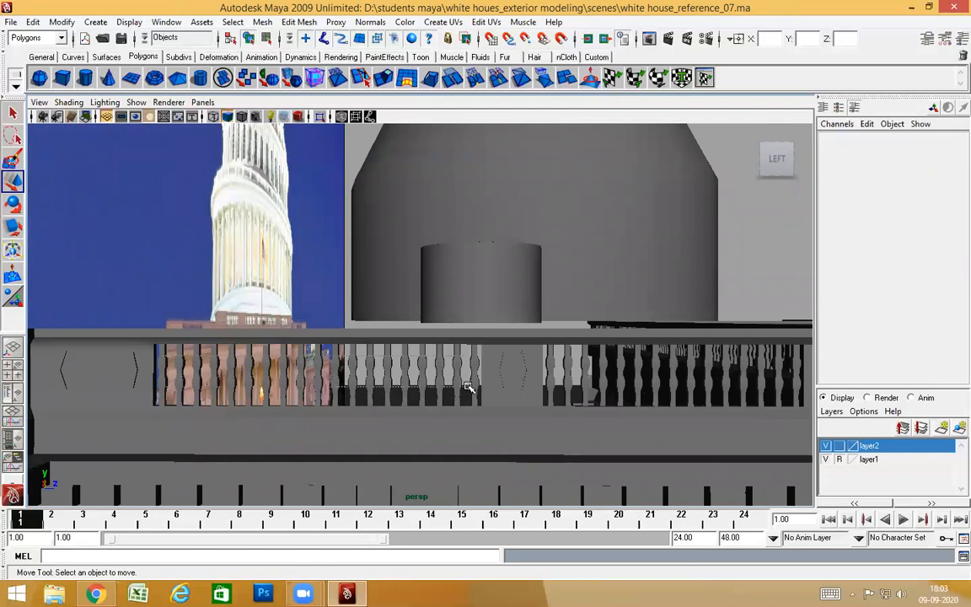
{"action": "left_click", "coordinate": [426, 350]}
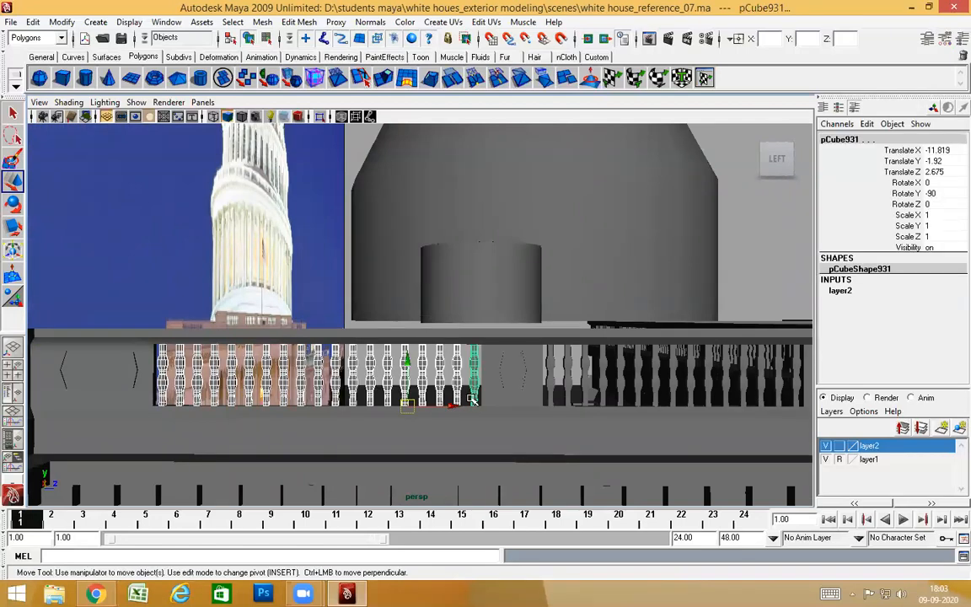
{"action": "key", "text": "4"}
{"action": "key", "text": "5"}
{"action": "mouse_move", "coordinate": [477, 432]}
{"action": "left_mouse_down", "text": "alt"}
{"action": "mouse_move", "coordinate": [325, 381]}
{"action": "mouse_move", "coordinate": [464, 489]}
{"action": "mouse_move", "coordinate": [451, 452]}
{"action": "left_mouse_up", "text": "alt"}
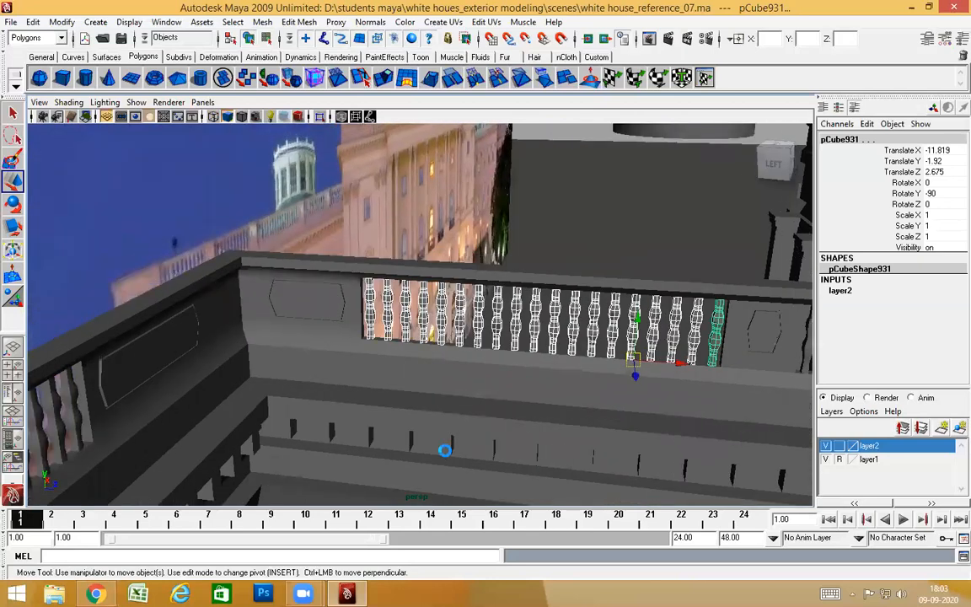
{"action": "key", "text": "ctrl+d"}
Set the duplicated row's pivot at the opening's lower front corner, beside the first baluster.
{"action": "scroll", "coordinate": [383, 436], "scroll_direction": "up", "scroll_amount": 8}
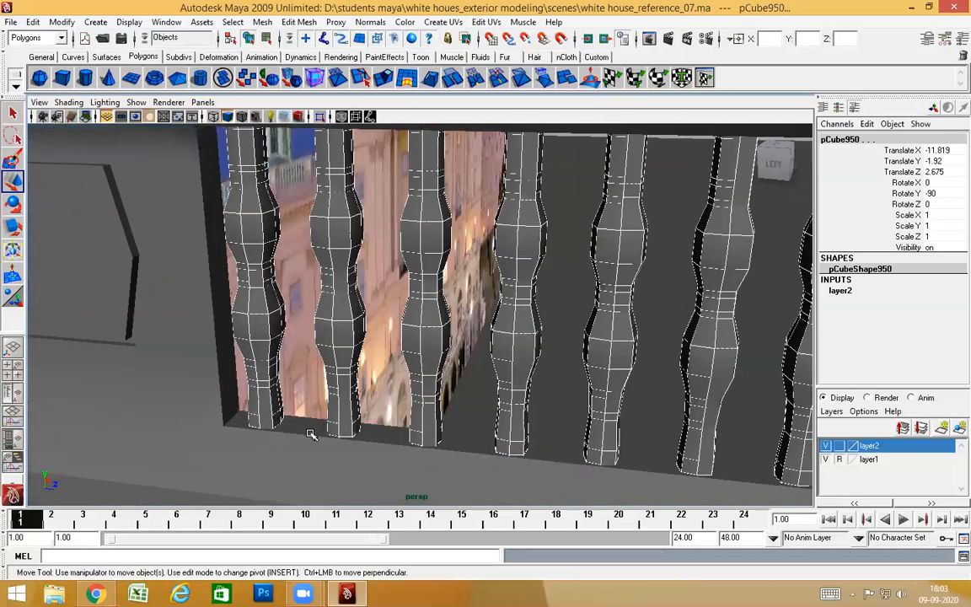
{"action": "left_click_drag", "start_coordinate": [310, 434], "coordinate": [271, 440], "text": "alt"}
{"action": "key", "text": "Insert"}
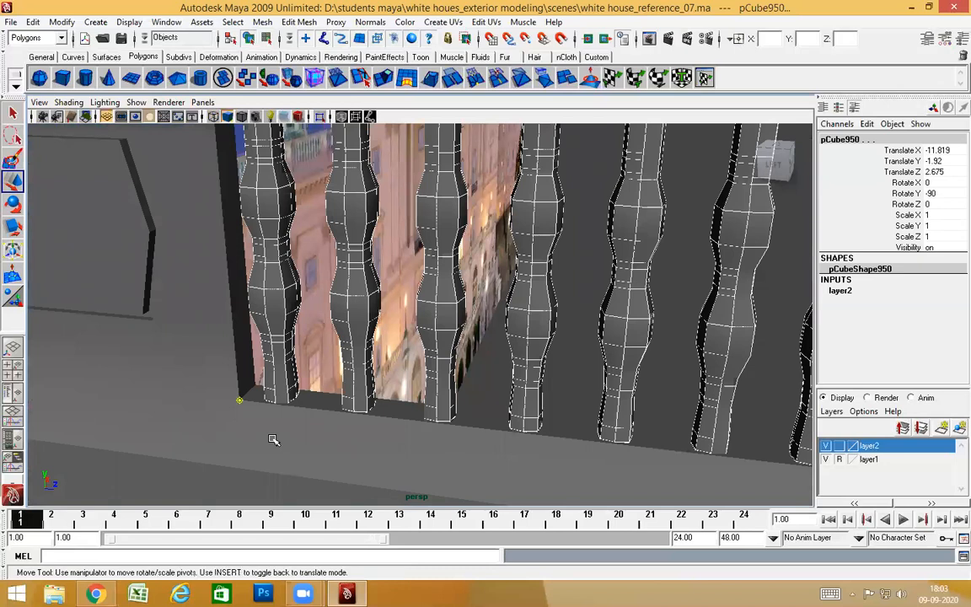
{"action": "key", "text": "Insert"}
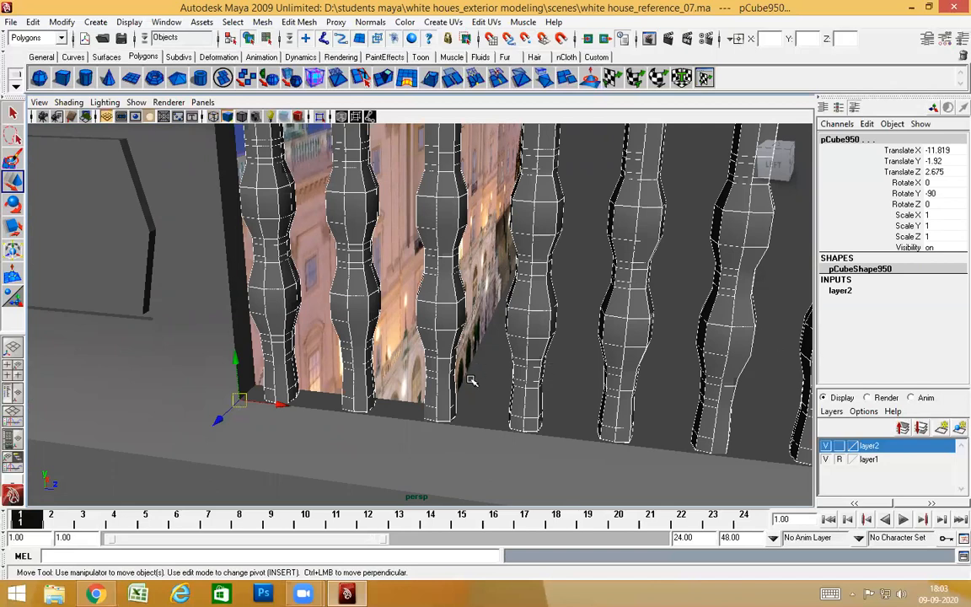
Turn the duplicated baluster row around its pivot to Rotate Y 90 so it faces the building's opposite side.
{"action": "left_click_drag", "start_coordinate": [450, 402], "coordinate": [459, 396], "text": "alt"}
{"action": "right_click_drag", "start_coordinate": [460, 396], "coordinate": [456, 331], "text": "alt"}
{"action": "left_click_drag", "start_coordinate": [455, 331], "coordinate": [134, 397], "text": "alt"}
{"action": "key", "text": "e"}
{"action": "scroll", "coordinate": [369, 385], "scroll_direction": "down", "scroll_amount": 2}
{"action": "left_click_drag", "start_coordinate": [369, 385], "coordinate": [421, 391], "text": "alt"}
{"action": "key", "text": "w"}
Snap the rotated row by its pivot to the lower corner of an empty balustrade opening on the opposite side.
{"action": "middle_click_drag", "start_coordinate": [418, 340], "coordinate": [774, 384], "text": "alt"}
{"action": "left_click_drag", "start_coordinate": [329, 310], "coordinate": [581, 376], "text": "alt"}
{"action": "middle_click_drag", "start_coordinate": [150, 338], "coordinate": [59, 338], "text": "alt"}
{"action": "scroll", "coordinate": [411, 341], "scroll_direction": "down", "scroll_amount": 3}
{"action": "middle_click_drag", "start_coordinate": [411, 341], "coordinate": [291, 335], "text": "alt"}
{"action": "scroll", "coordinate": [457, 293], "scroll_direction": "up", "scroll_amount": 3}
{"action": "middle_click_drag", "start_coordinate": [458, 340], "coordinate": [431, 433], "text": "alt"}
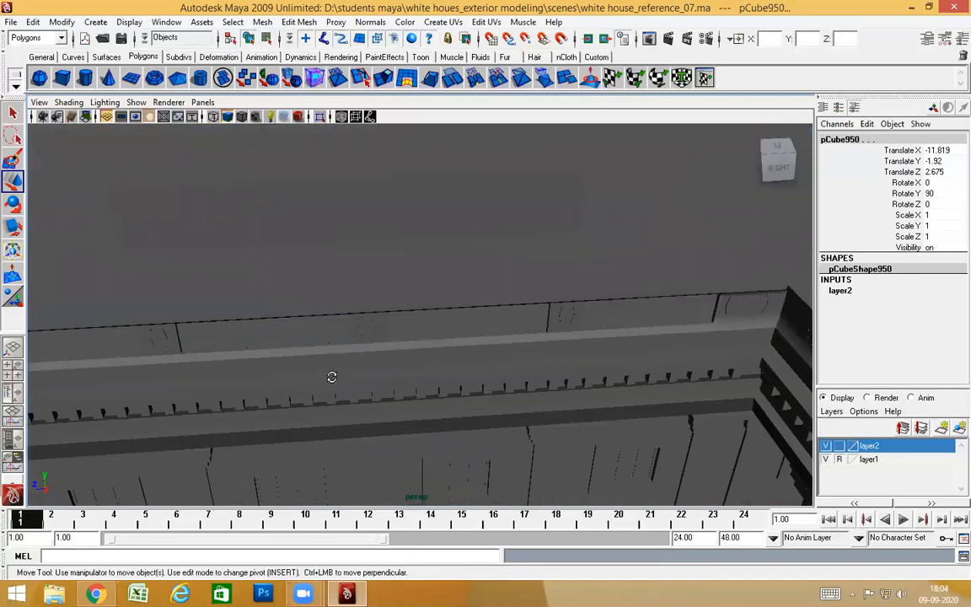
{"action": "left_click_drag", "start_coordinate": [331, 375], "coordinate": [670, 451], "text": "alt"}
{"action": "scroll", "coordinate": [670, 450], "scroll_direction": "up", "scroll_amount": 2}
{"action": "middle_click_drag", "start_coordinate": [451, 333], "coordinate": [354, 312], "text": "alt"}
{"action": "scroll", "coordinate": [431, 434], "scroll_direction": "up", "scroll_amount": 1}
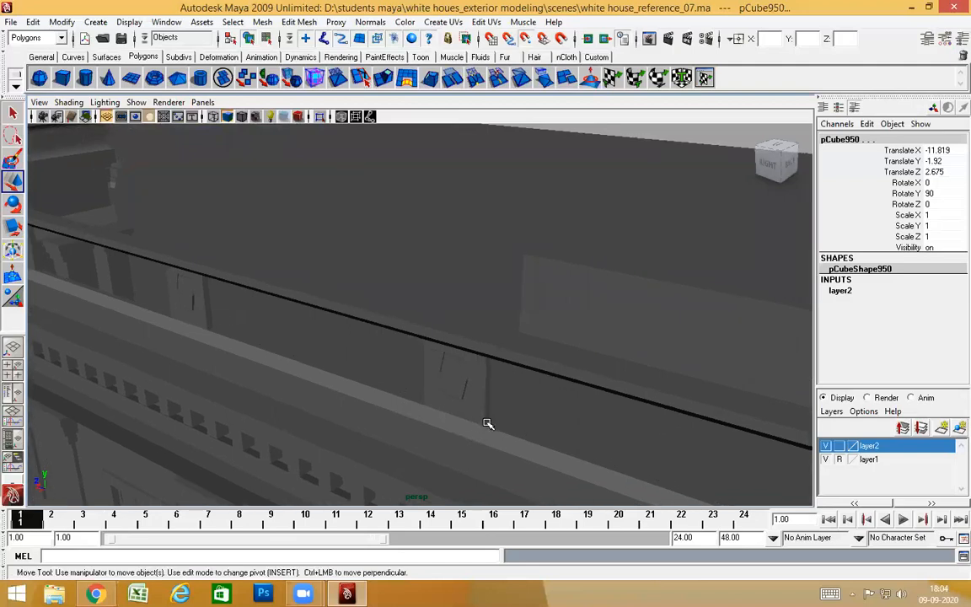
{"action": "middle_click_drag", "start_coordinate": [487, 424], "coordinate": [481, 427]}
Duplicate the row and snap it into the neighbouring opening next to the inner corner, at X -16.548 and Z 3.481.
{"action": "left_click_drag", "start_coordinate": [495, 442], "coordinate": [446, 455], "text": "alt"}
{"action": "scroll", "coordinate": [533, 414], "scroll_direction": "down", "scroll_amount": 3}
{"action": "key", "text": "ctrl+d"}
{"action": "middle_click_drag", "start_coordinate": [448, 379], "coordinate": [212, 344], "text": "alt"}
{"action": "scroll", "coordinate": [288, 355], "scroll_direction": "up", "scroll_amount": 3}
{"action": "scroll", "coordinate": [271, 387], "scroll_direction": "down", "scroll_amount": 3}
{"action": "middle_click_drag", "start_coordinate": [271, 388], "coordinate": [187, 395], "text": "alt"}
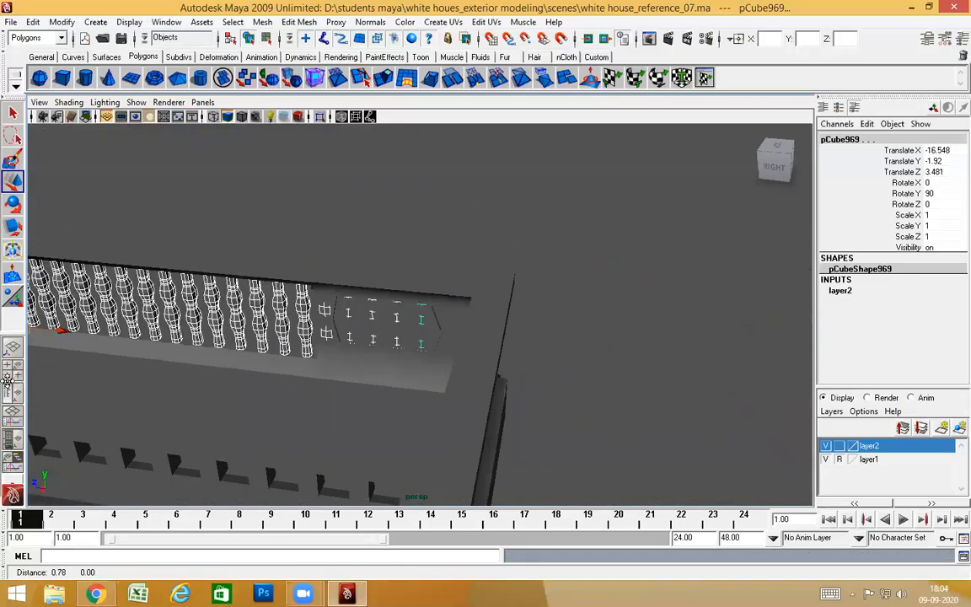
Maximize the viewport, duplicate the row again and snap it to the lower corner of the next empty opening.
{"action": "left_click_drag", "start_coordinate": [187, 394], "coordinate": [233, 413], "text": "alt"}
{"action": "scroll", "coordinate": [247, 419], "scroll_direction": "down", "scroll_amount": 3}
{"action": "scroll", "coordinate": [377, 418], "scroll_direction": "down", "scroll_amount": 3}
{"action": "middle_click_drag", "start_coordinate": [417, 391], "coordinate": [535, 391], "text": "alt"}
{"action": "left_click_drag", "start_coordinate": [535, 392], "coordinate": [524, 413], "text": "alt"}
{"action": "key", "text": "ctrl+space"}
{"action": "key", "text": "ctrl+d"}
{"action": "left_click_drag", "start_coordinate": [446, 427], "coordinate": [330, 399], "text": "alt"}
{"action": "middle_click_drag", "start_coordinate": [243, 384], "coordinate": [451, 362], "text": "alt"}
{"action": "scroll", "coordinate": [451, 362], "scroll_direction": "up", "scroll_amount": 3}
{"action": "left_click_drag", "start_coordinate": [809, 379], "coordinate": [585, 387], "text": "alt"}
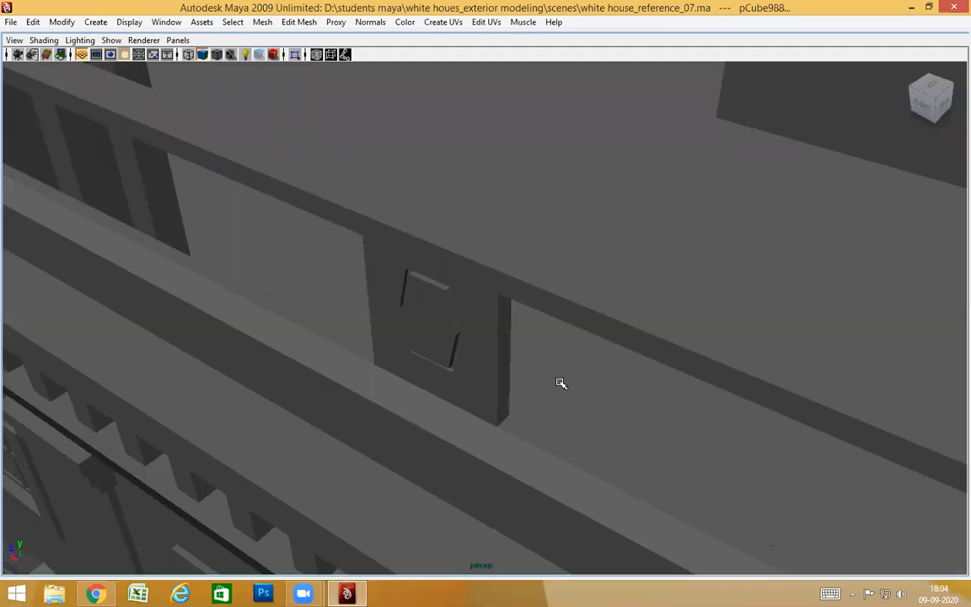
{"action": "middle_click_drag", "start_coordinate": [498, 421], "coordinate": [495, 428]}
Duplicate the placed row and snap the copy to the lower corner of the following opening past the hexagonal panel.
{"action": "scroll", "coordinate": [497, 428], "scroll_direction": "down", "scroll_amount": 3}
{"action": "left_click_drag", "start_coordinate": [539, 430], "coordinate": [617, 418], "text": "alt"}
{"action": "middle_click_drag", "start_coordinate": [658, 424], "coordinate": [704, 432], "text": "alt"}
{"action": "left_click_drag", "start_coordinate": [616, 404], "coordinate": [600, 436], "text": "alt"}
{"action": "key", "text": "ctrl+d"}
{"action": "middle_click_drag", "start_coordinate": [360, 340], "coordinate": [413, 387], "text": "alt"}
{"action": "scroll", "coordinate": [413, 387], "scroll_direction": "up", "scroll_amount": 5}
{"action": "middle_click_drag", "start_coordinate": [440, 424], "coordinate": [503, 396], "text": "alt"}
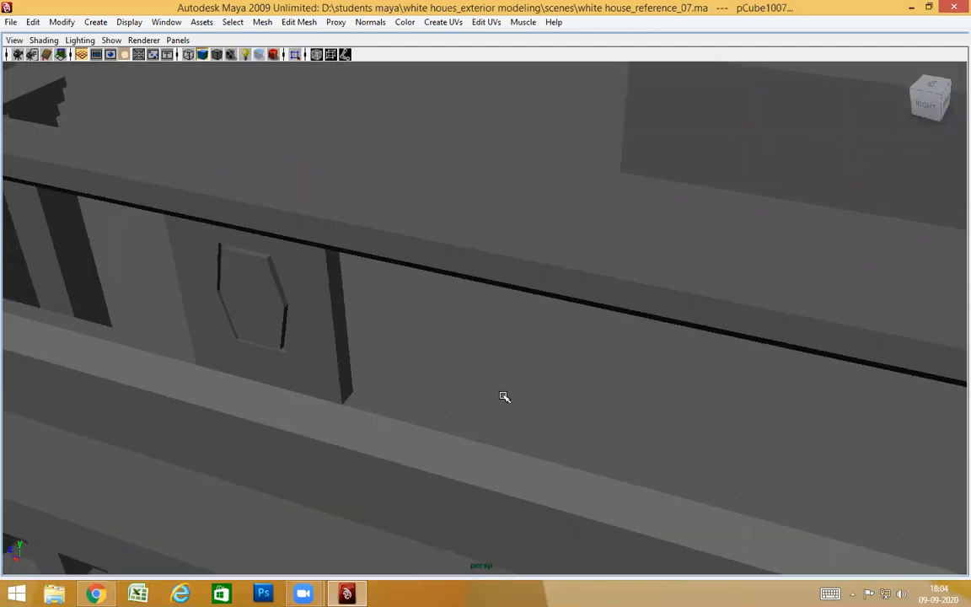
{"action": "middle_click_drag", "start_coordinate": [344, 400], "coordinate": [343, 406]}
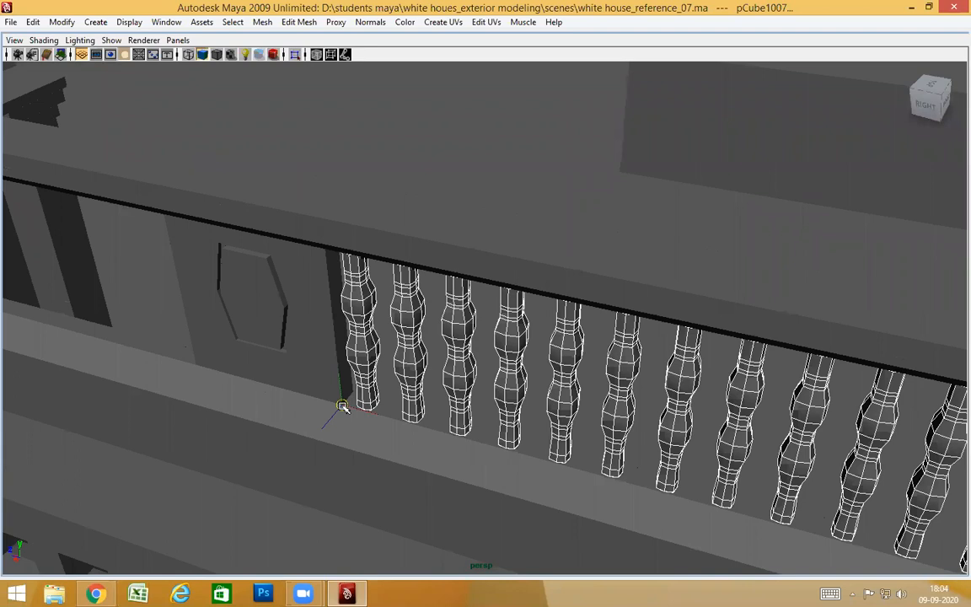
Place another copy of the row in the second-to-last opening, snapped to the pier's lower corner.
{"action": "scroll", "coordinate": [518, 421], "scroll_direction": "down", "scroll_amount": 3}
{"action": "left_click_drag", "start_coordinate": [518, 421], "coordinate": [497, 421], "text": "alt"}
{"action": "middle_click_drag", "start_coordinate": [641, 440], "coordinate": [894, 472], "text": "alt"}
{"action": "left_click_drag", "start_coordinate": [408, 481], "coordinate": [433, 441], "text": "alt"}
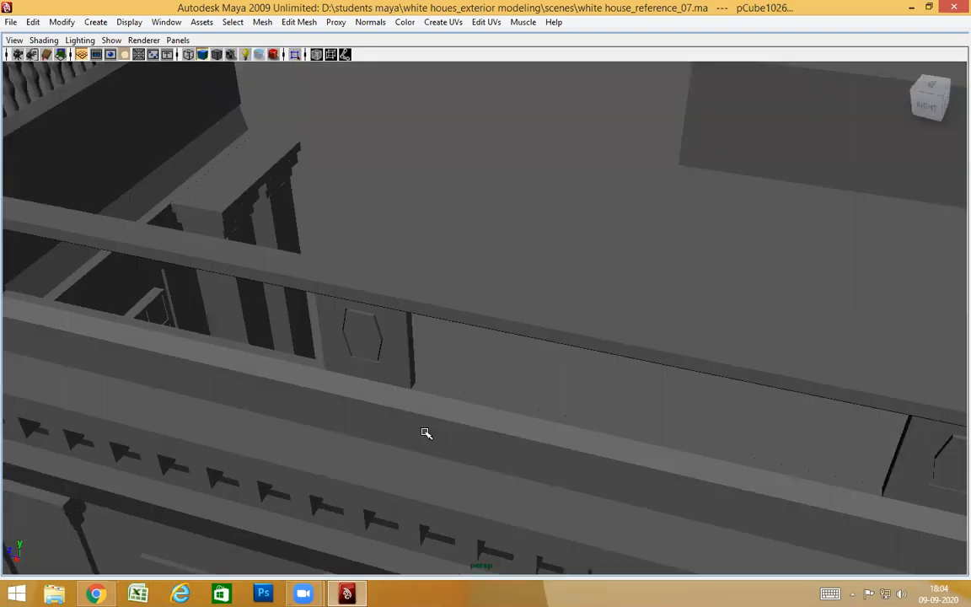
{"action": "middle_click_drag", "start_coordinate": [411, 389], "coordinate": [408, 393]}
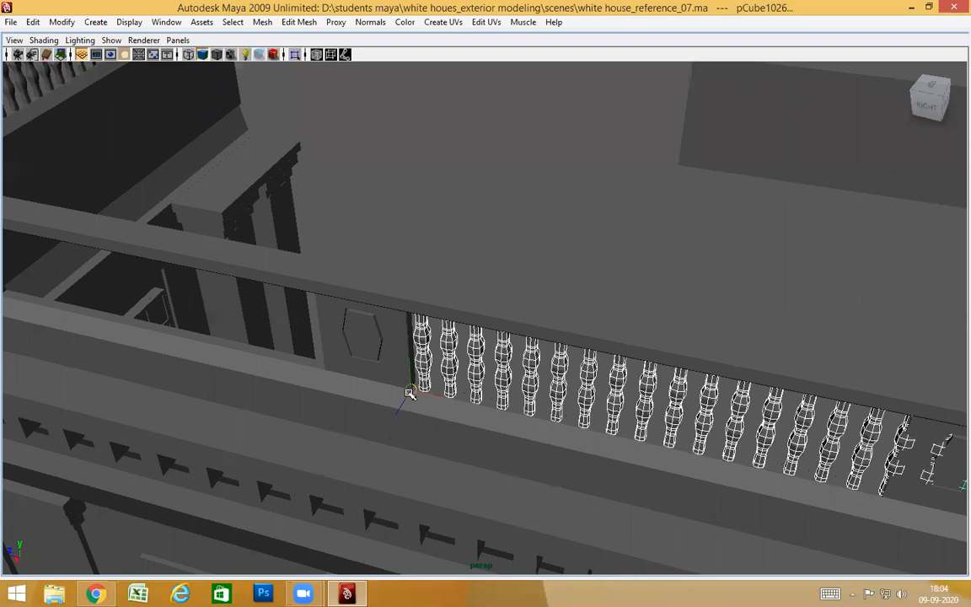
Place a copy of the row in the last opening, snapped to the lower corner beside the long hexagonal panel.
{"action": "left_click_drag", "start_coordinate": [455, 475], "coordinate": [612, 467], "text": "alt"}
{"action": "scroll", "coordinate": [472, 470], "scroll_direction": "up", "scroll_amount": 1}
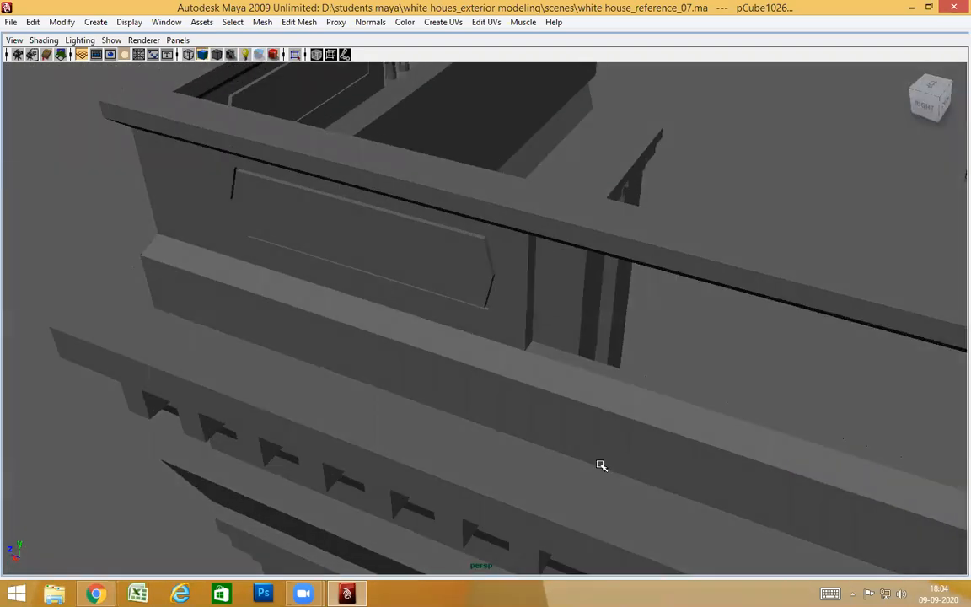
{"action": "middle_click_drag", "start_coordinate": [522, 346], "coordinate": [524, 351]}
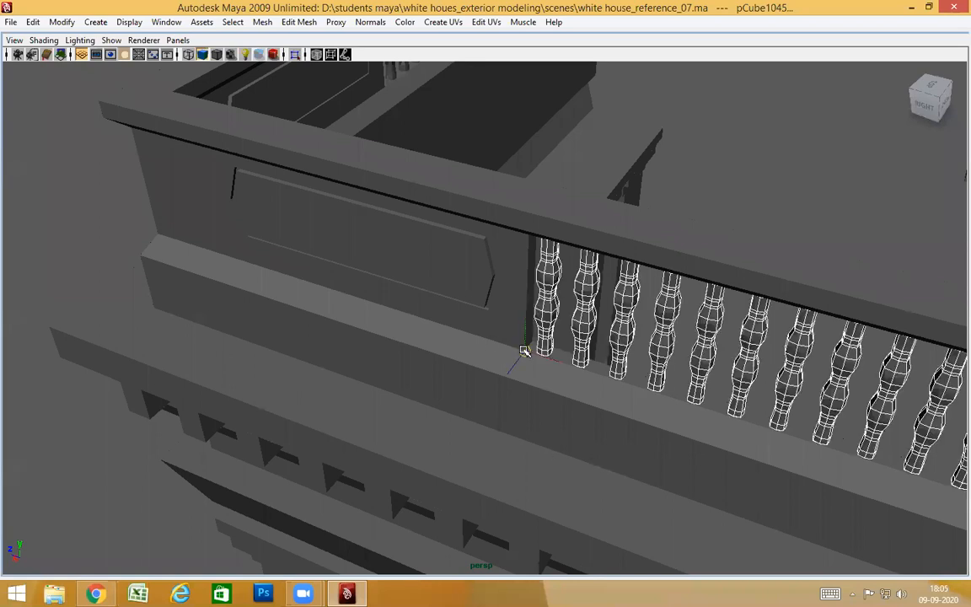
Isolate and remove the four surplus balusters of the last-placed row that extend past its opening.
{"action": "scroll", "coordinate": [553, 380], "scroll_direction": "down", "scroll_amount": 5}
{"action": "left_click_drag", "start_coordinate": [568, 386], "coordinate": [690, 344], "text": "alt"}
{"action": "left_click_drag", "start_coordinate": [377, 236], "coordinate": [621, 480]}
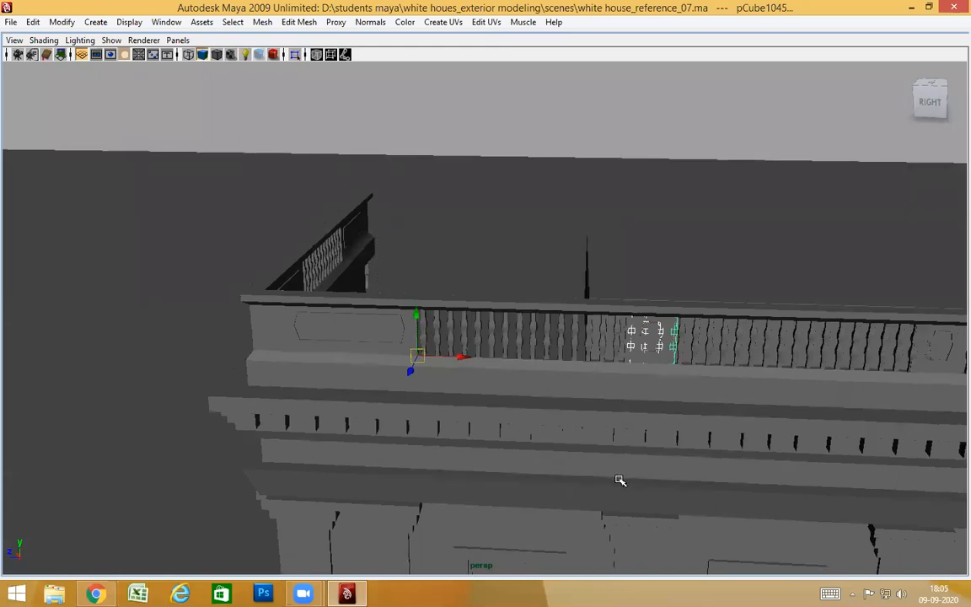
{"action": "left_click", "coordinate": [621, 480]}
Delete the three surplus balusters of the second-to-last row that intersect the hexagonal panel pier.
{"action": "middle_click_drag", "start_coordinate": [838, 397], "coordinate": [421, 388], "text": "alt"}
{"action": "right_click_drag", "start_coordinate": [421, 388], "coordinate": [546, 408], "text": "alt"}
{"action": "left_click_drag", "start_coordinate": [447, 392], "coordinate": [391, 301], "text": "alt"}
{"action": "left_click_drag", "start_coordinate": [390, 301], "coordinate": [506, 448]}
{"action": "left_click_drag", "start_coordinate": [273, 229], "coordinate": [287, 493]}
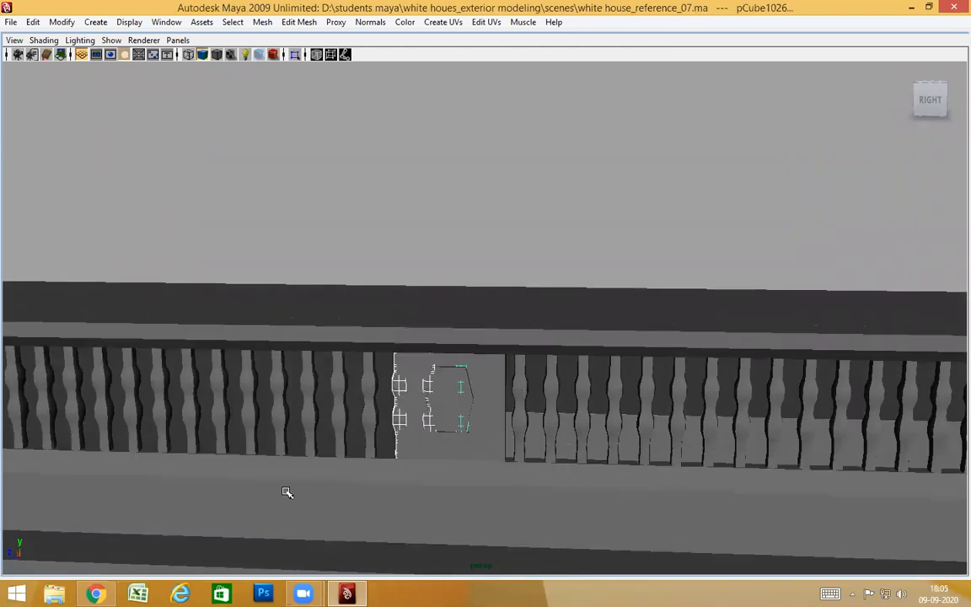
{"action": "key", "text": "4"}
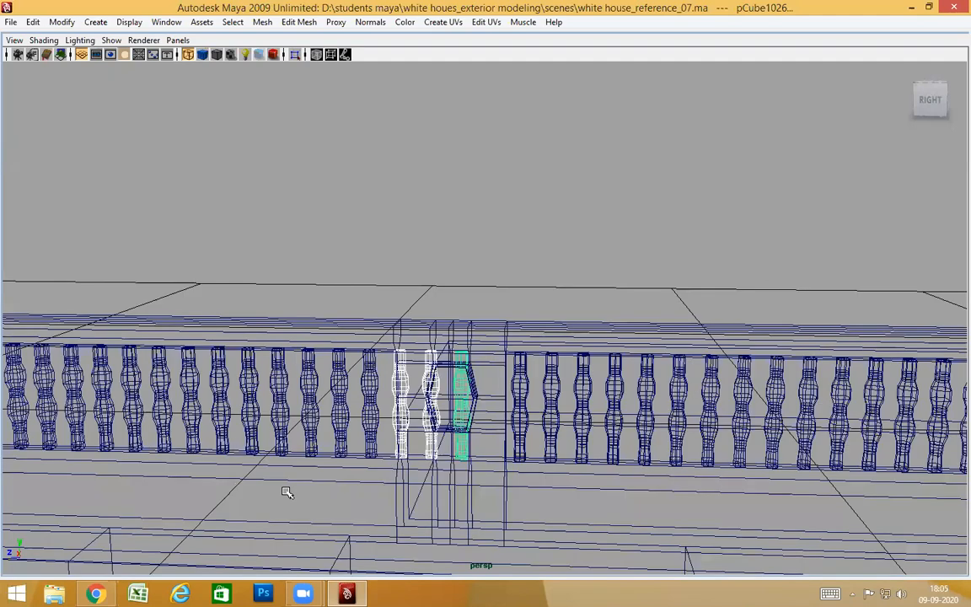
{"action": "key", "text": "5"}
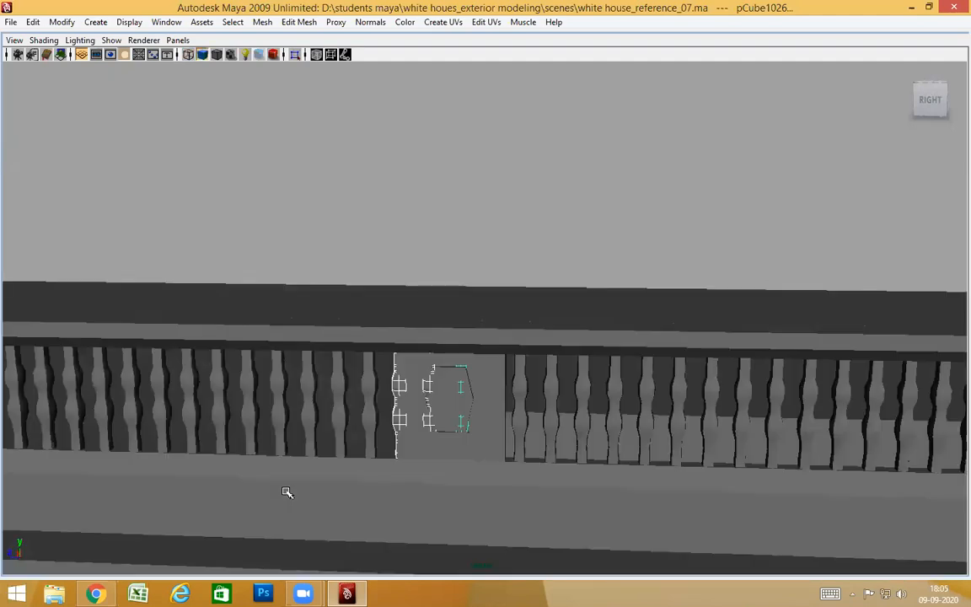
{"action": "key", "text": "Delete"}
Delete the three surplus balusters intersecting the next pier along, keeping the pier and the balusters in the openings.
{"action": "middle_click_drag", "start_coordinate": [710, 364], "coordinate": [76, 361], "text": "alt"}
{"action": "left_click_drag", "start_coordinate": [76, 361], "coordinate": [391, 372], "text": "alt"}
{"action": "left_click_drag", "start_coordinate": [442, 423], "coordinate": [442, 419]}
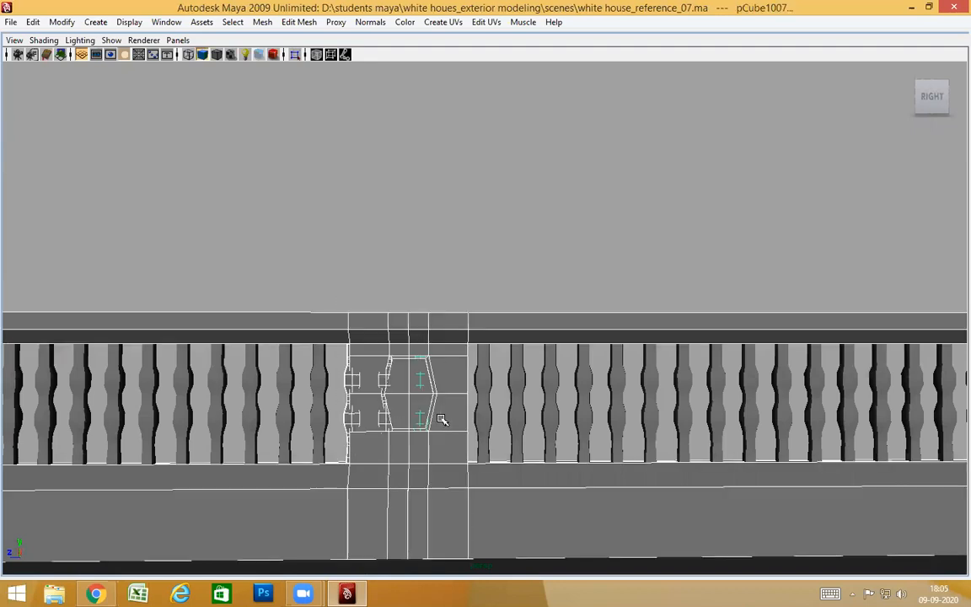
{"action": "left_click_drag", "start_coordinate": [524, 211], "coordinate": [505, 497], "text": "ctrl"}
{"action": "left_click_drag", "start_coordinate": [200, 236], "coordinate": [162, 512], "text": "ctrl"}
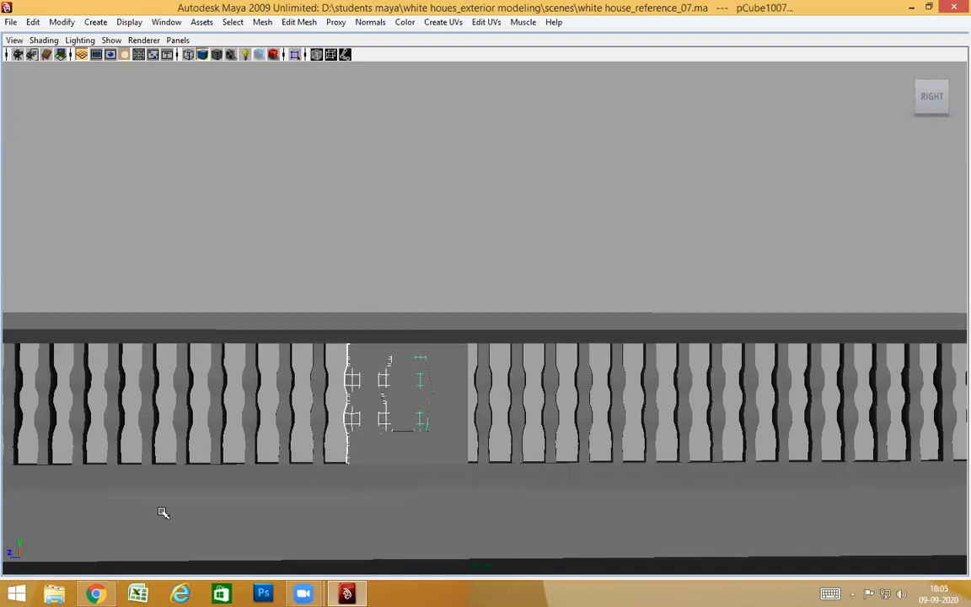
{"action": "key", "text": "Delete"}
Remove the three balusters embedded in the following hexagonal panel pier, leaving the wall out of the selection.
{"action": "left_click_drag", "start_coordinate": [397, 439], "coordinate": [105, 404], "text": "alt"}
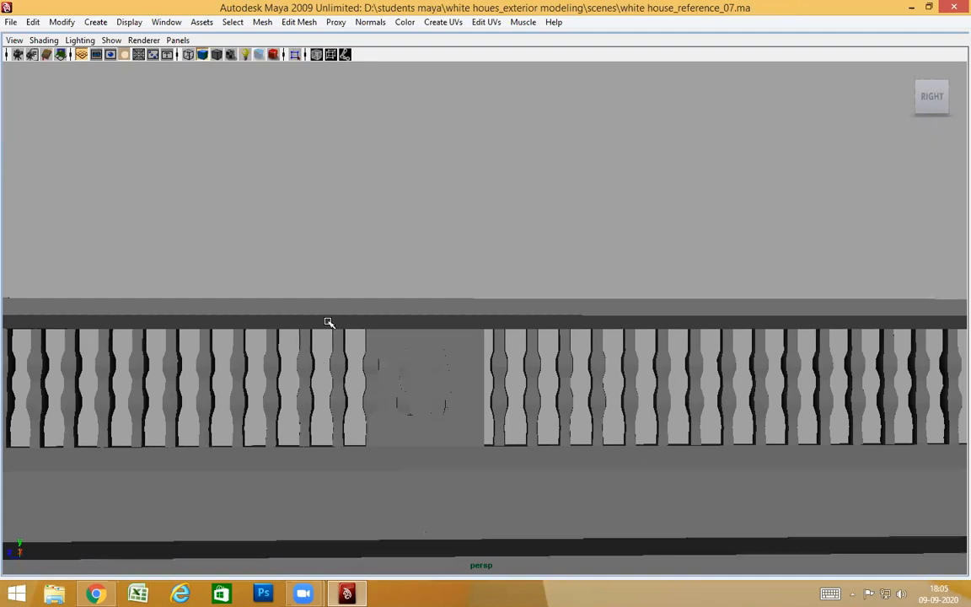
{"action": "left_click_drag", "start_coordinate": [357, 272], "coordinate": [481, 426]}
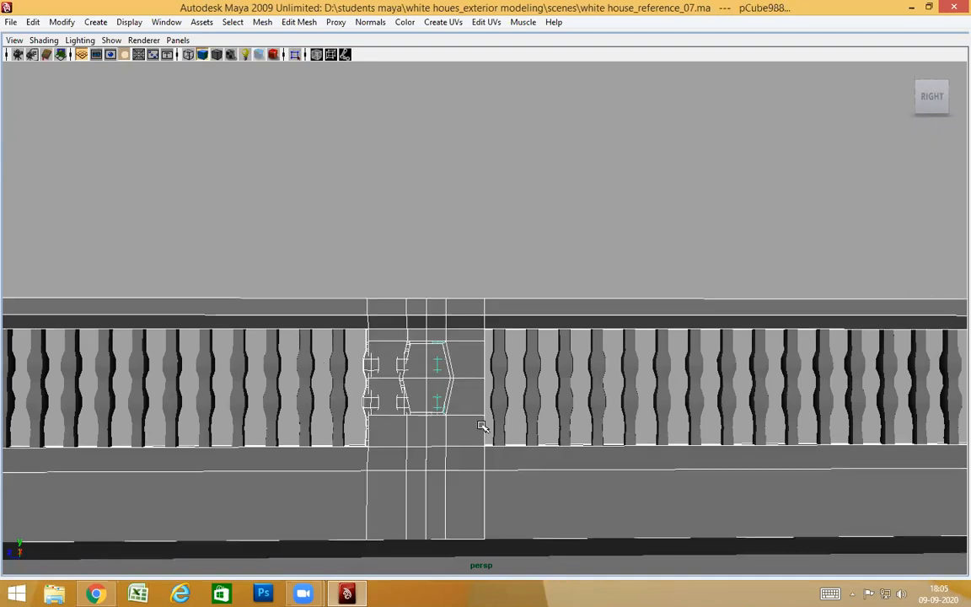
{"action": "key", "text": "Delete"}
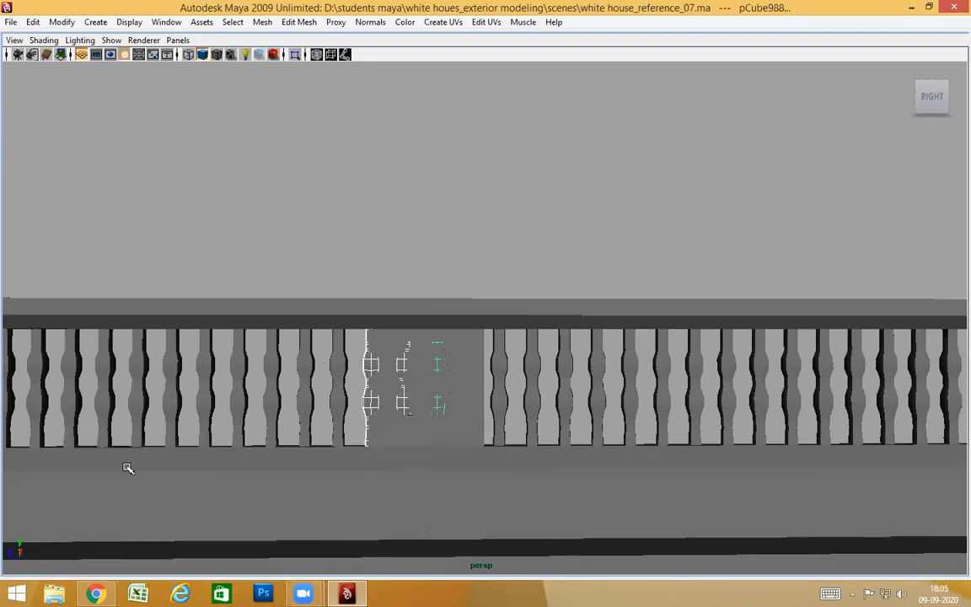
{"action": "key", "text": "Delete"}
Delete the three overlapping balusters inside the pier before the final opening near the inner corner.
{"action": "scroll", "coordinate": [455, 455], "scroll_direction": "down", "scroll_amount": 3}
{"action": "left_click_drag", "start_coordinate": [306, 432], "coordinate": [347, 419], "text": "alt"}
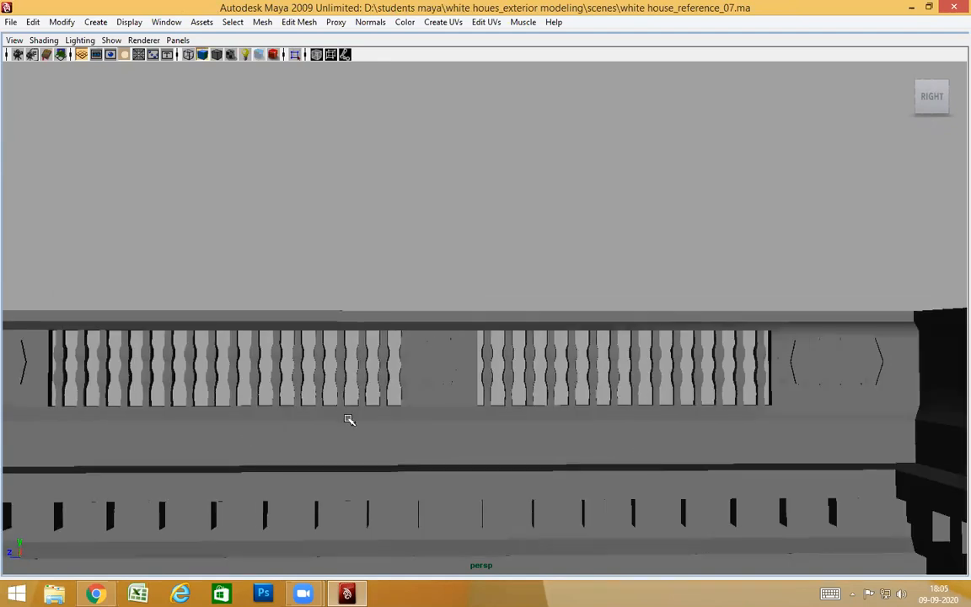
{"action": "scroll", "coordinate": [322, 349], "scroll_direction": "up", "scroll_amount": 3}
{"action": "left_click_drag", "start_coordinate": [347, 275], "coordinate": [466, 423]}
{"action": "left_click_drag", "start_coordinate": [520, 221], "coordinate": [638, 474], "text": "ctrl"}
{"action": "left_click_drag", "start_coordinate": [290, 200], "coordinate": [201, 511], "text": "ctrl"}
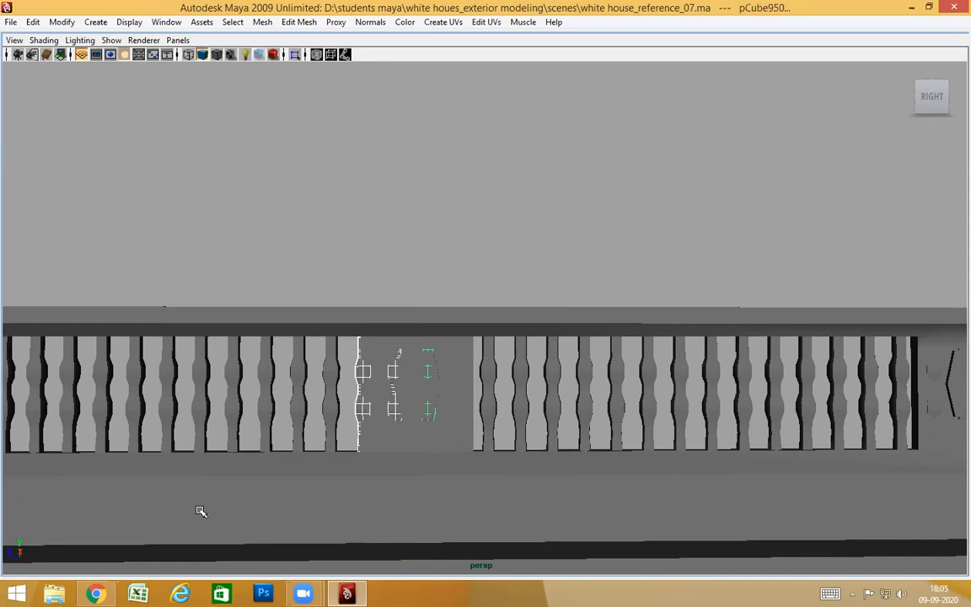
{"action": "key", "text": "Delete"}
Delete the five surplus balusters that run through the wide hexagonal panel at the inner corner, using wireframe display.
{"action": "right_click_drag", "start_coordinate": [501, 331], "coordinate": [429, 299], "text": "alt"}
{"action": "left_click_drag", "start_coordinate": [403, 272], "coordinate": [578, 405]}
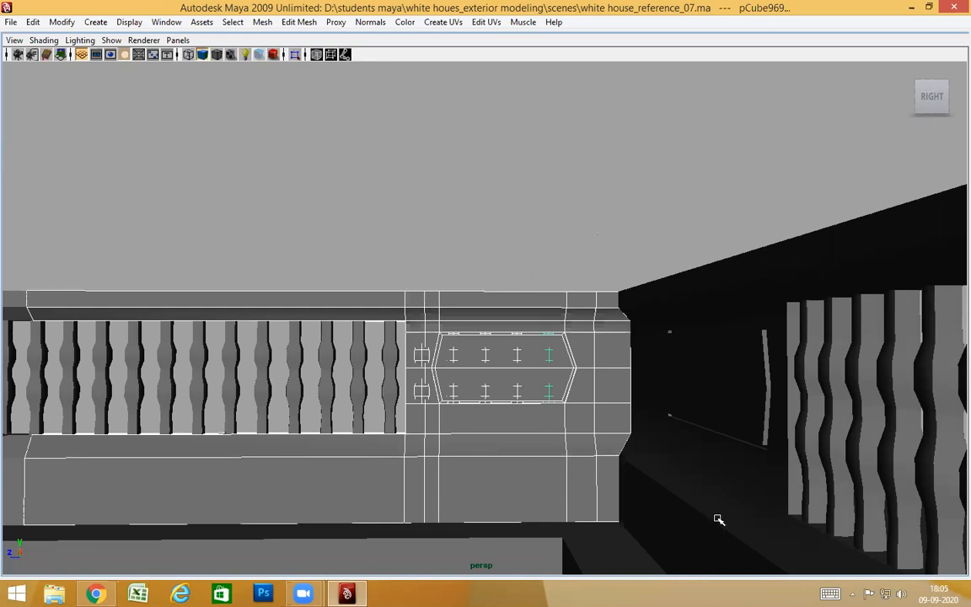
{"action": "left_click", "coordinate": [538, 437], "text": "shift"}
{"action": "key", "text": "4"}
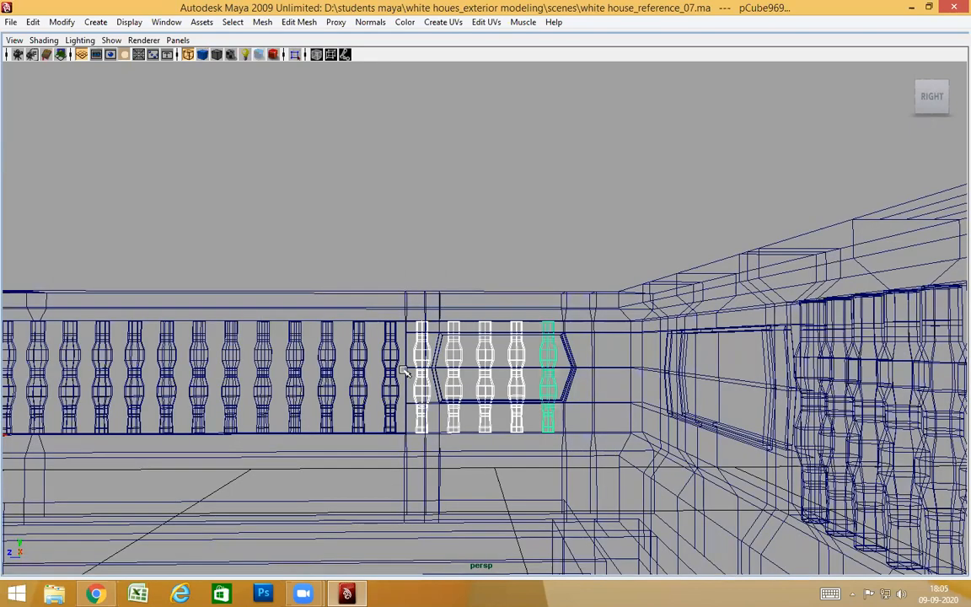
{"action": "key", "text": "Delete"}
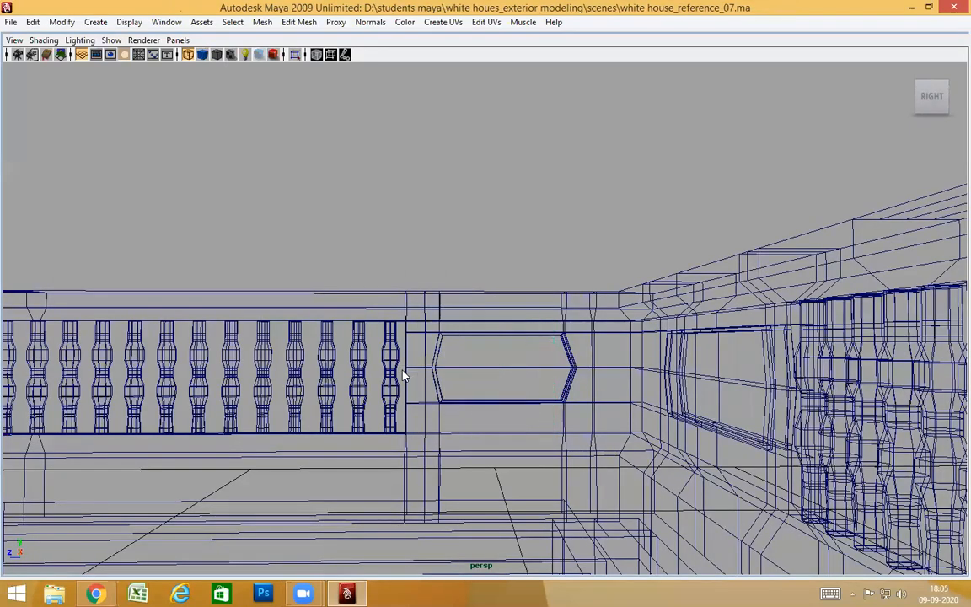
Inspect the filled roof balustrade in shaded display, from the inner corner along the facade to the columned front section.
{"action": "key", "text": "5"}
{"action": "mouse_move", "coordinate": [427, 372]}
{"action": "left_mouse_down", "text": "alt"}
{"action": "mouse_move", "coordinate": [470, 466]}
{"action": "mouse_move", "coordinate": [450, 467]}
{"action": "mouse_move", "coordinate": [449, 449]}
{"action": "mouse_move", "coordinate": [421, 468]}
{"action": "mouse_move", "coordinate": [455, 476]}
{"action": "mouse_move", "coordinate": [428, 459]}
{"action": "mouse_move", "coordinate": [464, 473]}
{"action": "mouse_move", "coordinate": [505, 468]}
{"action": "left_mouse_up", "text": "alt"}
{"action": "left_click_drag", "start_coordinate": [444, 344], "coordinate": [501, 429], "text": "alt"}
{"action": "right_click_drag", "start_coordinate": [501, 429], "coordinate": [750, 403], "text": "alt"}
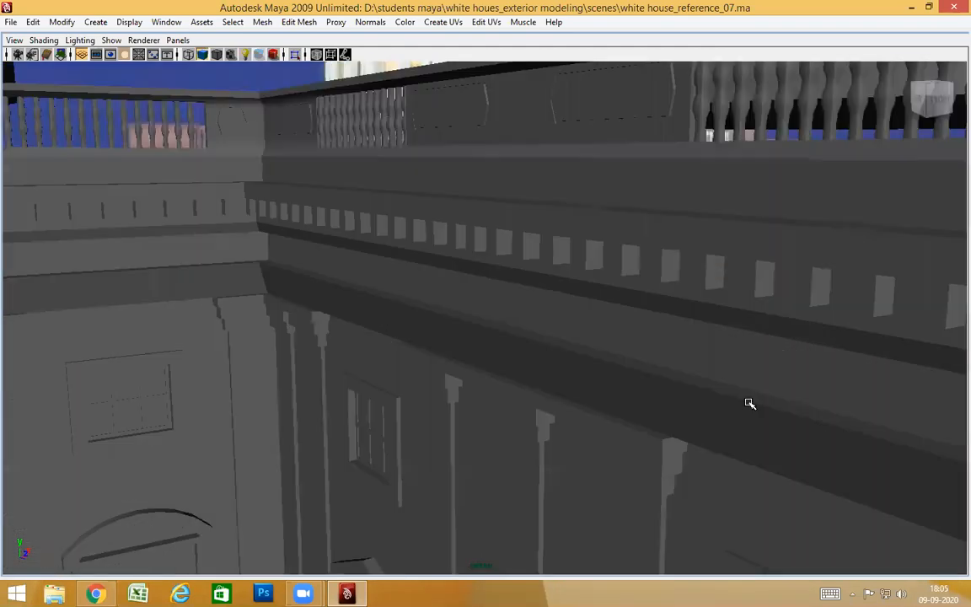
{"action": "middle_click_drag", "start_coordinate": [750, 403], "coordinate": [732, 417], "text": "alt"}
{"action": "right_click_drag", "start_coordinate": [733, 417], "coordinate": [578, 384], "text": "alt"}
{"action": "left_click_drag", "start_coordinate": [579, 385], "coordinate": [648, 387], "text": "alt"}
{"action": "right_click_drag", "start_coordinate": [648, 386], "coordinate": [769, 403], "text": "alt"}
{"action": "left_click_drag", "start_coordinate": [769, 402], "coordinate": [685, 421], "text": "alt"}
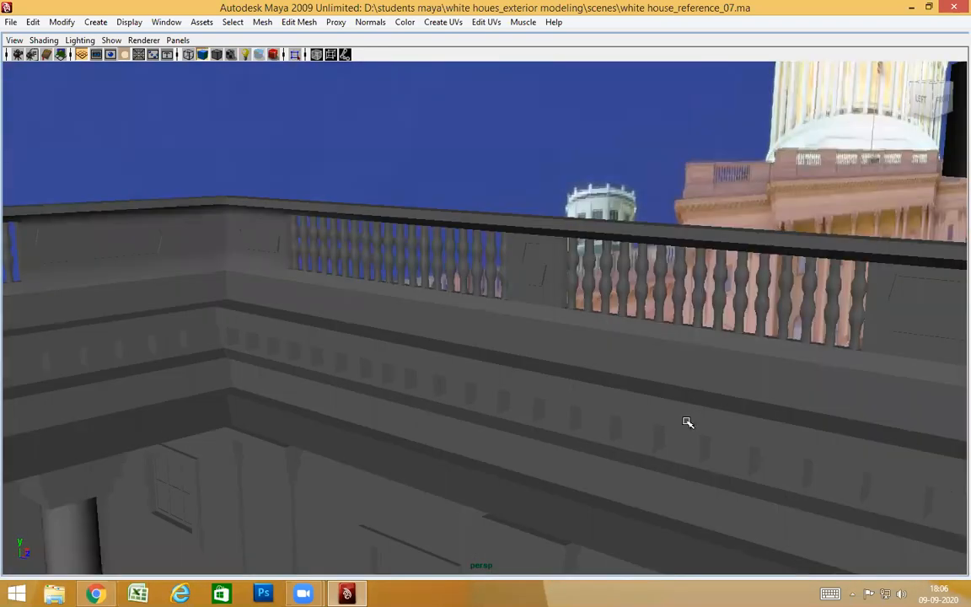
{"action": "left_click_drag", "start_coordinate": [401, 385], "coordinate": [337, 362], "text": "alt"}
{"action": "scroll", "coordinate": [318, 371], "scroll_direction": "down", "scroll_amount": 4}
{"action": "middle_click_drag", "start_coordinate": [851, 337], "coordinate": [42, 345], "text": "alt"}
{"action": "left_click_drag", "start_coordinate": [456, 384], "coordinate": [455, 407], "text": "alt"}
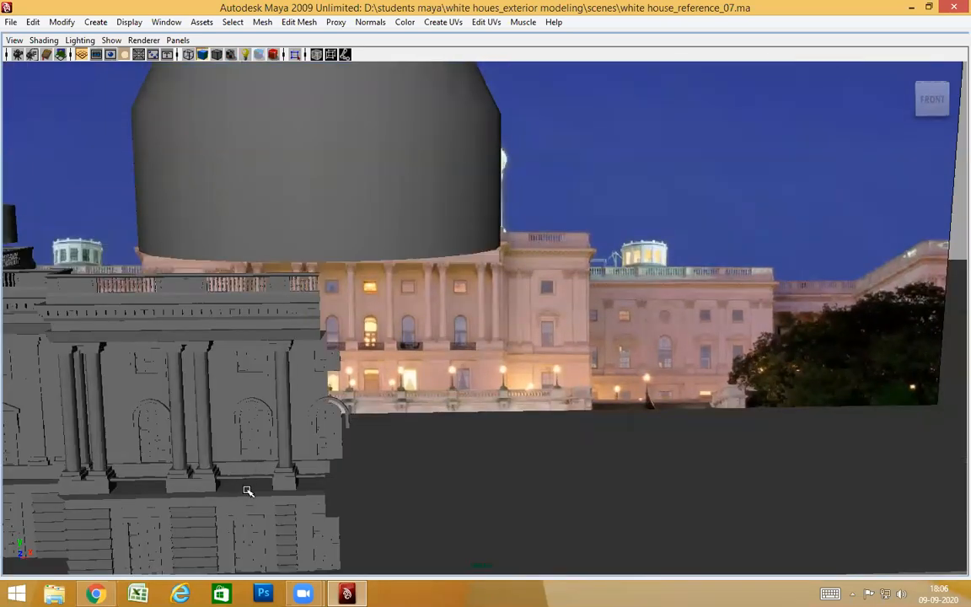
Examine the building wing from the front, above and the outer side, picking the end wall section and clearing the selection.
{"action": "left_click_drag", "start_coordinate": [253, 350], "coordinate": [590, 377], "text": "alt"}
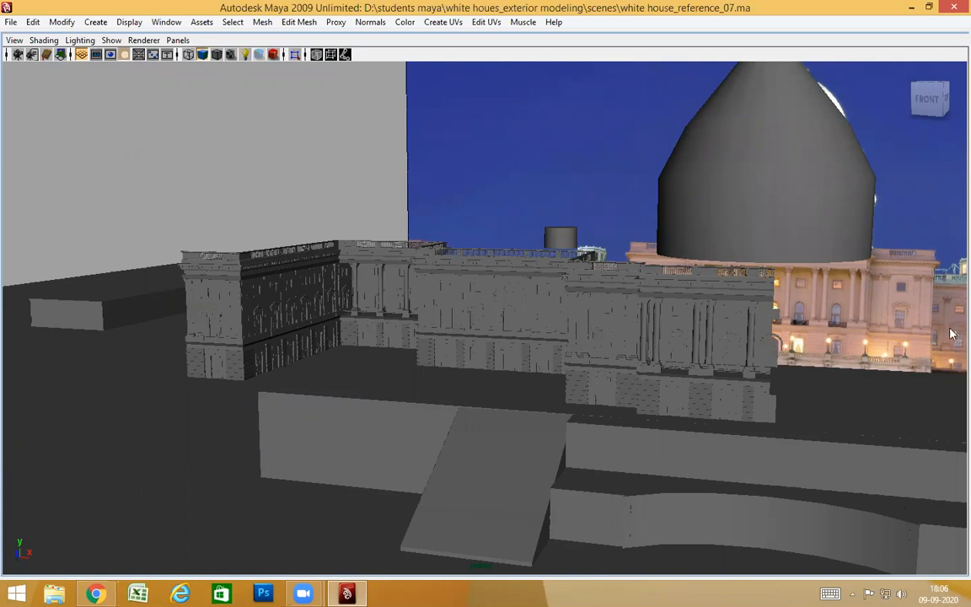
{"action": "left_click_drag", "start_coordinate": [560, 430], "coordinate": [539, 393], "text": "alt"}
{"action": "left_click", "coordinate": [604, 403]}
{"action": "left_click", "coordinate": [600, 386]}
{"action": "left_click_drag", "start_coordinate": [634, 439], "coordinate": [502, 423], "text": "alt"}
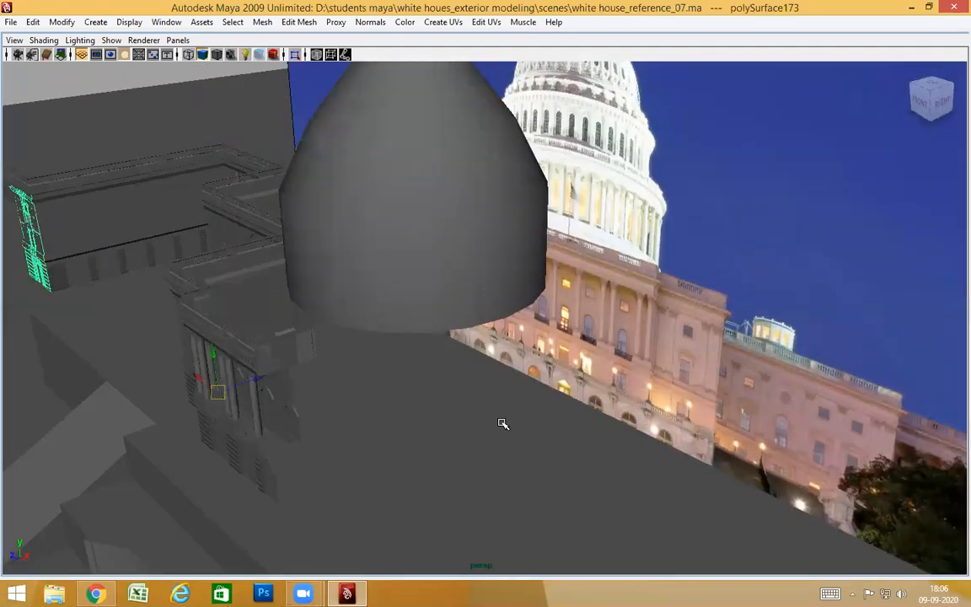
{"action": "left_click_drag", "start_coordinate": [495, 416], "coordinate": [431, 385], "text": "alt"}
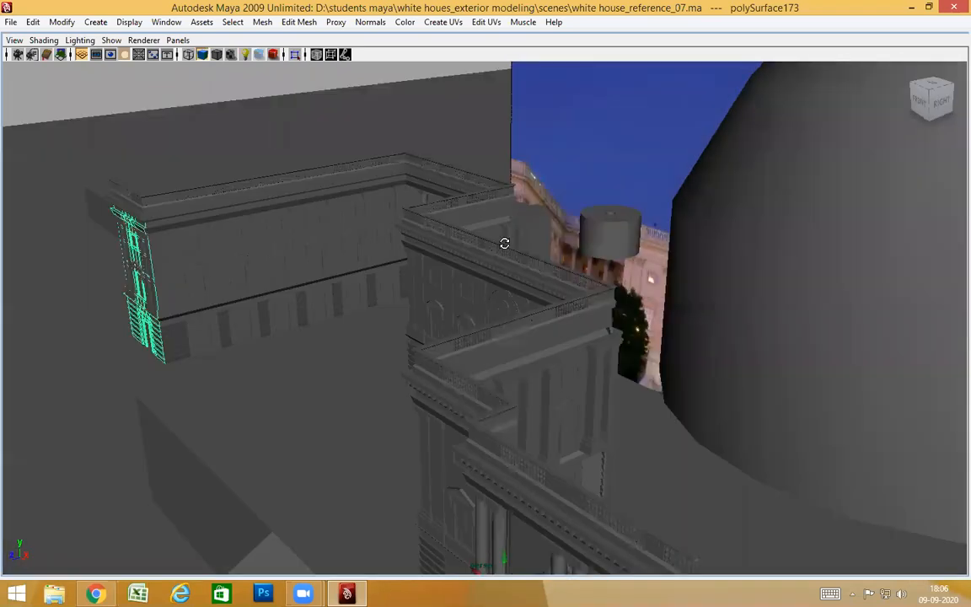
{"action": "left_click_drag", "start_coordinate": [504, 244], "coordinate": [497, 138], "text": "alt"}
{"action": "left_click_drag", "start_coordinate": [481, 234], "coordinate": [498, 267], "text": "alt"}
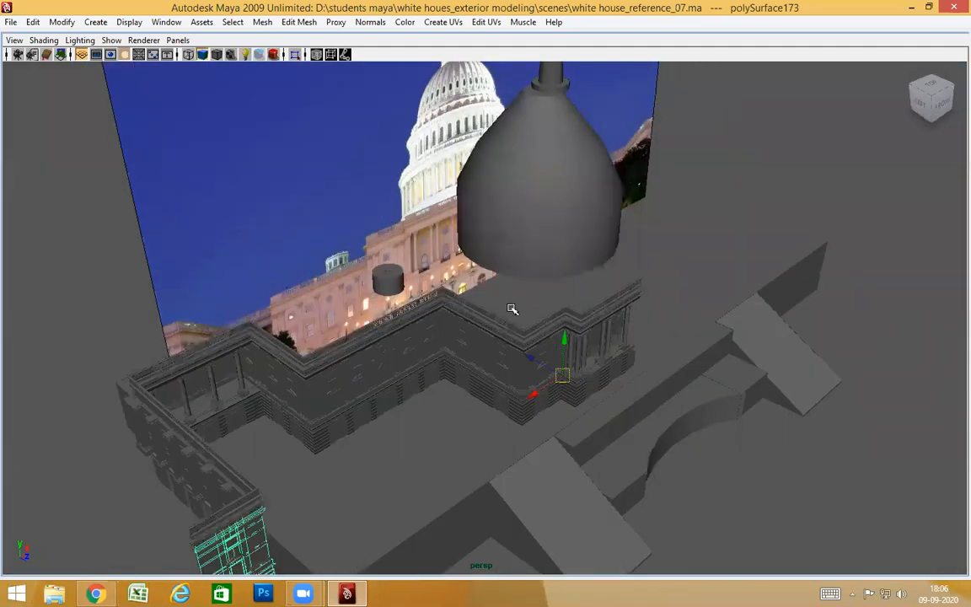
{"action": "left_click_drag", "start_coordinate": [282, 403], "coordinate": [342, 302], "text": "alt"}
{"action": "left_click_drag", "start_coordinate": [410, 371], "coordinate": [314, 338], "text": "alt"}
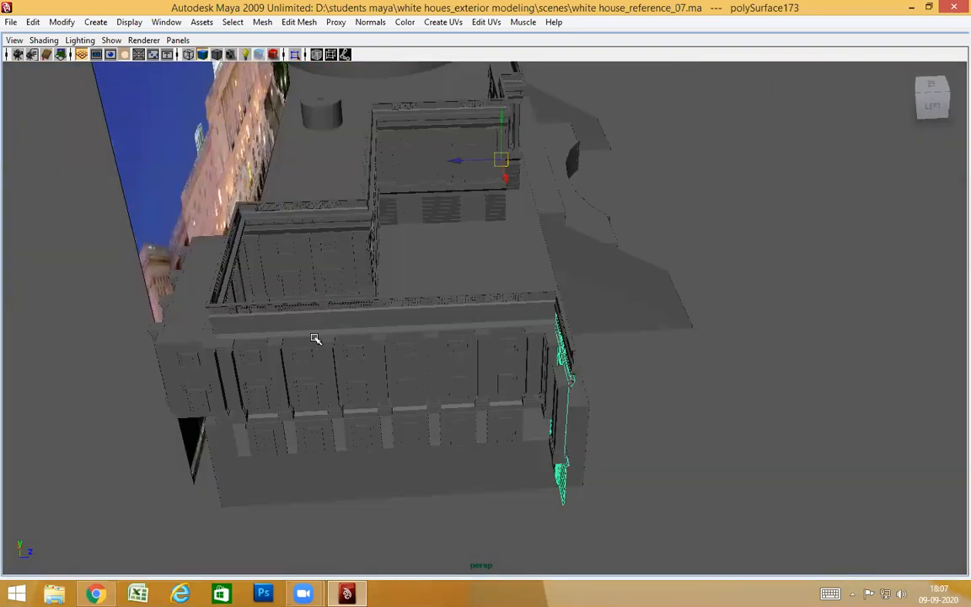
{"action": "left_click_drag", "start_coordinate": [557, 295], "coordinate": [575, 285], "text": "alt"}
{"action": "left_click_drag", "start_coordinate": [412, 314], "coordinate": [448, 307], "text": "alt"}
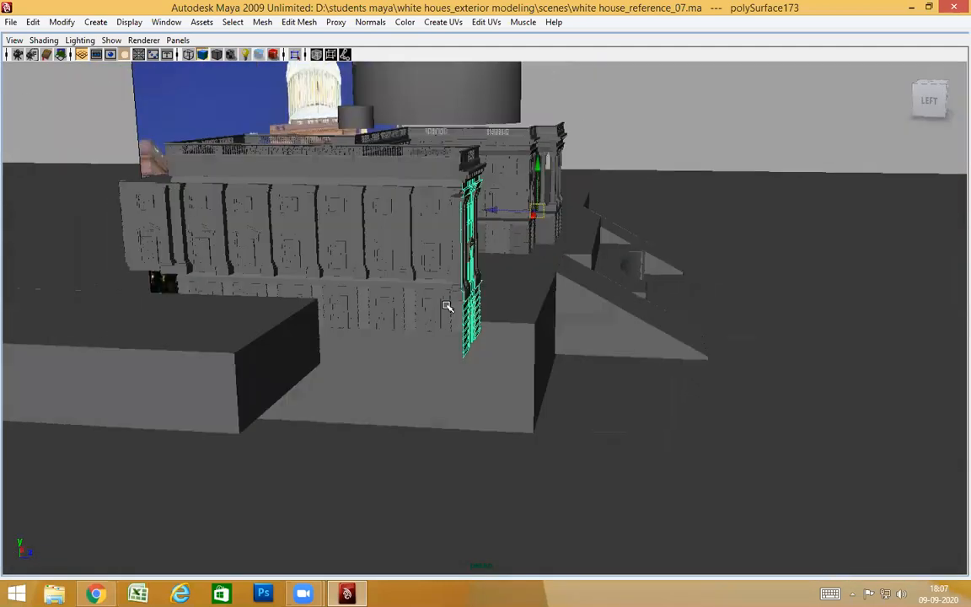
{"action": "left_click_drag", "start_coordinate": [682, 317], "coordinate": [561, 359], "text": "alt"}
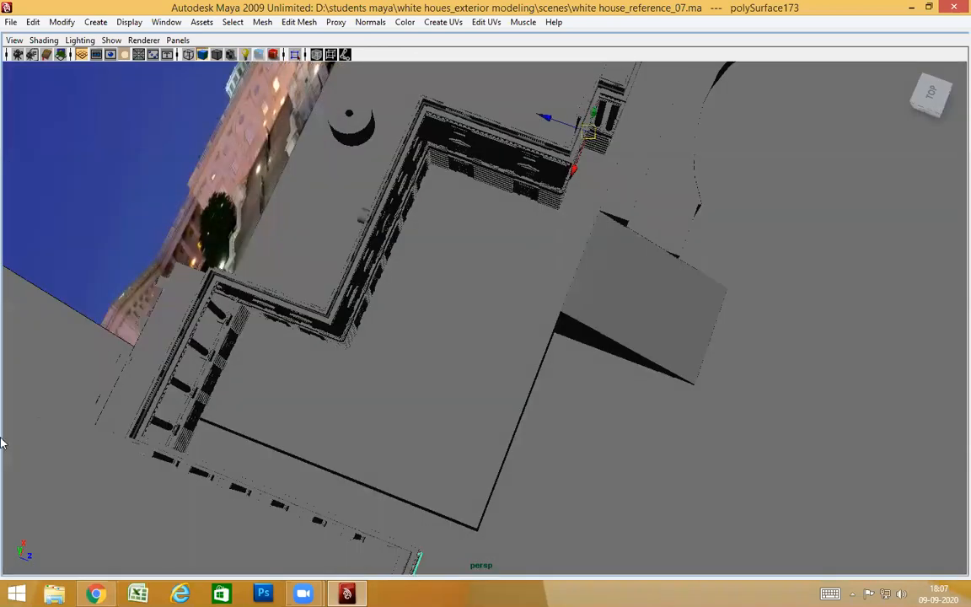
{"action": "left_click_drag", "start_coordinate": [451, 346], "coordinate": [290, 433], "text": "alt"}
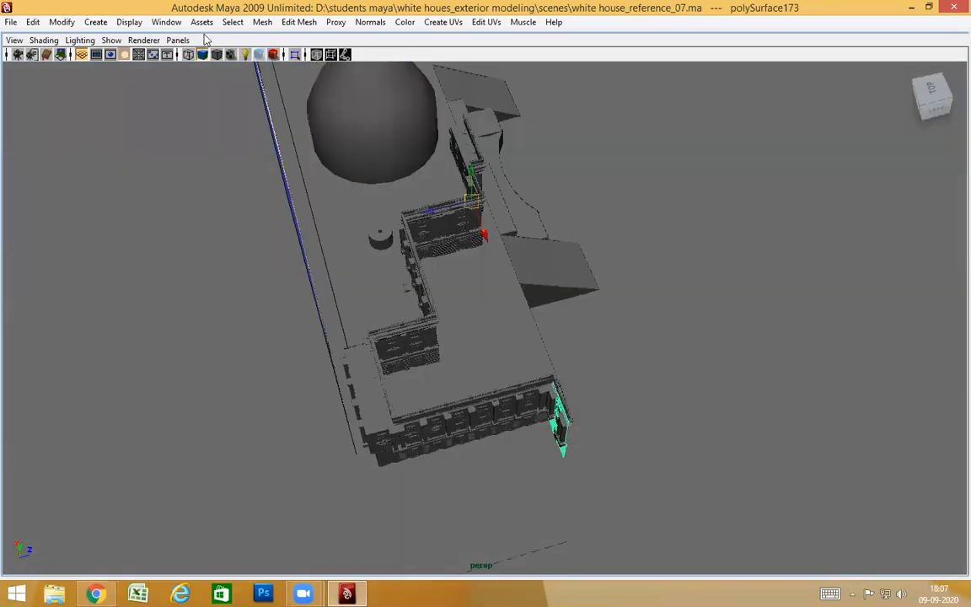
{"action": "left_click_drag", "start_coordinate": [348, 367], "coordinate": [250, 464], "text": "alt"}
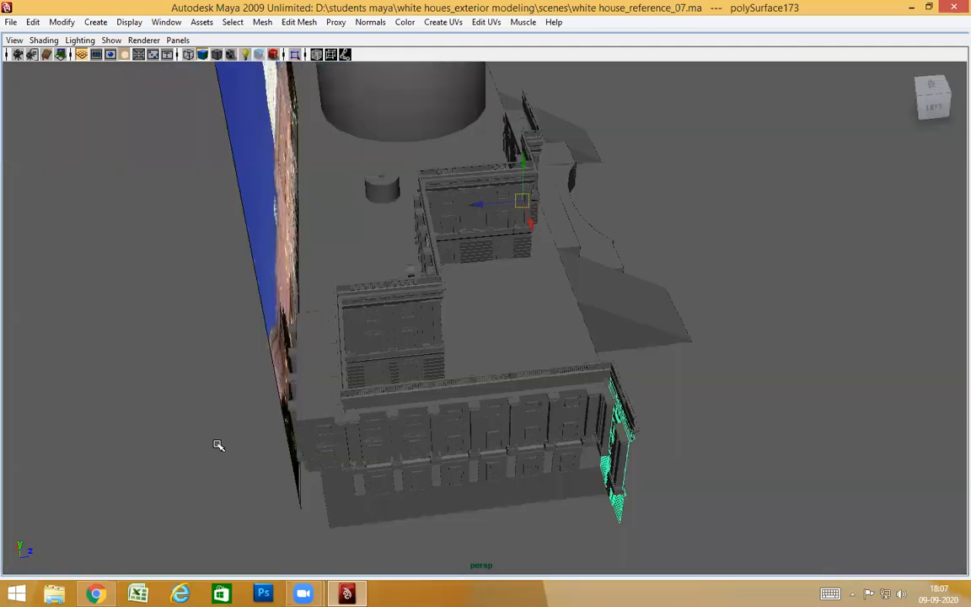
{"action": "left_click_drag", "start_coordinate": [357, 433], "coordinate": [263, 501], "text": "alt"}
{"action": "left_click_drag", "start_coordinate": [324, 496], "coordinate": [856, 192], "text": "alt"}
{"action": "left_click", "coordinate": [769, 169]}
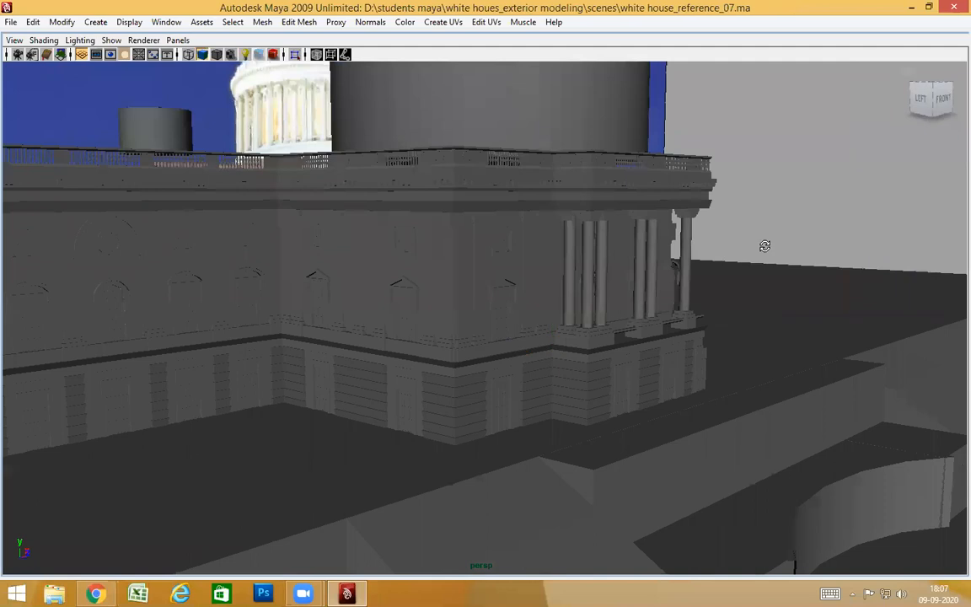
Review the modelled half of the facade, dome, ramps and curved terrace base against the reference image from several angles.
{"action": "left_click_drag", "start_coordinate": [764, 246], "coordinate": [729, 248], "text": "alt"}
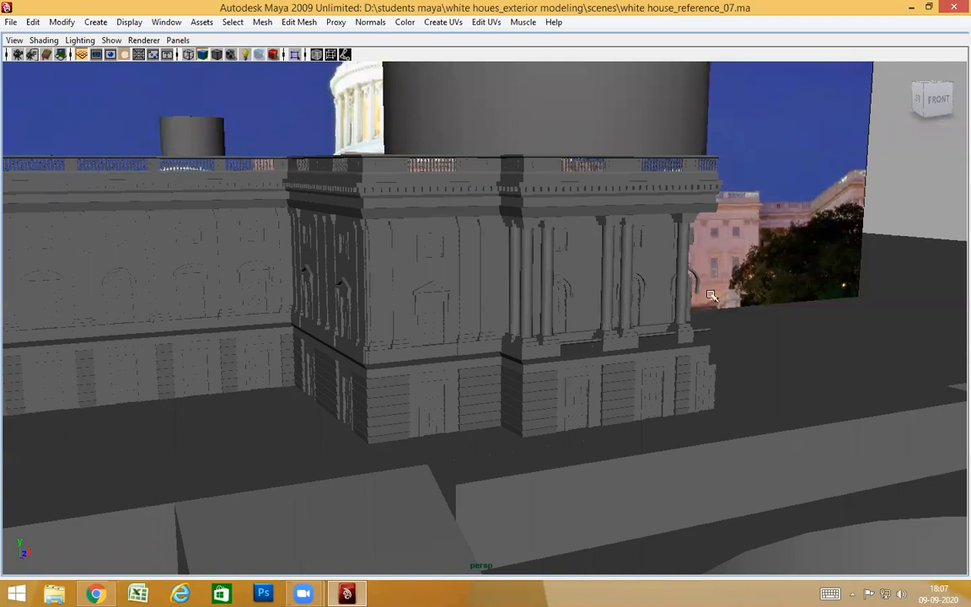
{"action": "left_click_drag", "start_coordinate": [711, 301], "coordinate": [591, 353], "text": "alt"}
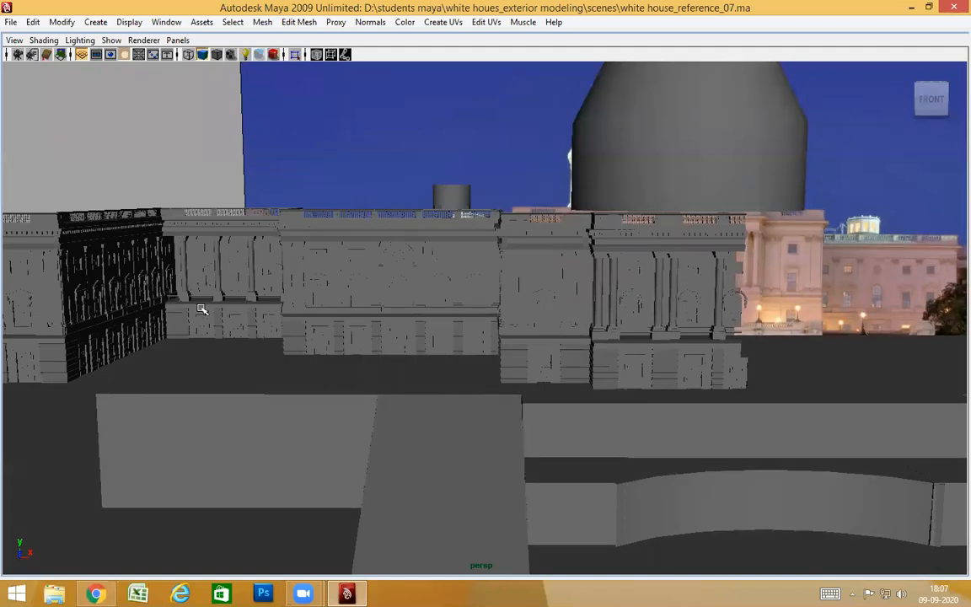
{"action": "left_click_drag", "start_coordinate": [413, 281], "coordinate": [490, 317], "text": "alt"}
{"action": "left_click_drag", "start_coordinate": [186, 352], "coordinate": [540, 398], "text": "alt"}
{"action": "left_click_drag", "start_coordinate": [523, 334], "coordinate": [390, 315], "text": "alt"}
{"action": "left_click_drag", "start_coordinate": [524, 347], "coordinate": [628, 321], "text": "alt"}
{"action": "left_click_drag", "start_coordinate": [543, 368], "coordinate": [289, 276], "text": "alt"}
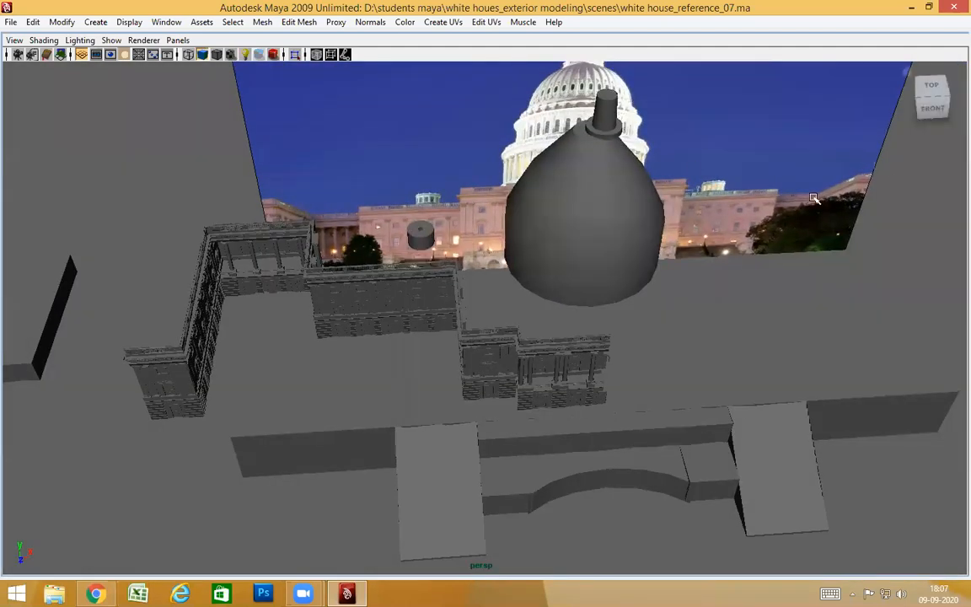
{"action": "left_click_drag", "start_coordinate": [678, 295], "coordinate": [677, 269], "text": "alt"}
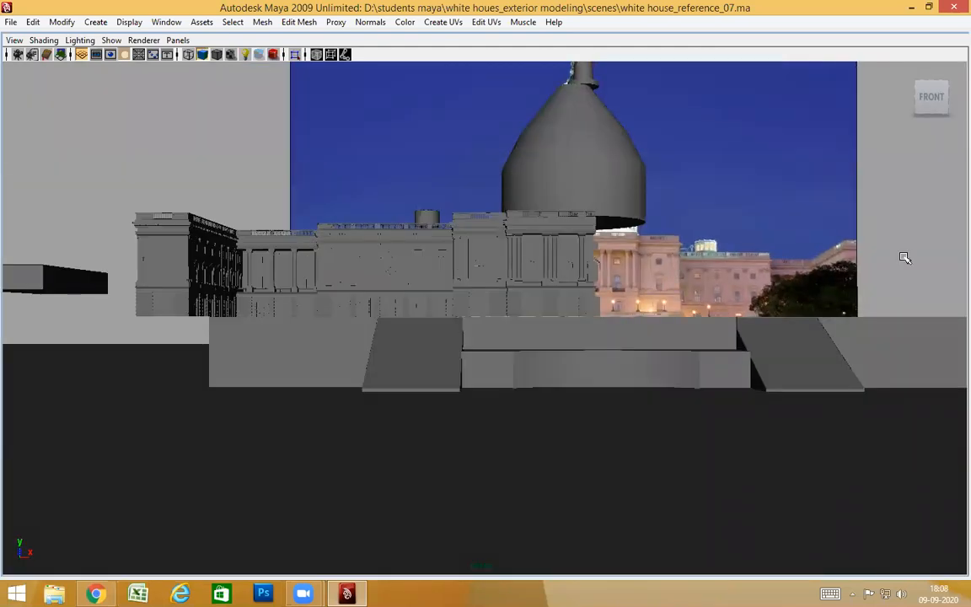
{"action": "left_click_drag", "start_coordinate": [792, 281], "coordinate": [597, 301], "text": "alt"}
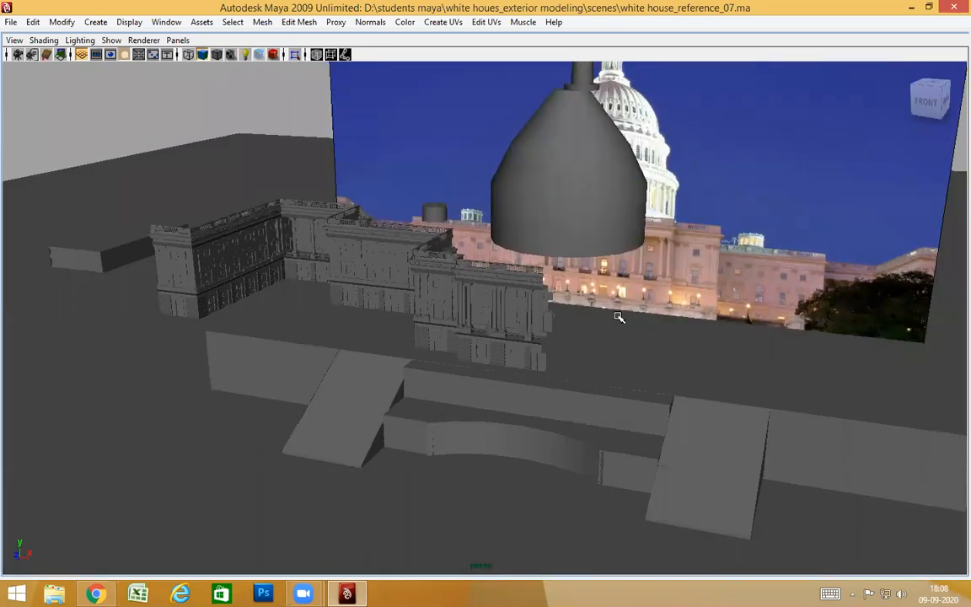
Compare the model in wireframe with the central facade and terrace of the reference photo, and restore shaded display.
{"action": "key", "text": "4"}
{"action": "scroll", "coordinate": [549, 301], "scroll_direction": "up", "scroll_amount": 5}
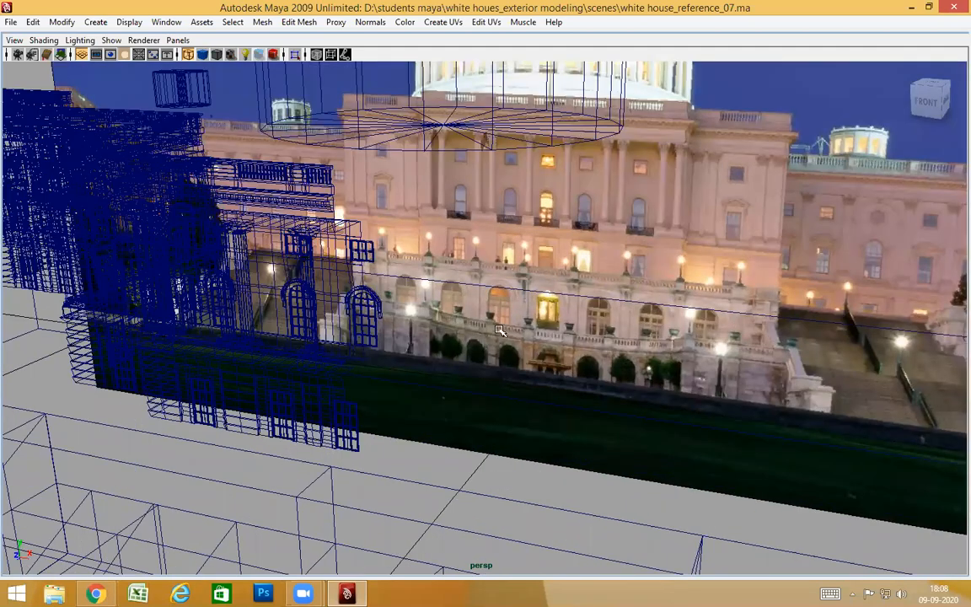
{"action": "left_click_drag", "start_coordinate": [469, 302], "coordinate": [521, 322], "text": "alt"}
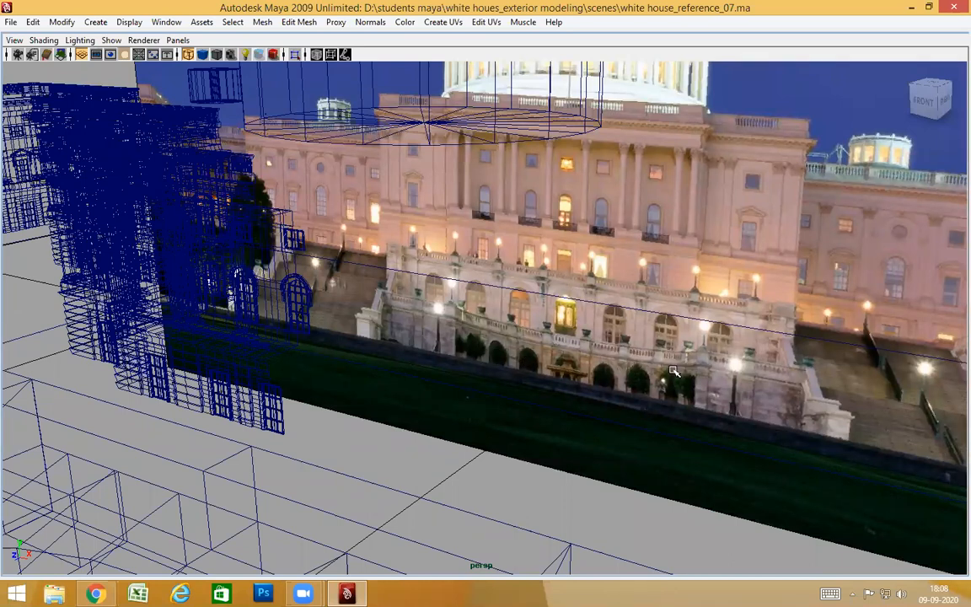
{"action": "left_click_drag", "start_coordinate": [578, 324], "coordinate": [491, 386], "text": "alt"}
{"action": "scroll", "coordinate": [594, 344], "scroll_direction": "down", "scroll_amount": 3}
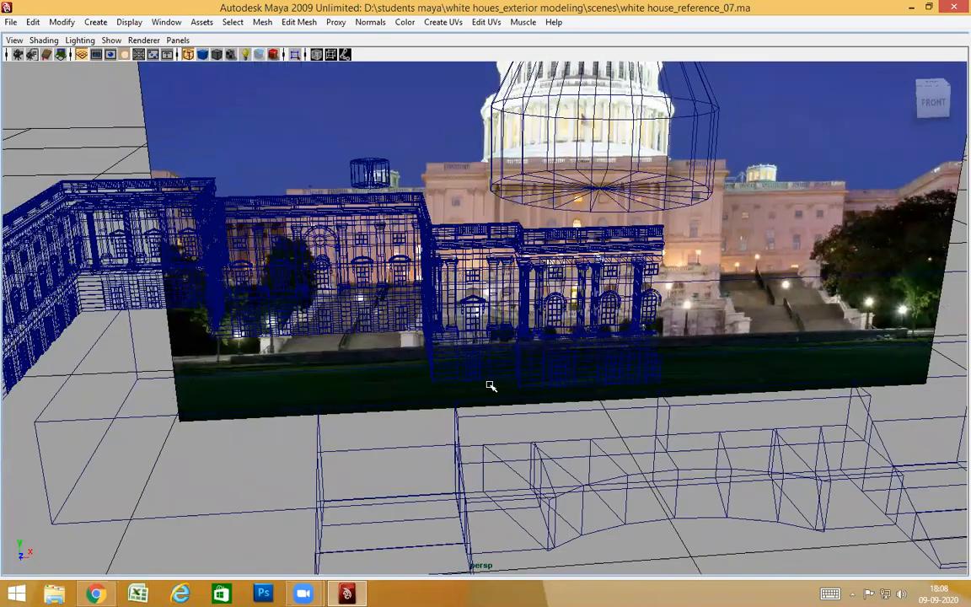
{"action": "key", "text": "5"}
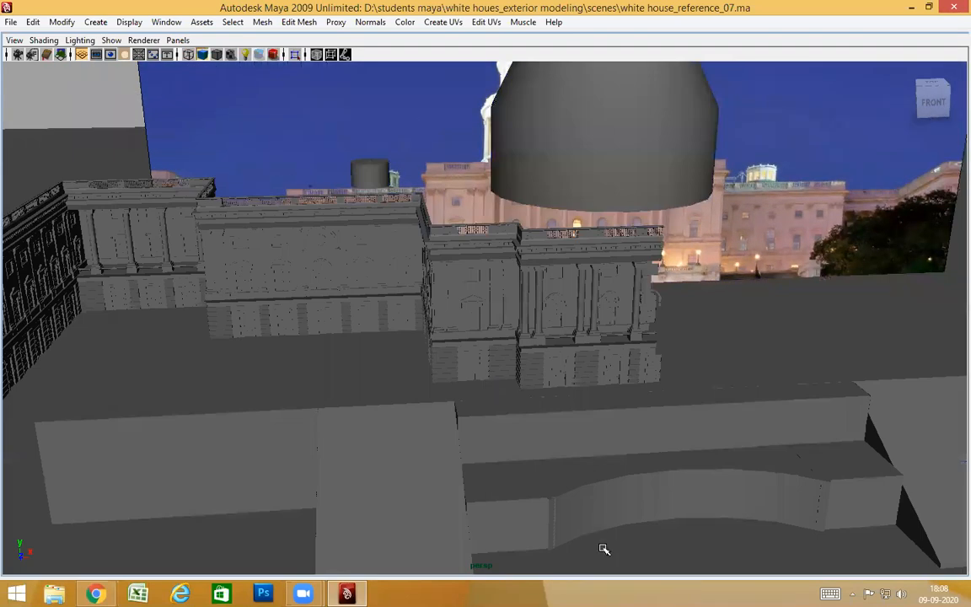